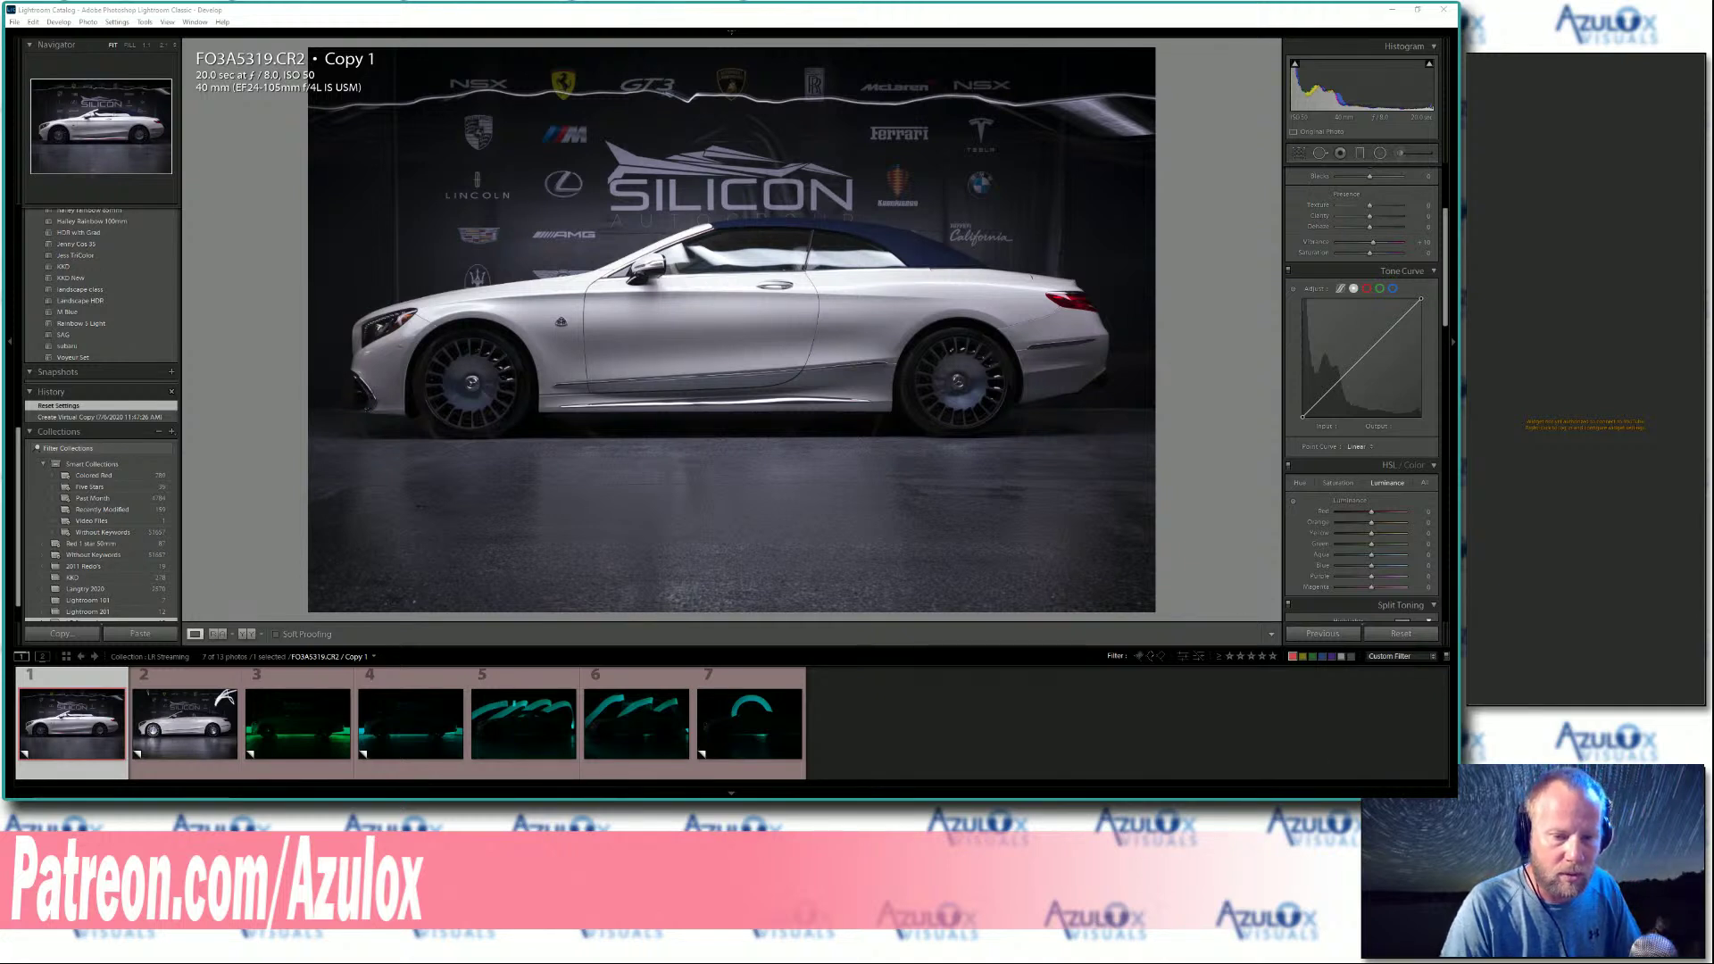
Switch the system playback device to Speakers (Yeti Stereo Microphone).
{"action": "left_click", "coordinate": [1371, 759]}
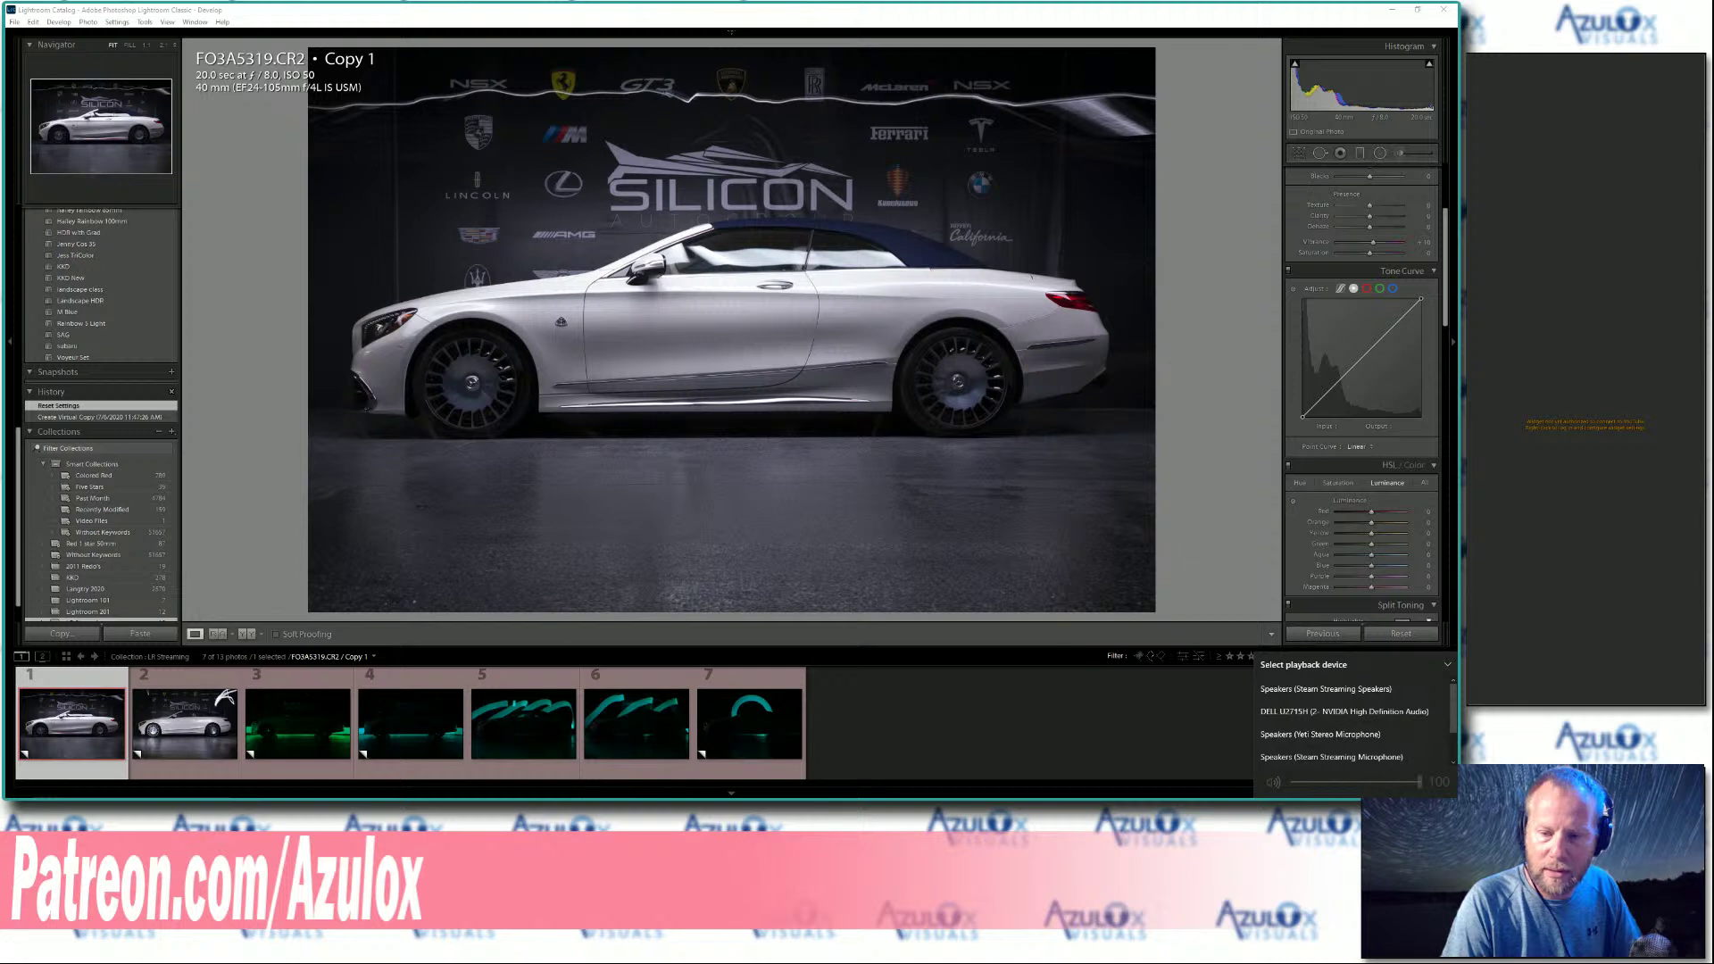
{"action": "key", "text": "Escape"}
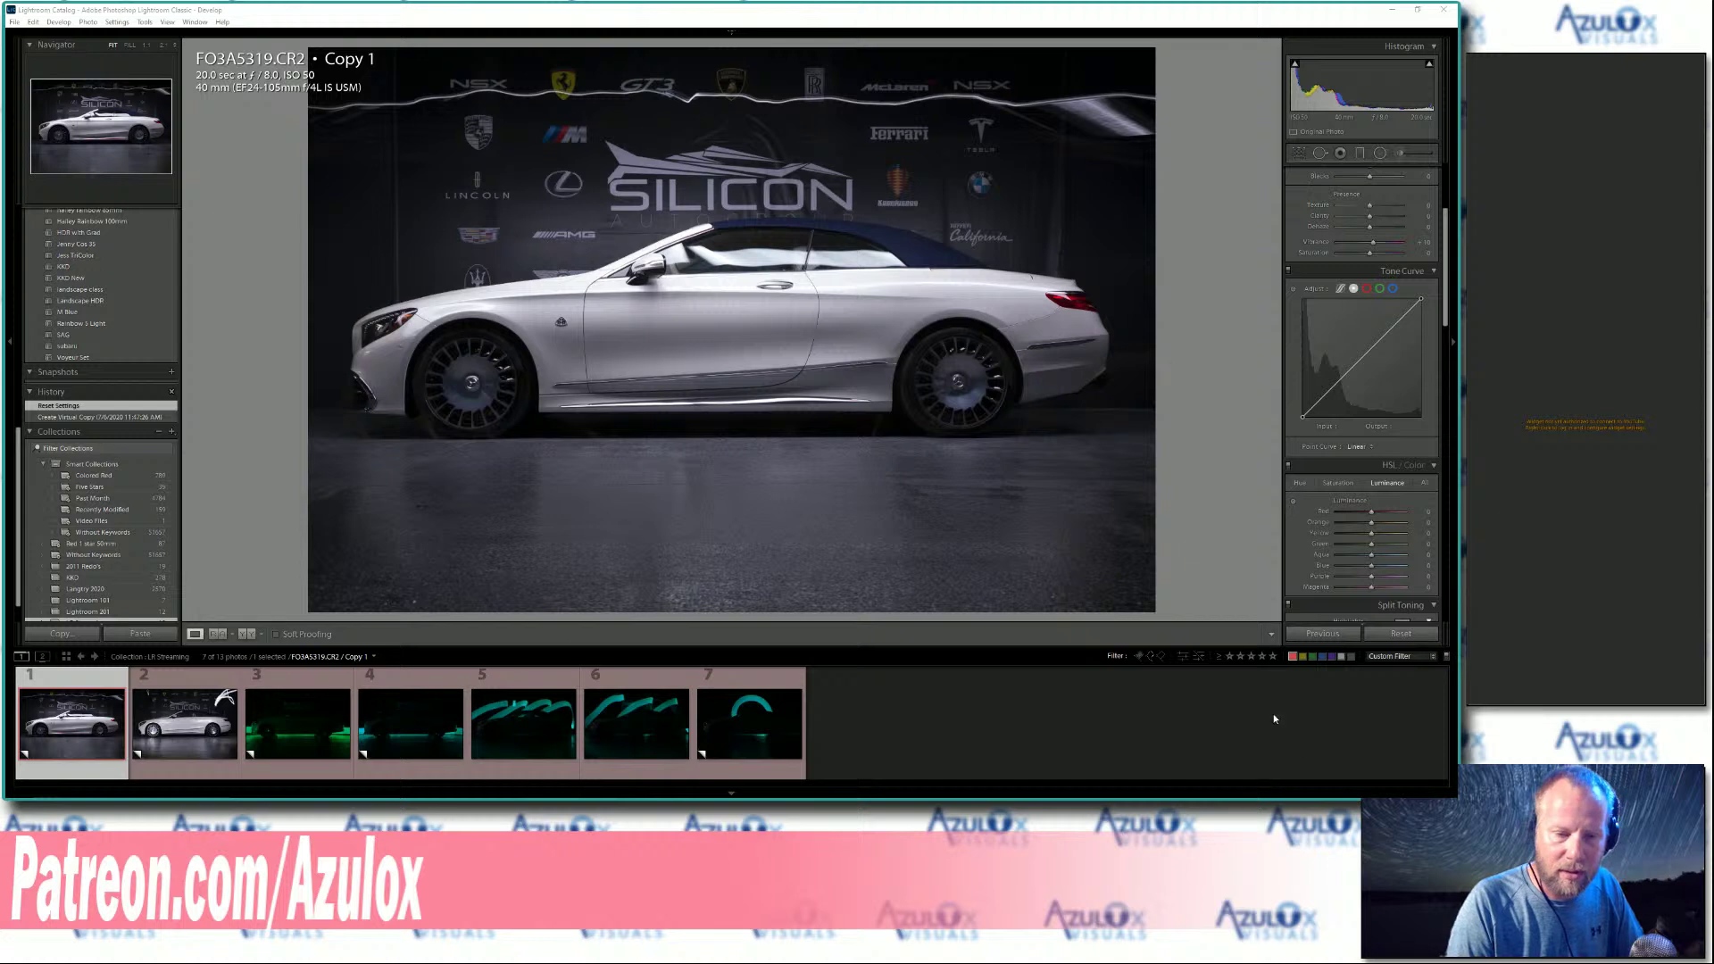
{"action": "left_click", "coordinate": [1358, 809]}
{"action": "left_click", "coordinate": [1354, 757]}
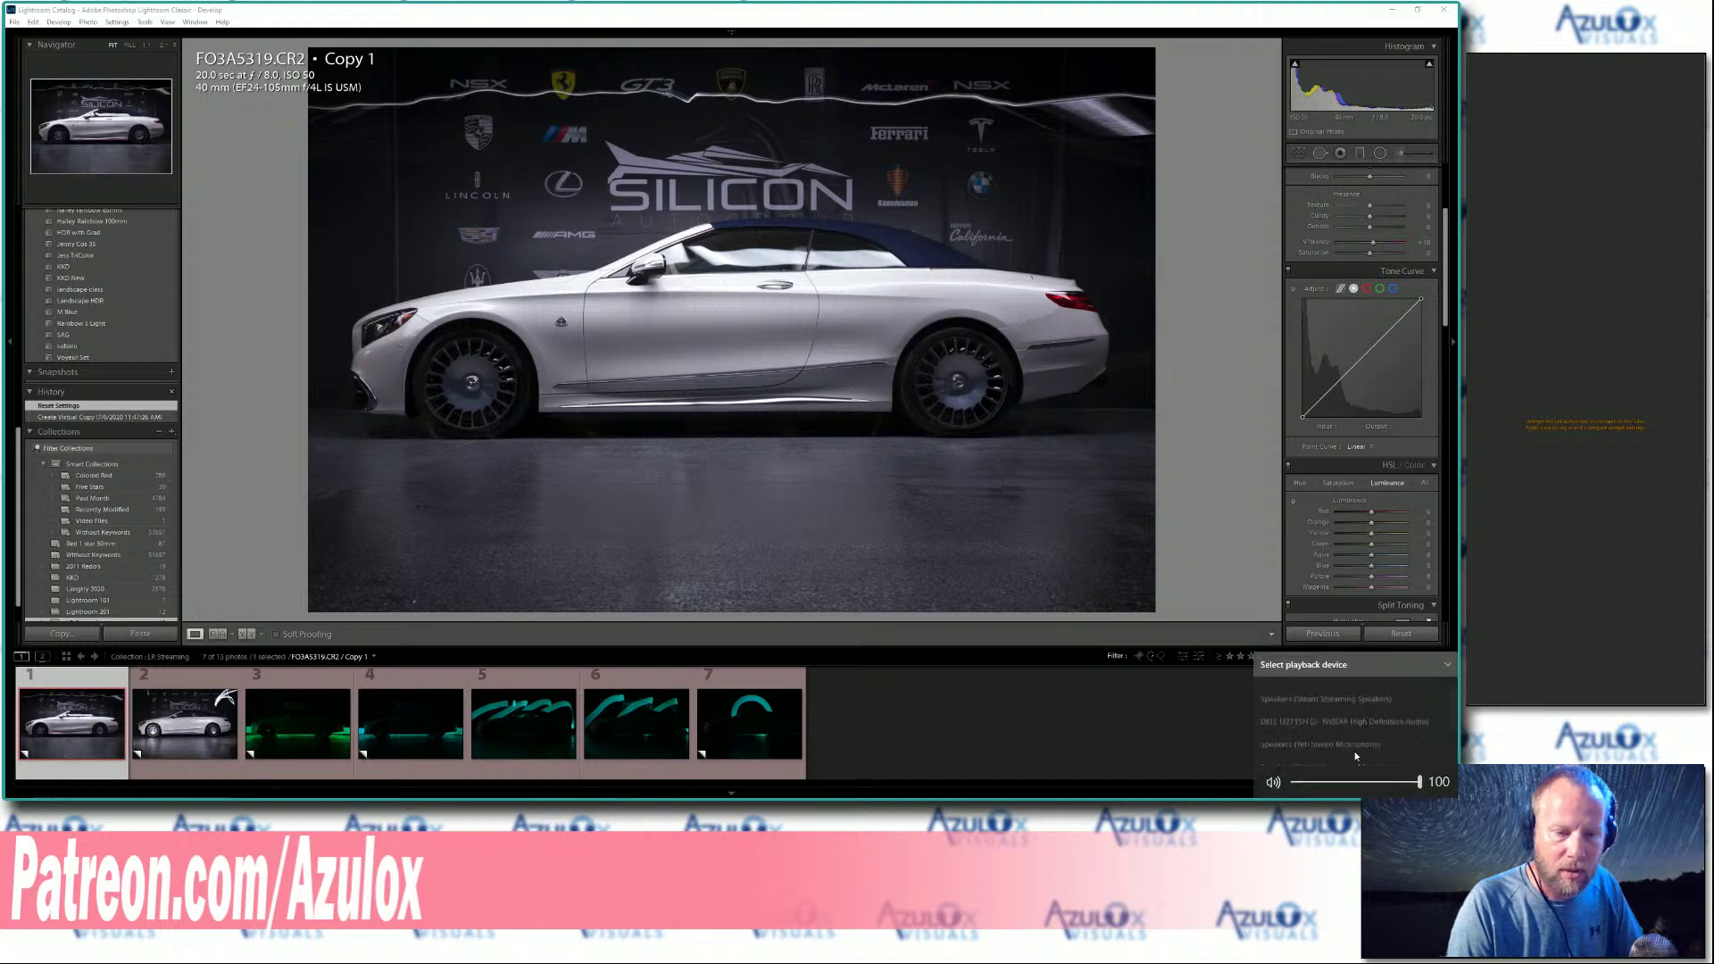
{"action": "left_click", "coordinate": [1346, 734]}
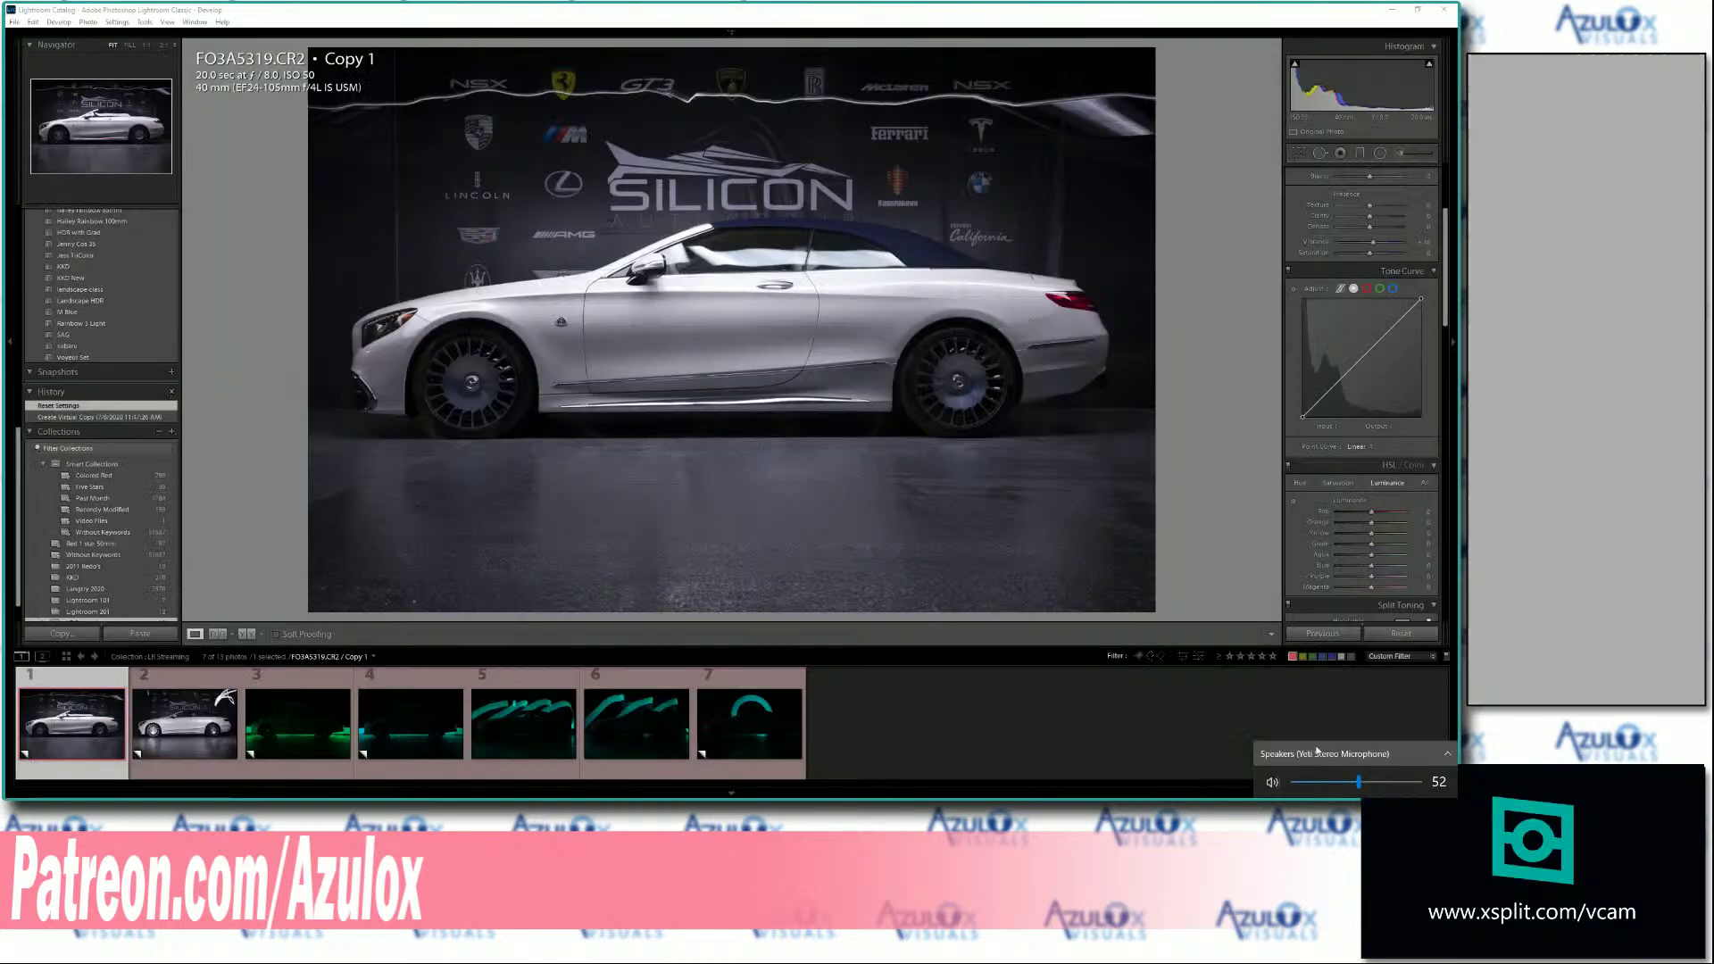
Check the list of available playback devices, keeping Speakers (Yeti Stereo Microphone) selected.
{"action": "left_click", "coordinate": [1317, 754]}
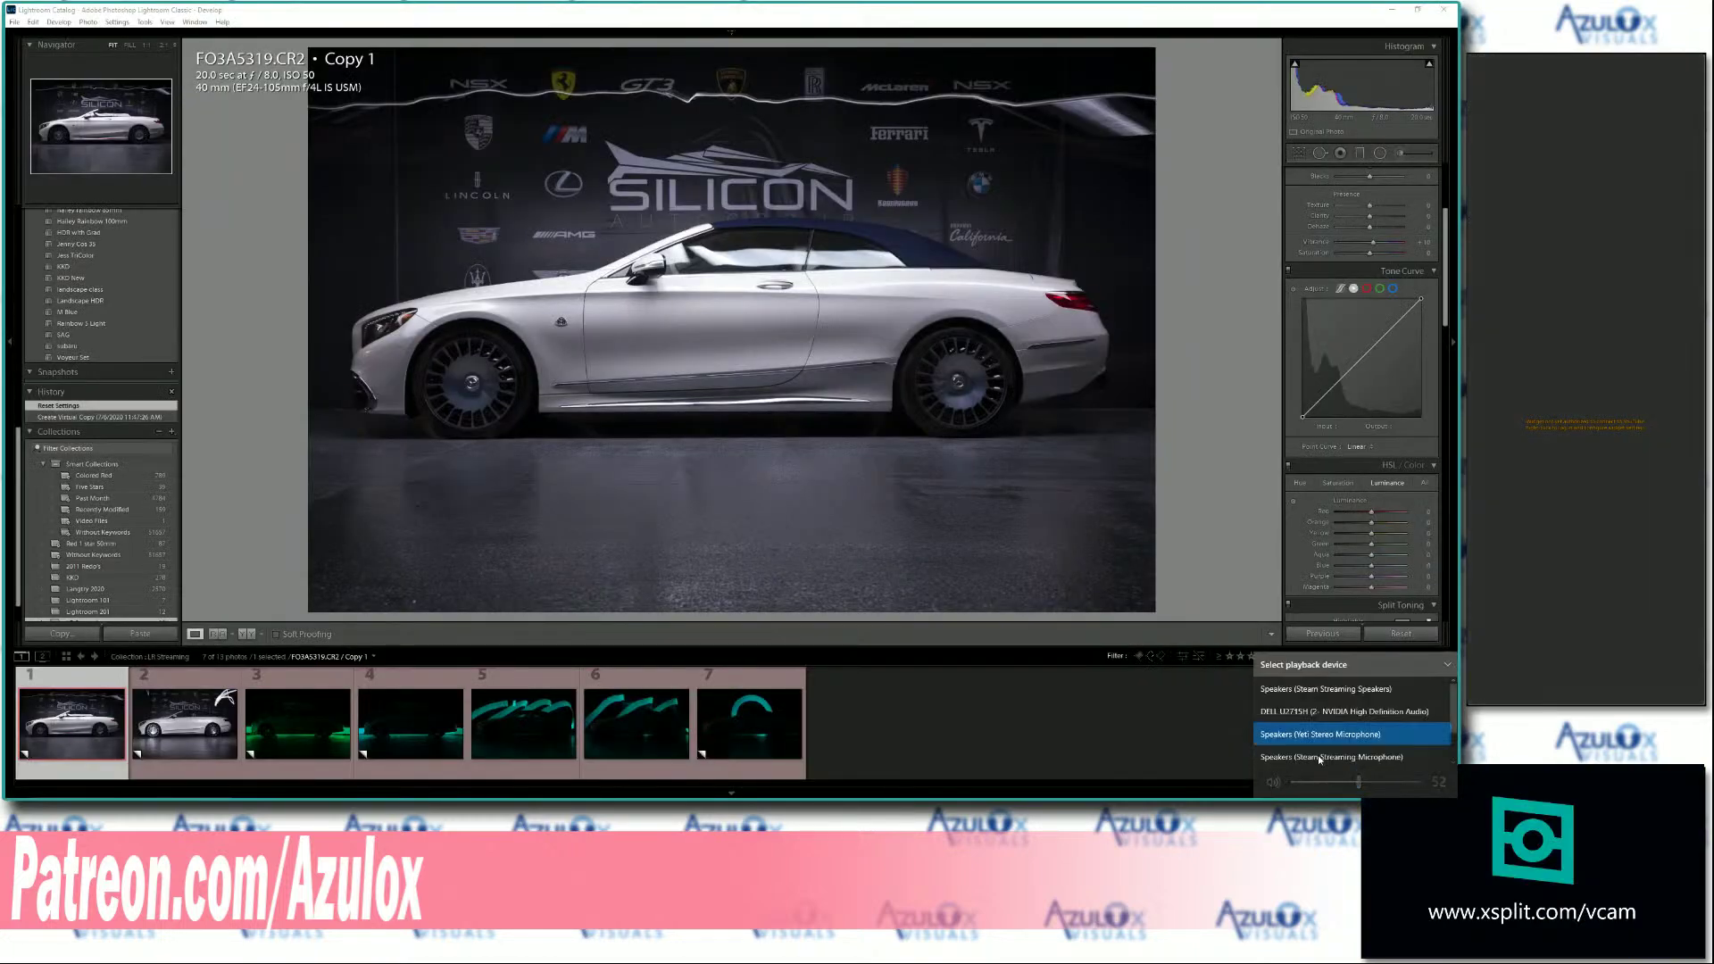
{"action": "scroll", "coordinate": [1319, 754], "scroll_direction": "down", "scroll_amount": 2}
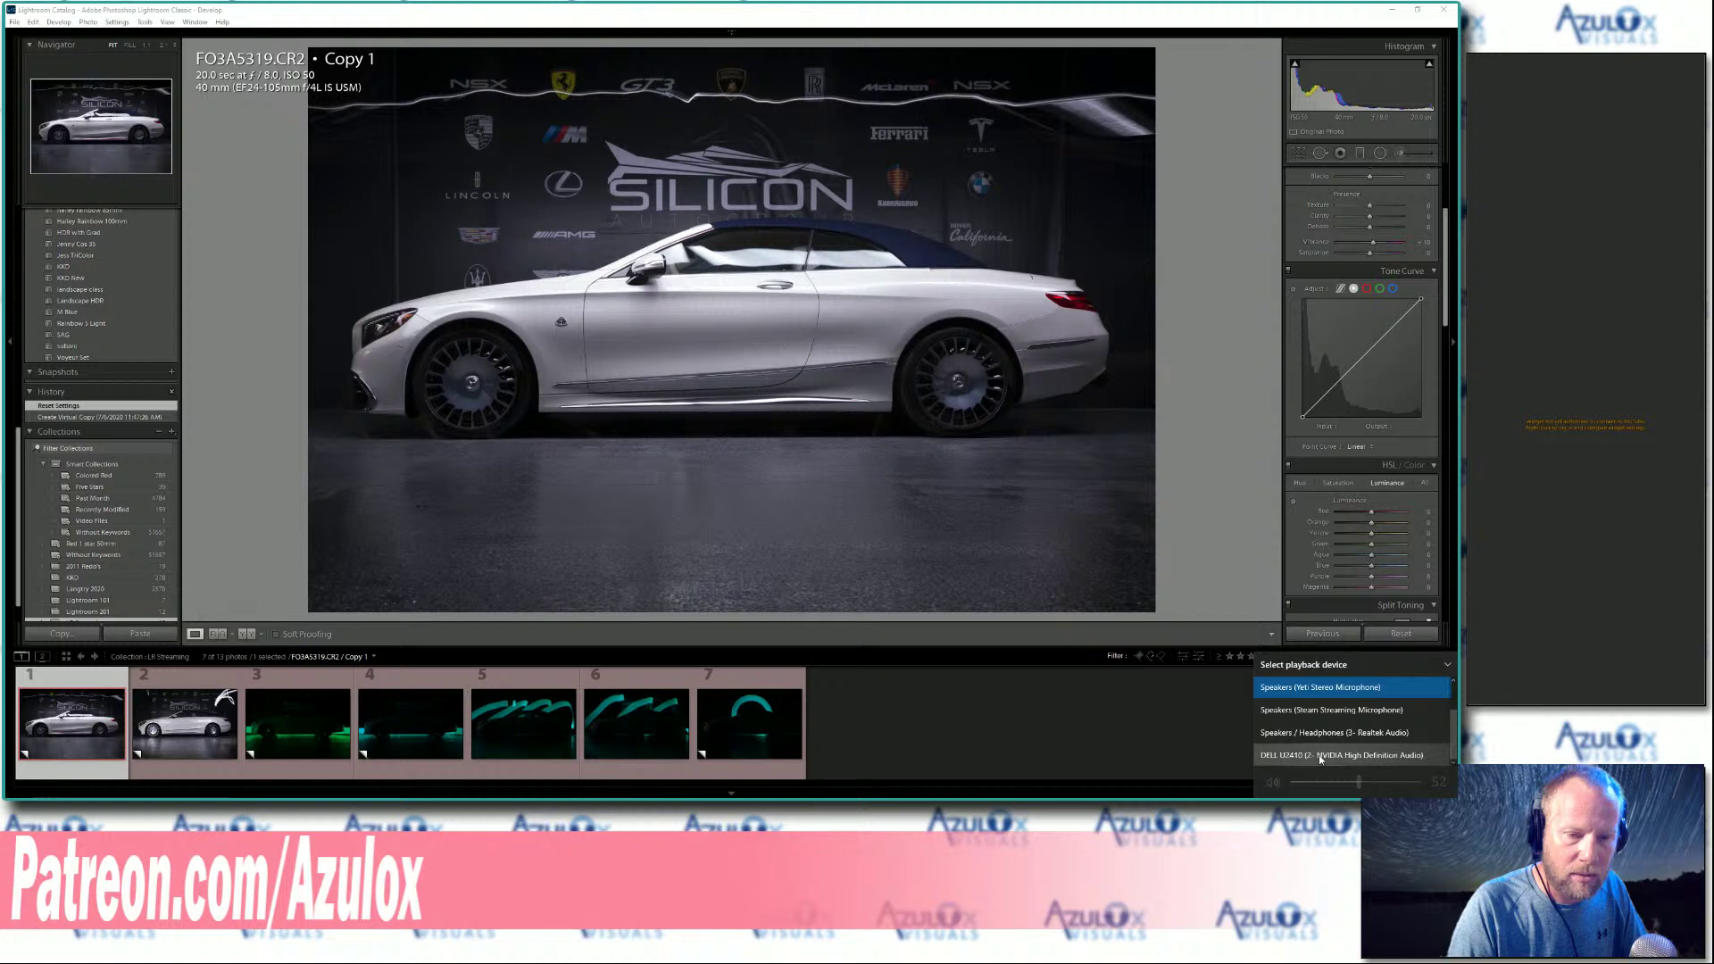
{"action": "scroll", "coordinate": [1320, 754], "scroll_direction": "up", "scroll_amount": 2}
{"action": "scroll", "coordinate": [1316, 754], "scroll_direction": "down", "scroll_amount": 2}
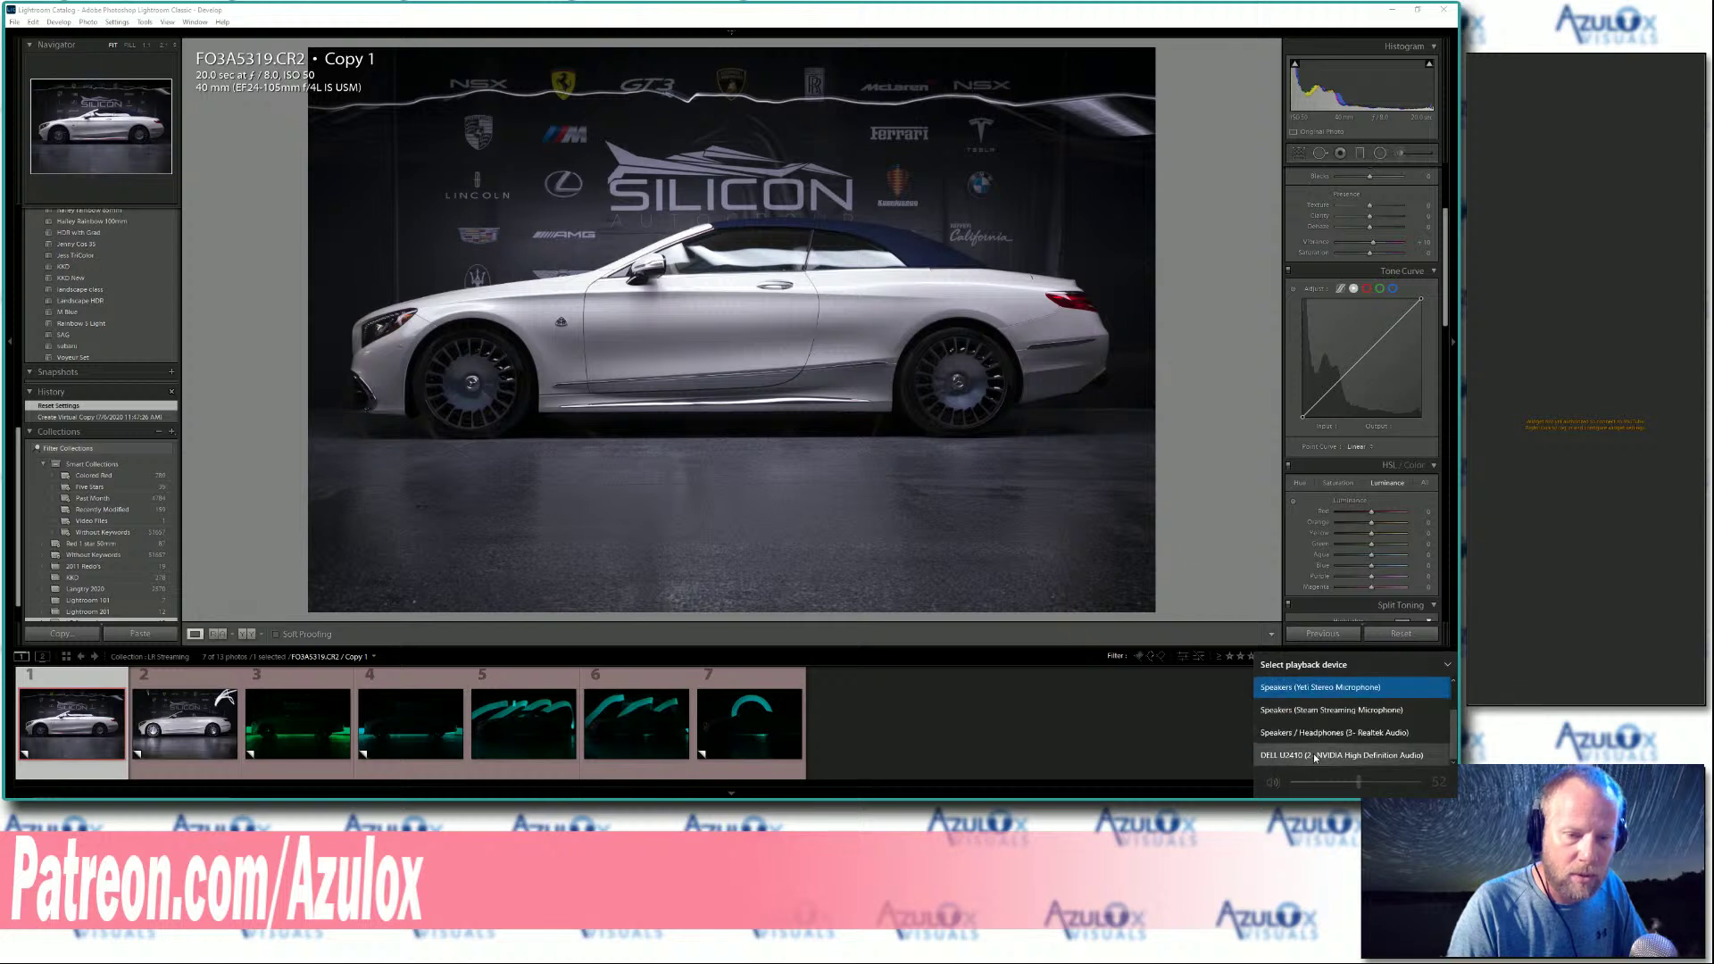
{"action": "left_click", "coordinate": [1320, 688]}
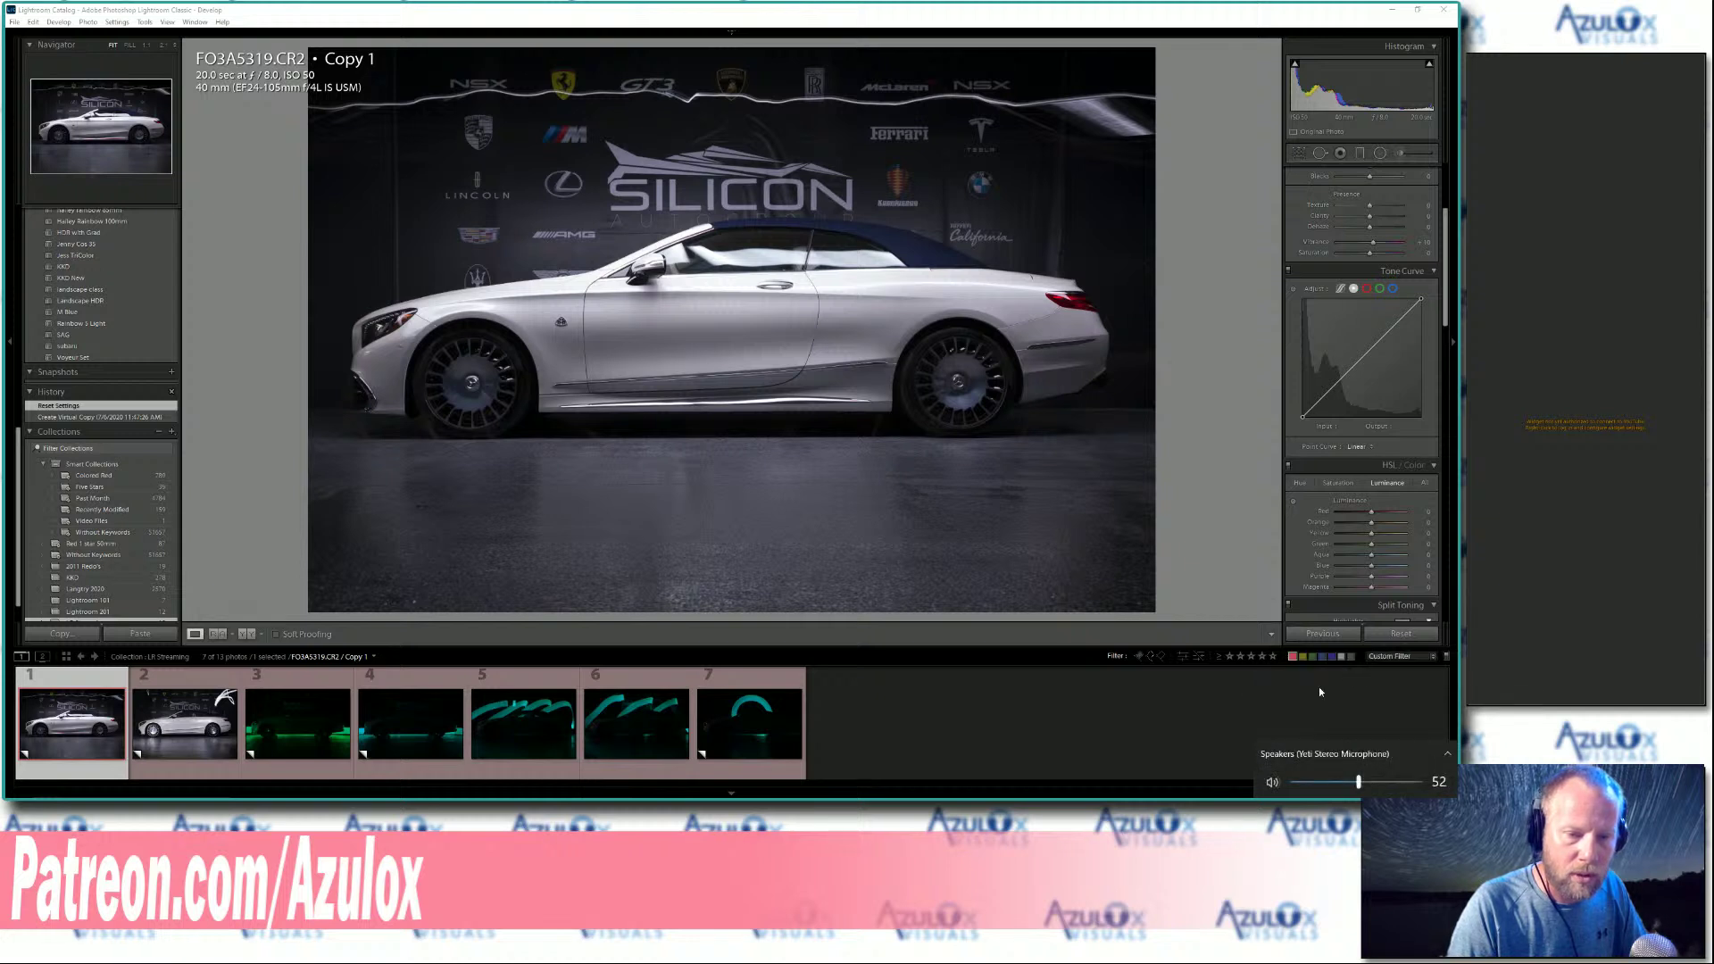
{"action": "left_click", "coordinate": [1326, 754]}
{"action": "scroll", "coordinate": [1326, 754], "scroll_direction": "down", "scroll_amount": 2}
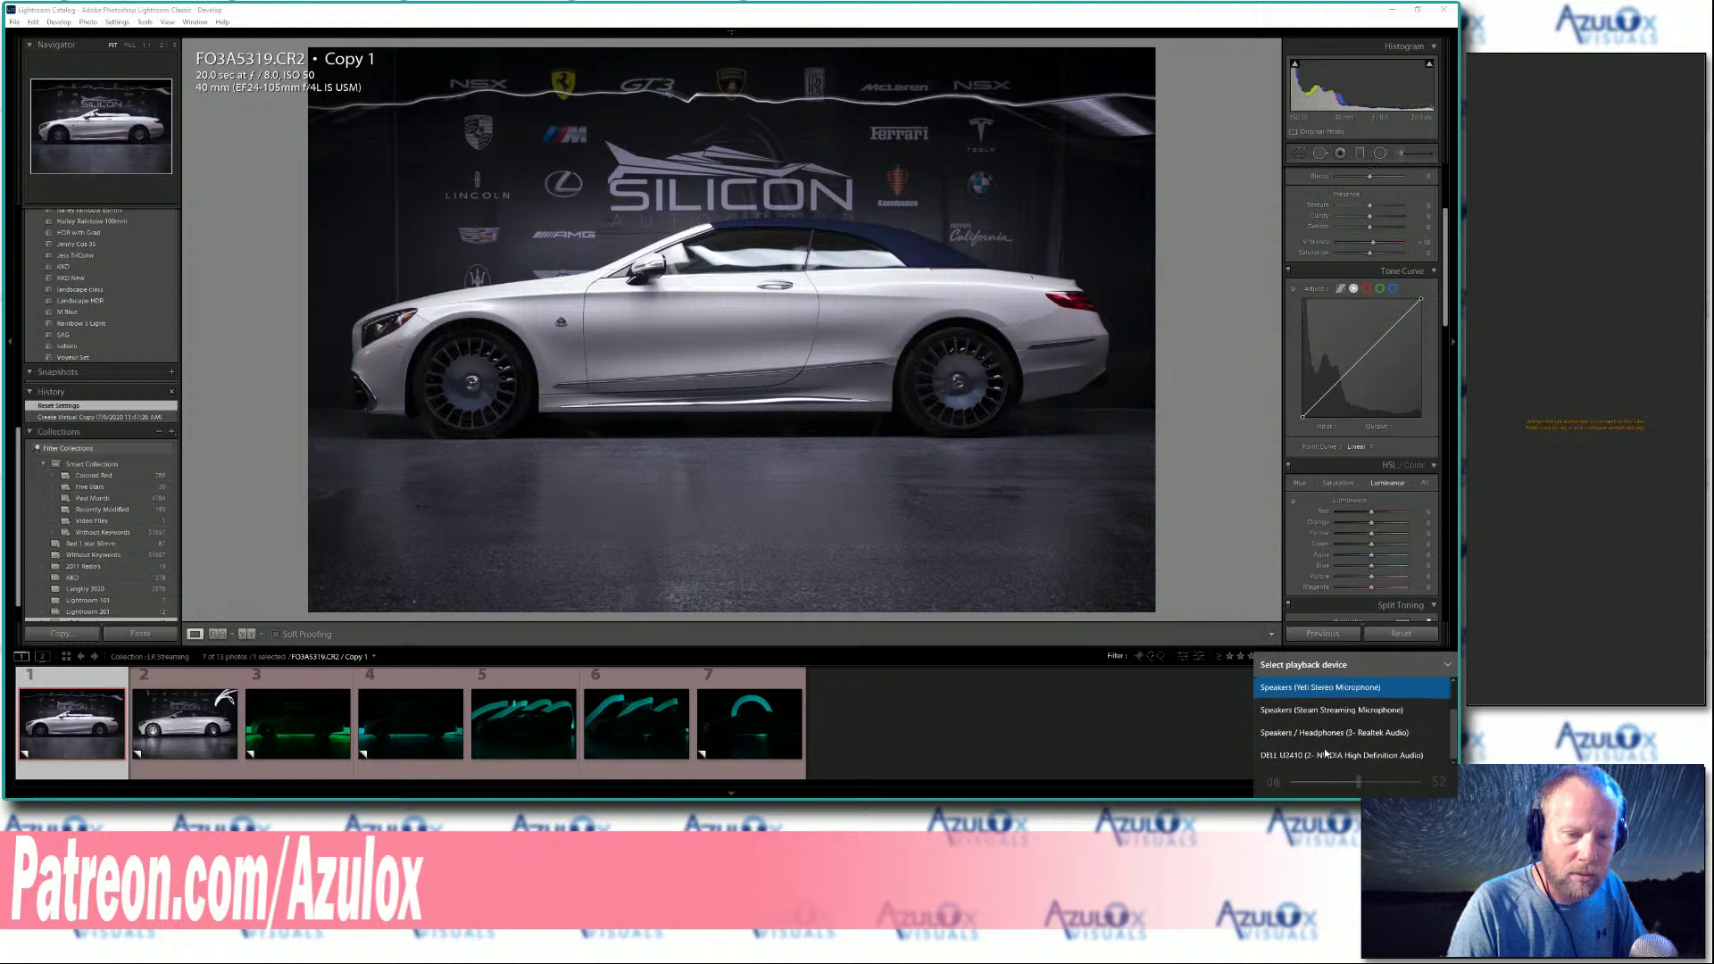
{"action": "left_click", "coordinate": [1348, 689]}
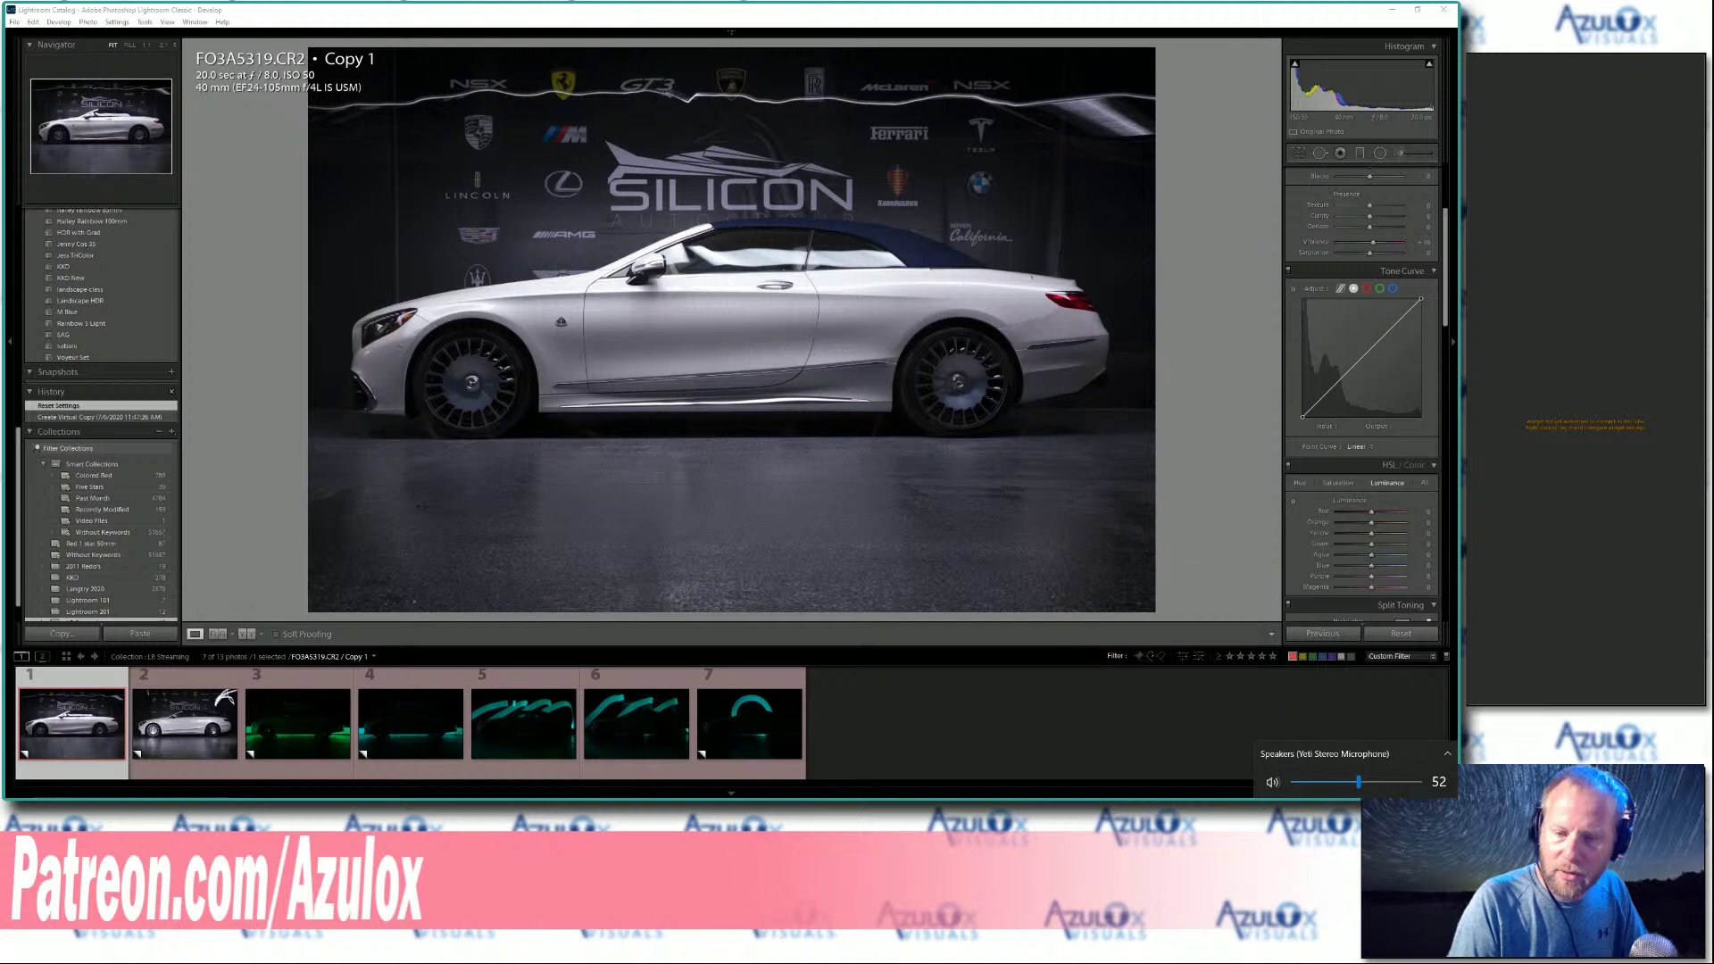
{"action": "key", "text": "Escape"}
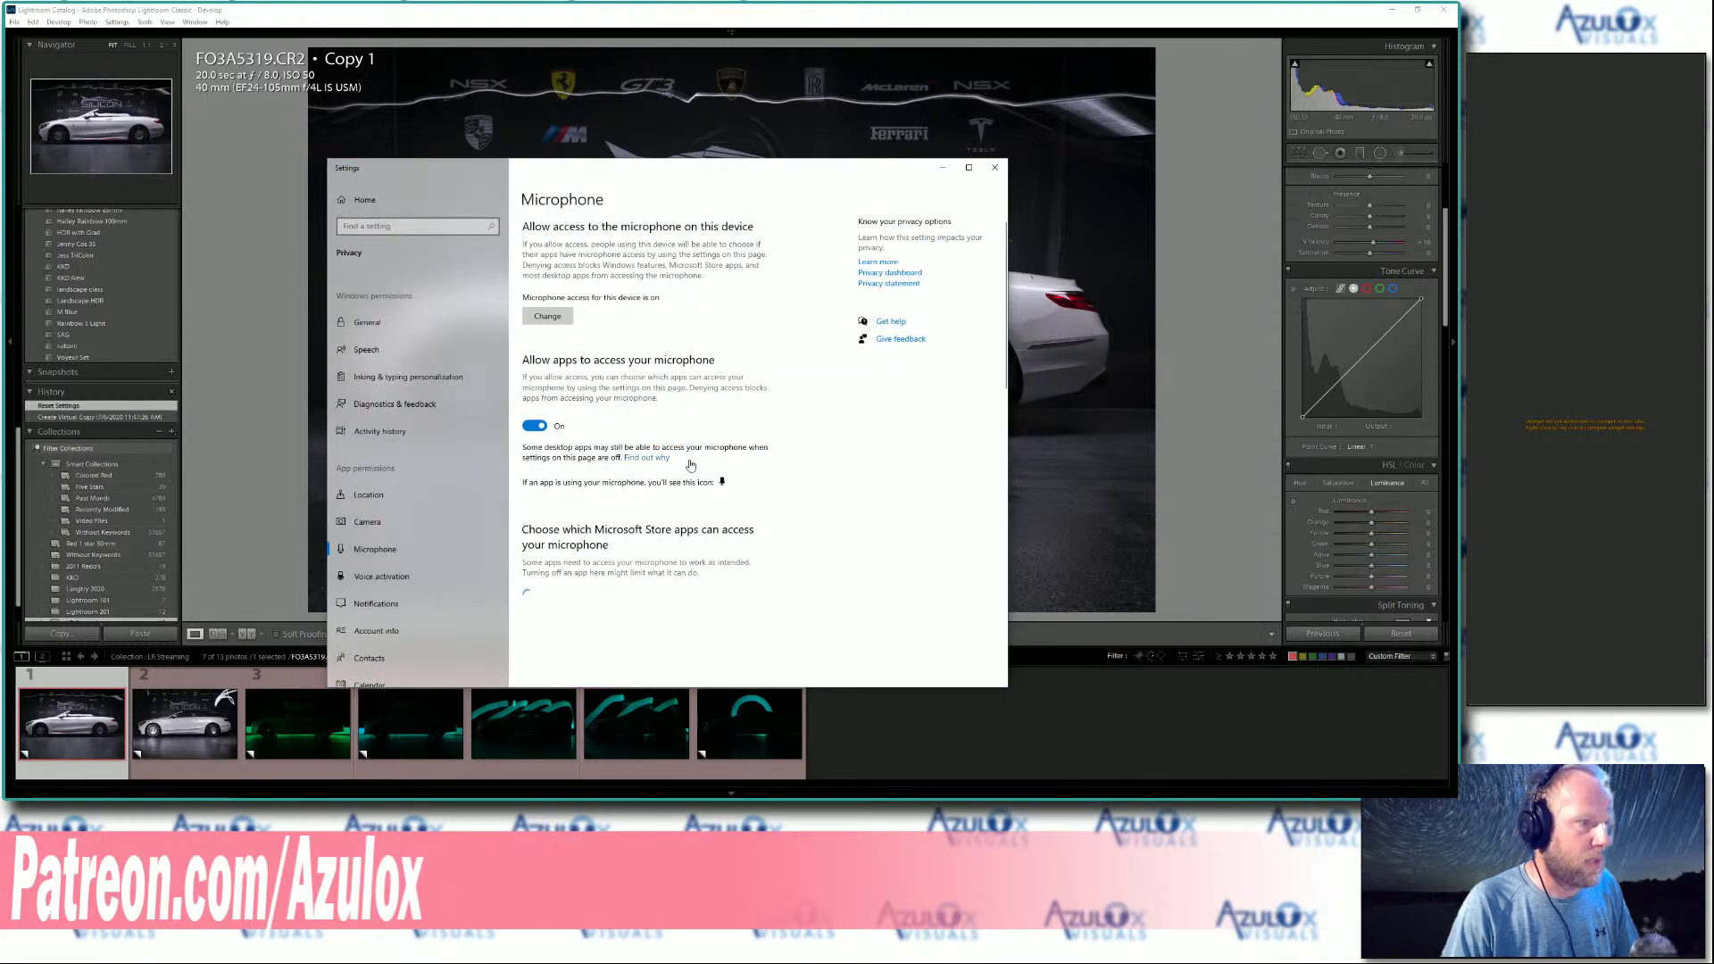
Review which apps are allowed microphone access in the Windows privacy settings, and close the settings window.
{"action": "scroll", "coordinate": [749, 468], "scroll_direction": "down", "scroll_amount": 1}
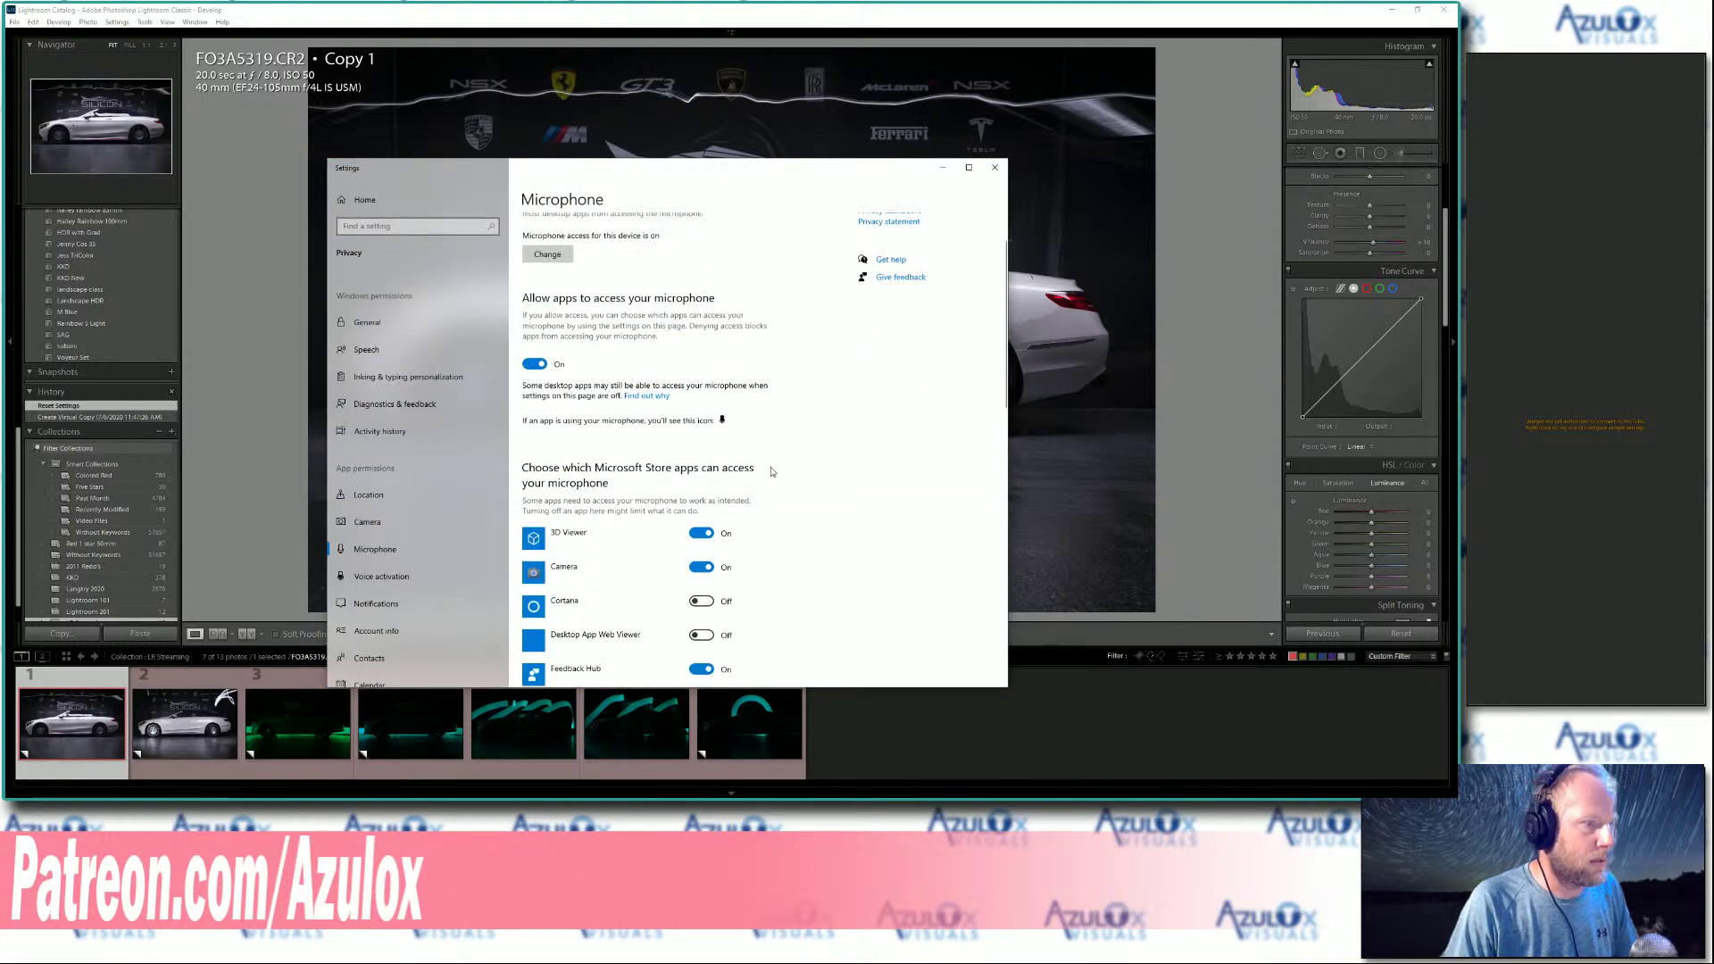
{"action": "scroll", "coordinate": [772, 472], "scroll_direction": "down", "scroll_amount": 10}
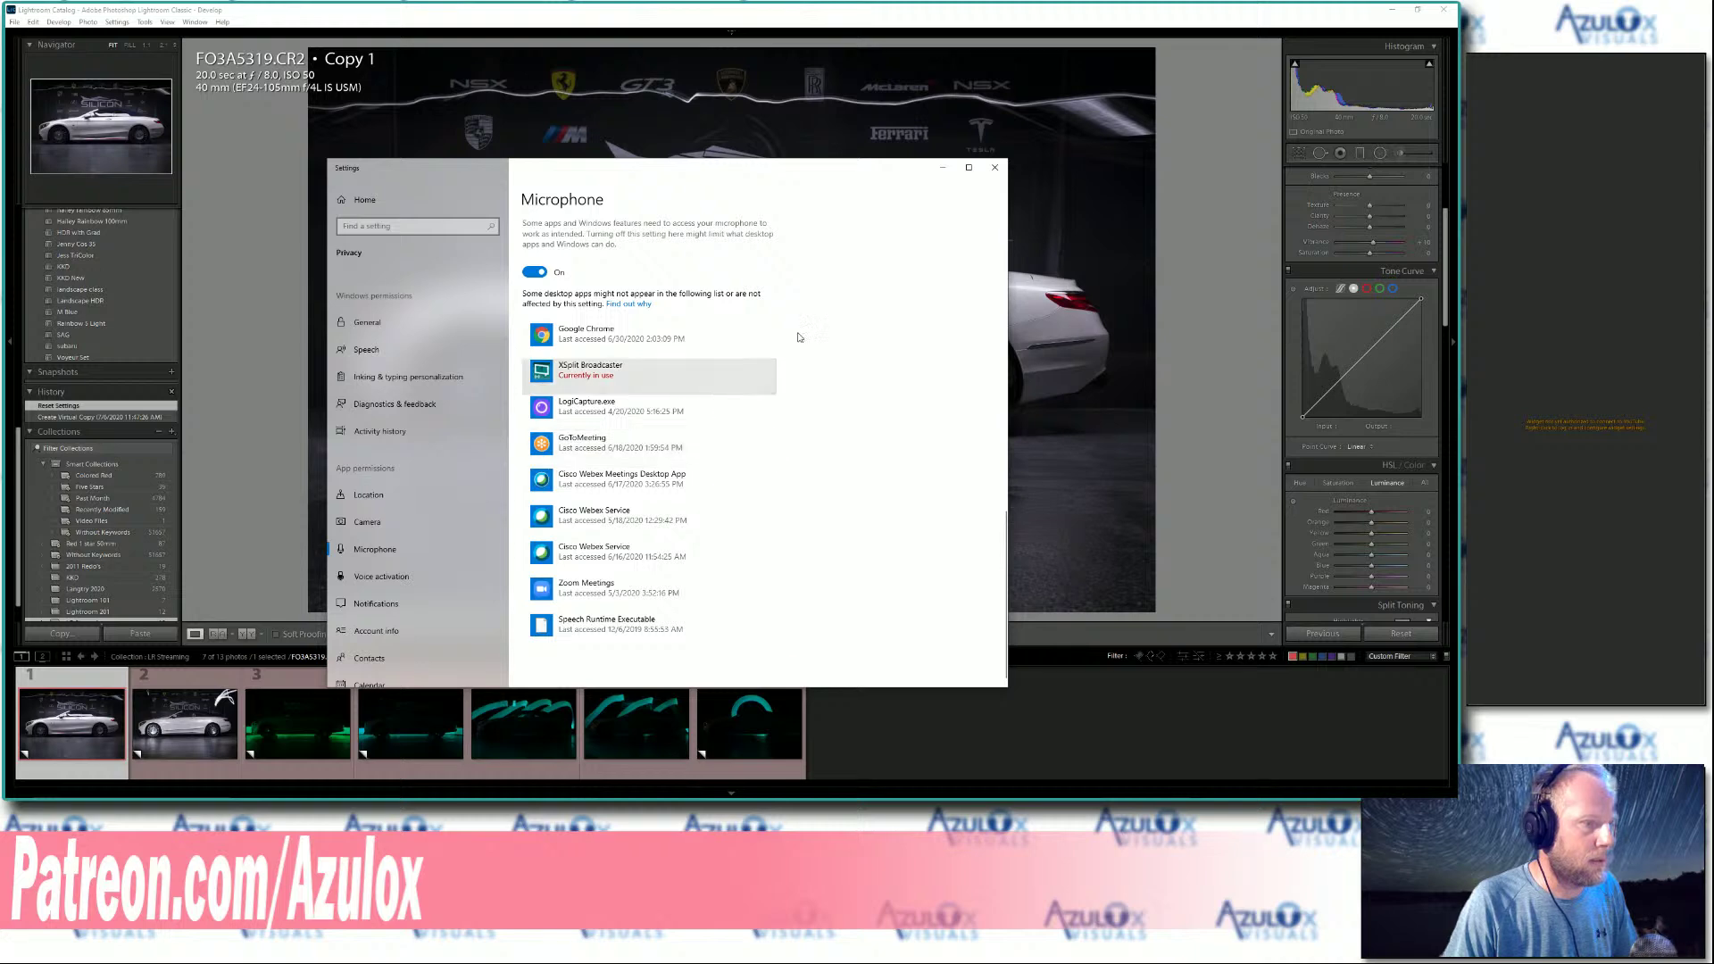
{"action": "scroll", "coordinate": [839, 362], "scroll_direction": "up", "scroll_amount": 8}
{"action": "left_click", "coordinate": [994, 167]}
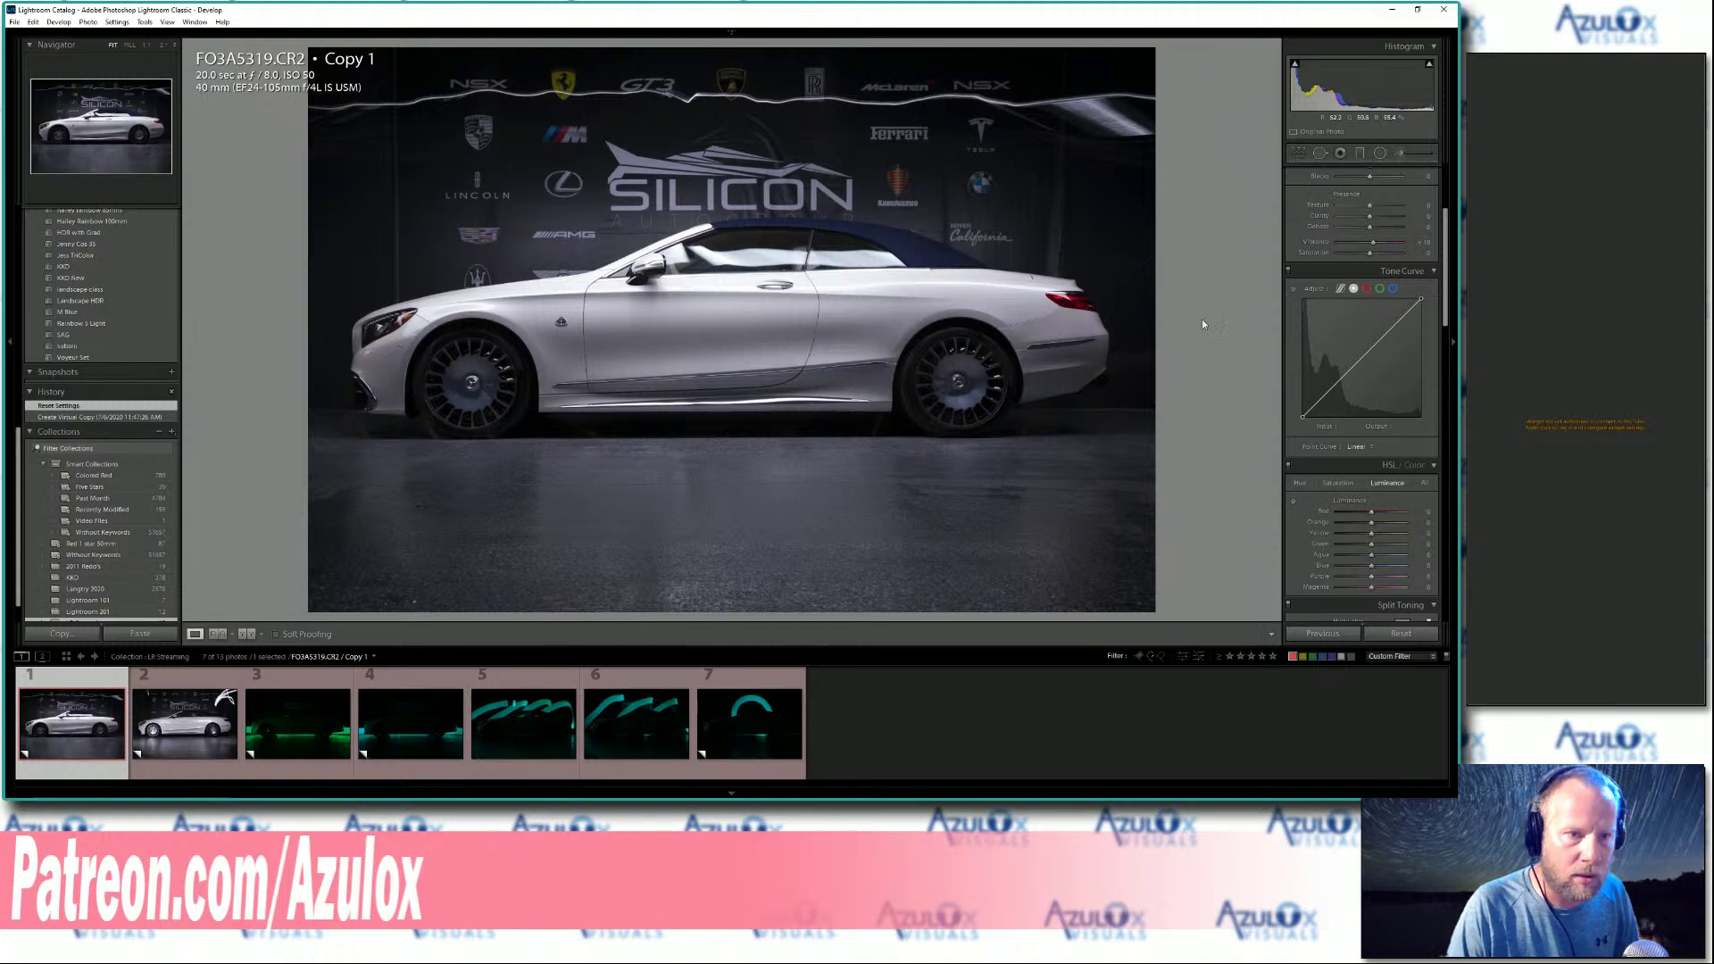
Clear the red label filter, assign a red color label to FO3A5321.CR2, and filter by red again.
{"action": "left_click", "coordinate": [199, 728]}
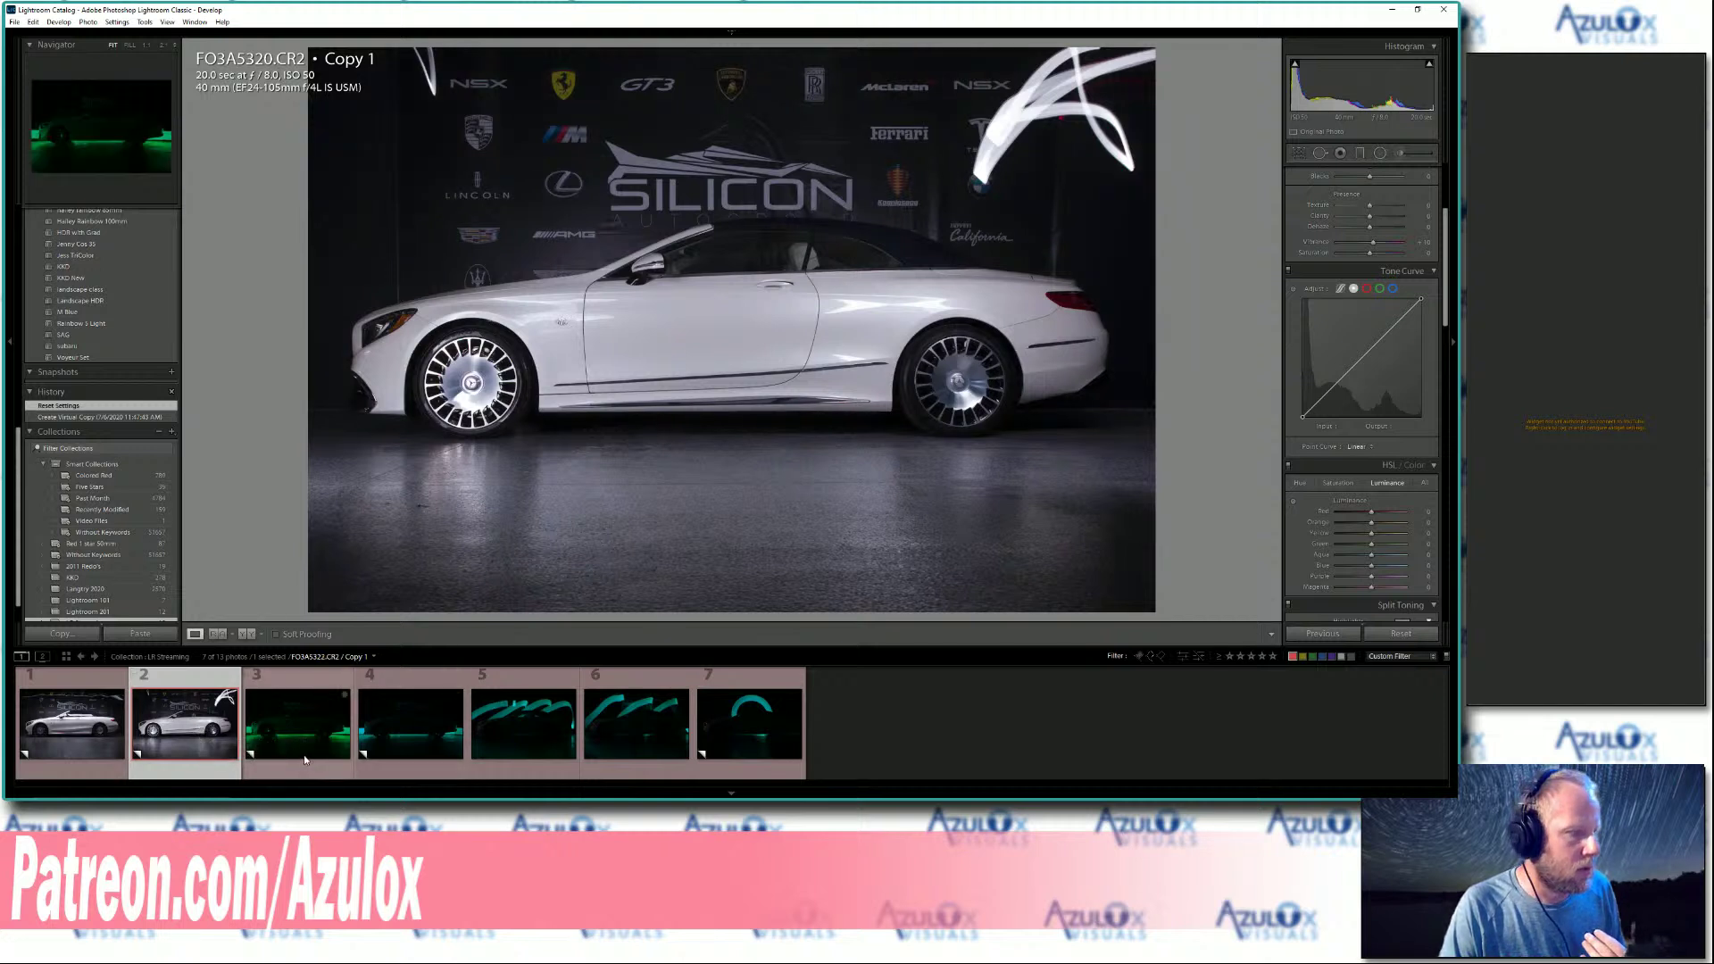
{"action": "left_click", "coordinate": [1292, 658]}
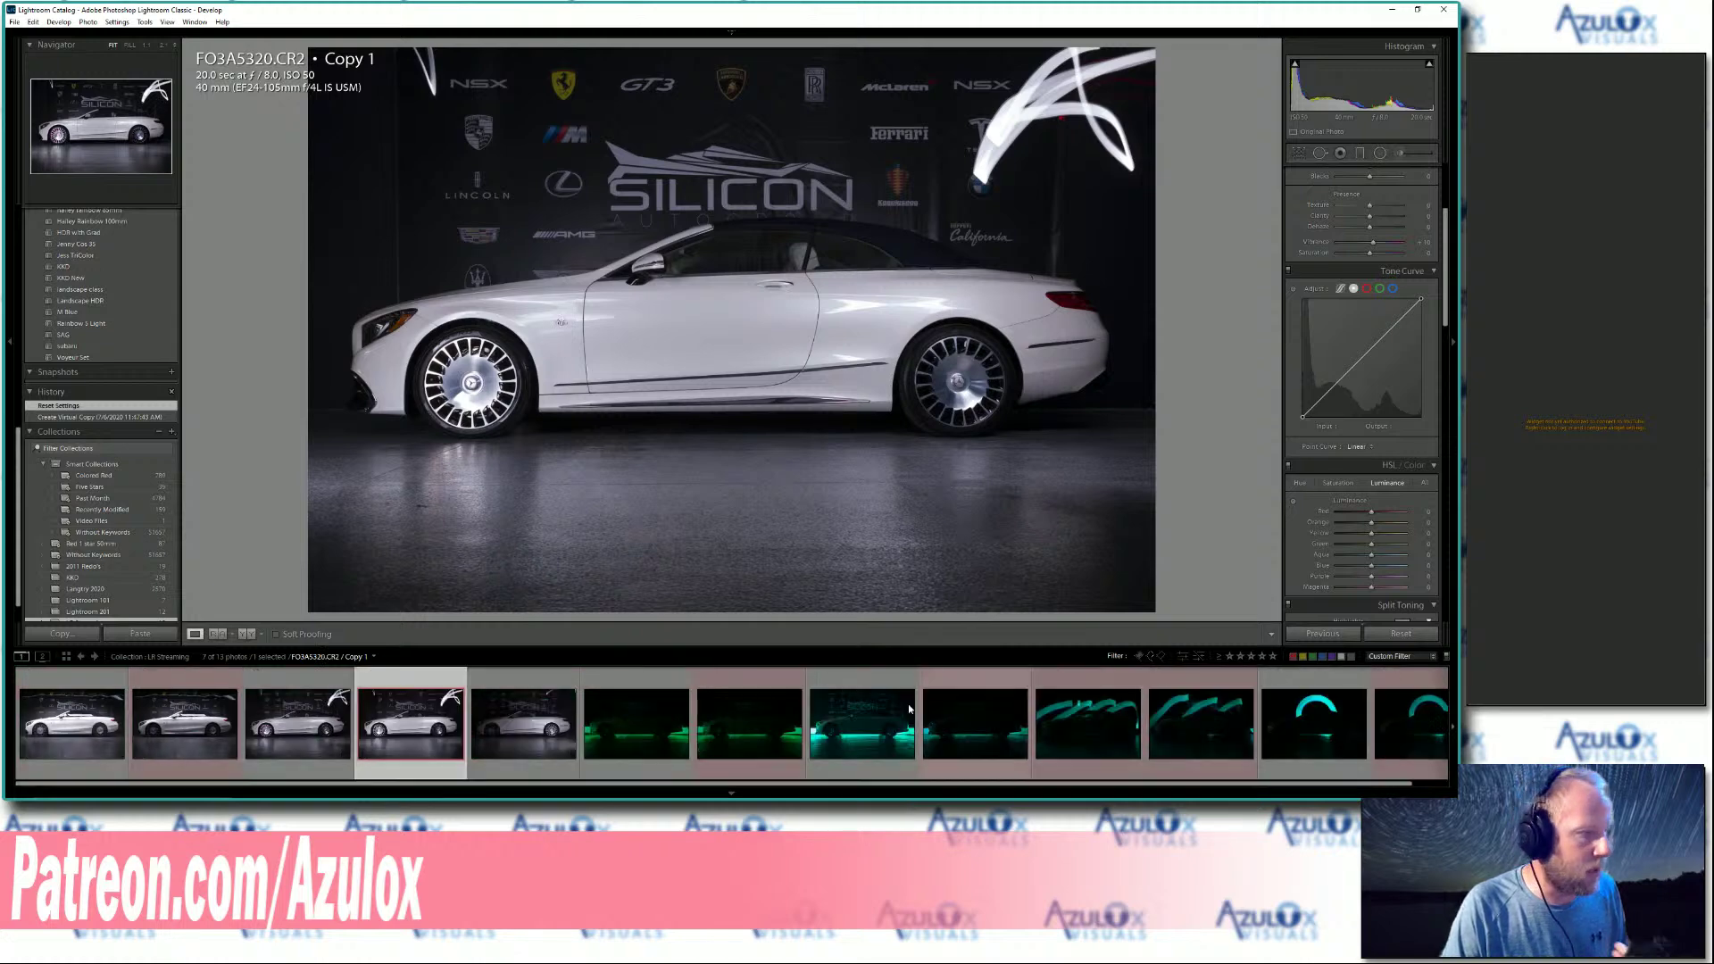
{"action": "left_click", "coordinate": [528, 726]}
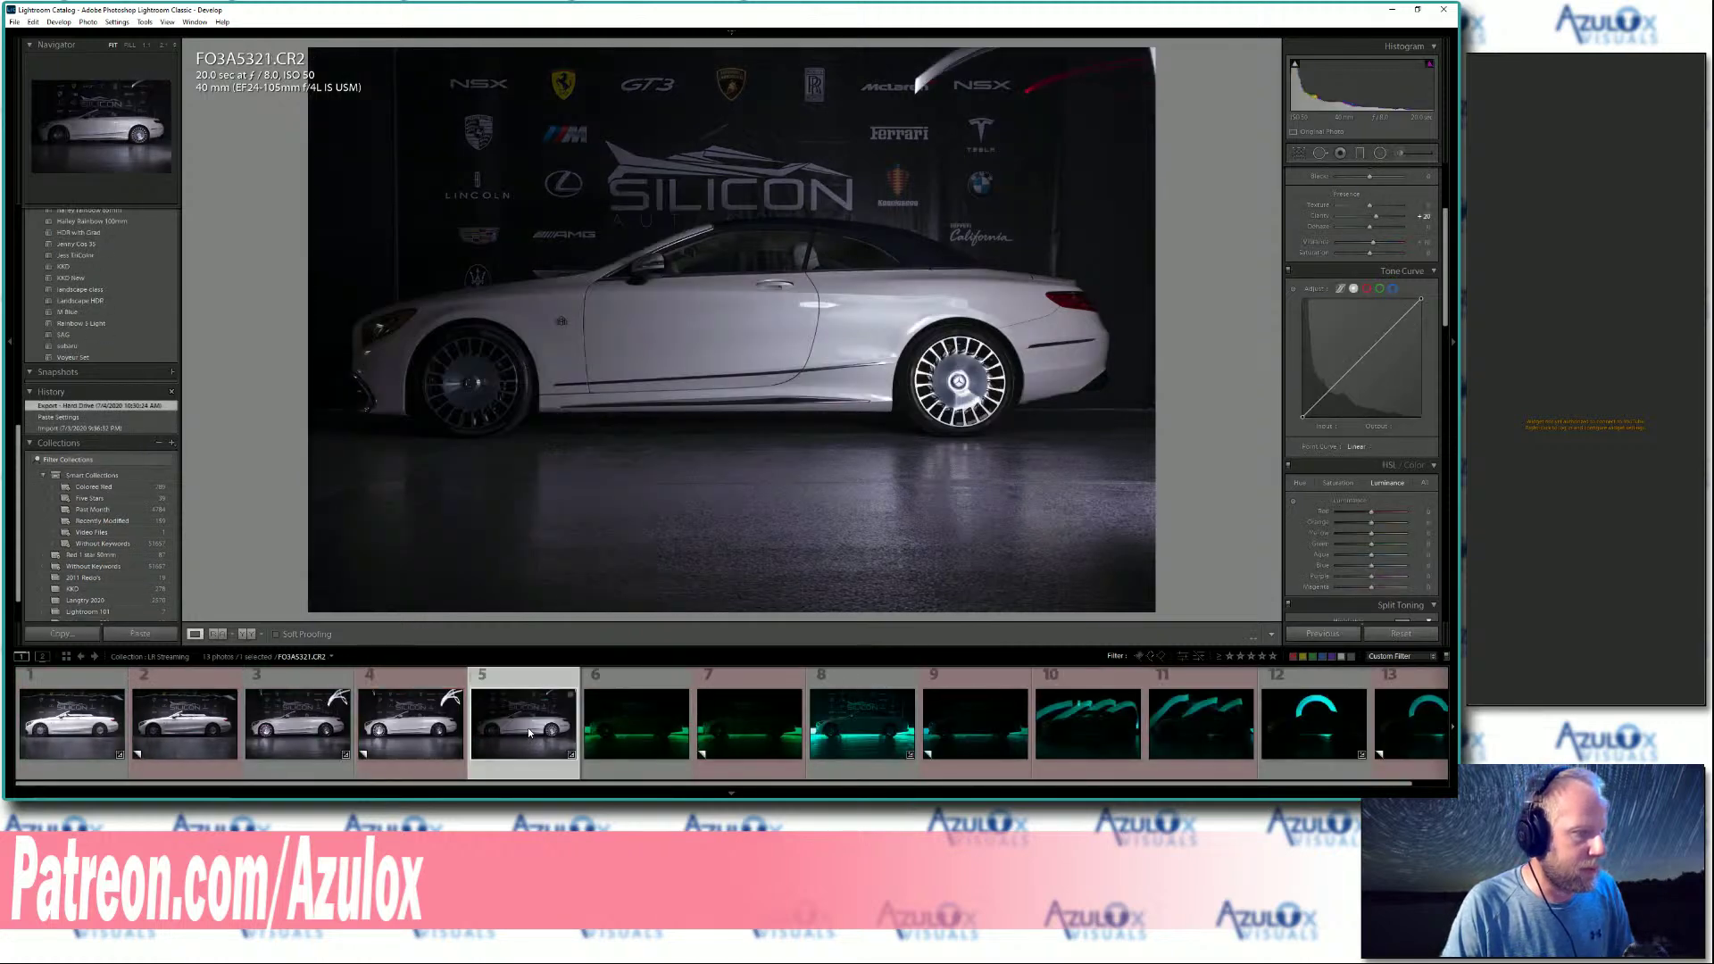
{"action": "right_click", "coordinate": [528, 727]}
{"action": "mouse_move", "coordinate": [607, 526]}
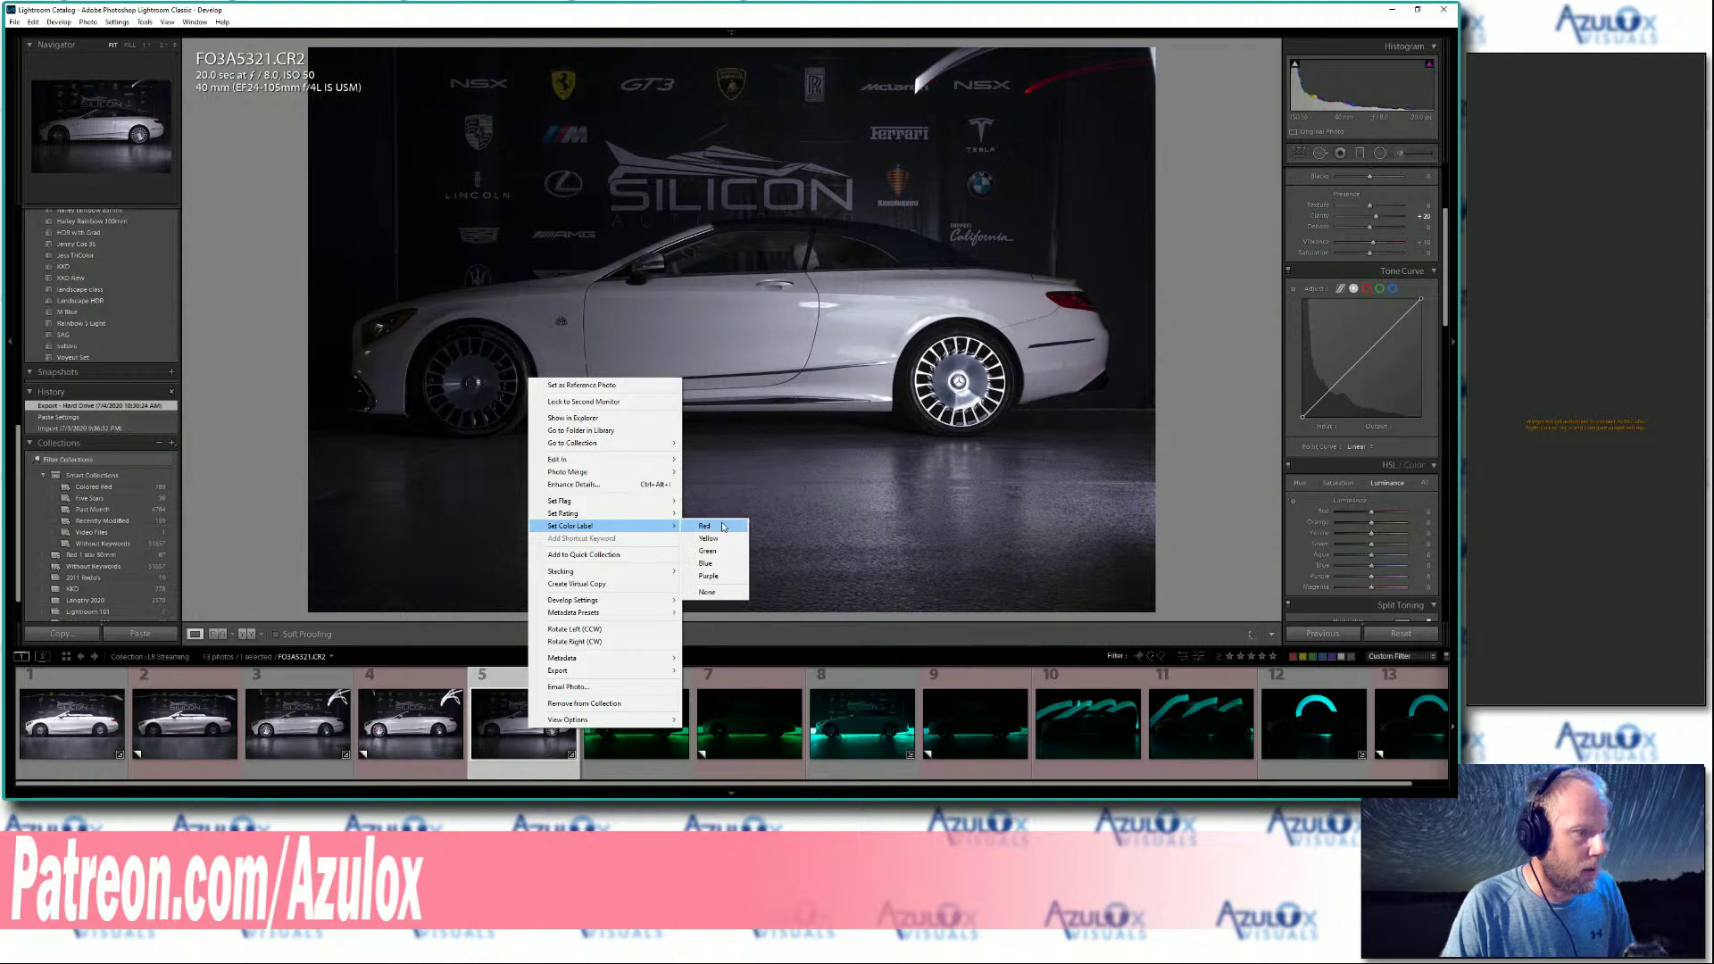
{"action": "left_click", "coordinate": [705, 526]}
{"action": "left_click", "coordinate": [1292, 658]}
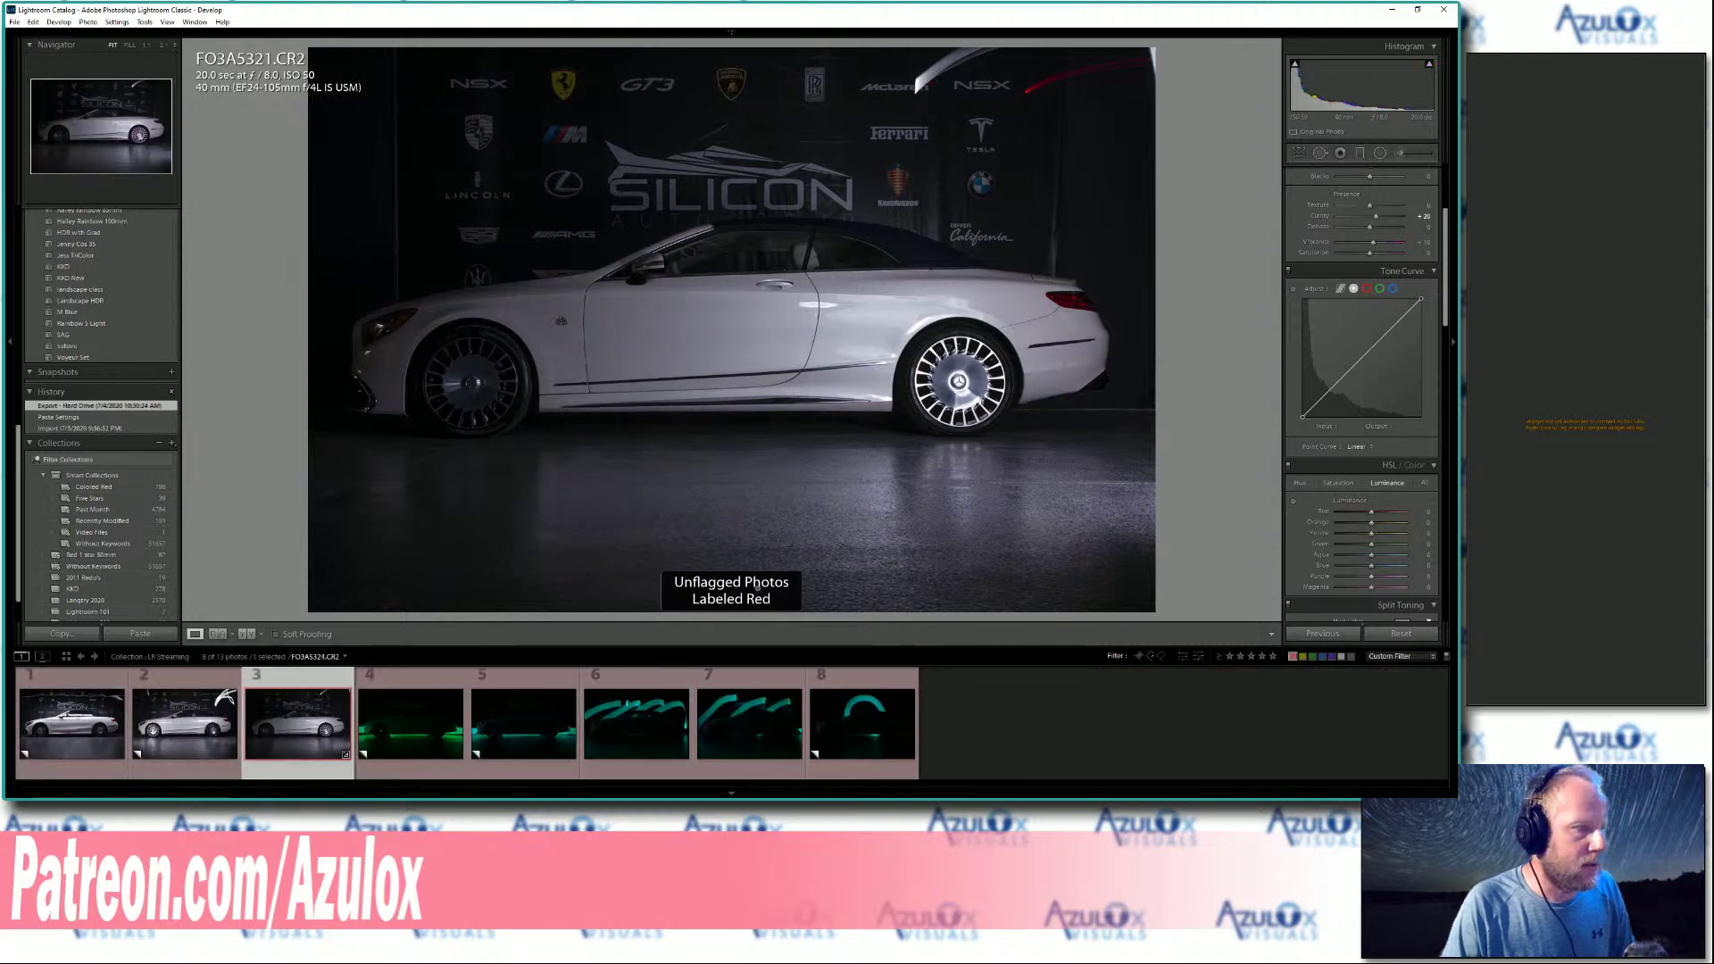
Review the green and teal light-painting shots one by one, and return to FO3A5319.CR2 Copy 1.
{"action": "left_click", "coordinate": [449, 727]}
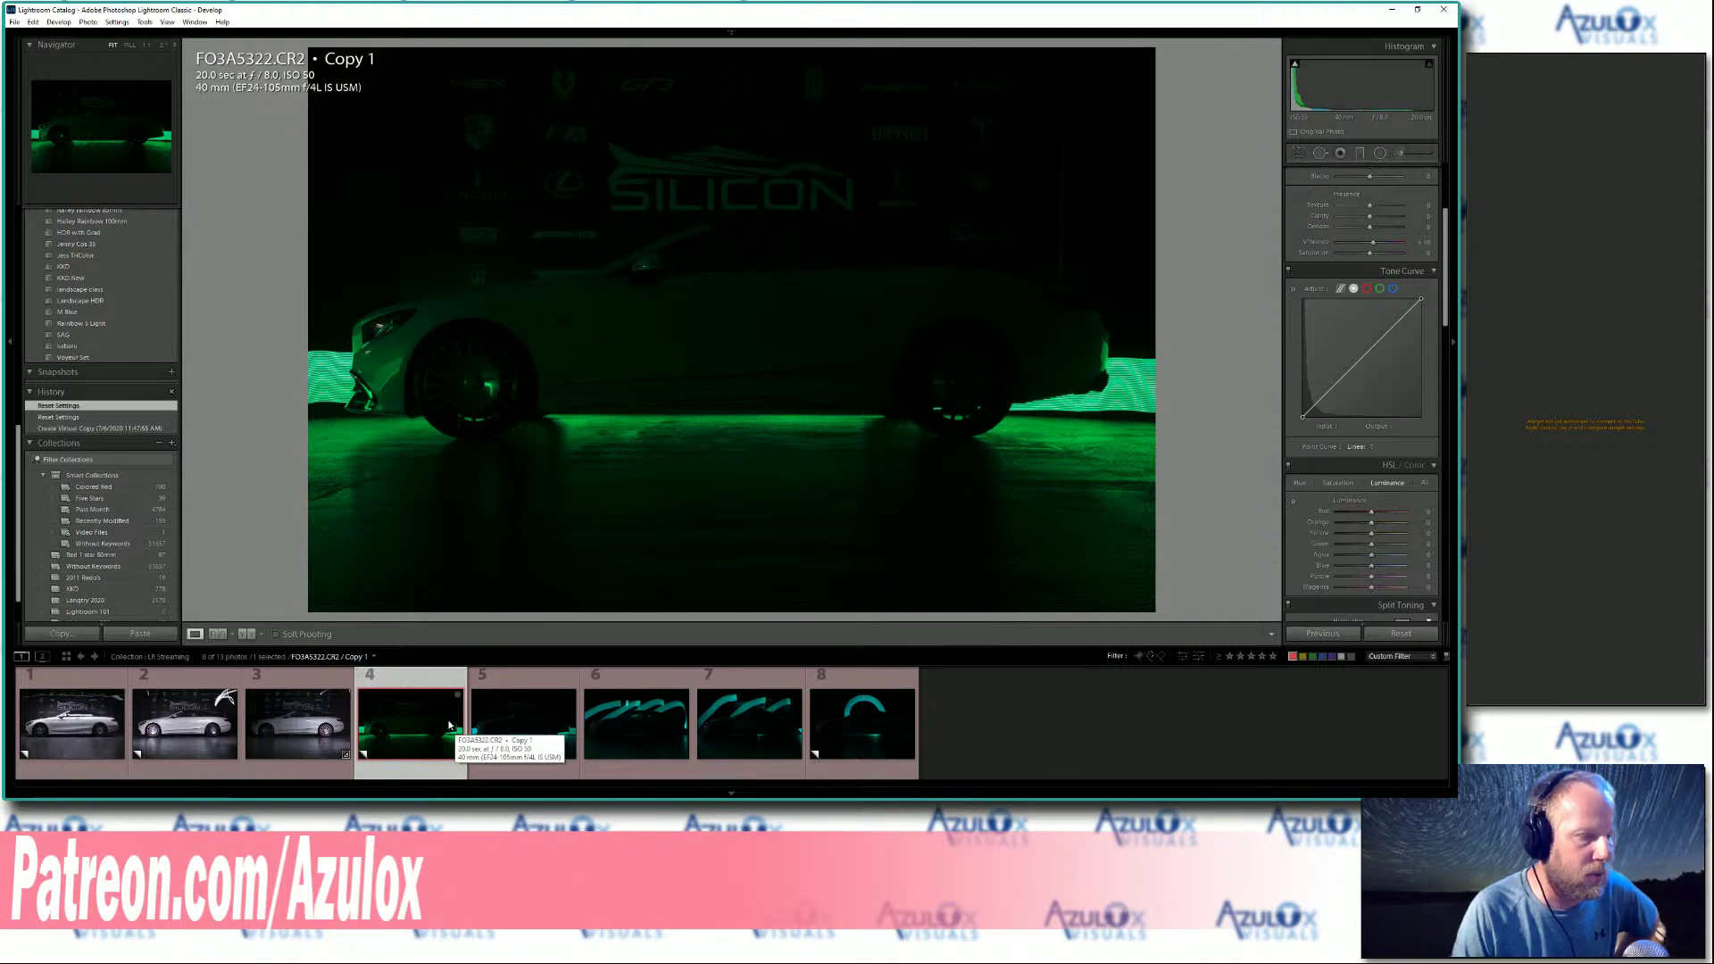
{"action": "left_click", "coordinate": [497, 709]}
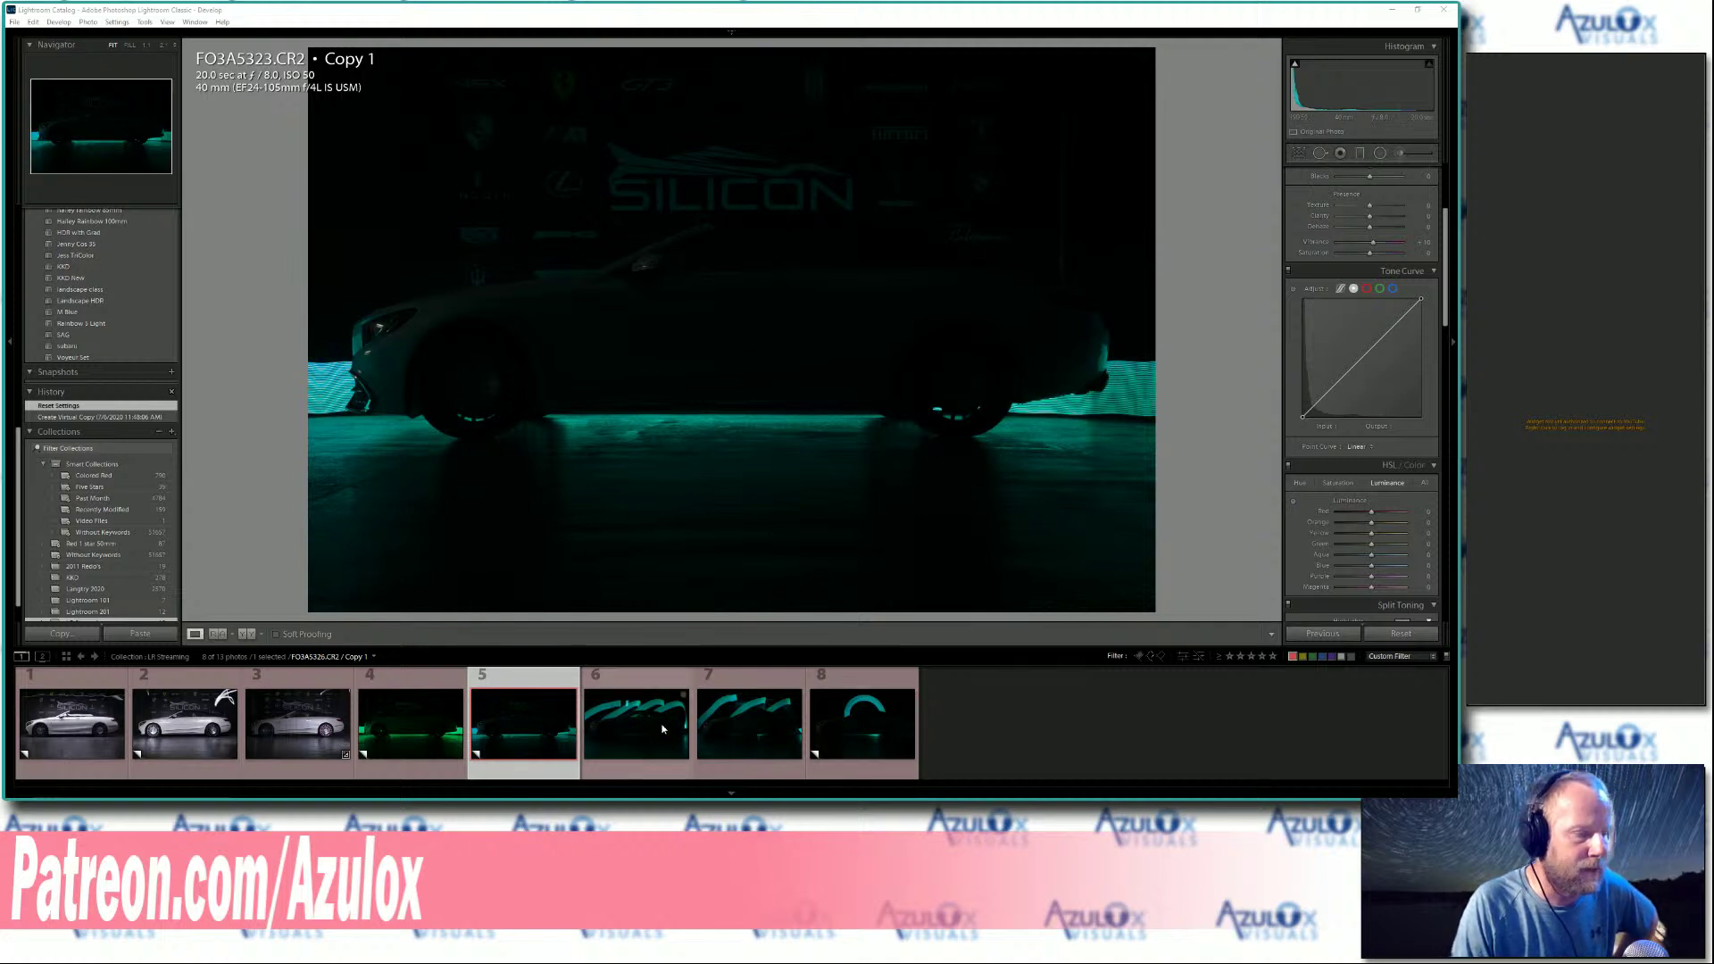
{"action": "left_click", "coordinate": [624, 733]}
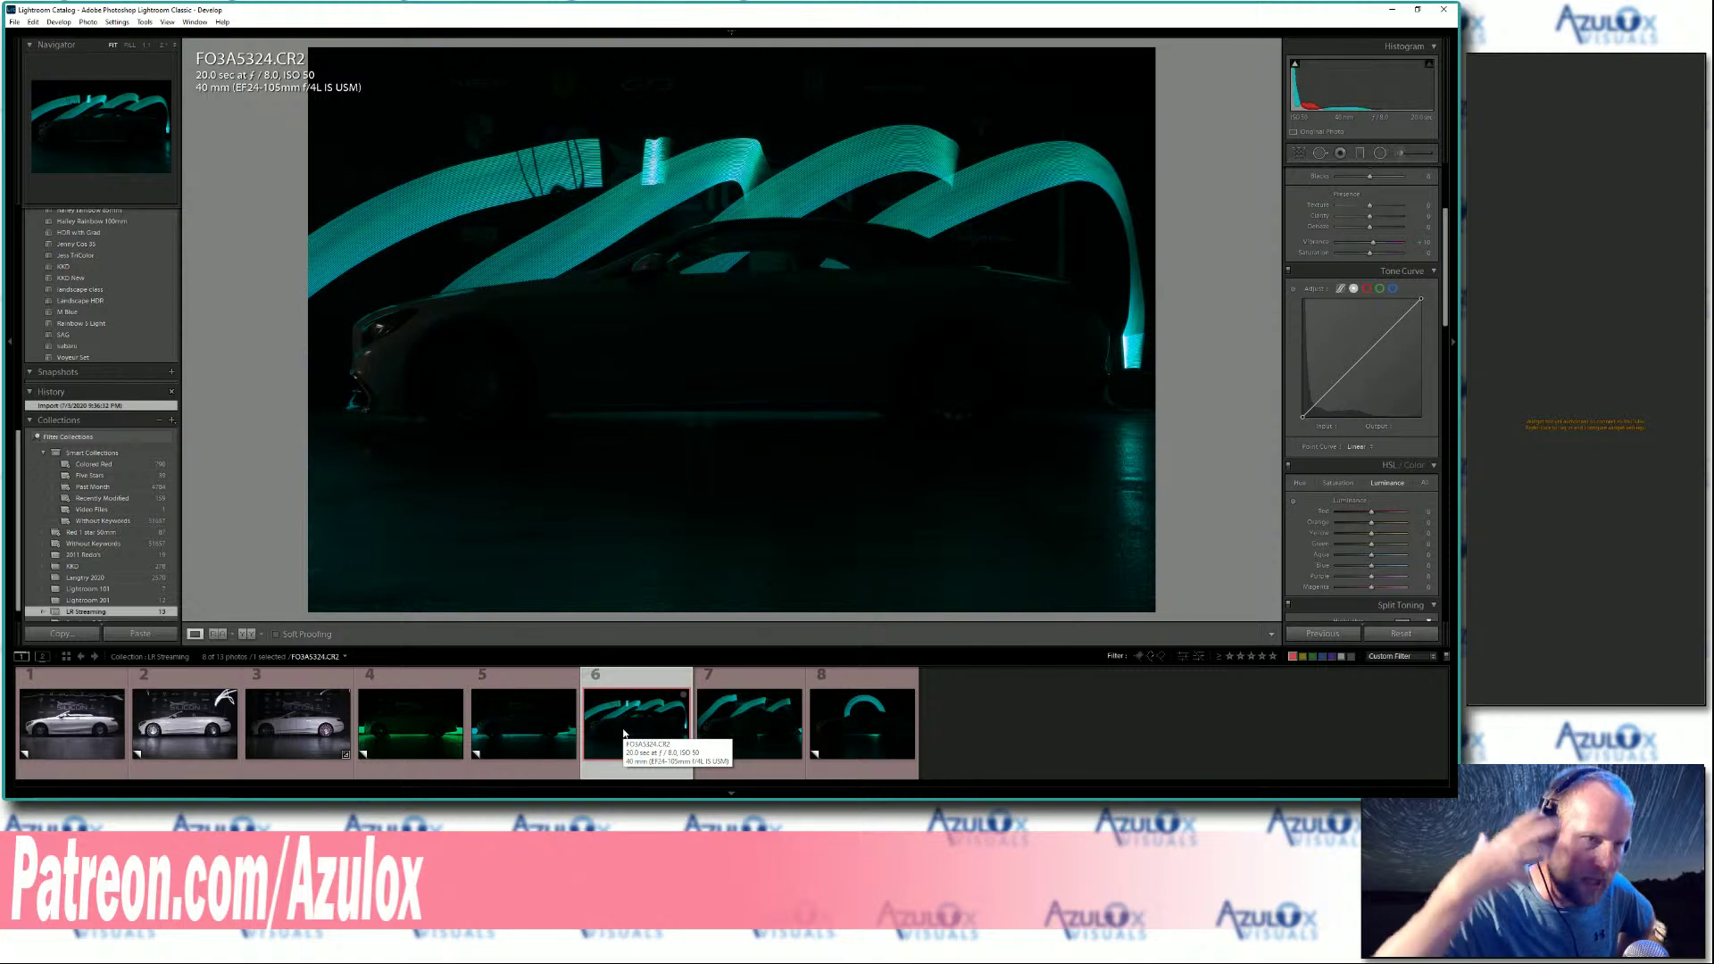
{"action": "left_click", "coordinate": [704, 720]}
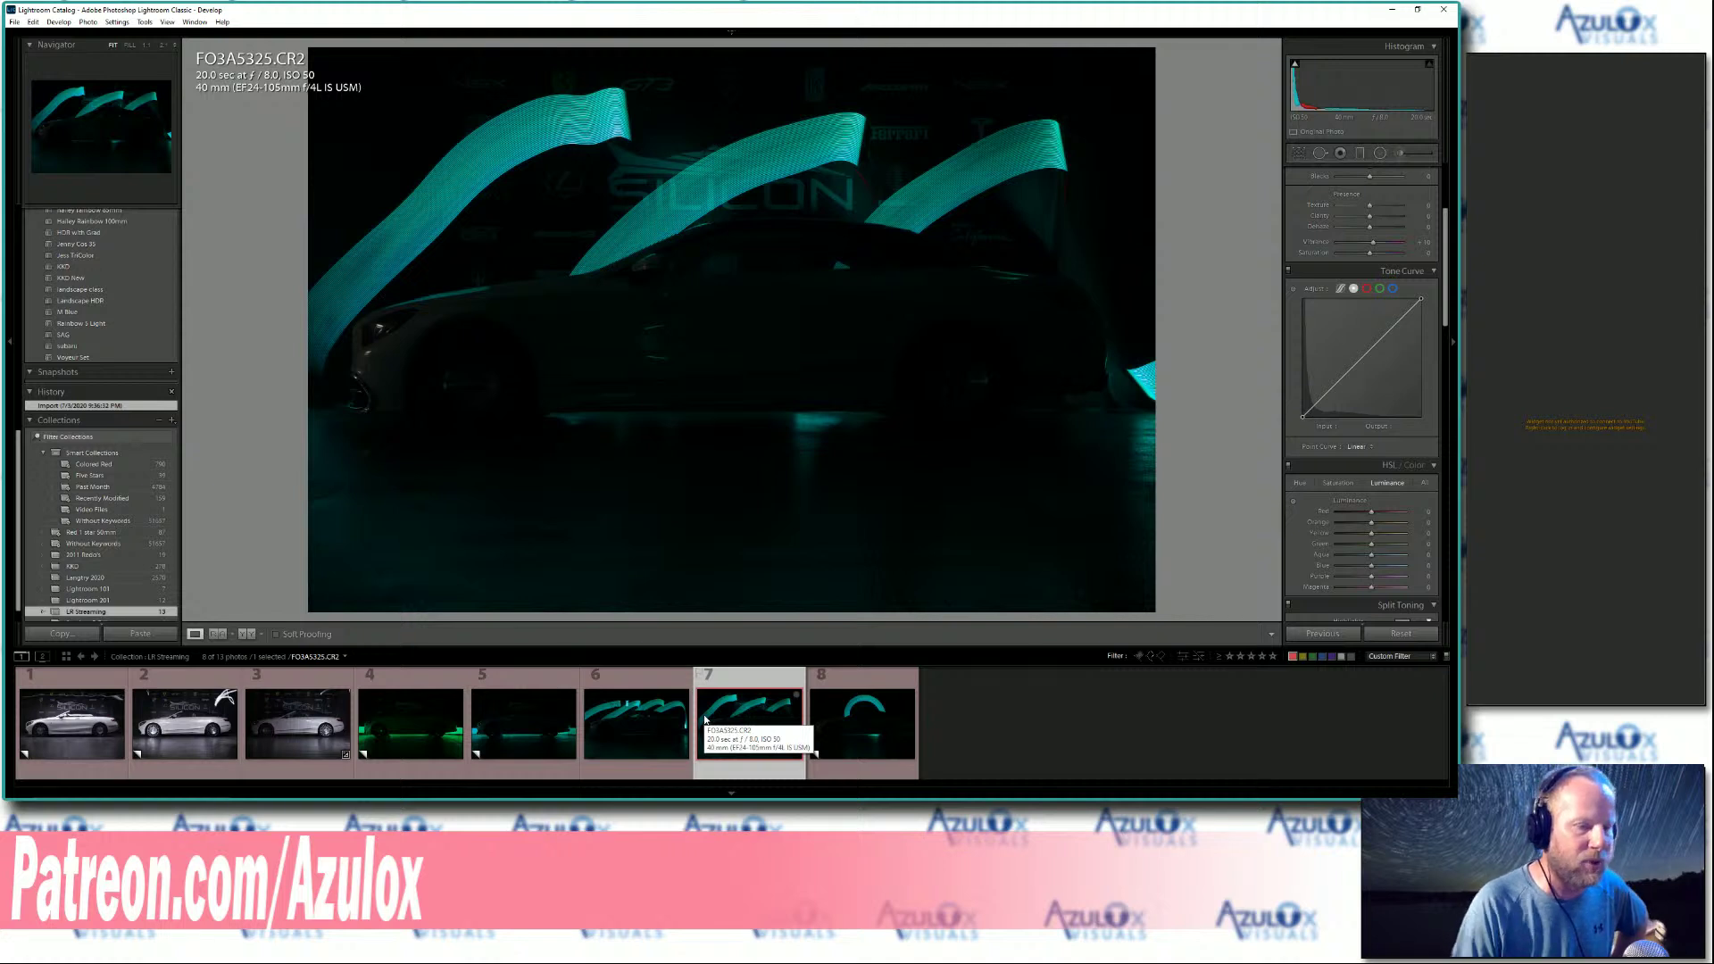
{"action": "left_click", "coordinate": [845, 708]}
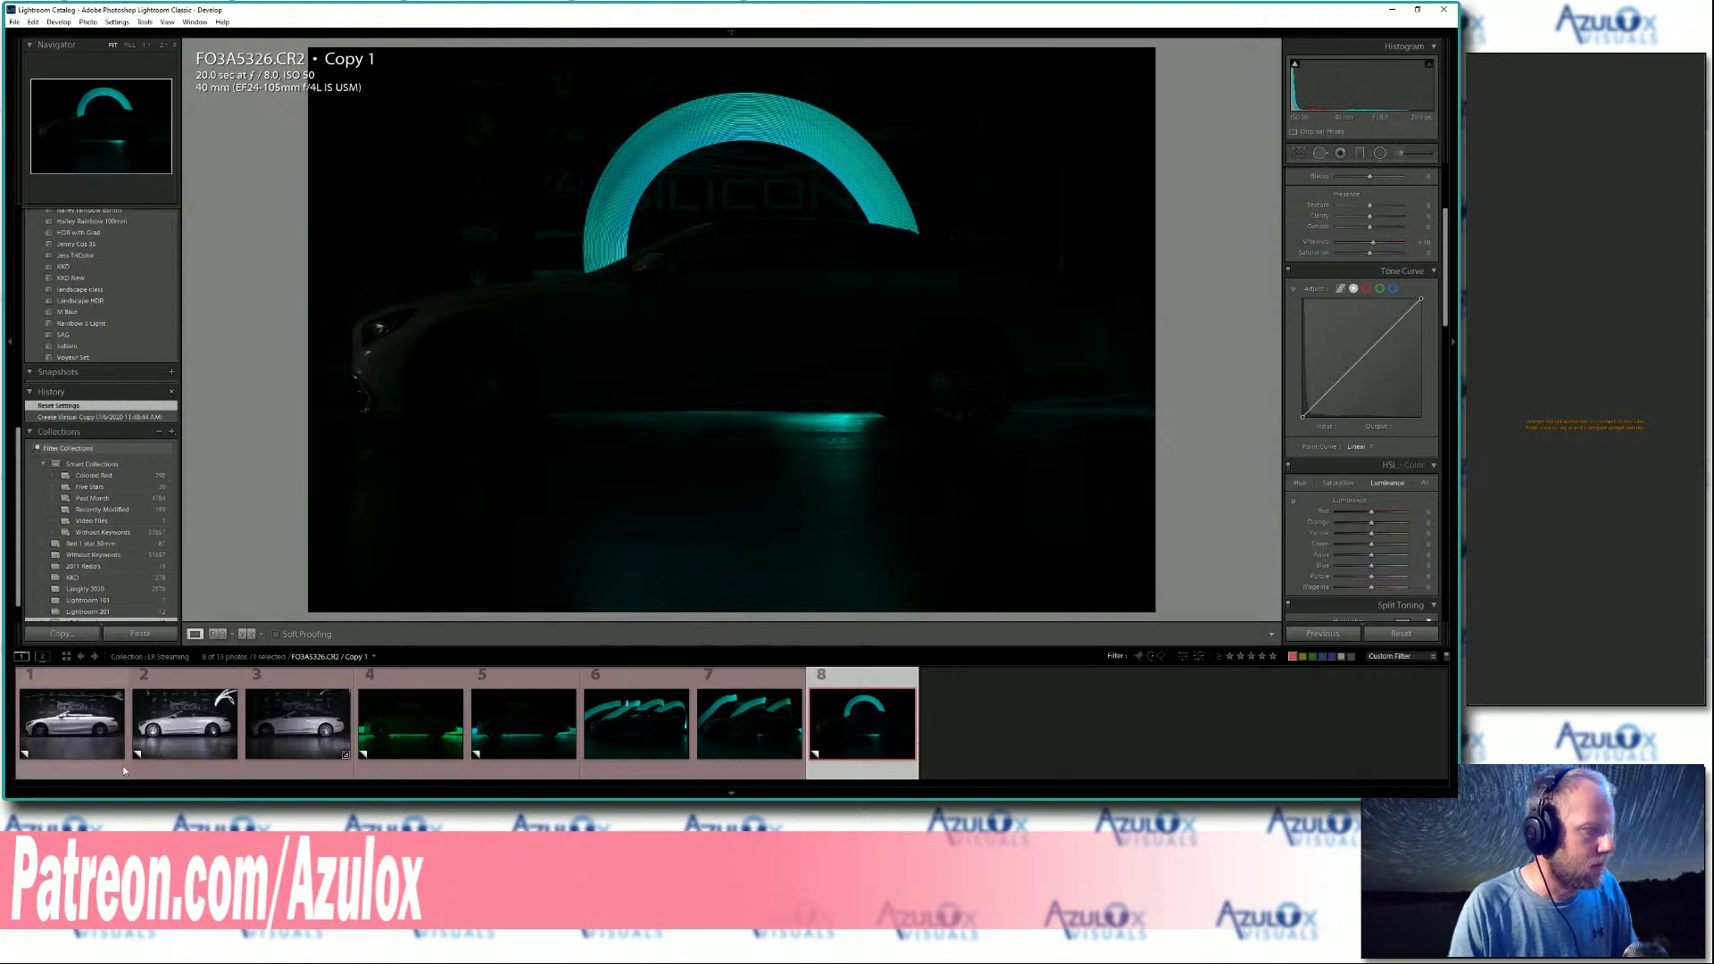
{"action": "left_click", "coordinate": [83, 739]}
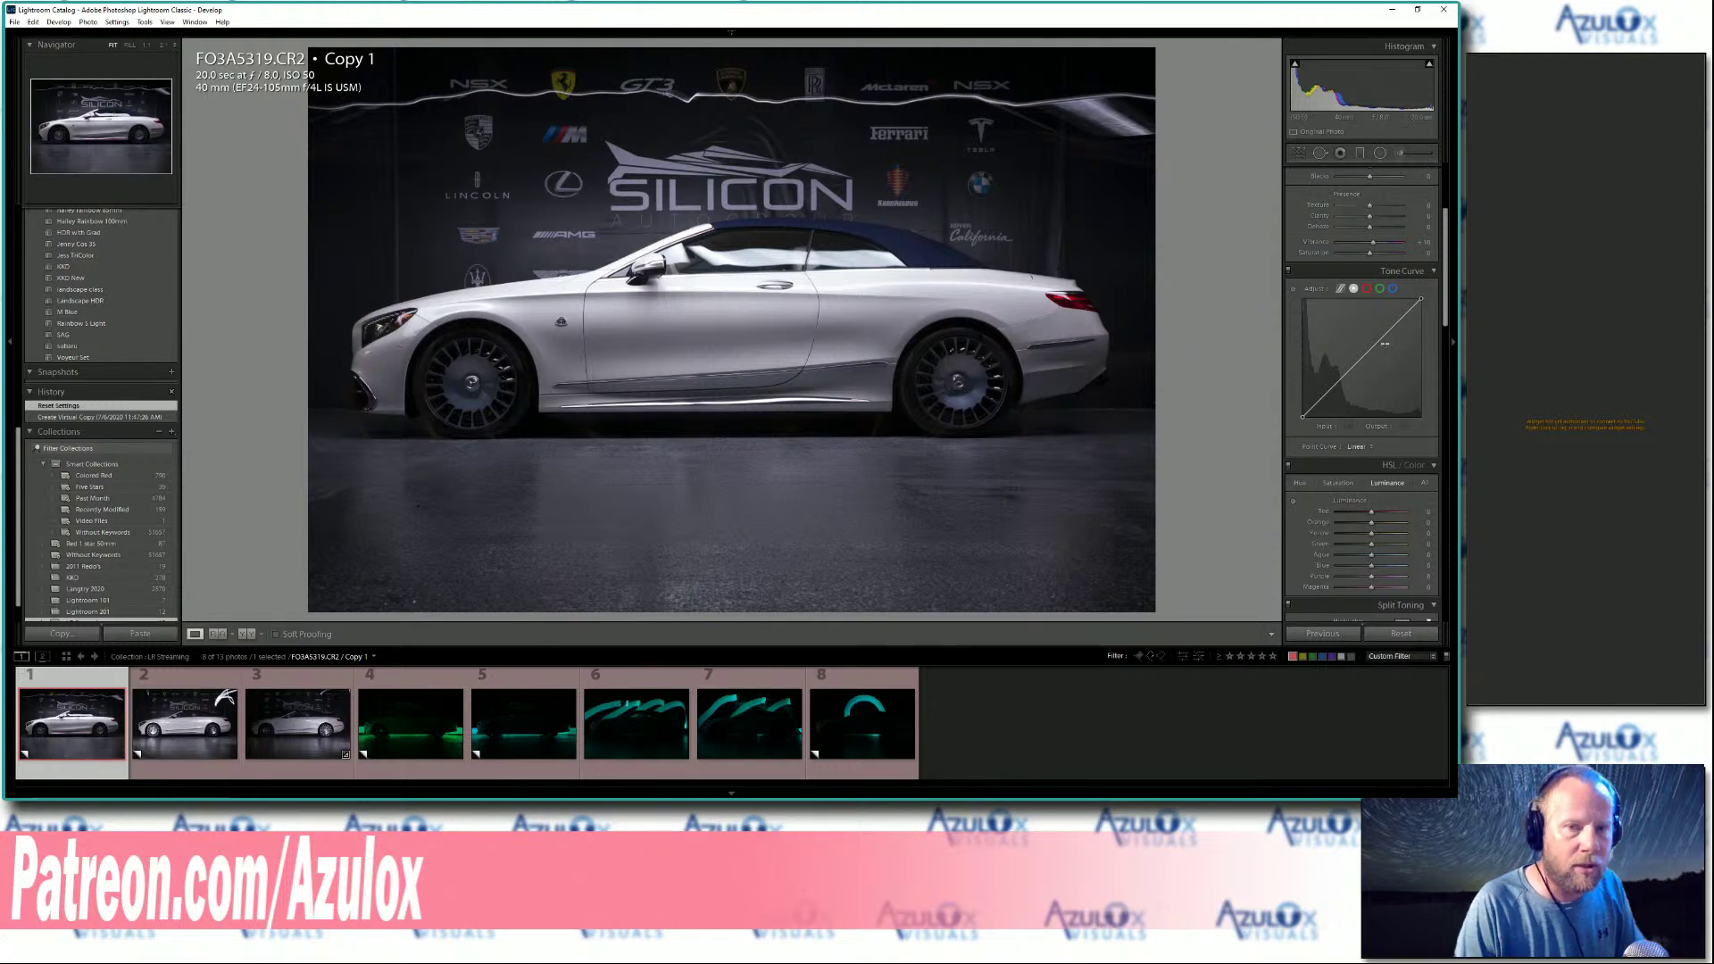
Try the Adobe Color, Adobe Landscape and Adobe Portrait profiles on the car photo, and return to the Daylight profile.
{"action": "scroll", "coordinate": [1445, 297], "scroll_direction": "up", "scroll_amount": 2}
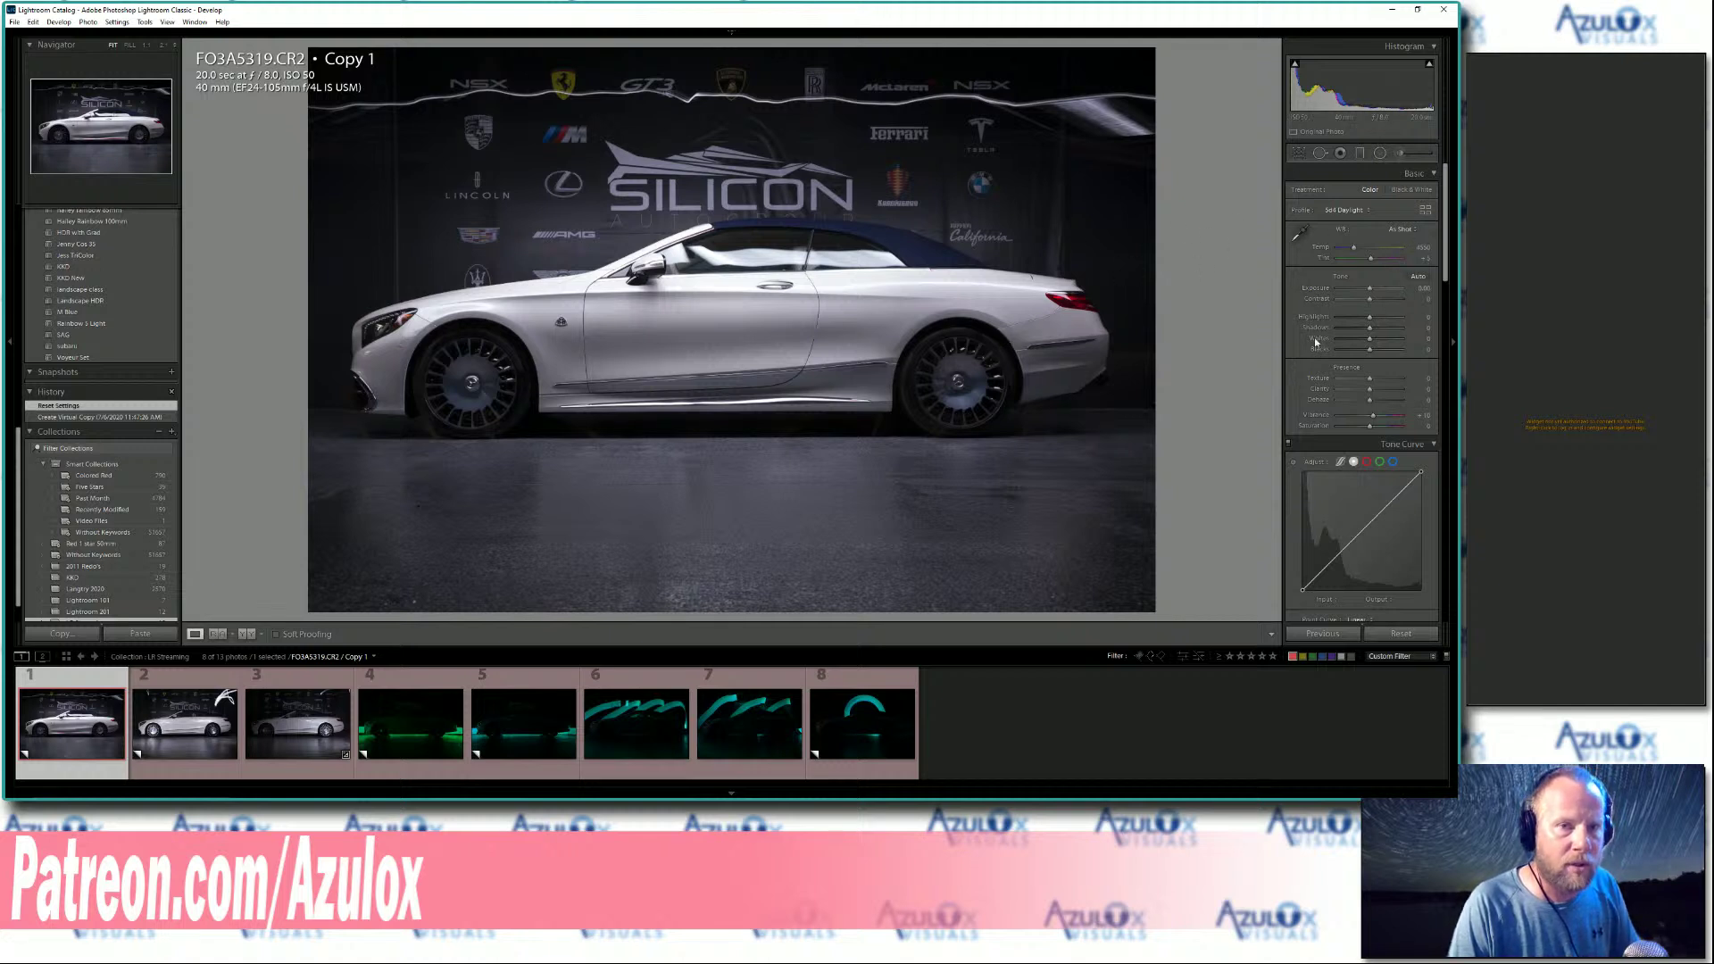
{"action": "left_click", "coordinate": [1352, 213]}
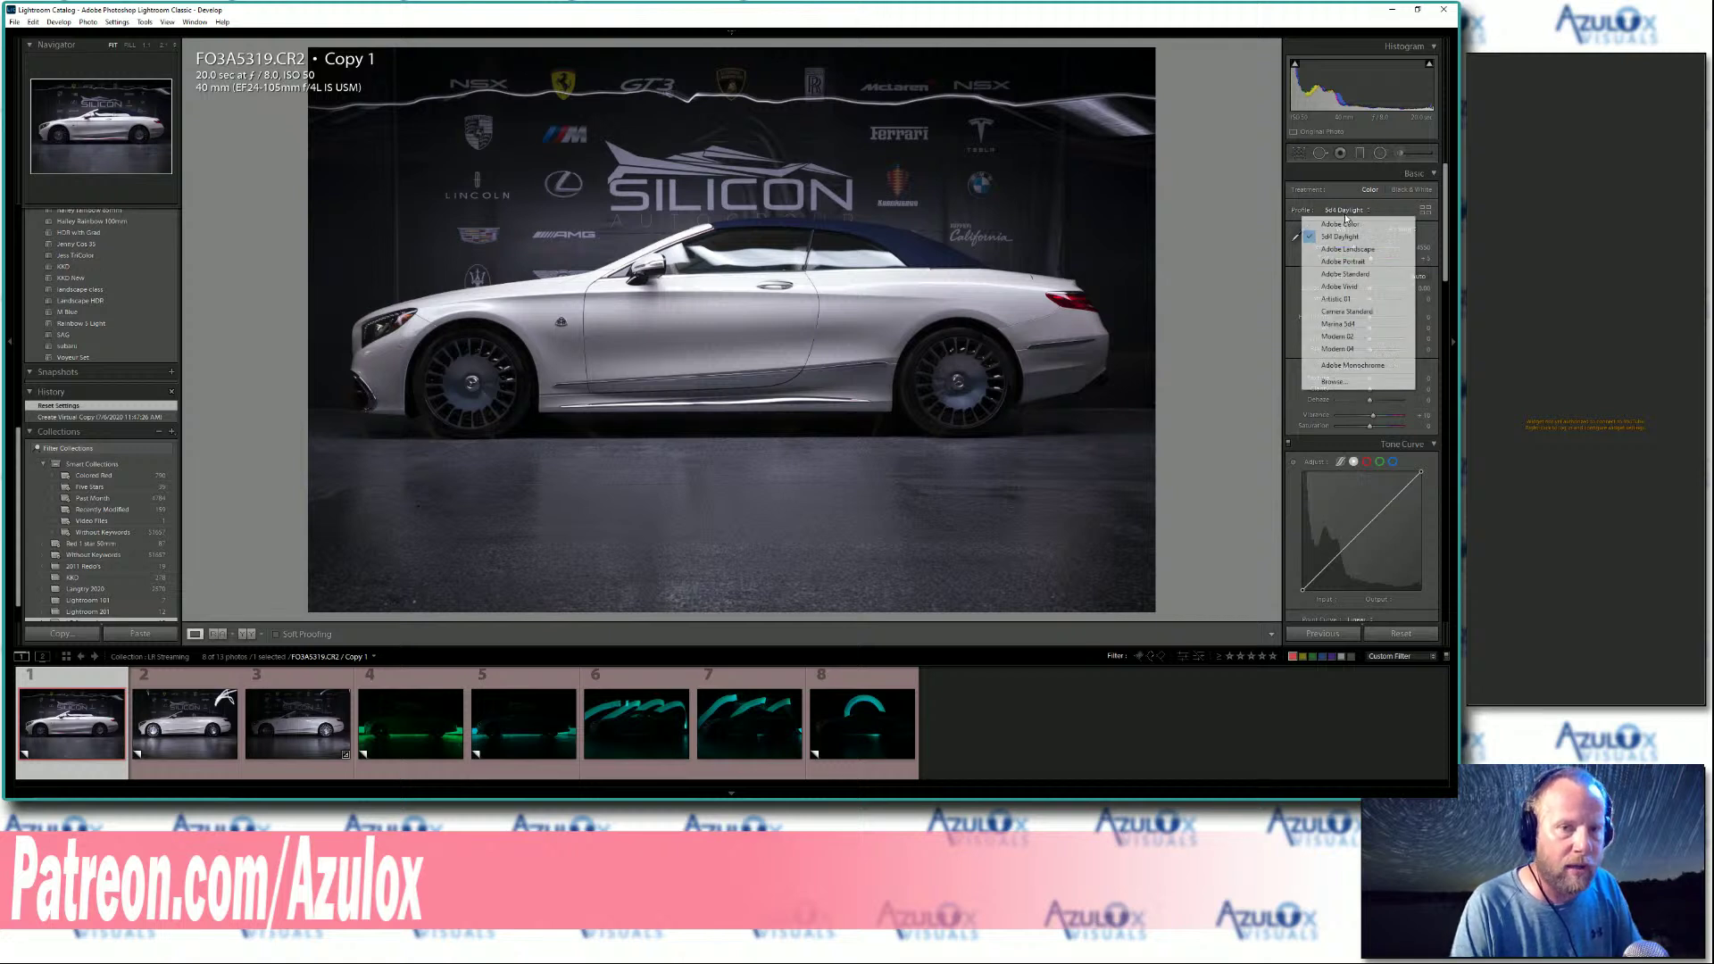
{"action": "left_click", "coordinate": [1358, 207]}
{"action": "left_click", "coordinate": [1350, 210]}
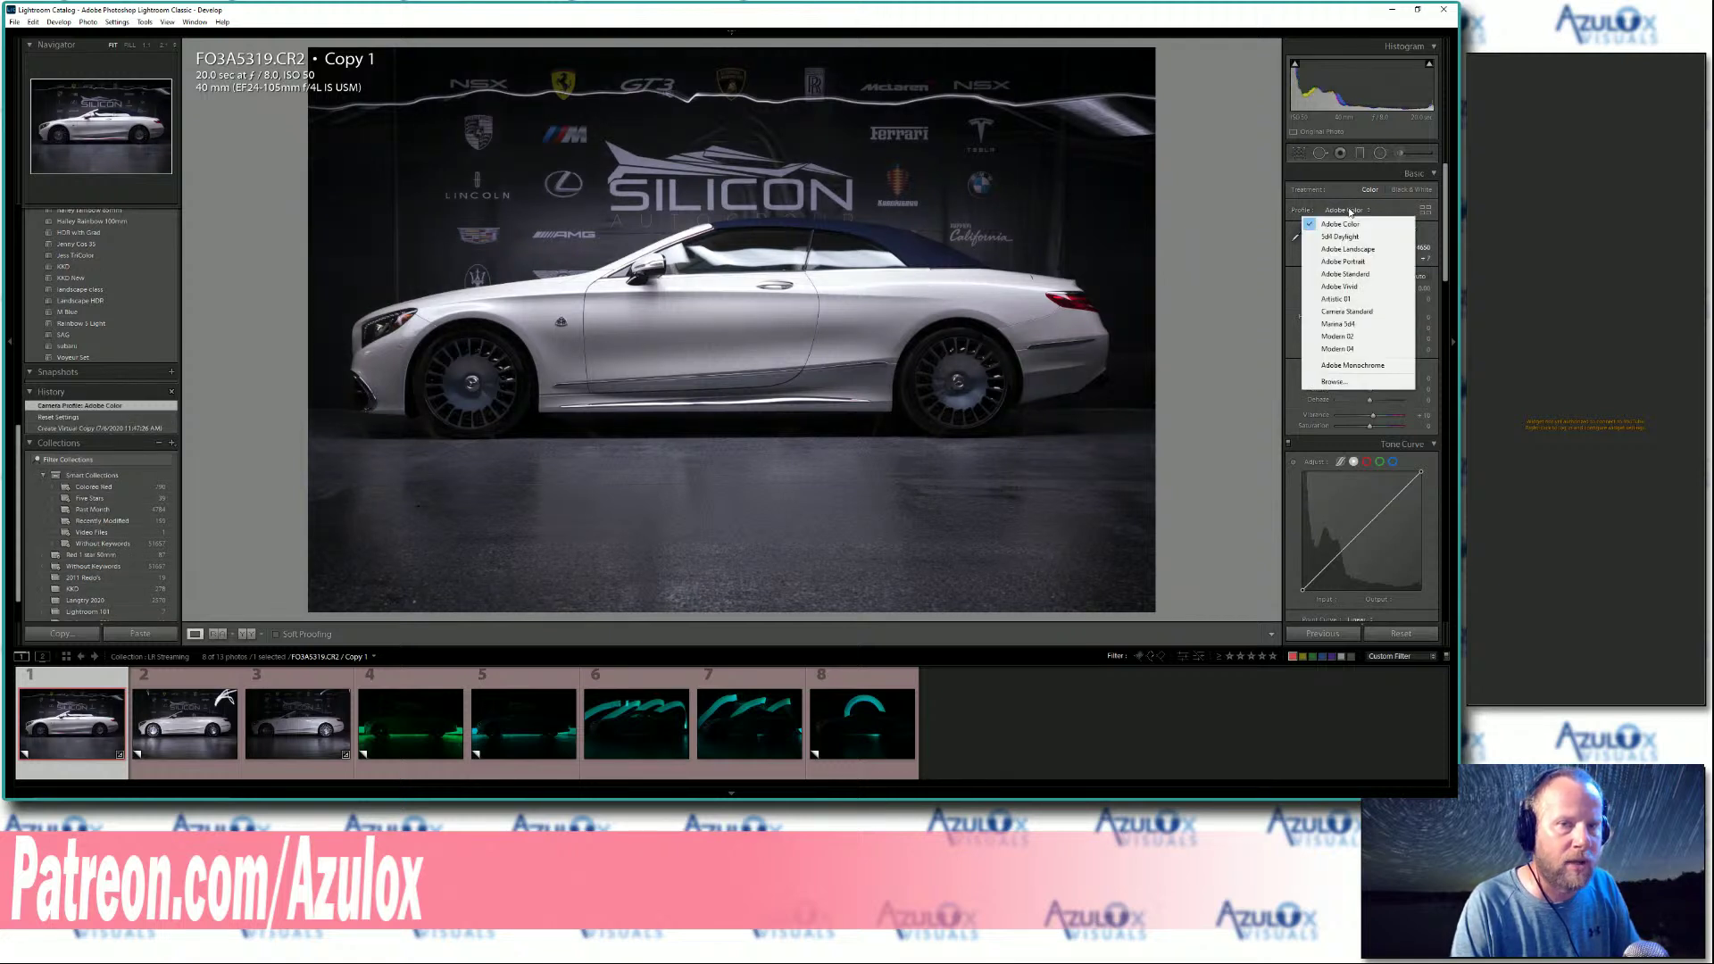
{"action": "left_click", "coordinate": [1353, 248]}
{"action": "left_click", "coordinate": [1354, 216]}
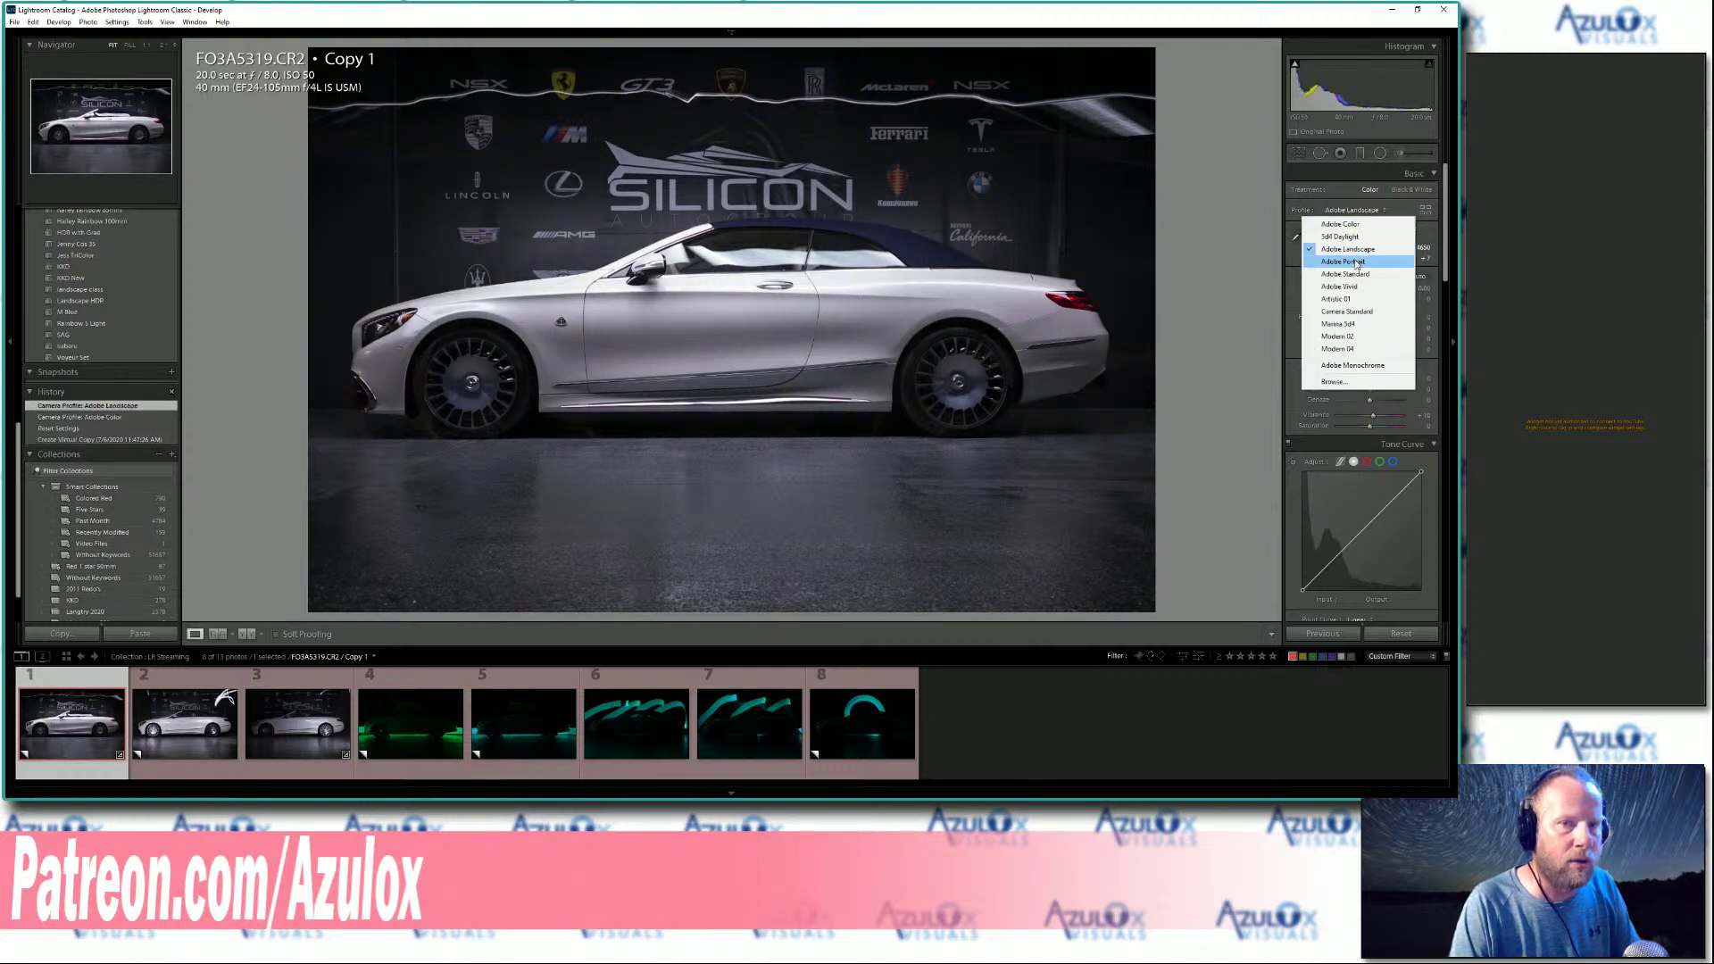
{"action": "left_click", "coordinate": [1356, 253]}
{"action": "left_click", "coordinate": [1362, 213]}
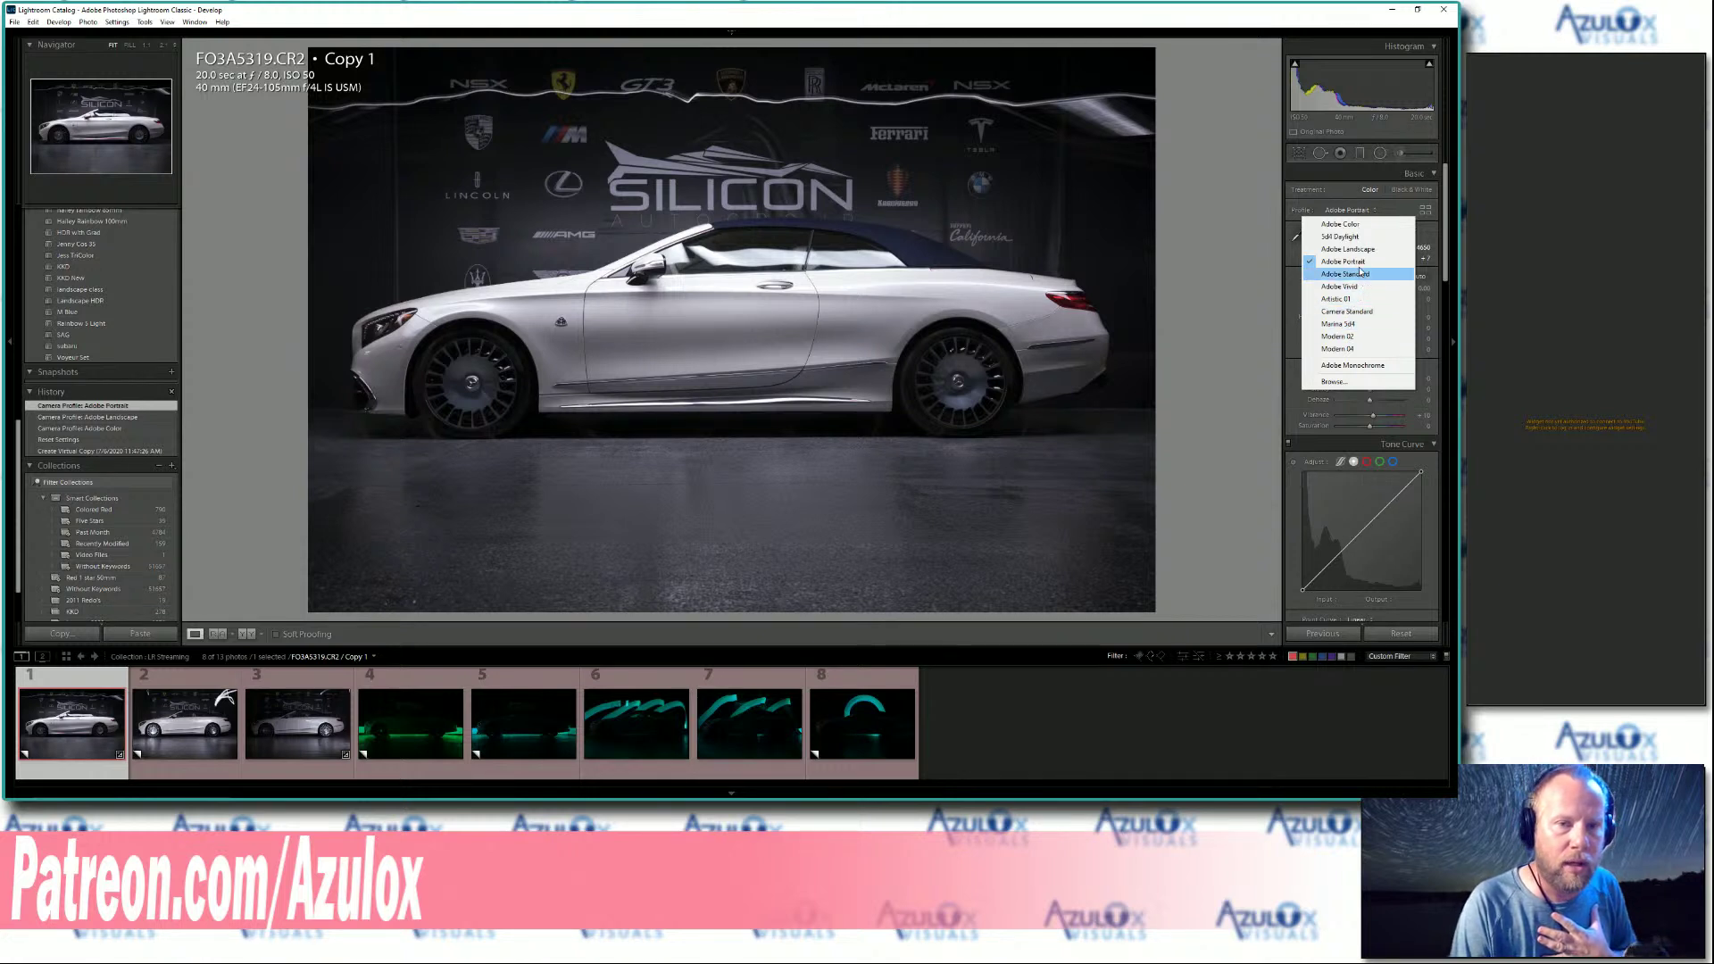
{"action": "left_click", "coordinate": [1348, 237]}
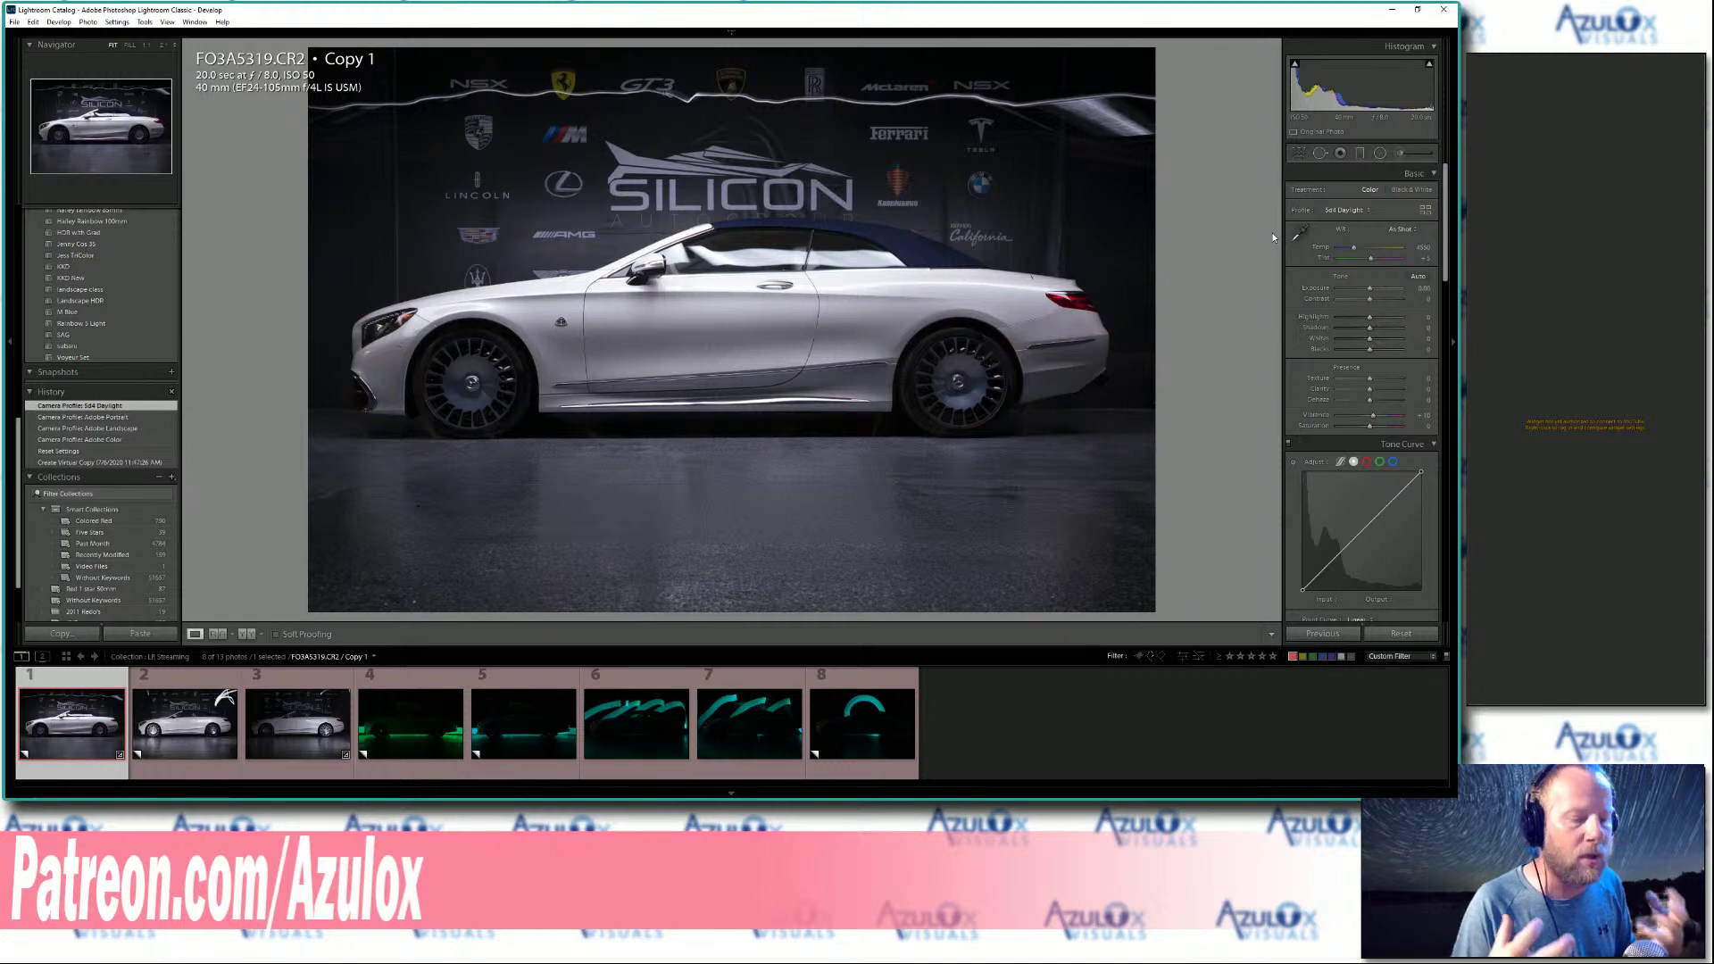
Set the car photo's white balance to a temperature of 4800 and a tint of 0, and raise the temperature to 5000.
{"action": "left_click", "coordinate": [1419, 248]}
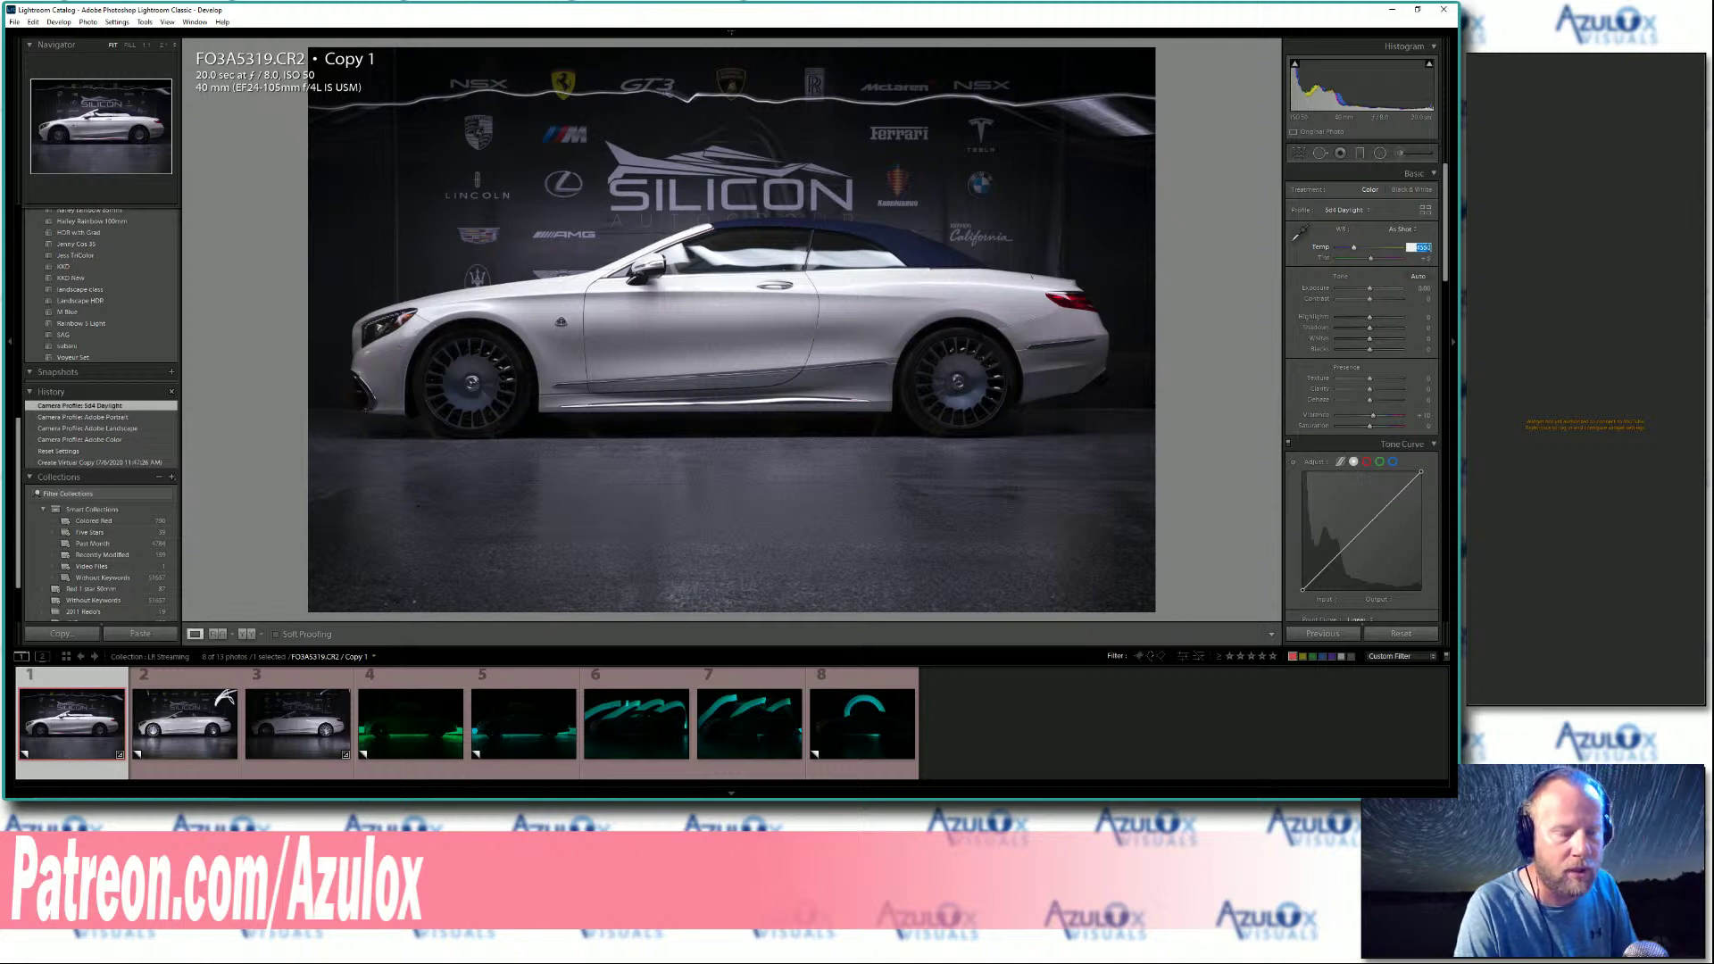
{"action": "type", "text": "4800"}
{"action": "key", "text": "Return"}
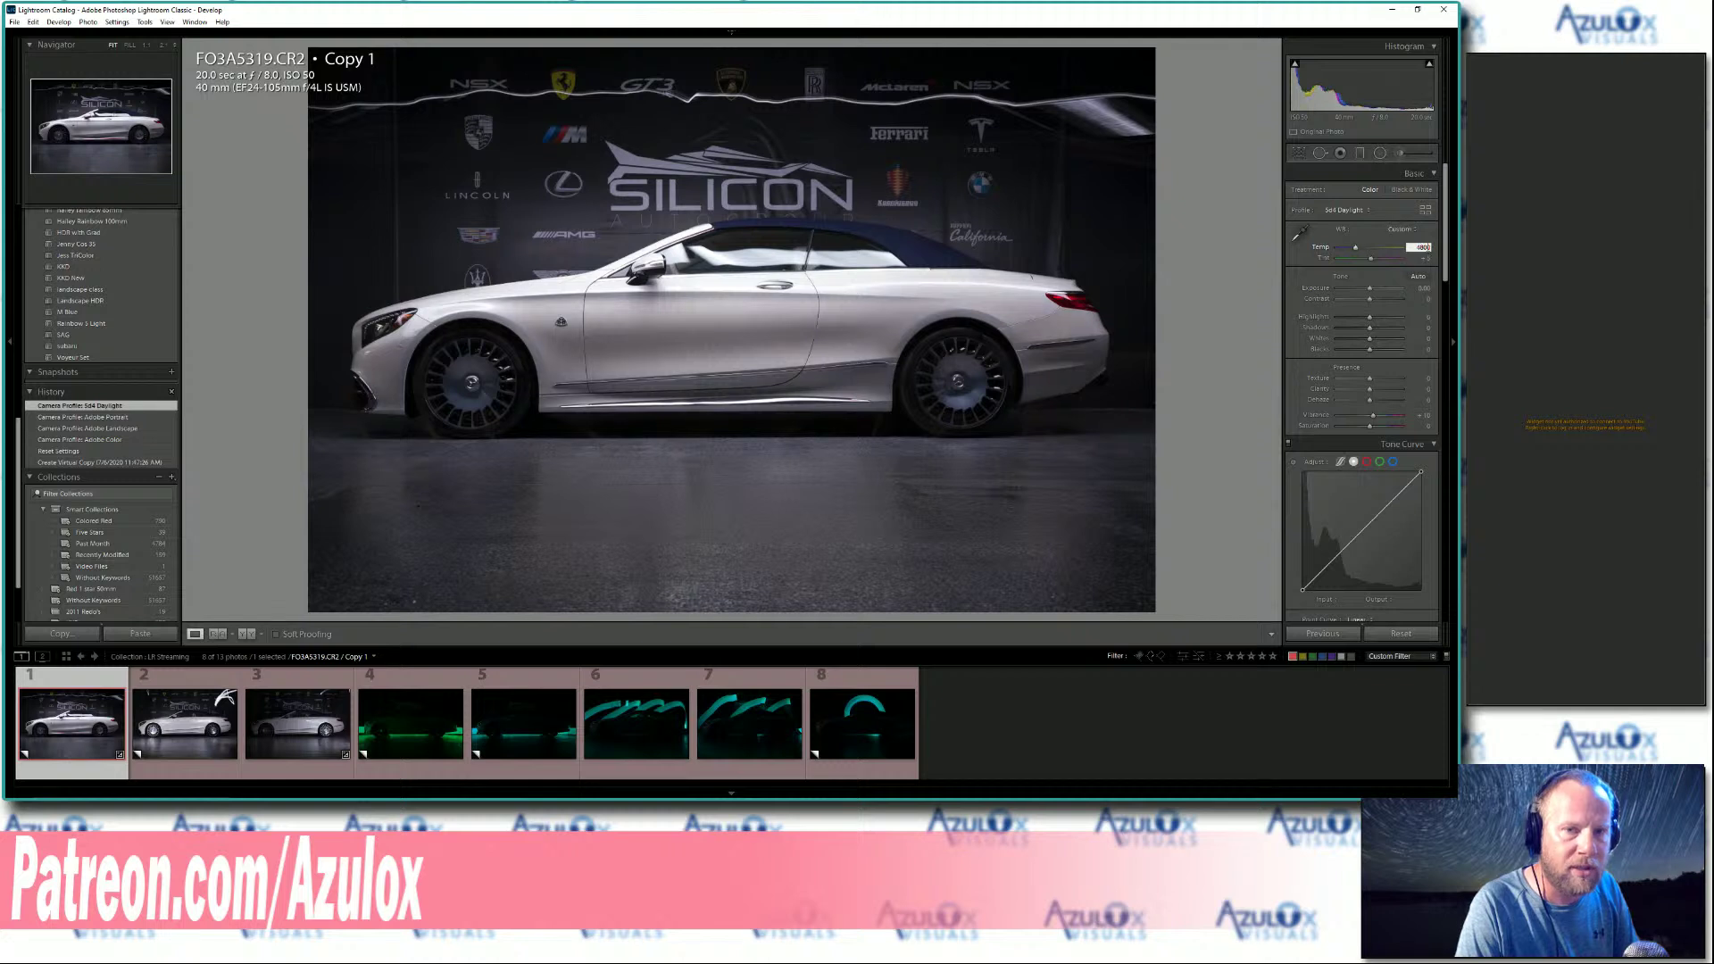
{"action": "key", "text": "Tab"}
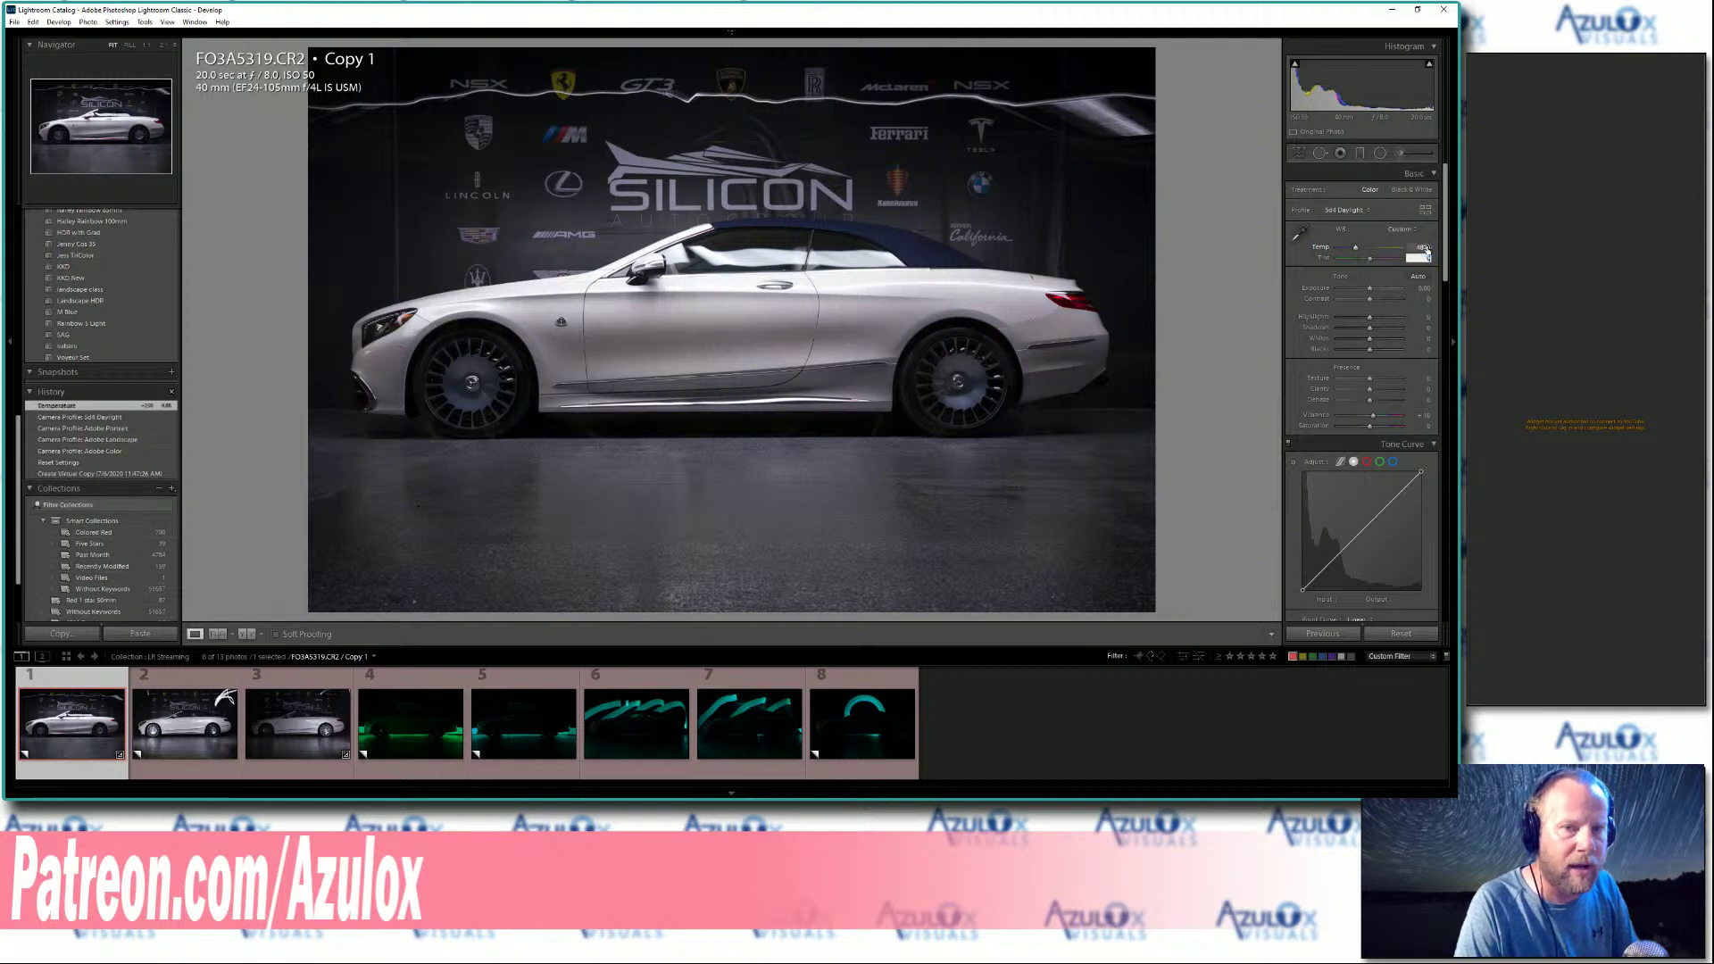
{"action": "left_click", "coordinate": [1426, 249]}
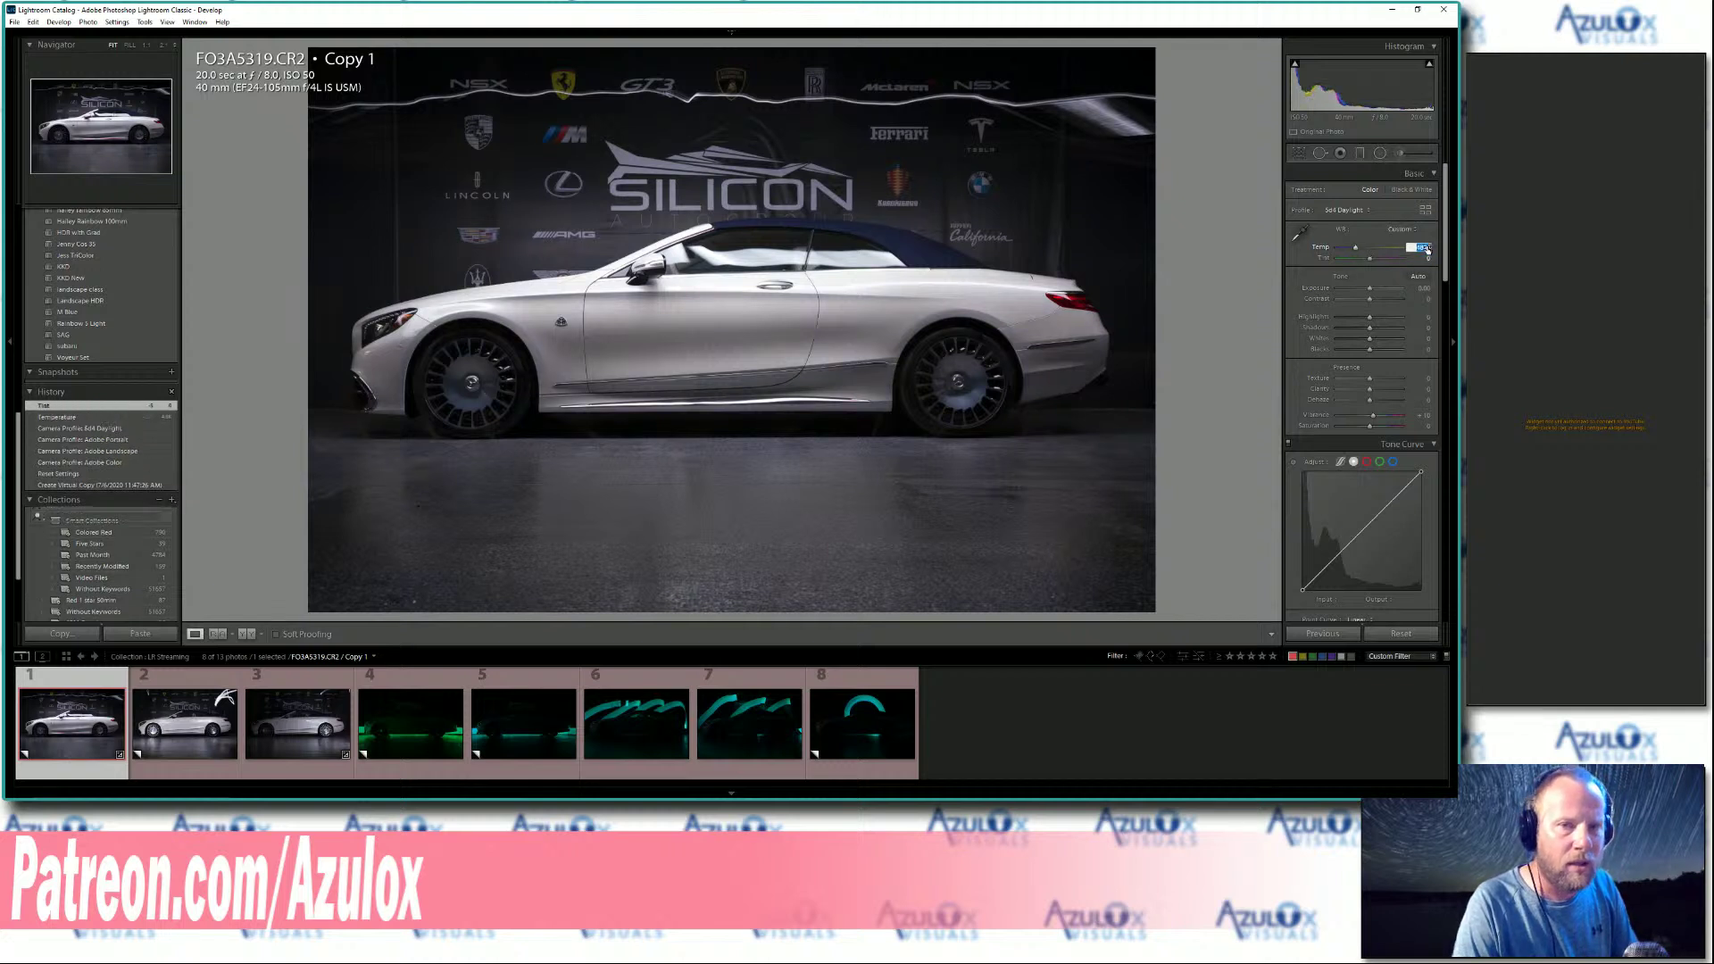
{"action": "type", "text": "5000"}
{"action": "key", "text": "Return"}
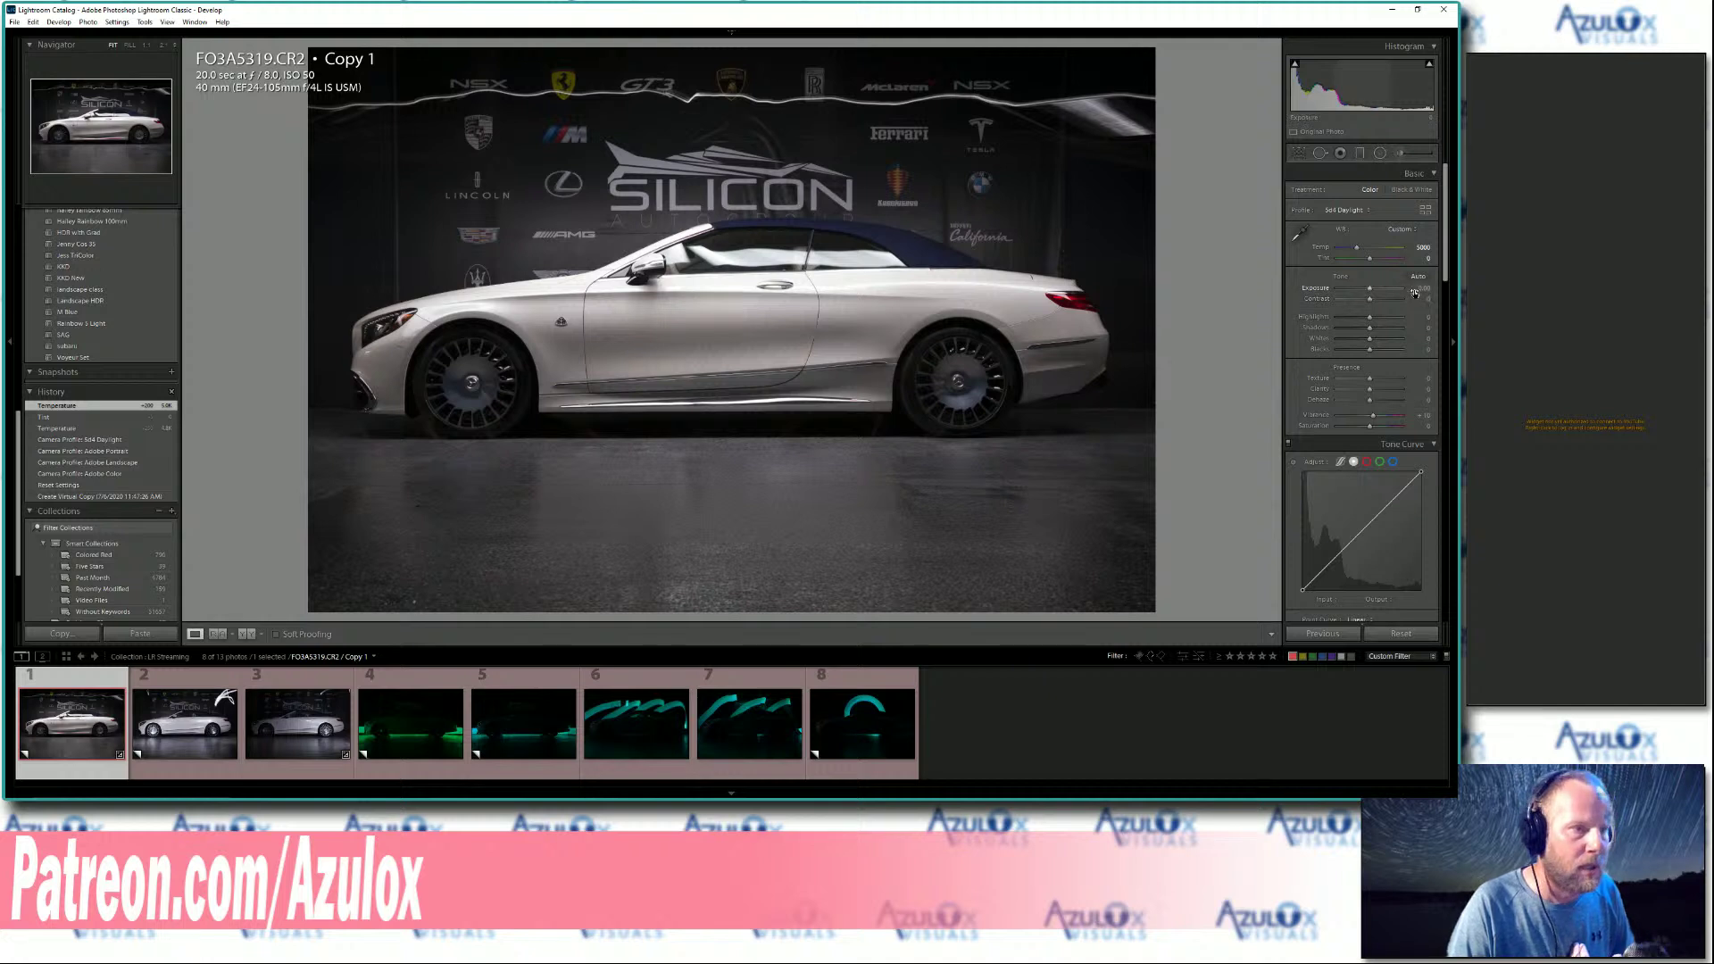
Set the photo's overall exposure to +0.50 and its contrast to +10.
{"action": "left_click_drag", "start_coordinate": [1415, 293], "coordinate": [1433, 293]}
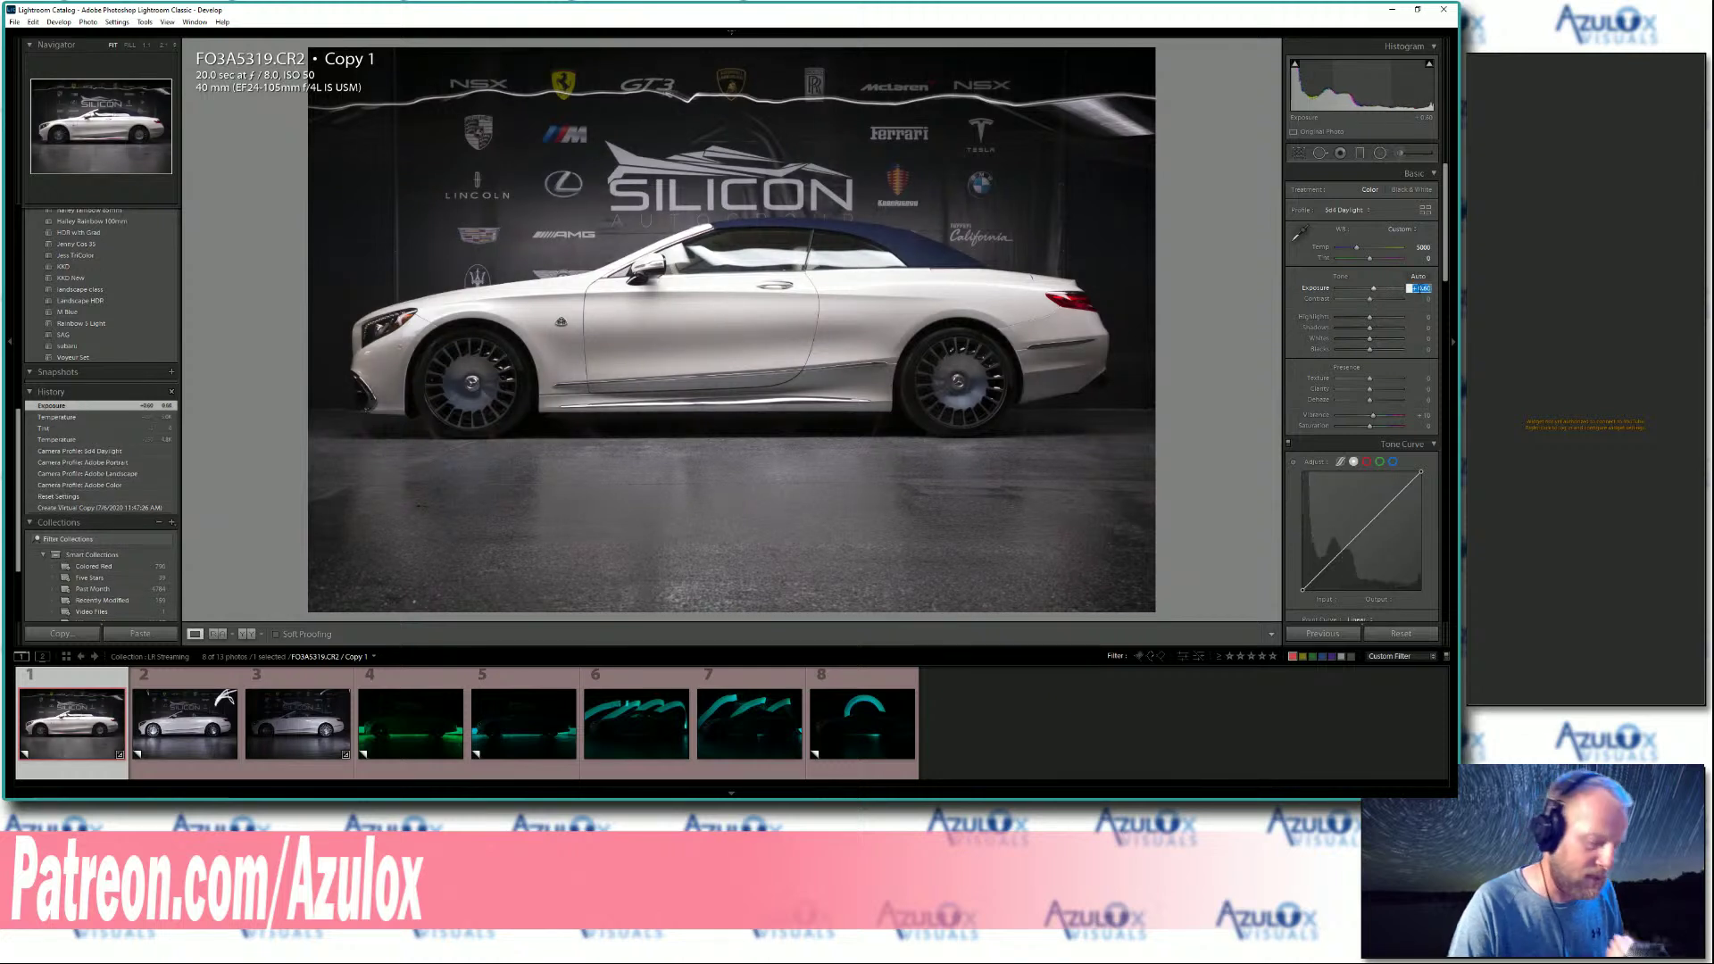
{"action": "left_click", "coordinate": [1420, 288]}
{"action": "type", "text": "0.5"}
{"action": "key", "text": "Return"}
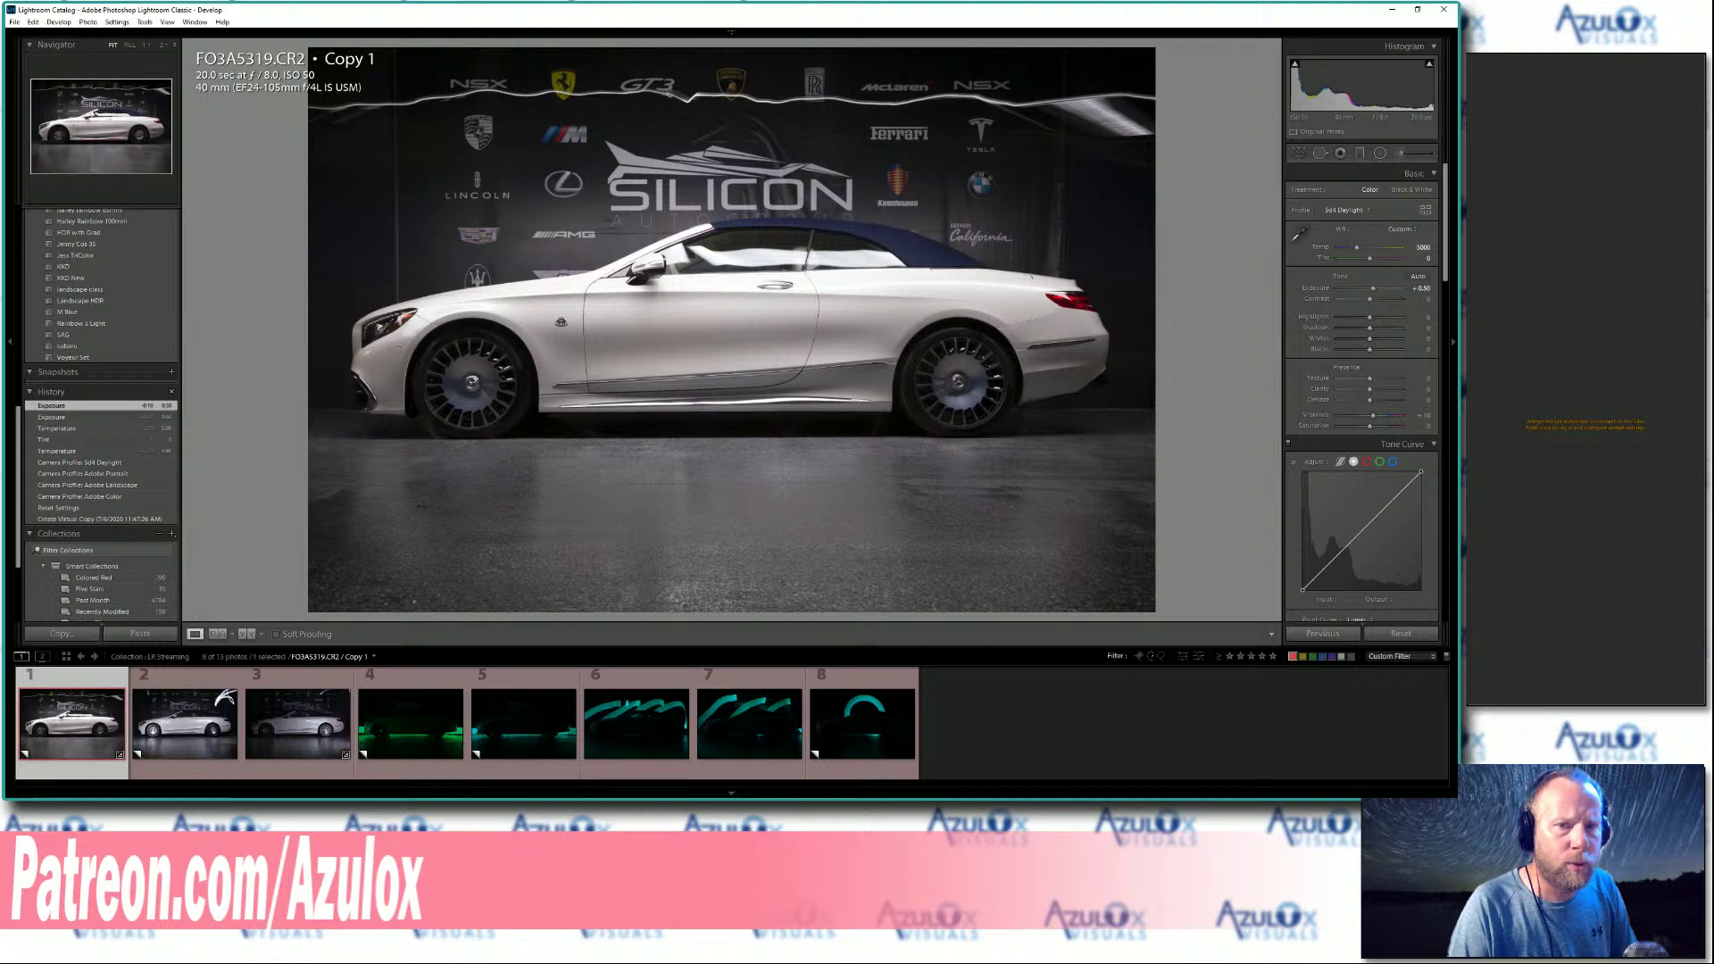
{"action": "left_click_drag", "start_coordinate": [1414, 300], "coordinate": [1422, 299]}
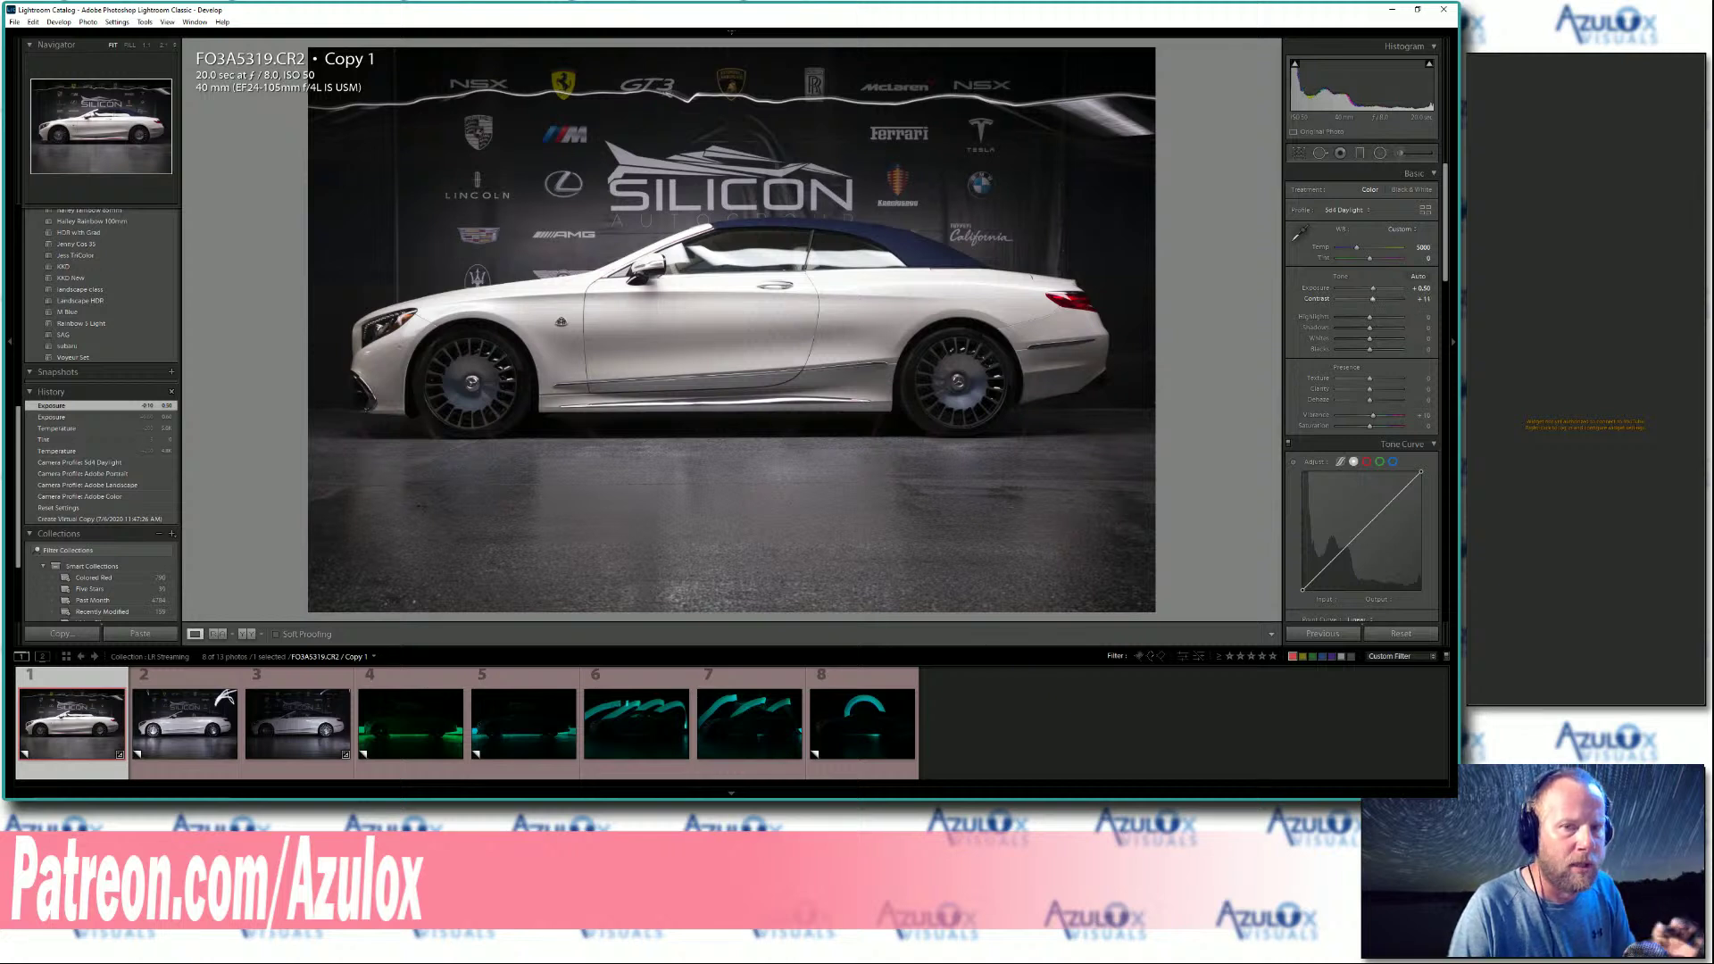
{"action": "left_click_drag", "start_coordinate": [1422, 300], "coordinate": [1420, 301]}
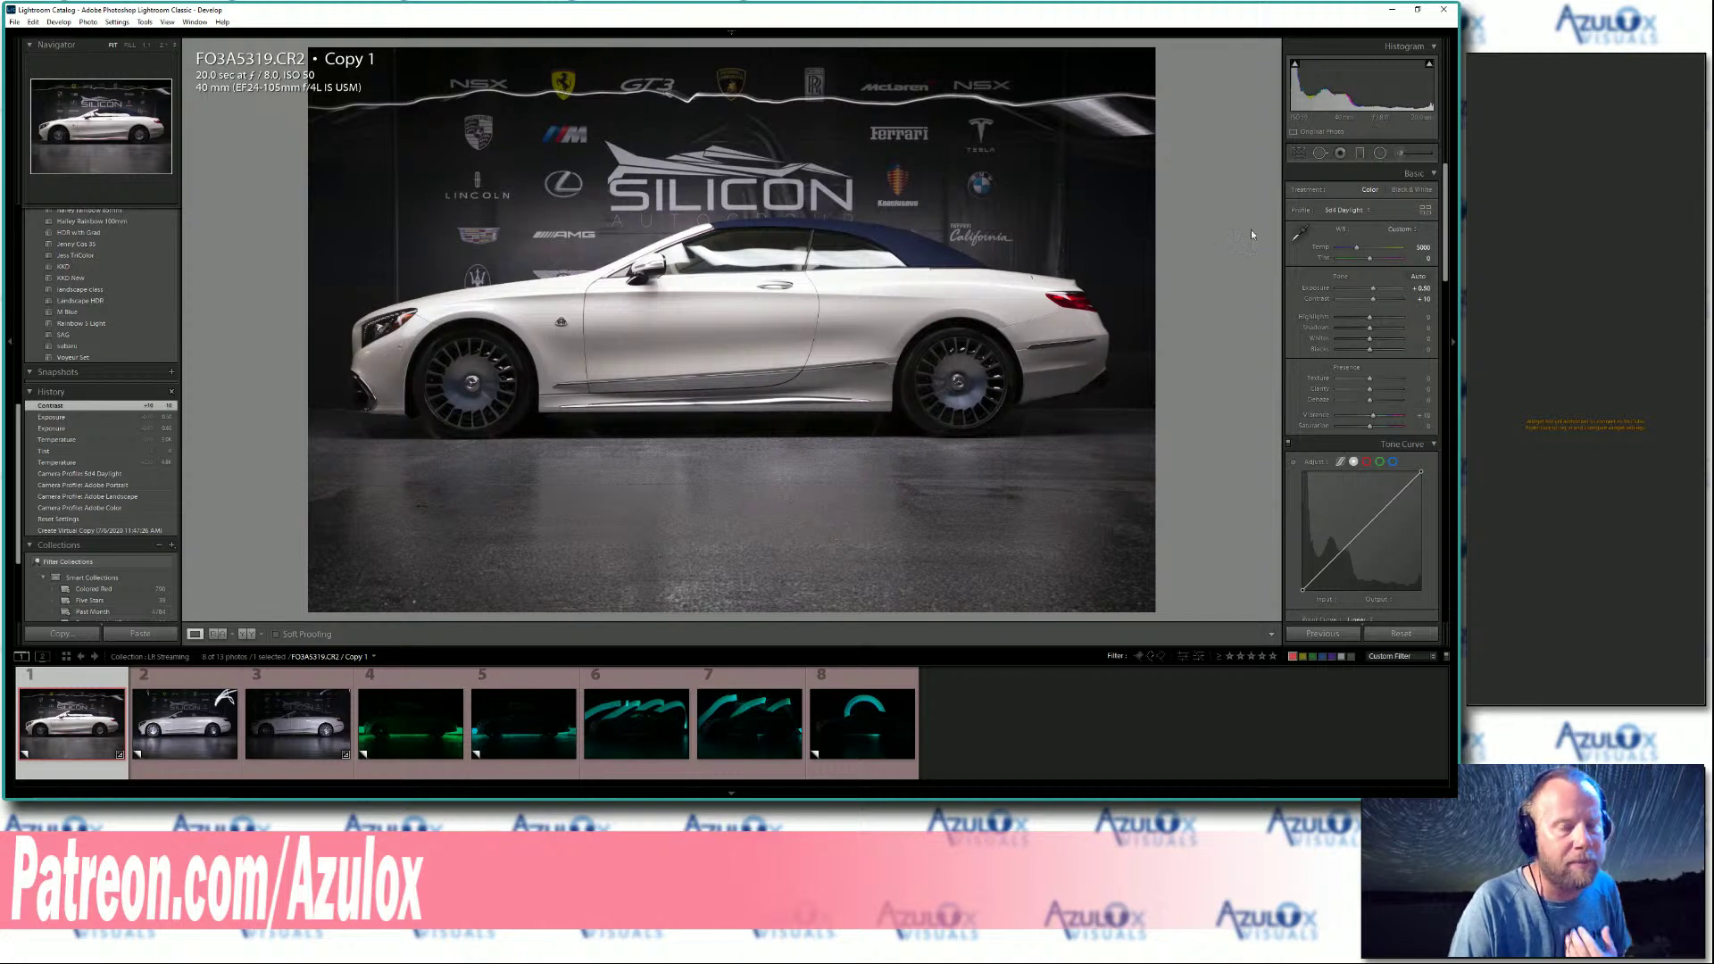
Add a large radial filter centred above the car's rear wheel and raise its exposure.
{"action": "left_click", "coordinate": [1379, 153]}
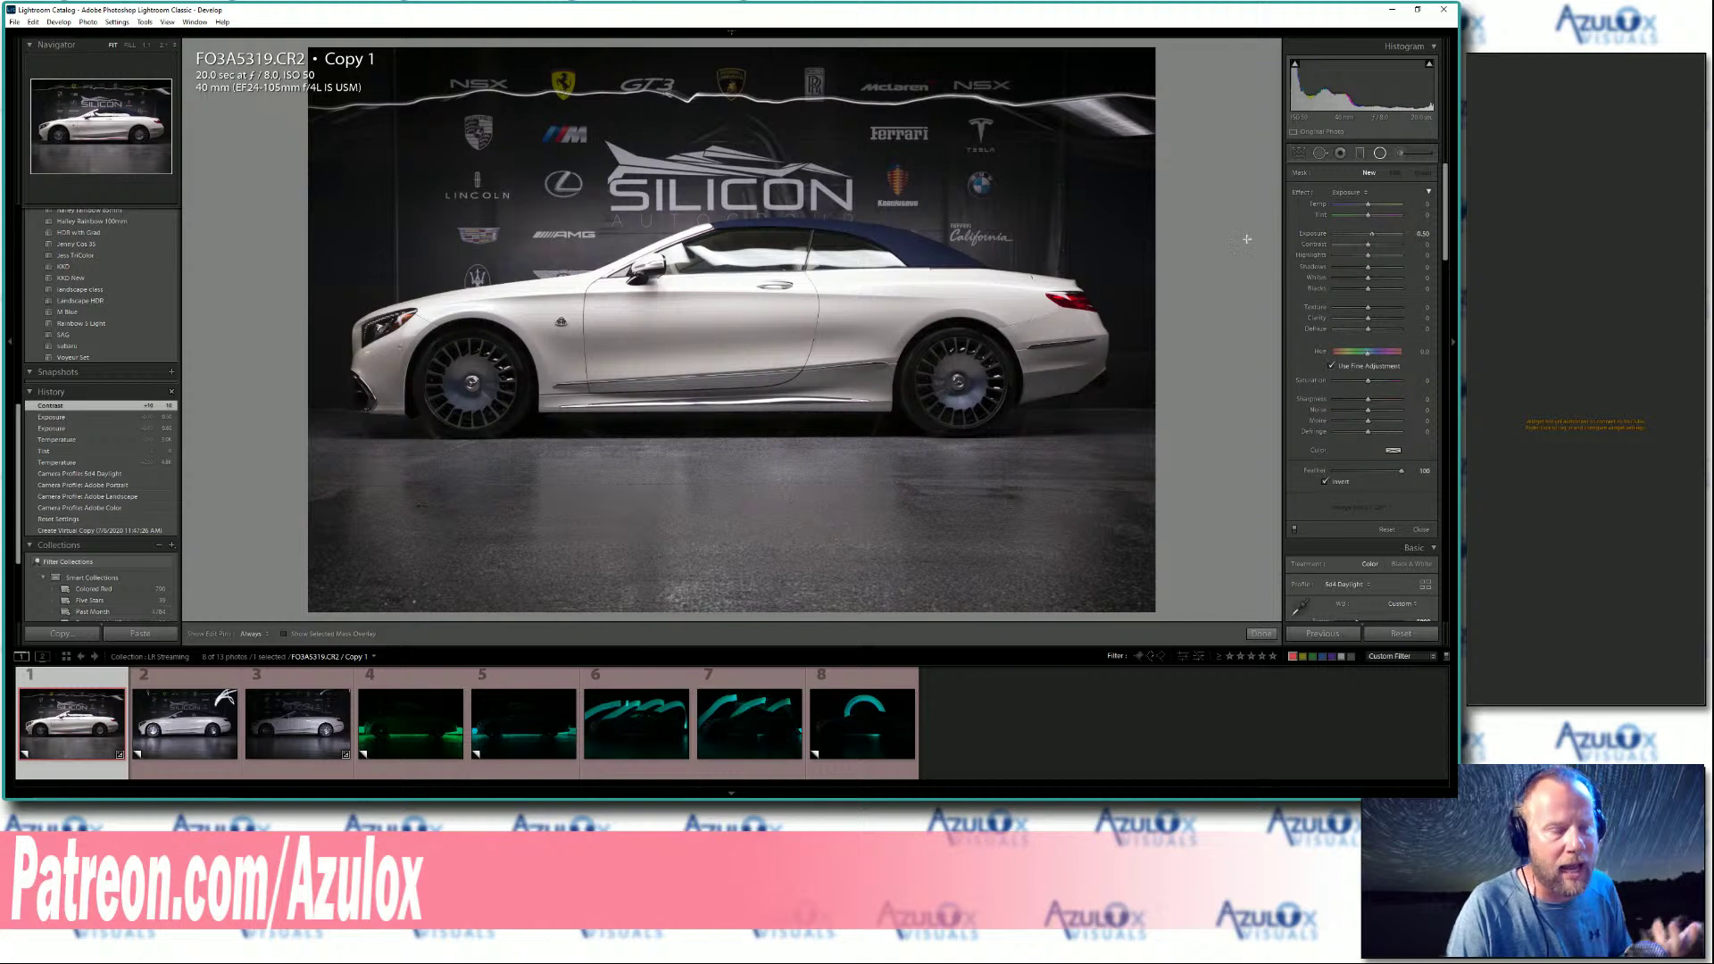
{"action": "mouse_move", "coordinate": [972, 300]}
{"action": "left_mouse_down"}
{"action": "mouse_move", "coordinate": [1073, 364]}
{"action": "mouse_move", "coordinate": [1272, 439]}
{"action": "left_mouse_up"}
{"action": "left_click_drag", "start_coordinate": [981, 309], "coordinate": [1020, 335]}
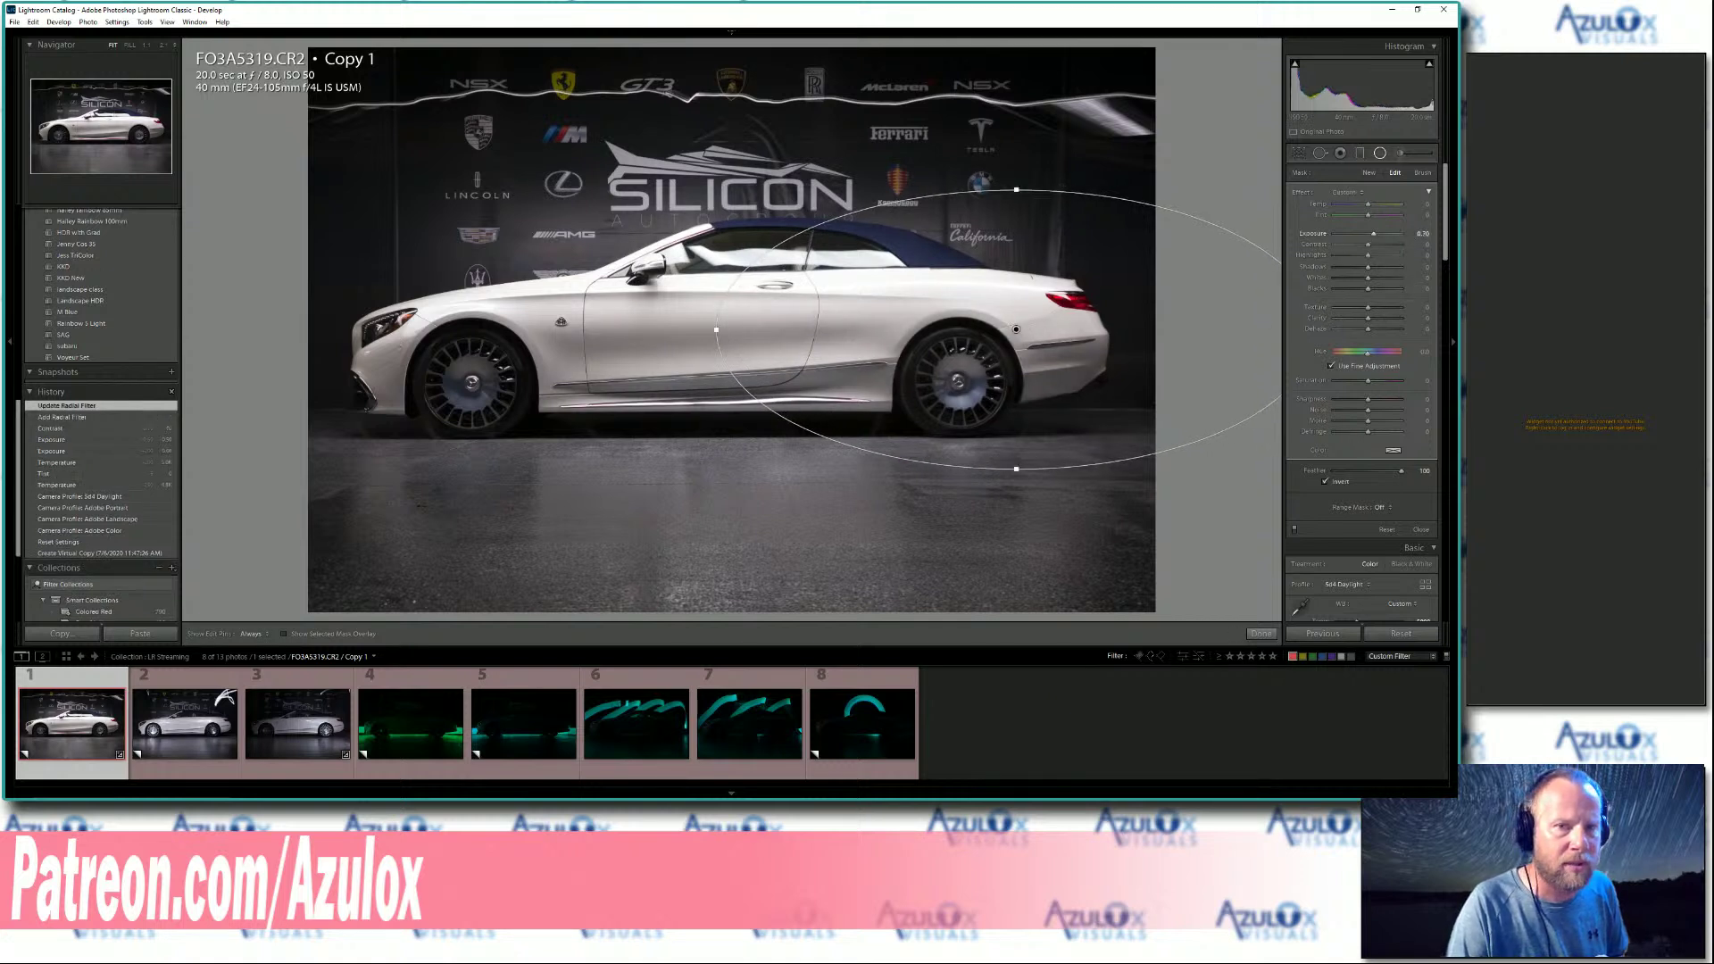
{"action": "key", "text": "Up"}
{"action": "key", "text": "Up"}
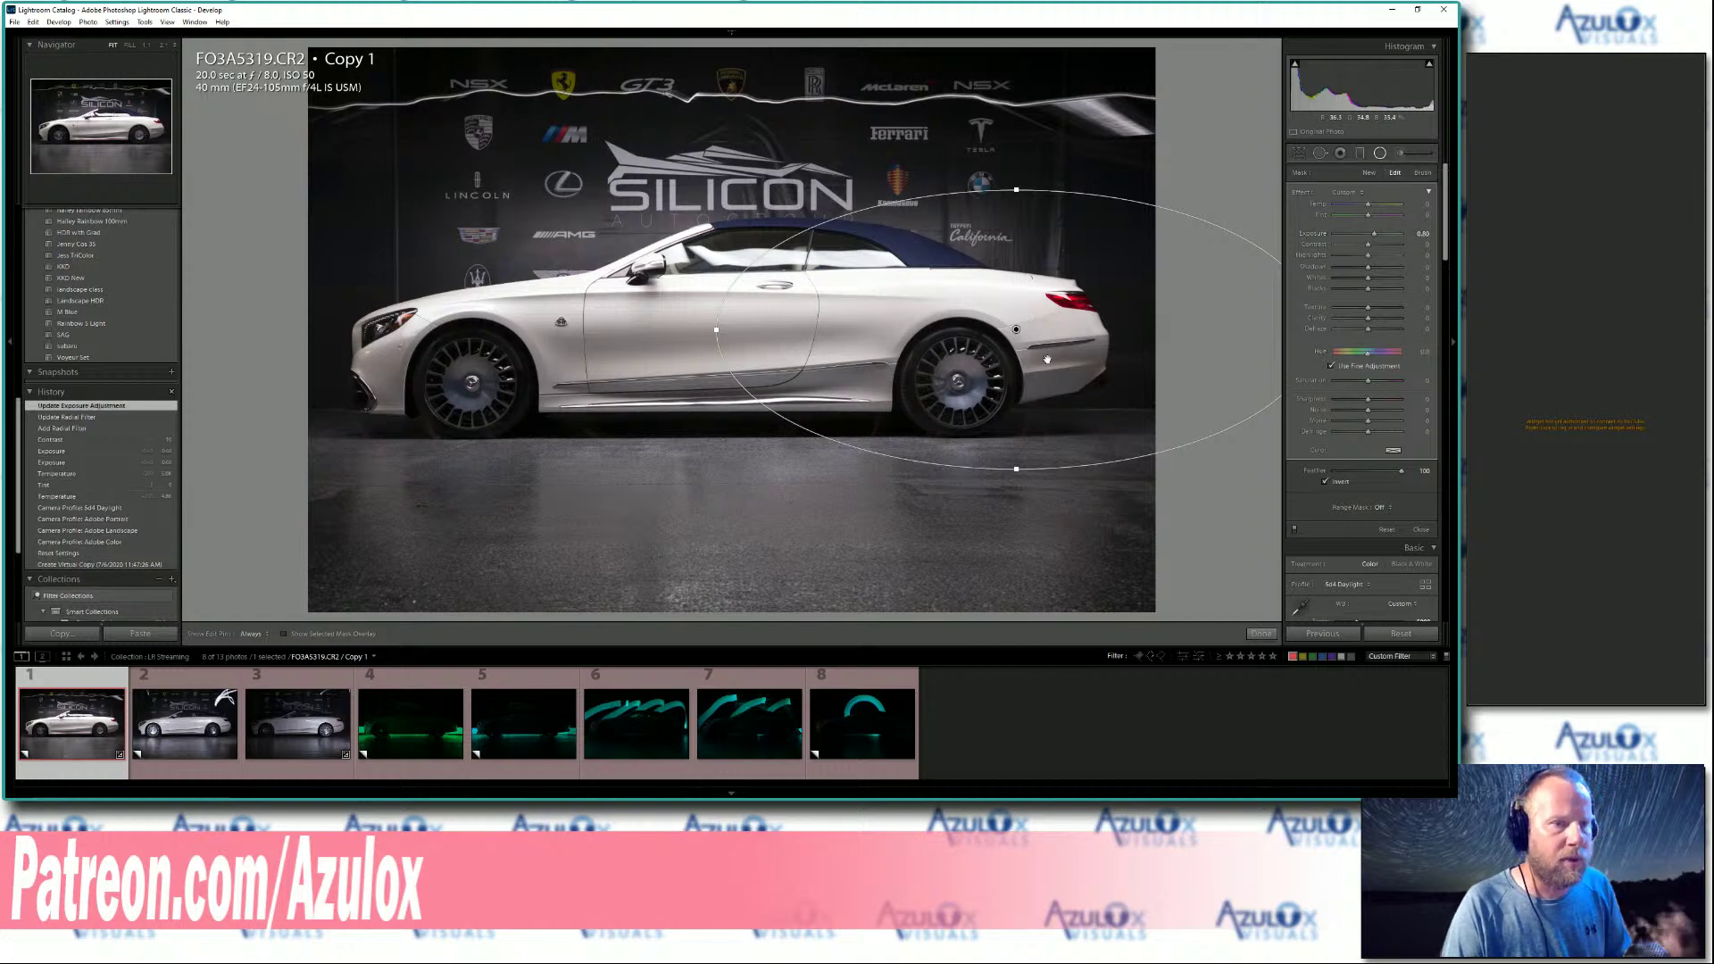
{"action": "mouse_move", "coordinate": [1017, 328]}
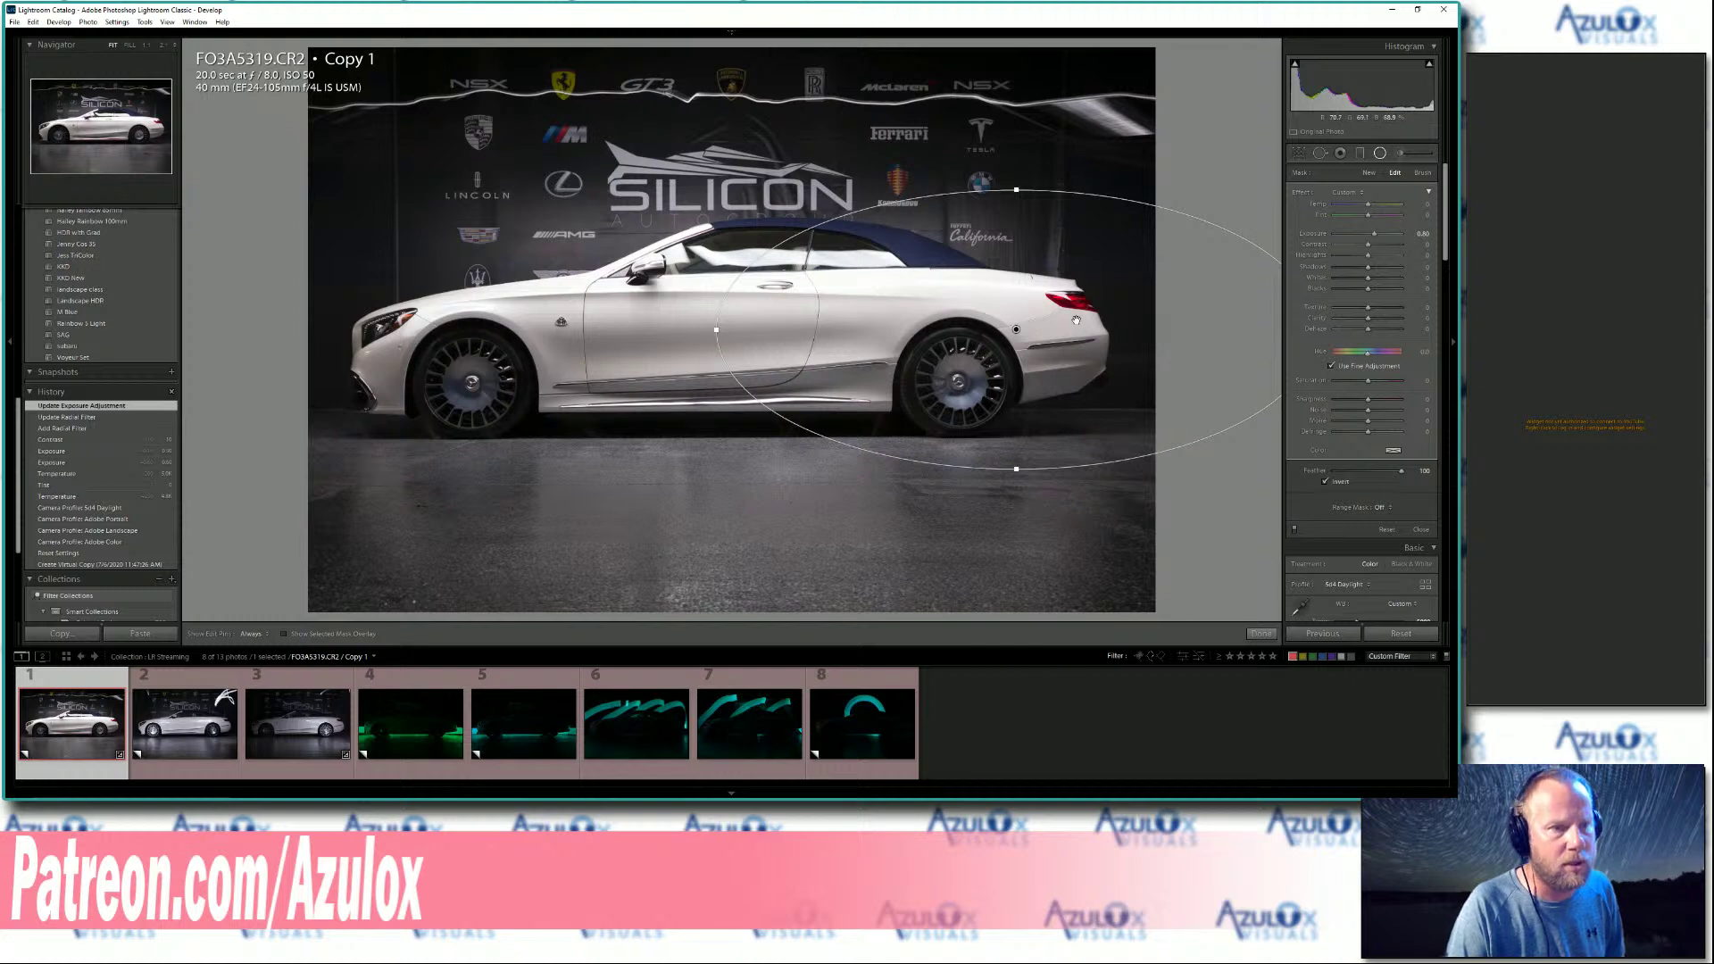
Add a second radial filter over the car's front, raise its exposure, and widen it as far as the rear wheel.
{"action": "left_click", "coordinate": [1379, 154]}
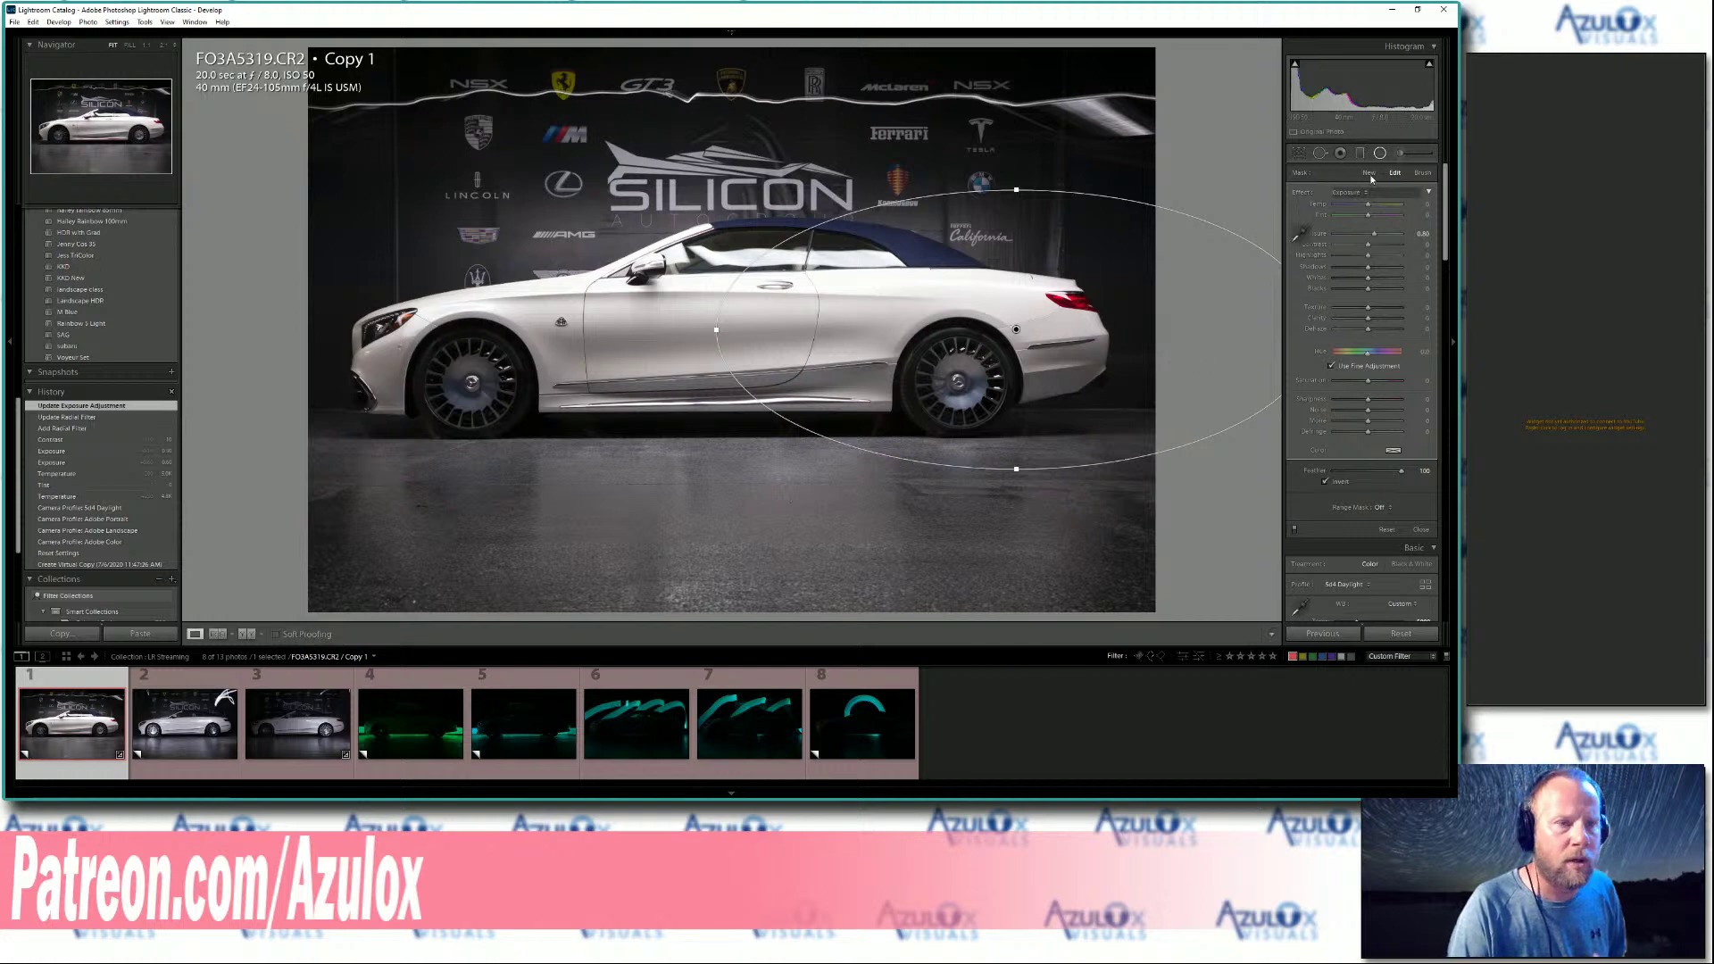
{"action": "left_click", "coordinate": [1381, 153]}
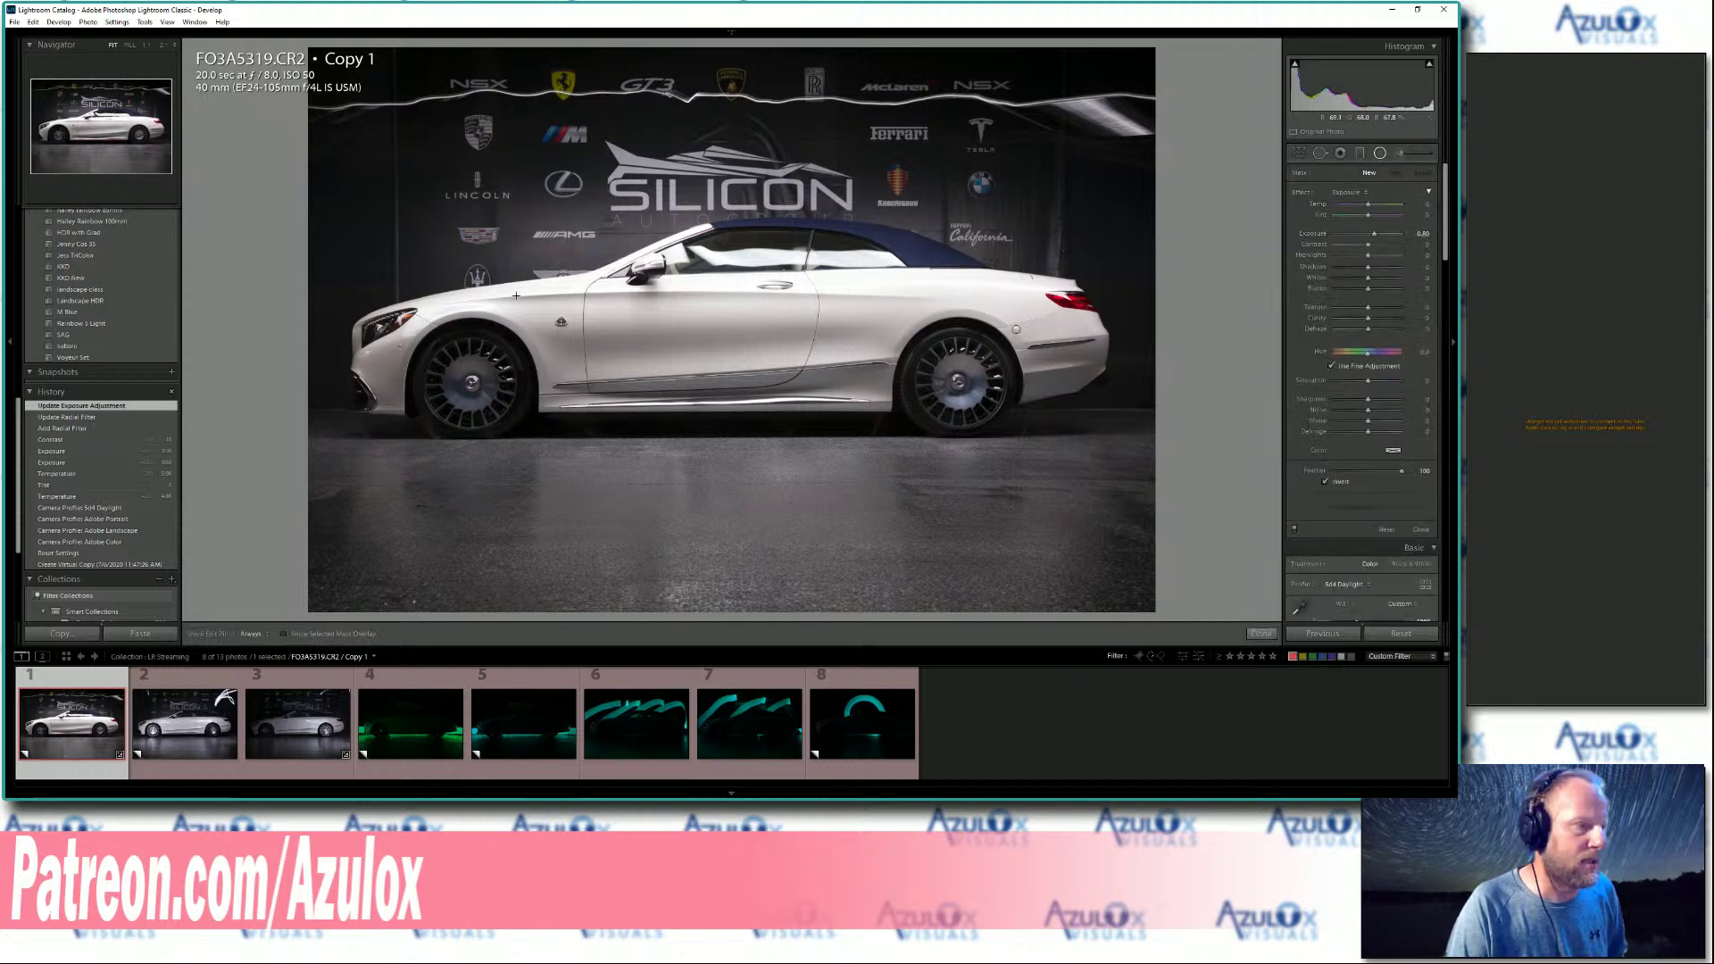
{"action": "left_click_drag", "start_coordinate": [396, 295], "coordinate": [663, 436]}
{"action": "left_click_drag", "start_coordinate": [503, 275], "coordinate": [554, 312]}
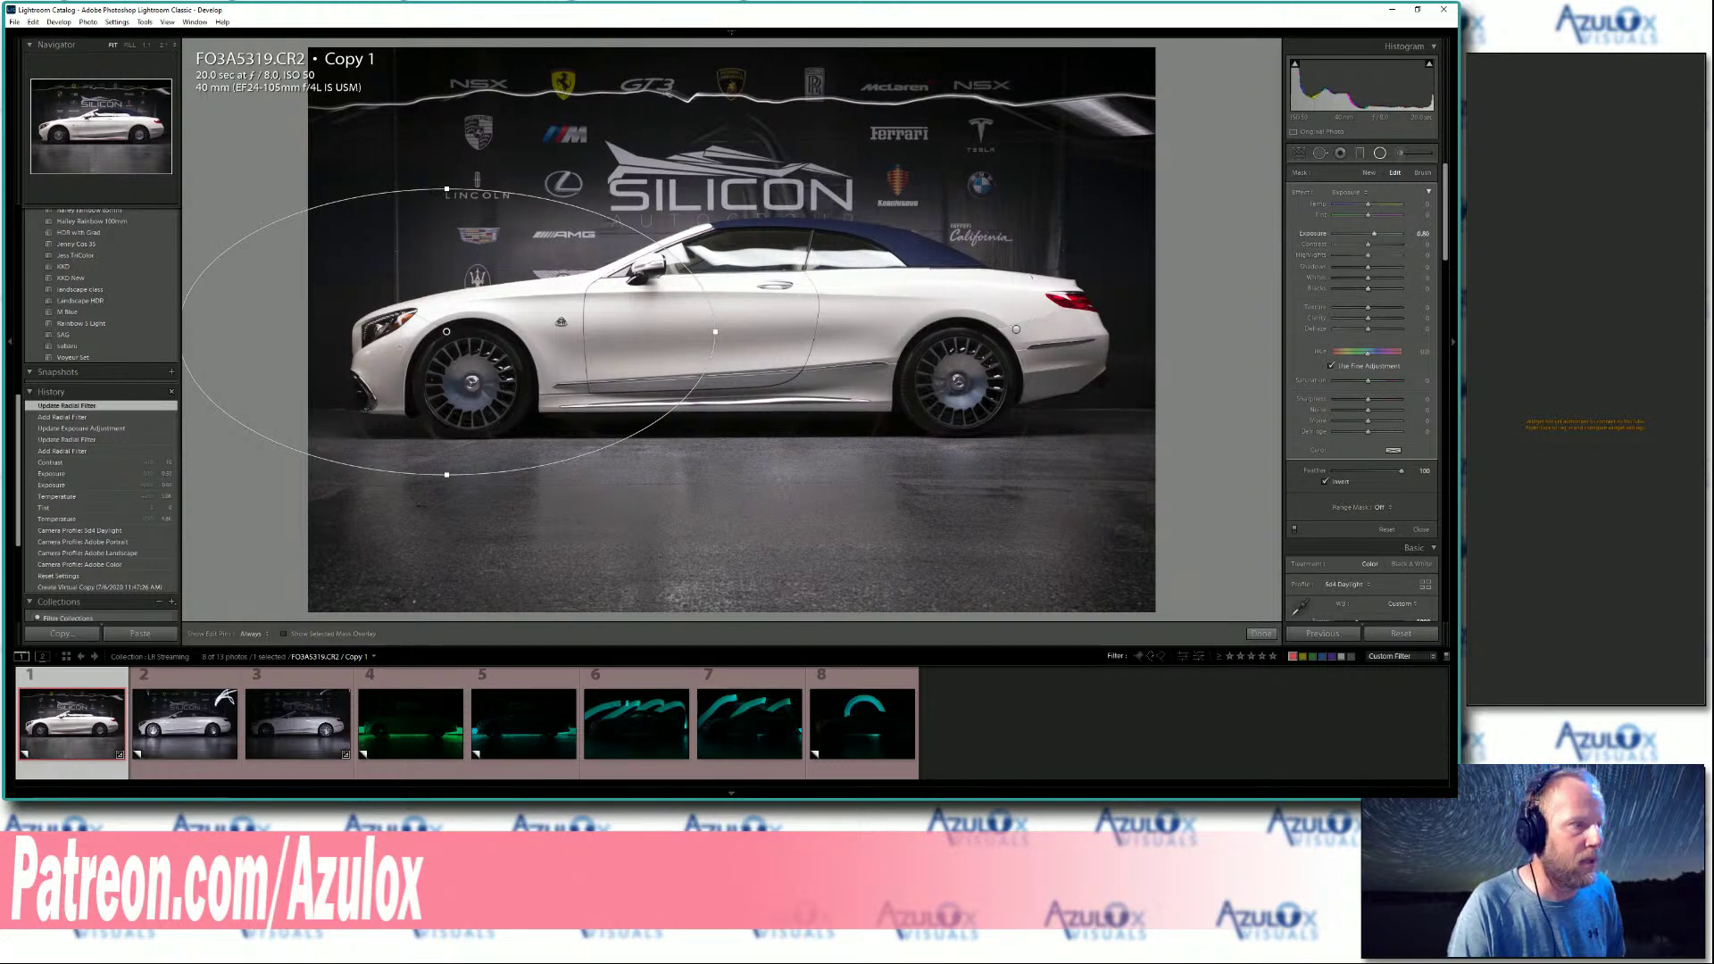
{"action": "left_click_drag", "start_coordinate": [1423, 234], "coordinate": [1427, 234]}
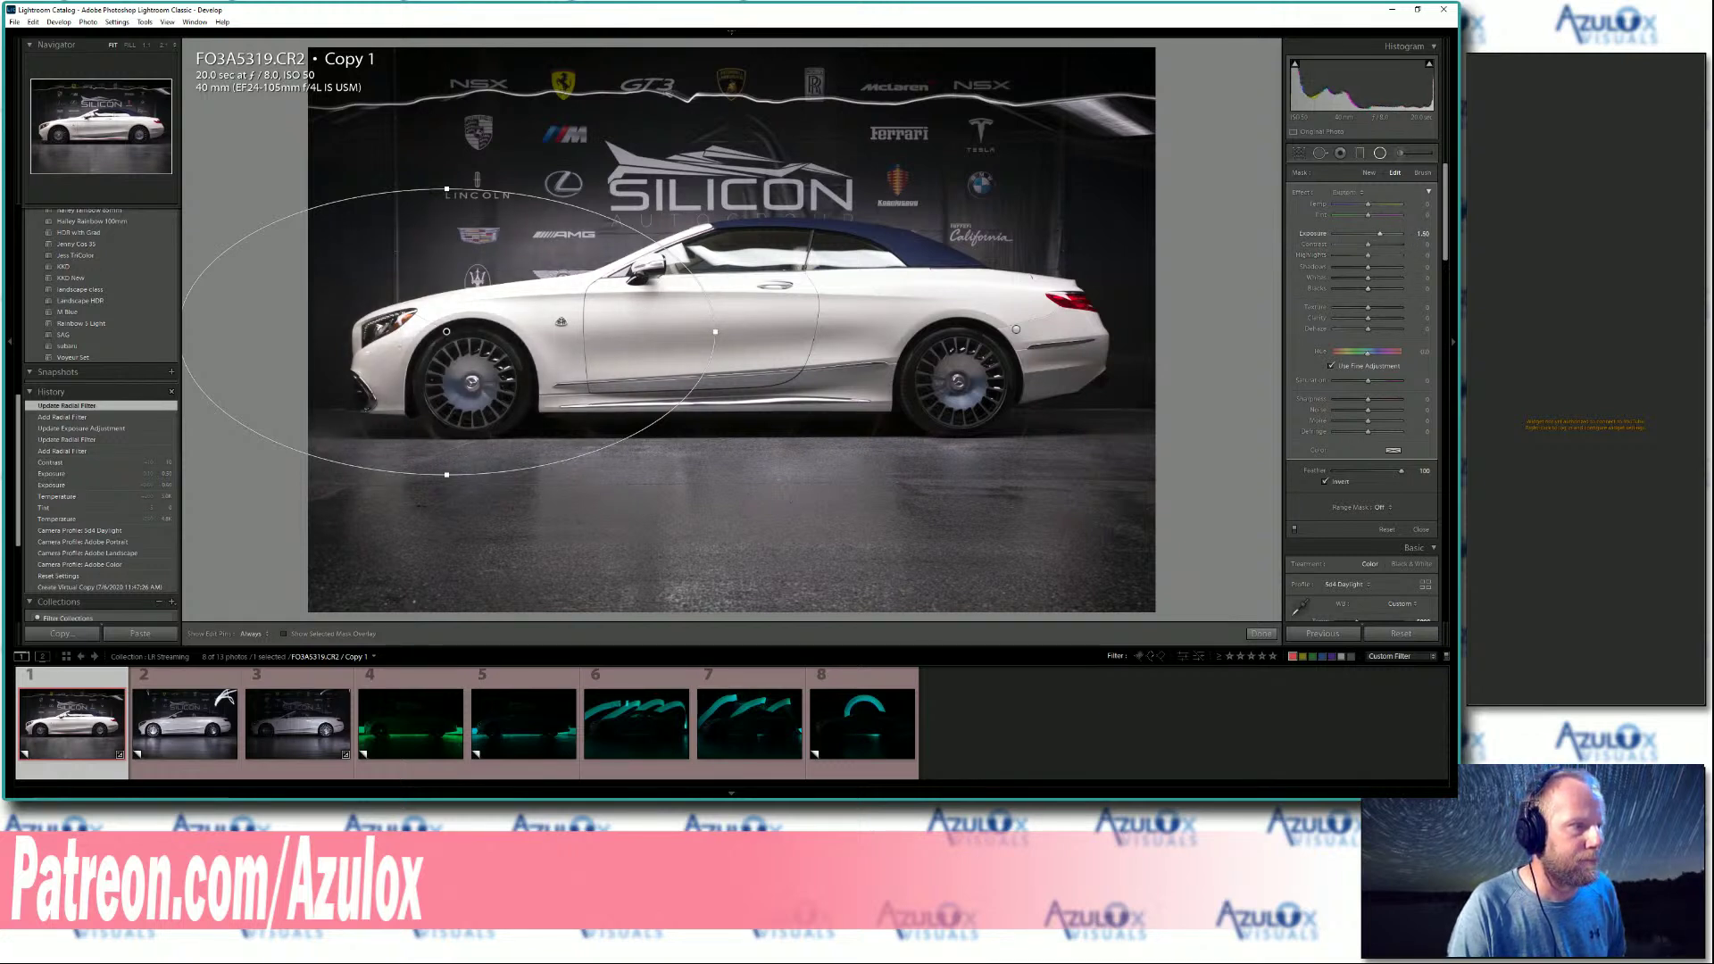
{"action": "left_click_drag", "start_coordinate": [442, 331], "coordinate": [437, 331]}
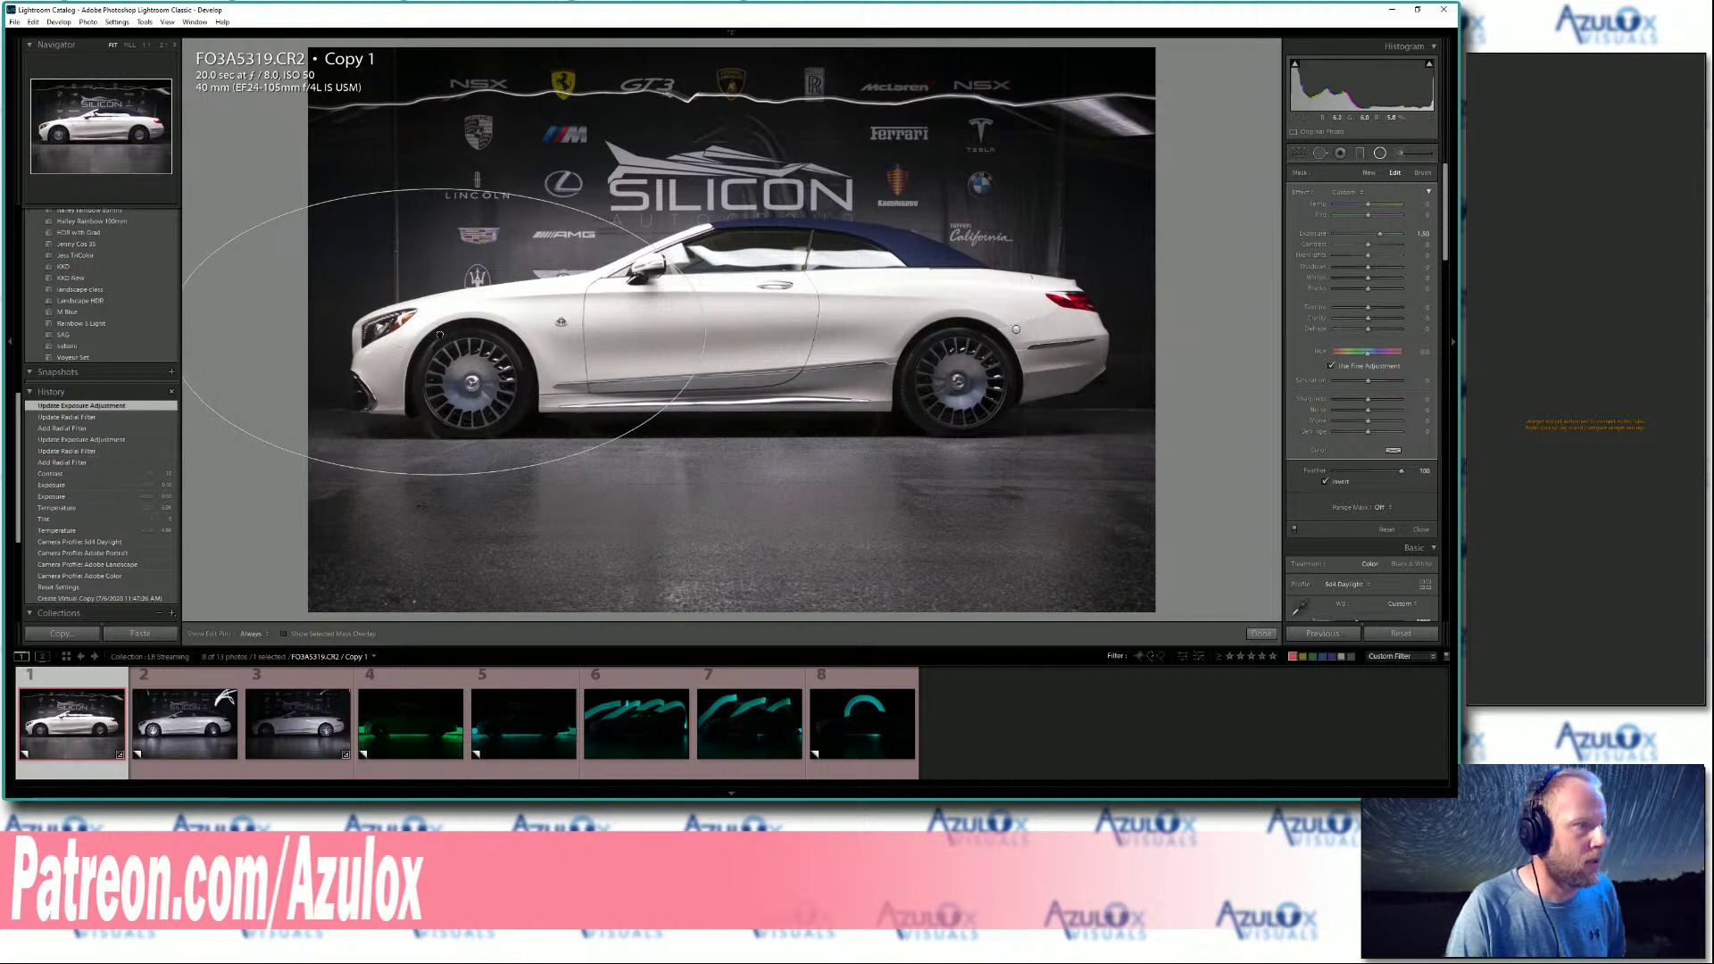
{"action": "left_click_drag", "start_coordinate": [705, 333], "coordinate": [898, 331]}
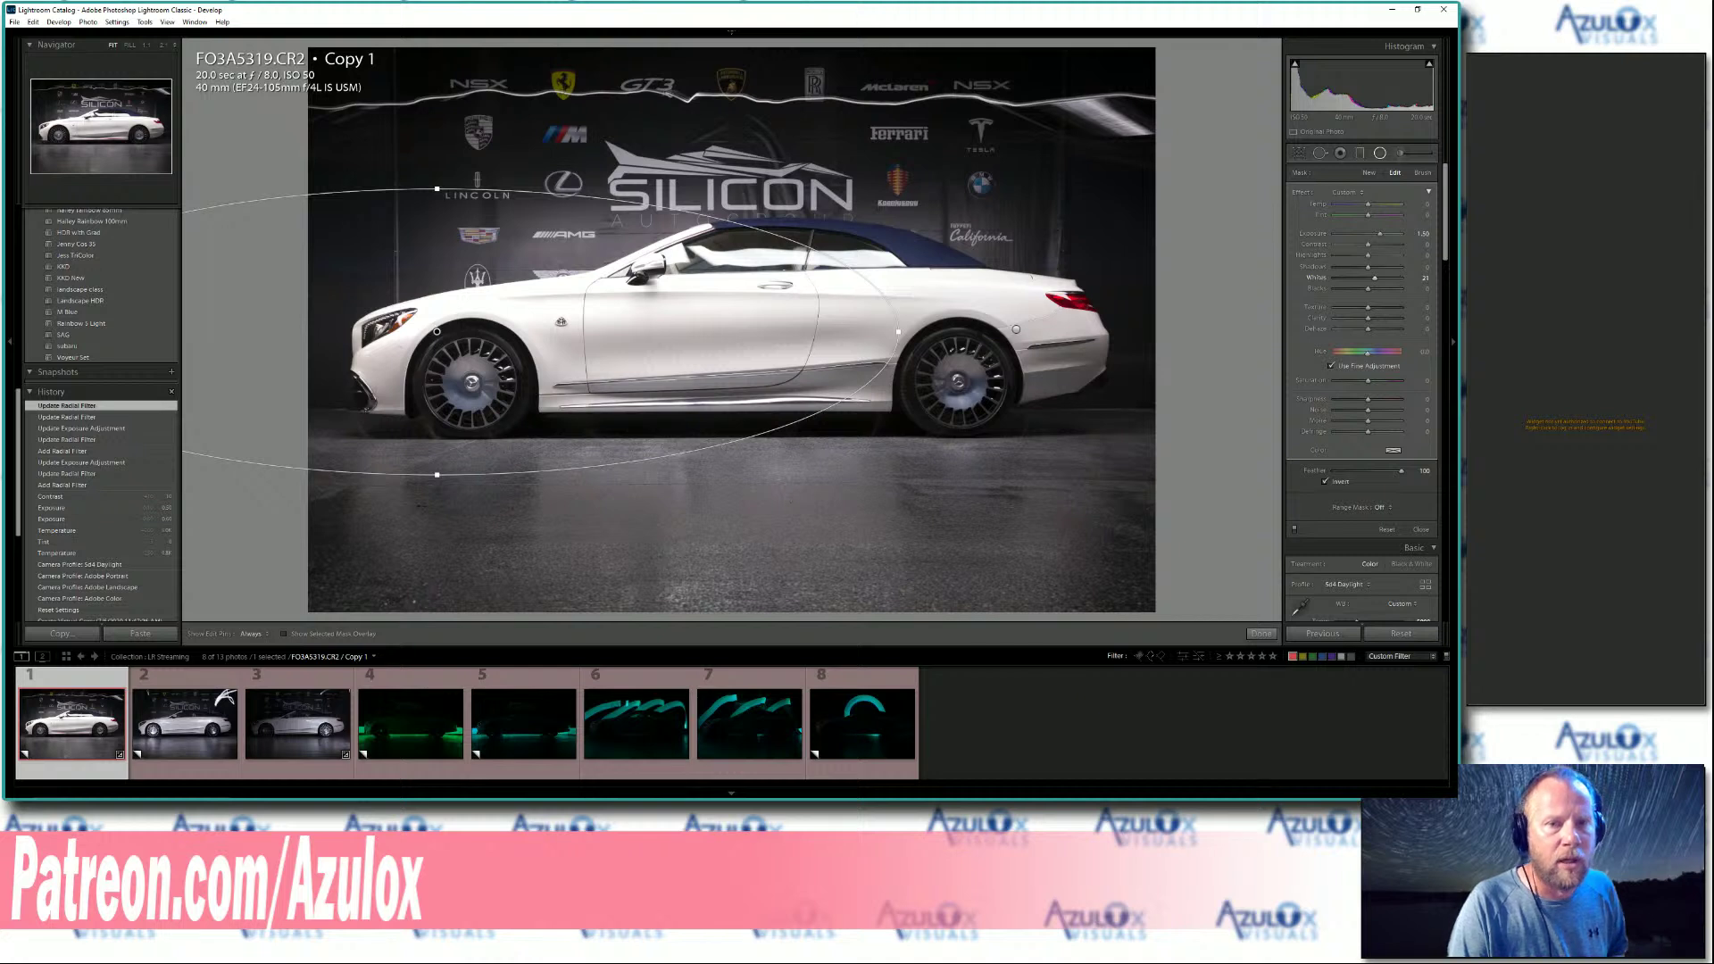
Raise the front radial filter's highlights and shadows, reset its whites to 0, and close the radial filter tool.
{"action": "left_click_drag", "start_coordinate": [1418, 281], "coordinate": [1417, 281]}
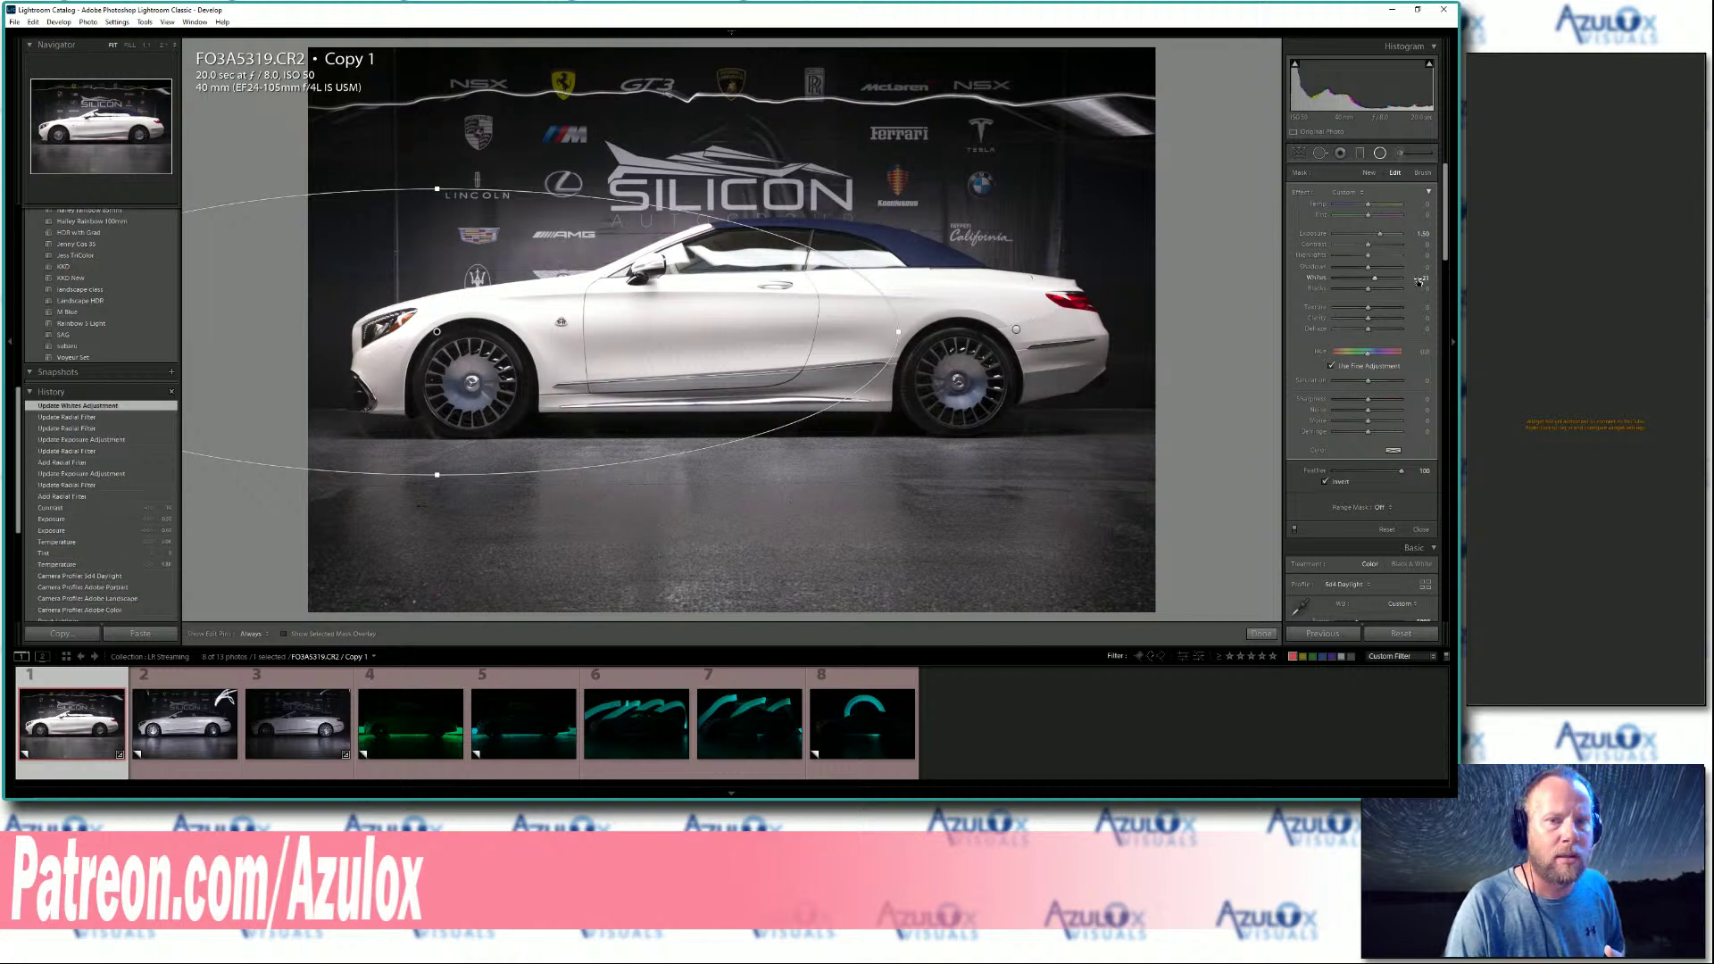
{"action": "left_click", "coordinate": [1419, 278]}
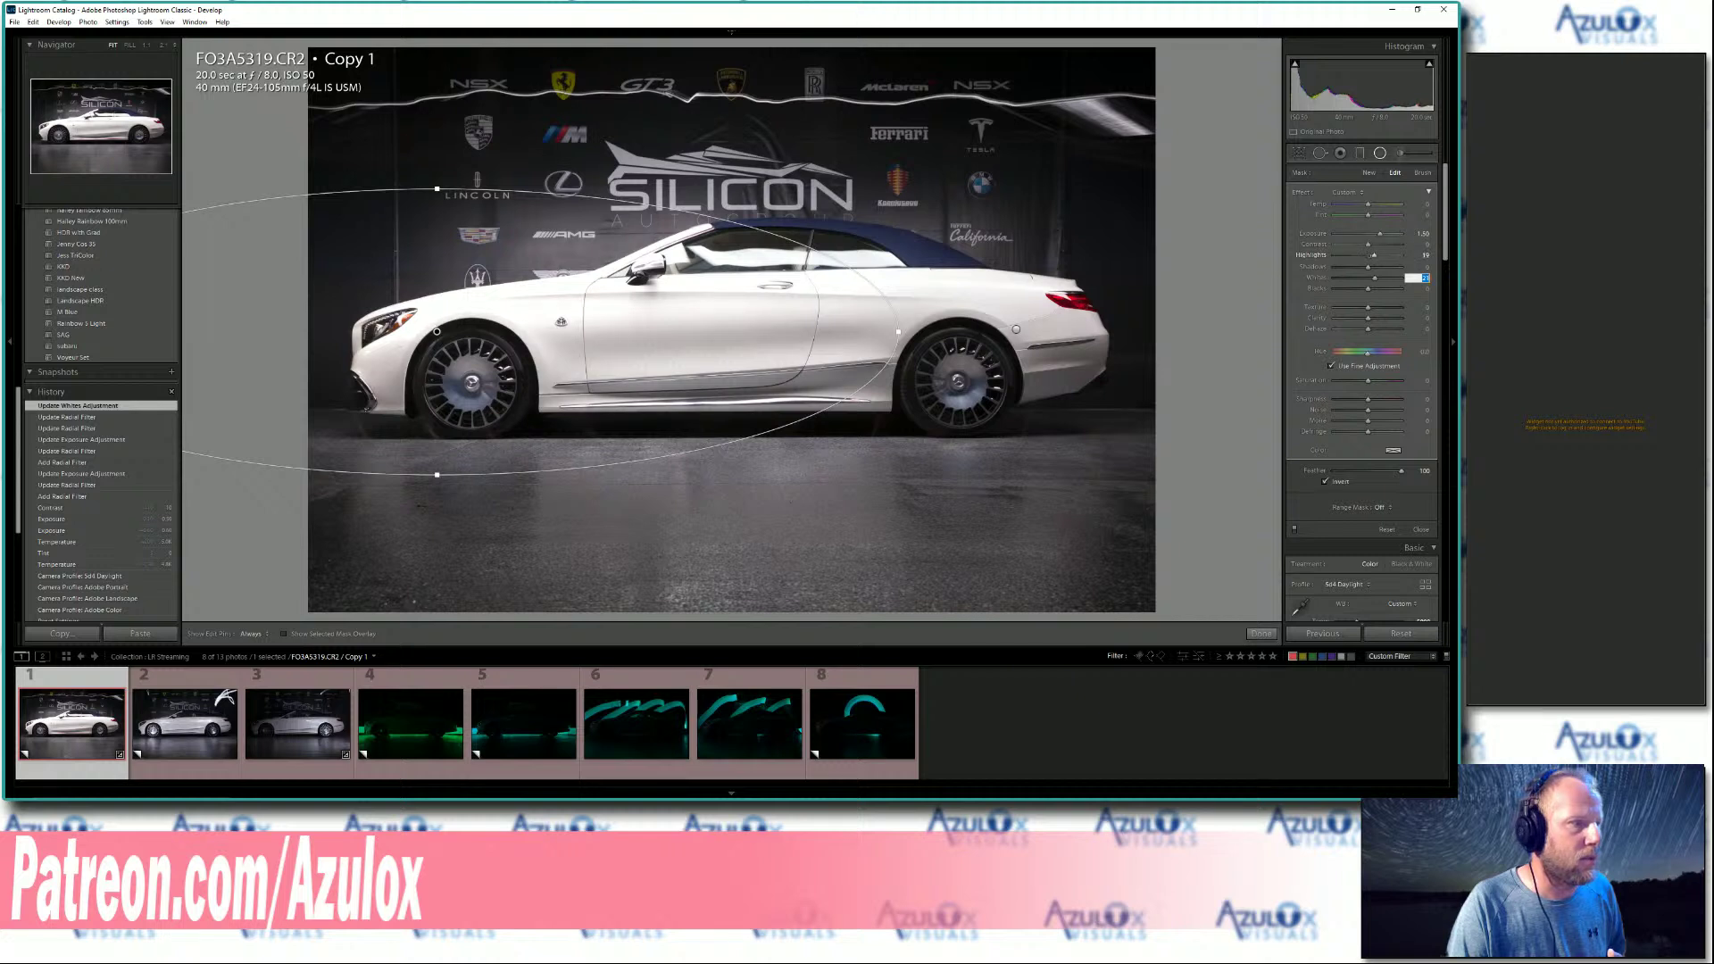
{"action": "left_click", "coordinate": [1373, 256]}
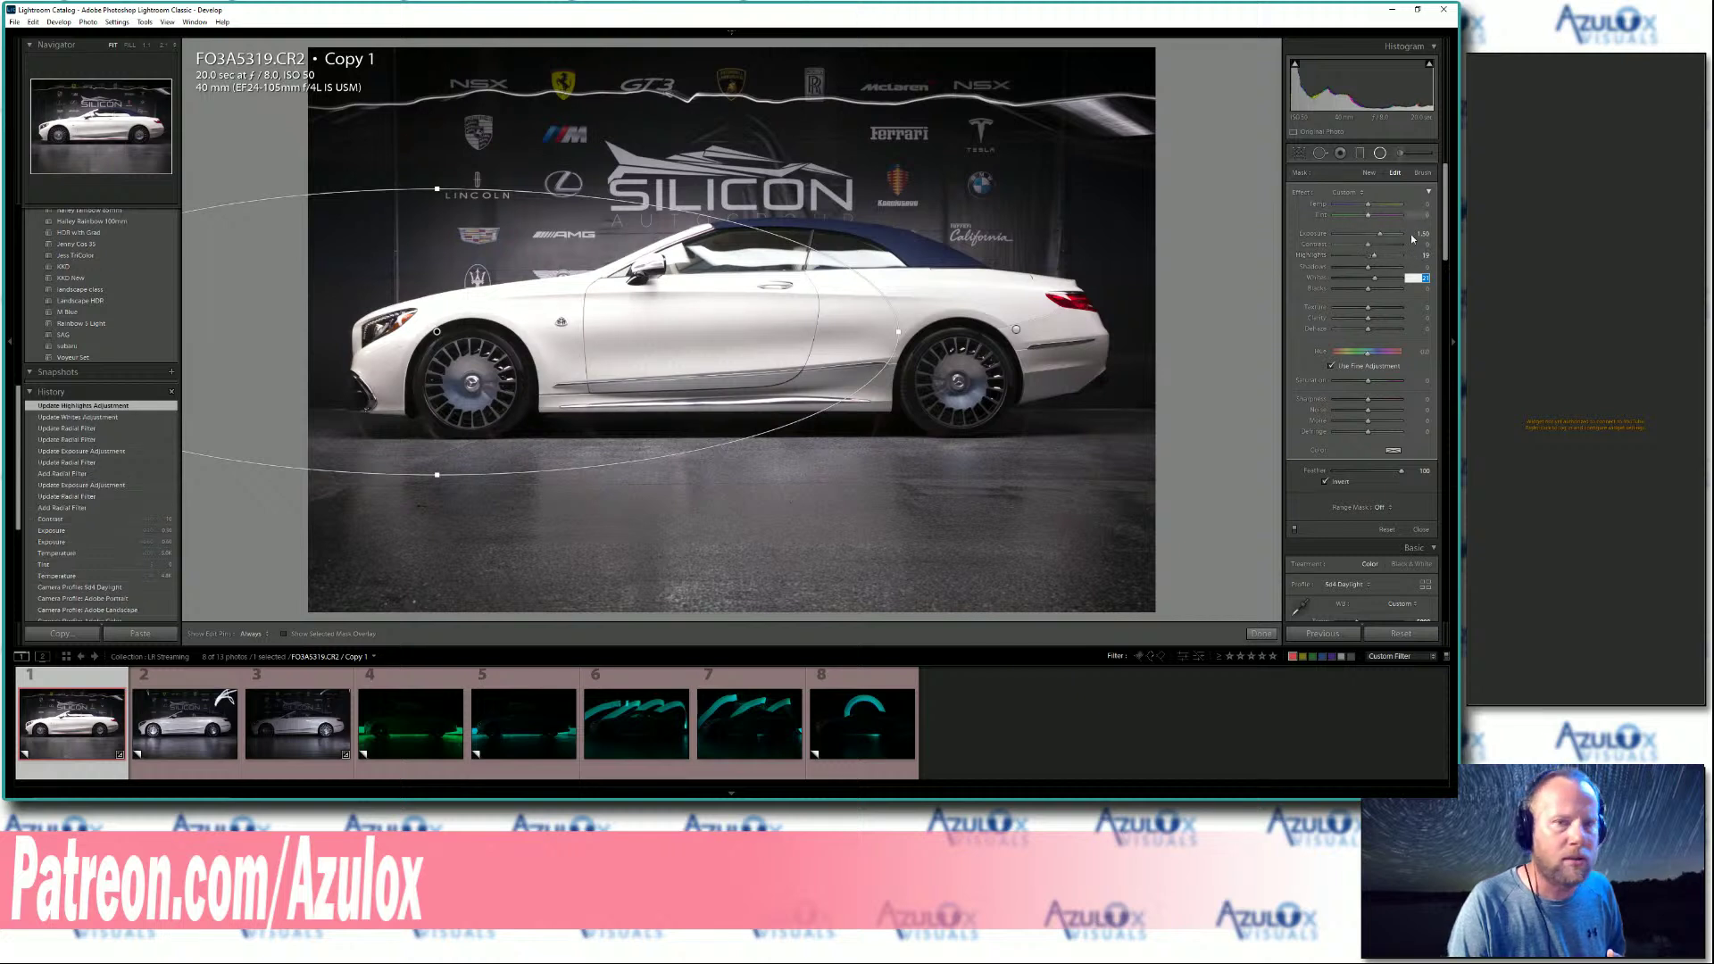
{"action": "left_click_drag", "start_coordinate": [1414, 269], "coordinate": [1422, 270]}
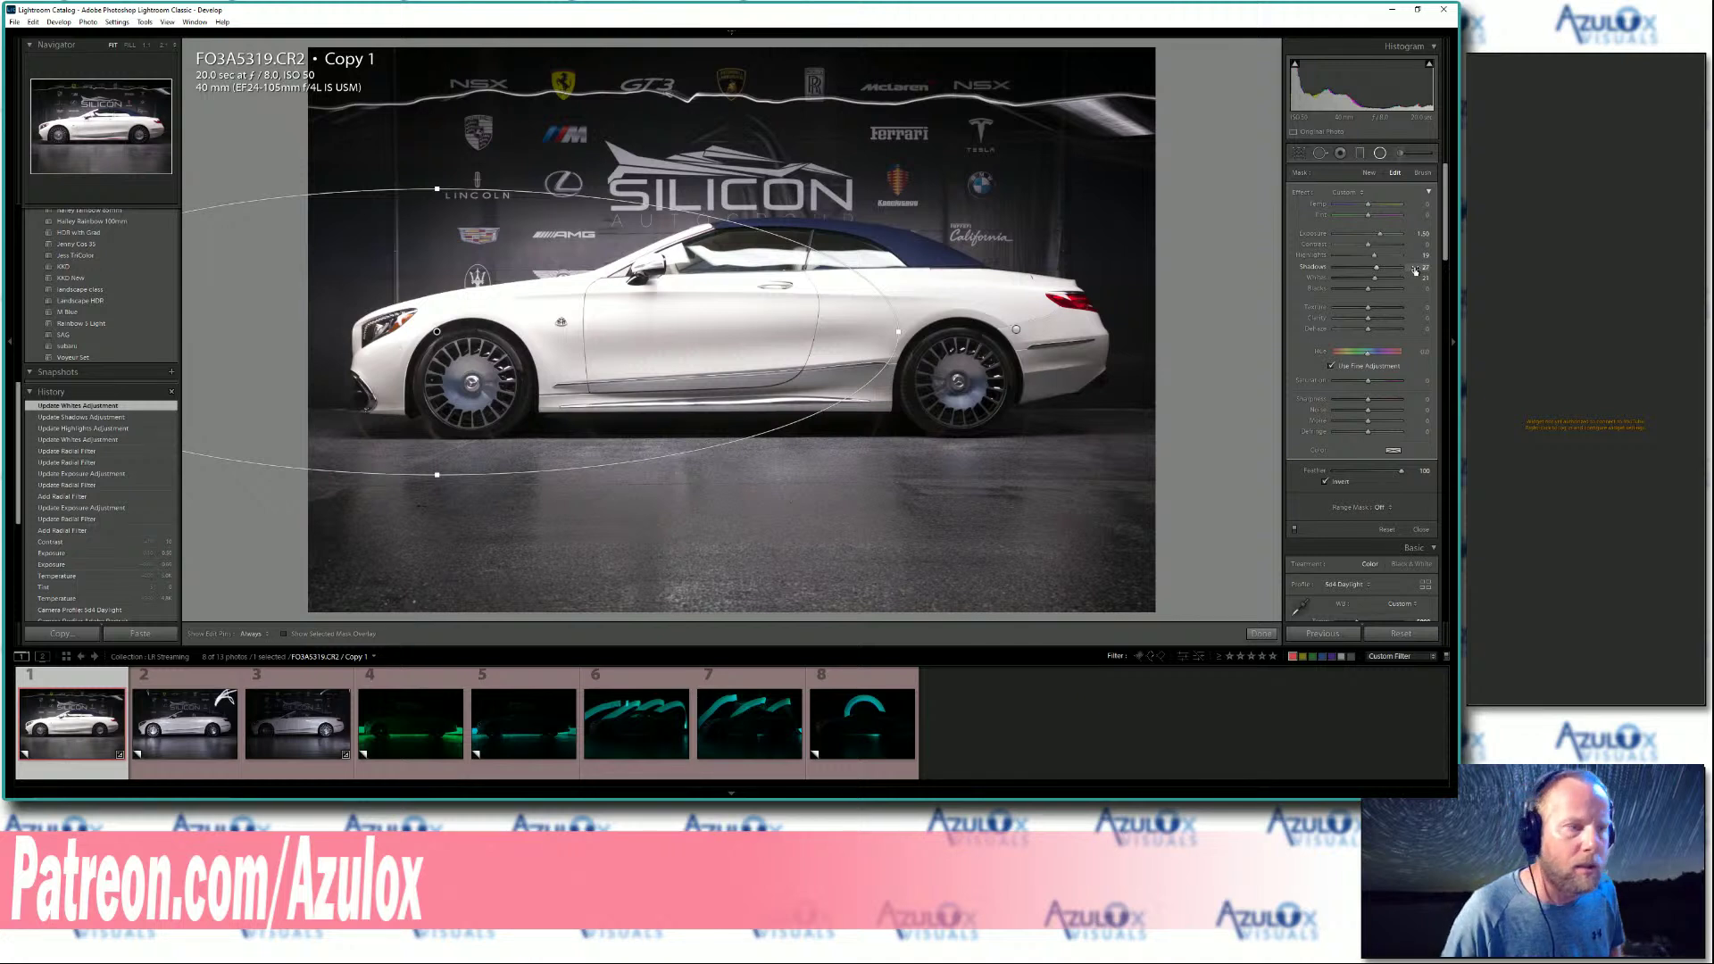
{"action": "left_click", "coordinate": [1381, 154]}
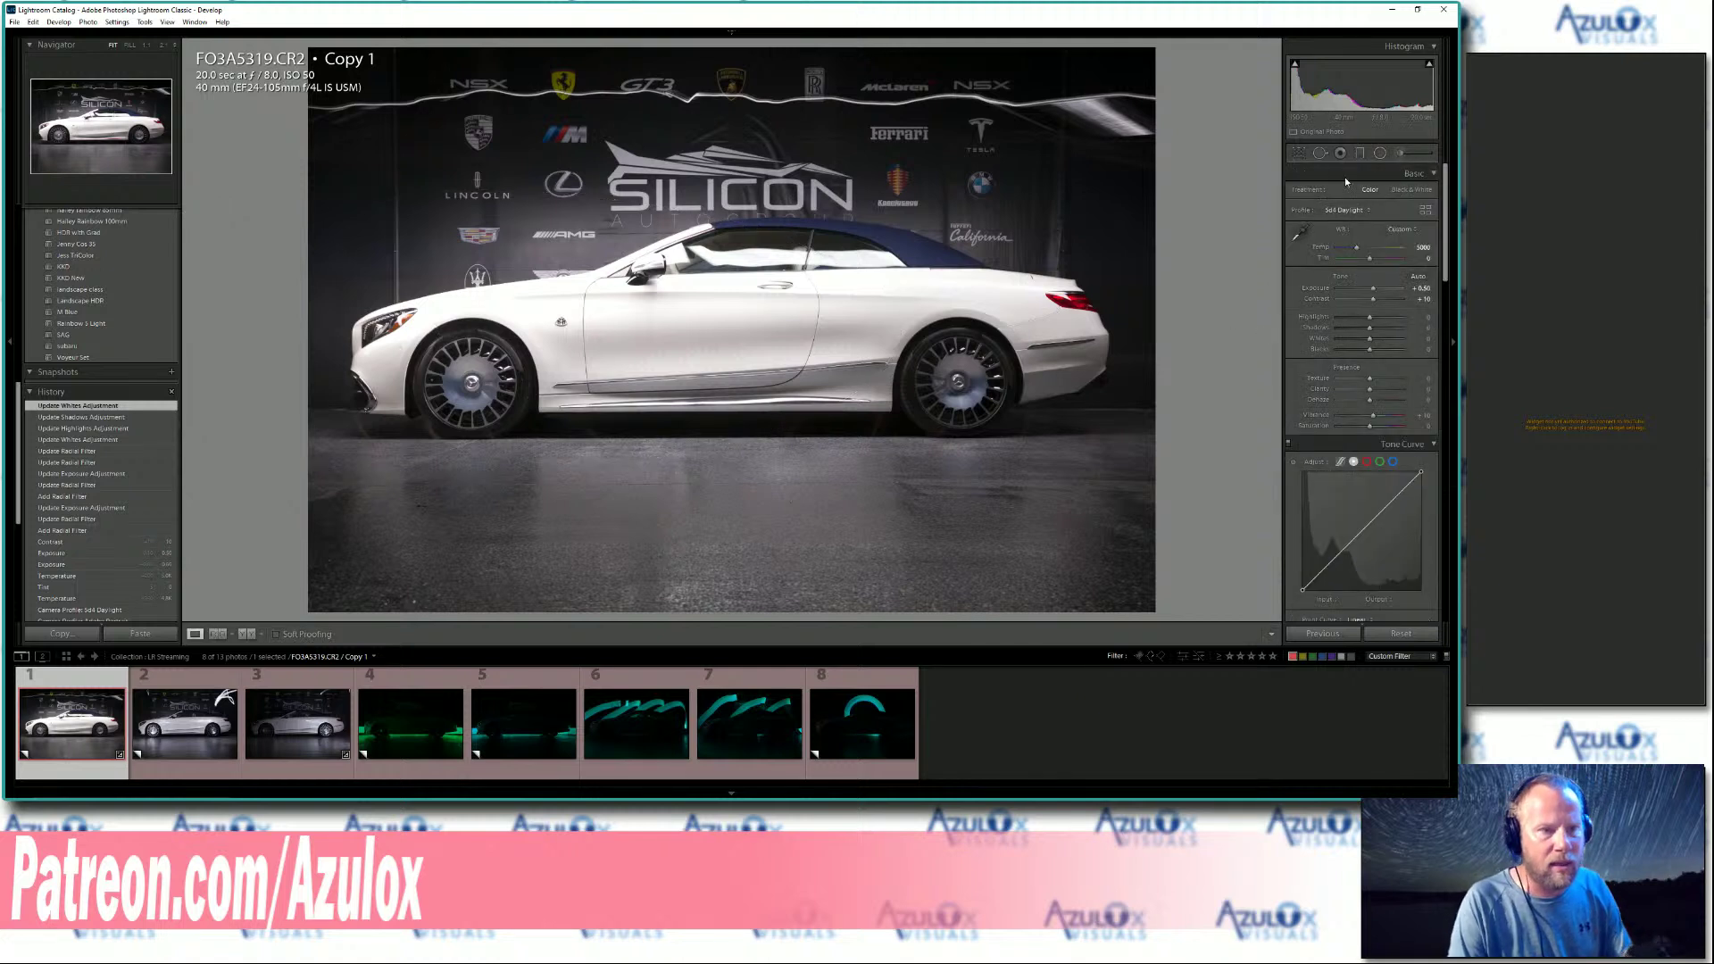
Raise the highlights, shadows and exposure of the radial filter over the car's rear, and close the radial filter tool.
{"action": "left_click", "coordinate": [1389, 155]}
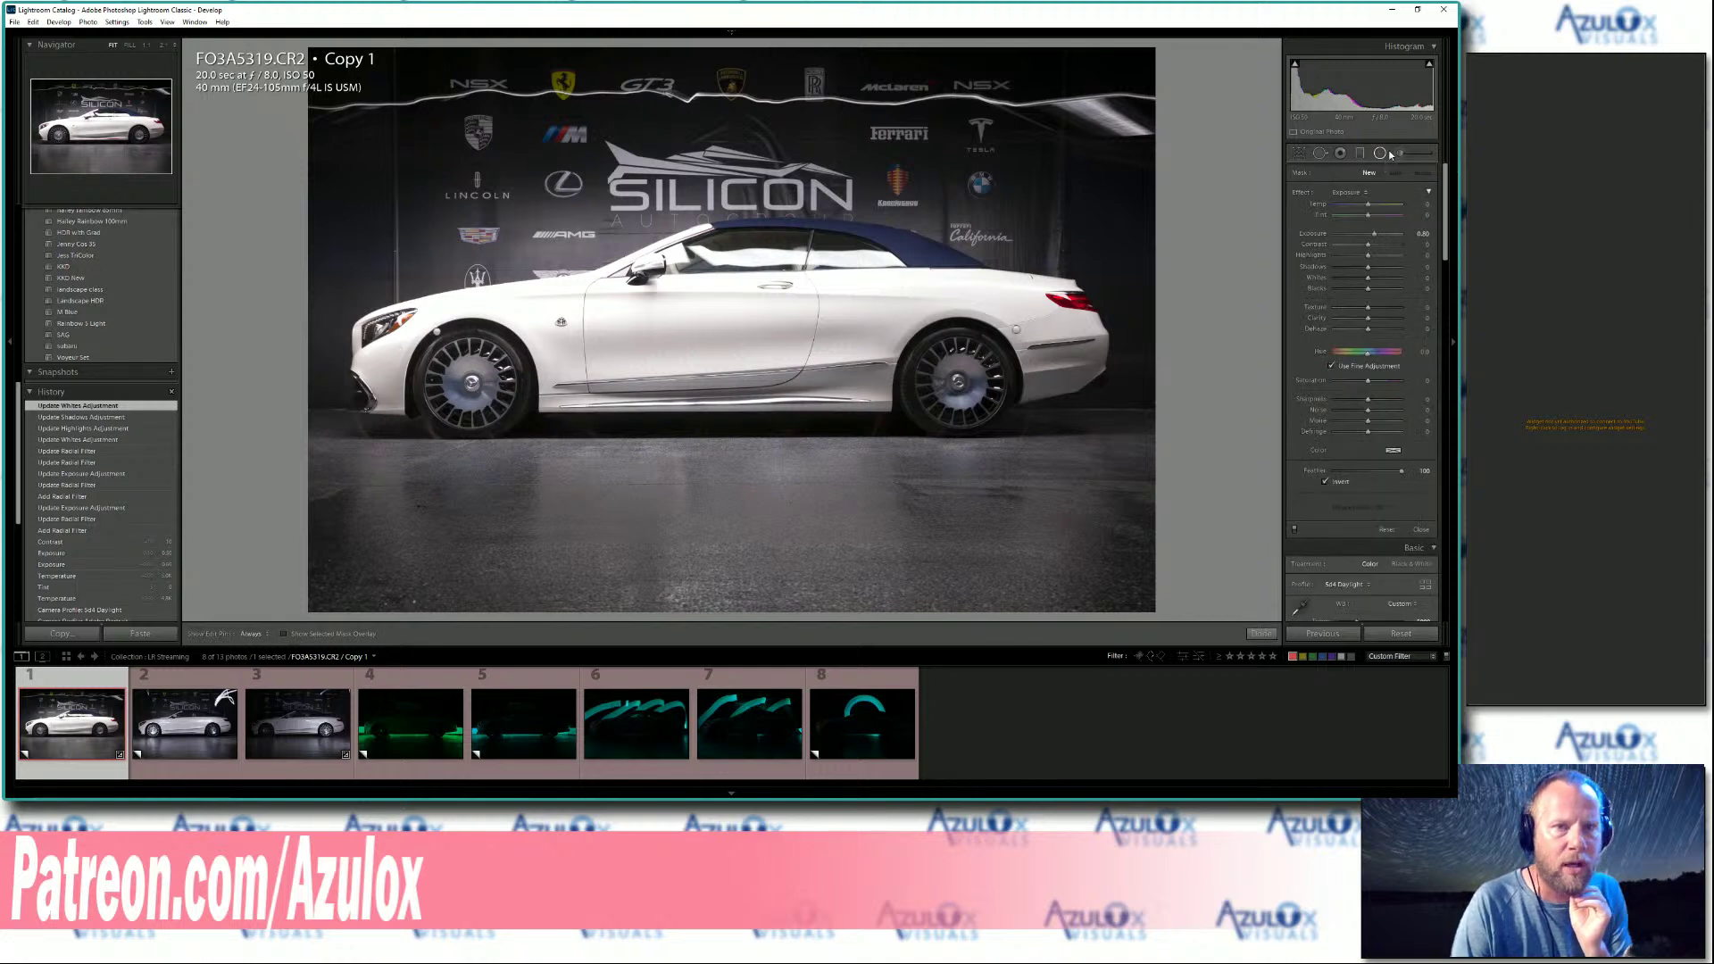
{"action": "left_click", "coordinate": [1018, 330]}
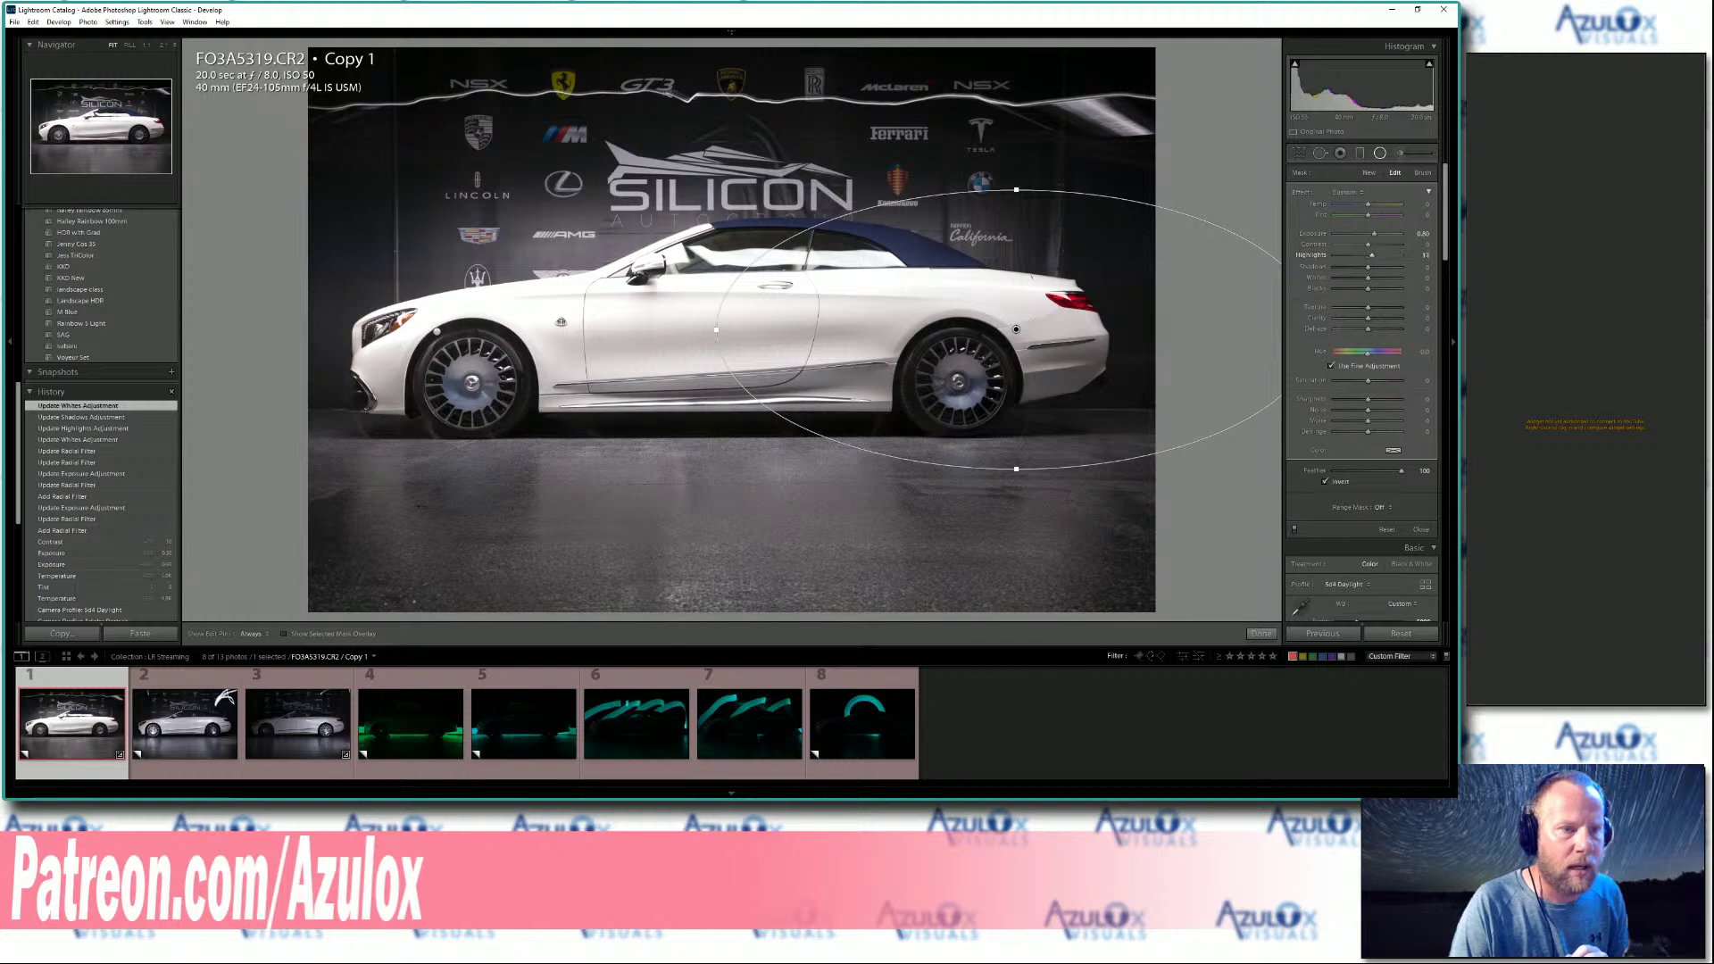
{"action": "left_click_drag", "start_coordinate": [1421, 257], "coordinate": [1425, 258]}
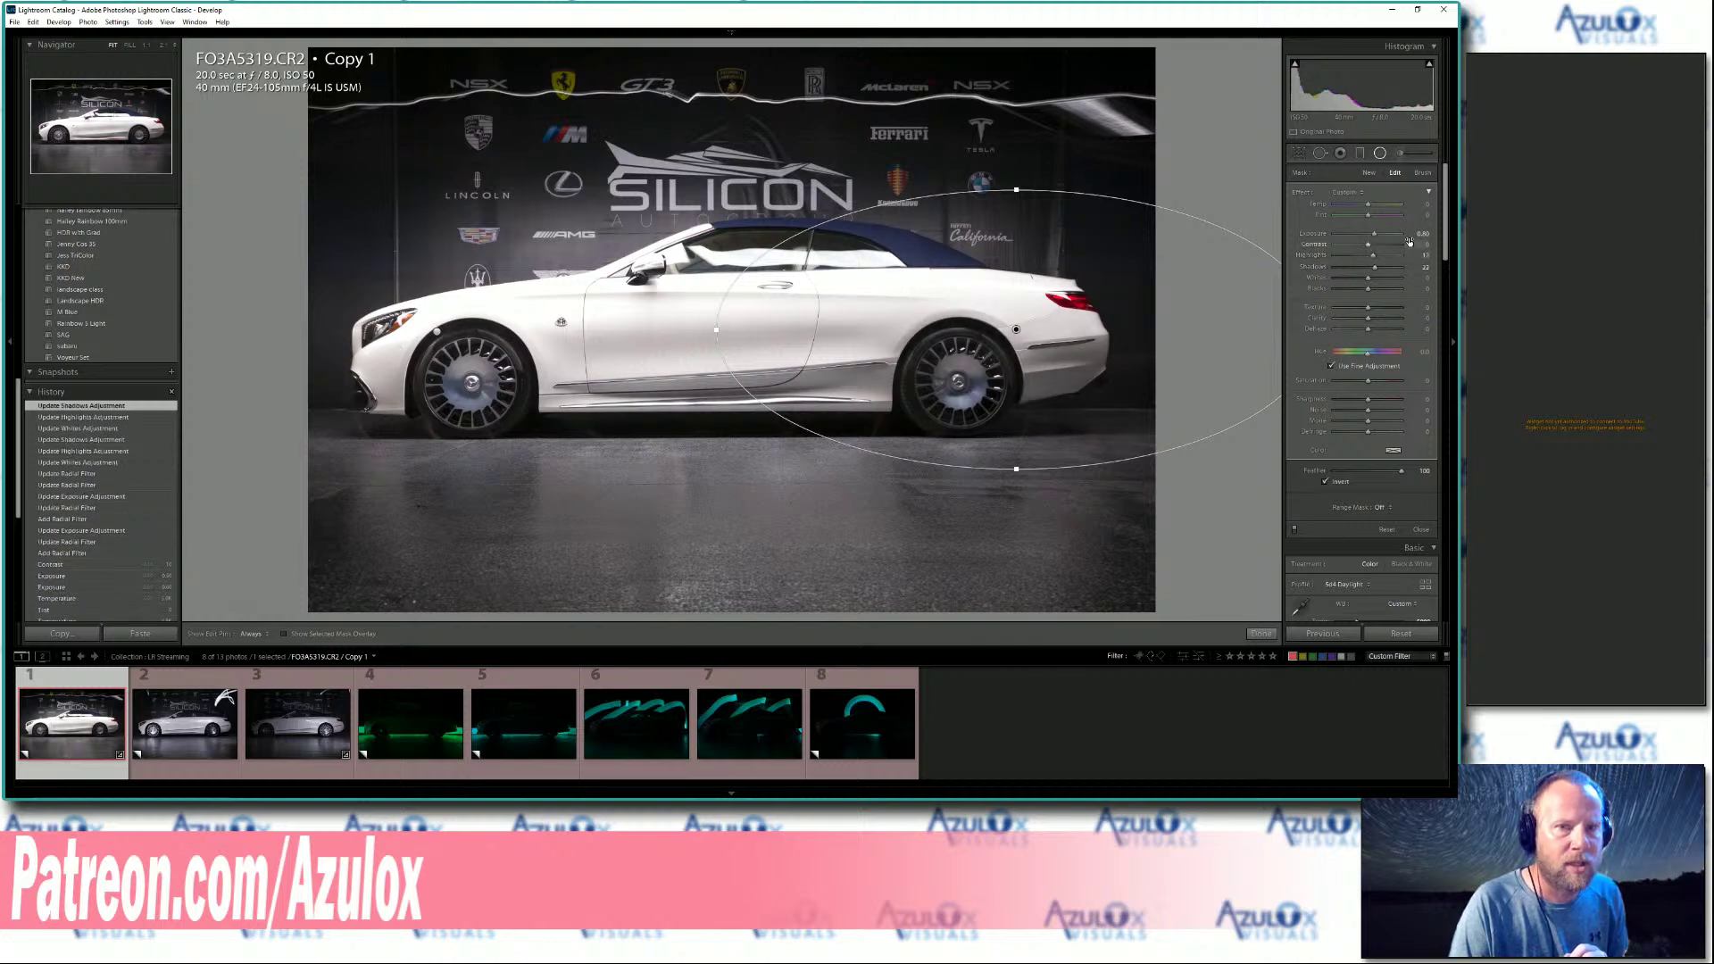
{"action": "left_click_drag", "start_coordinate": [1420, 235], "coordinate": [1422, 234]}
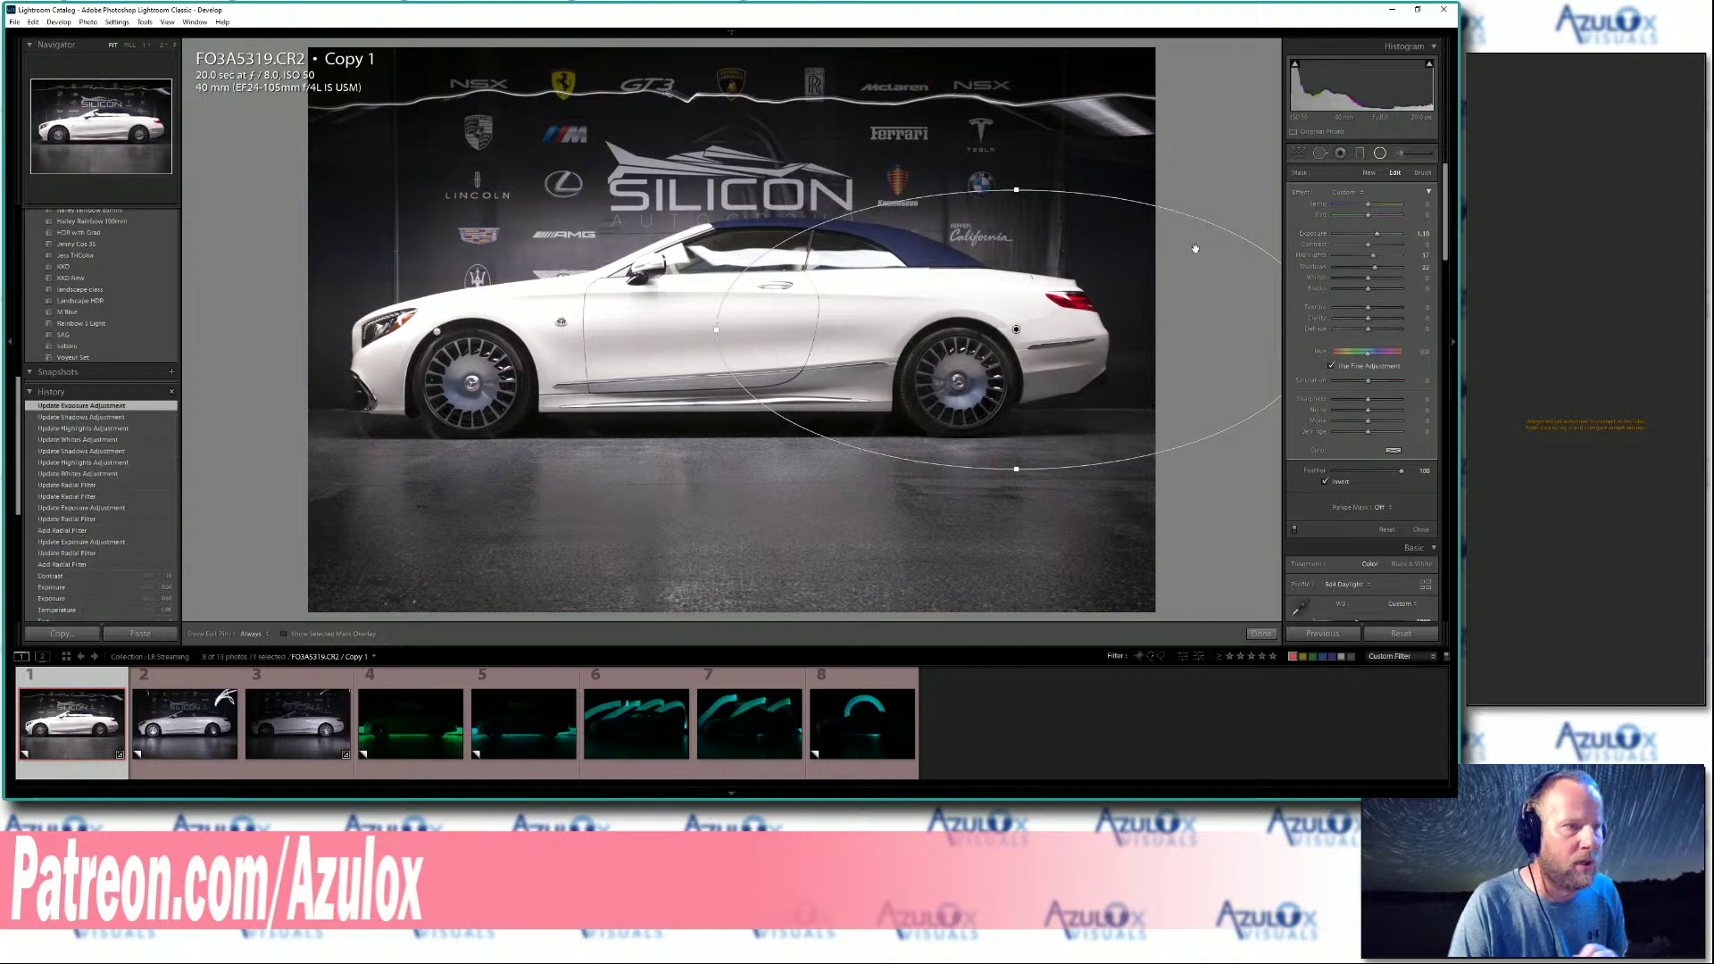
{"action": "left_click", "coordinate": [1382, 154]}
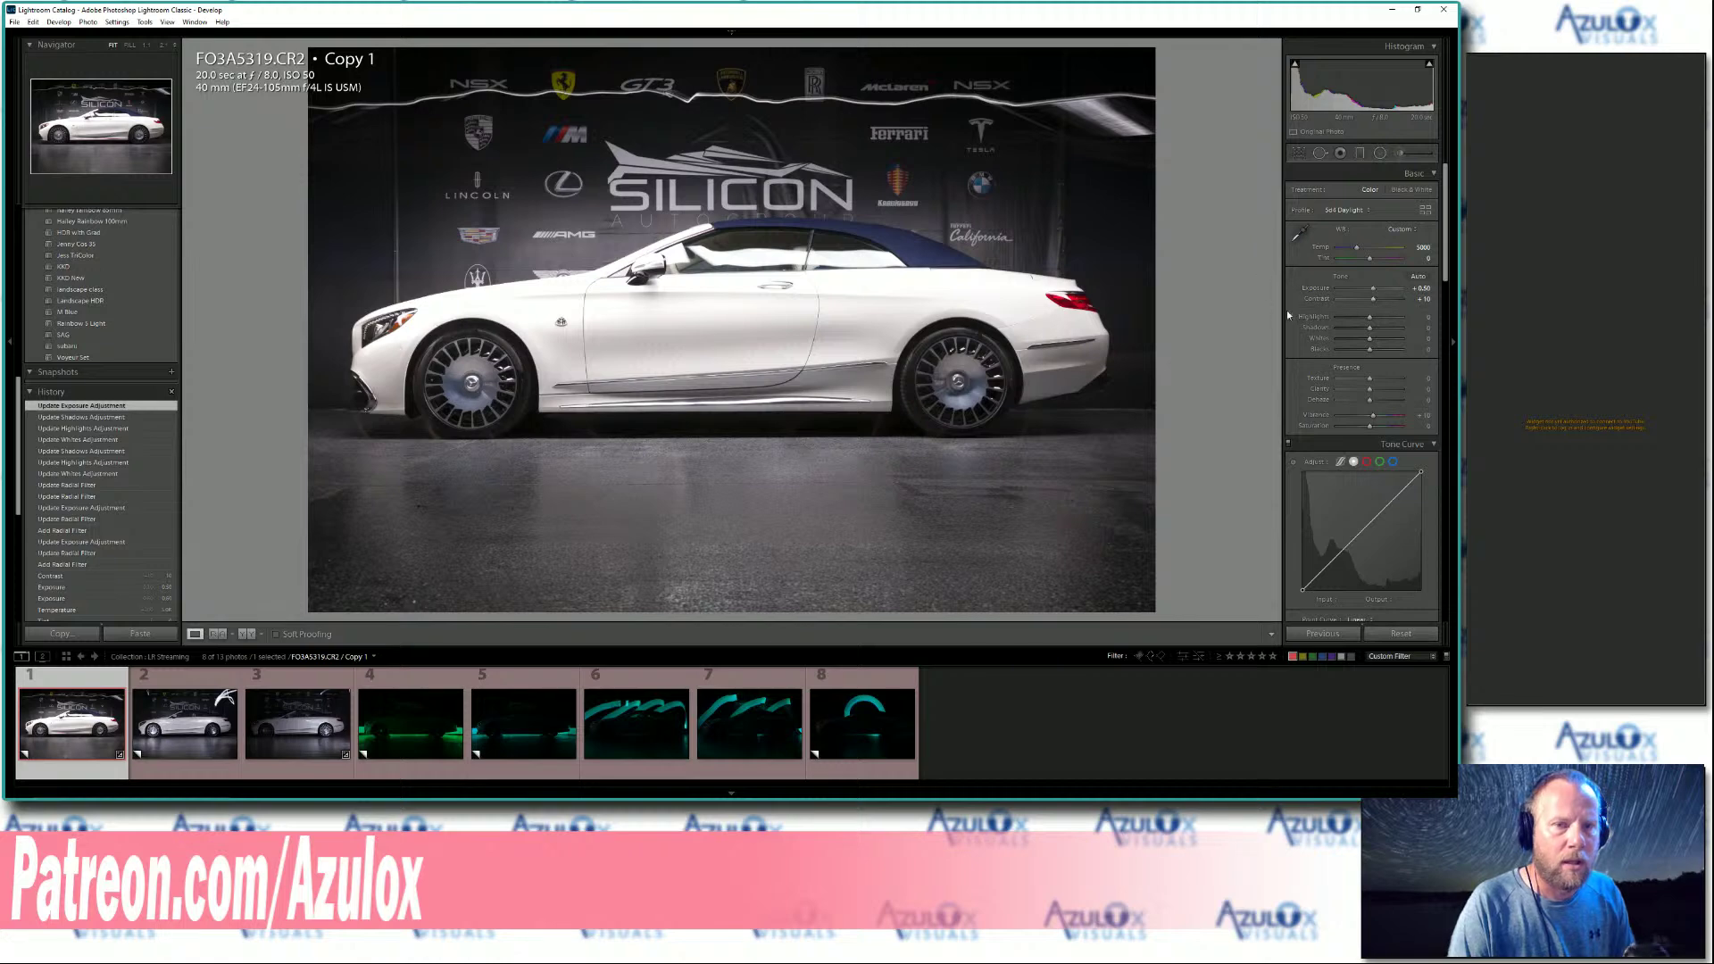
Compare the photo before and after side by side, and set its white balance temperature to 4800.
{"action": "key", "text": "y"}
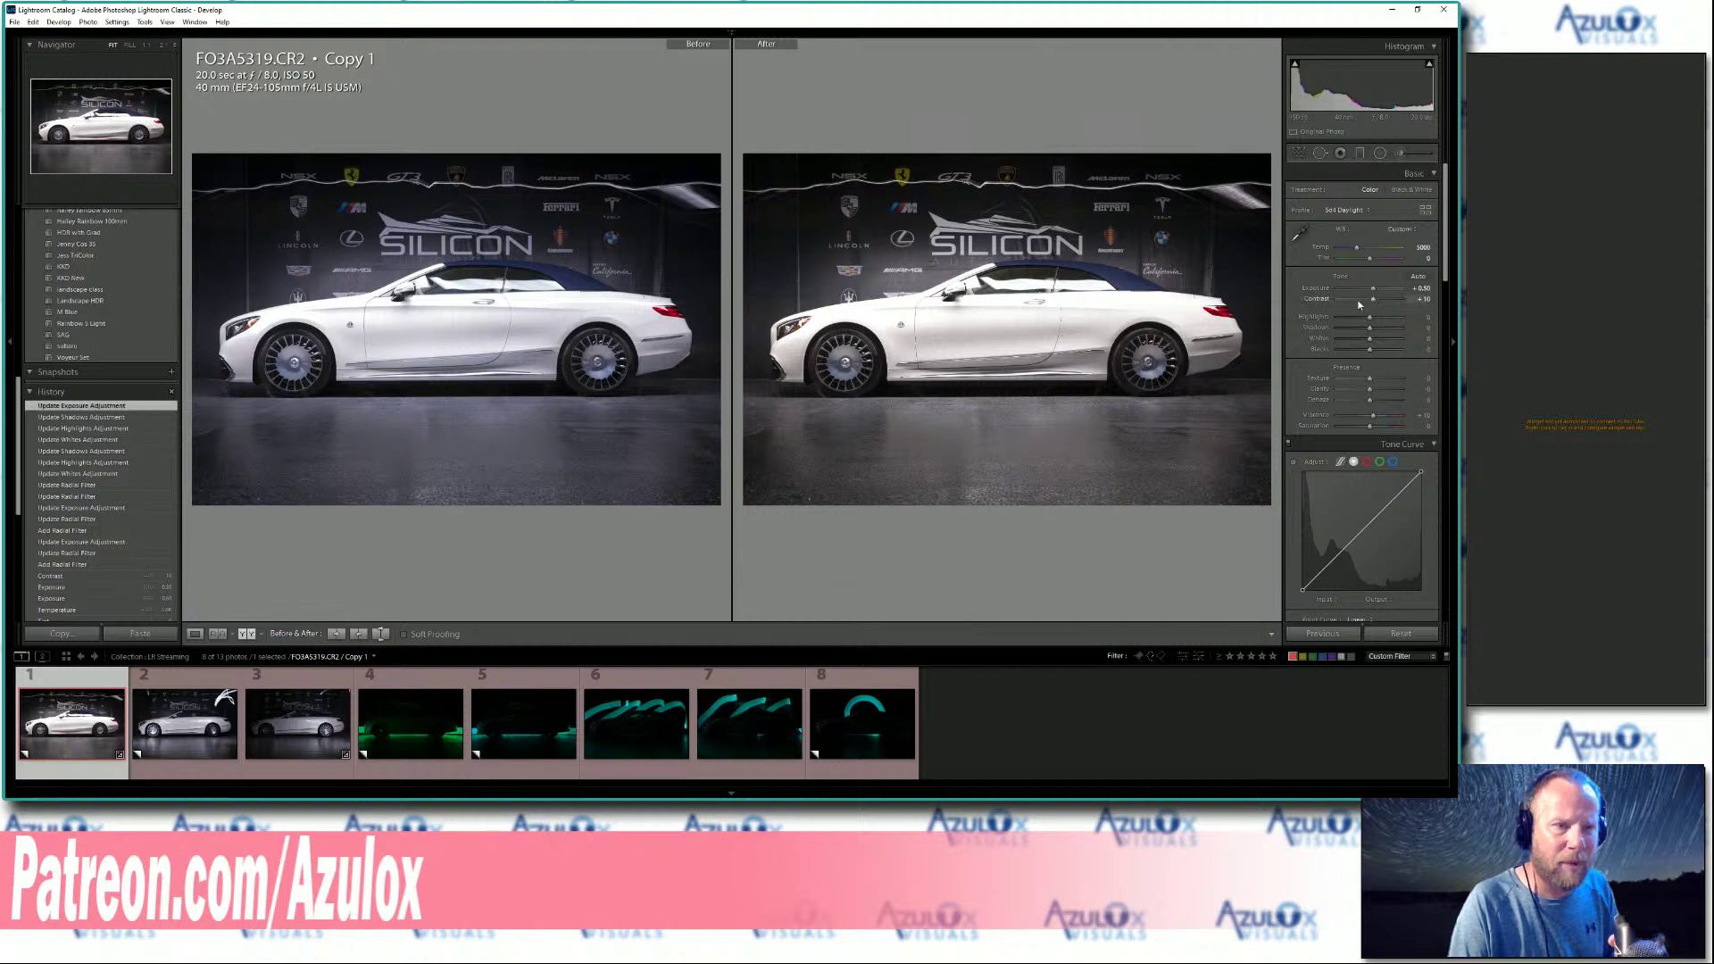
{"action": "left_click", "coordinate": [1422, 248]}
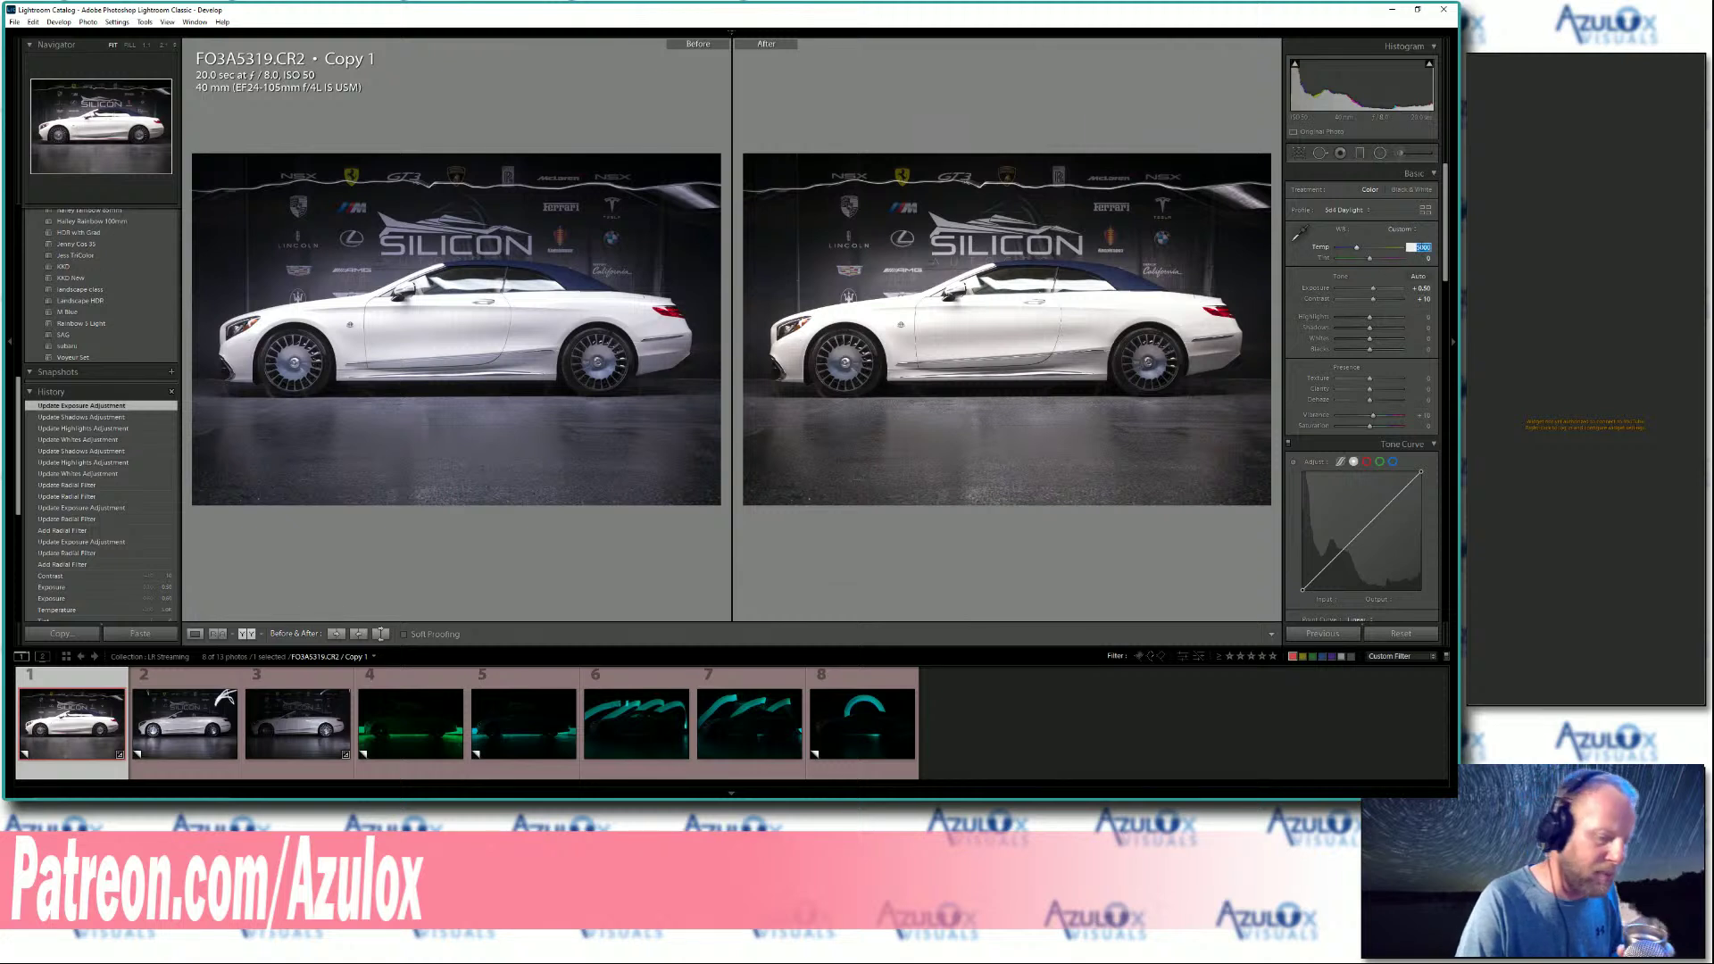
{"action": "type", "text": "4800"}
{"action": "key", "text": "Return"}
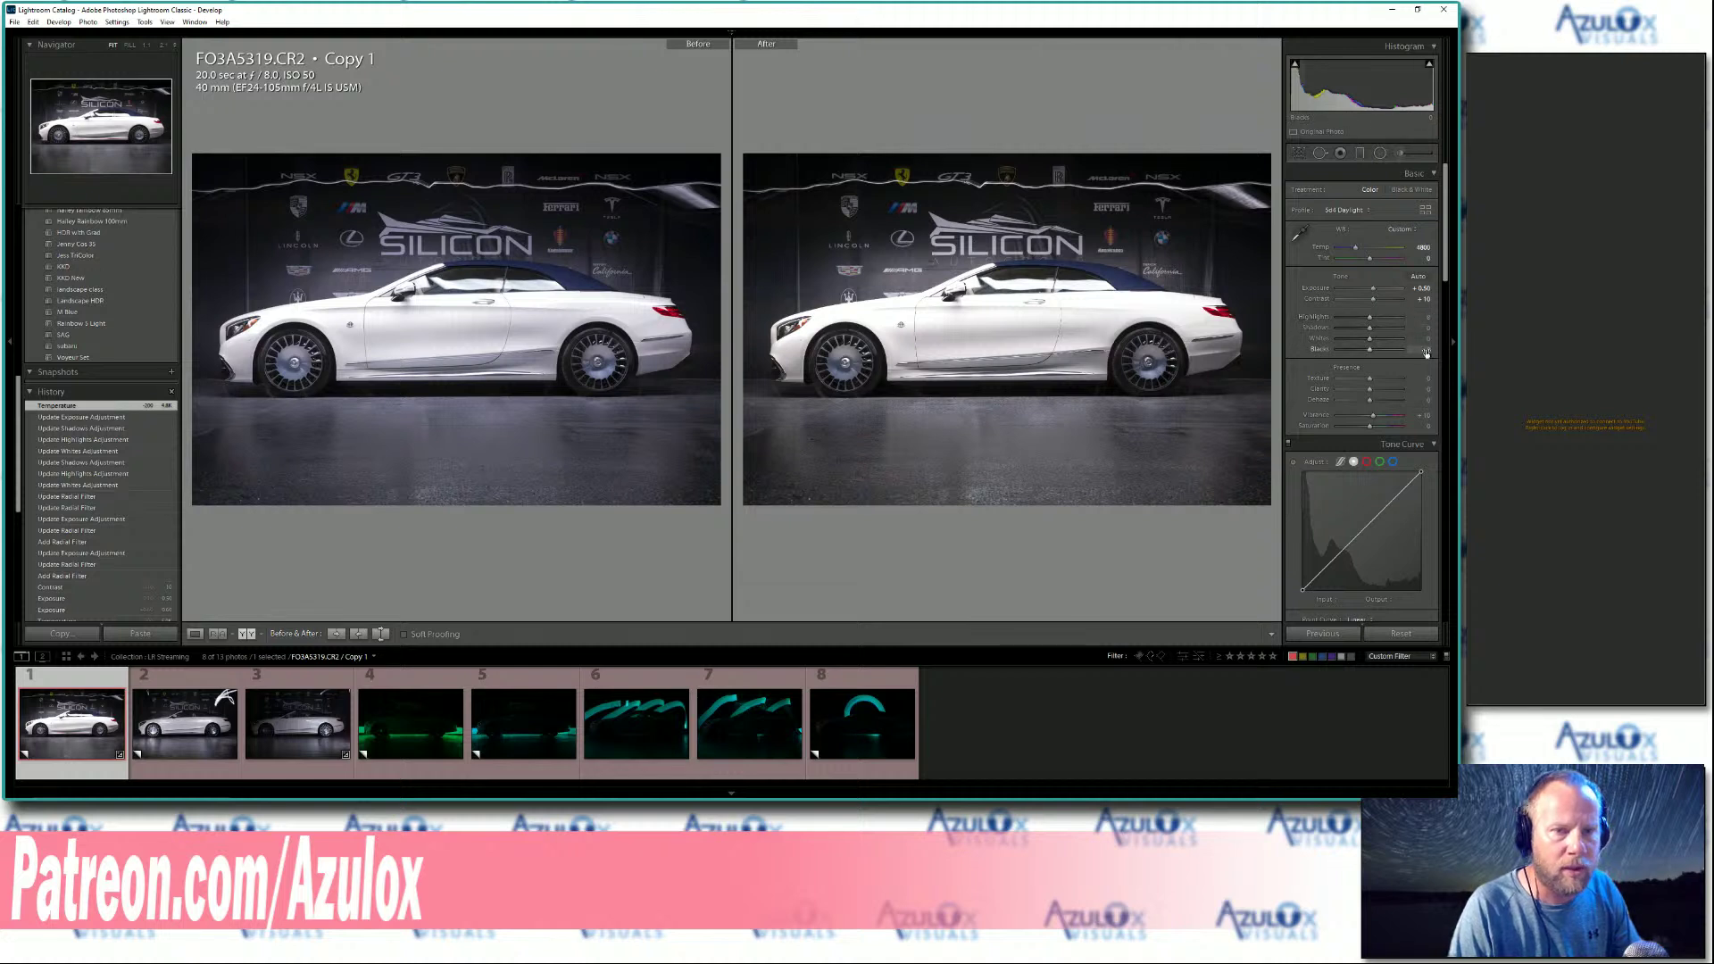
Raise the photo's shadows slightly, return to the single-photo view, and increase the vibrance.
{"action": "left_click_drag", "start_coordinate": [1419, 327], "coordinate": [1426, 327]}
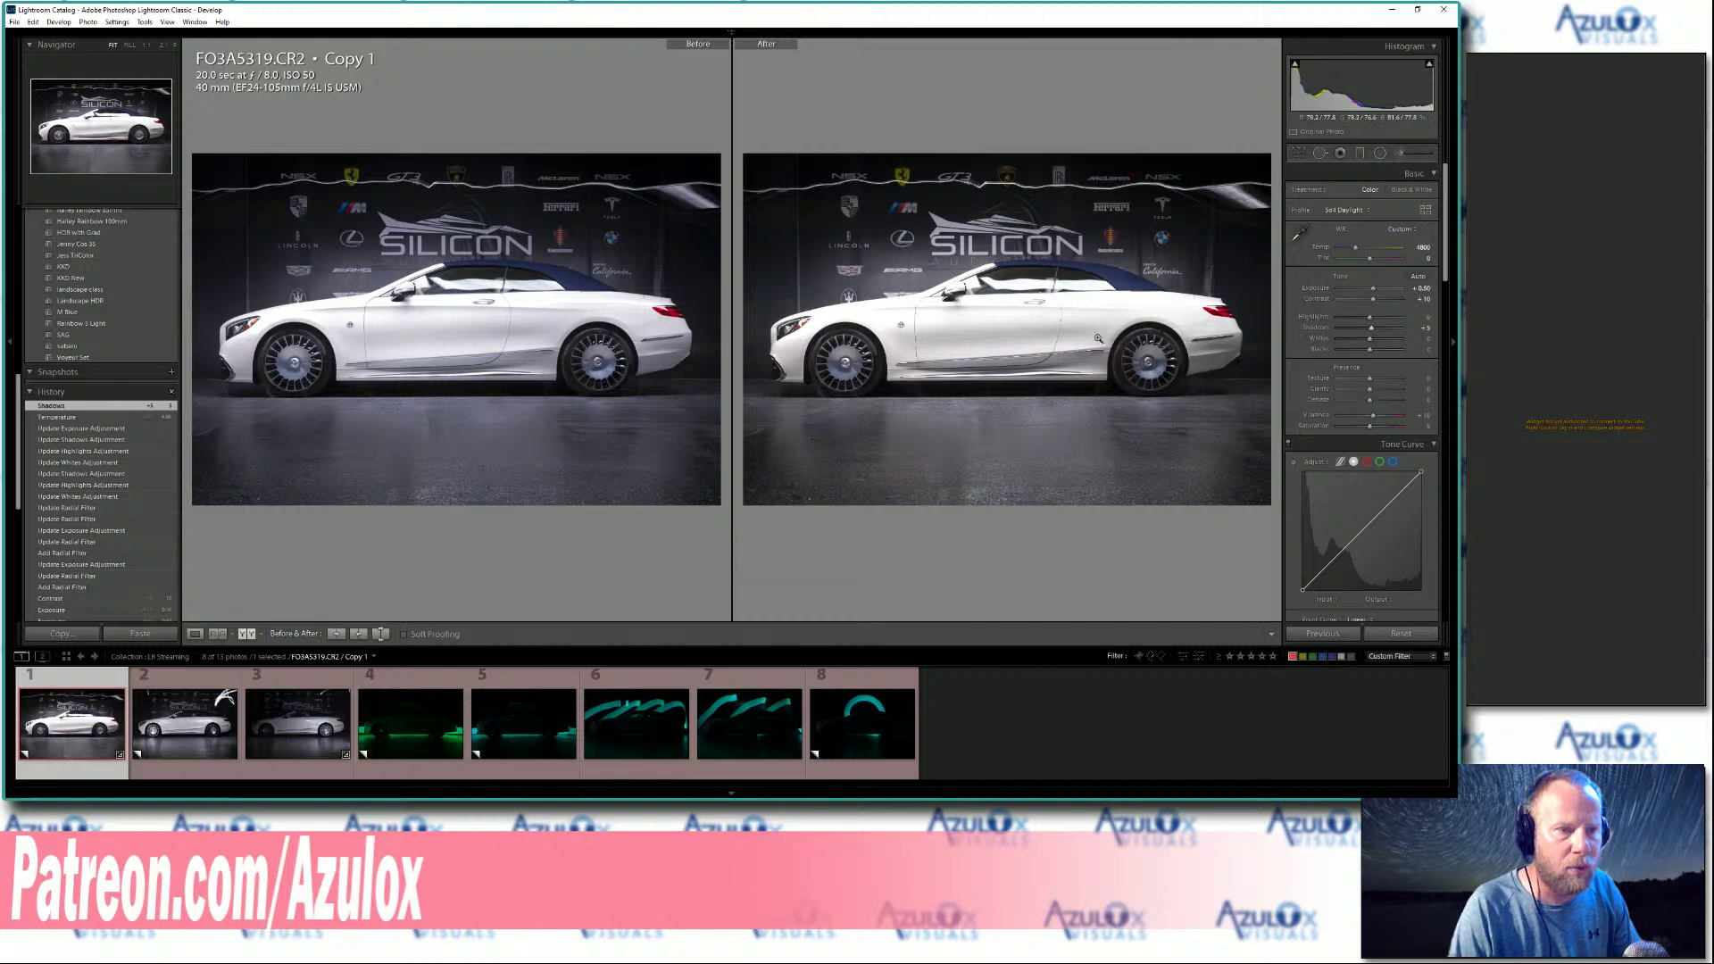
{"action": "key", "text": "y"}
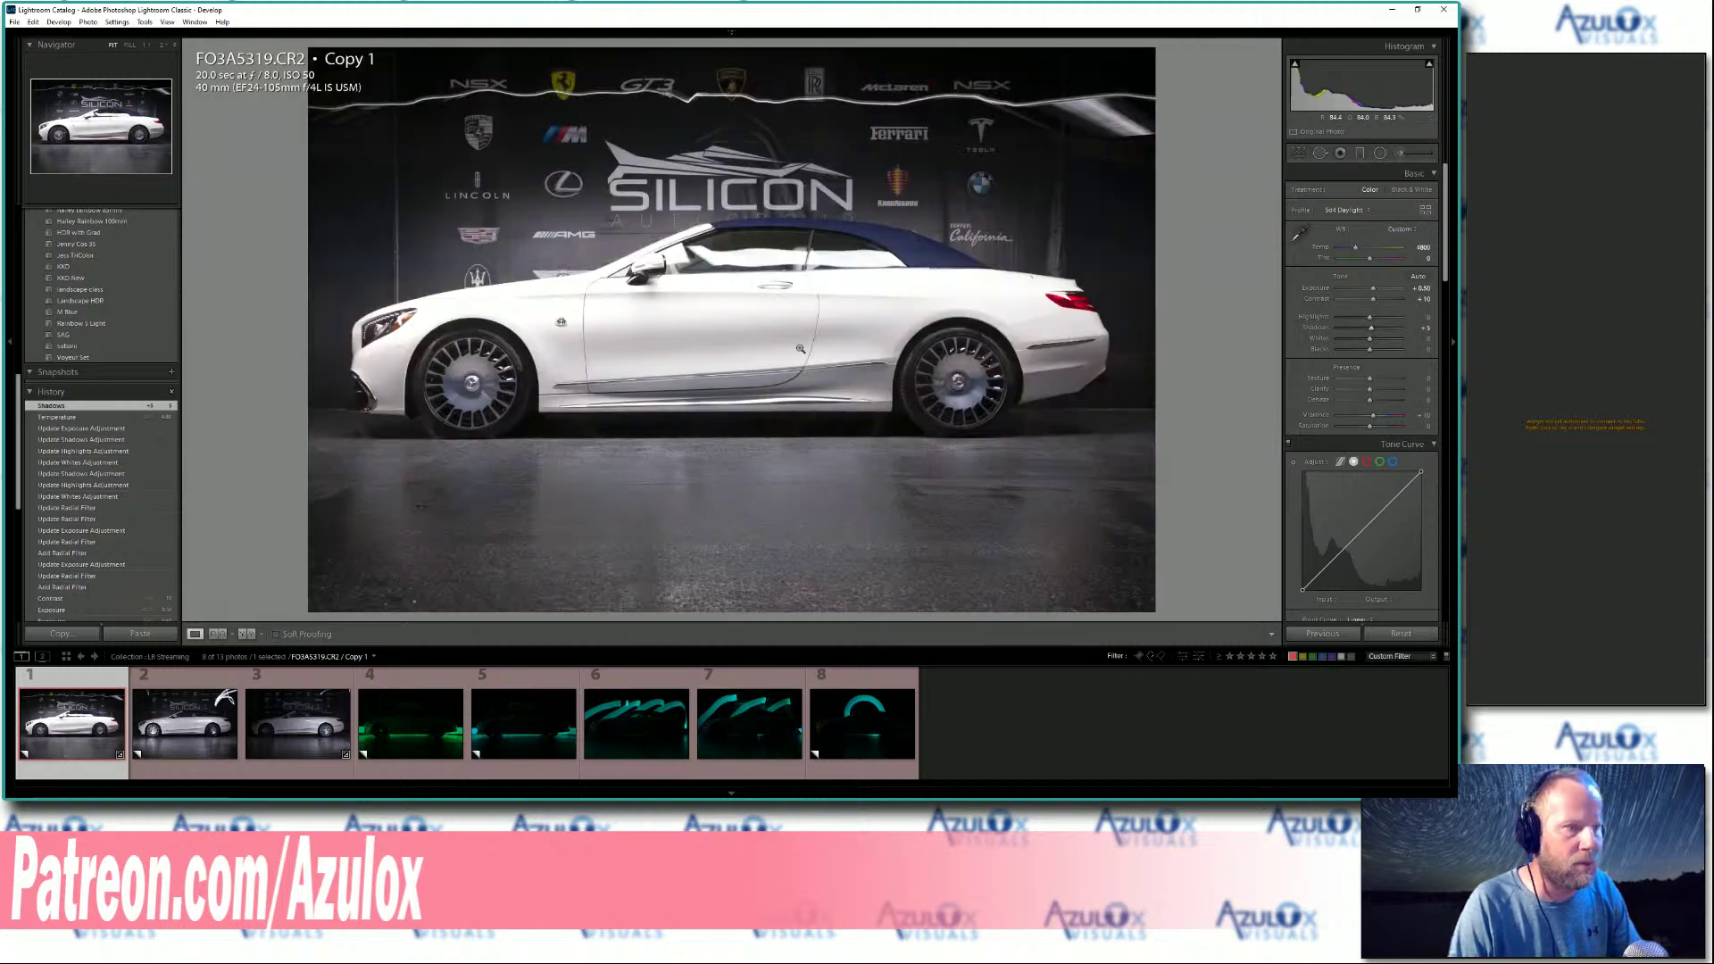
{"action": "left_click_drag", "start_coordinate": [1421, 415], "coordinate": [1425, 415]}
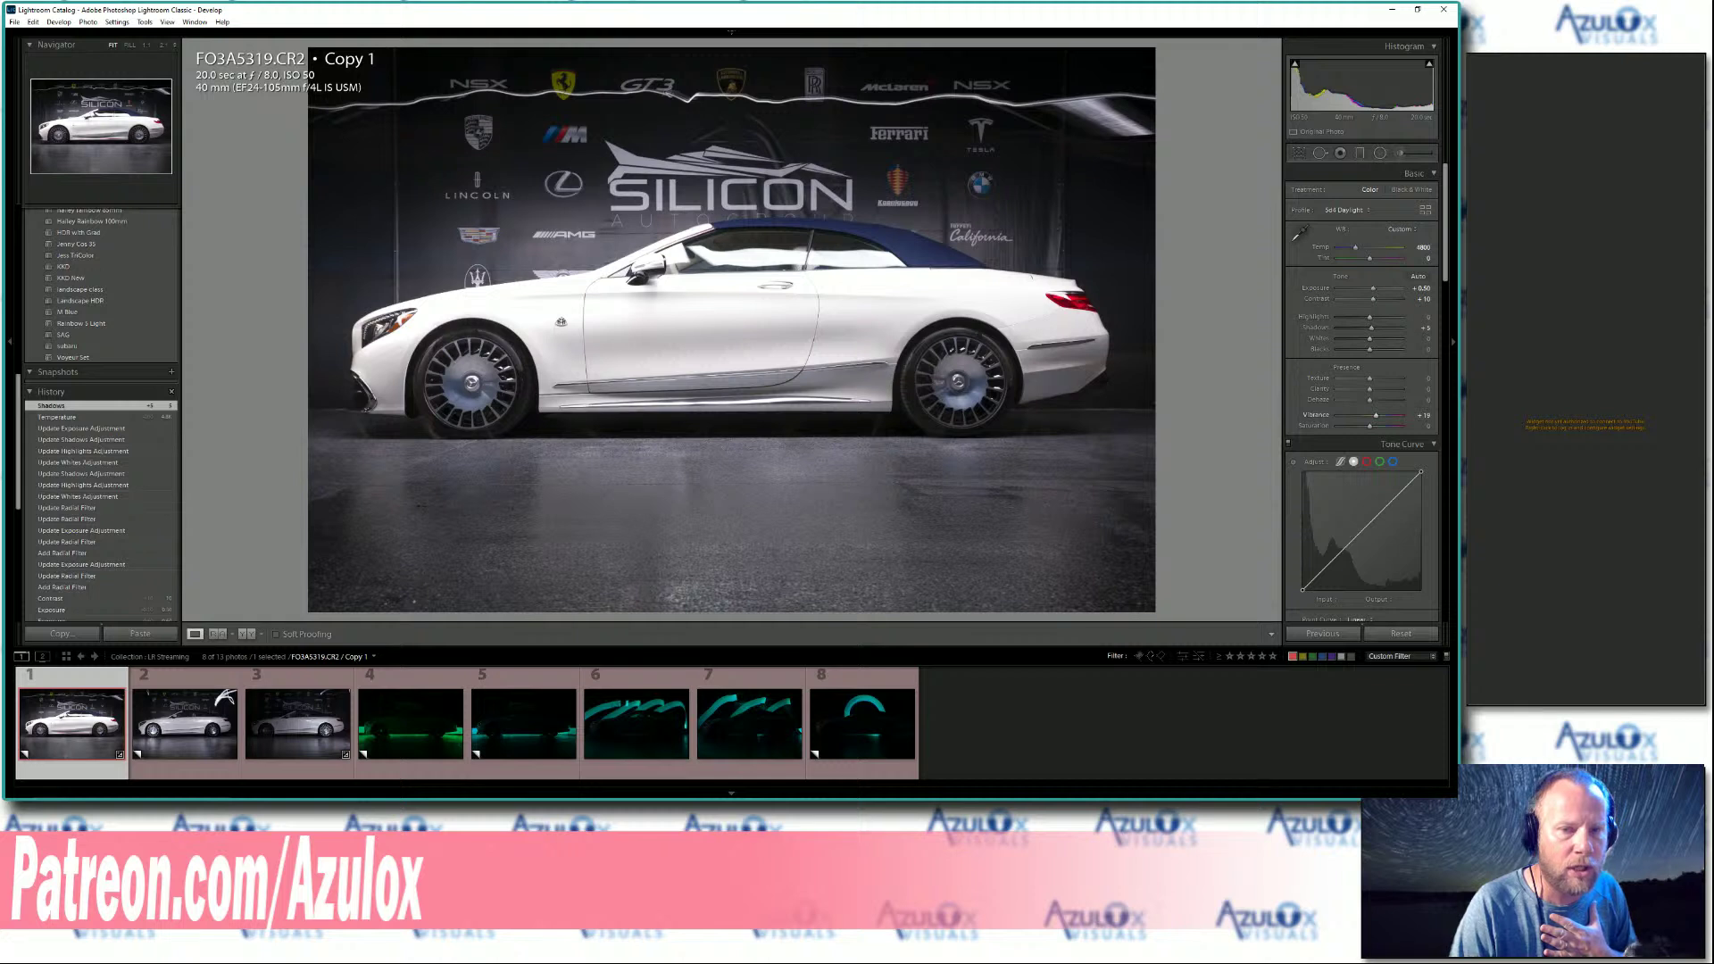
Raise the first photo's vibrance to 20 and set its dehaze to 5.
{"action": "left_click_drag", "start_coordinate": [1424, 415], "coordinate": [1419, 419]}
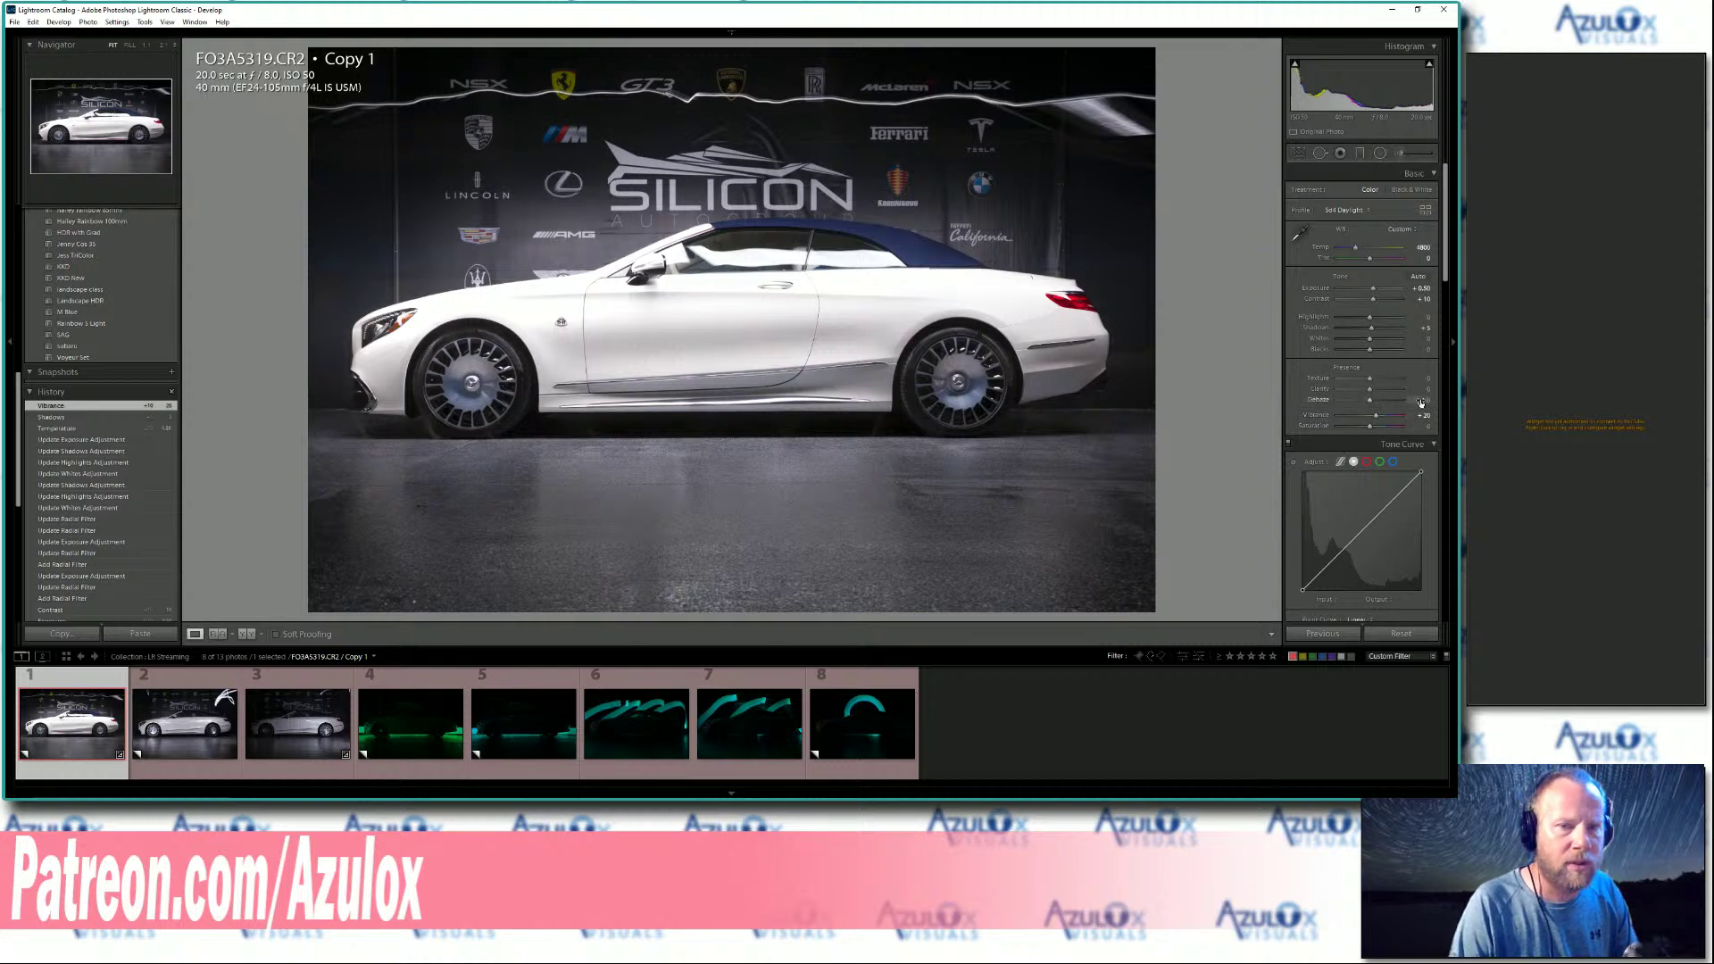
{"action": "left_click_drag", "start_coordinate": [1425, 402], "coordinate": [1417, 403]}
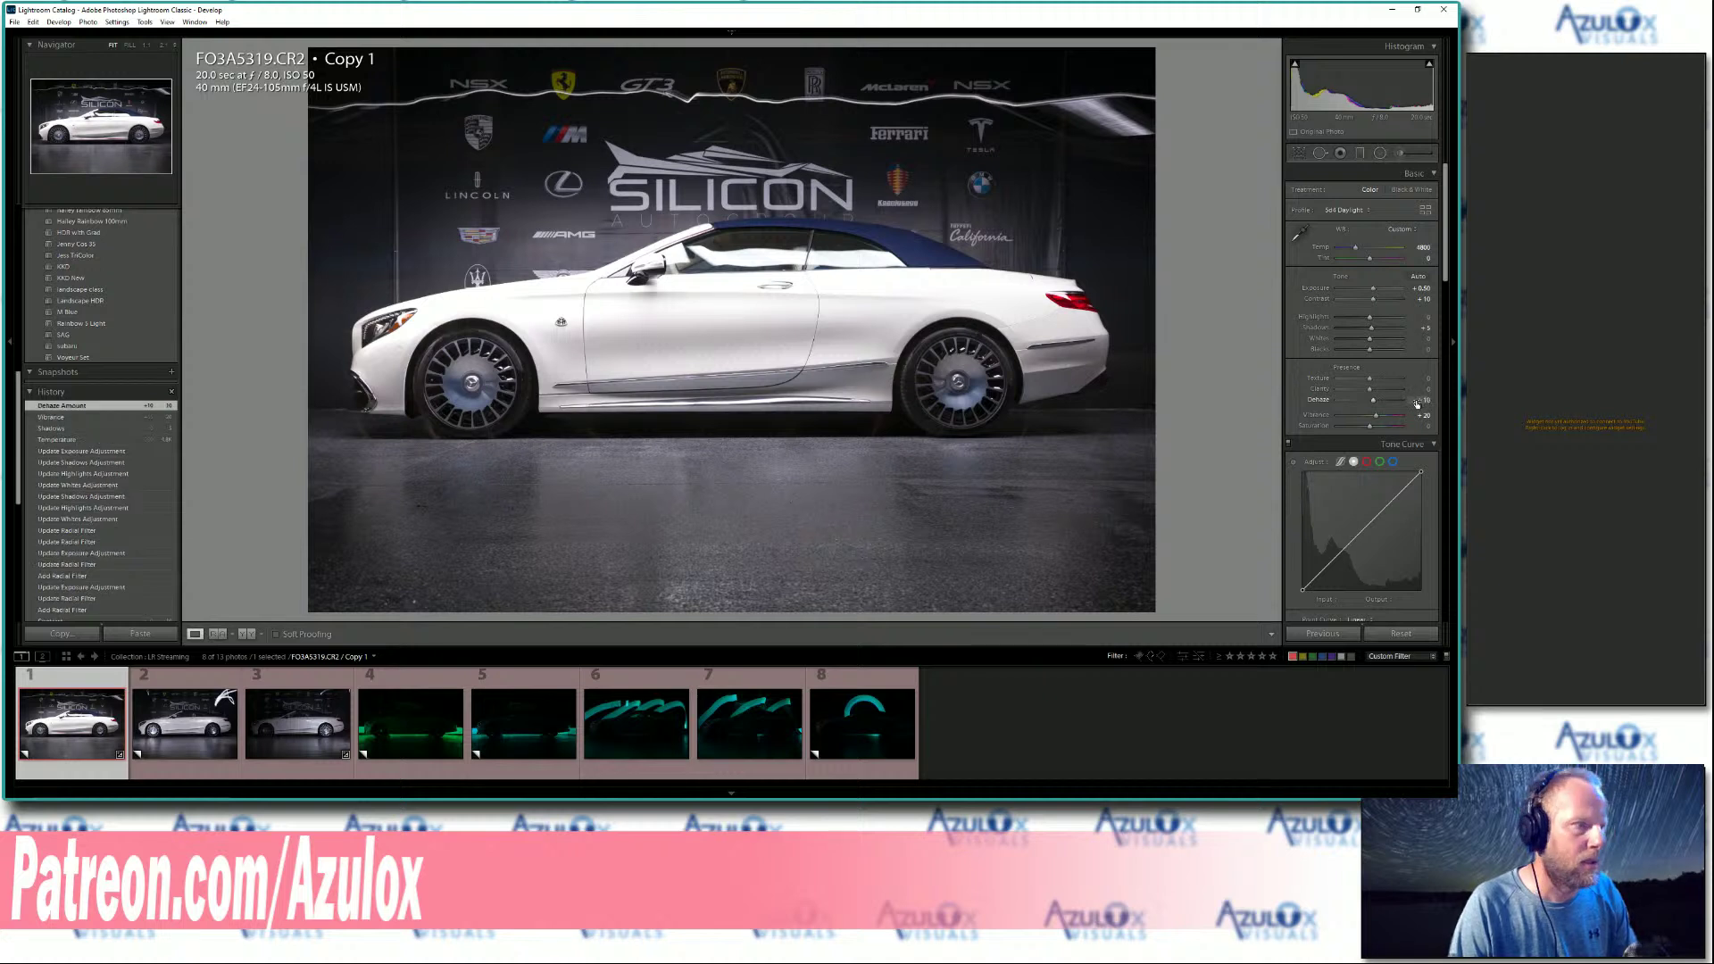
{"action": "left_click", "coordinate": [1420, 400]}
{"action": "type", "text": "5"}
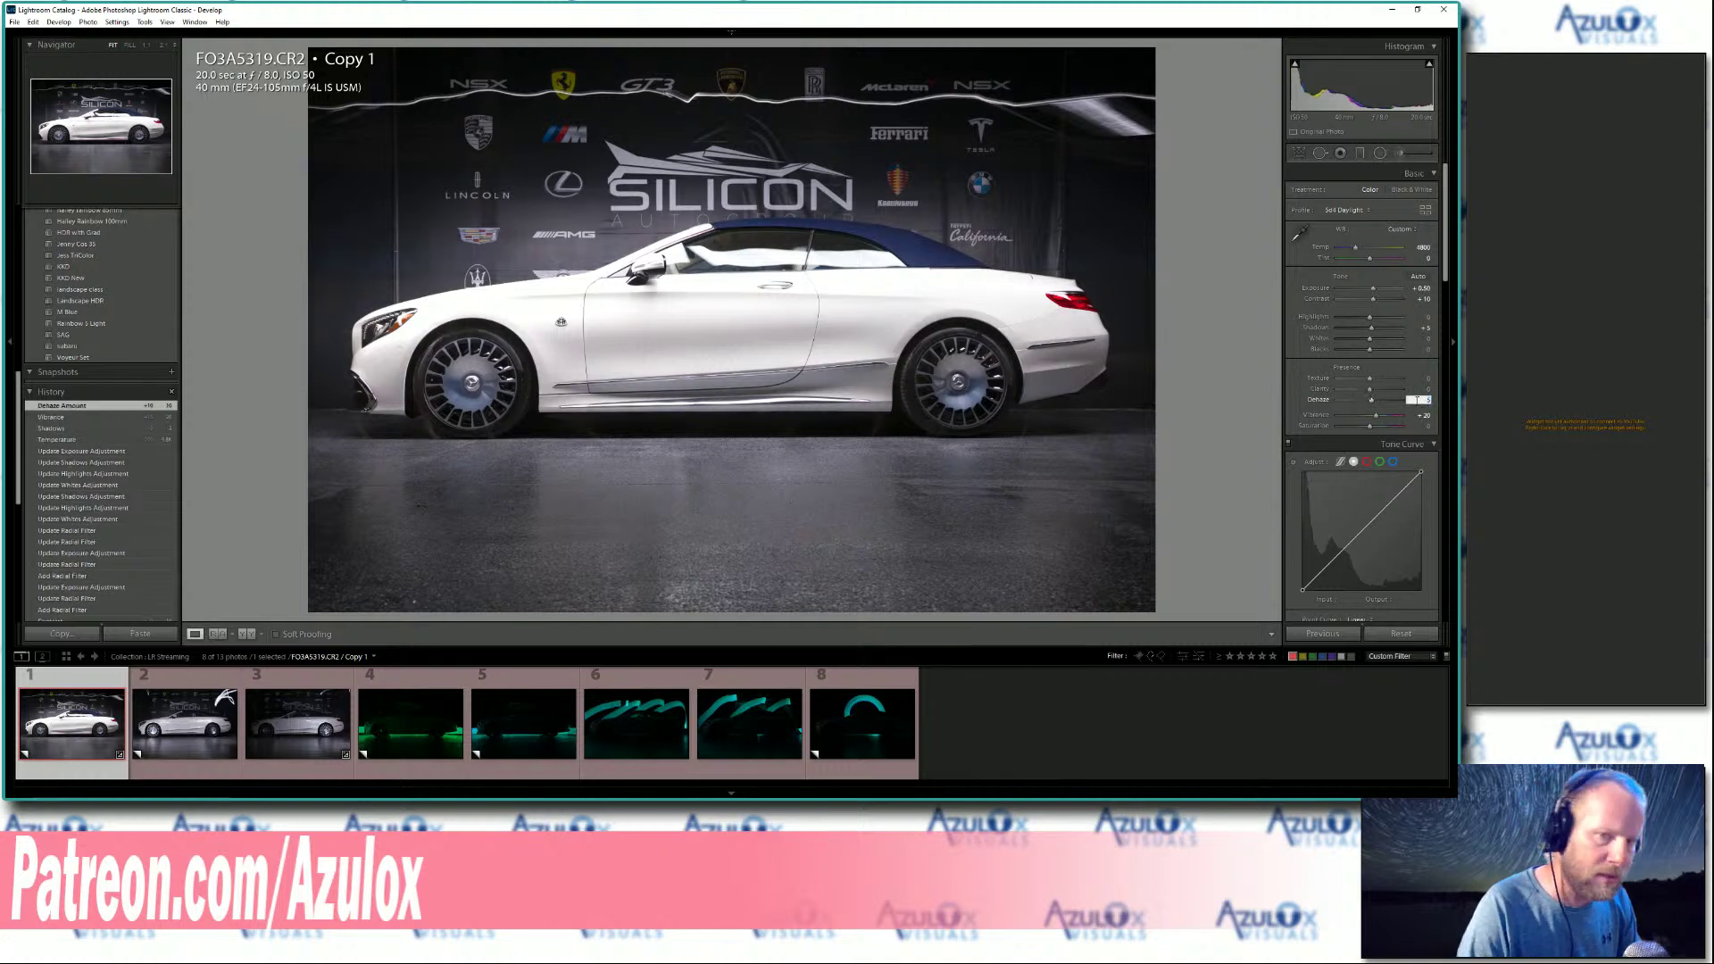
{"action": "key", "text": "Return"}
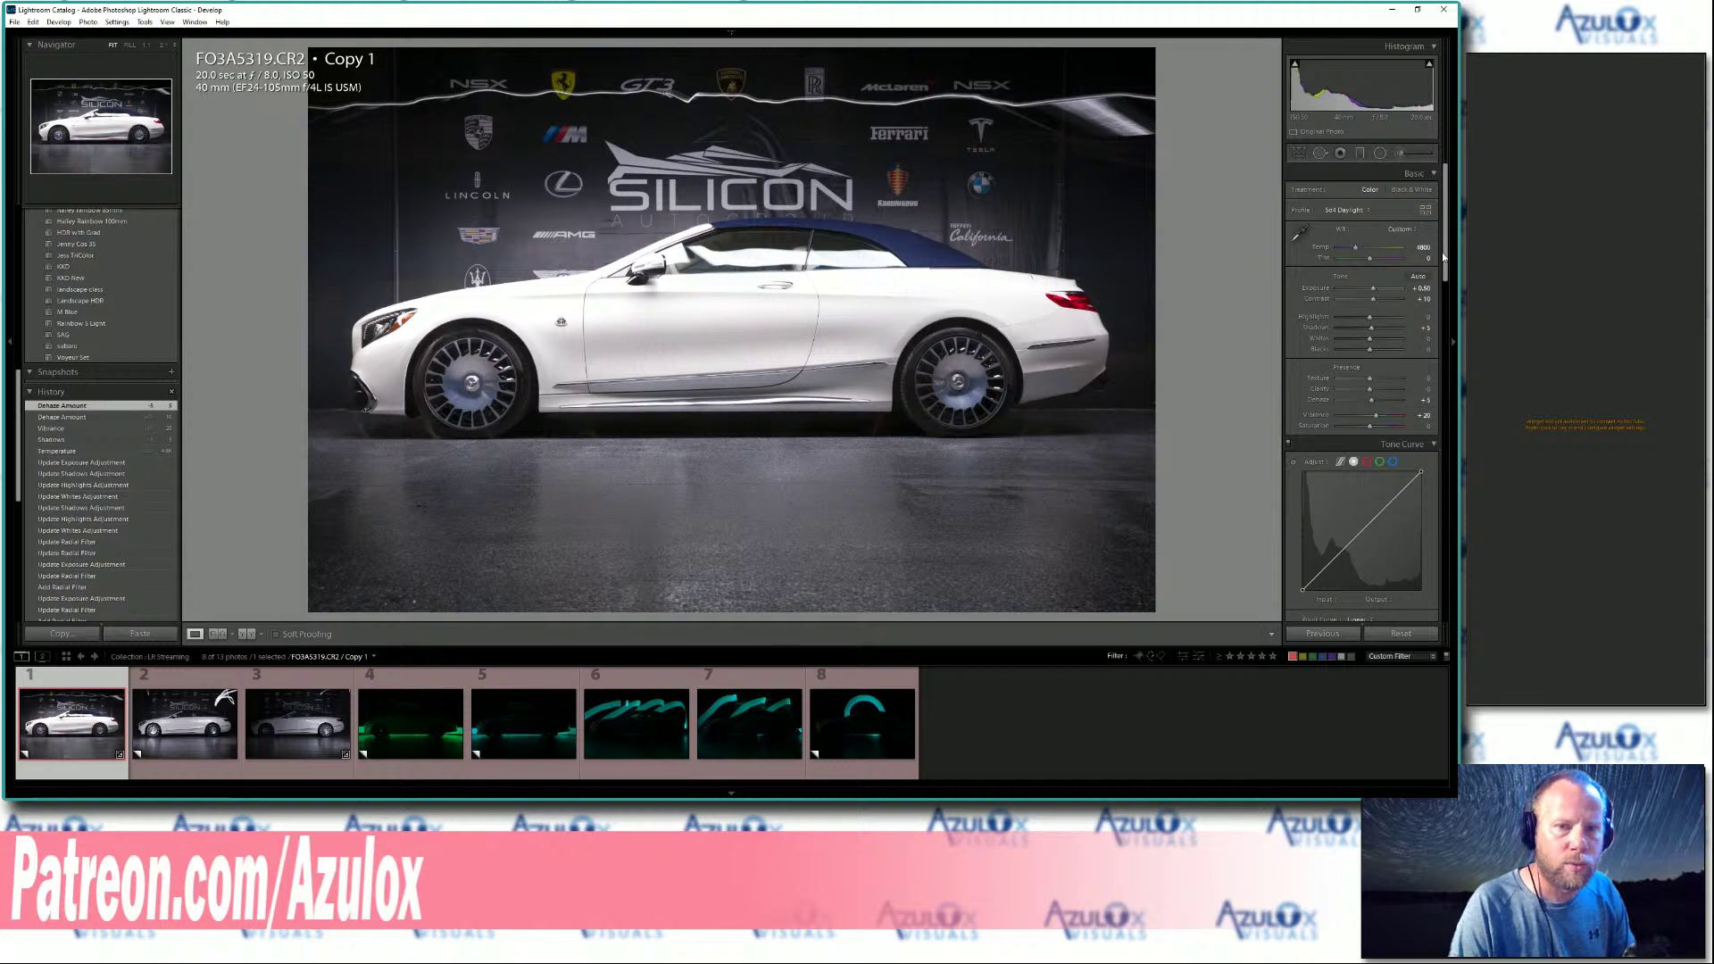
Enable the lens profile corrections for the first photo and set the profile's vignetting amount to 0.
{"action": "left_click_drag", "start_coordinate": [1442, 252], "coordinate": [1432, 482]}
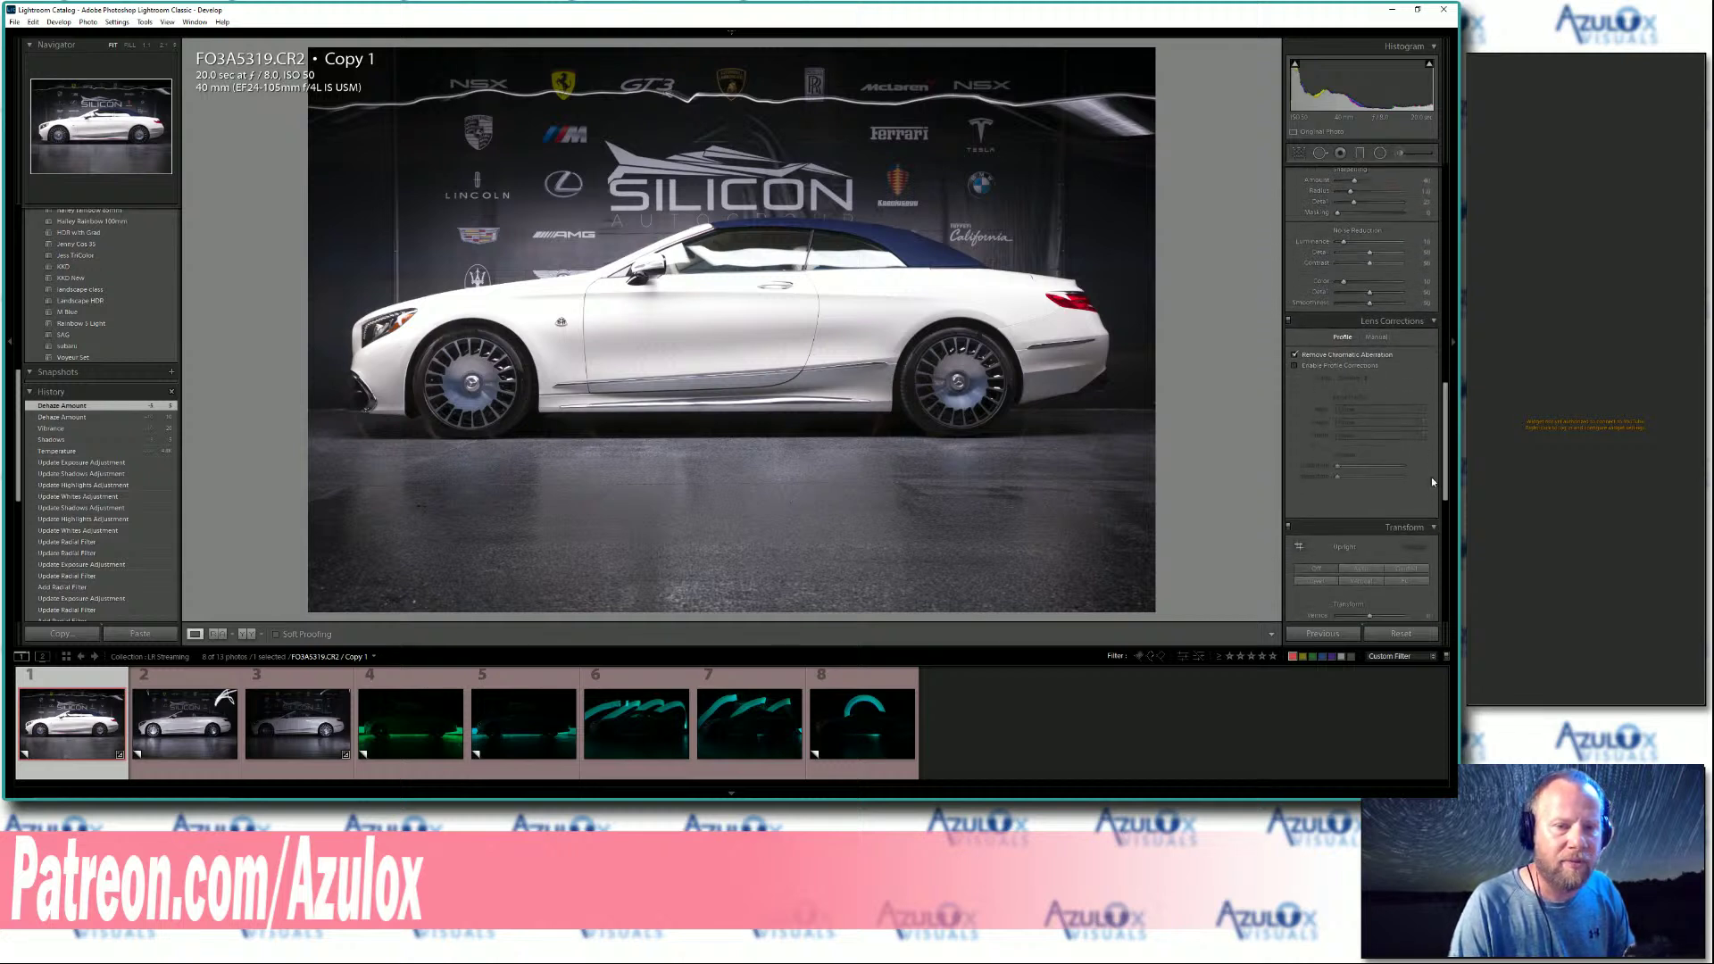
{"action": "left_click", "coordinate": [1326, 369]}
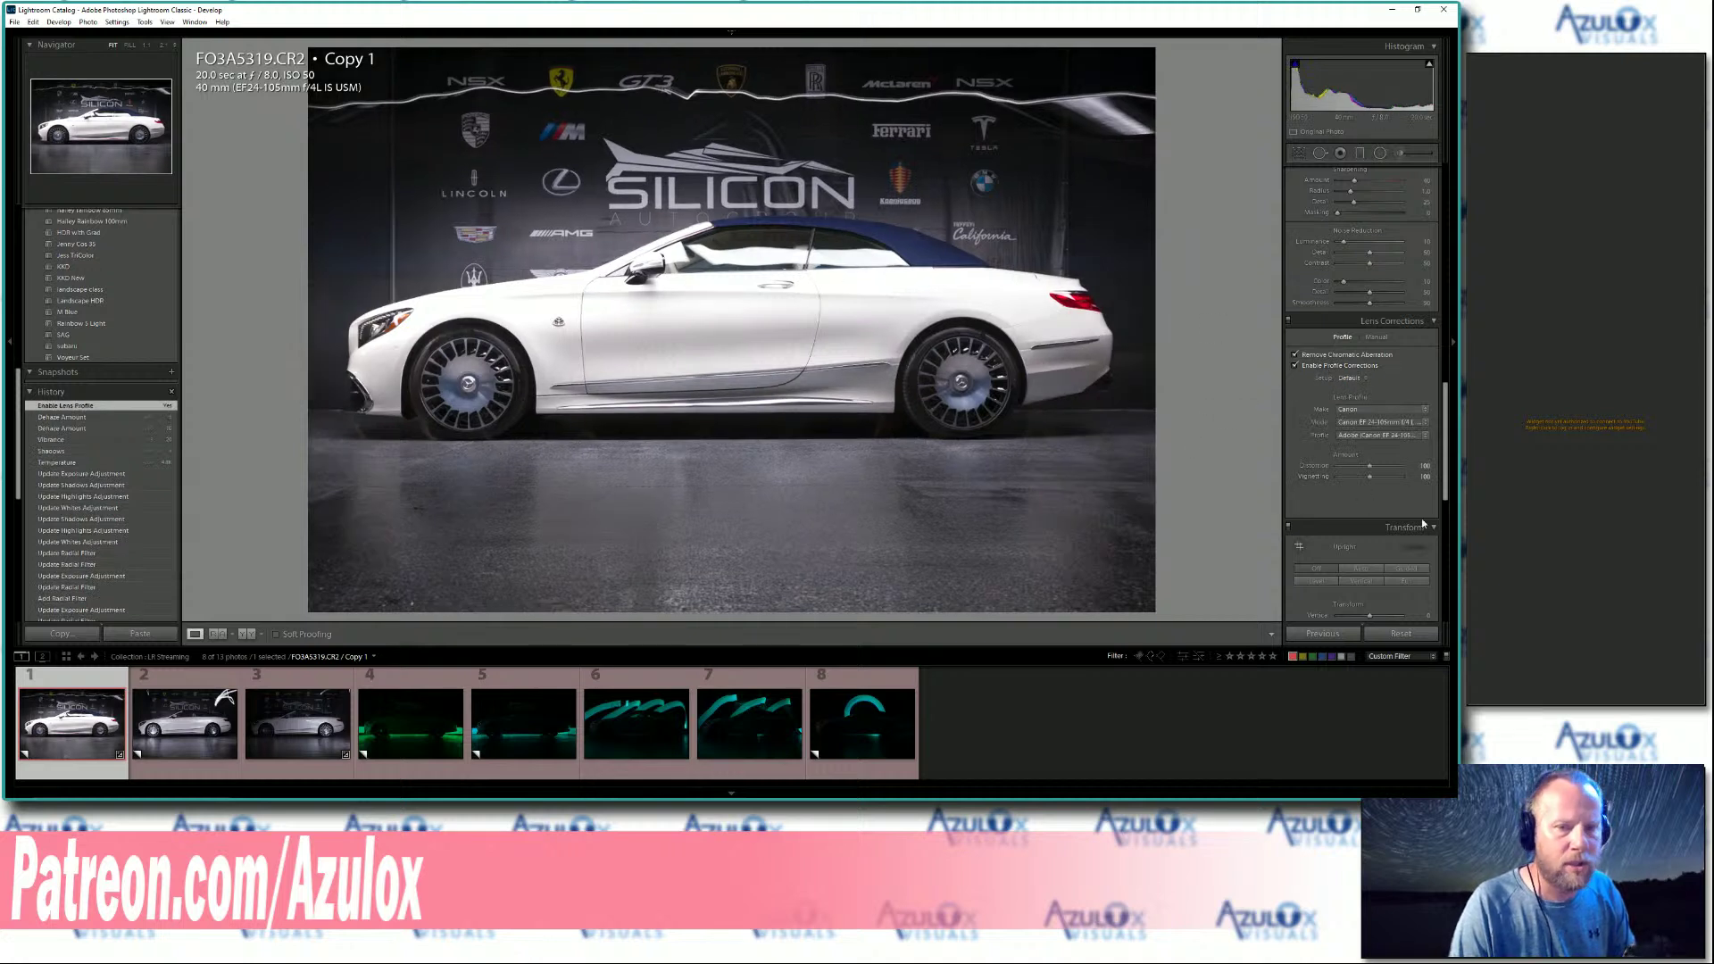
{"action": "left_click", "coordinate": [1426, 478]}
{"action": "type", "text": "0"}
{"action": "key", "text": "Return"}
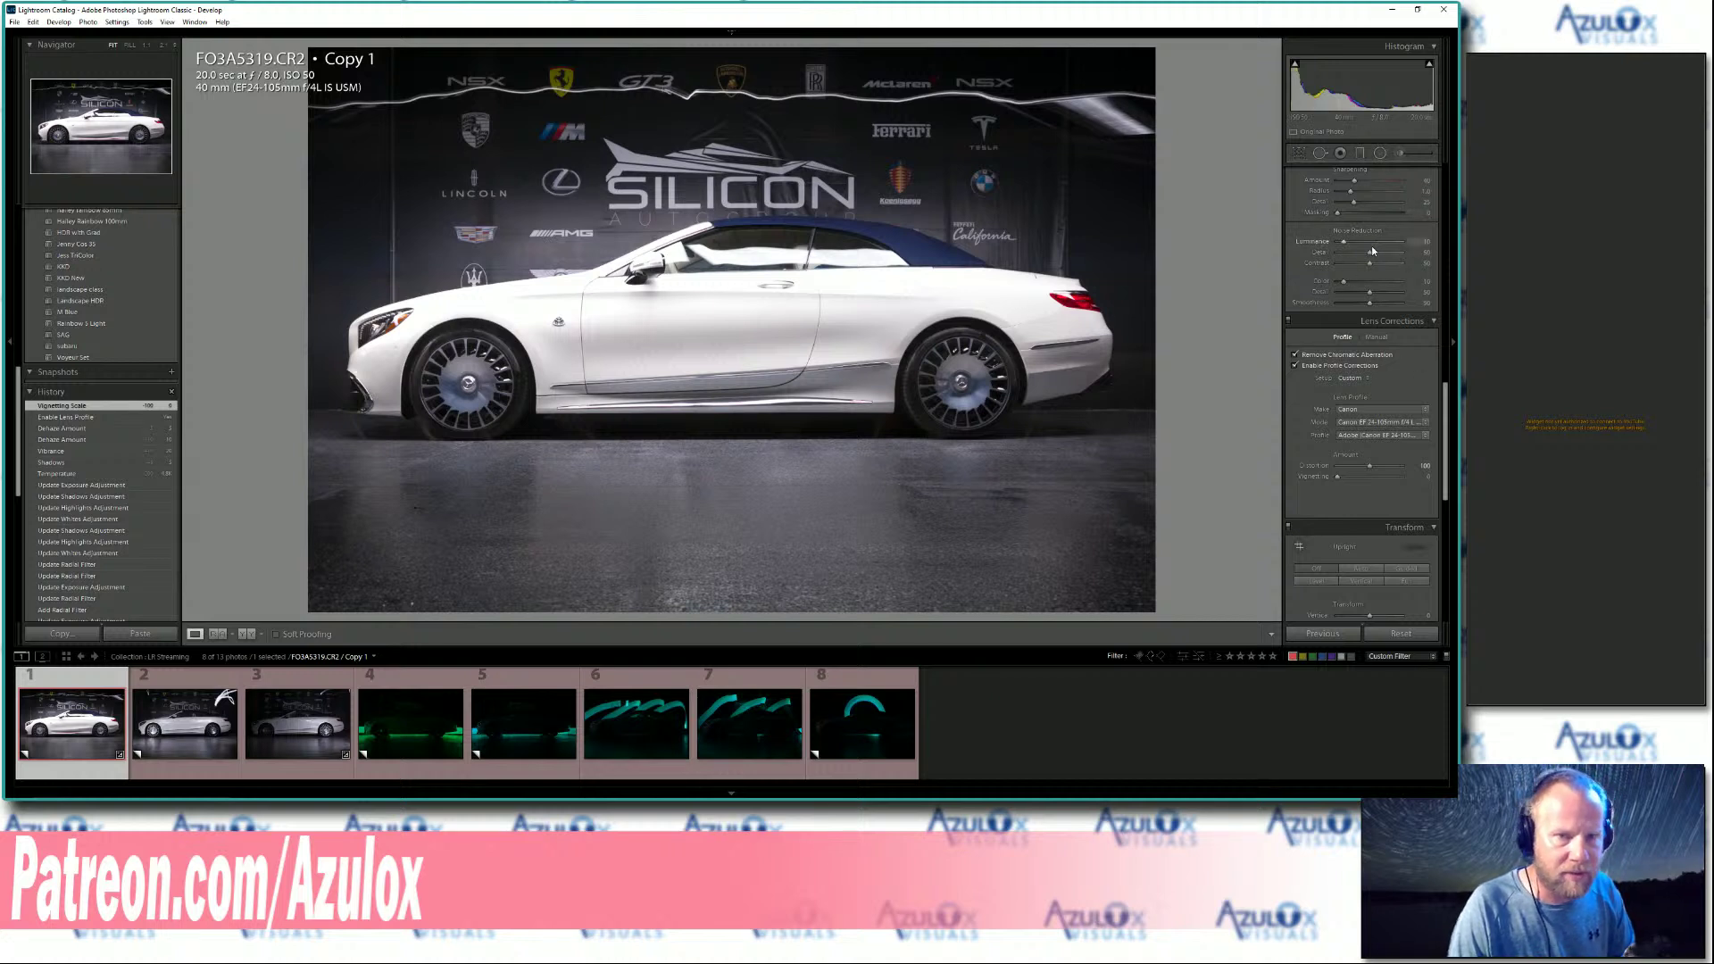
Check the mask of the radial filter over the car's rear with its inversion off and on, and close the radial filter tool.
{"action": "left_click_drag", "start_coordinate": [1447, 397], "coordinate": [1441, 520]}
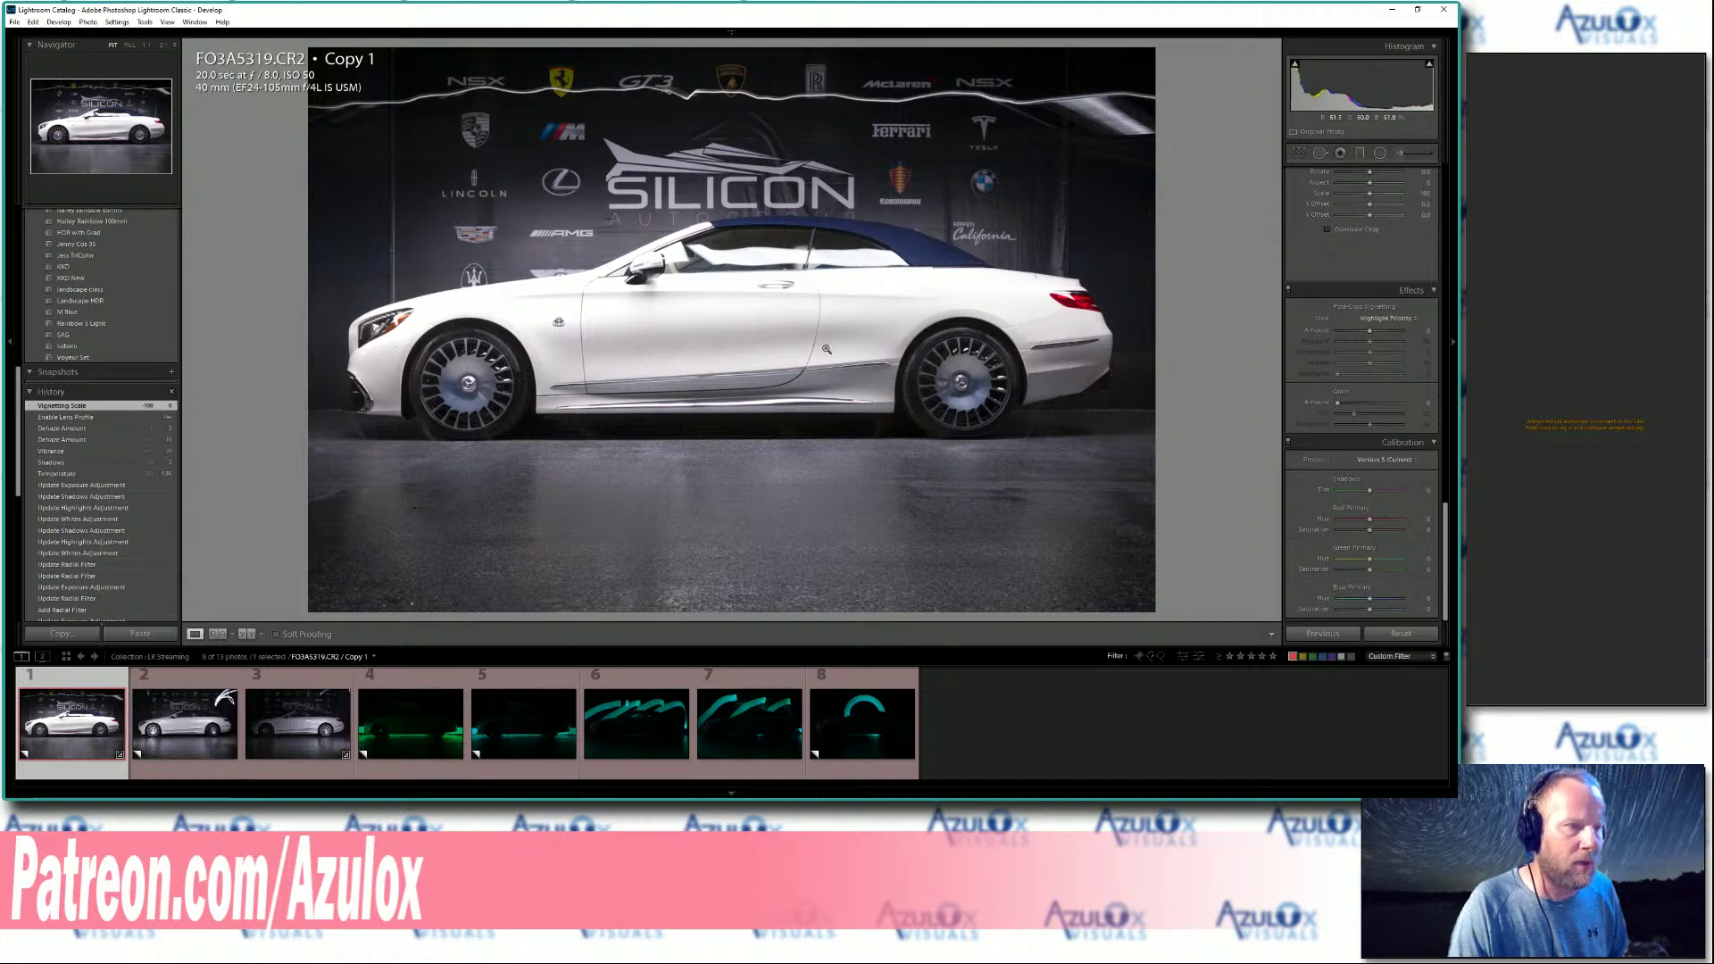
{"action": "left_click_drag", "start_coordinate": [1446, 555], "coordinate": [1446, 215]}
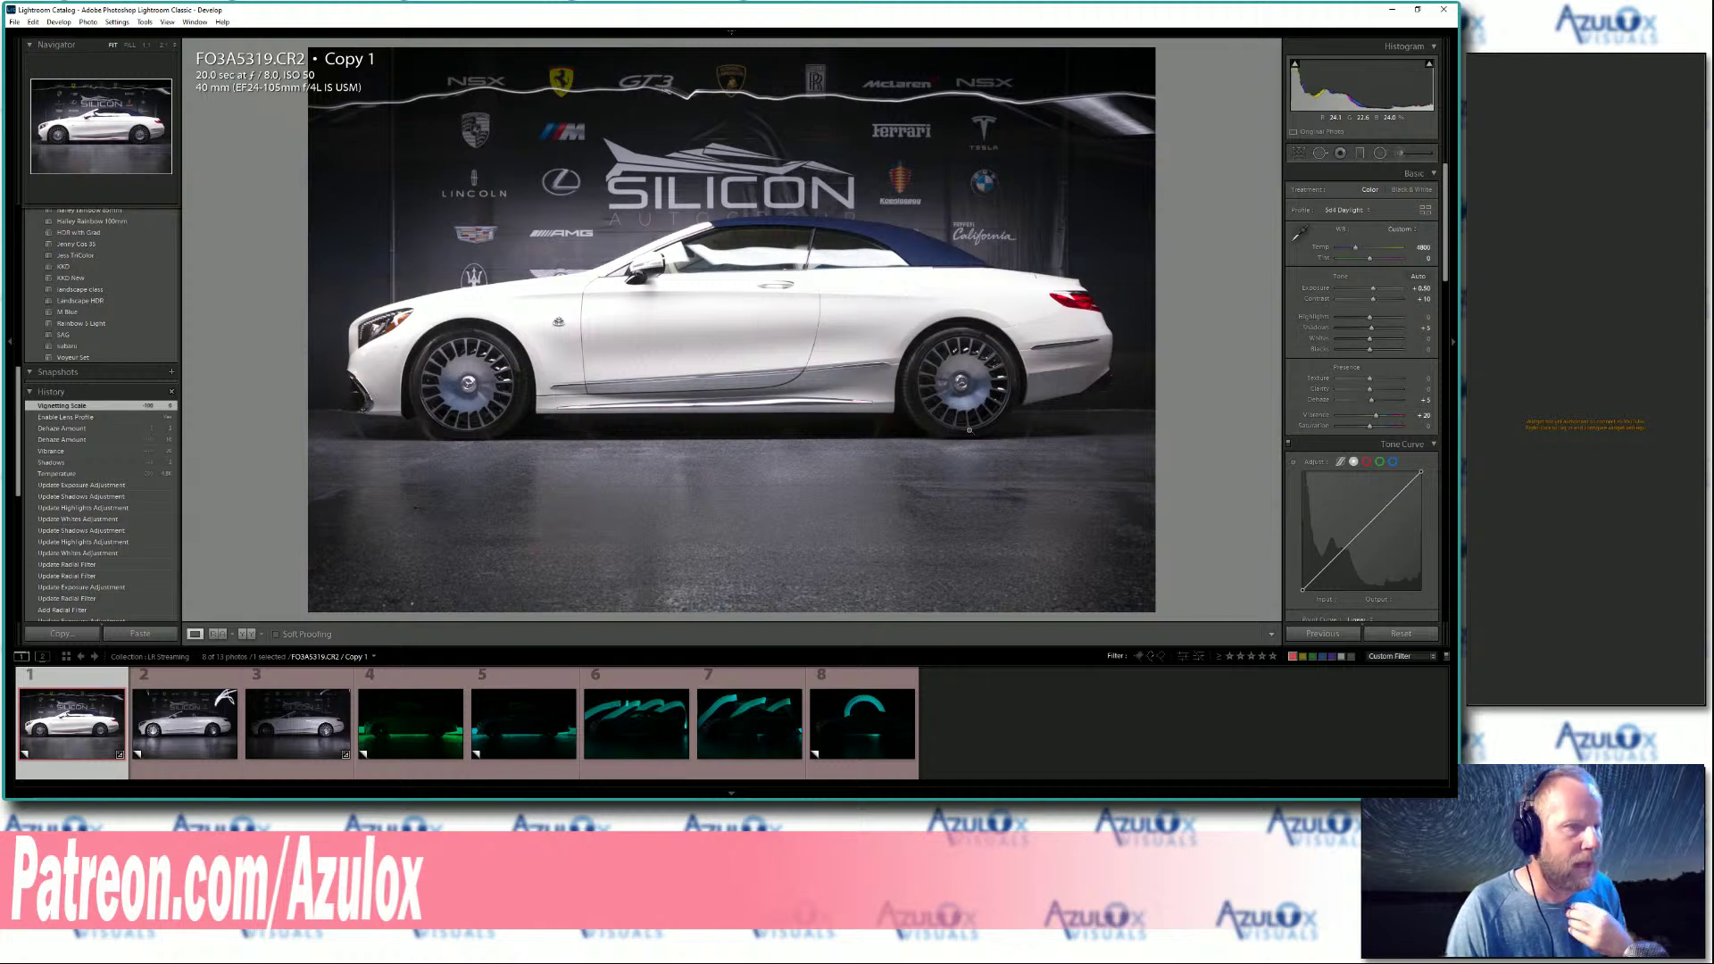
{"action": "left_click", "coordinate": [1380, 152]}
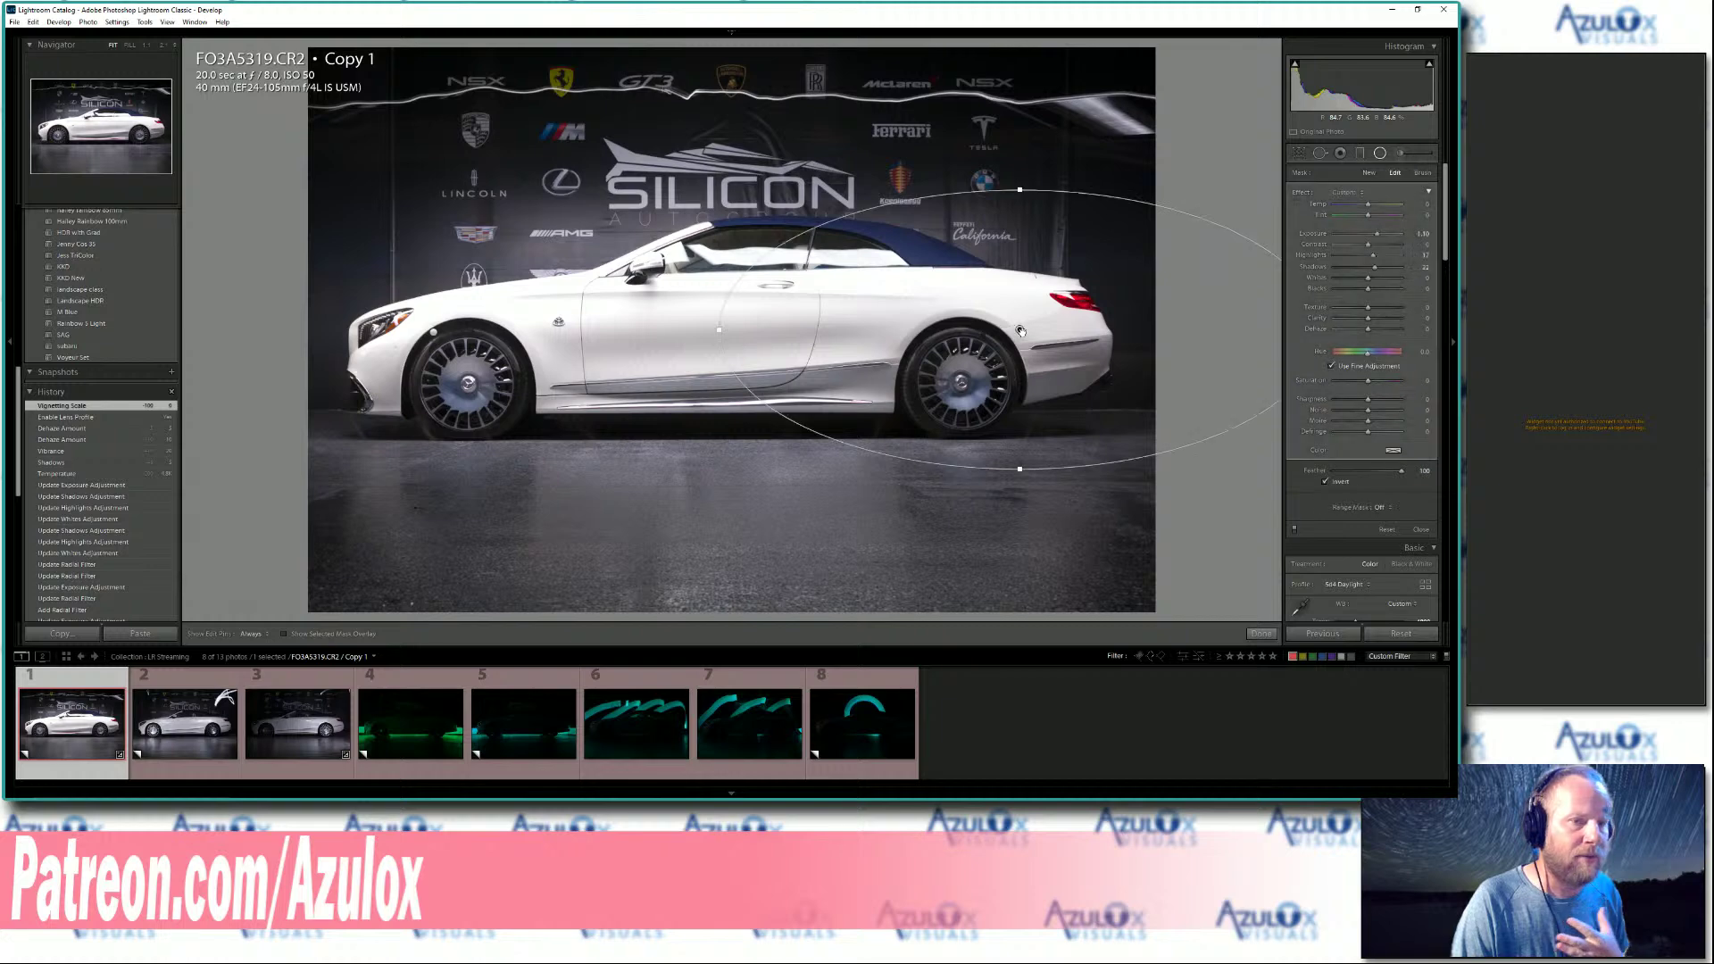
{"action": "mouse_move", "coordinate": [1021, 330]}
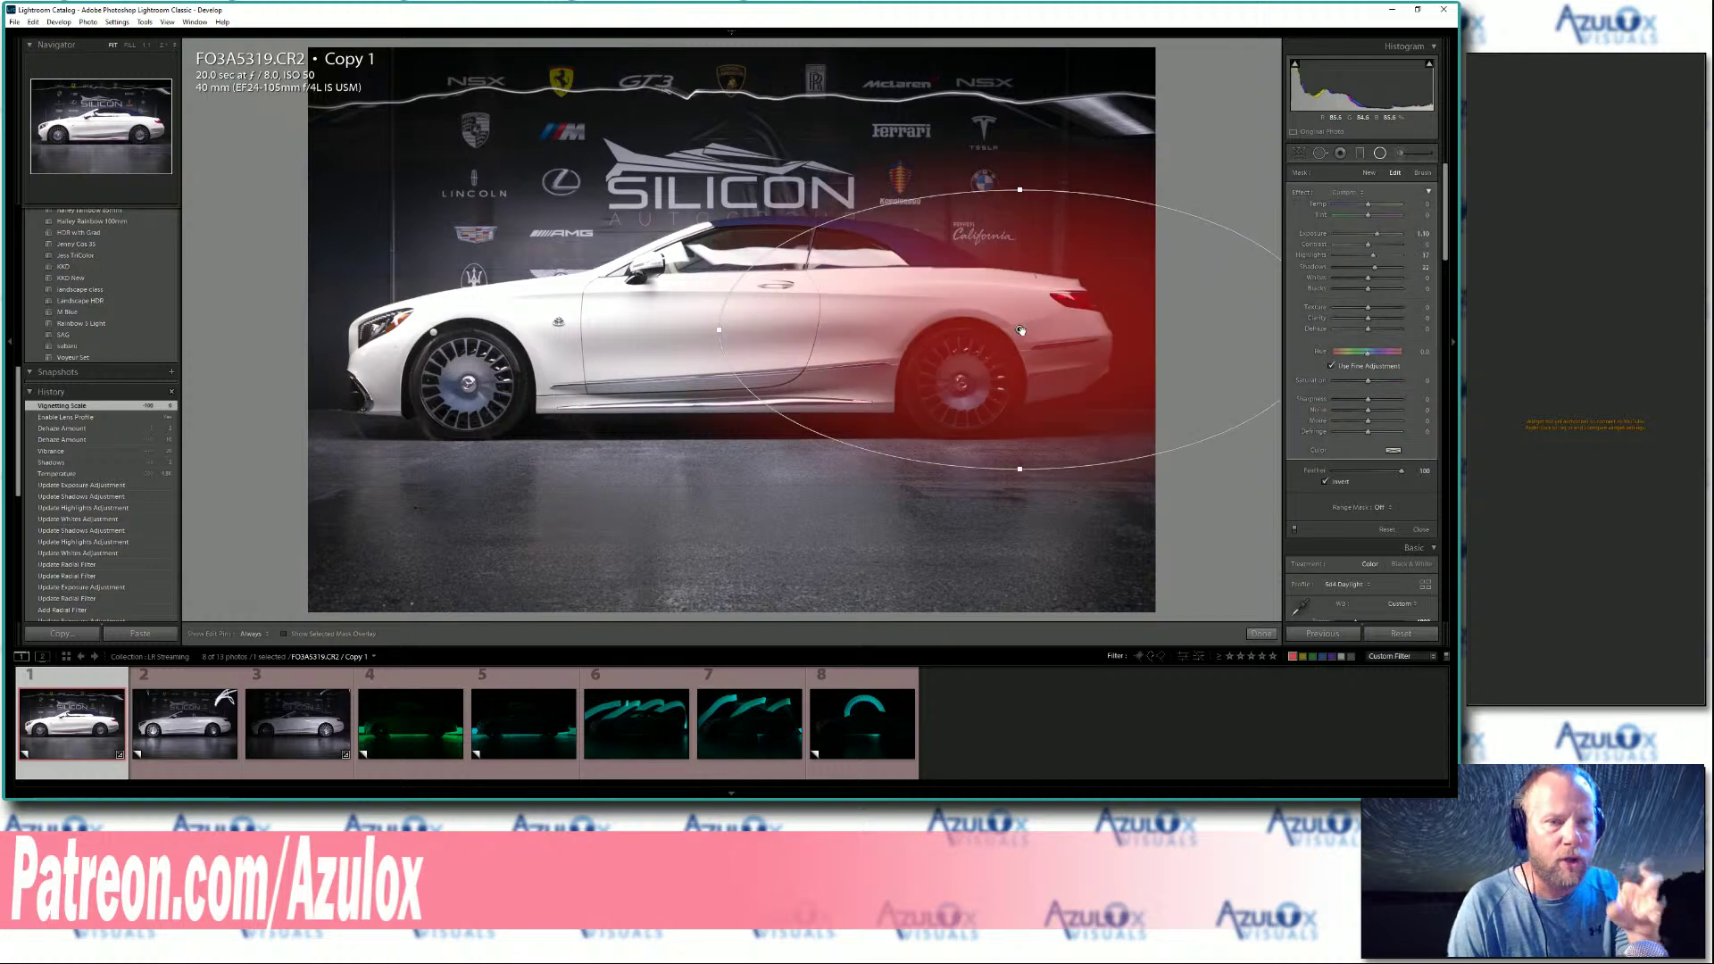
{"action": "left_click", "coordinate": [1335, 485]}
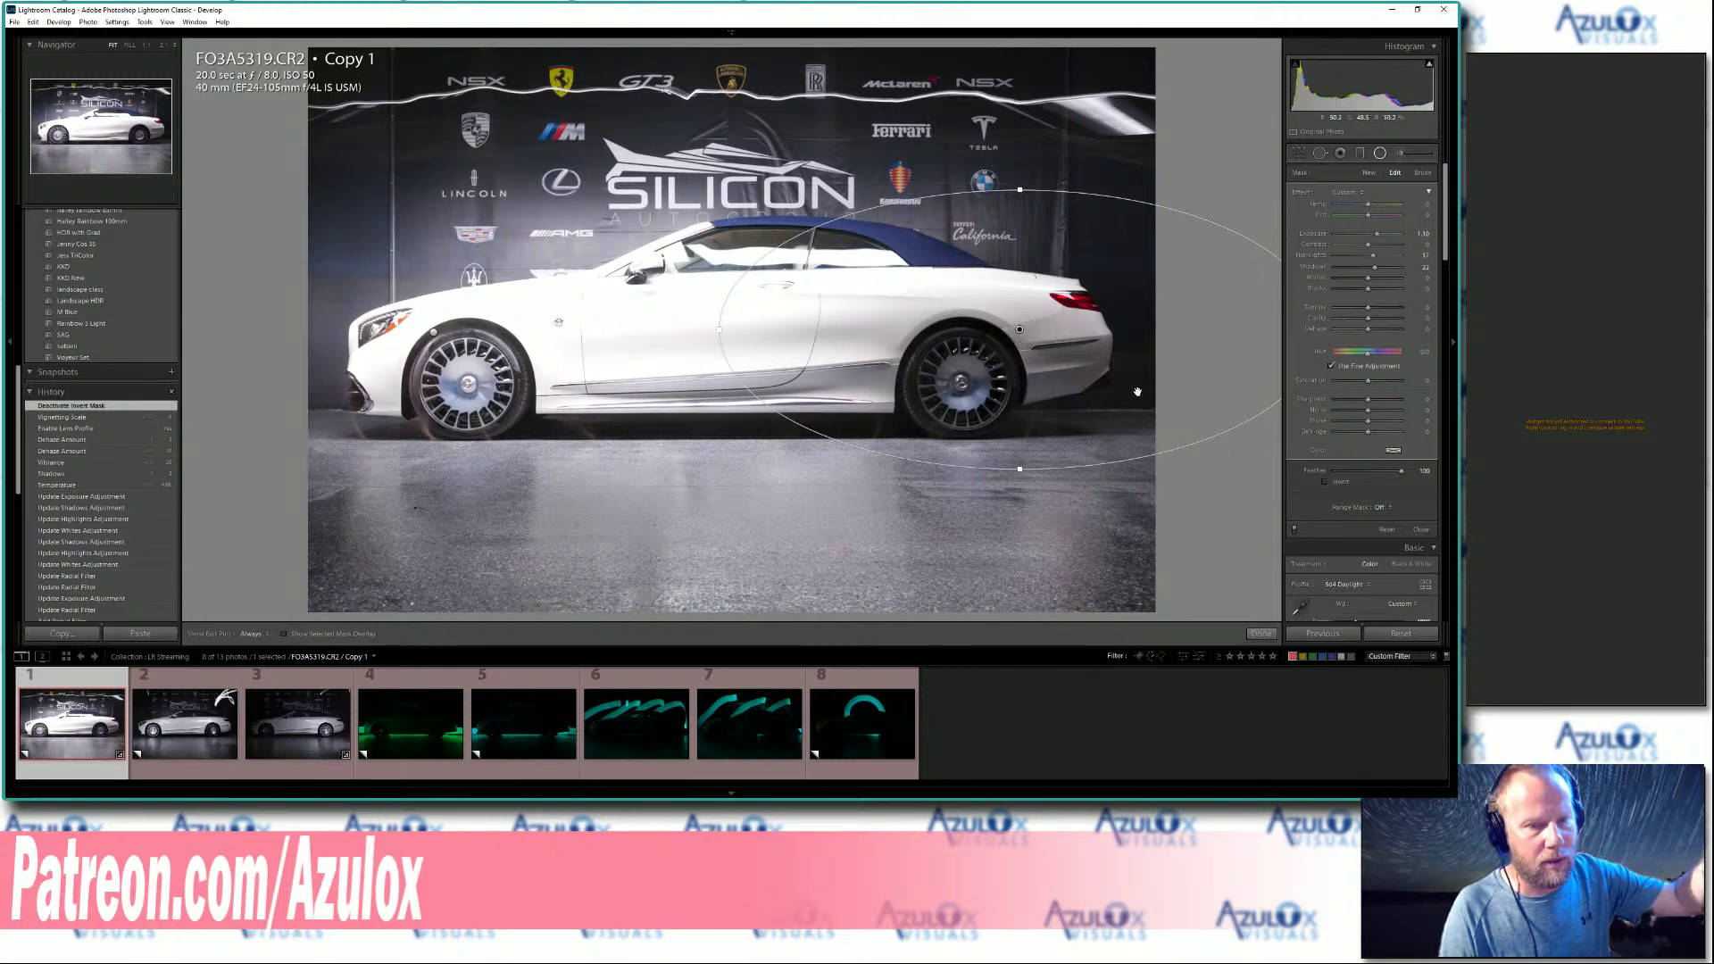
{"action": "left_click", "coordinate": [1325, 482]}
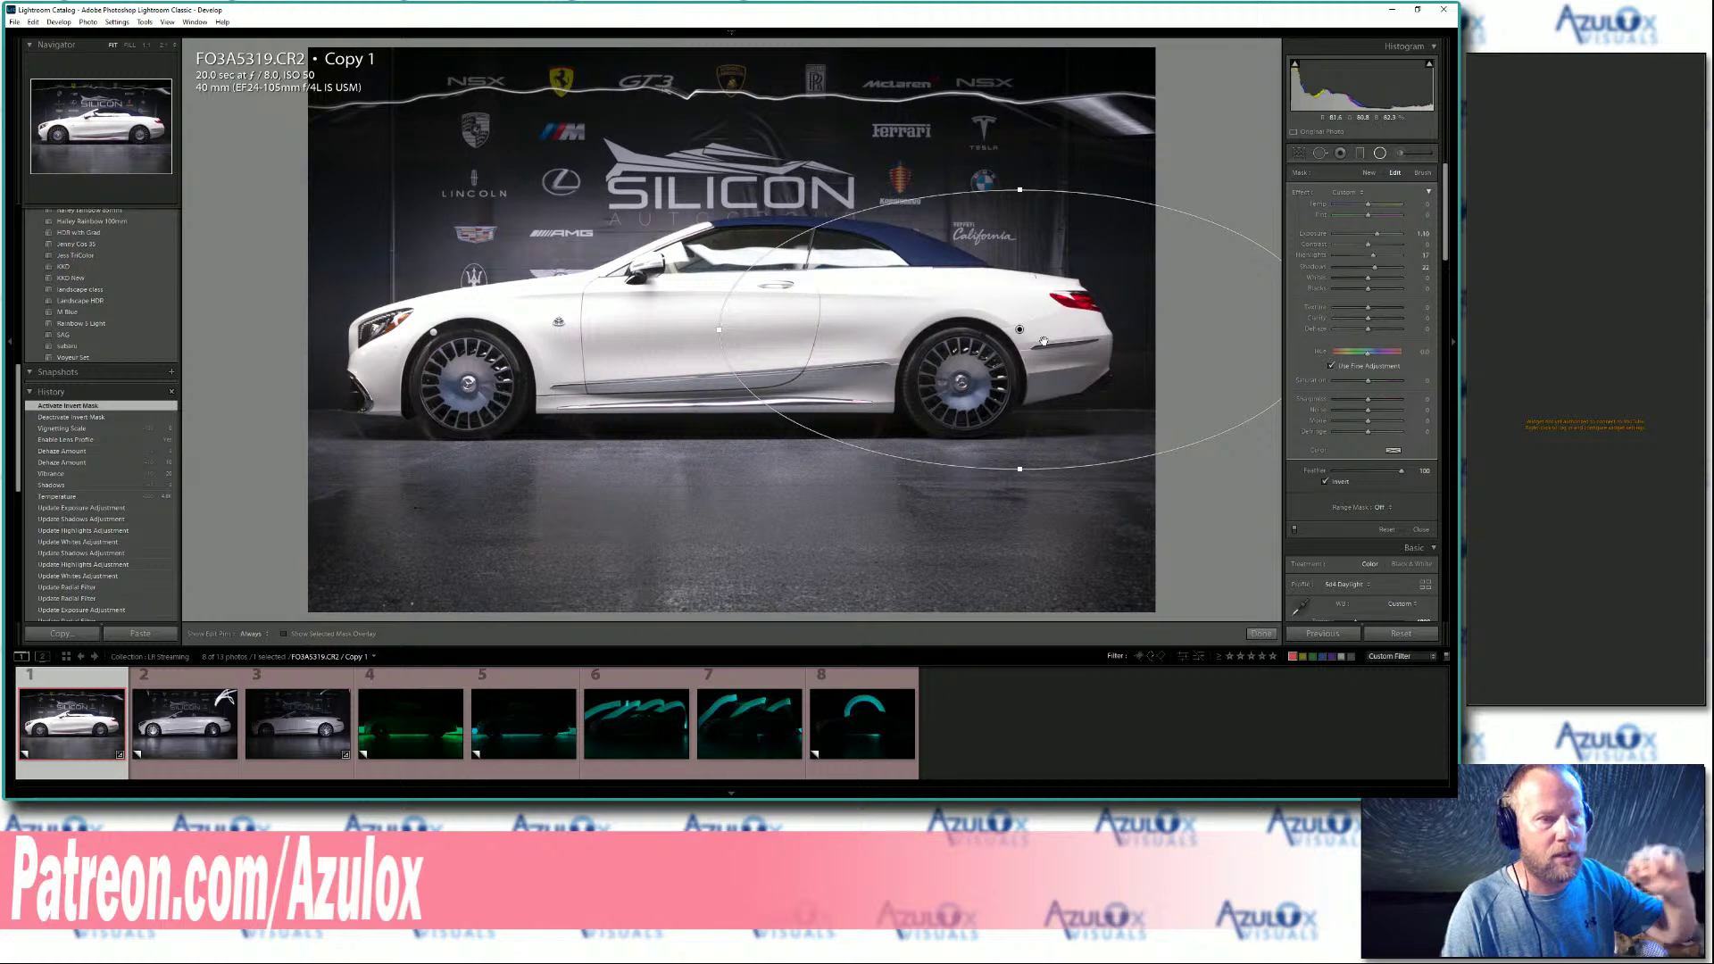
{"action": "left_click", "coordinate": [1020, 331]}
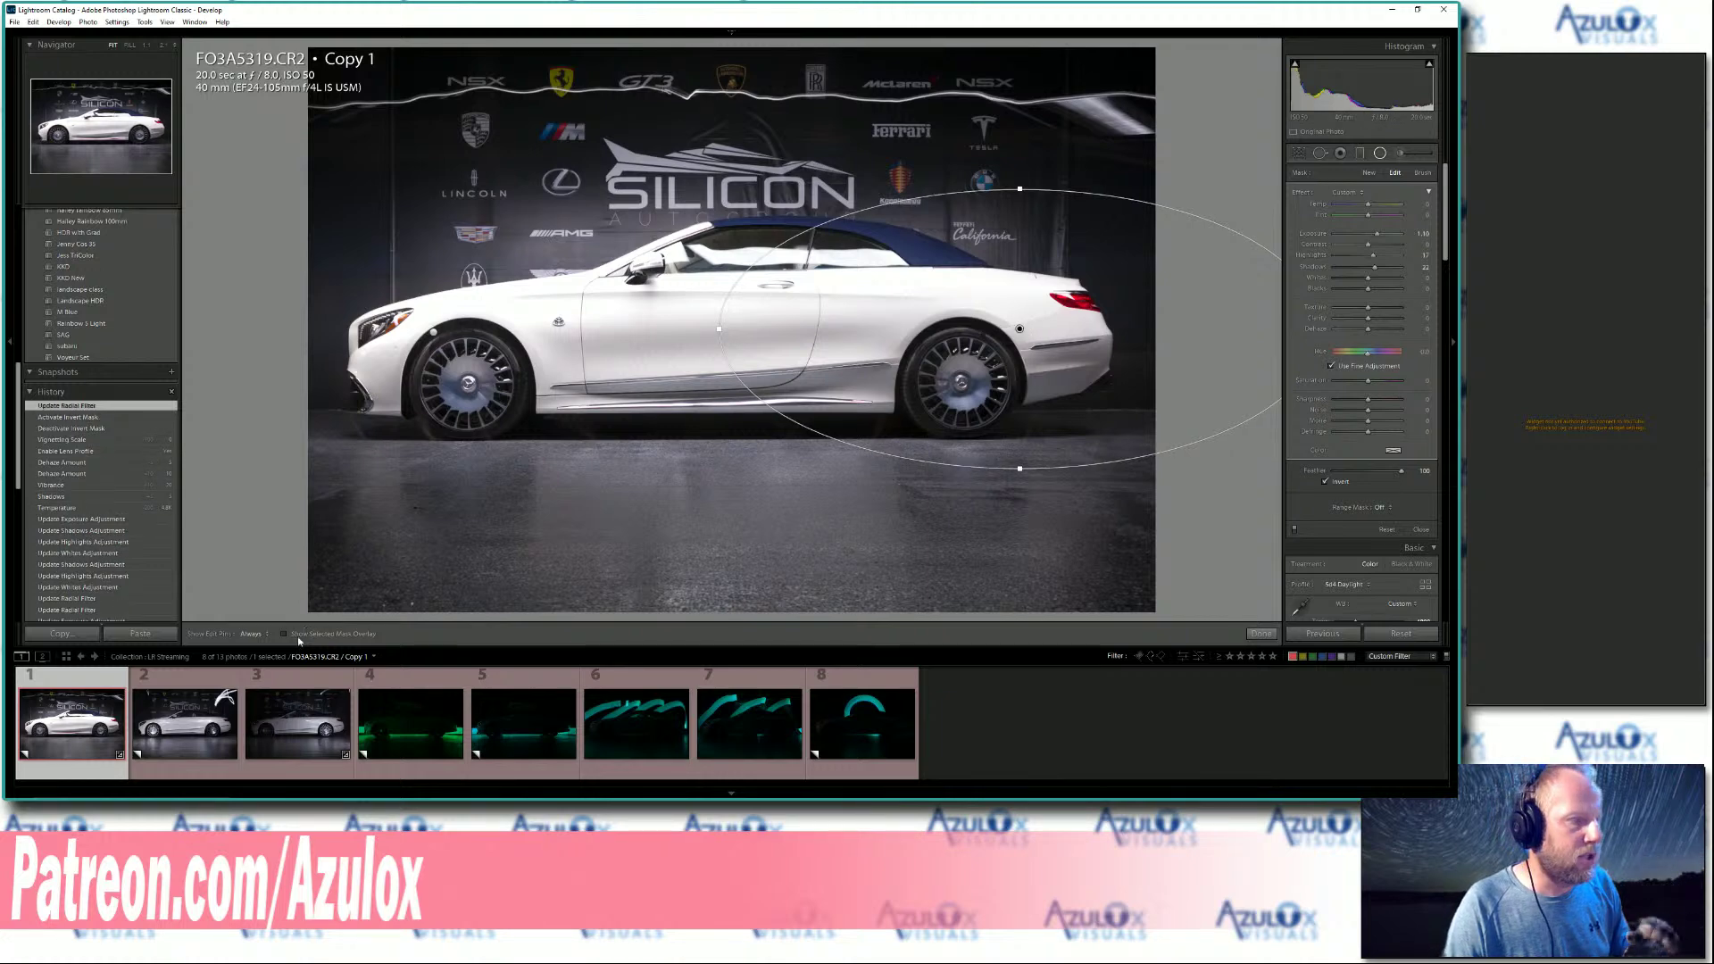
{"action": "left_click", "coordinate": [294, 634]}
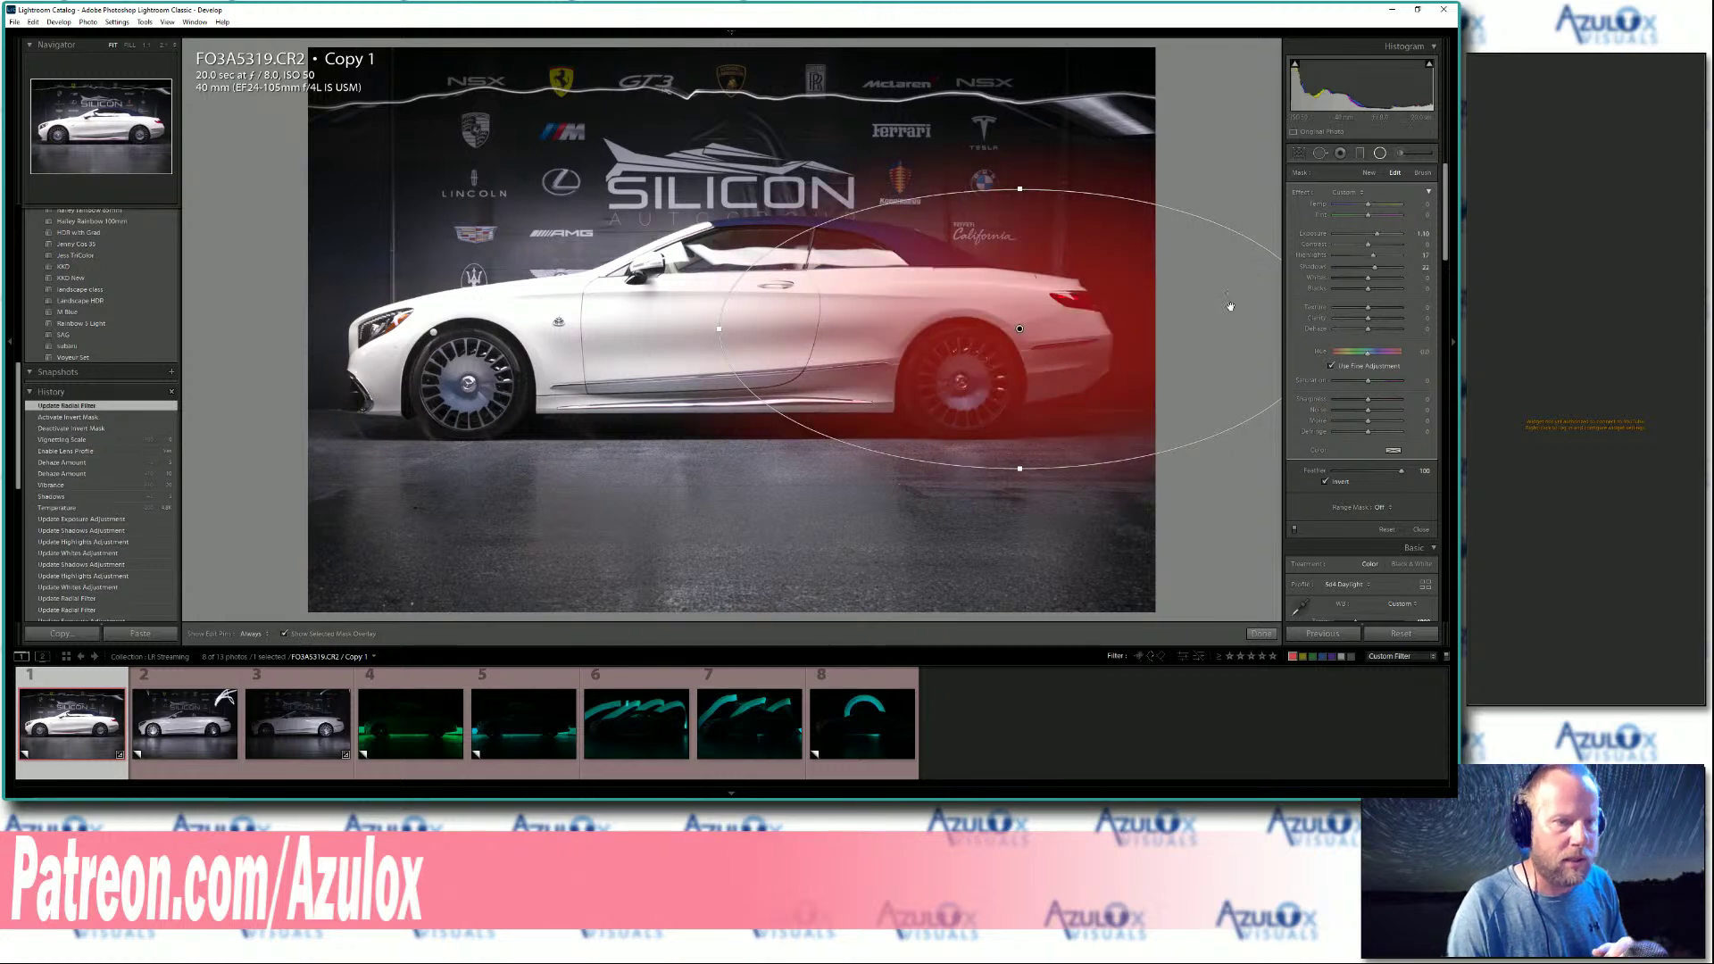
{"action": "left_click", "coordinate": [1334, 483]}
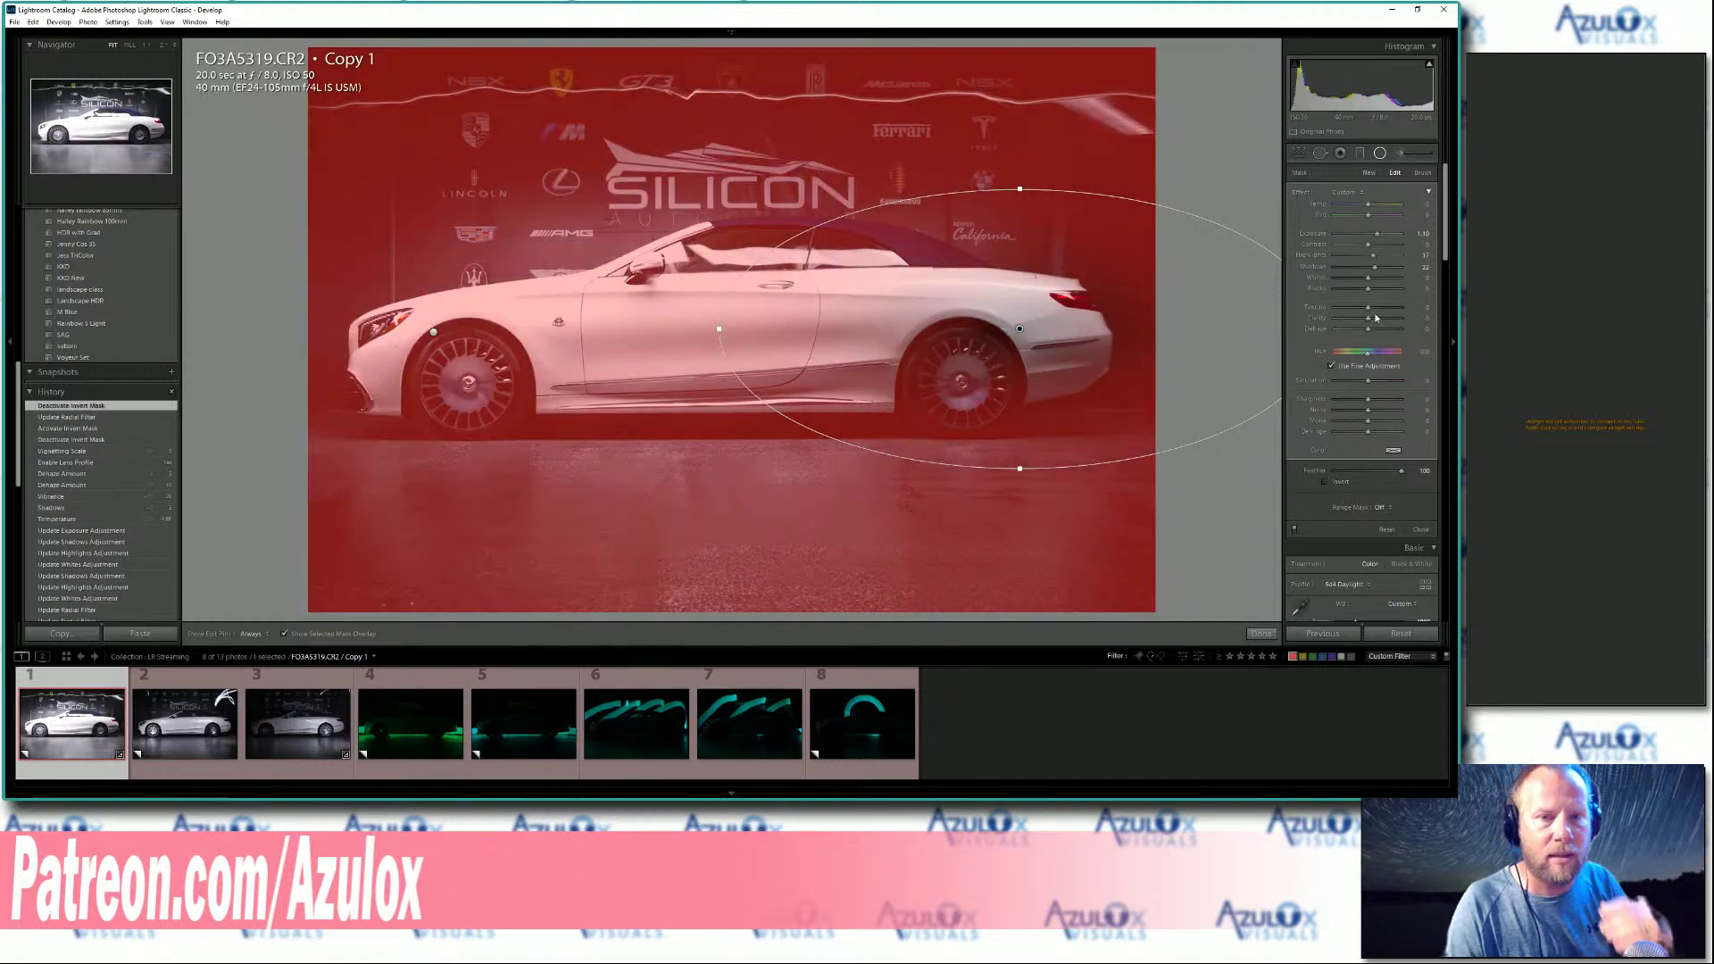
{"action": "left_click", "coordinate": [1325, 482]}
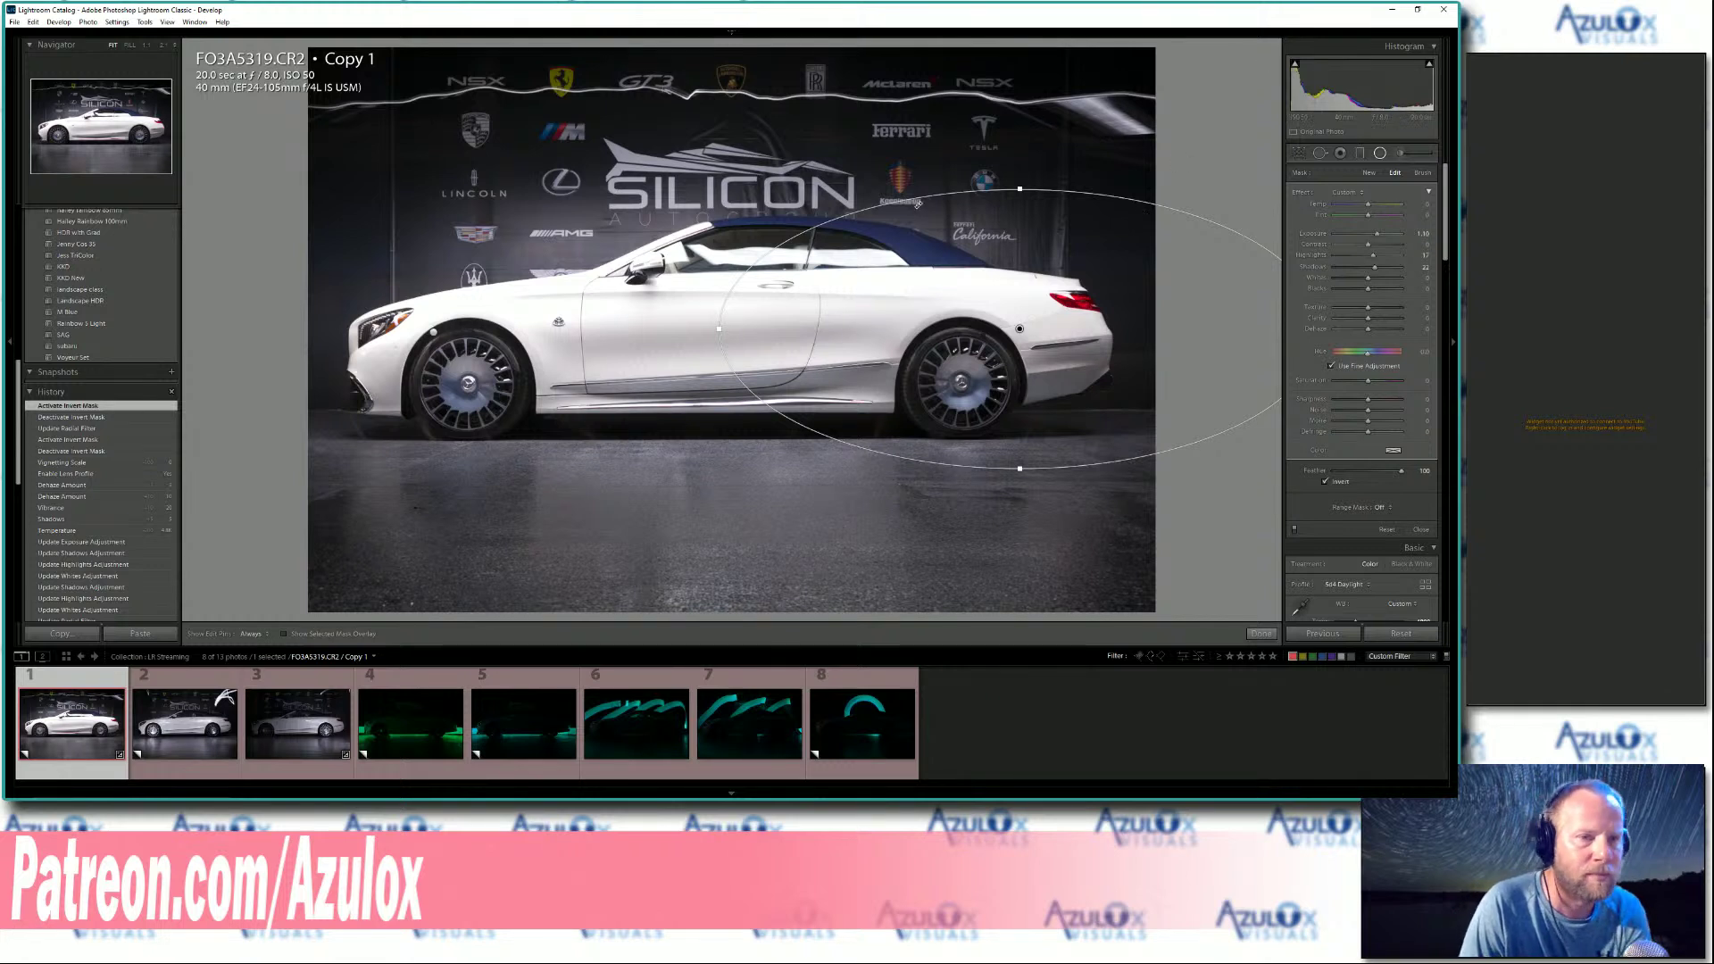
{"action": "left_click", "coordinate": [1260, 633]}
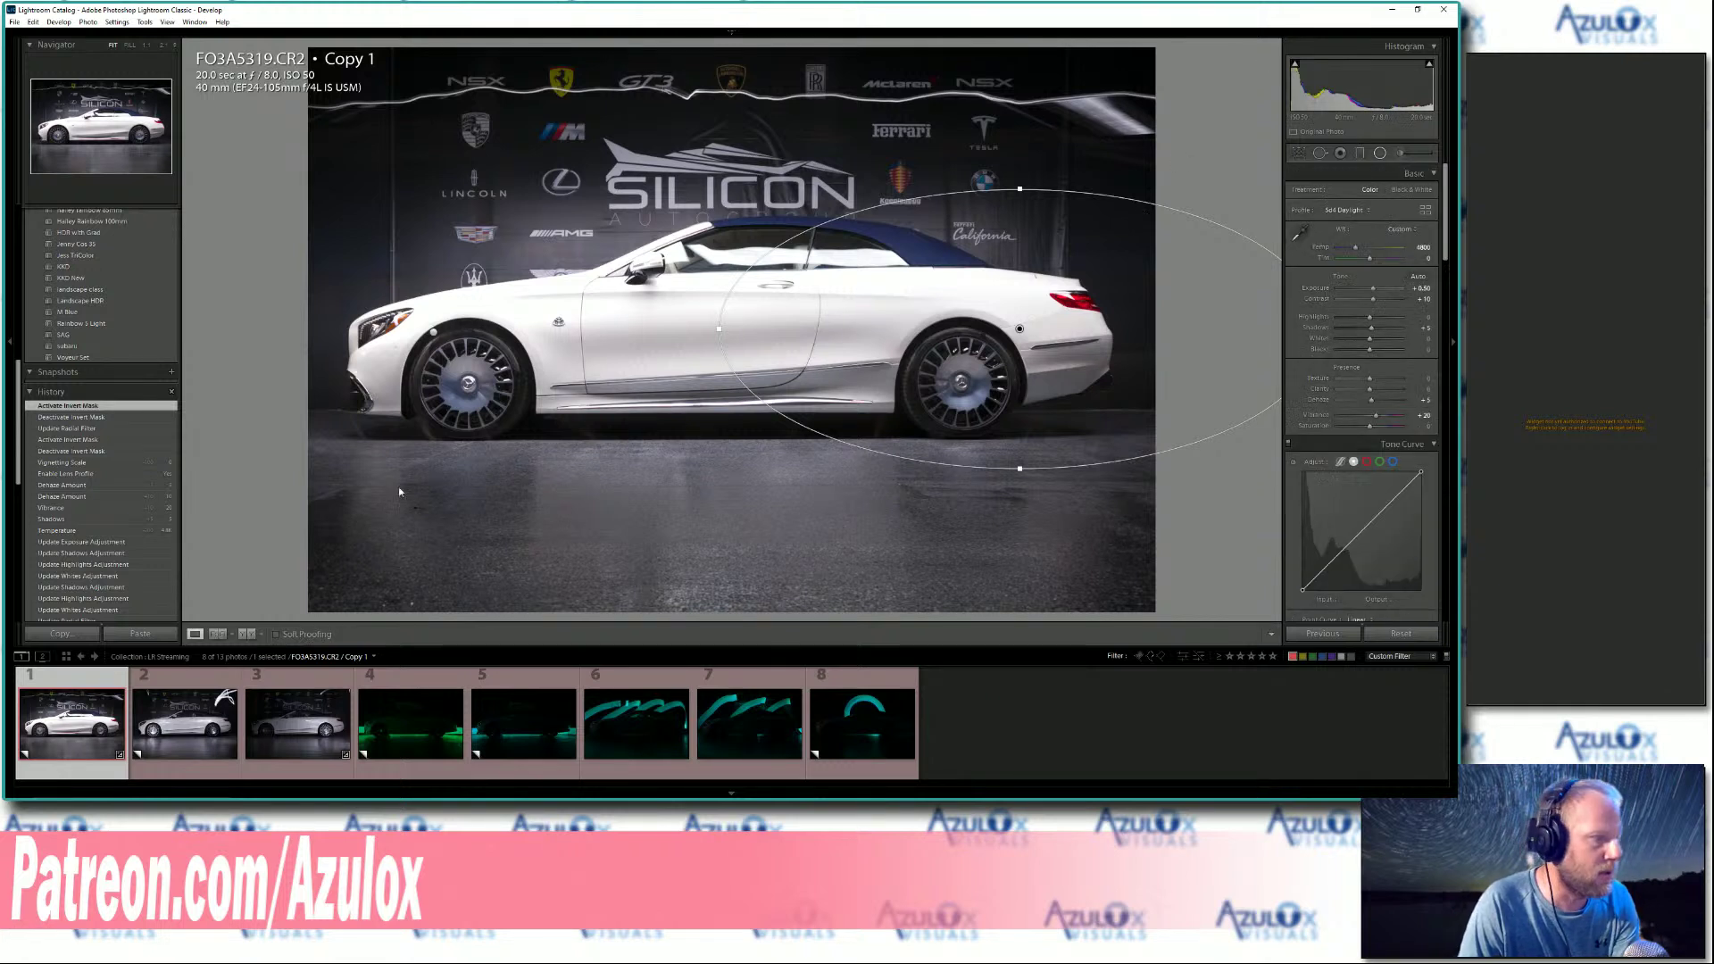
Rate the first photo one star, and enable lens profile corrections on the second photo with the vignetting amount at 0.
{"action": "key", "text": "1"}
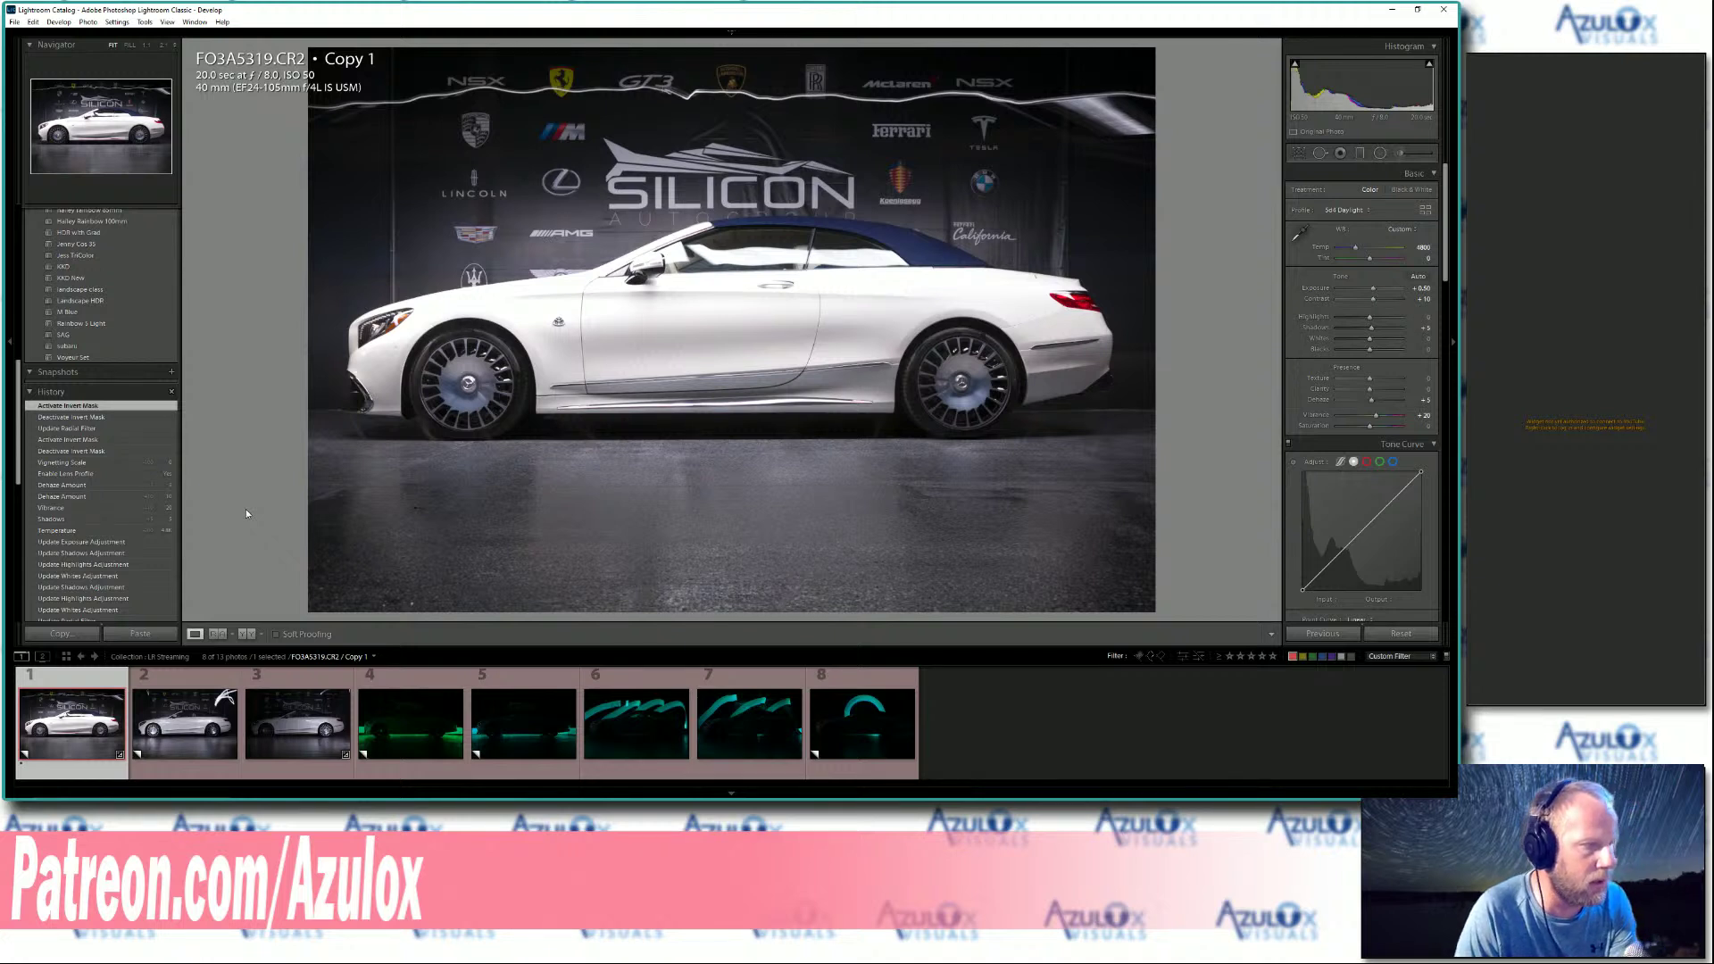
{"action": "left_click", "coordinate": [150, 744]}
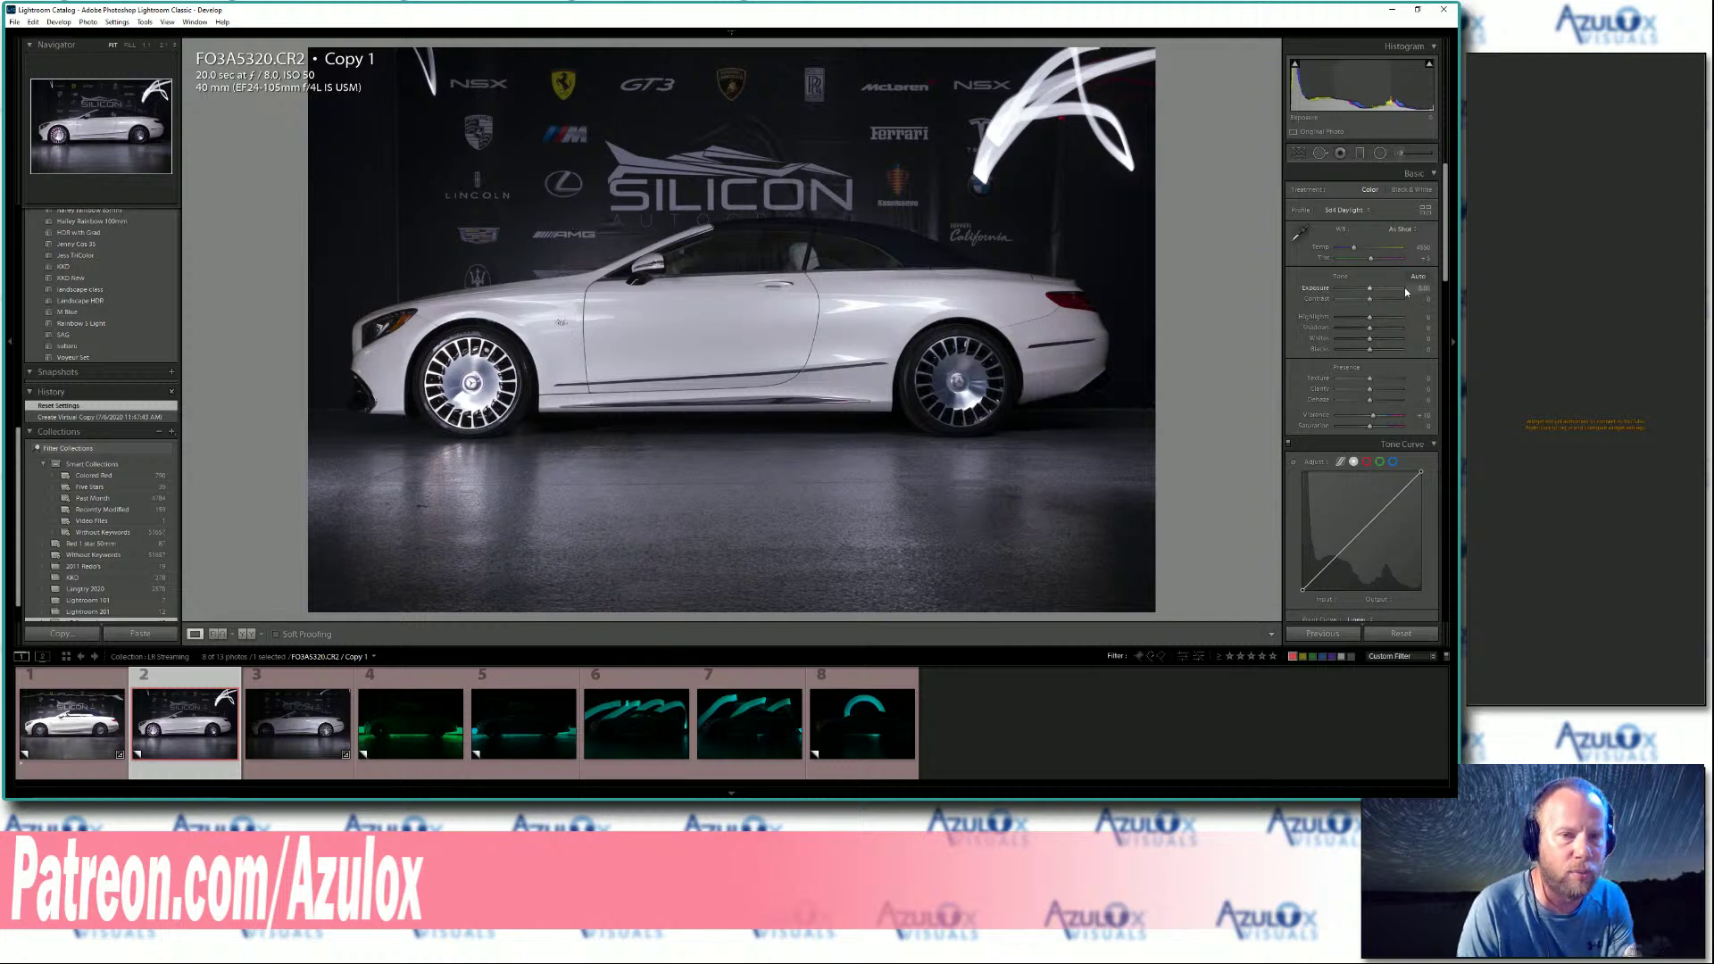
{"action": "scroll", "coordinate": [1445, 273], "scroll_direction": "down", "scroll_amount": 10}
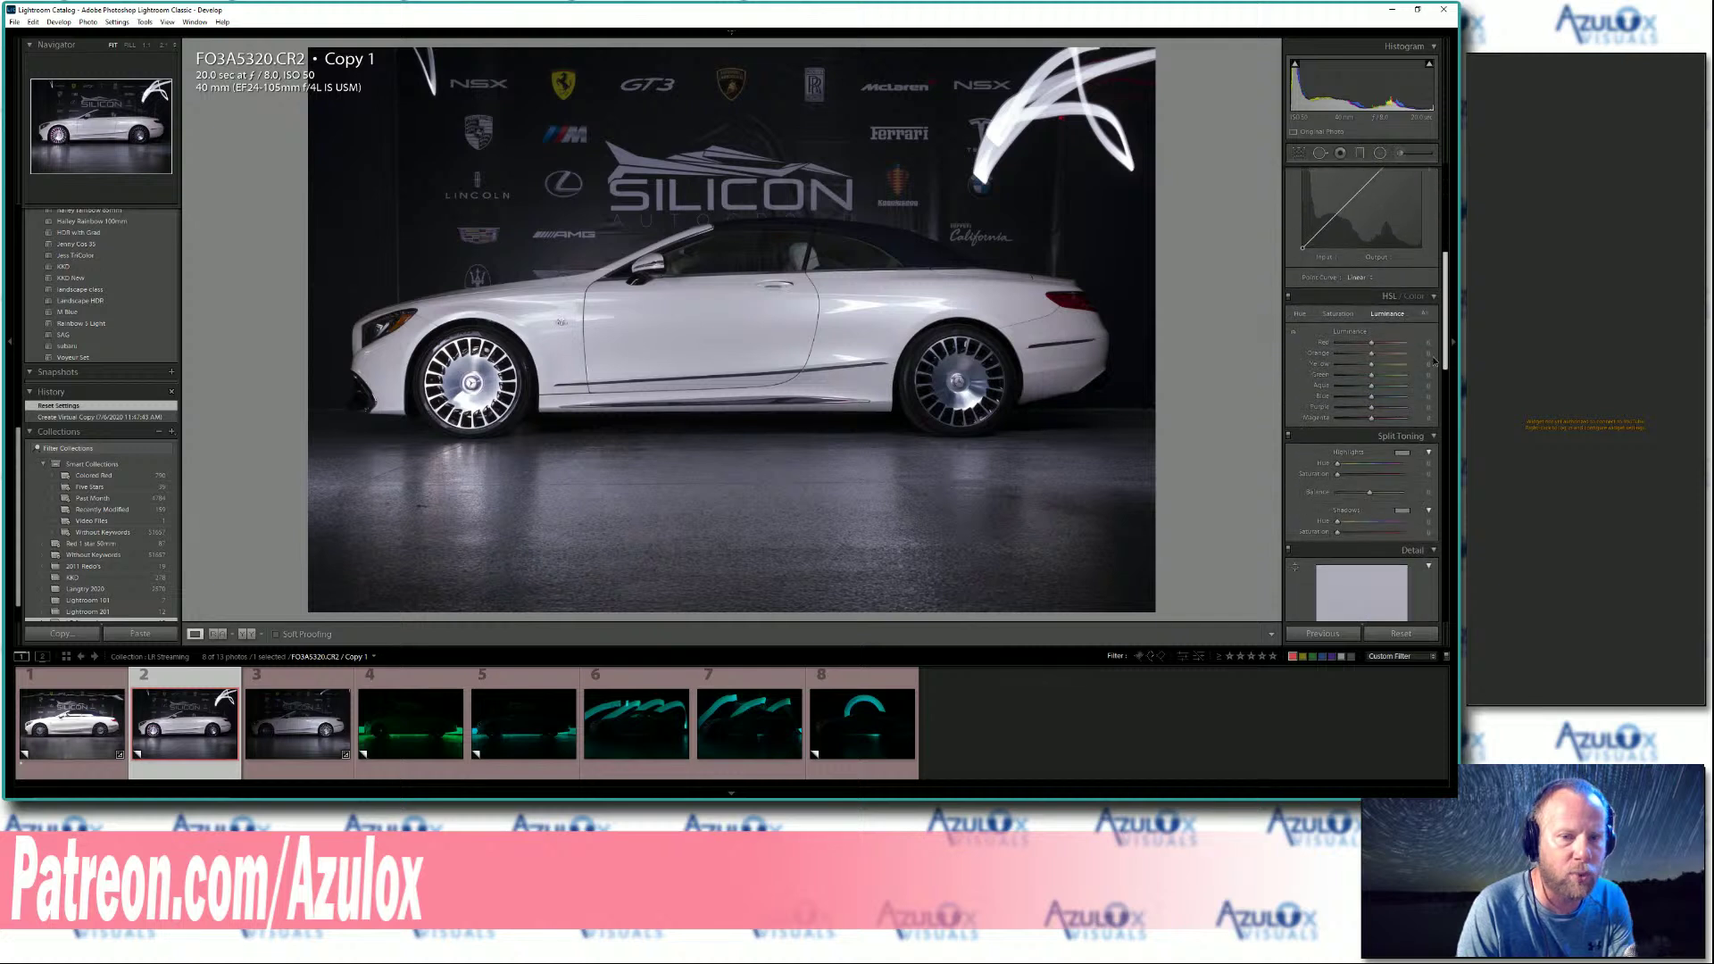
{"action": "left_click", "coordinate": [1295, 396]}
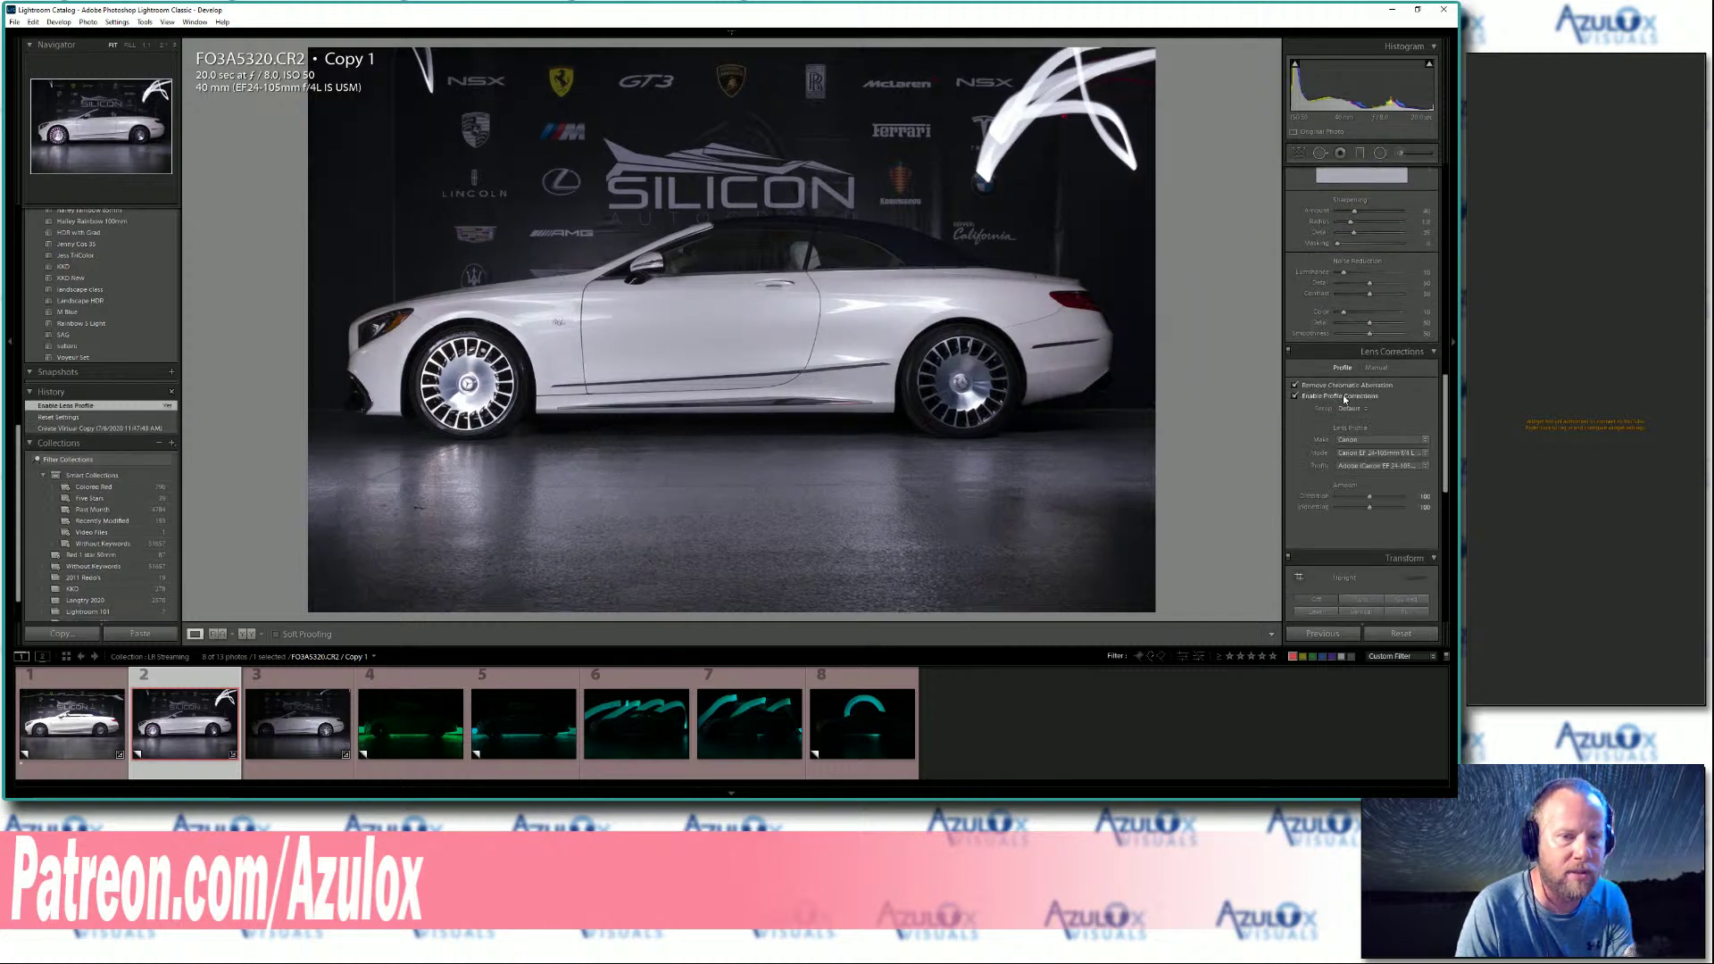
{"action": "left_click_drag", "start_coordinate": [1424, 507], "coordinate": [1420, 510]}
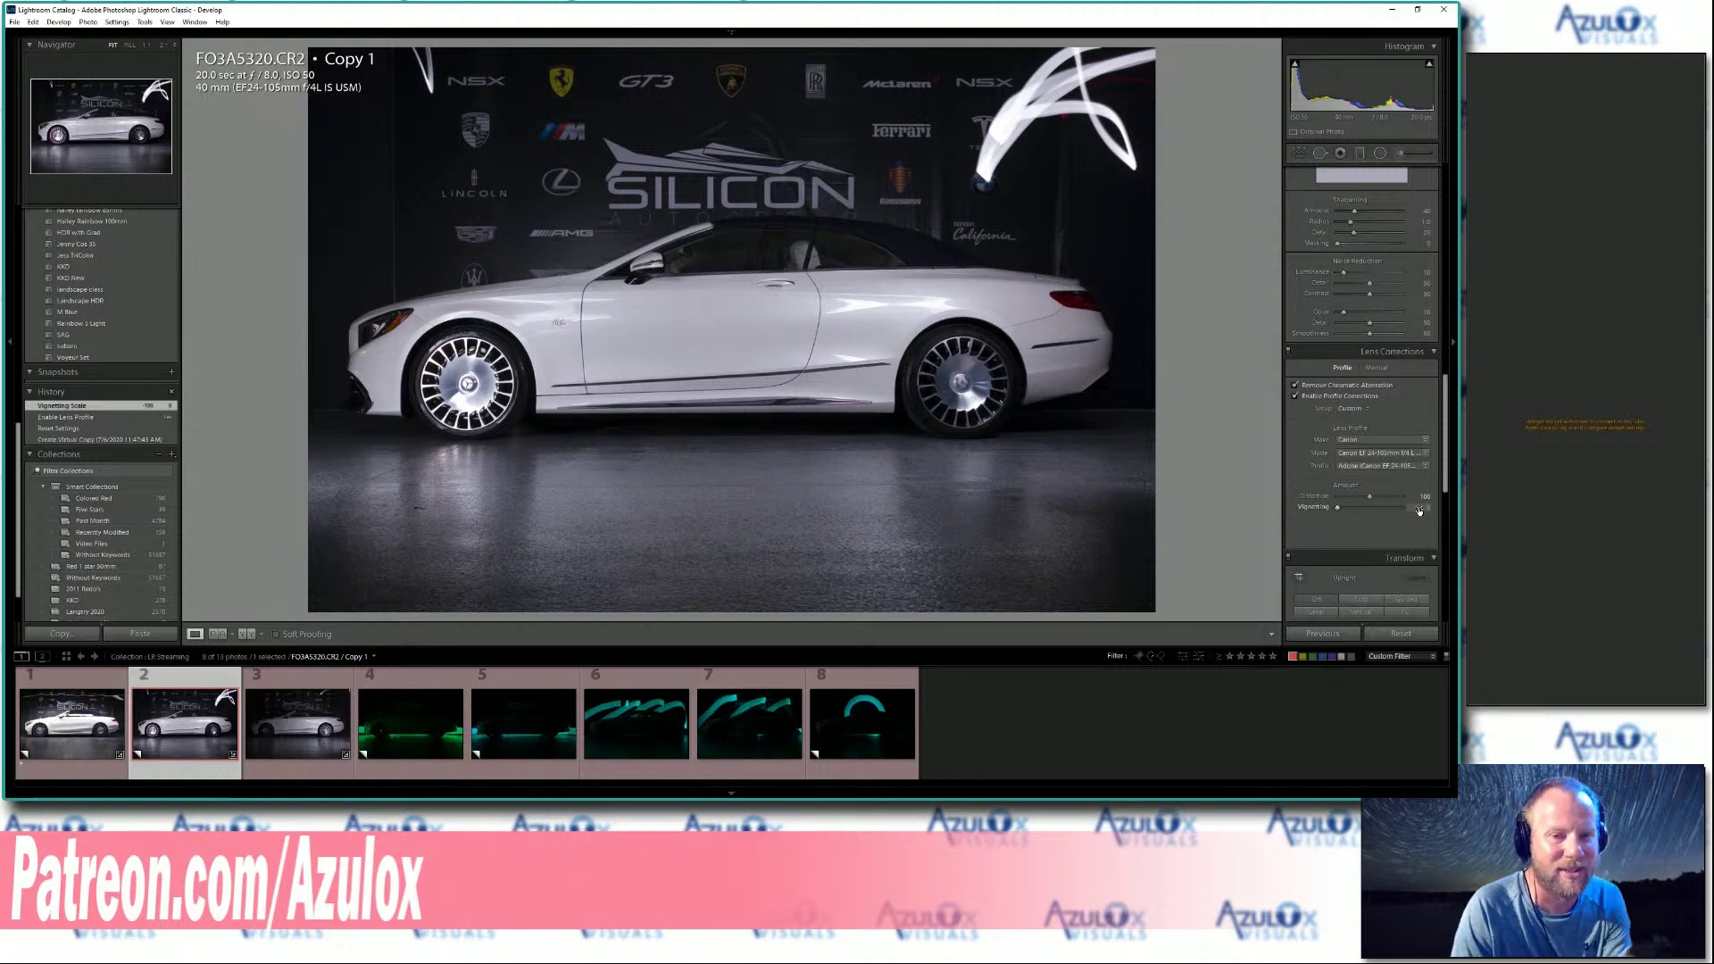
Set the second photo's white balance temperature to 4800 and its tint to 0.
{"action": "scroll", "coordinate": [1415, 428], "scroll_direction": "up", "scroll_amount": 10}
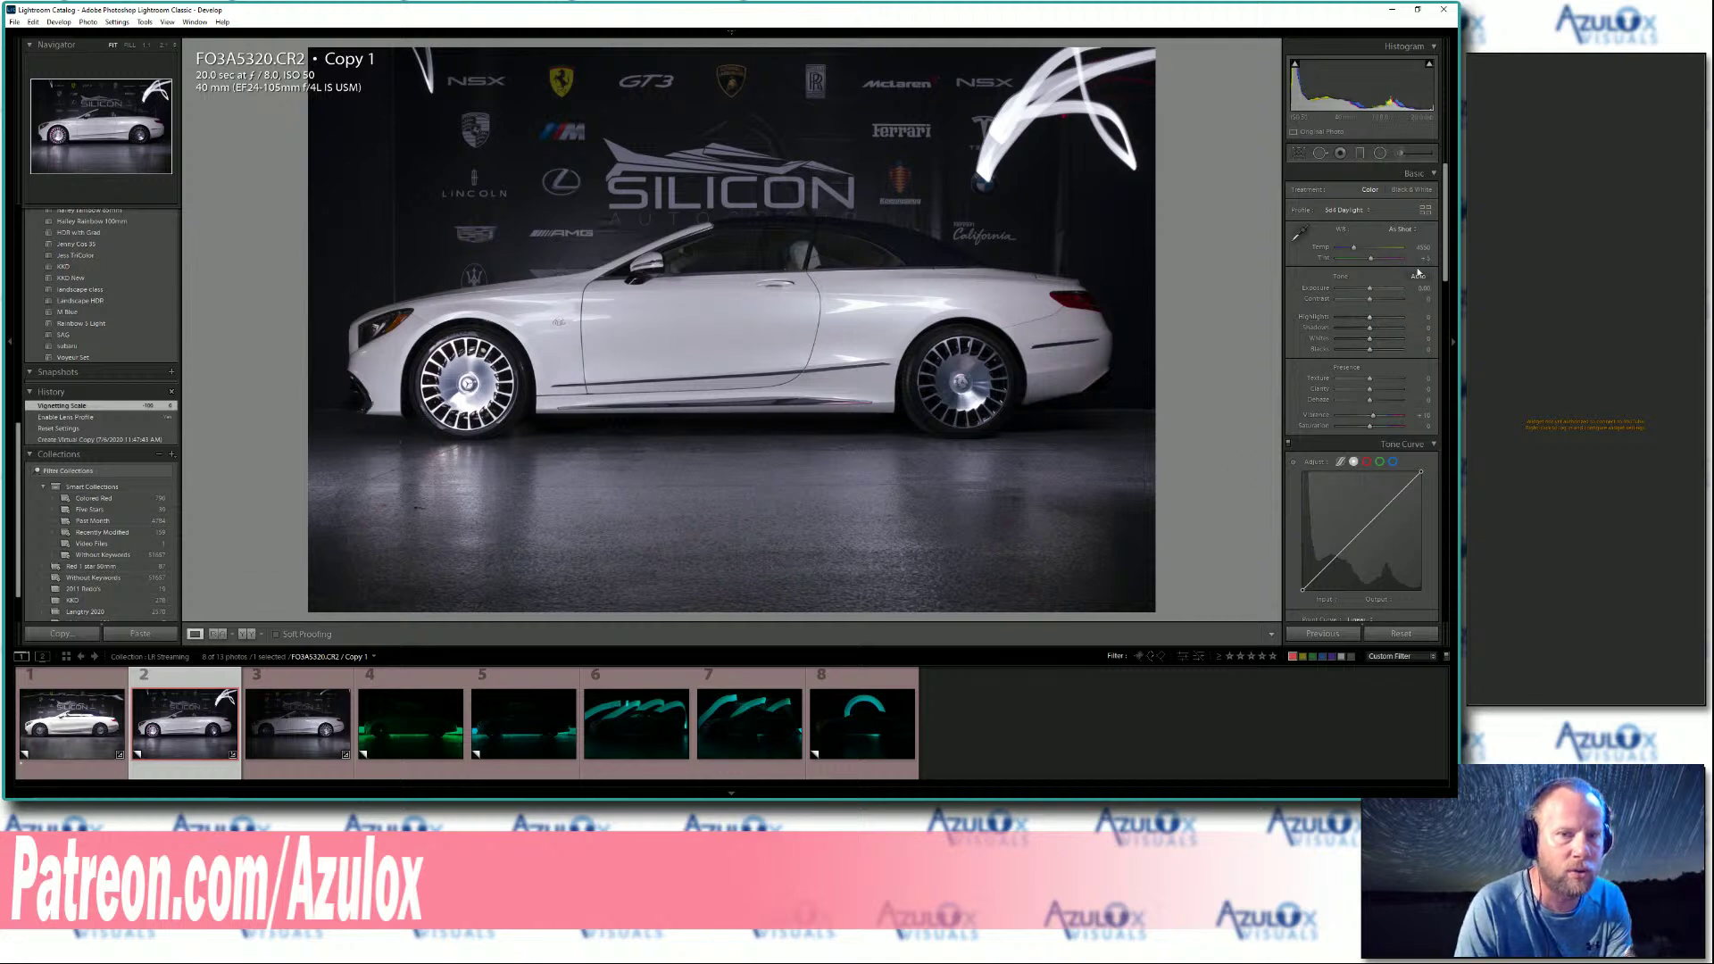
{"action": "left_click", "coordinate": [1419, 248]}
{"action": "type", "text": "4900"}
{"action": "key", "text": "Return"}
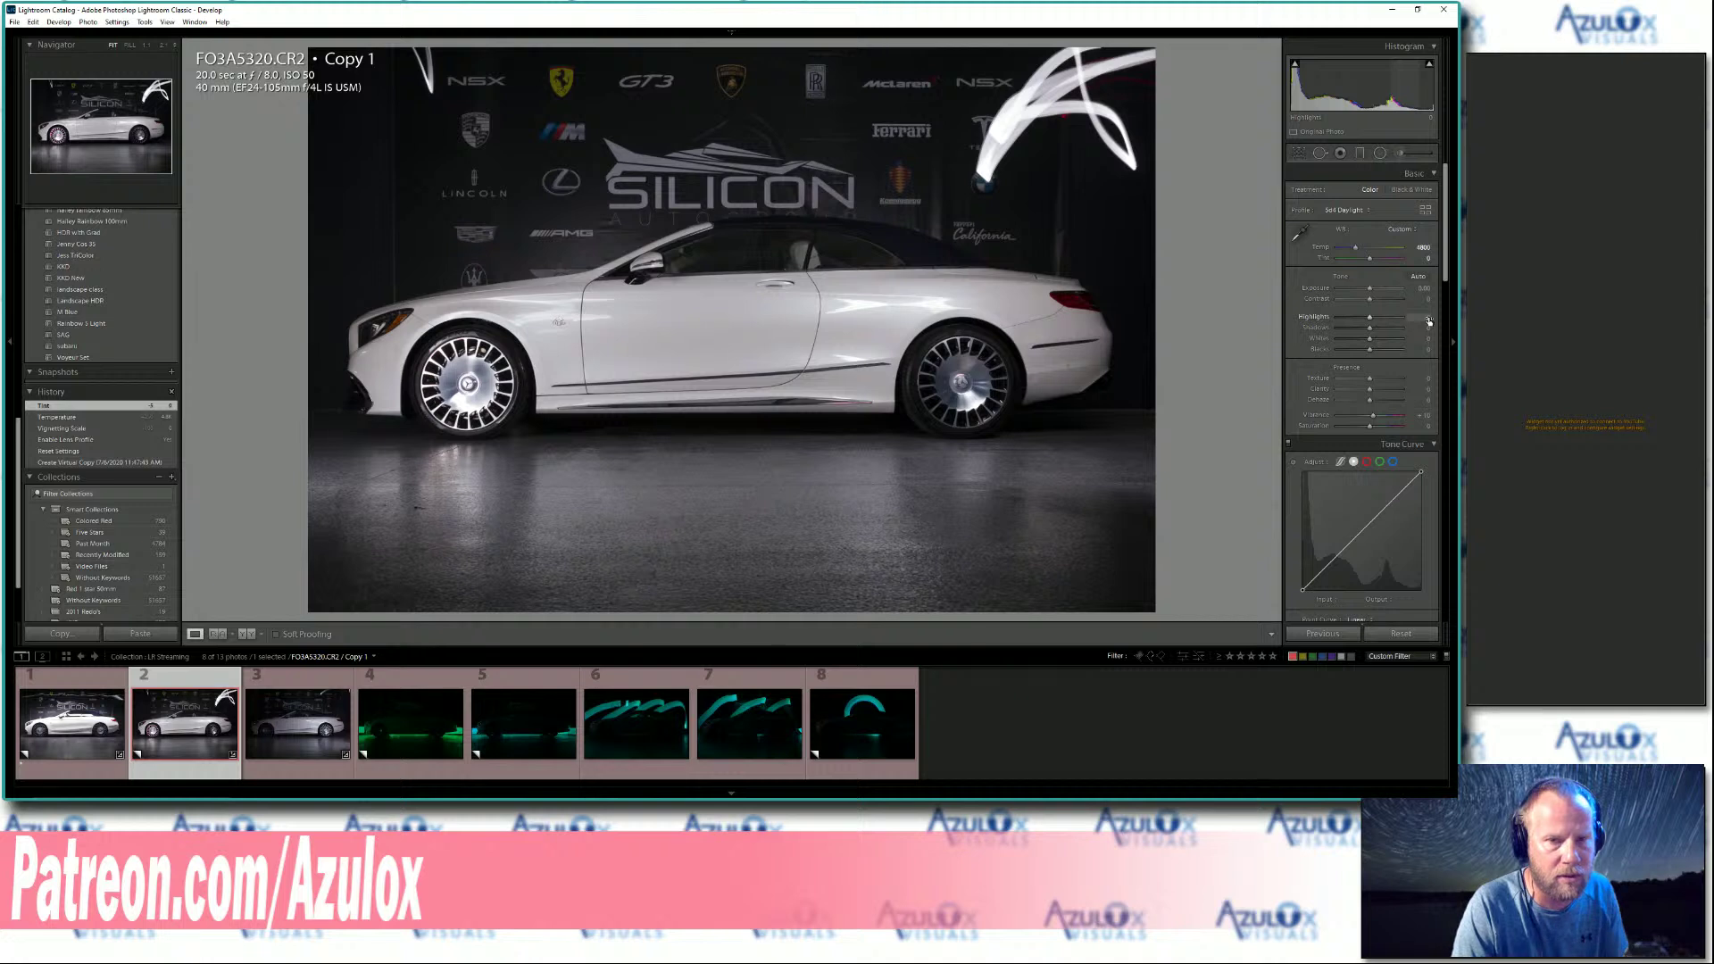
Lower the second photo's highlights, raise its shadows, and reduce its whites slightly.
{"action": "left_click_drag", "start_coordinate": [1429, 322], "coordinate": [1413, 321]}
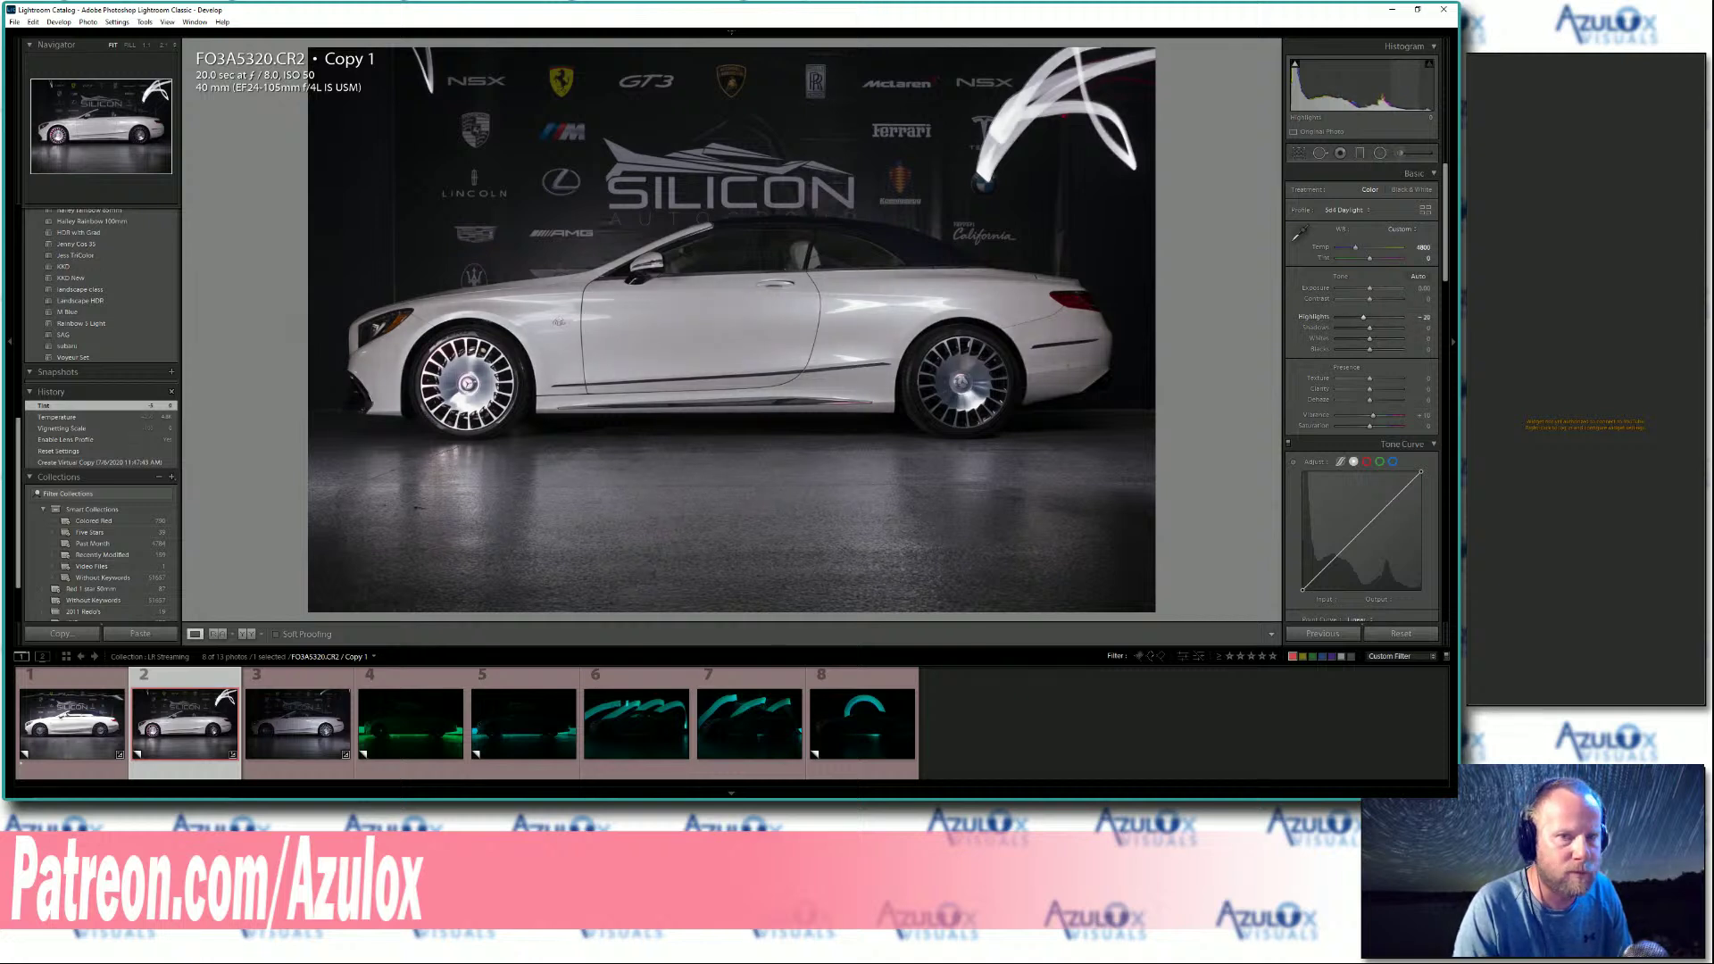
{"action": "left_click_drag", "start_coordinate": [1413, 322], "coordinate": [1410, 321]}
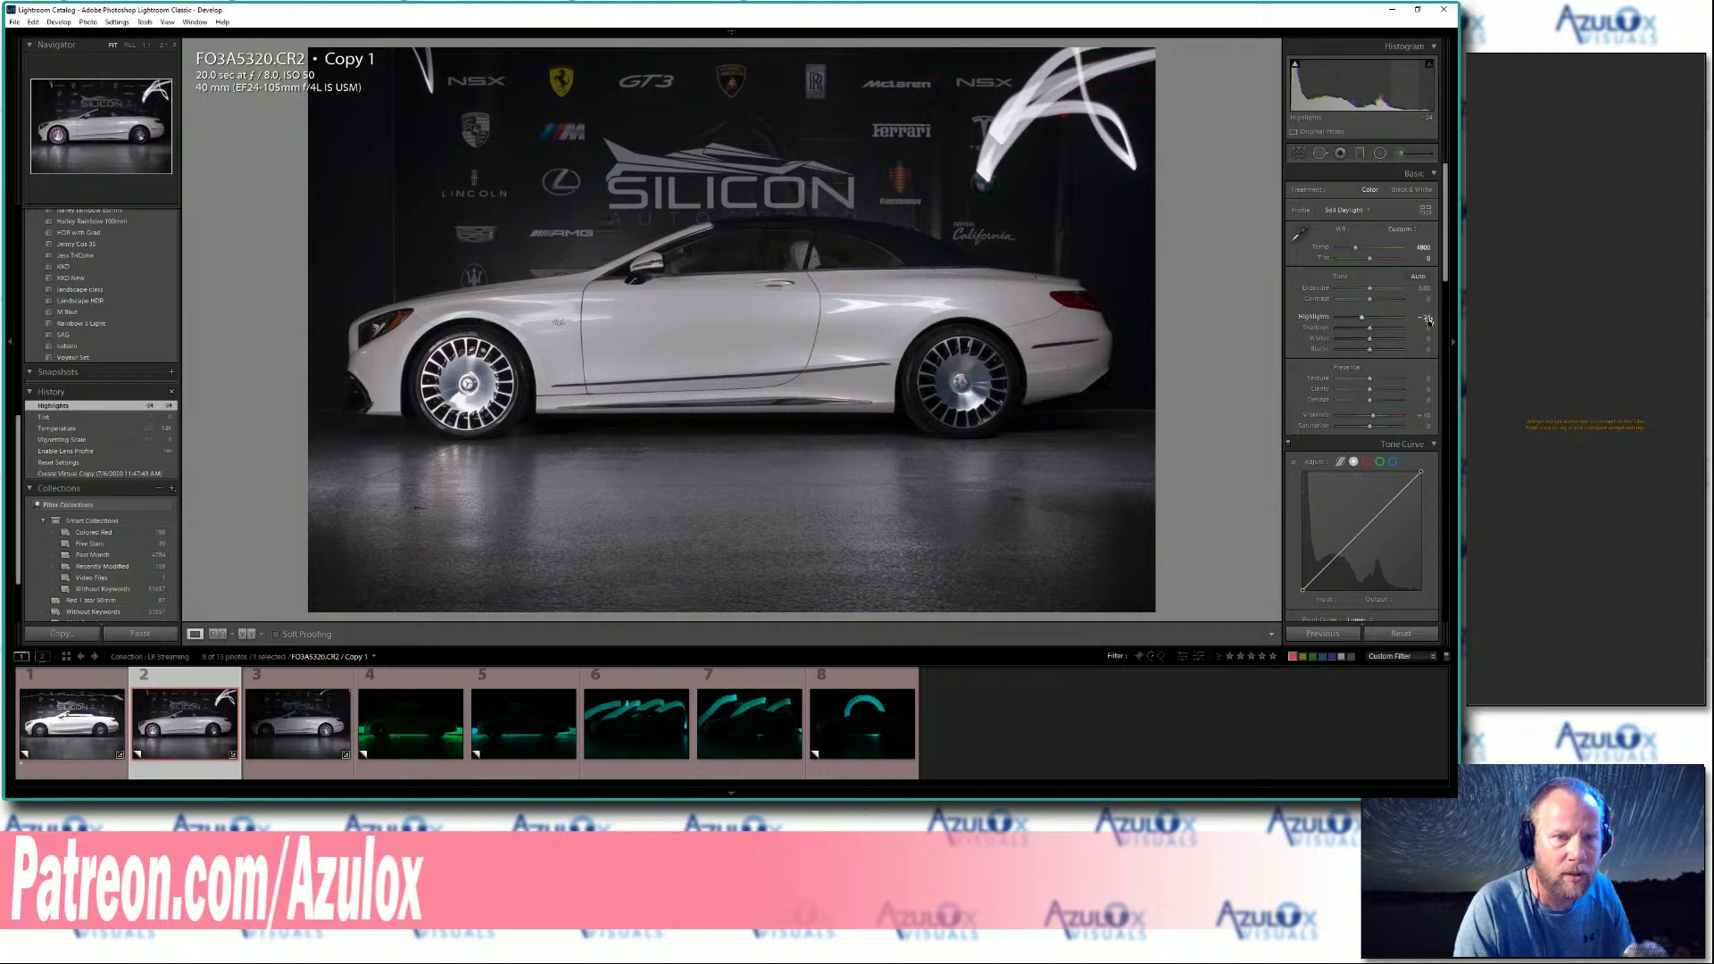
{"action": "left_click_drag", "start_coordinate": [1425, 317], "coordinate": [1421, 318]}
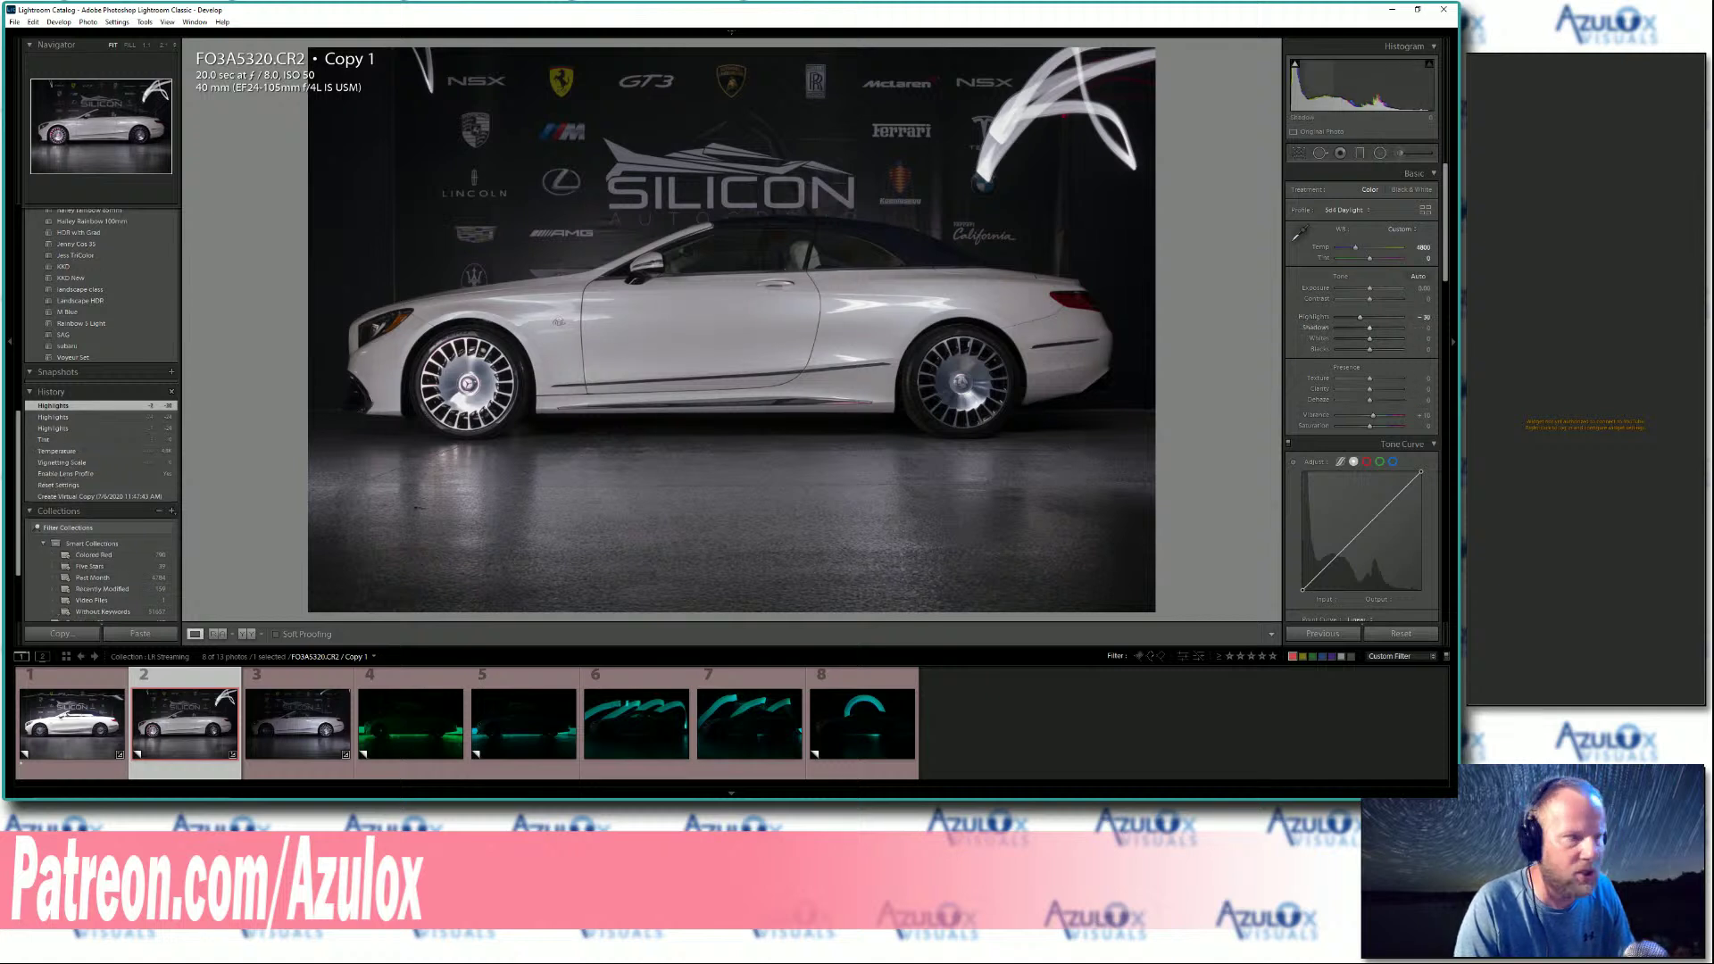
{"action": "left_click_drag", "start_coordinate": [1421, 327], "coordinate": [1425, 327]}
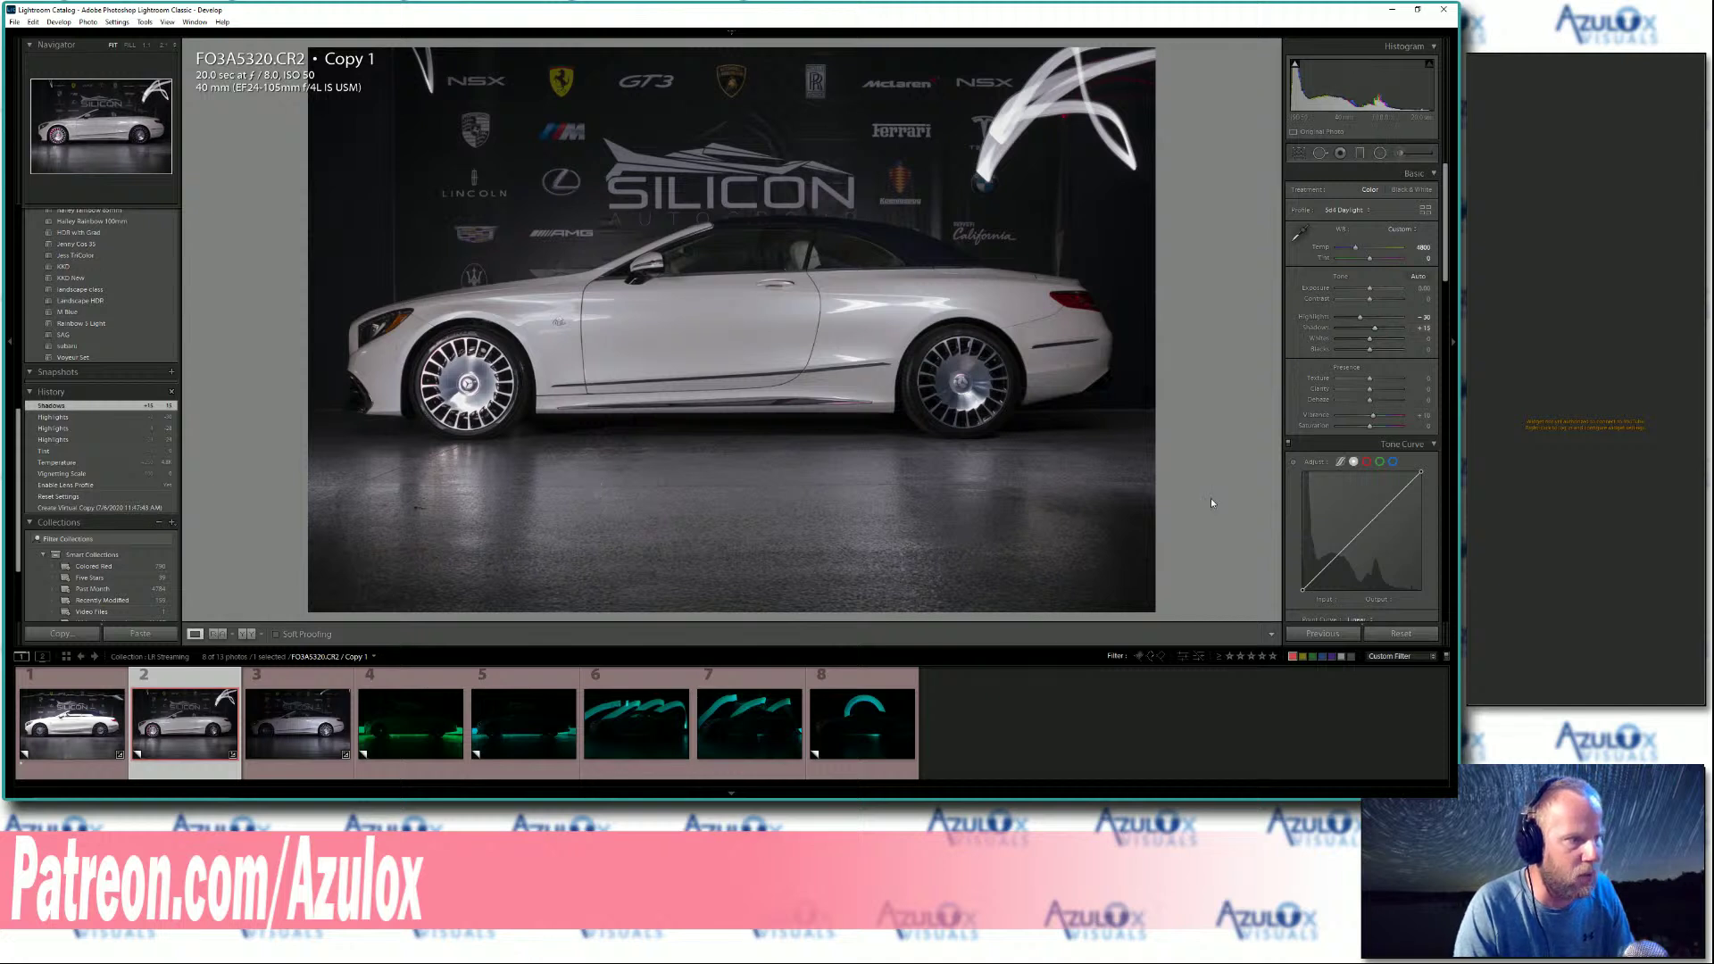
{"action": "left_click_drag", "start_coordinate": [1422, 331], "coordinate": [1430, 331]}
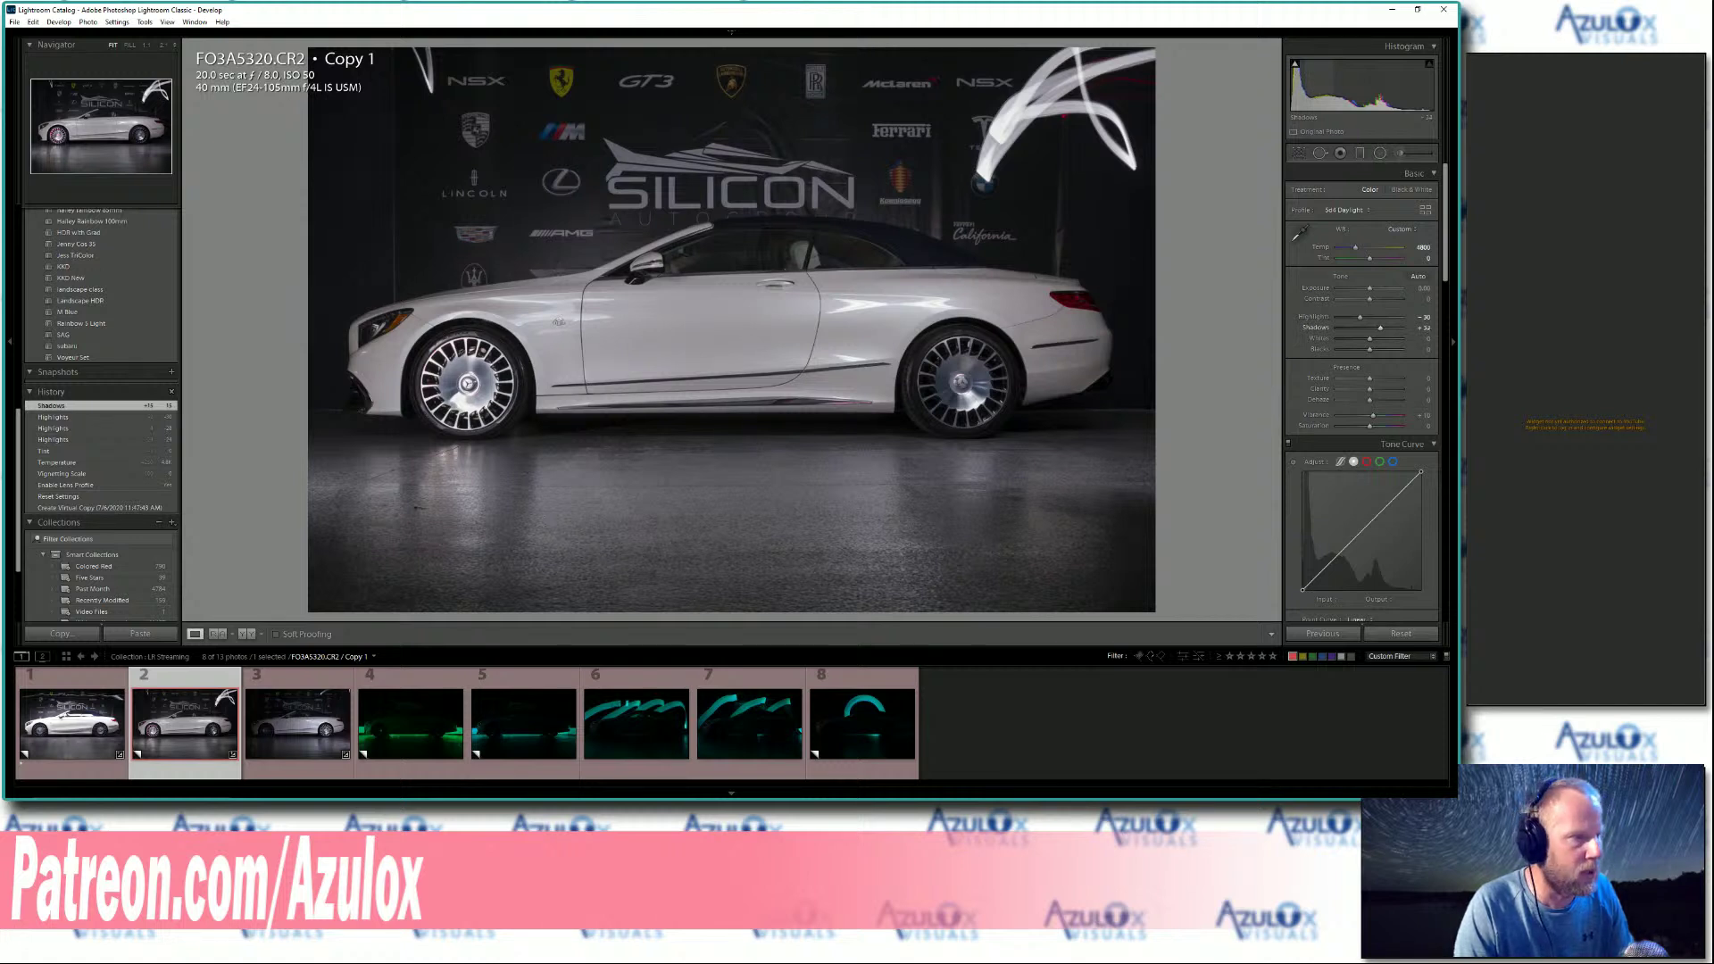
{"action": "left_click_drag", "start_coordinate": [1422, 339], "coordinate": [1413, 340]}
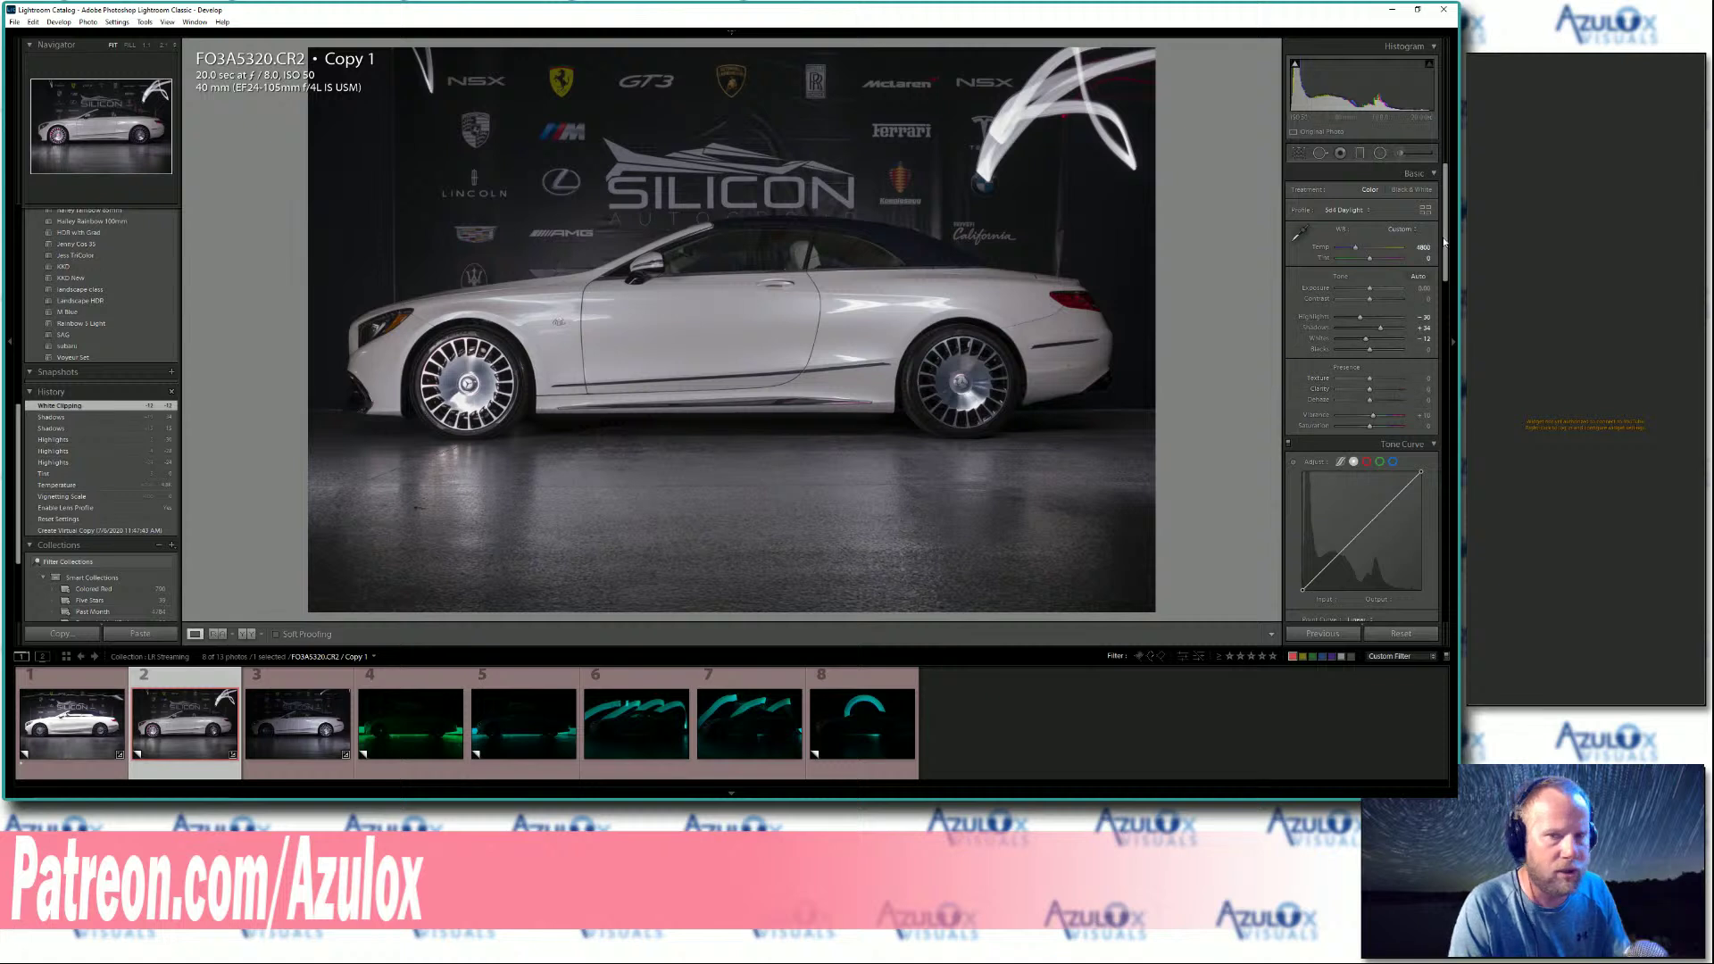
Set the second photo's vibrance to 20 and its clarity to 10.
{"action": "scroll", "coordinate": [1419, 348], "scroll_direction": "down", "scroll_amount": 4}
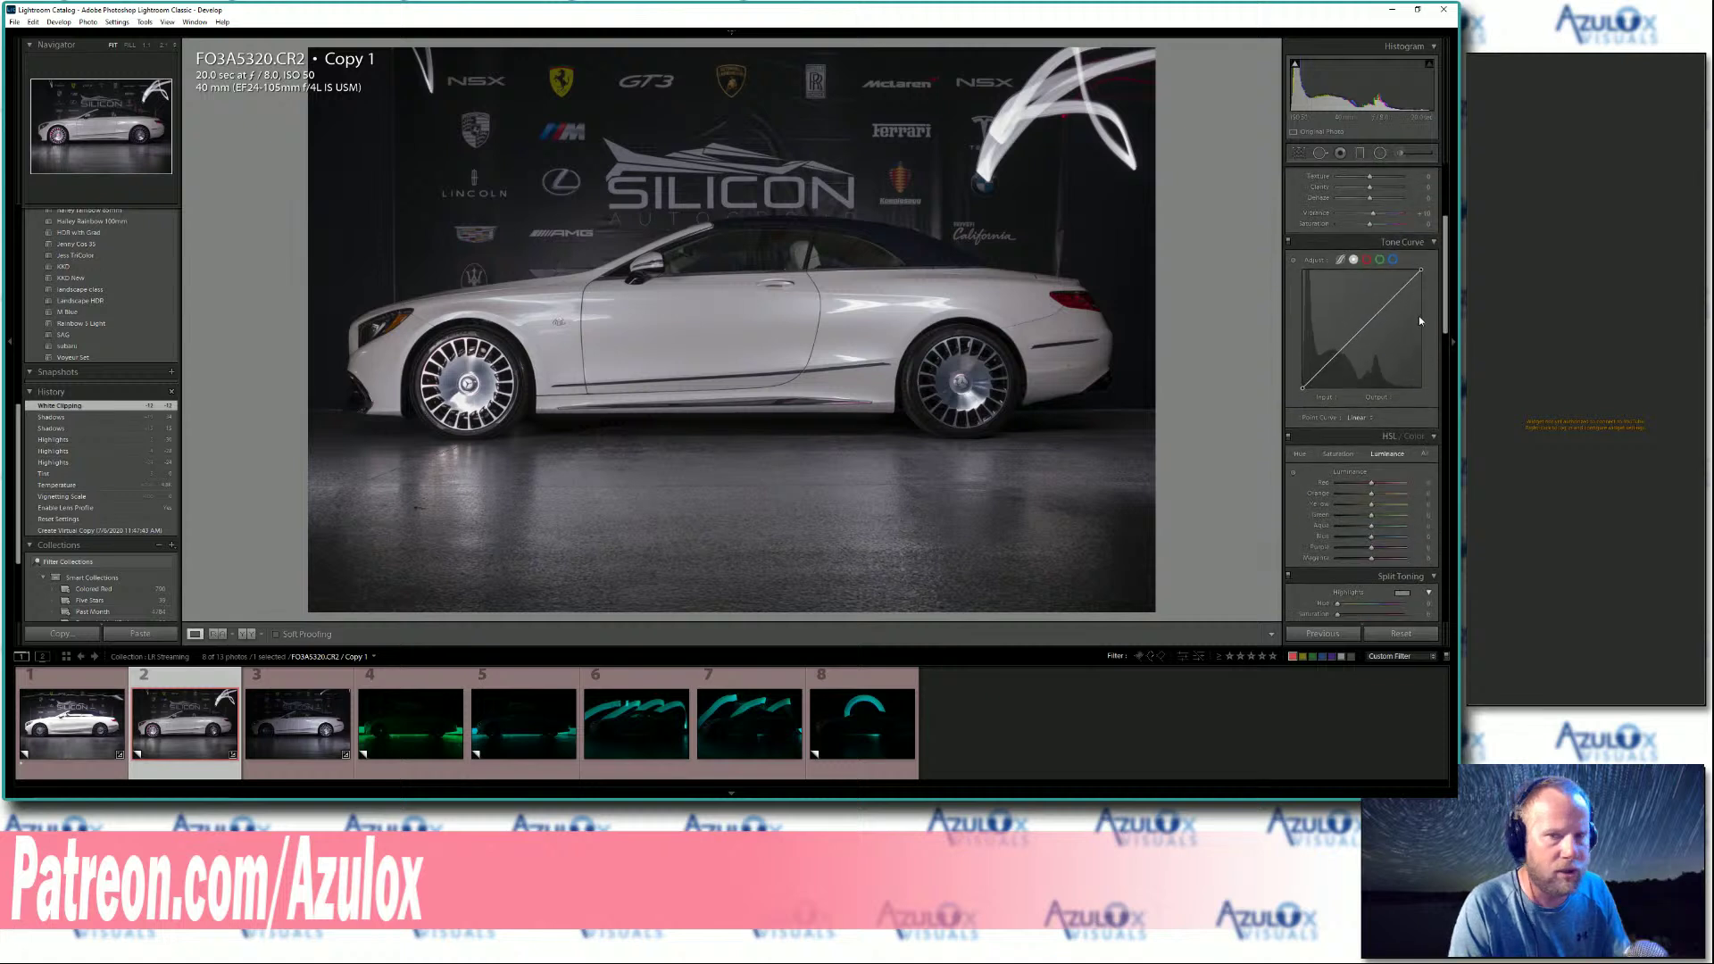
{"action": "left_click", "coordinate": [1419, 213]}
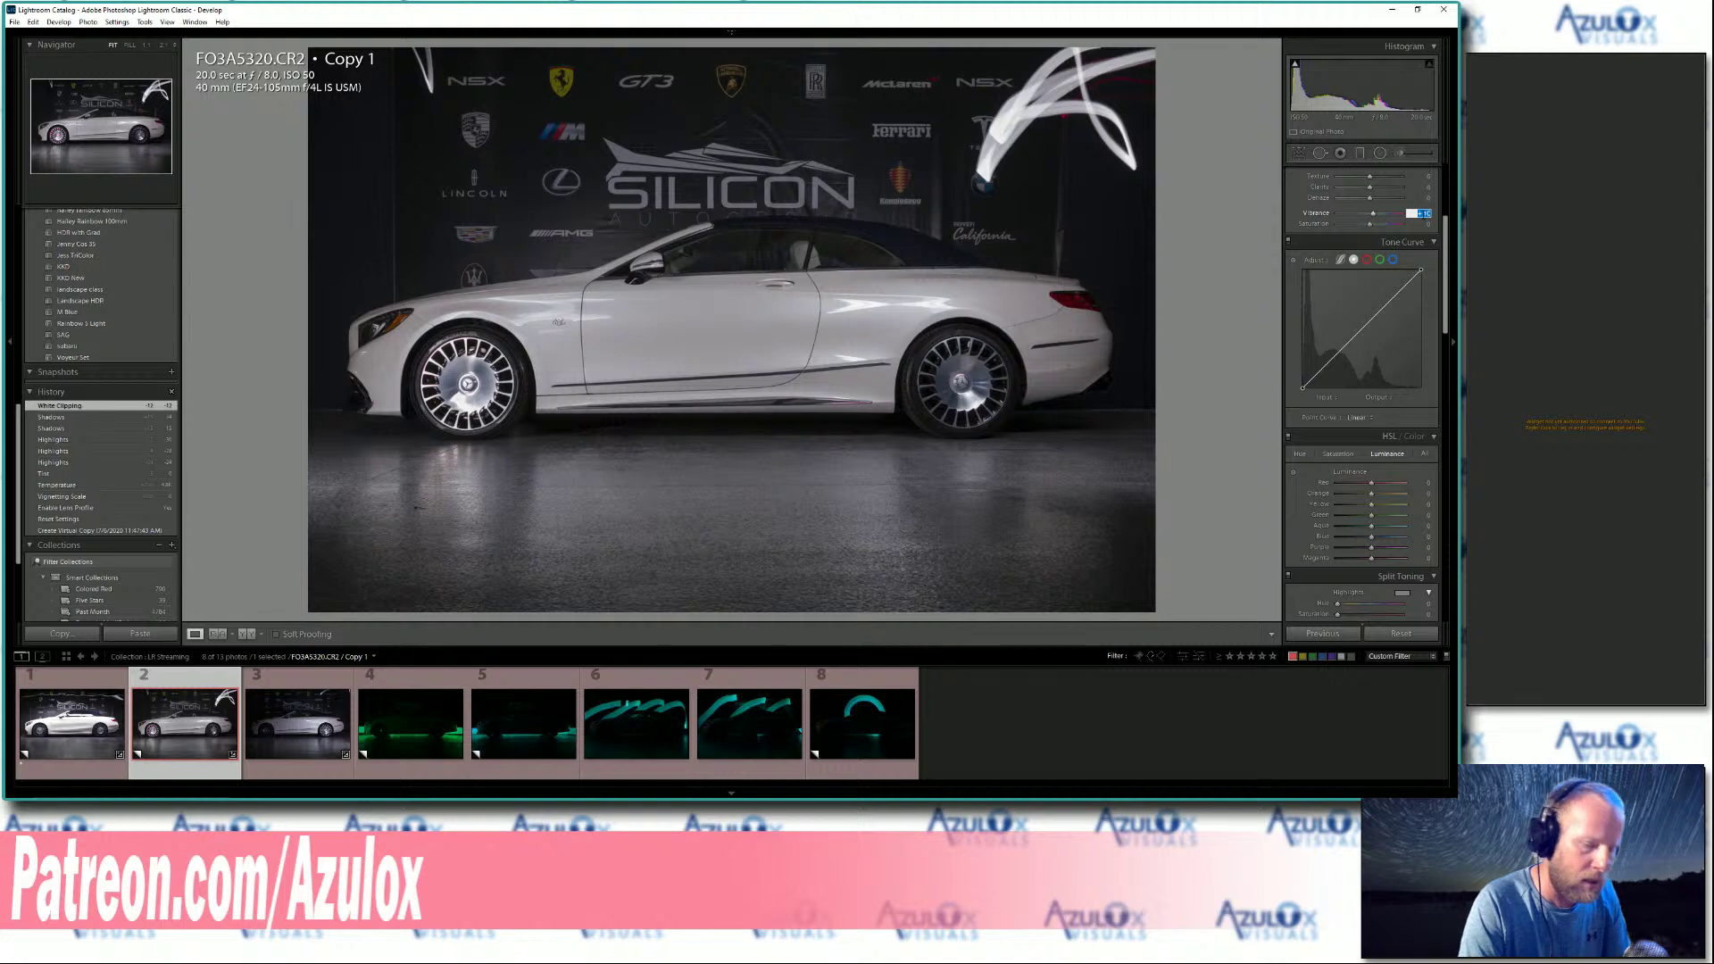
{"action": "type", "text": "20"}
{"action": "key", "text": "shift+Tab"}
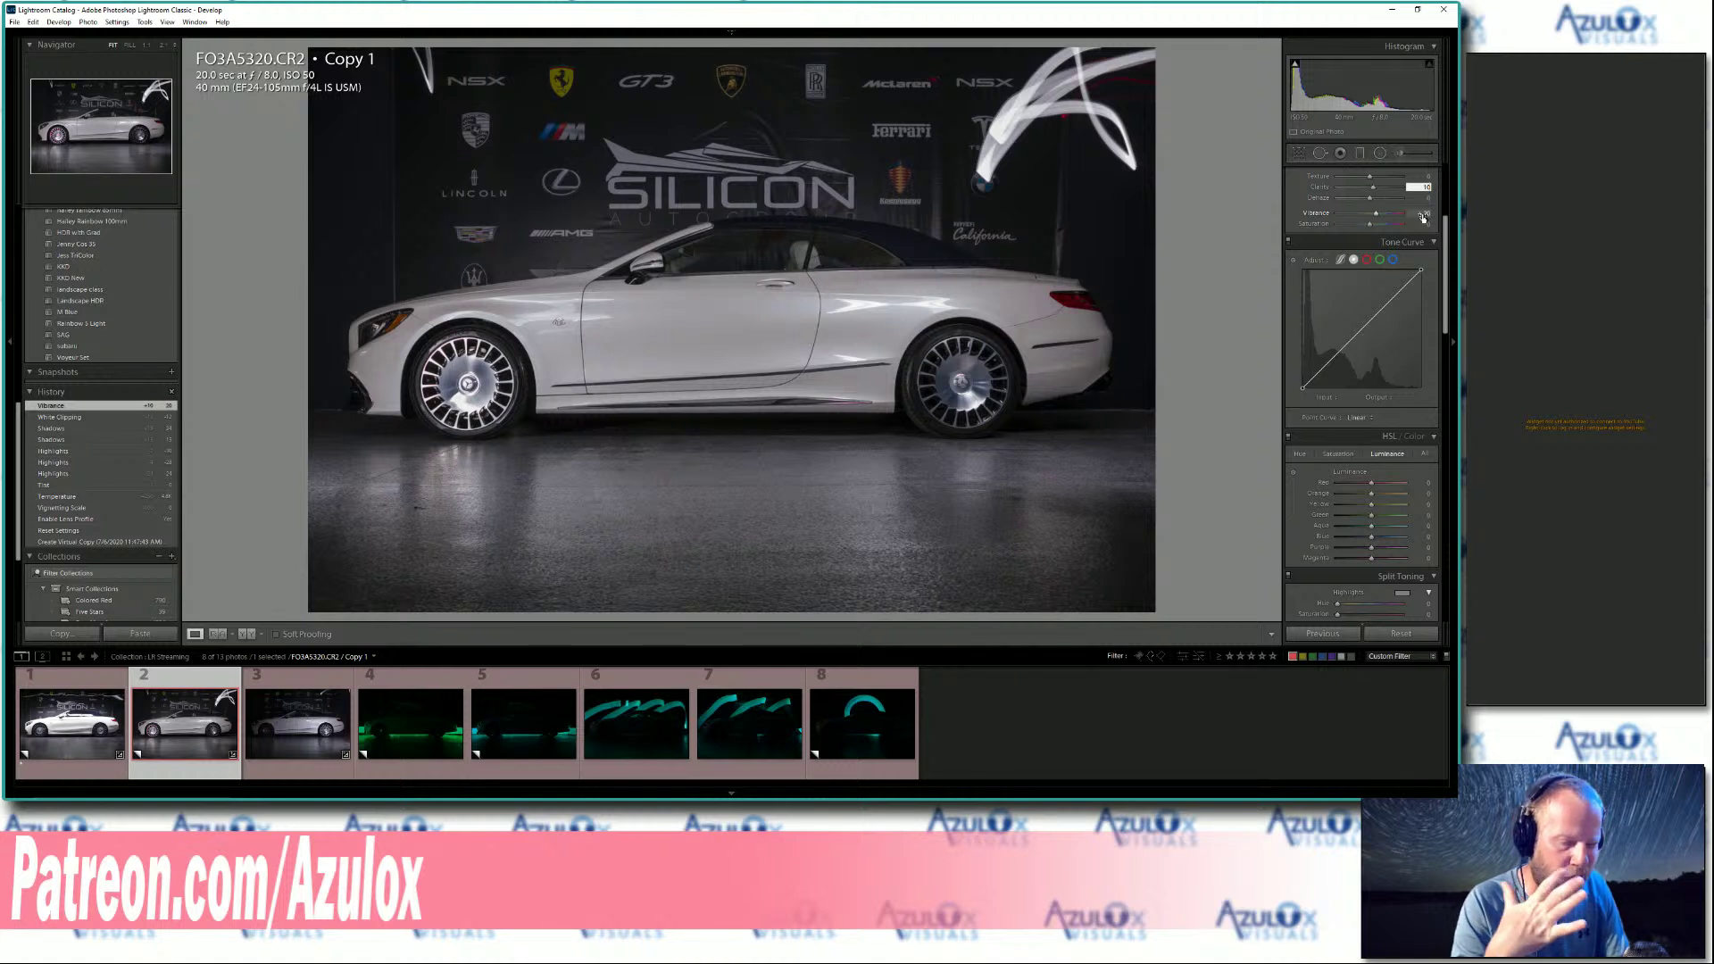
{"action": "key", "text": "Tab"}
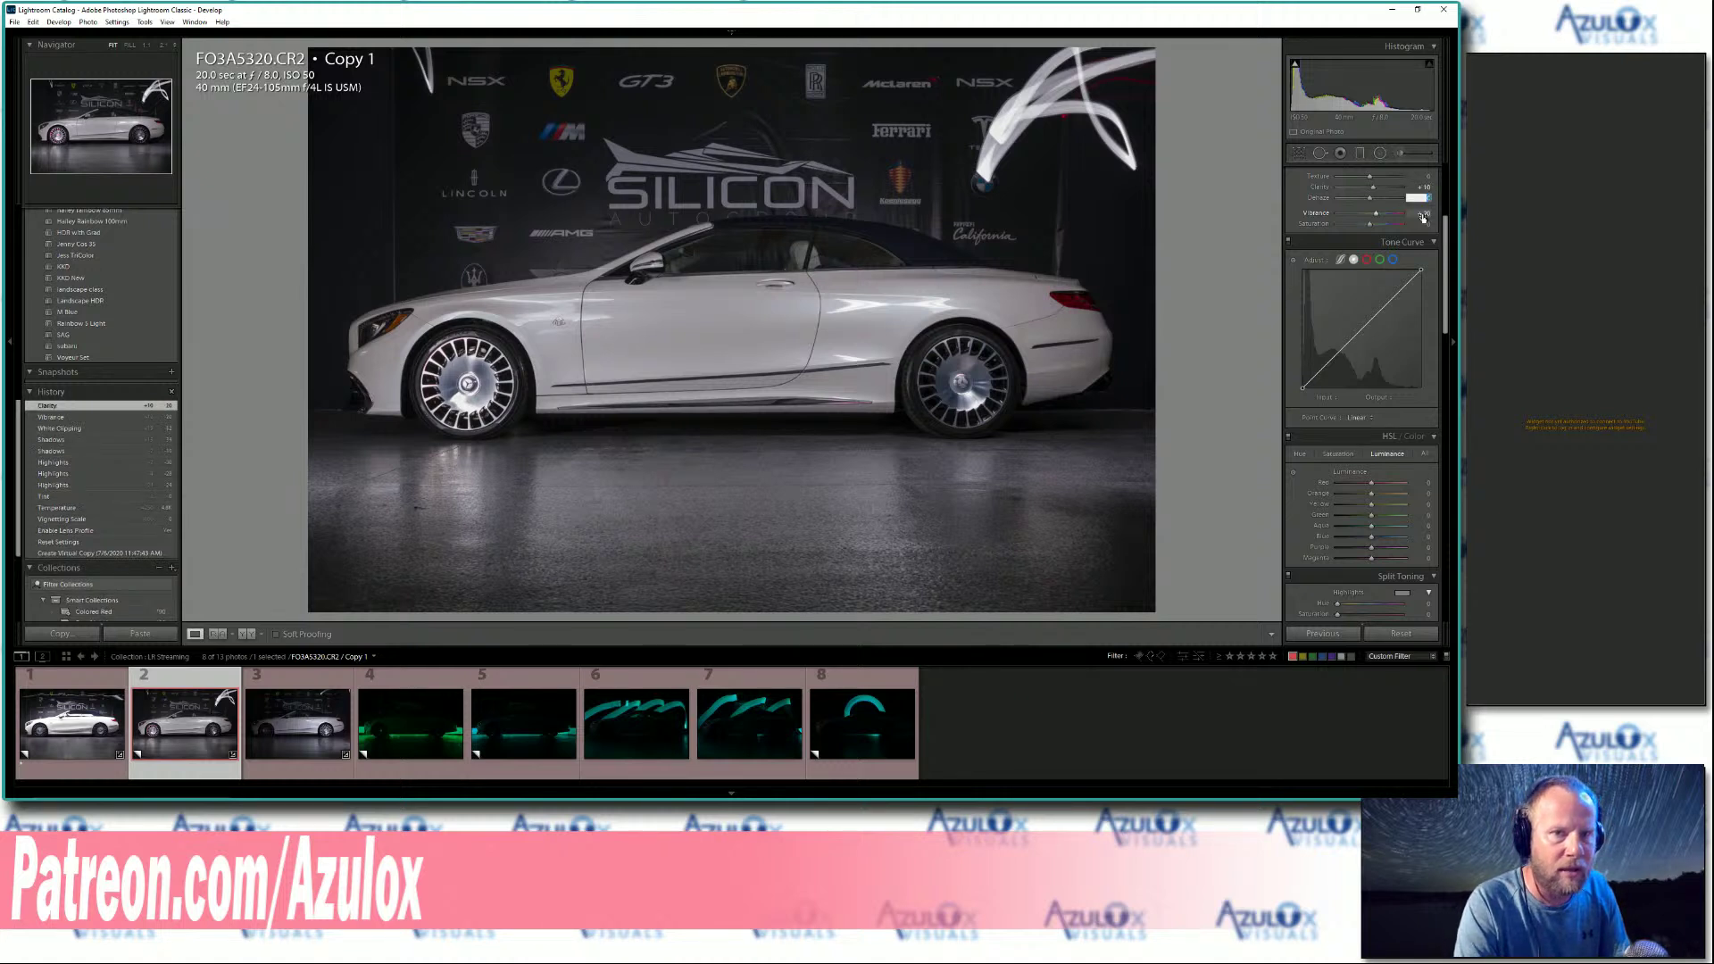
Set the second photo's dehaze to 5, and apply the second photo's settings to the third photo.
{"action": "type", "text": "5"}
{"action": "key", "text": "Return"}
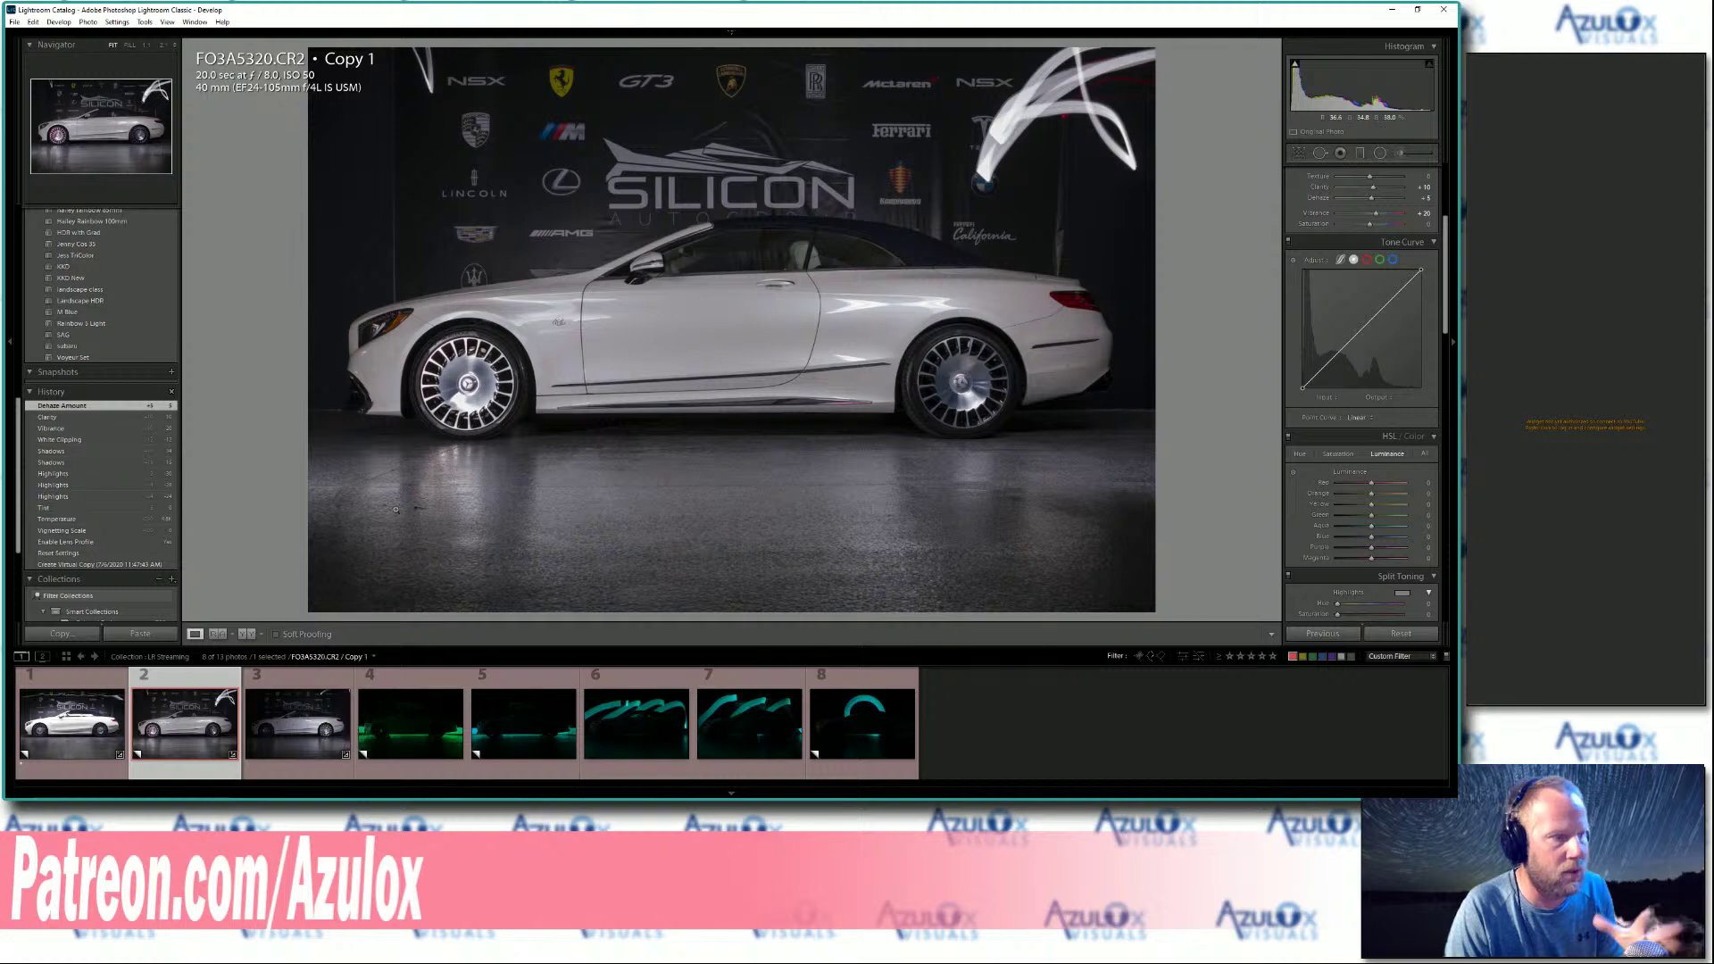
{"action": "left_click", "coordinate": [310, 730]}
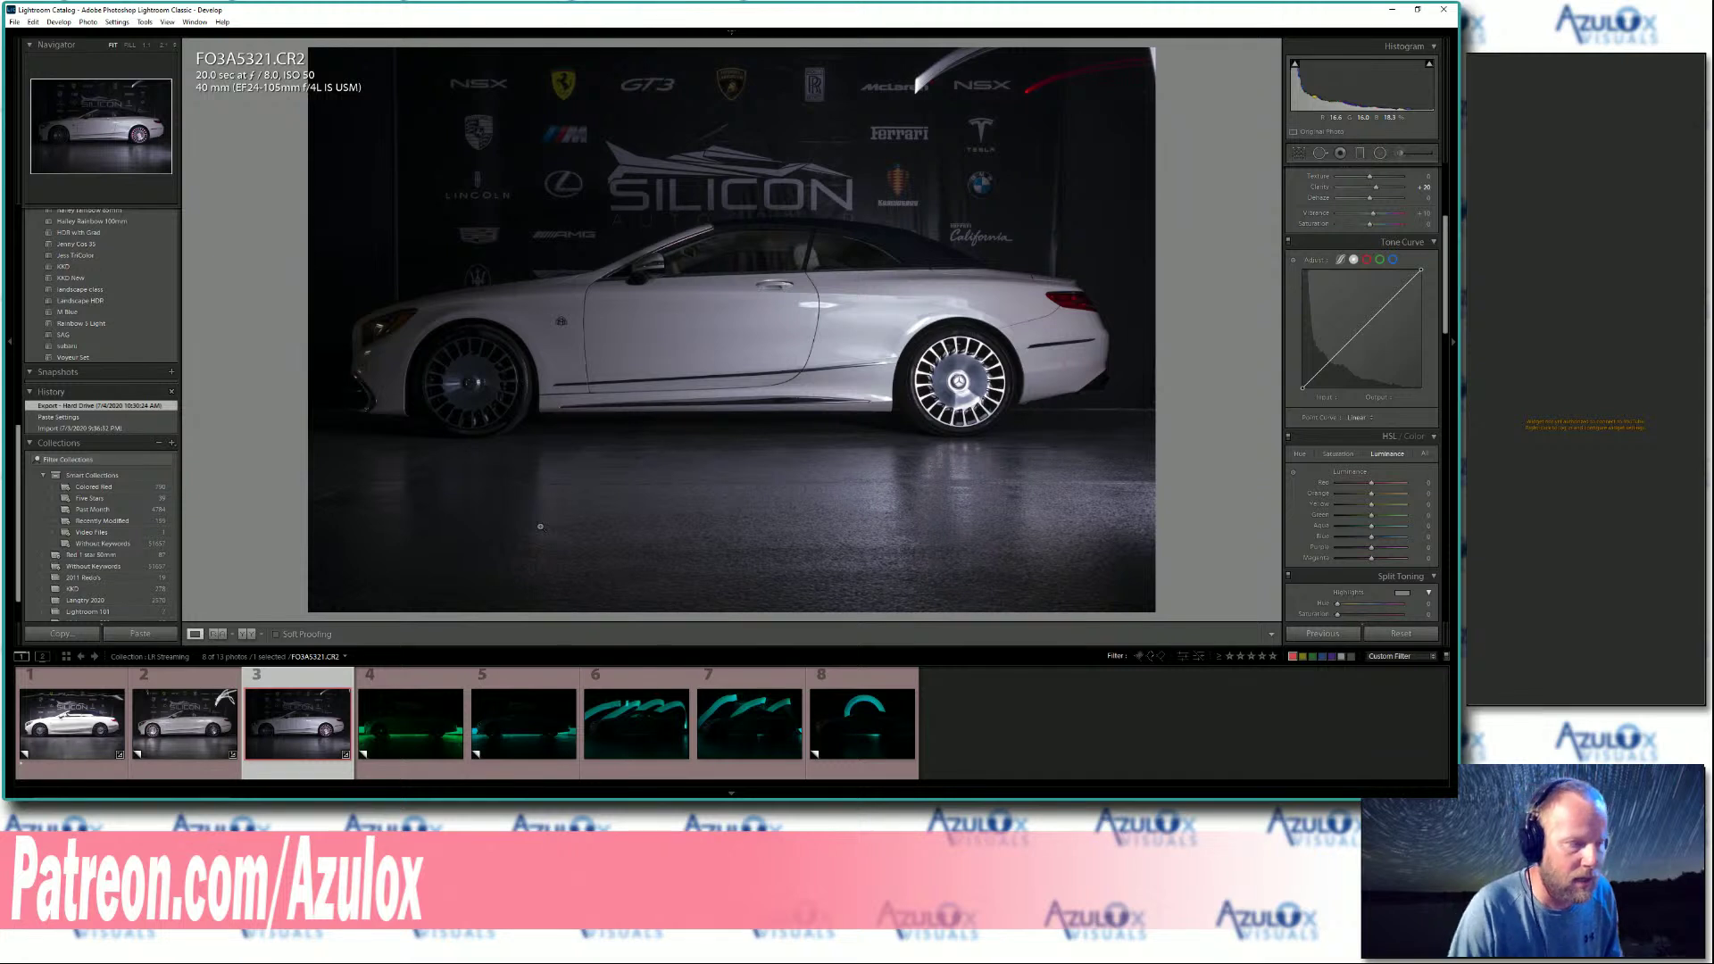
{"action": "left_click", "coordinate": [1330, 635]}
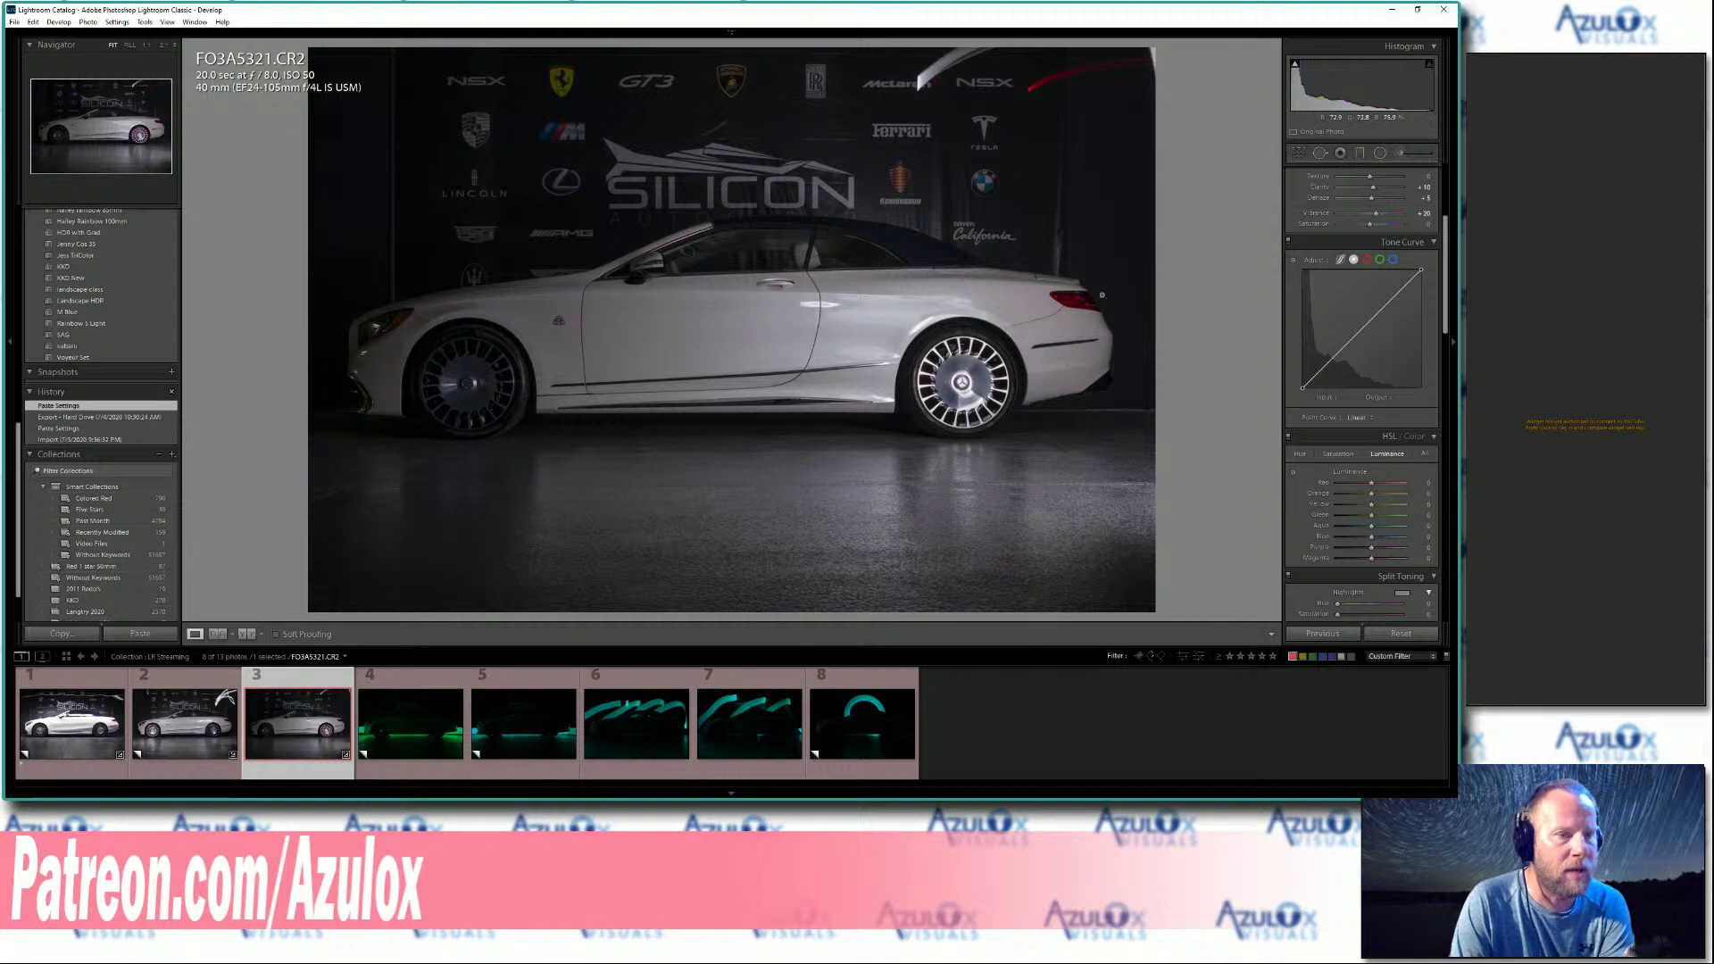
Lower the third photo's exposure to -0.20 and compare it with the second photo.
{"action": "scroll", "coordinate": [1429, 250], "scroll_direction": "up", "scroll_amount": 5}
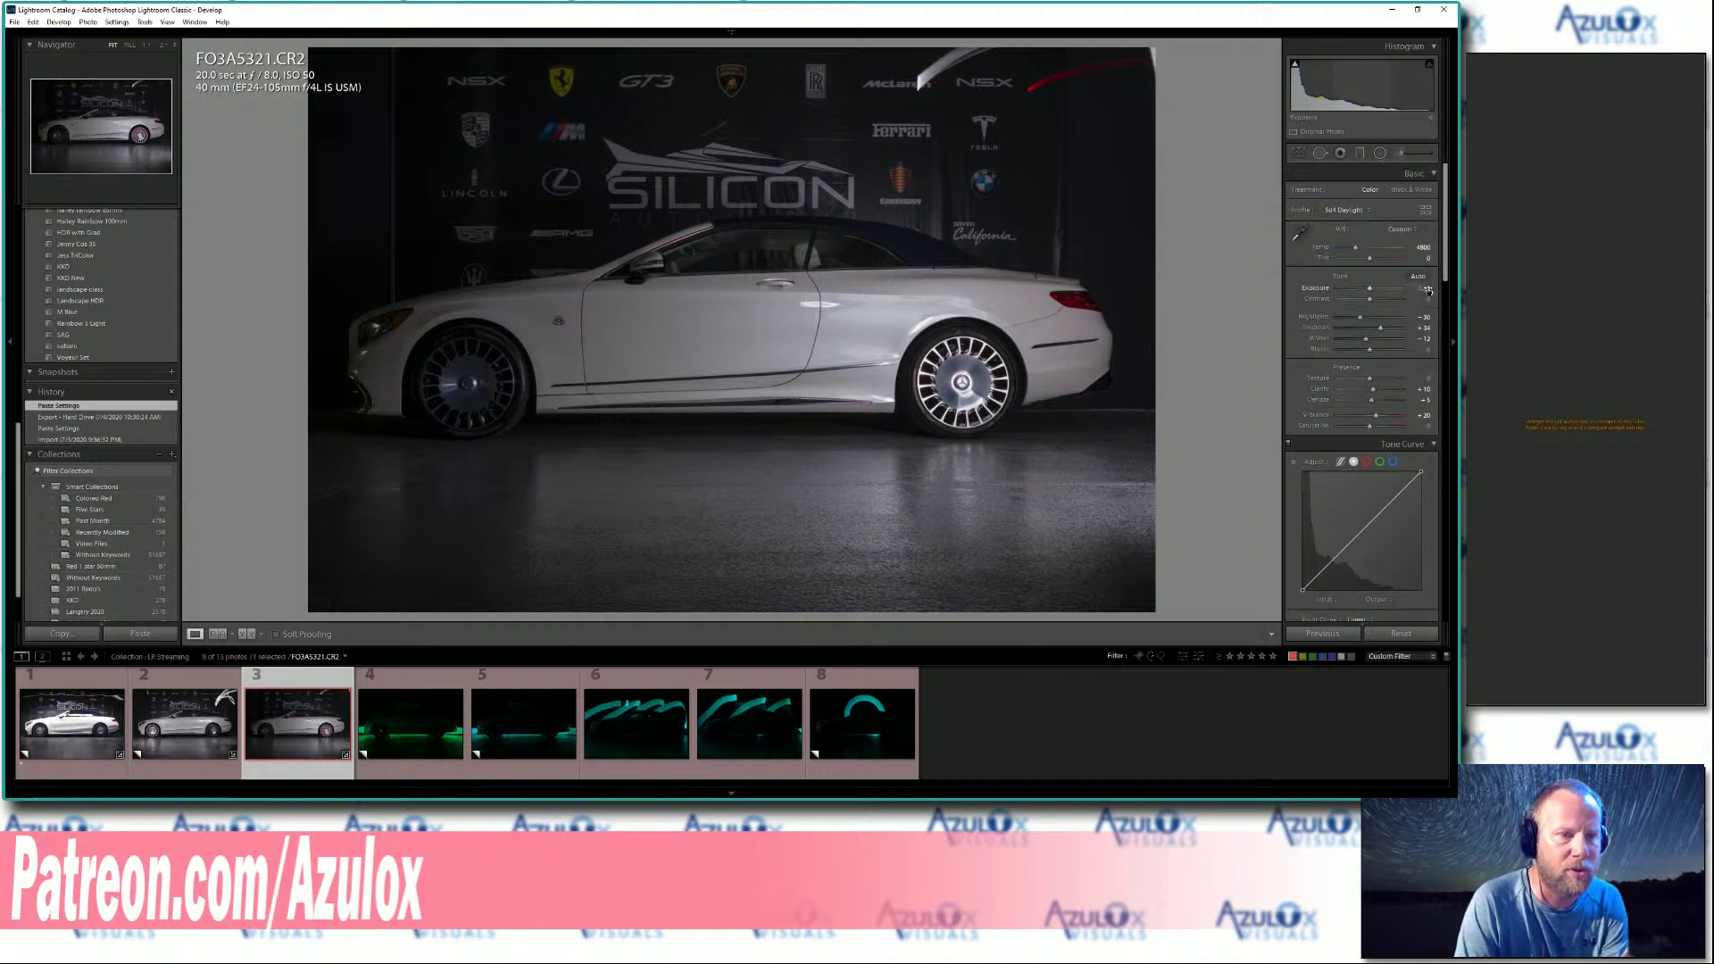
{"action": "left_click_drag", "start_coordinate": [1426, 290], "coordinate": [1420, 290]}
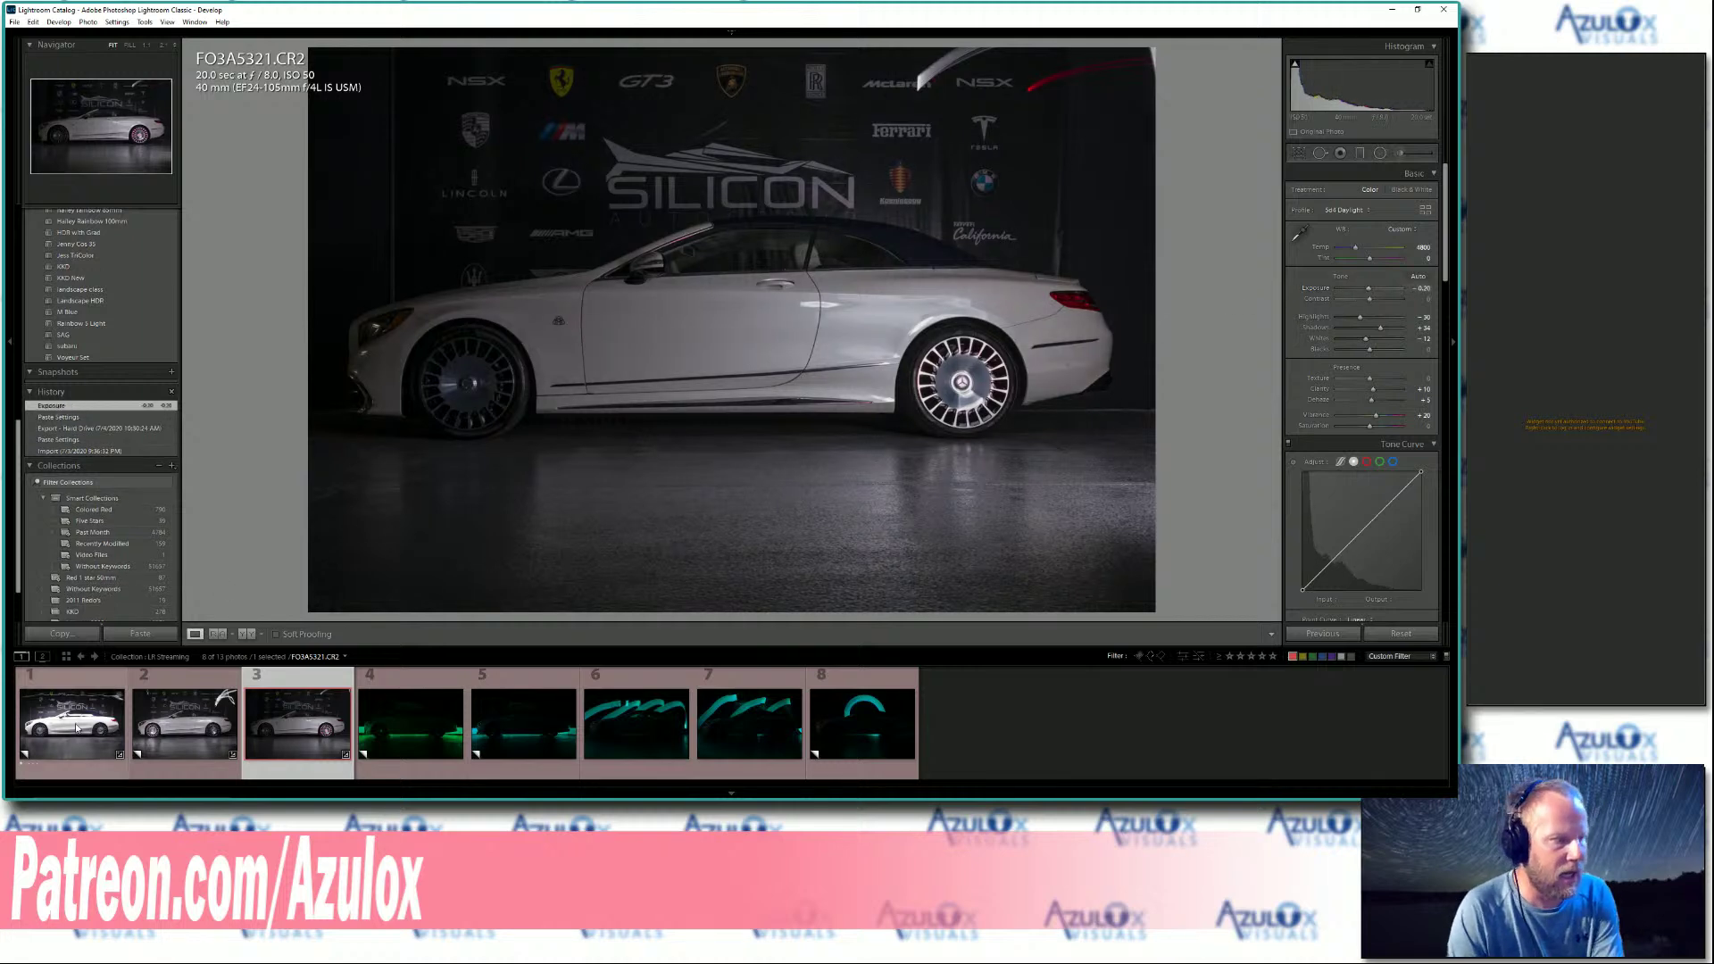
{"action": "left_click", "coordinate": [185, 723]}
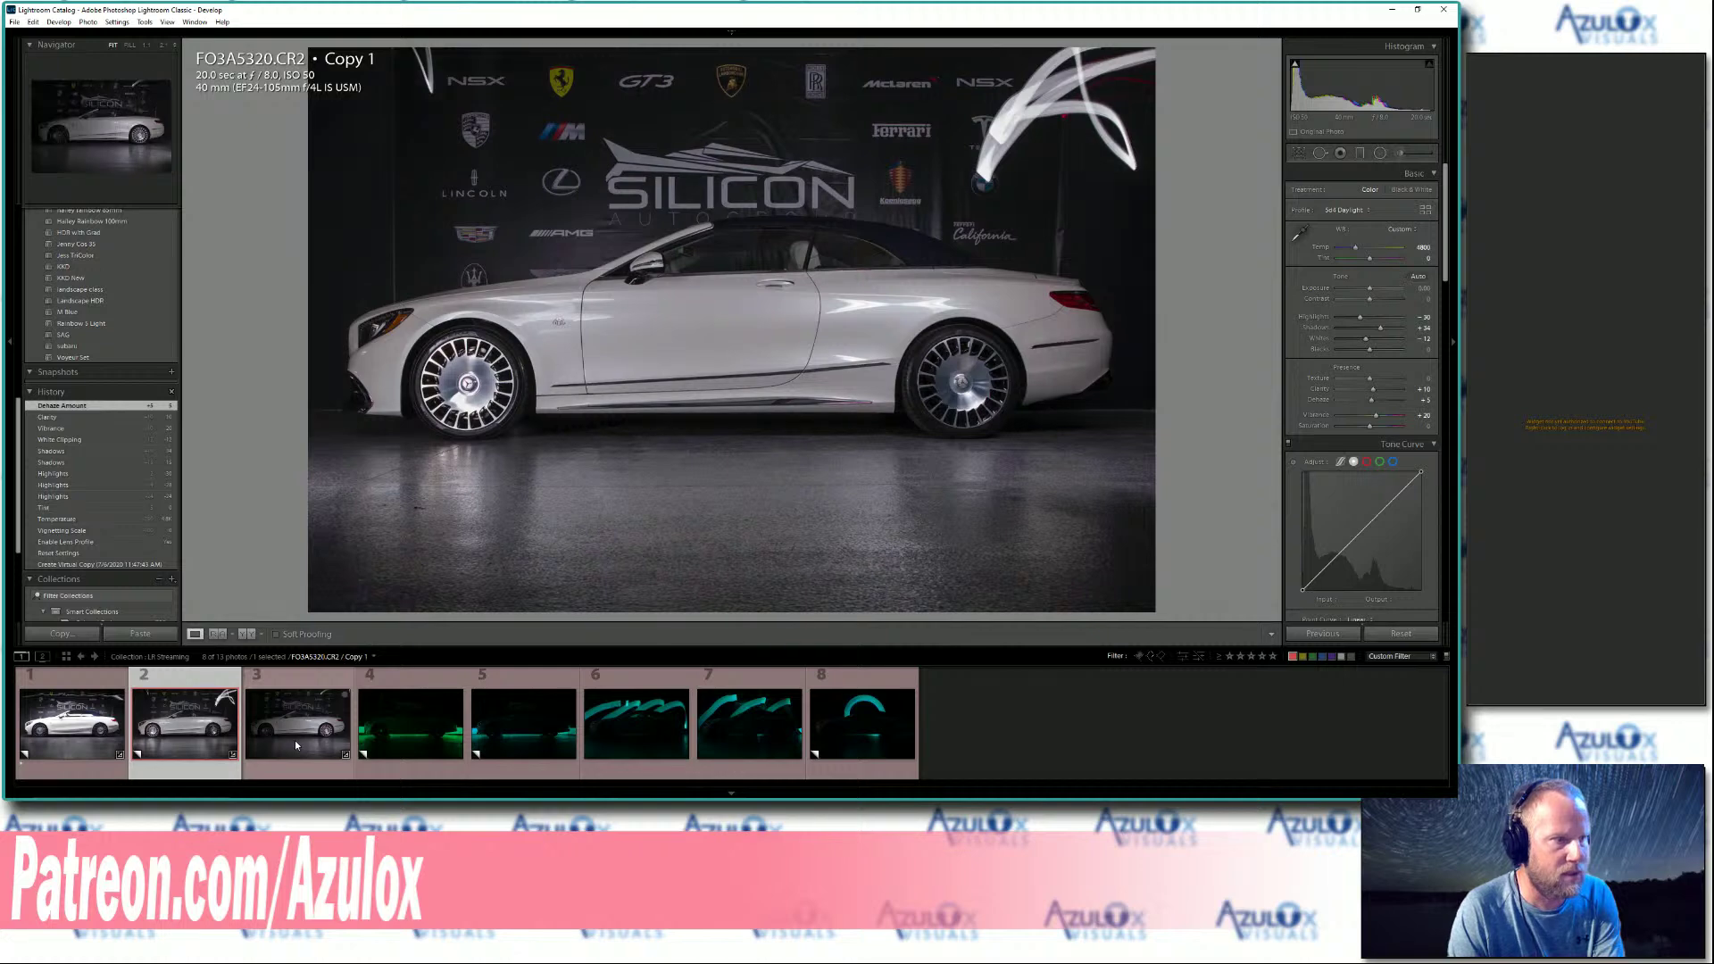
{"action": "left_click", "coordinate": [294, 742]}
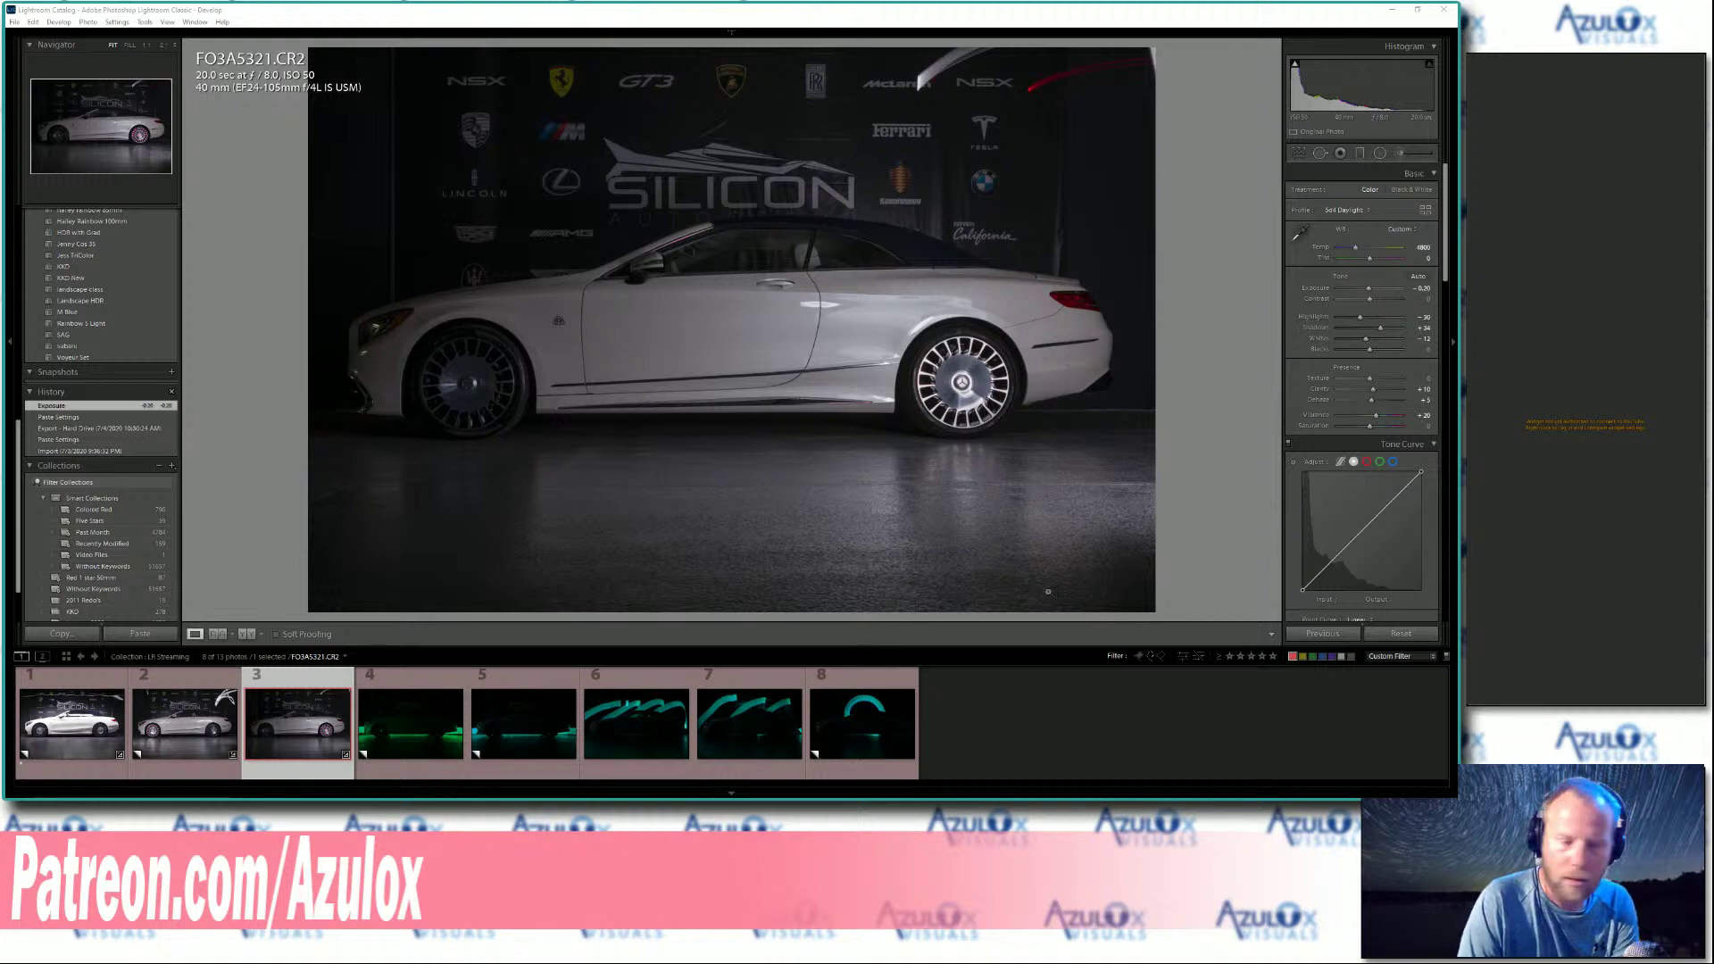
{"action": "left_click", "coordinate": [1199, 435]}
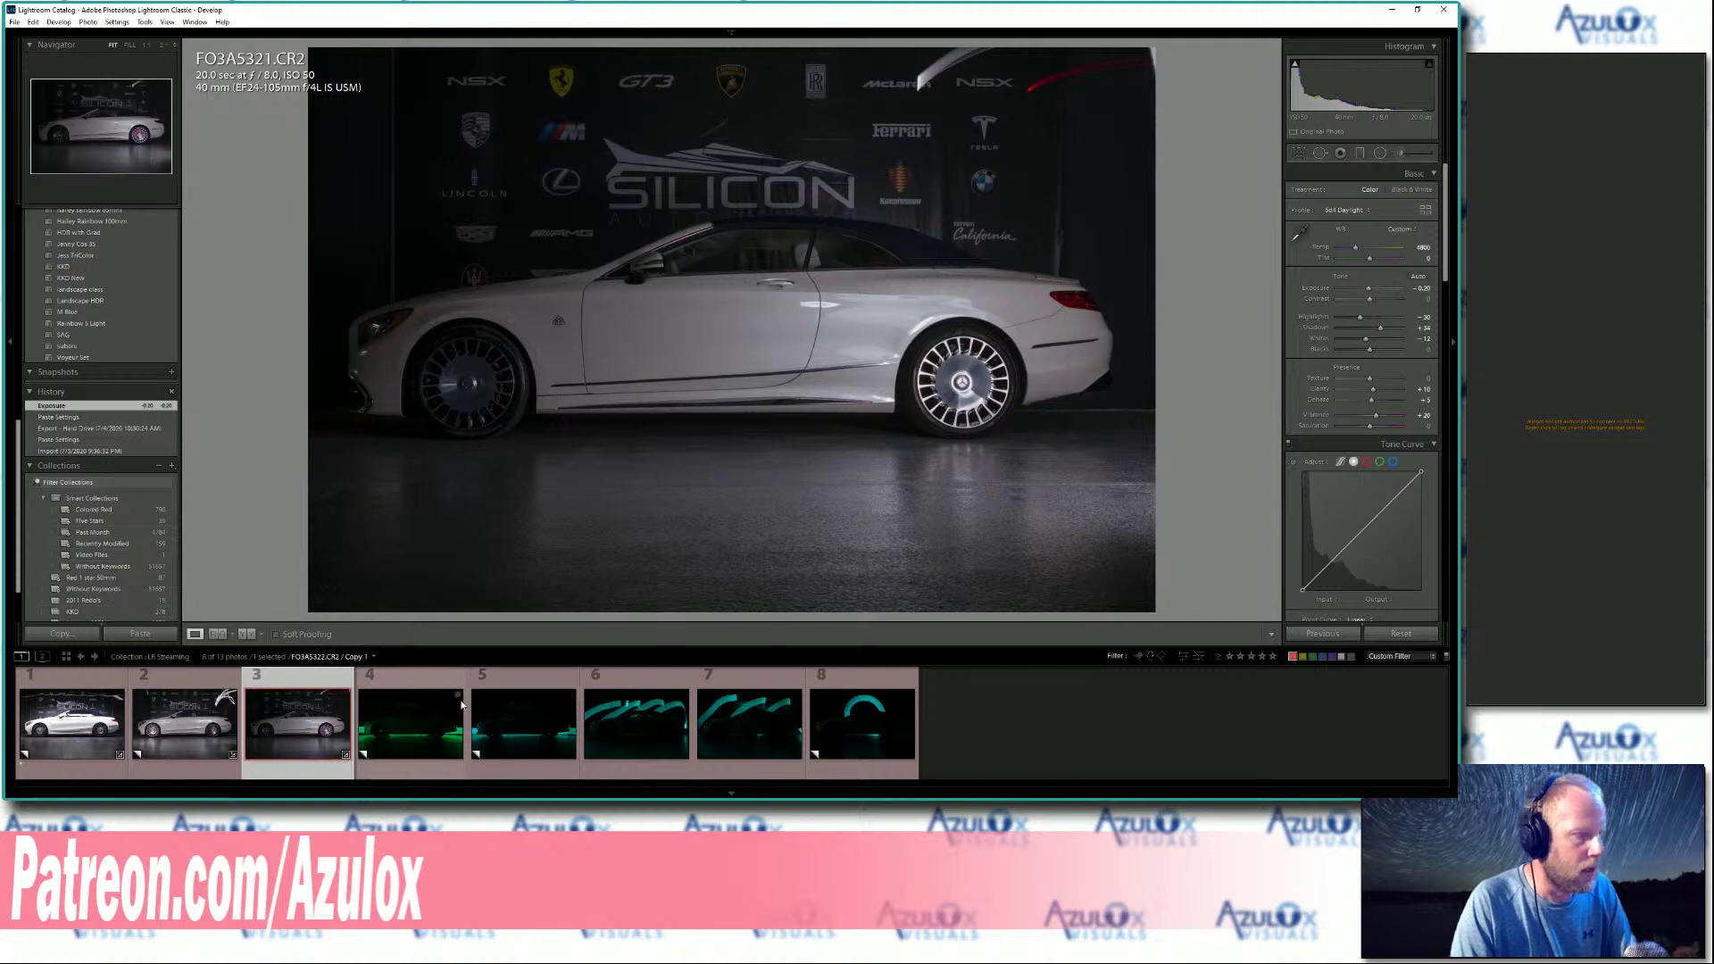
Rate the second and third photos one star.
{"action": "left_click", "coordinate": [228, 693]}
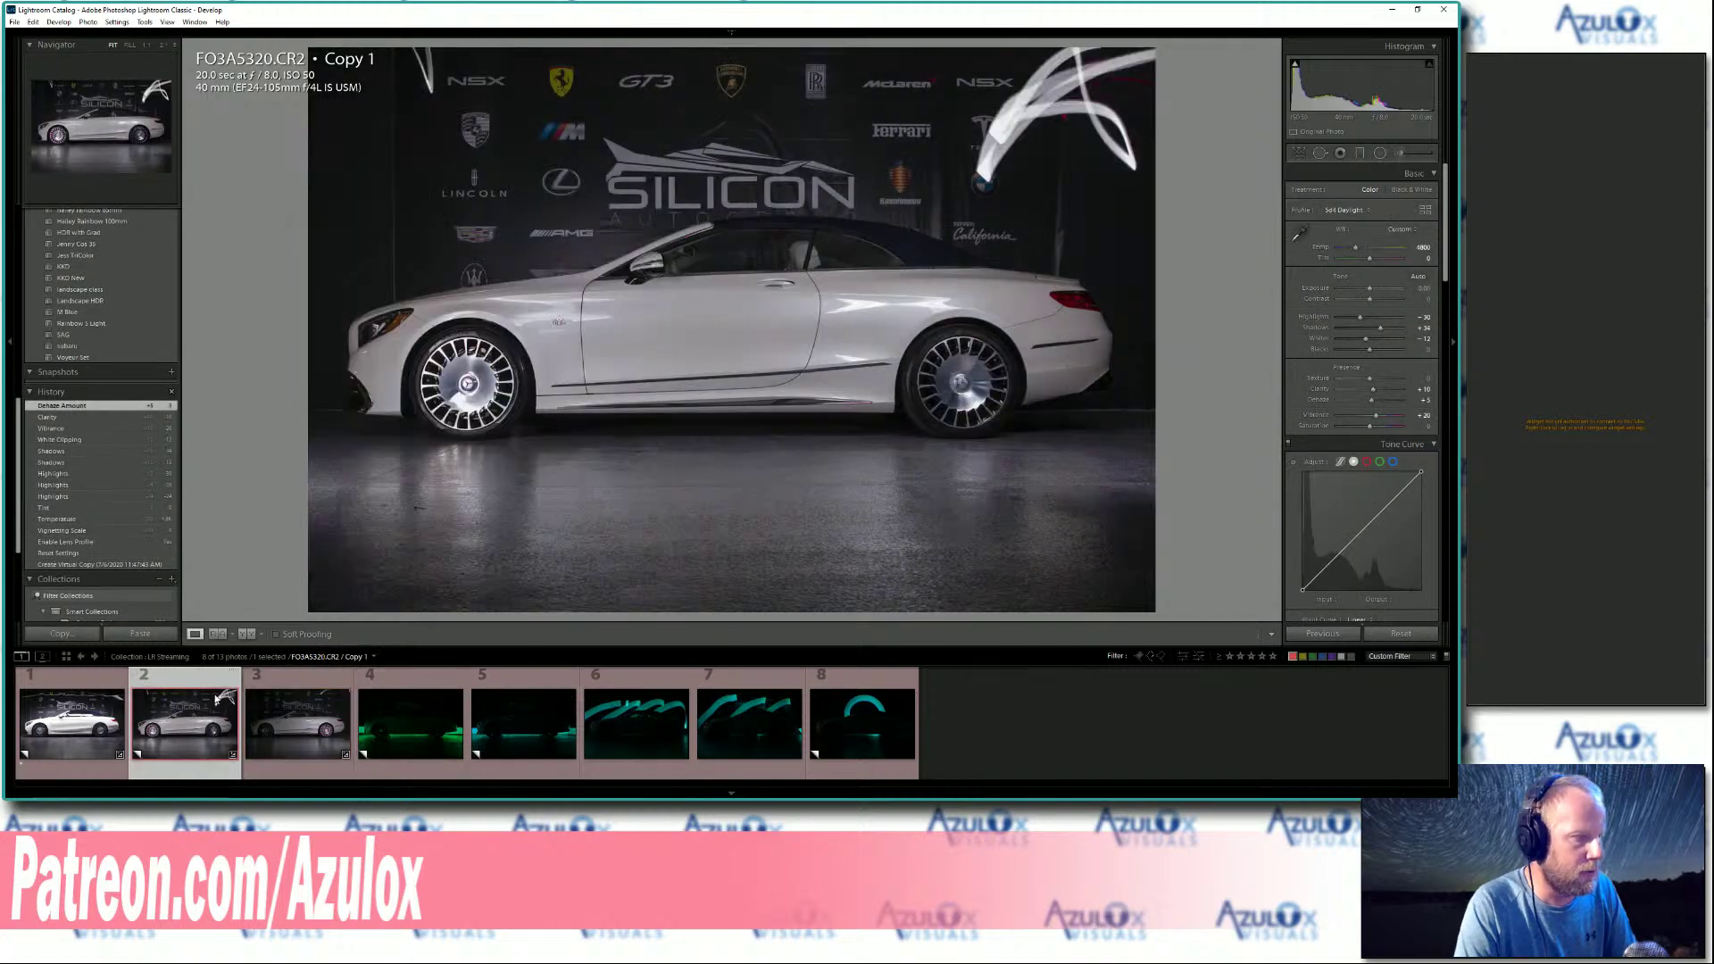
{"action": "key", "text": "1"}
{"action": "key", "text": "Right"}
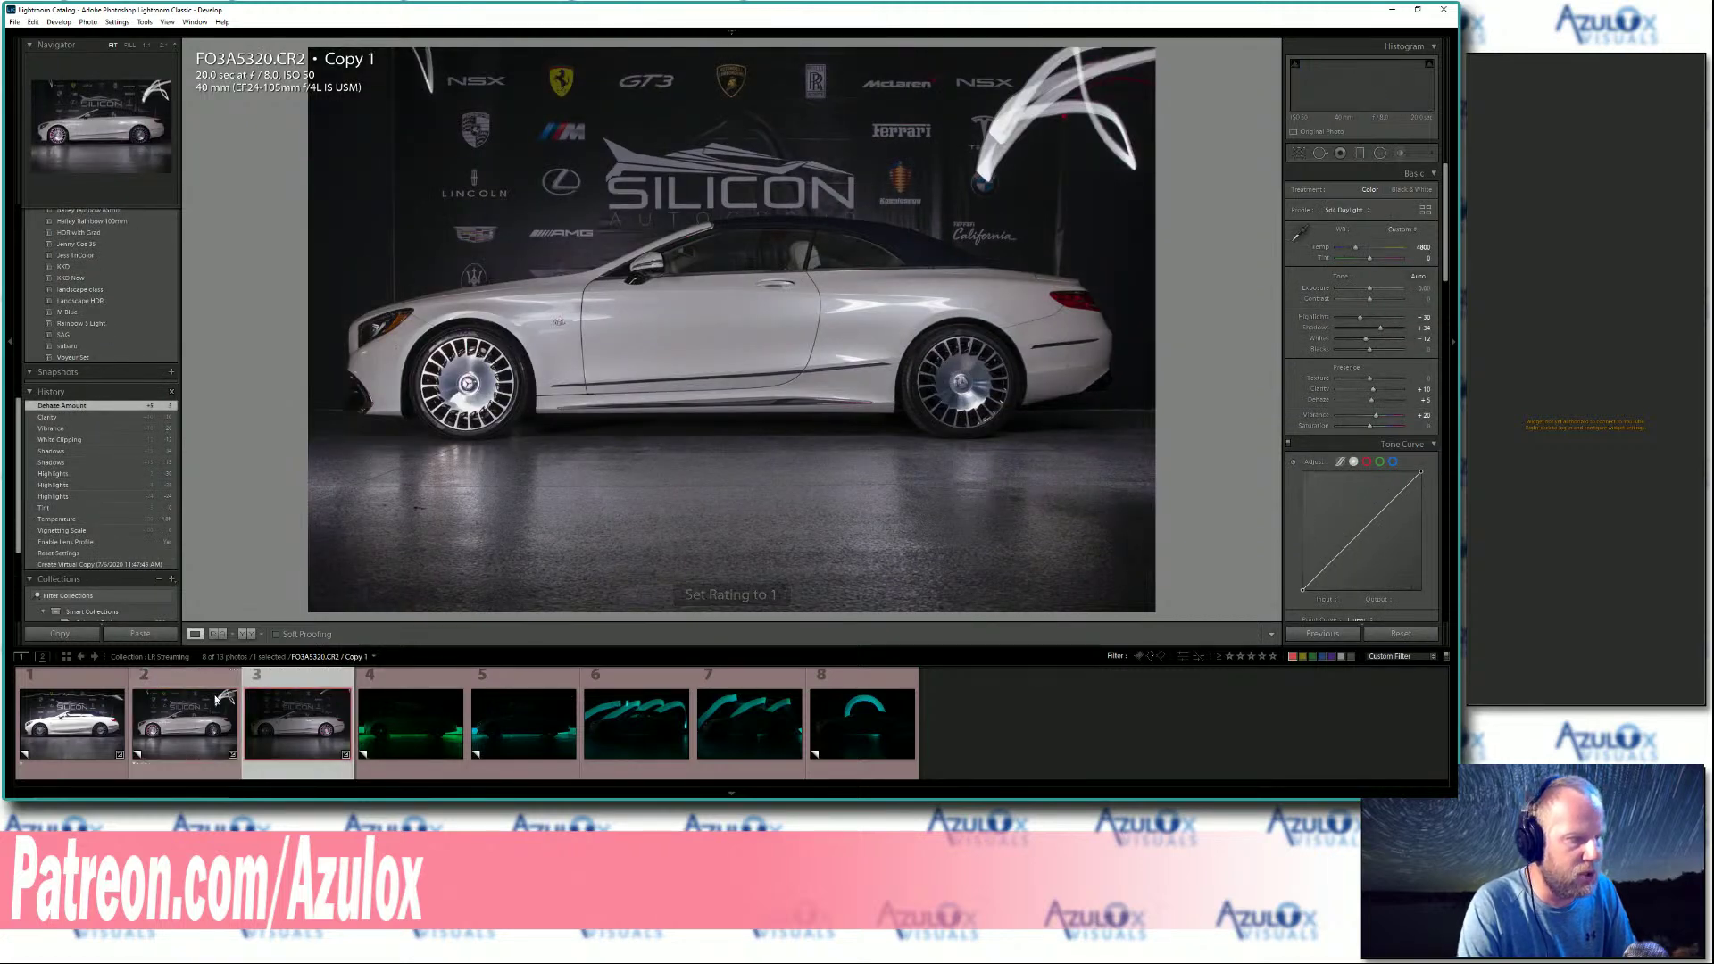
{"action": "key", "text": "1"}
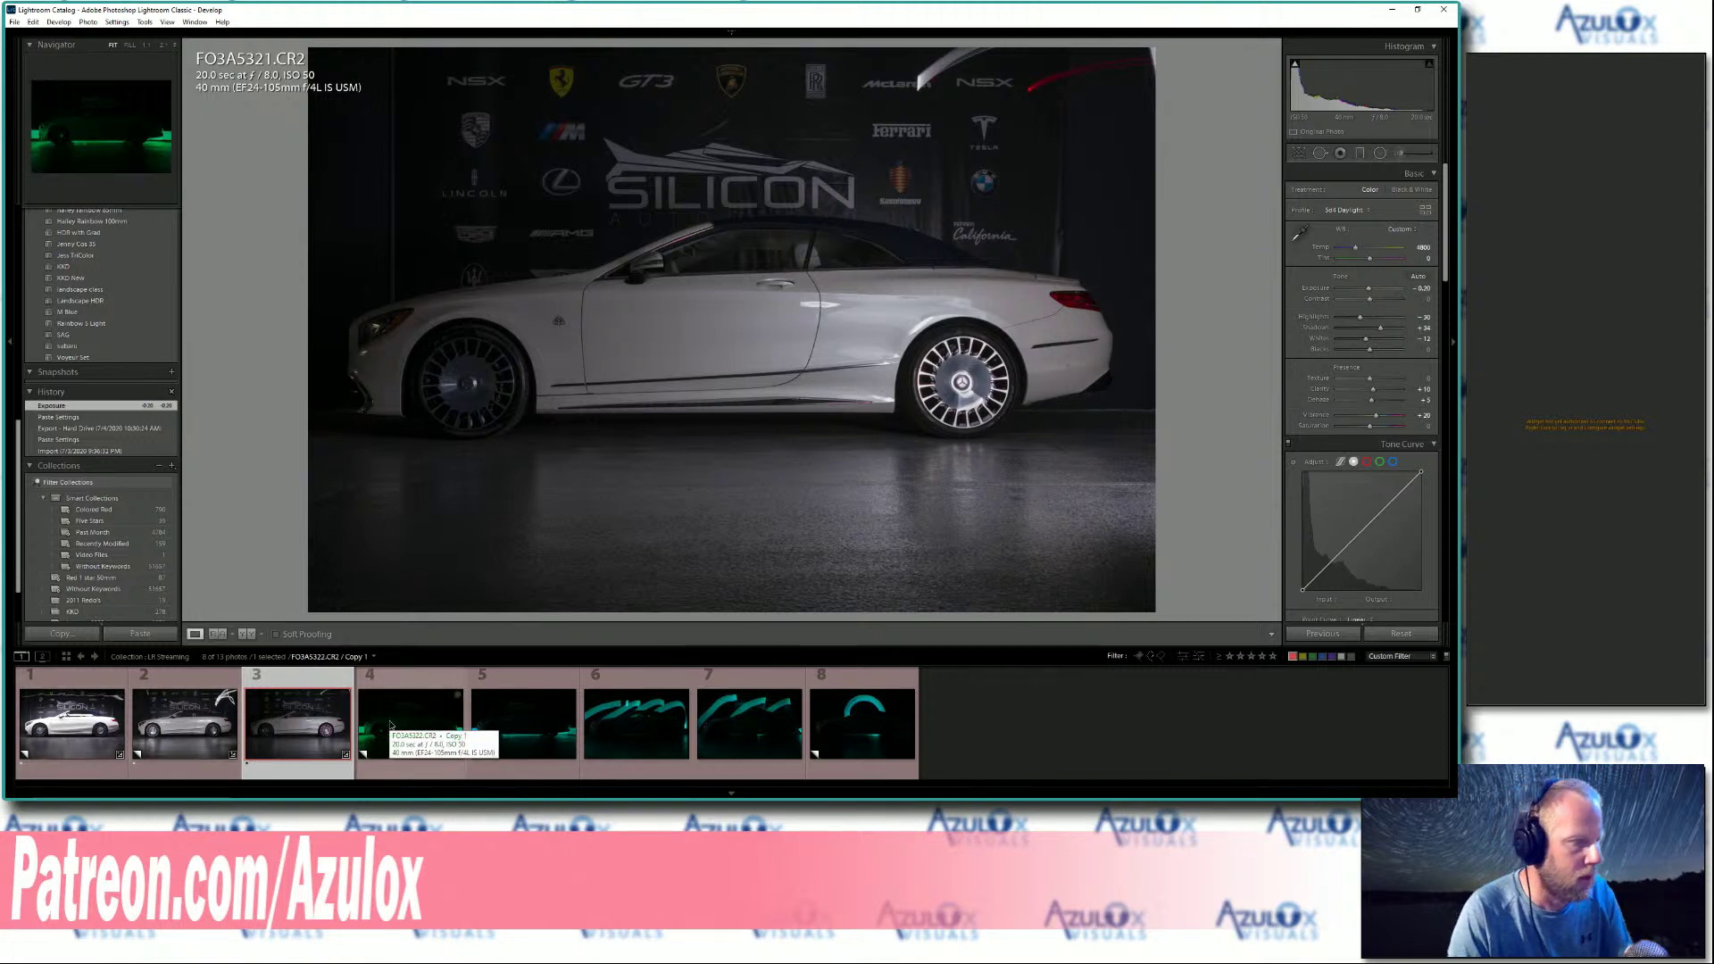
Pass over the green underglow photo and strongly raise the exposure of the fifth photo with the teal underglow.
{"action": "left_click", "coordinate": [390, 725]}
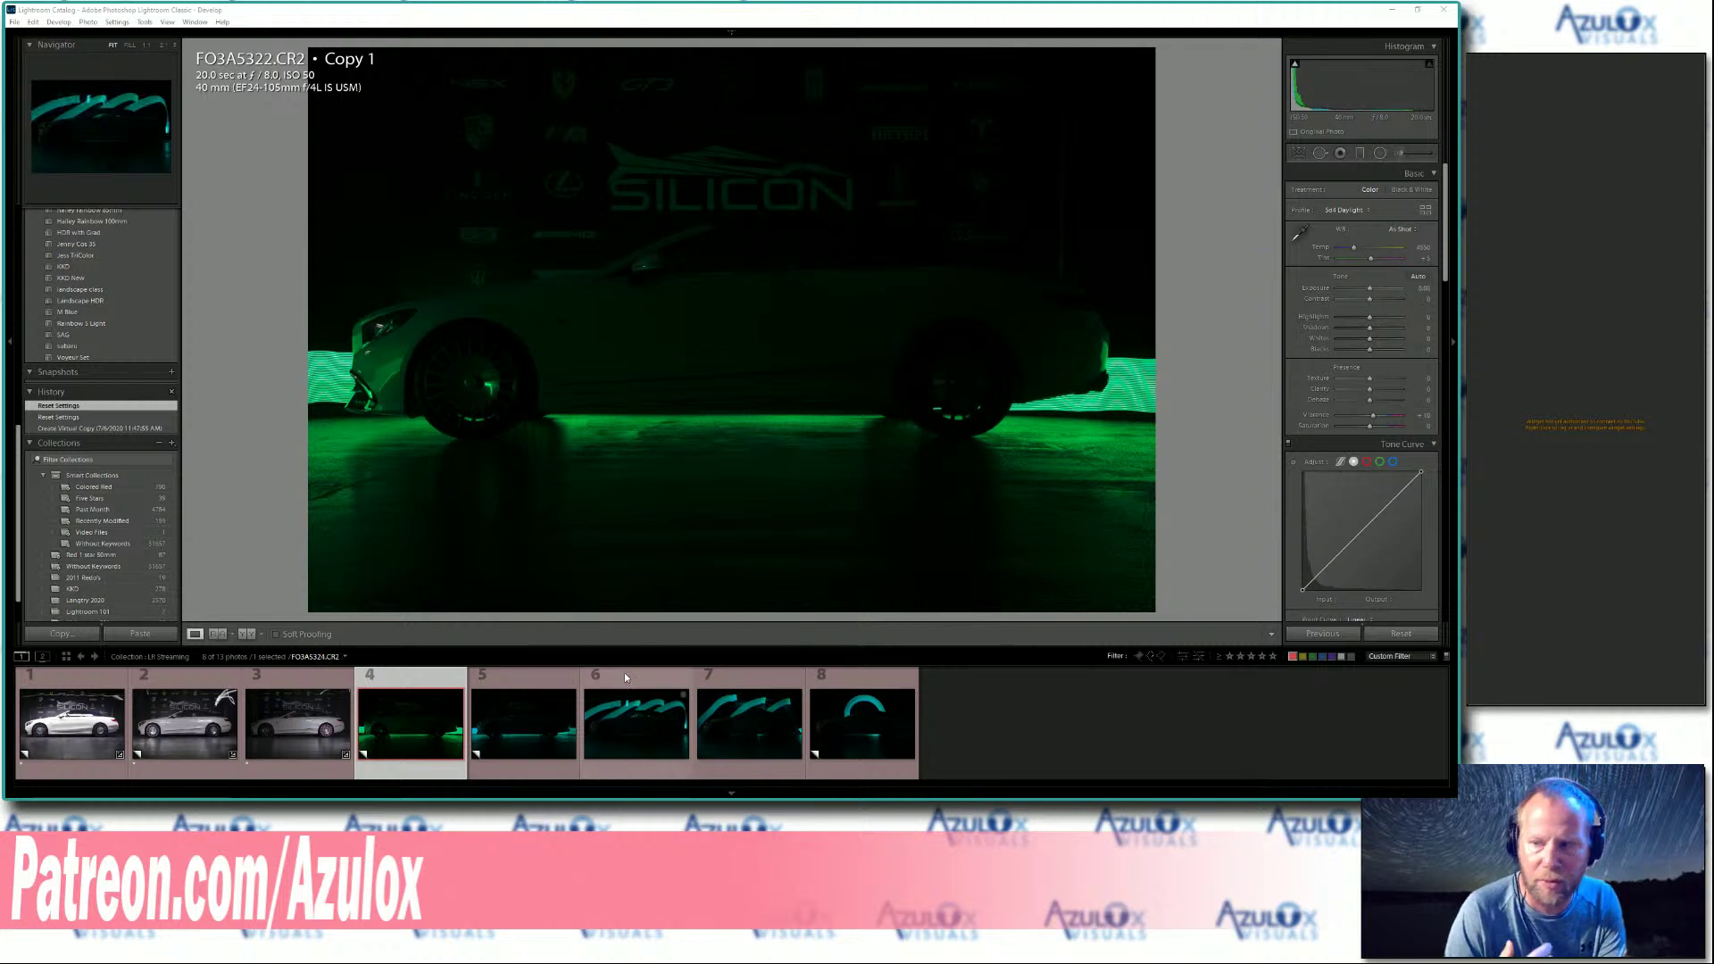
{"action": "left_click", "coordinate": [486, 700]}
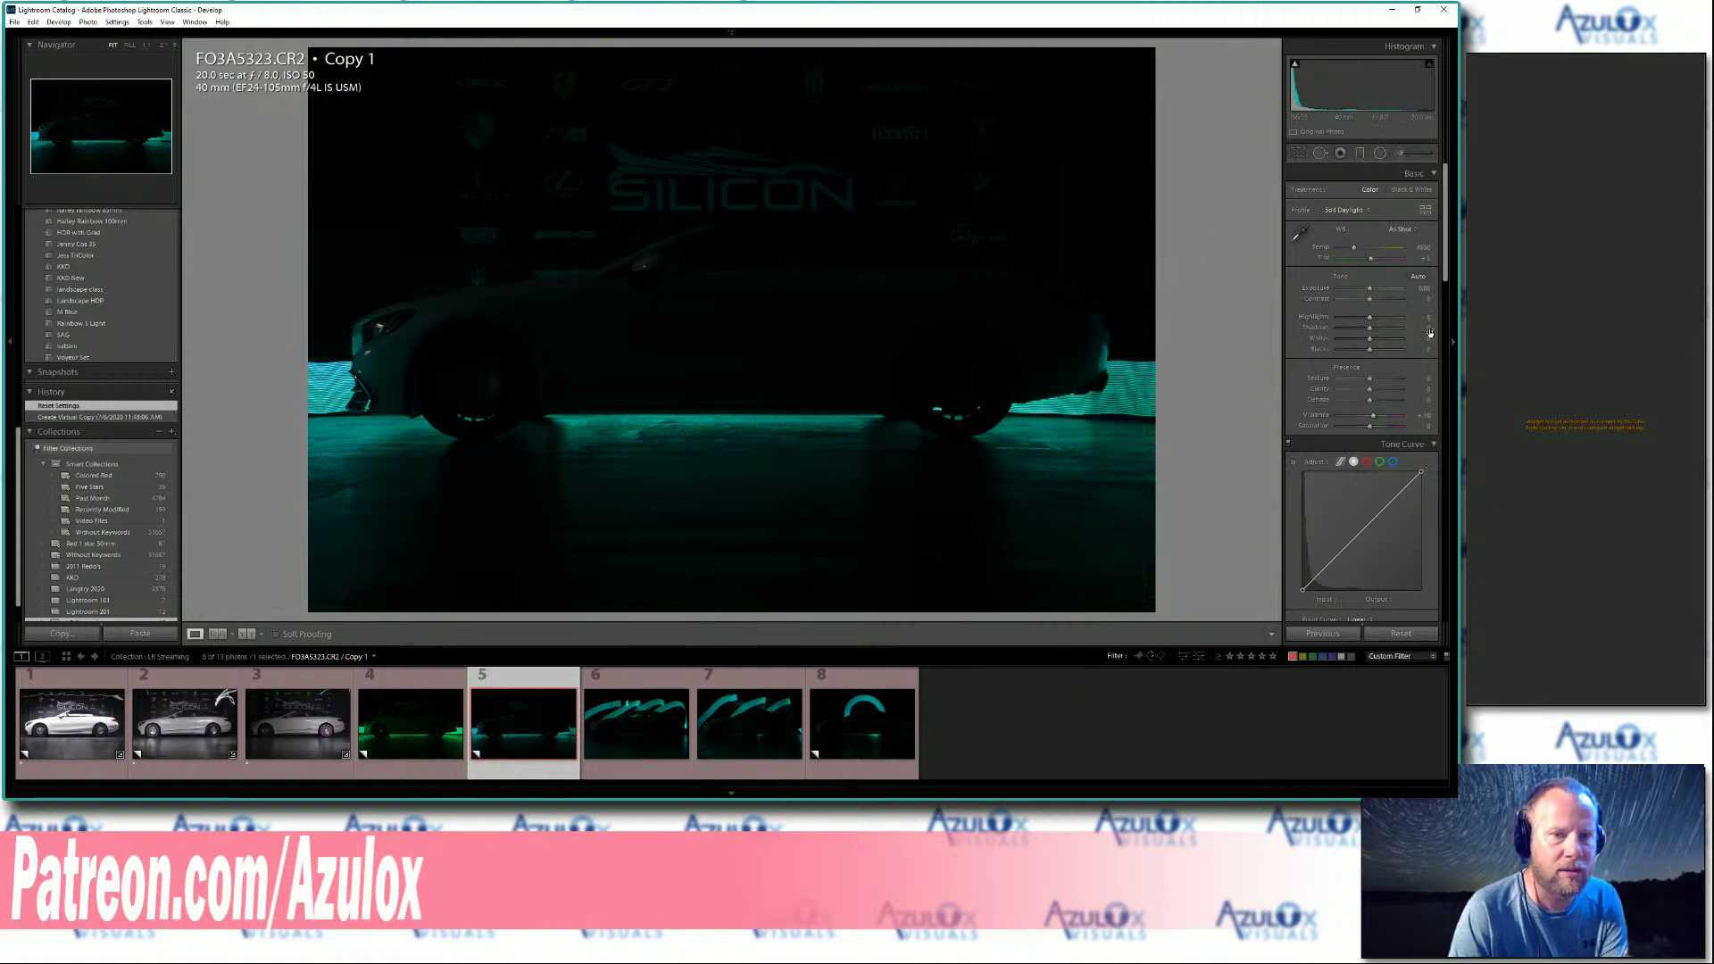
{"action": "left_click_drag", "start_coordinate": [1419, 290], "coordinate": [1442, 290]}
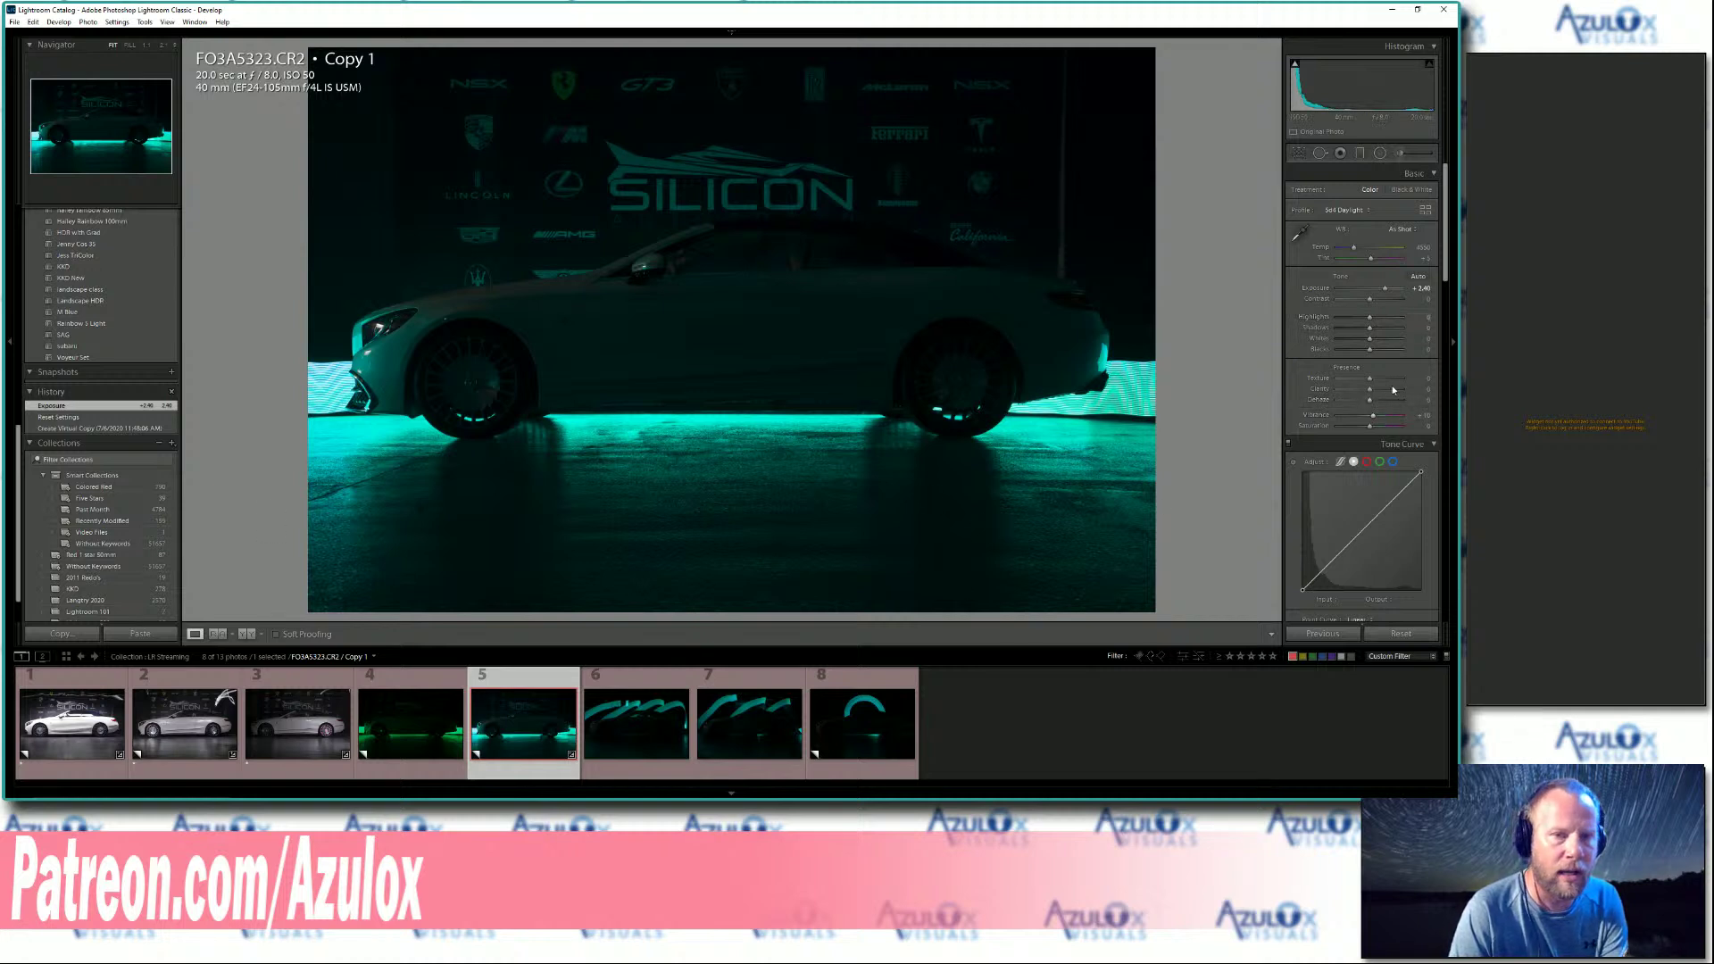
Set the fifth photo's white balance temperature to 4800 and its tint to 0.
{"action": "left_click", "coordinate": [1419, 247]}
{"action": "type", "text": "4800"}
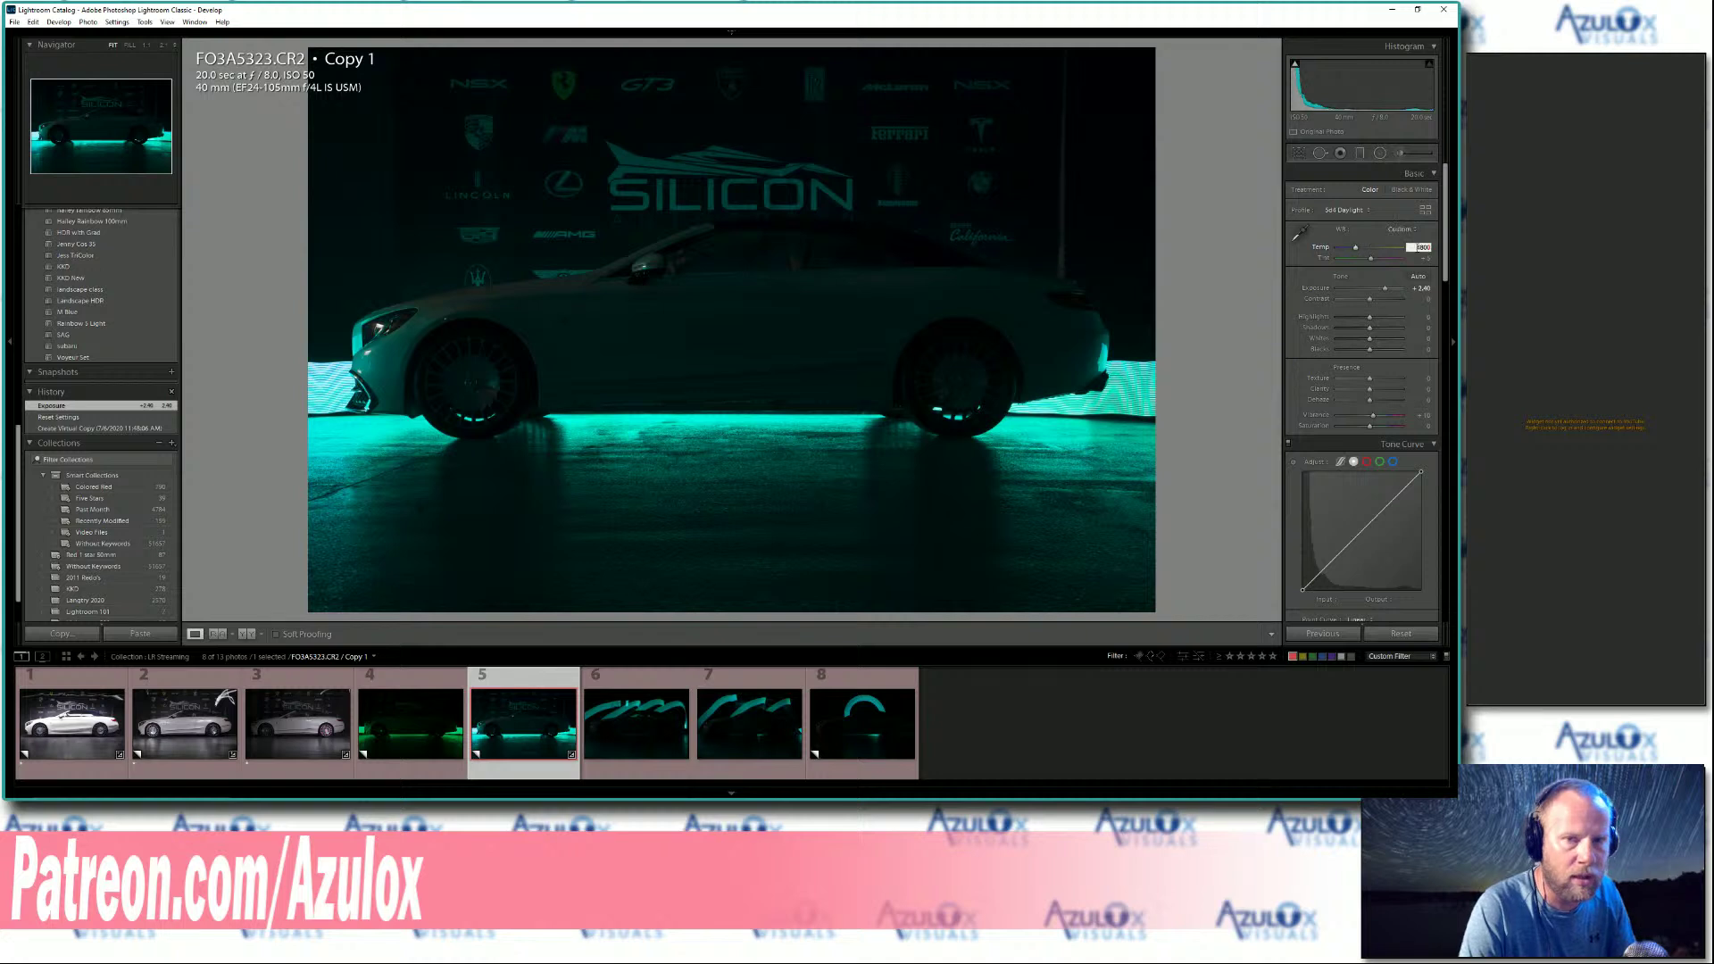
{"action": "key", "text": "Tab"}
{"action": "type", "text": "0"}
{"action": "key", "text": "Return"}
Set the fifth photo's vibrance to 20 and change its white balance temperature to 4600.
{"action": "left_click", "coordinate": [1418, 416]}
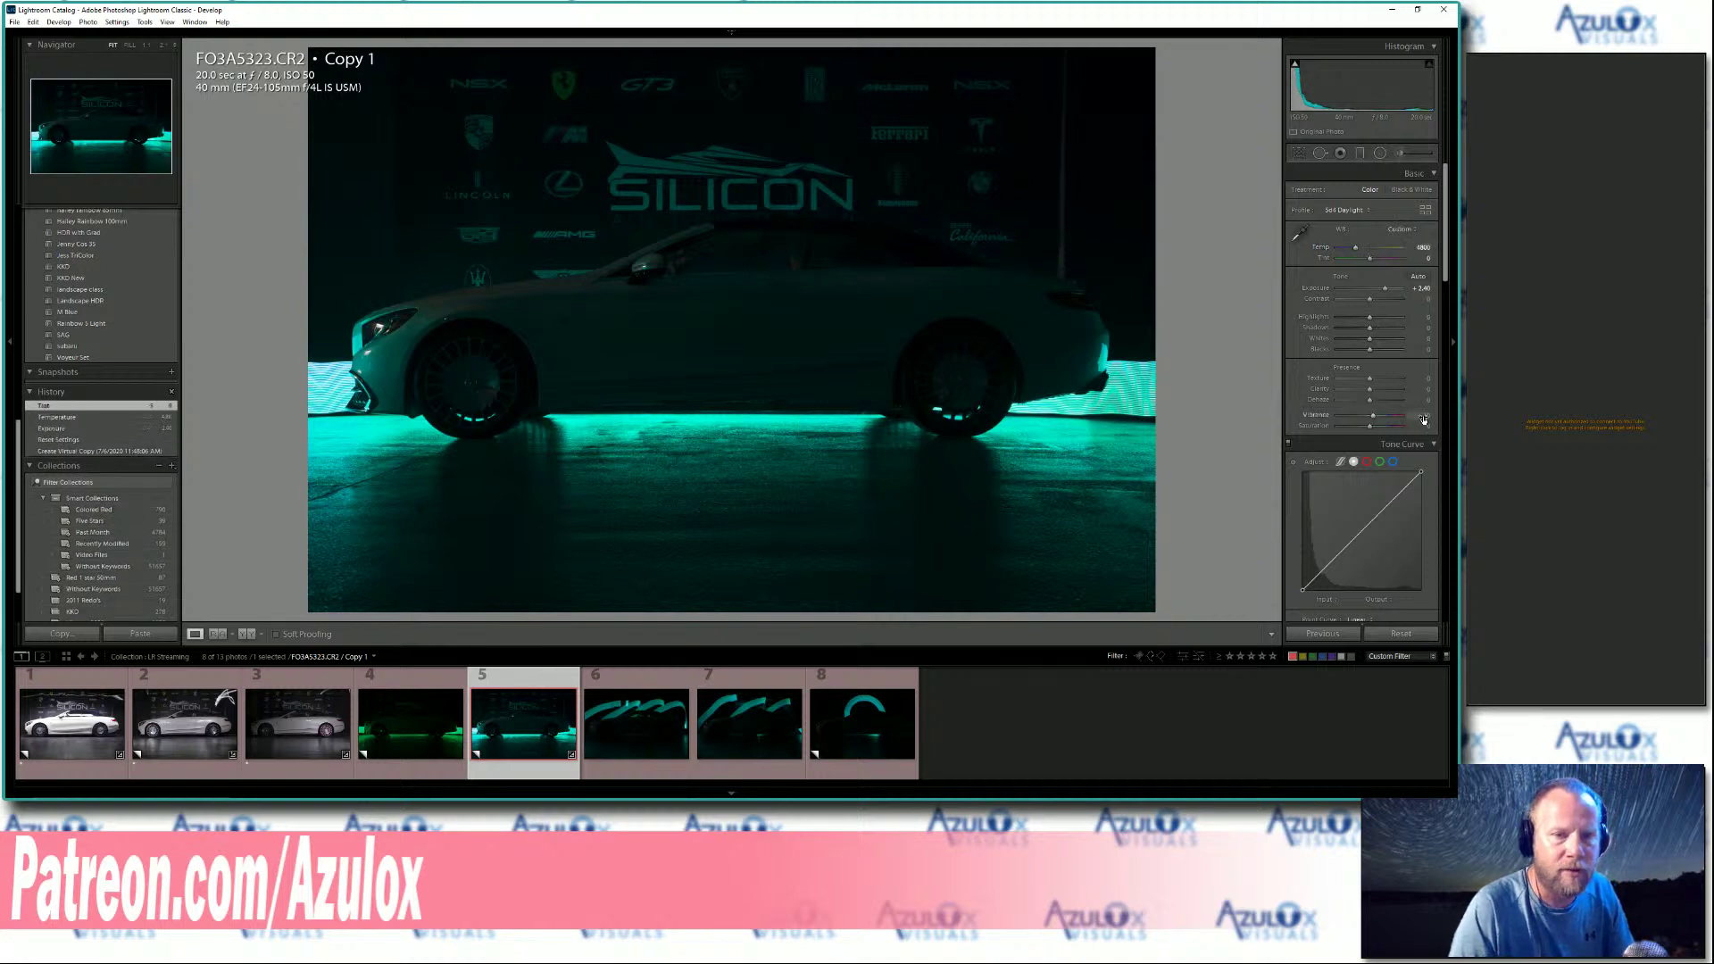
{"action": "type", "text": "10"}
{"action": "key", "text": "Return"}
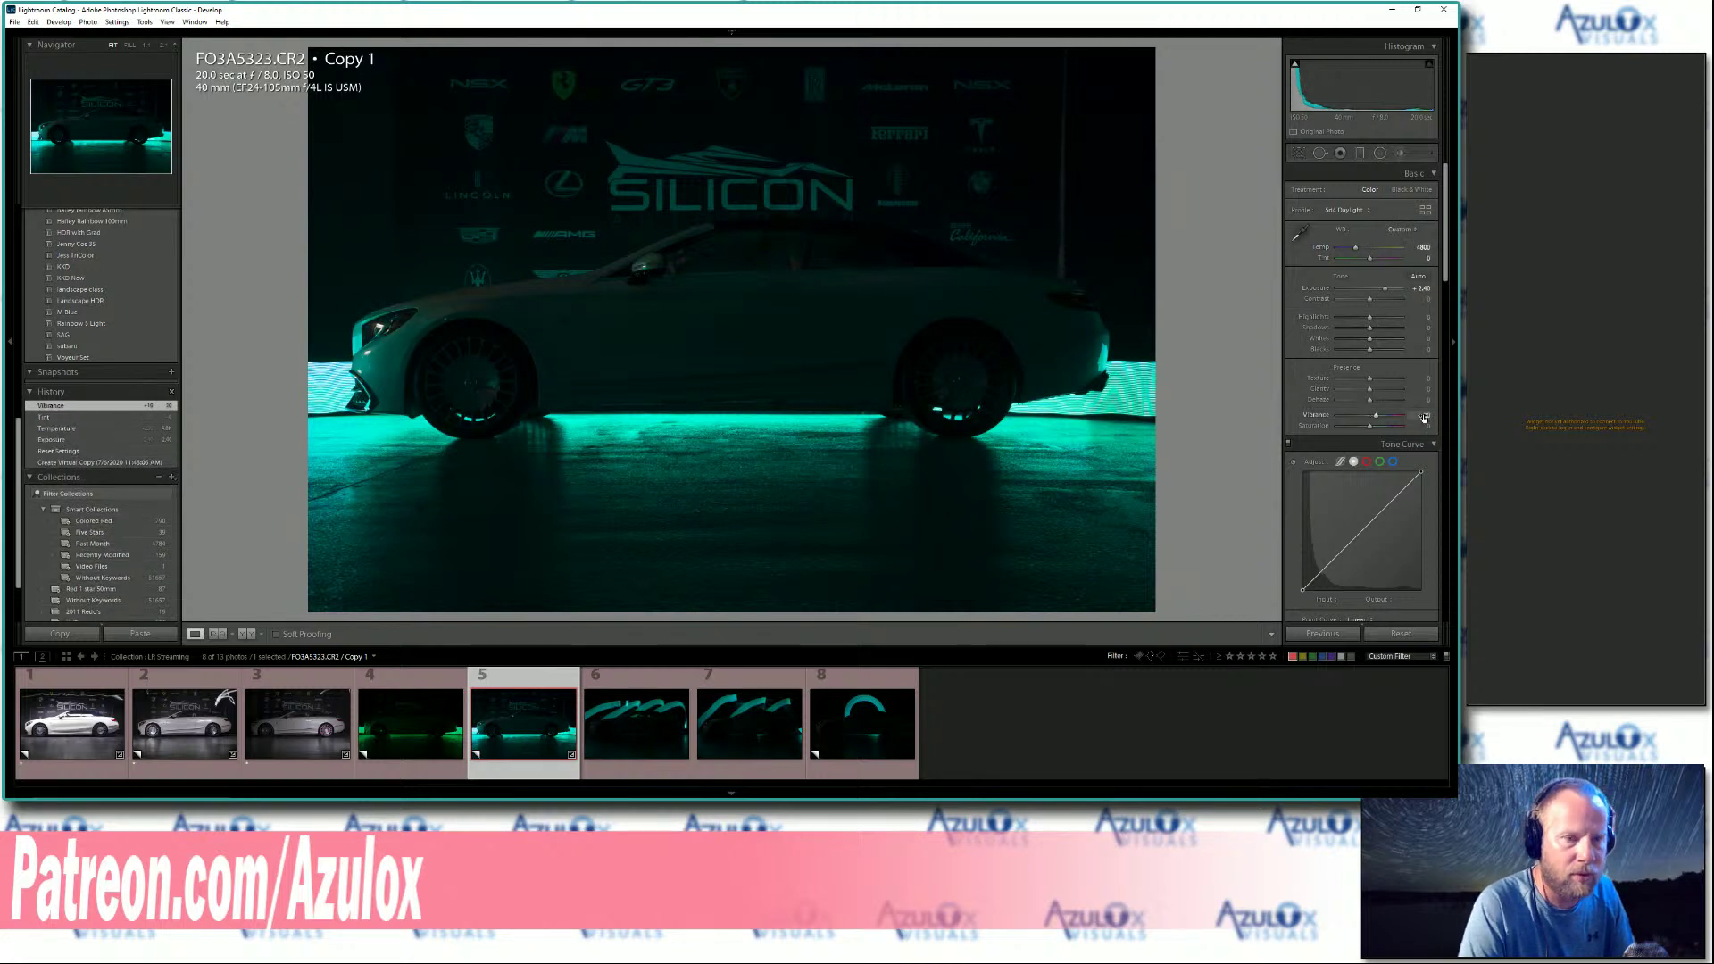
{"action": "left_click", "coordinate": [1419, 247]}
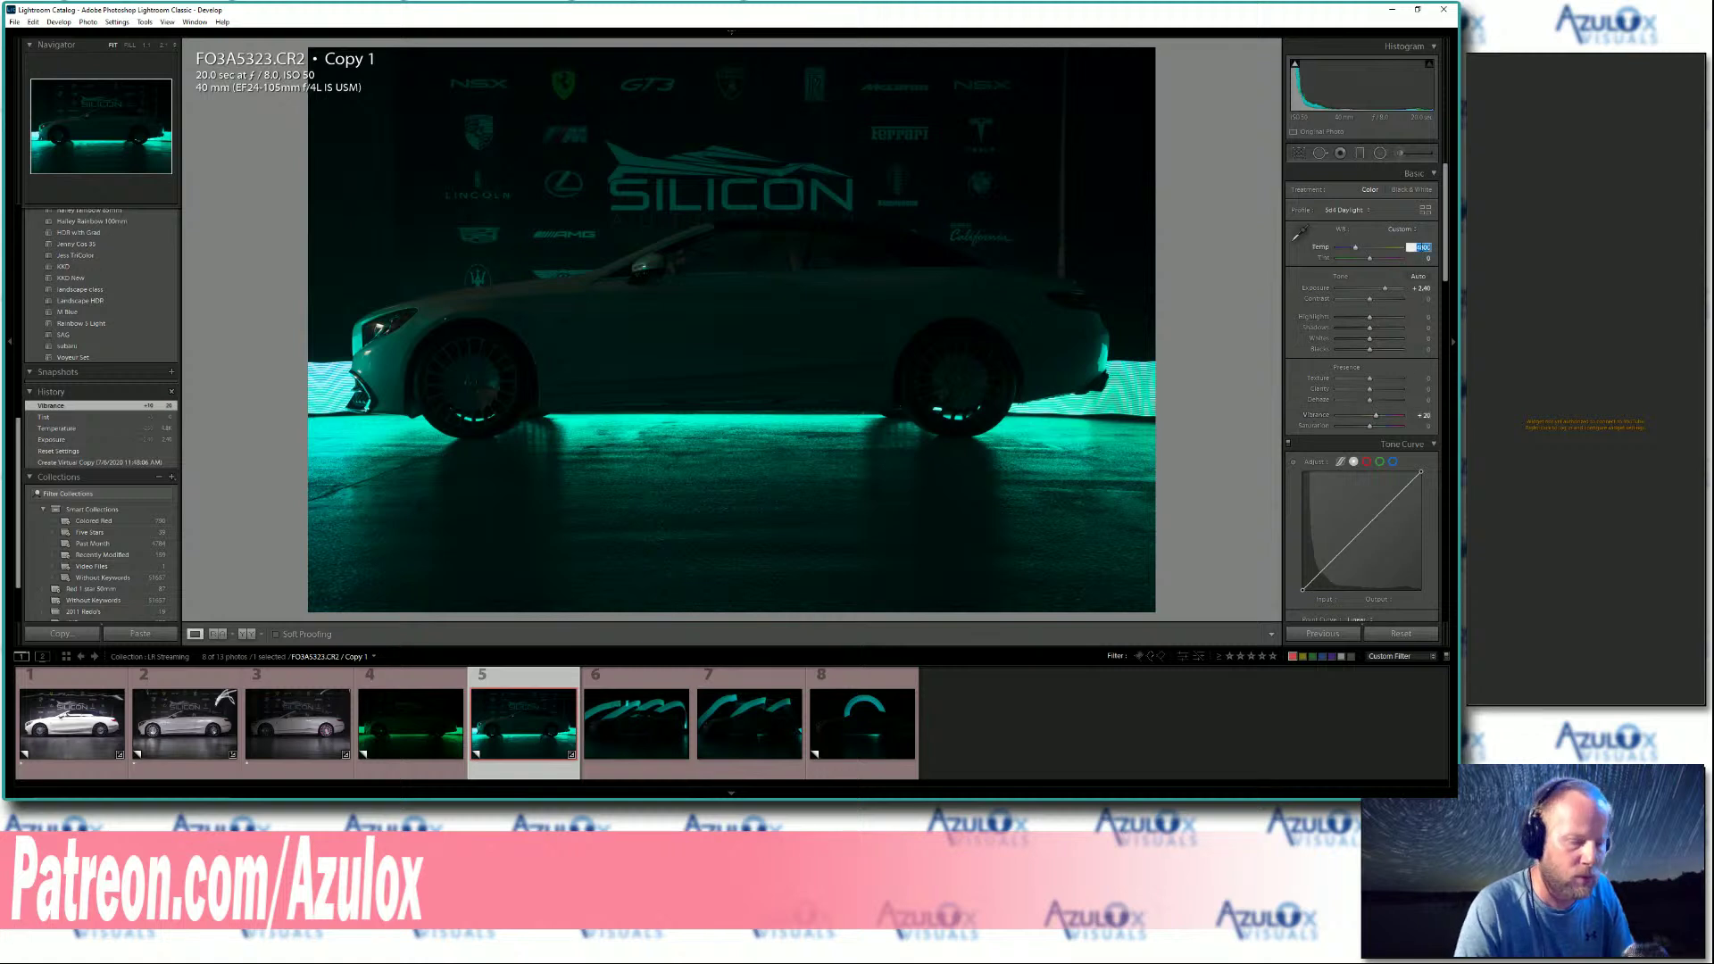
{"action": "type", "text": "4600"}
{"action": "key", "text": "Return"}
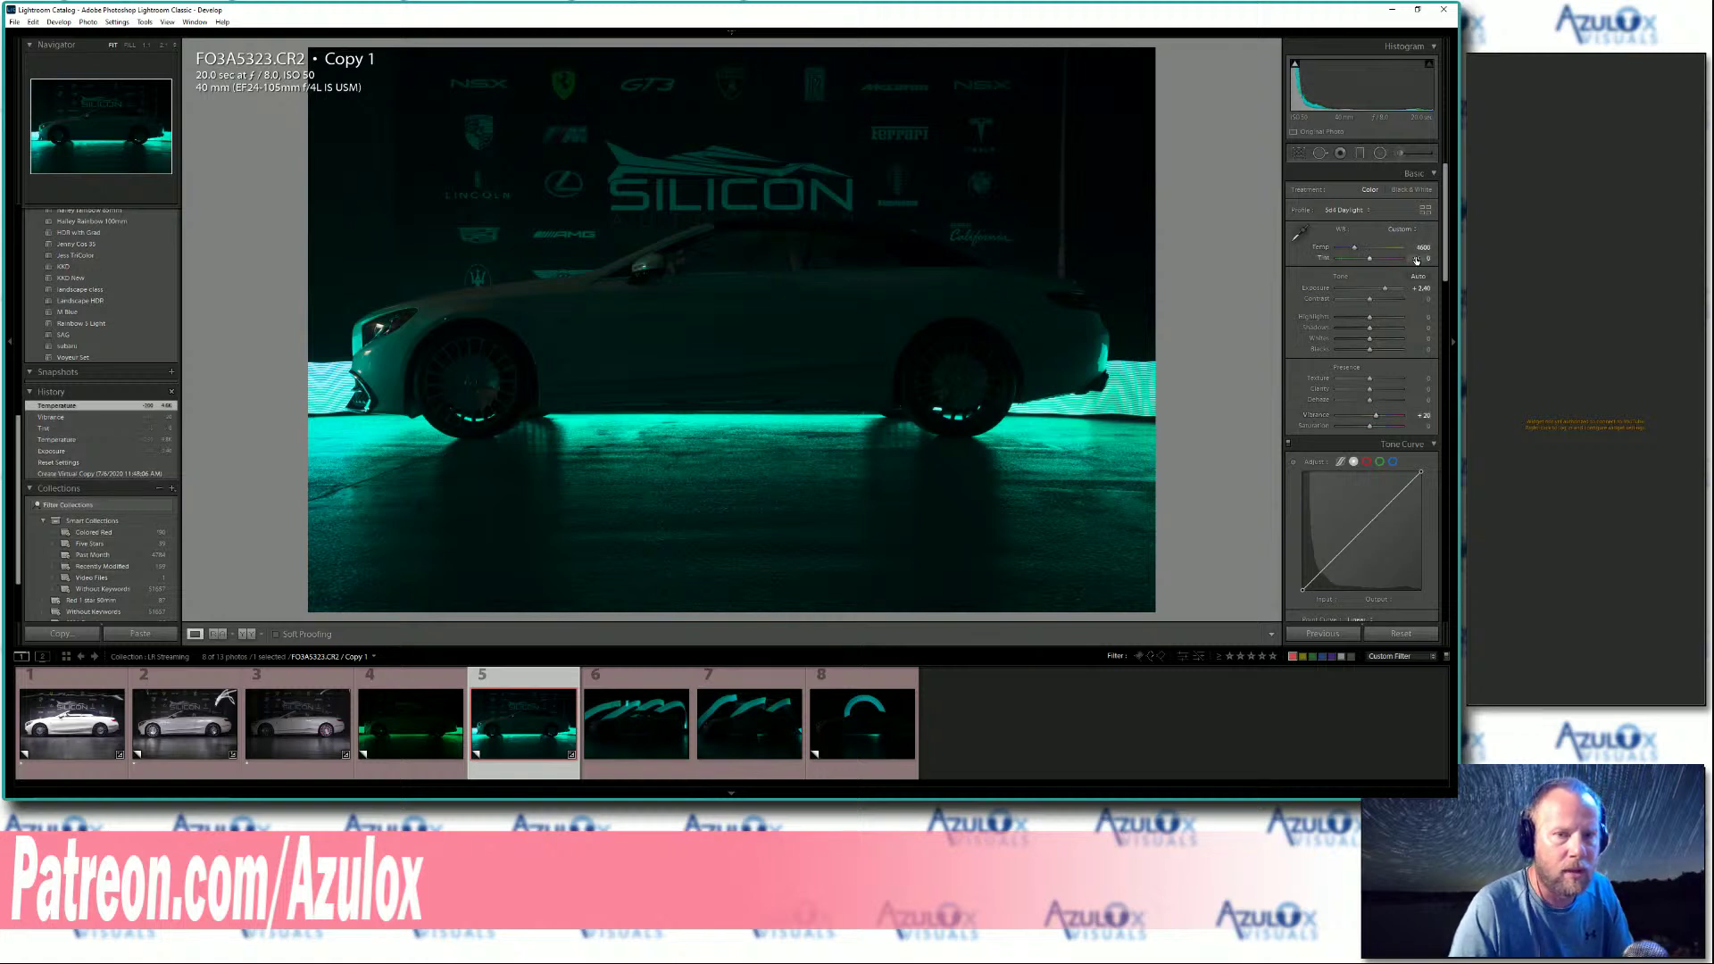
Set the fifth photo's clarity to 35 and dehaze to 20, and check it in a before-and-after comparison.
{"action": "left_click_drag", "start_coordinate": [1426, 394], "coordinate": [1423, 390]}
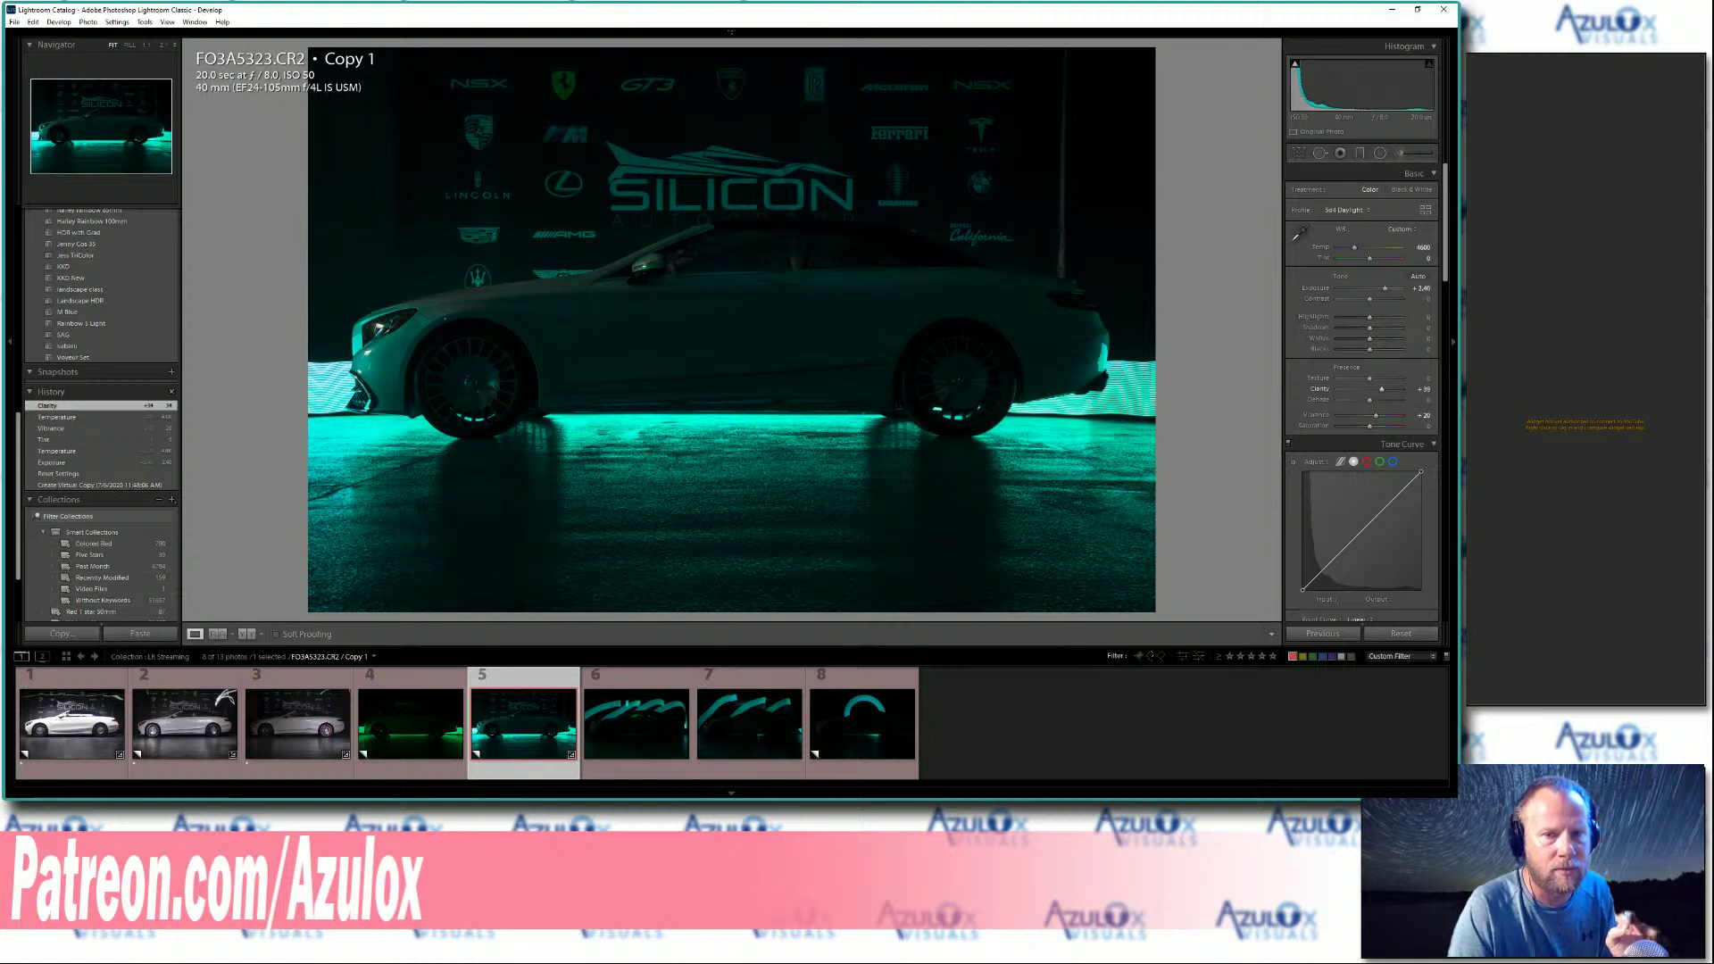
{"action": "left_click_drag", "start_coordinate": [1423, 391], "coordinate": [1427, 400]}
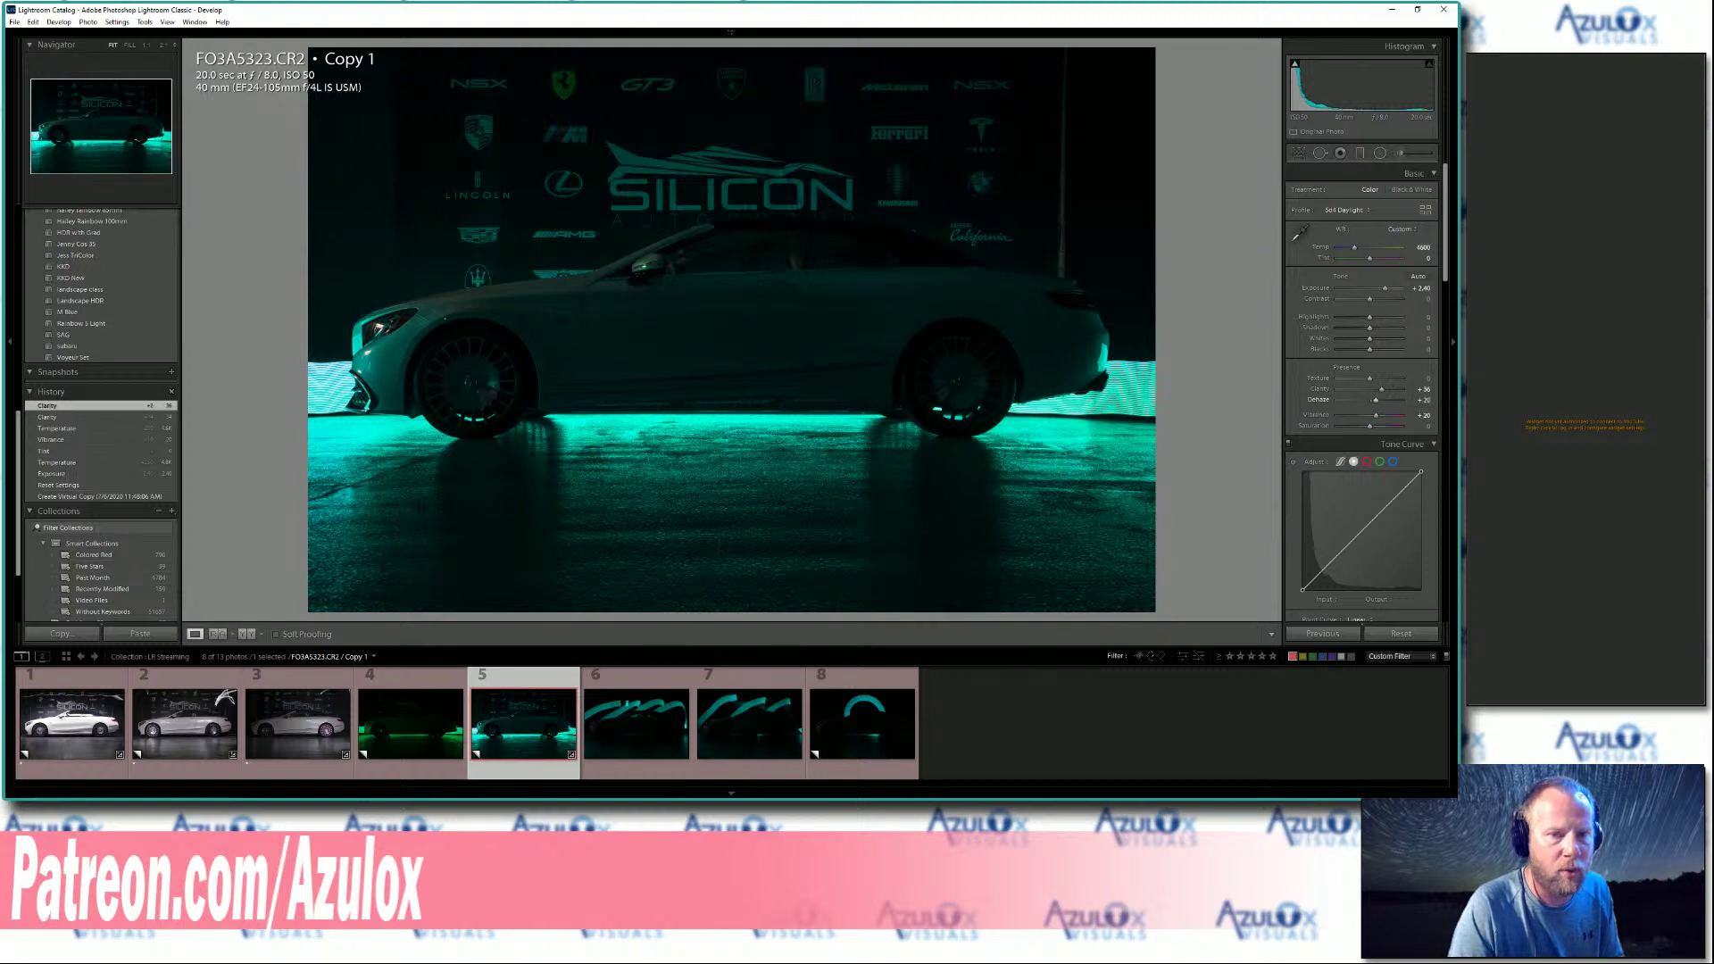
{"action": "left_click", "coordinate": [1419, 389]}
{"action": "type", "text": "35"}
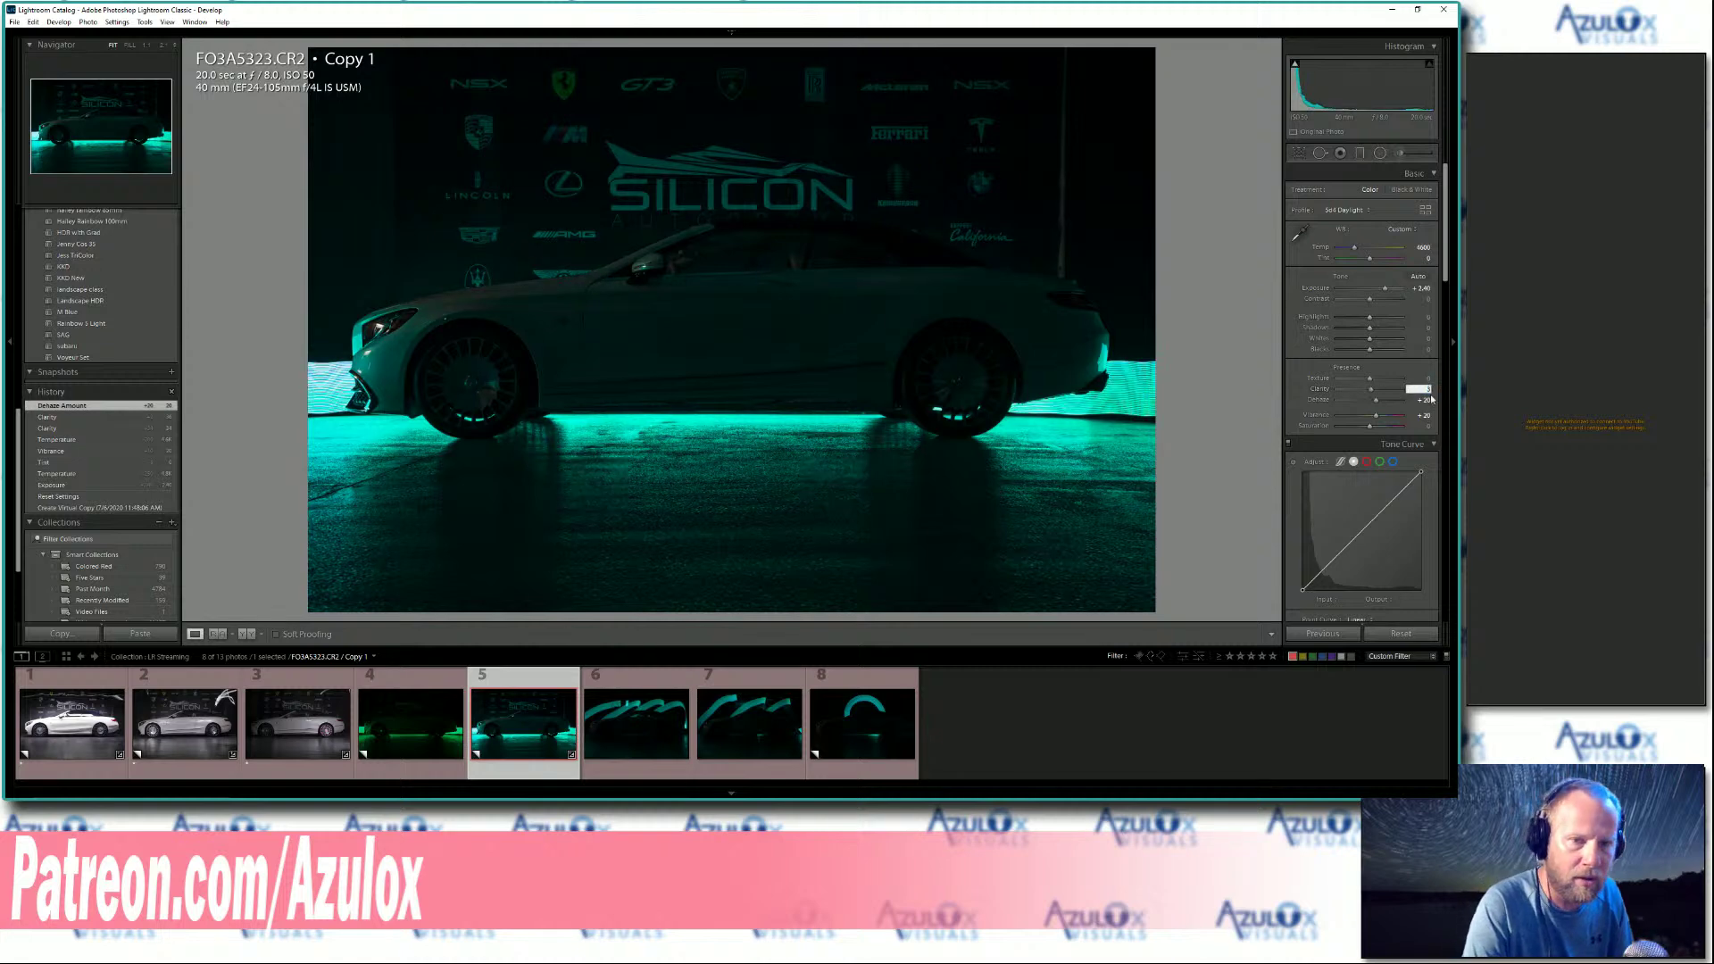
{"action": "key", "text": "Return"}
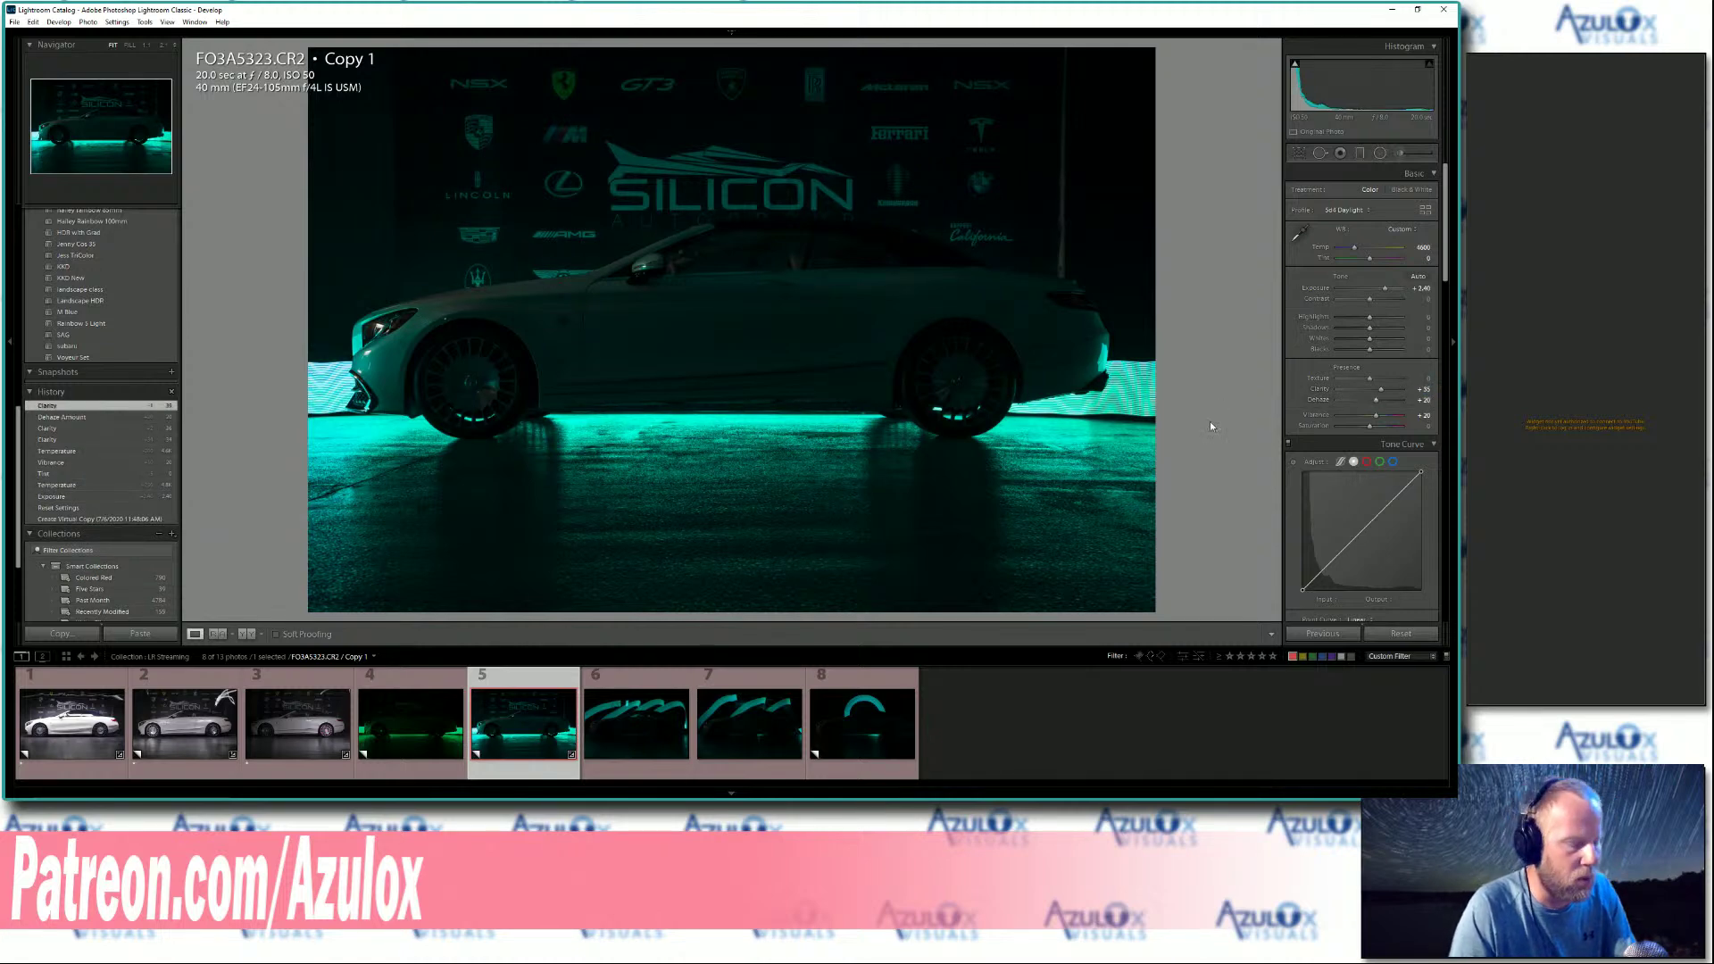
{"action": "key", "text": "y"}
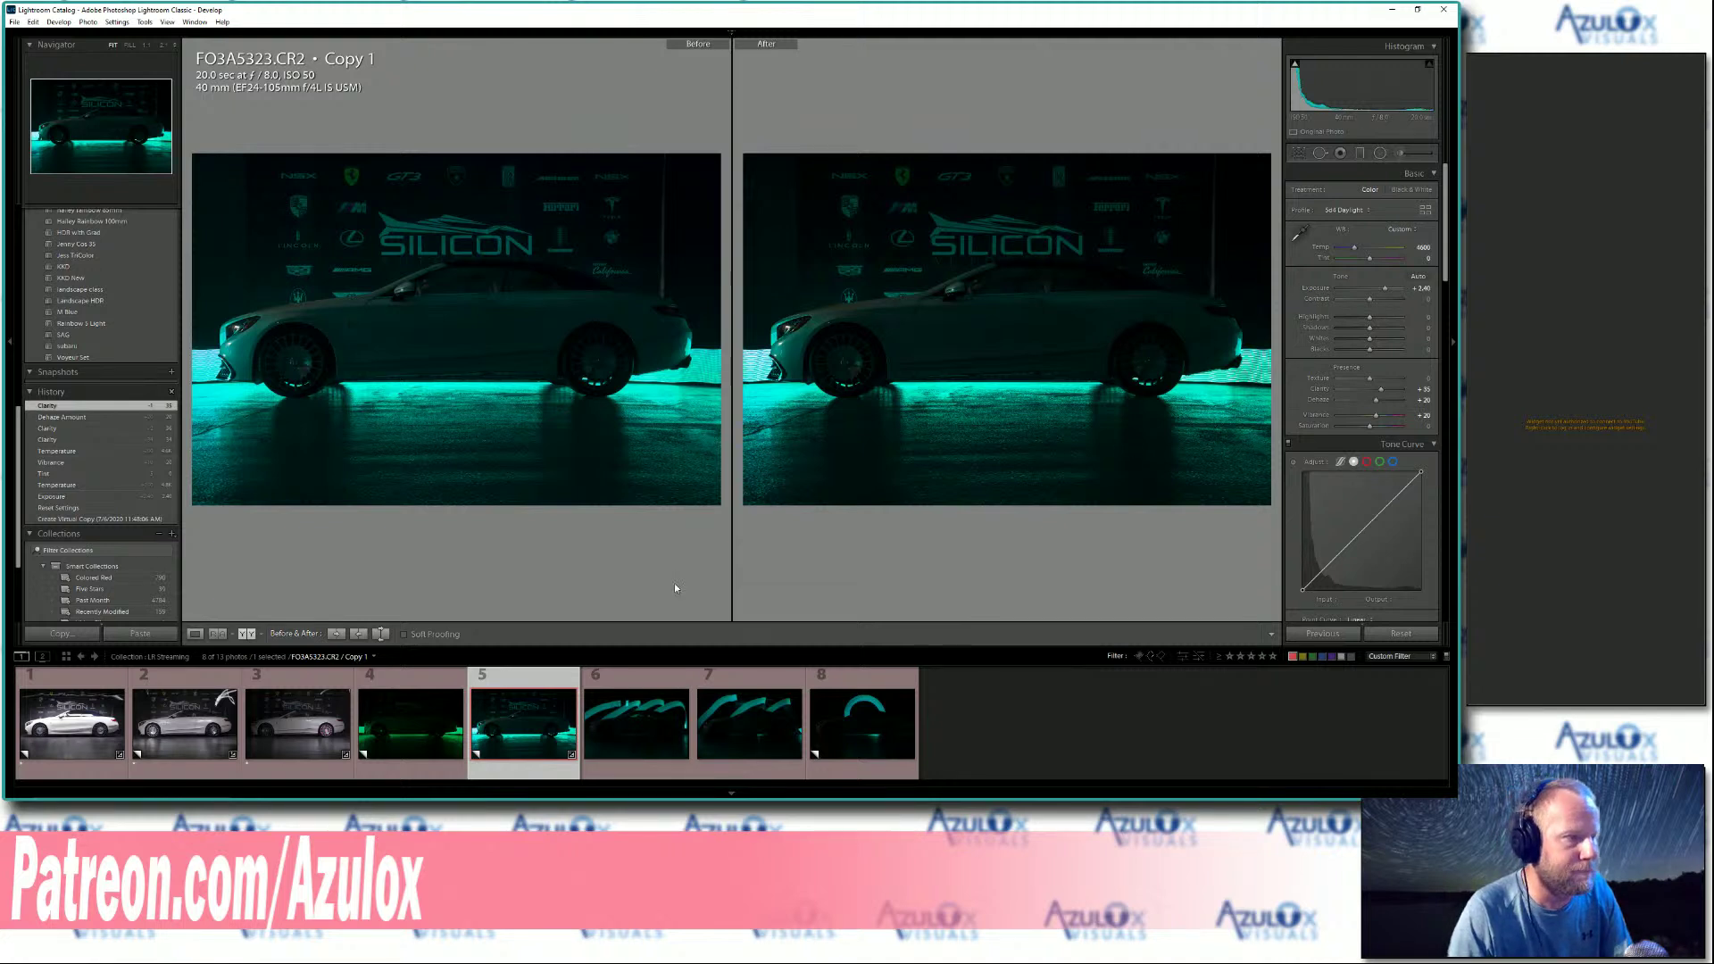
{"action": "key", "text": "y"}
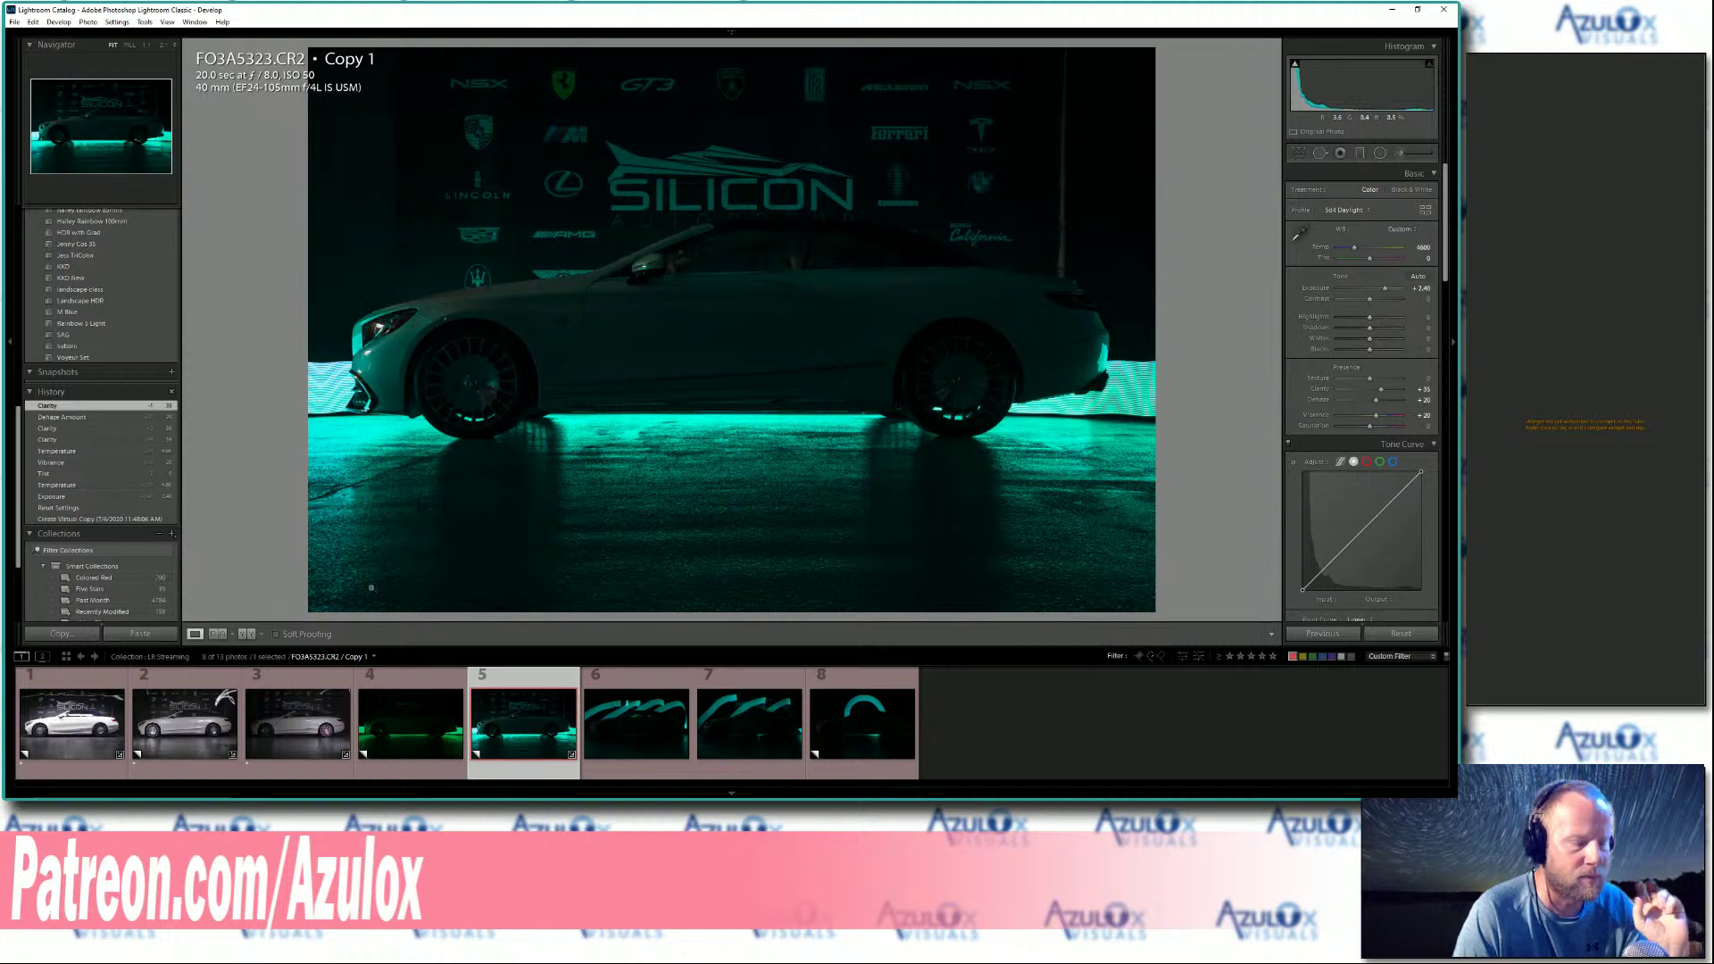
Enable lens profile corrections on the fifth photo with the vignetting amount at 0, and rate it one star.
{"action": "left_click_drag", "start_coordinate": [1450, 225], "coordinate": [1448, 446]}
{"action": "left_click", "coordinate": [1320, 350]}
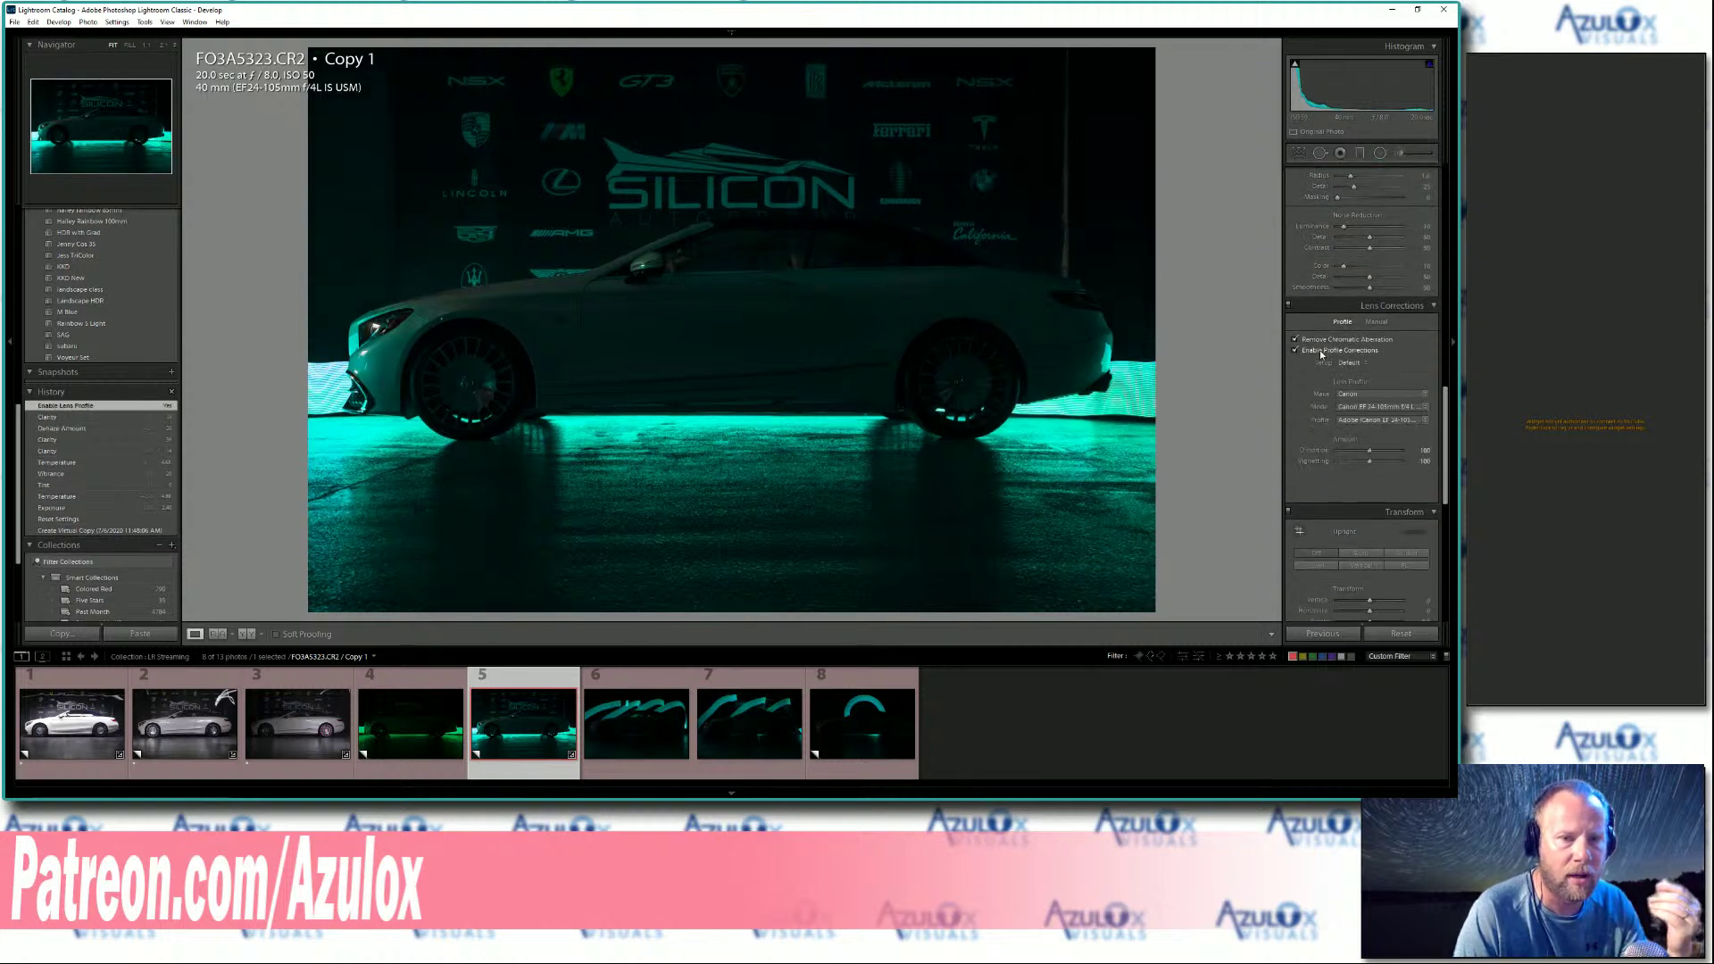
{"action": "left_click", "coordinate": [1427, 461]}
{"action": "type", "text": "0"}
{"action": "key", "text": "Return"}
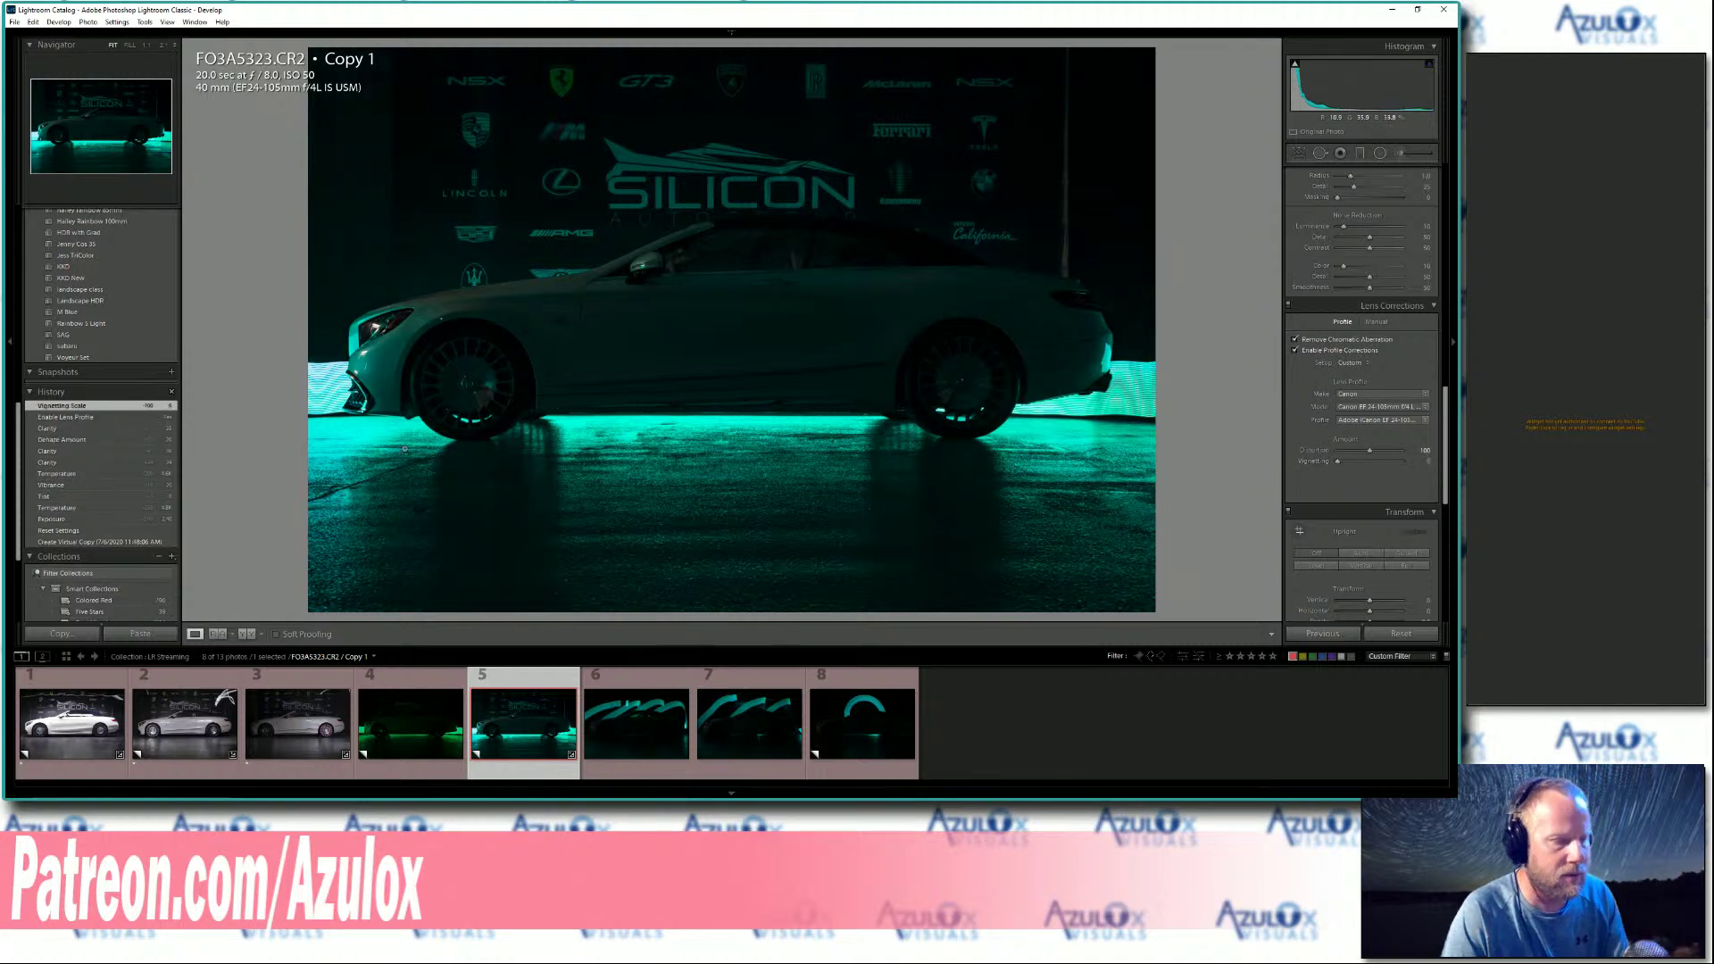
{"action": "key", "text": "1"}
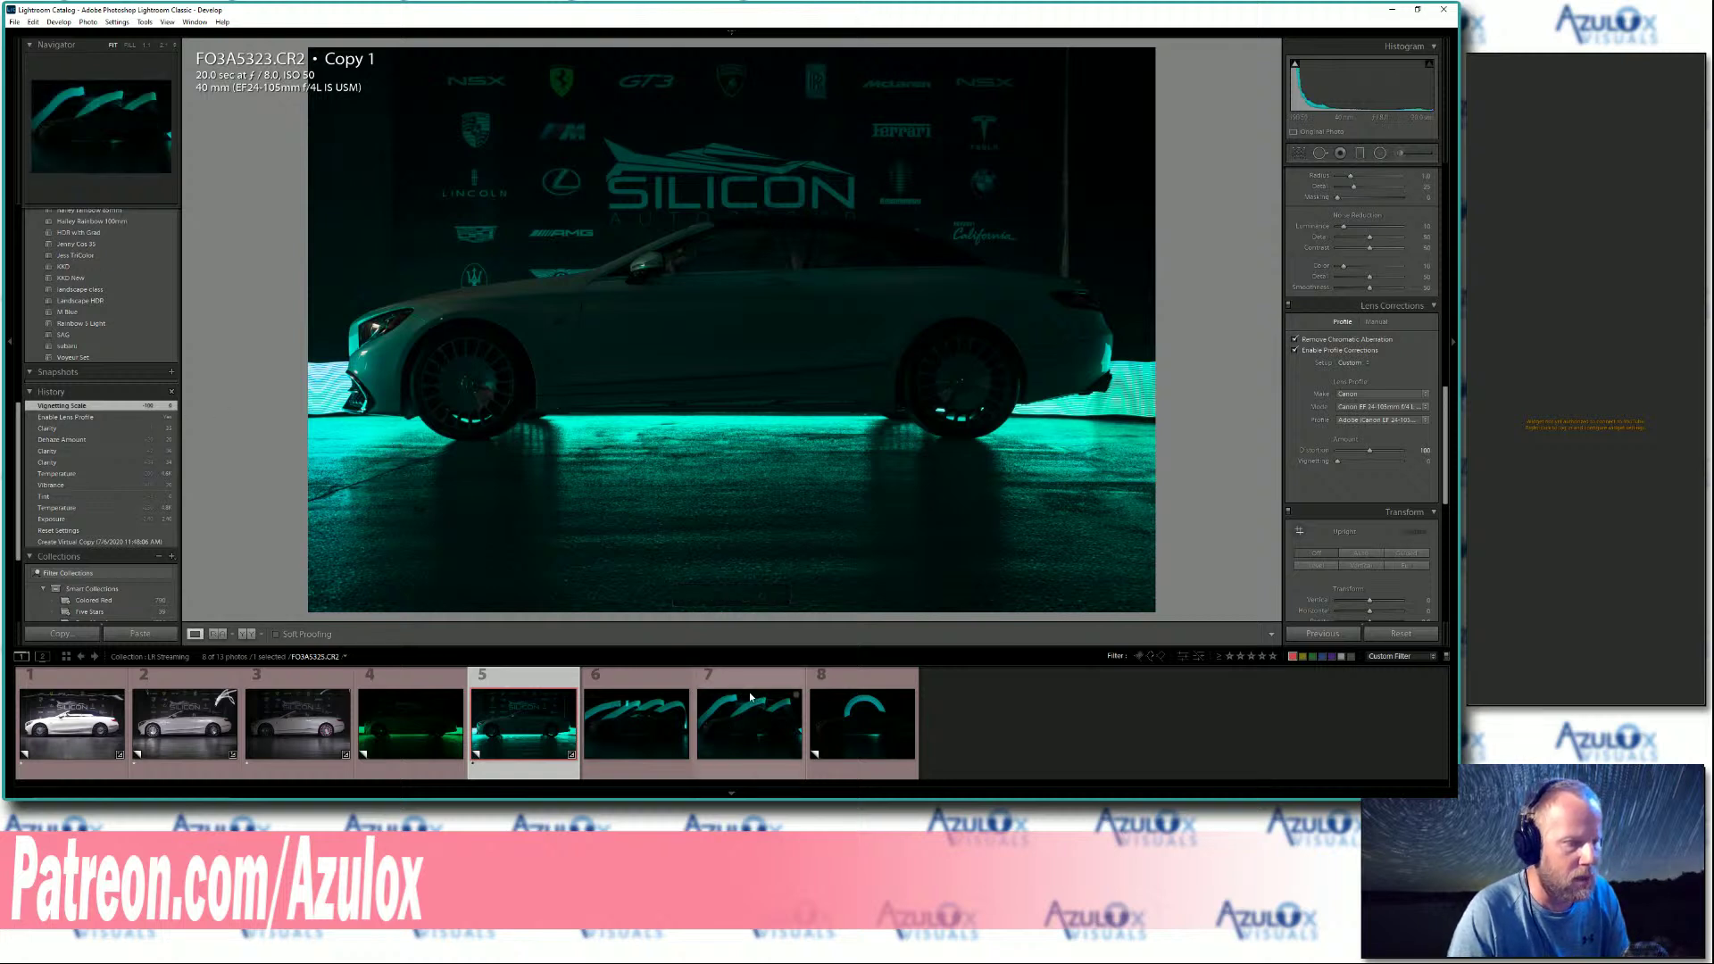
Rate the eighth photo with the light arc one star, apply the fifth photo's settings to it, and set its exposure to +1.00.
{"action": "left_click", "coordinate": [839, 730]}
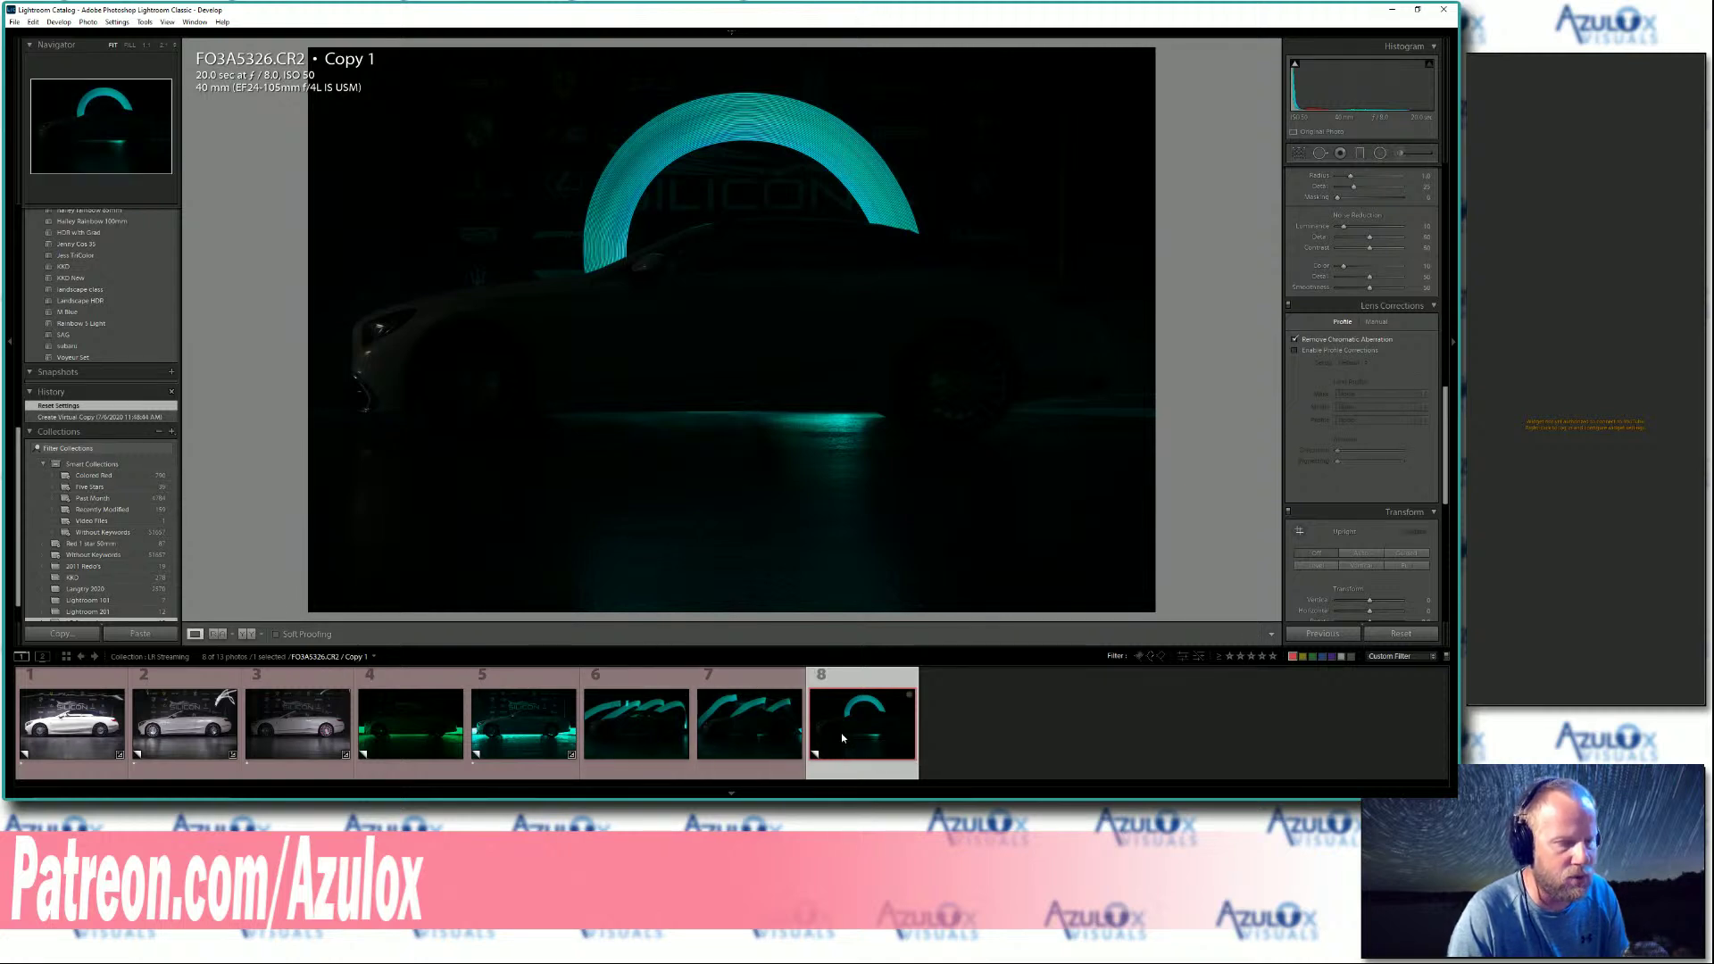
{"action": "key", "text": "1"}
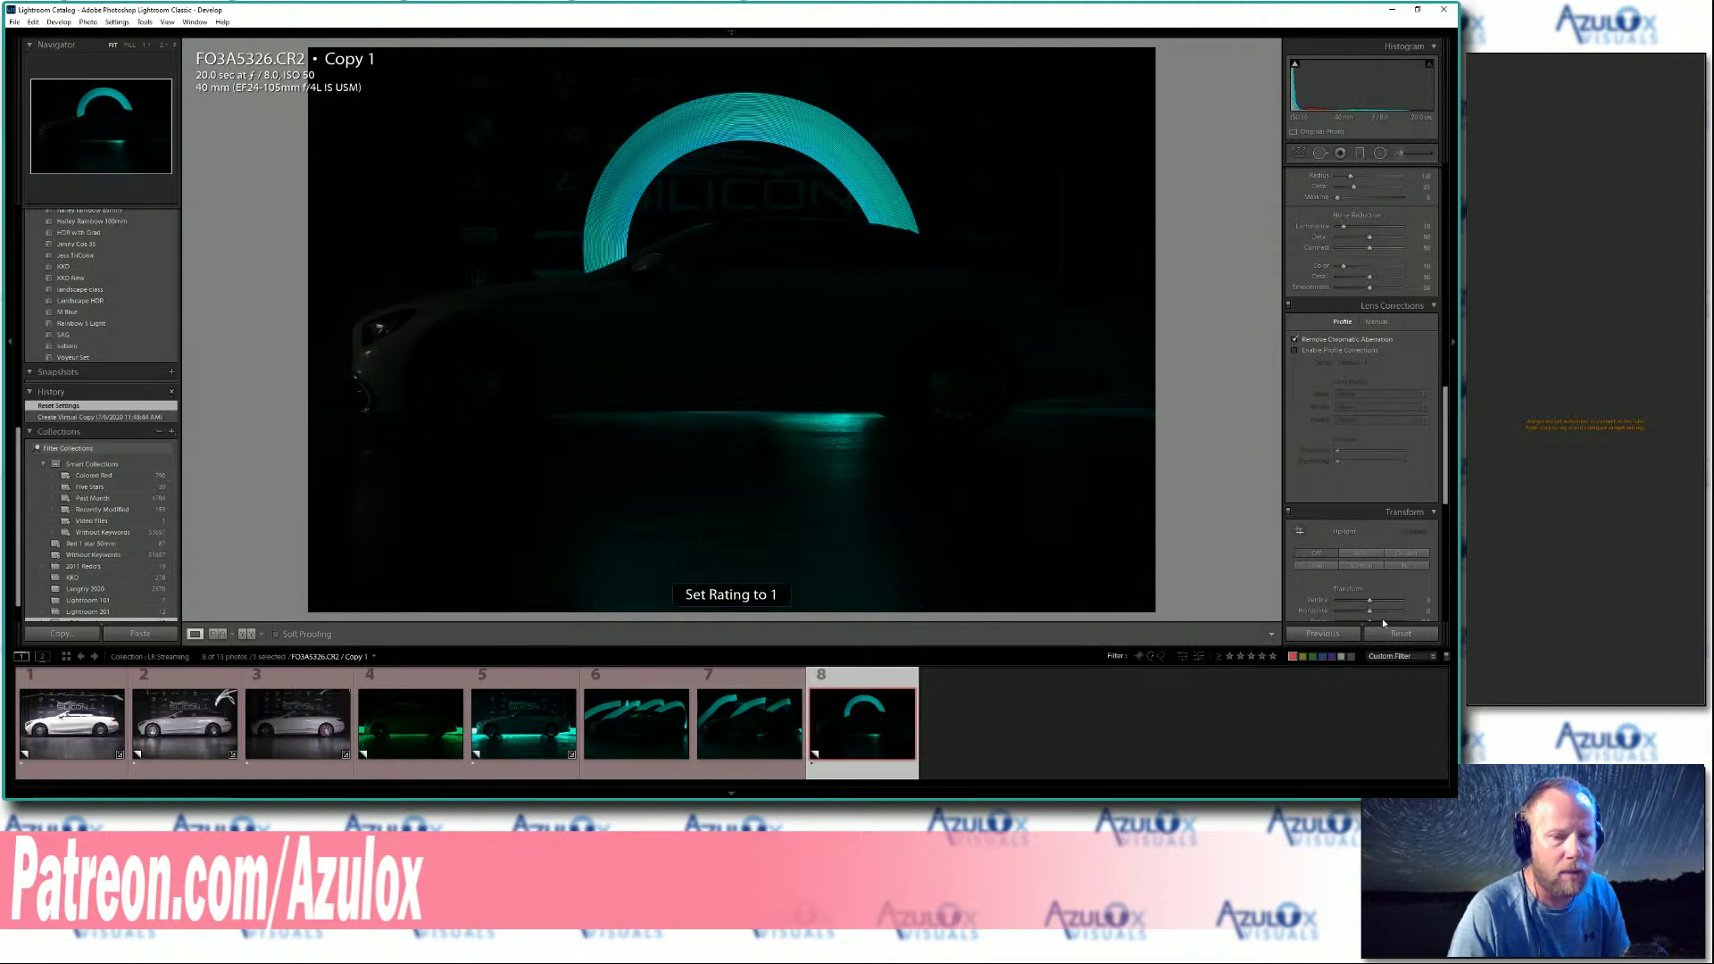
{"action": "left_click", "coordinate": [1323, 634]}
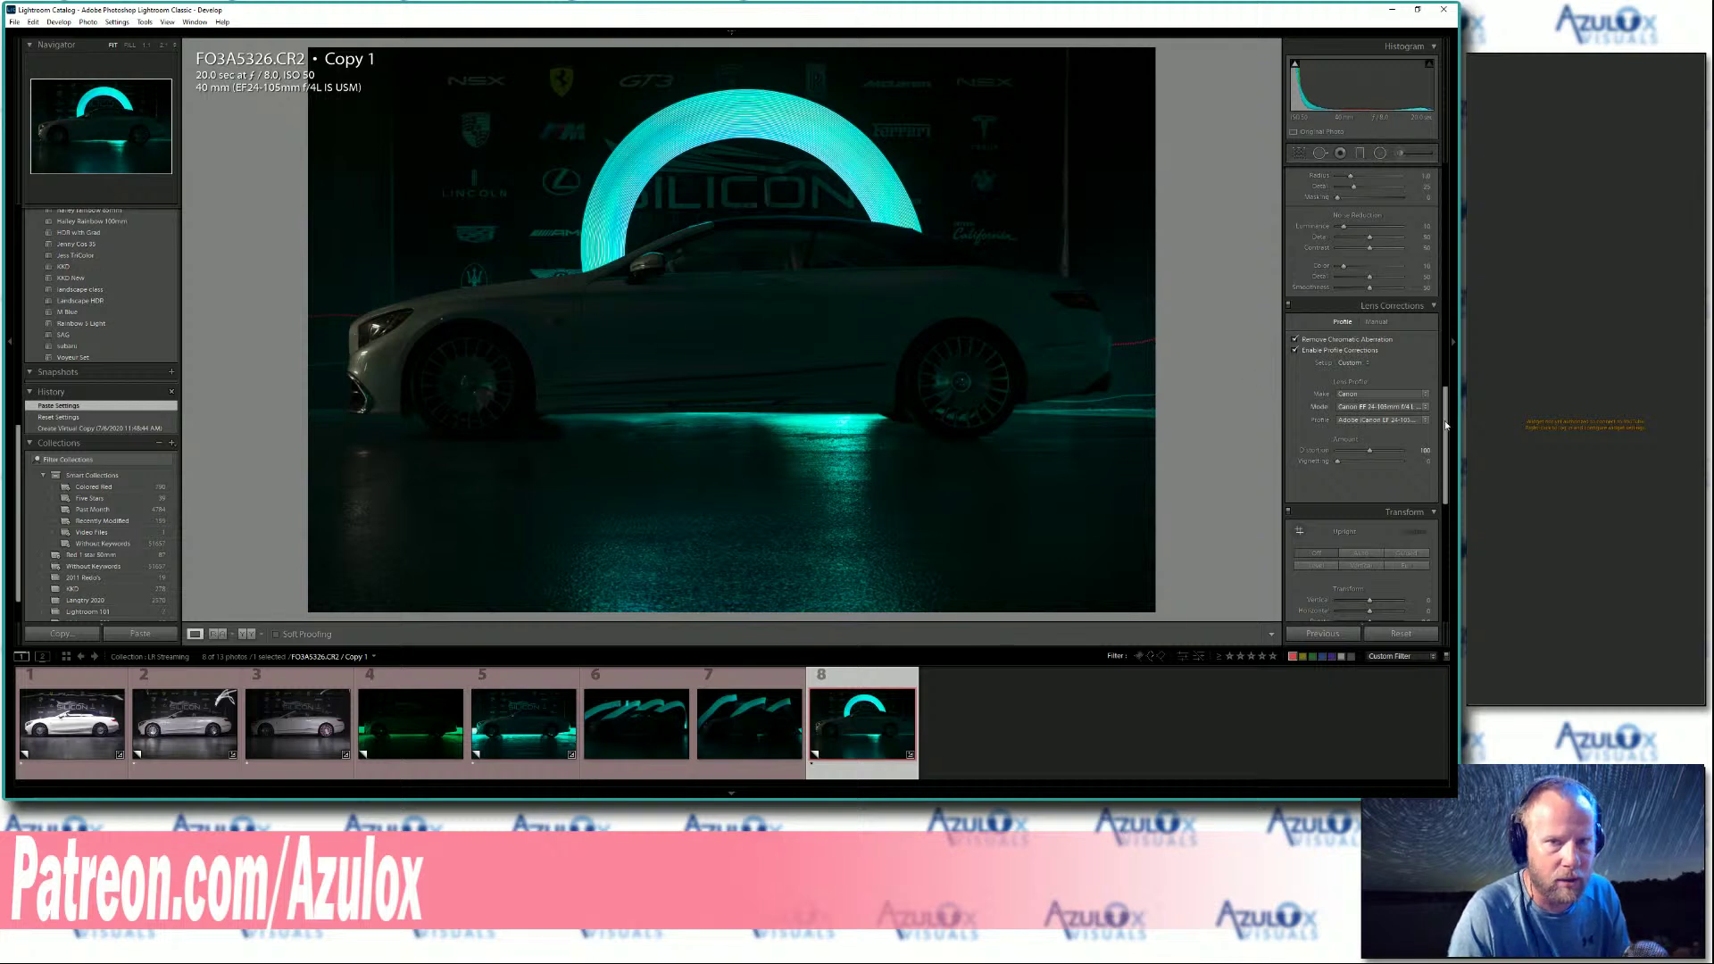
{"action": "left_click_drag", "start_coordinate": [1437, 442], "coordinate": [1438, 190]}
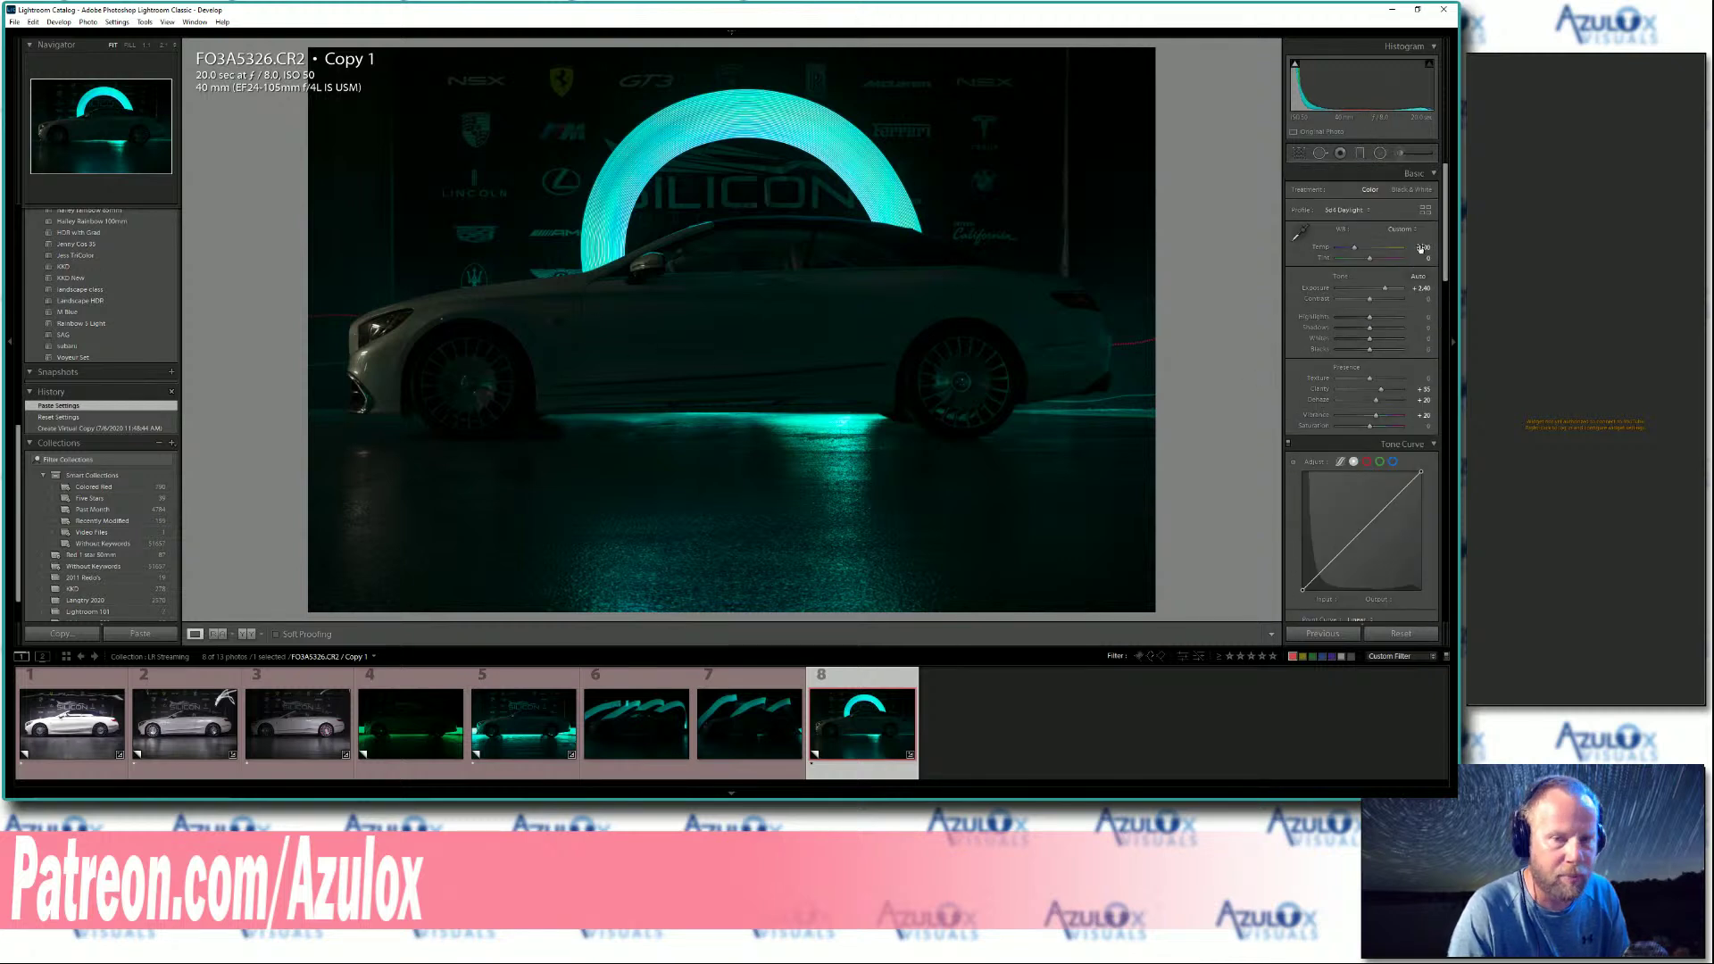
{"action": "mouse_move", "coordinate": [1425, 288]}
{"action": "left_mouse_down"}
{"action": "mouse_move", "coordinate": [1394, 288]}
{"action": "mouse_move", "coordinate": [1419, 291]}
{"action": "left_mouse_up"}
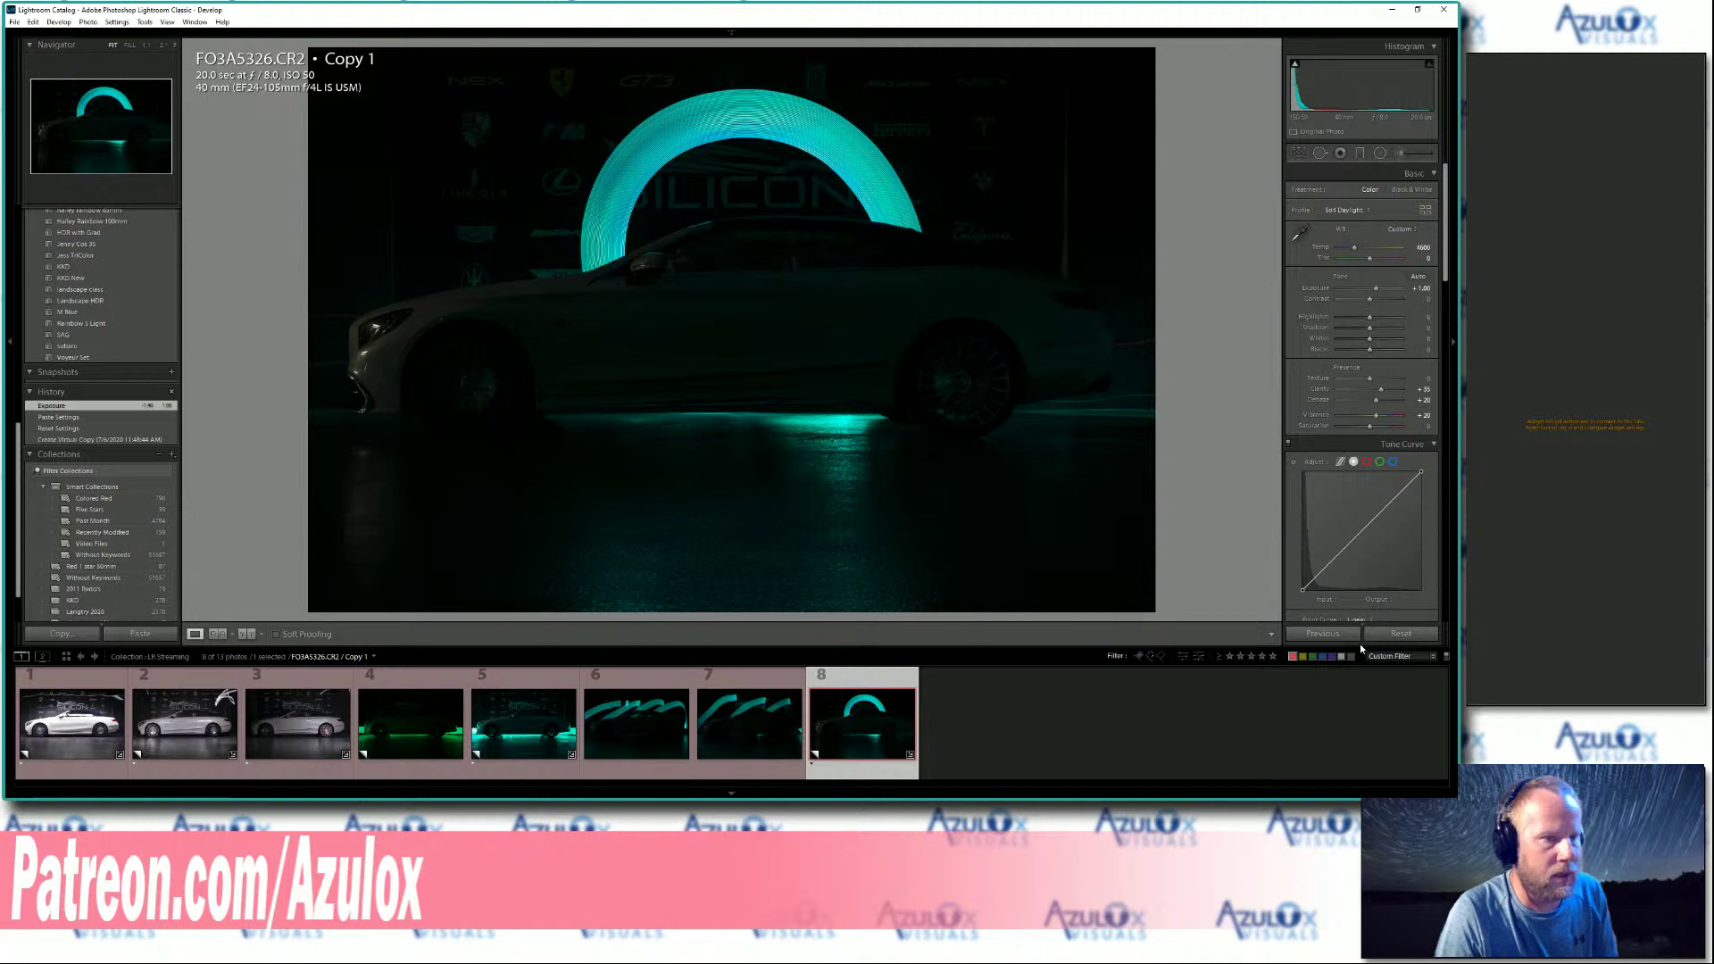
Add a graduated filter rising from the lower edge of the fifth photo, lower its center onto the lit floor, and check its mask overlay.
{"action": "key", "text": "Left"}
{"action": "key", "text": "Left"}
{"action": "key", "text": "Left"}
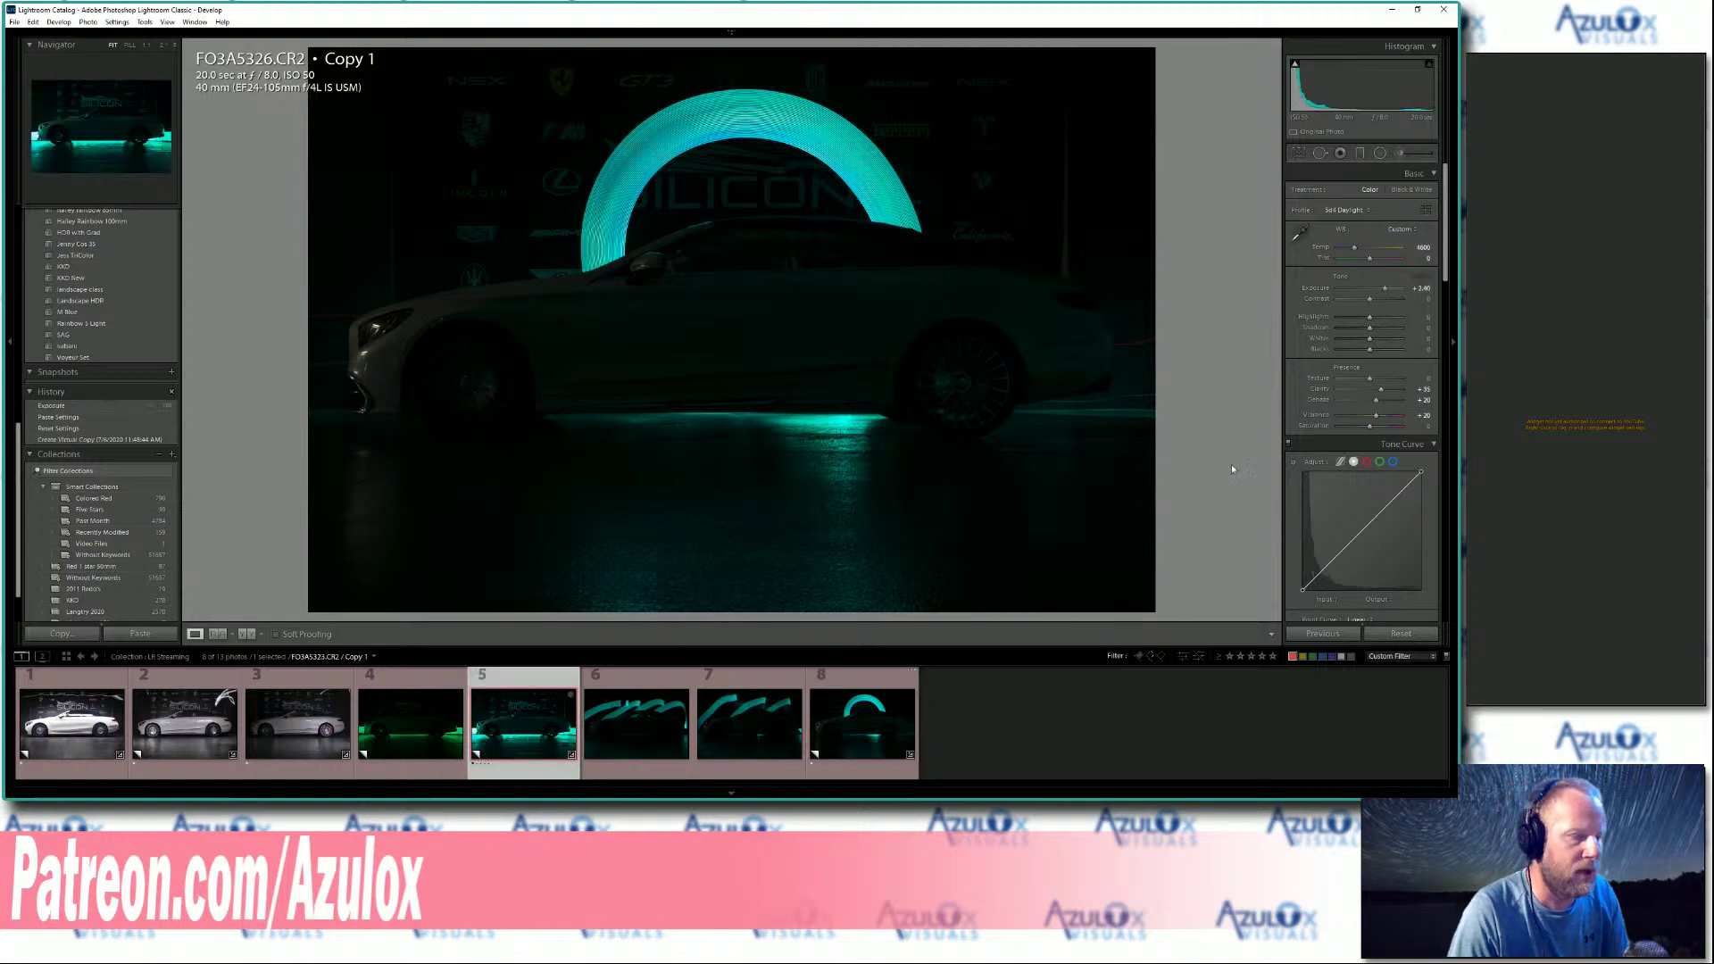
{"action": "left_click", "coordinate": [1360, 154]}
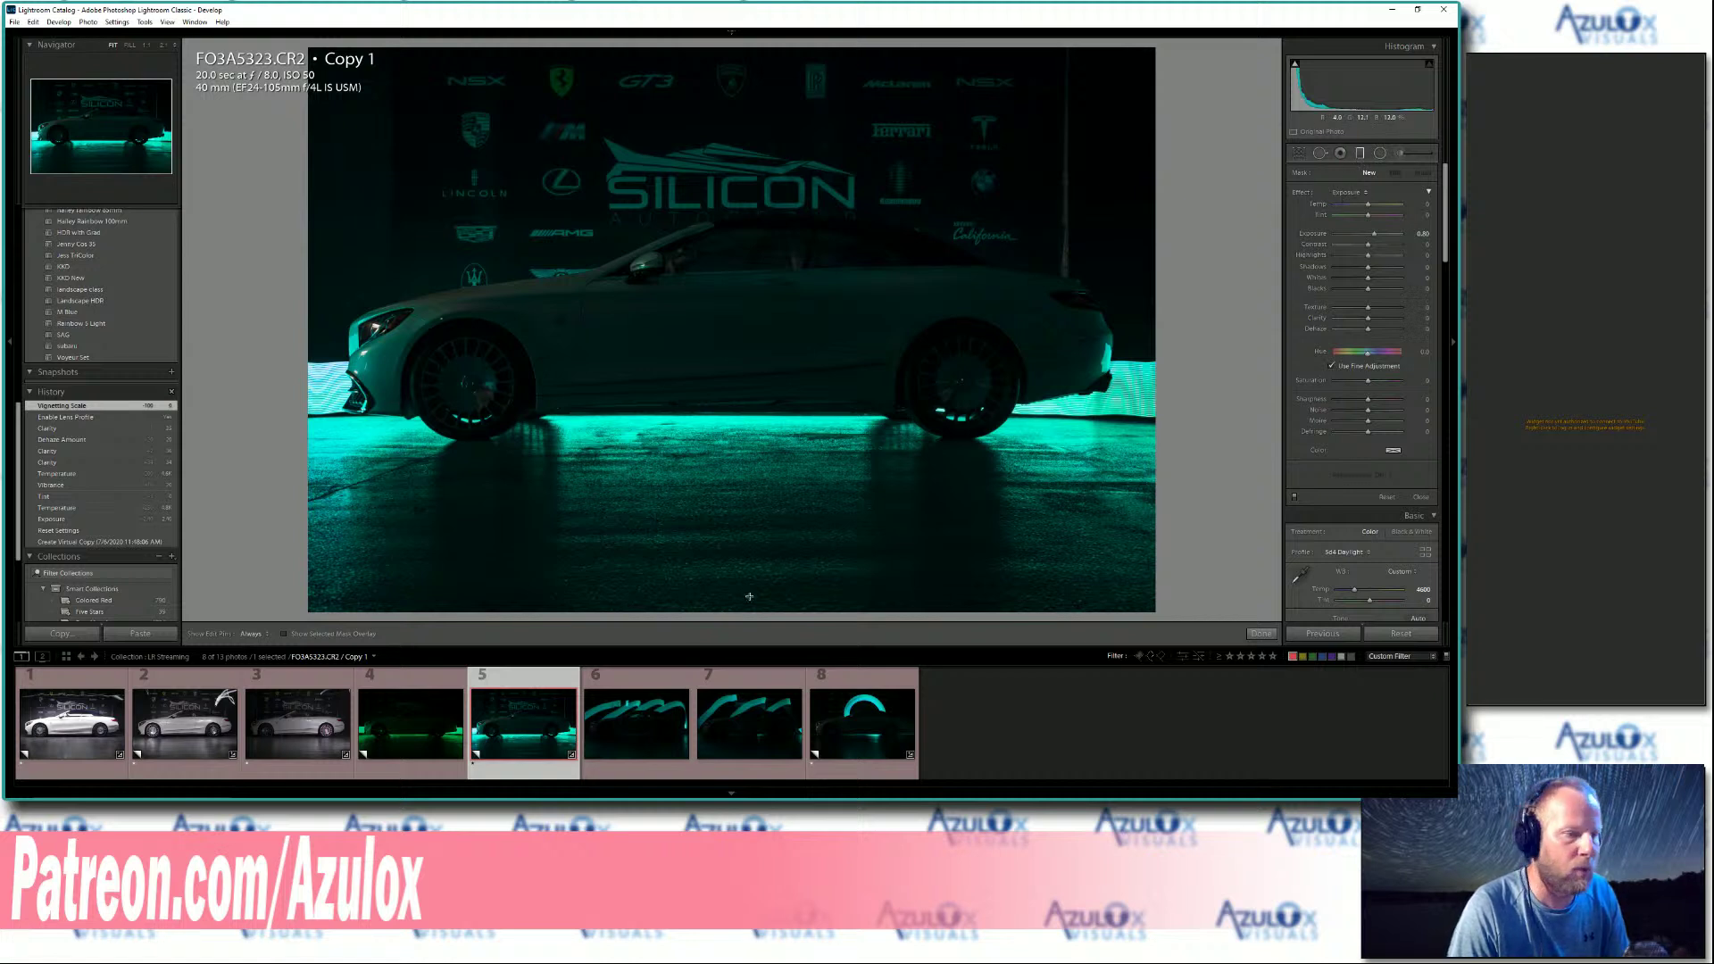
{"action": "left_click_drag", "start_coordinate": [747, 612], "coordinate": [743, 254]}
{"action": "left_click_drag", "start_coordinate": [741, 434], "coordinate": [739, 461]}
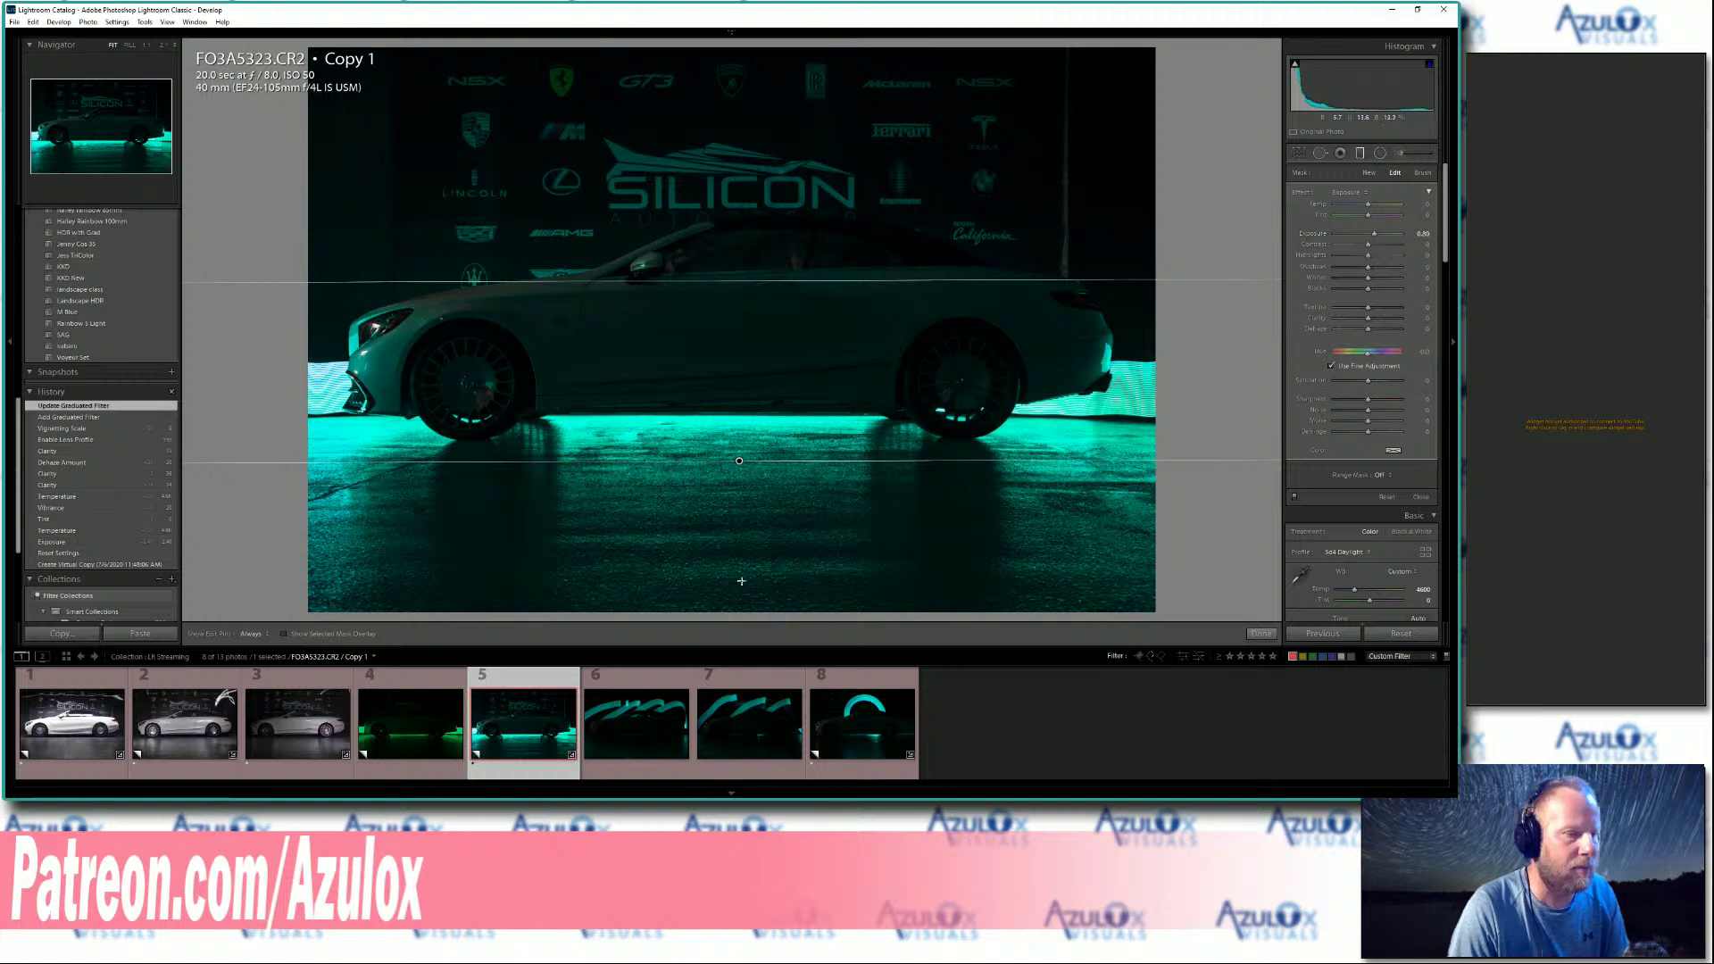
{"action": "left_click_drag", "start_coordinate": [741, 461], "coordinate": [739, 463]}
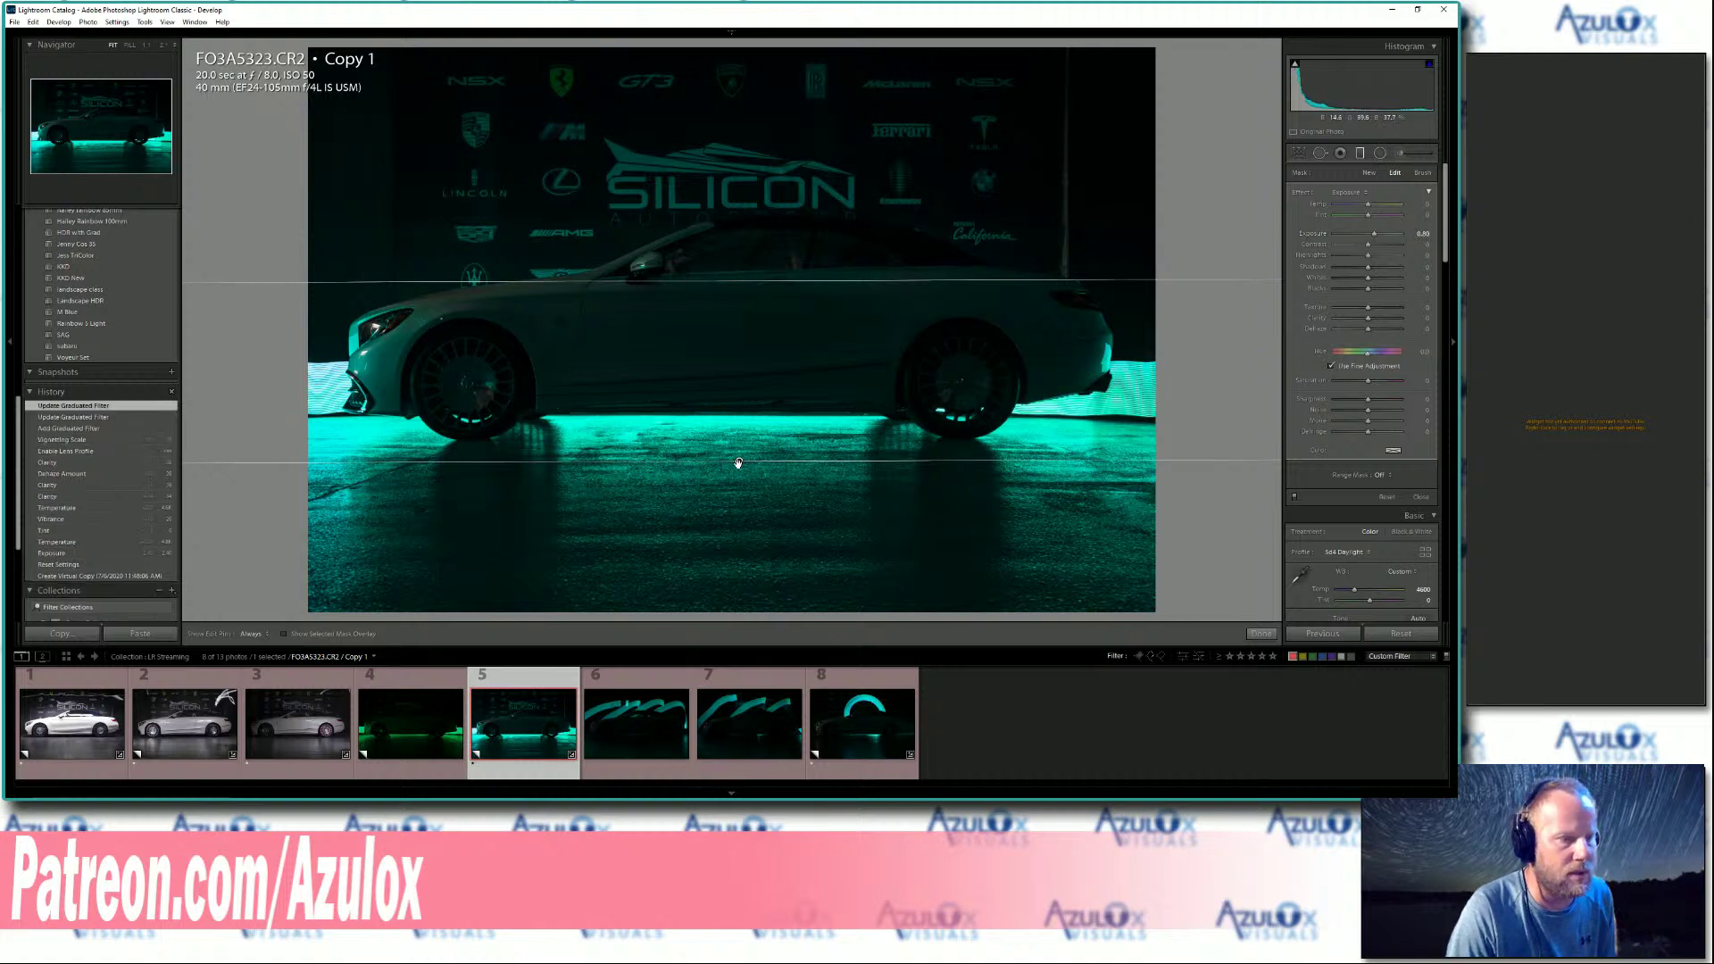
{"action": "key", "text": "o"}
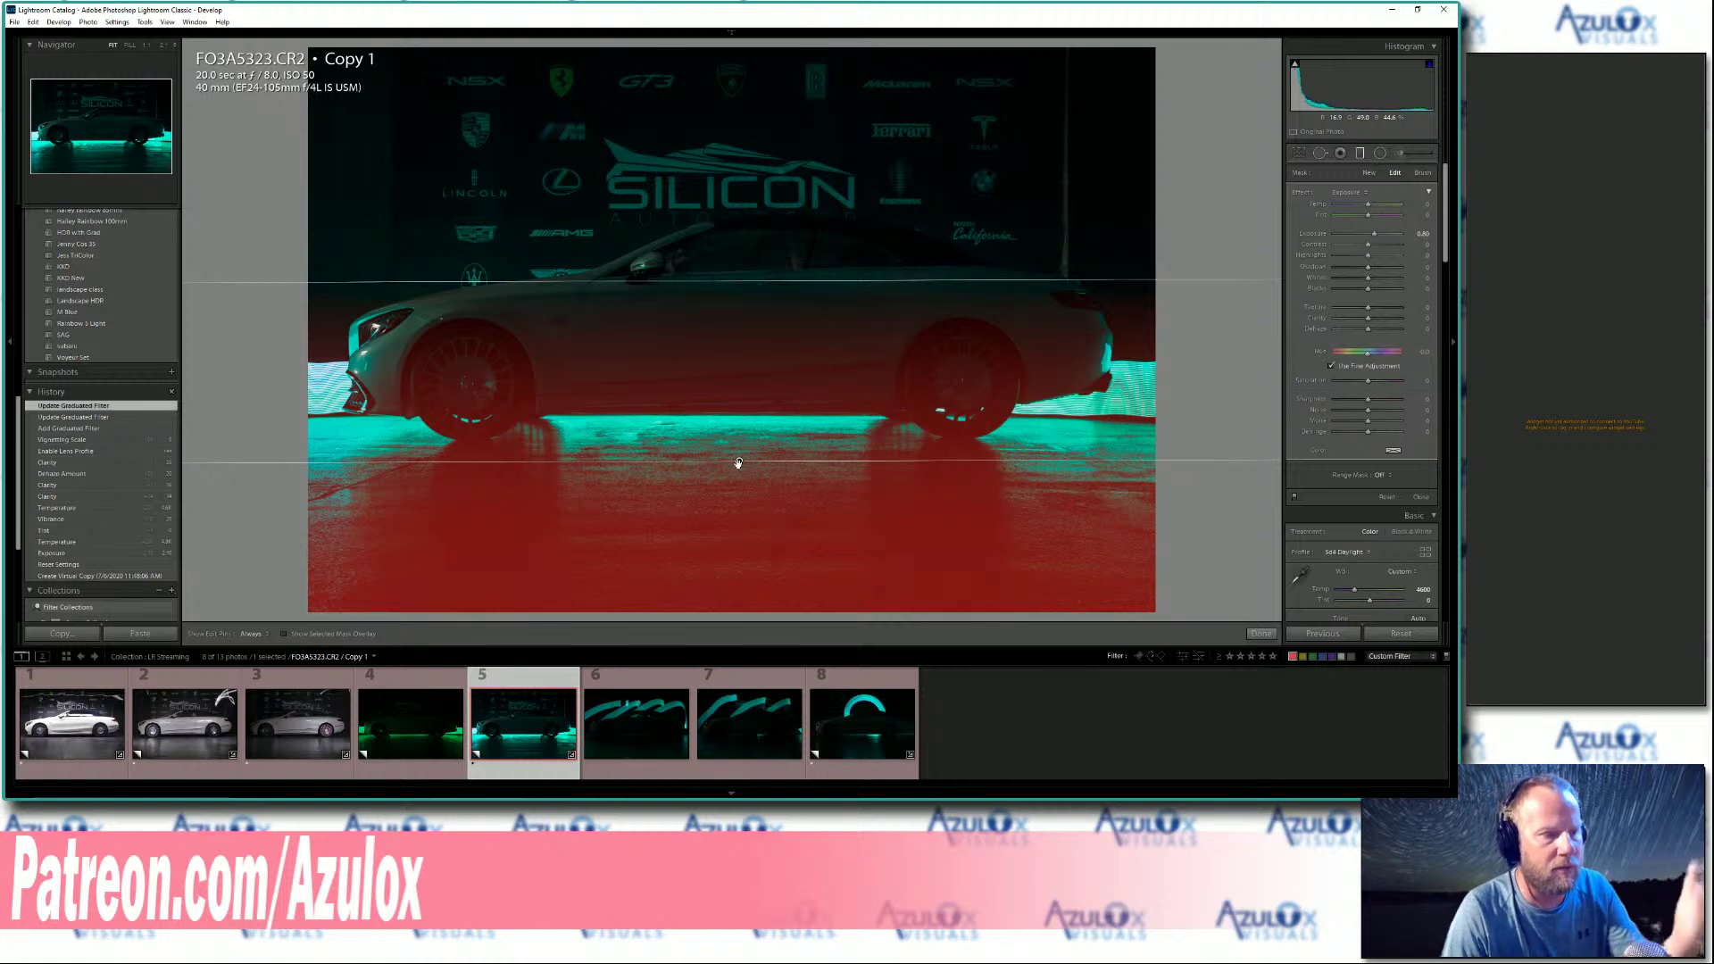
Widen the graduated filter's transition, reposition its center on the floor just below the car, and finish the local adjustment.
{"action": "left_click_drag", "start_coordinate": [739, 463], "coordinate": [737, 393]}
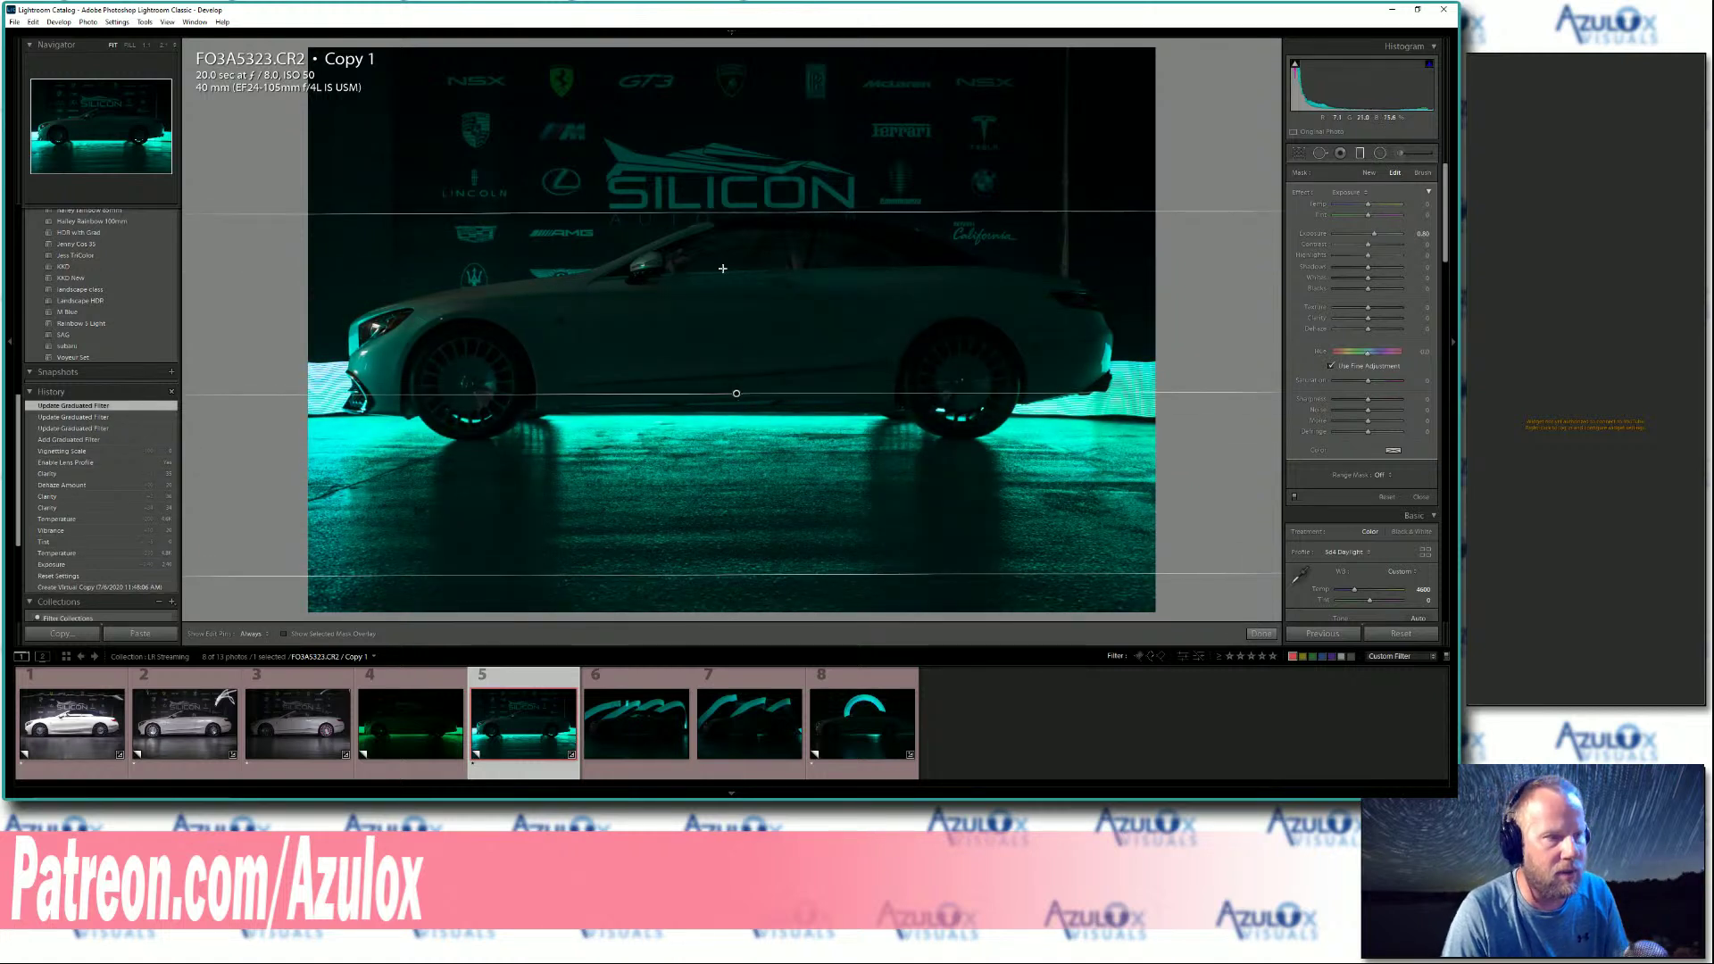
{"action": "left_click_drag", "start_coordinate": [729, 214], "coordinate": [730, 126]}
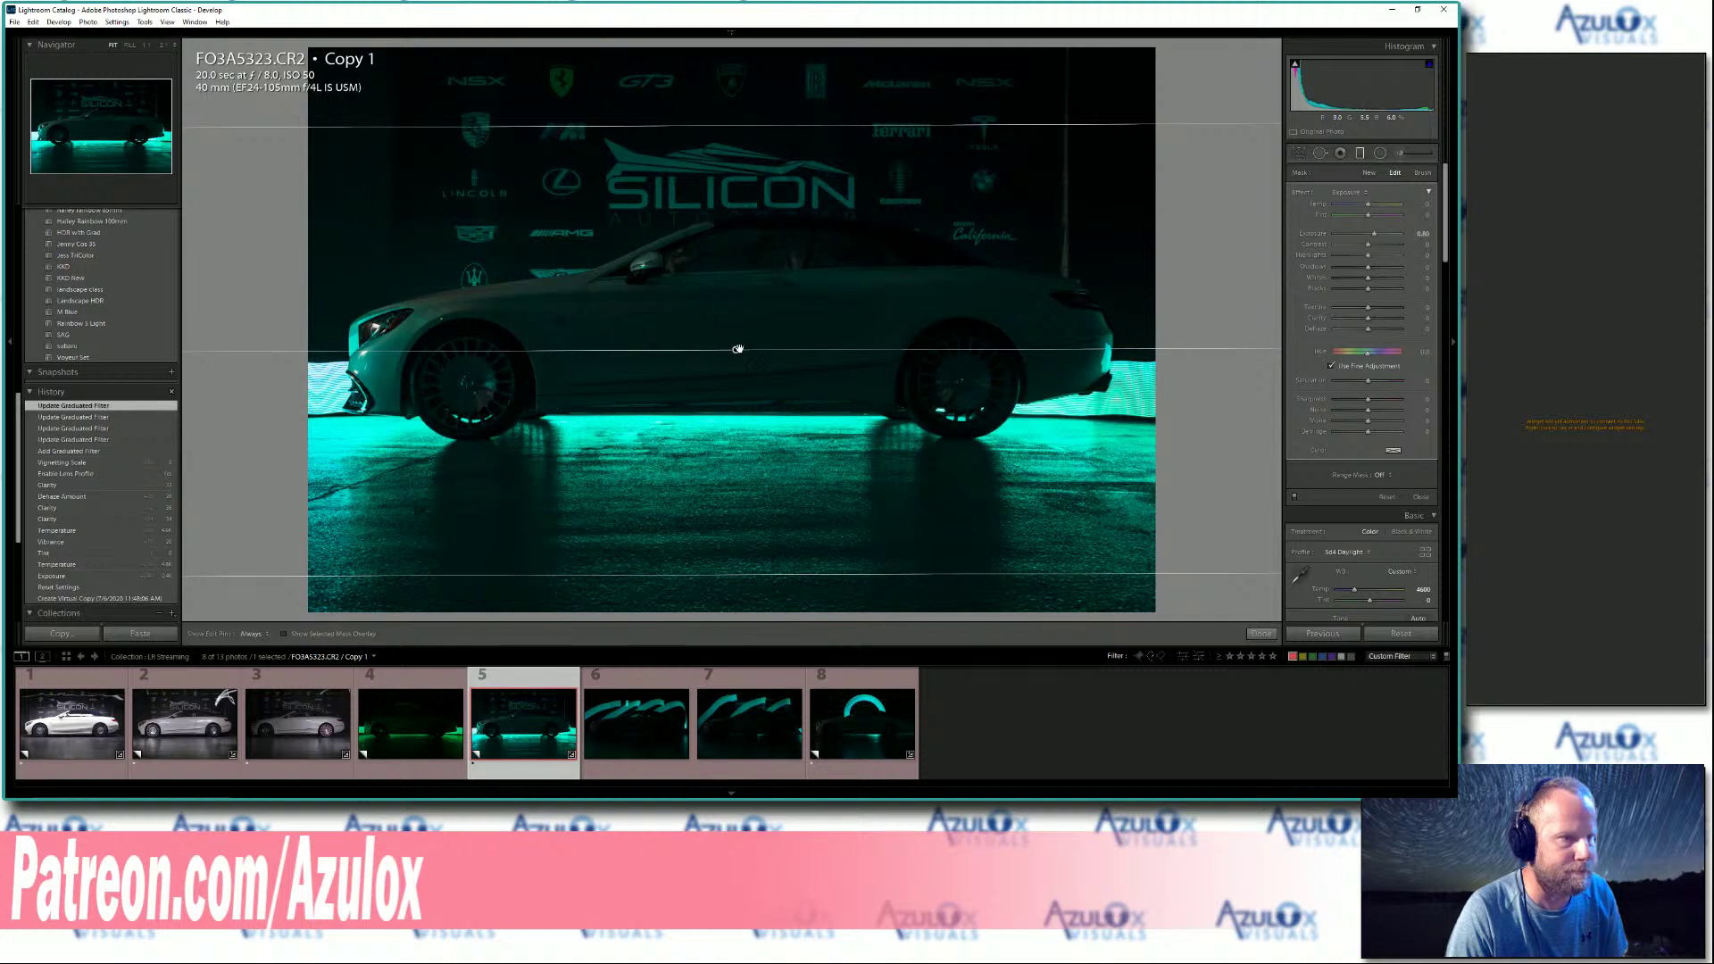
{"action": "left_click_drag", "start_coordinate": [737, 350], "coordinate": [748, 449]}
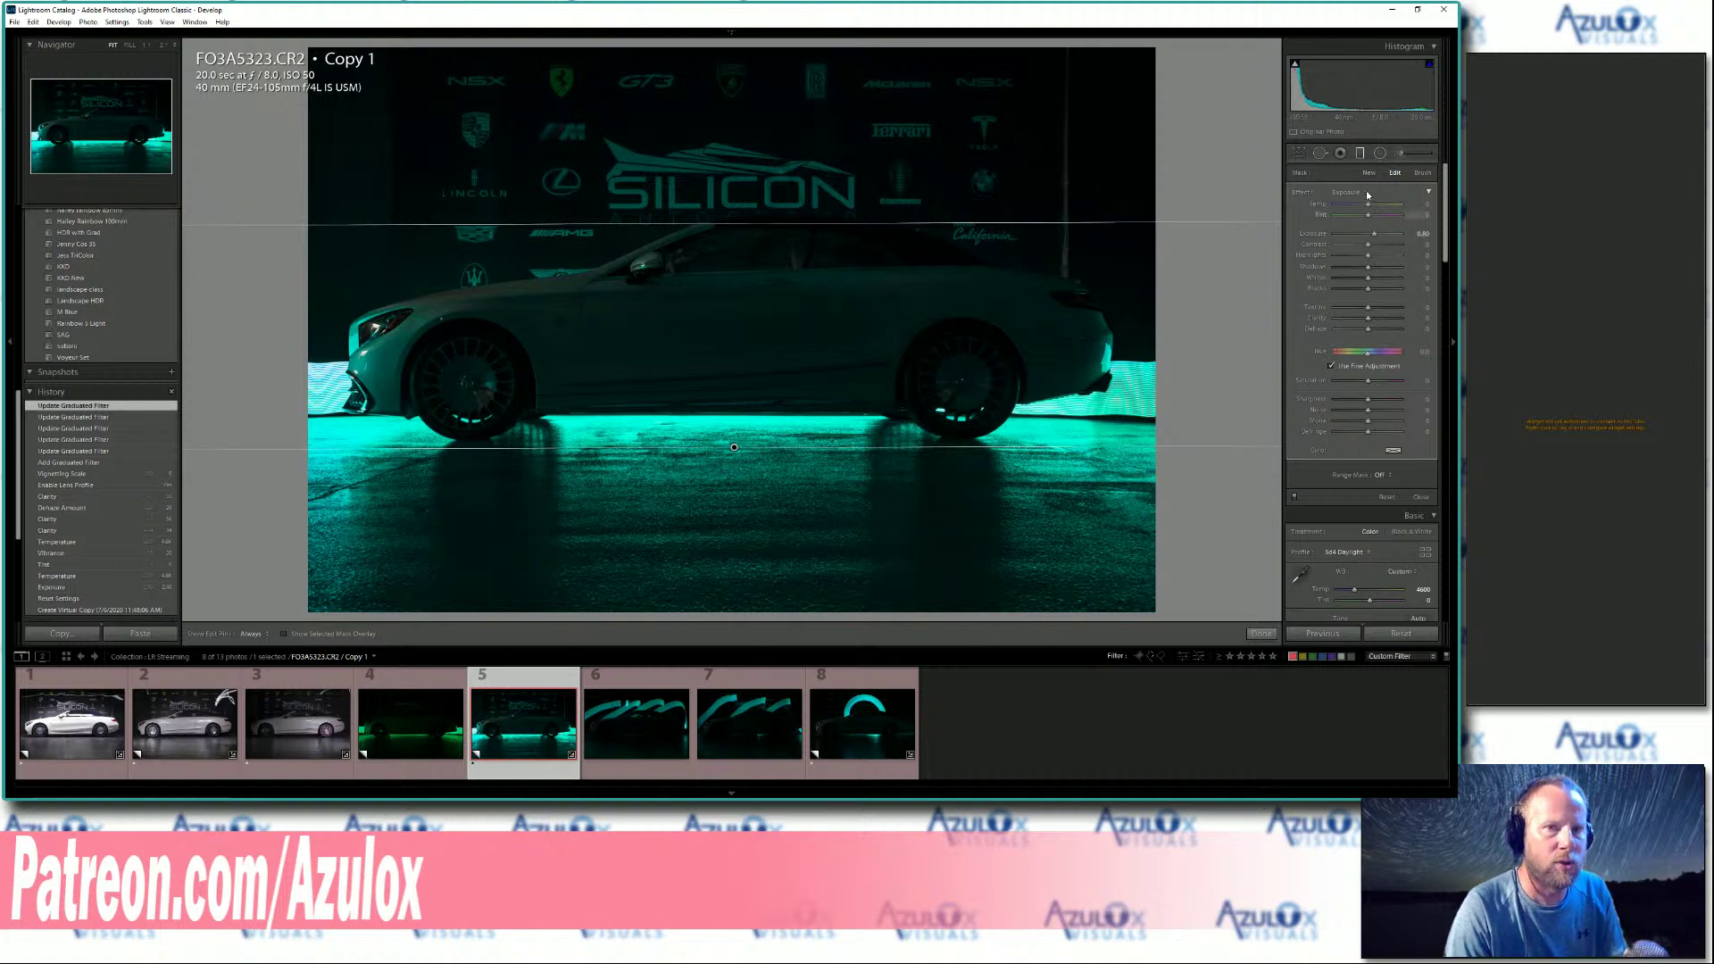
{"action": "left_click", "coordinate": [1360, 153]}
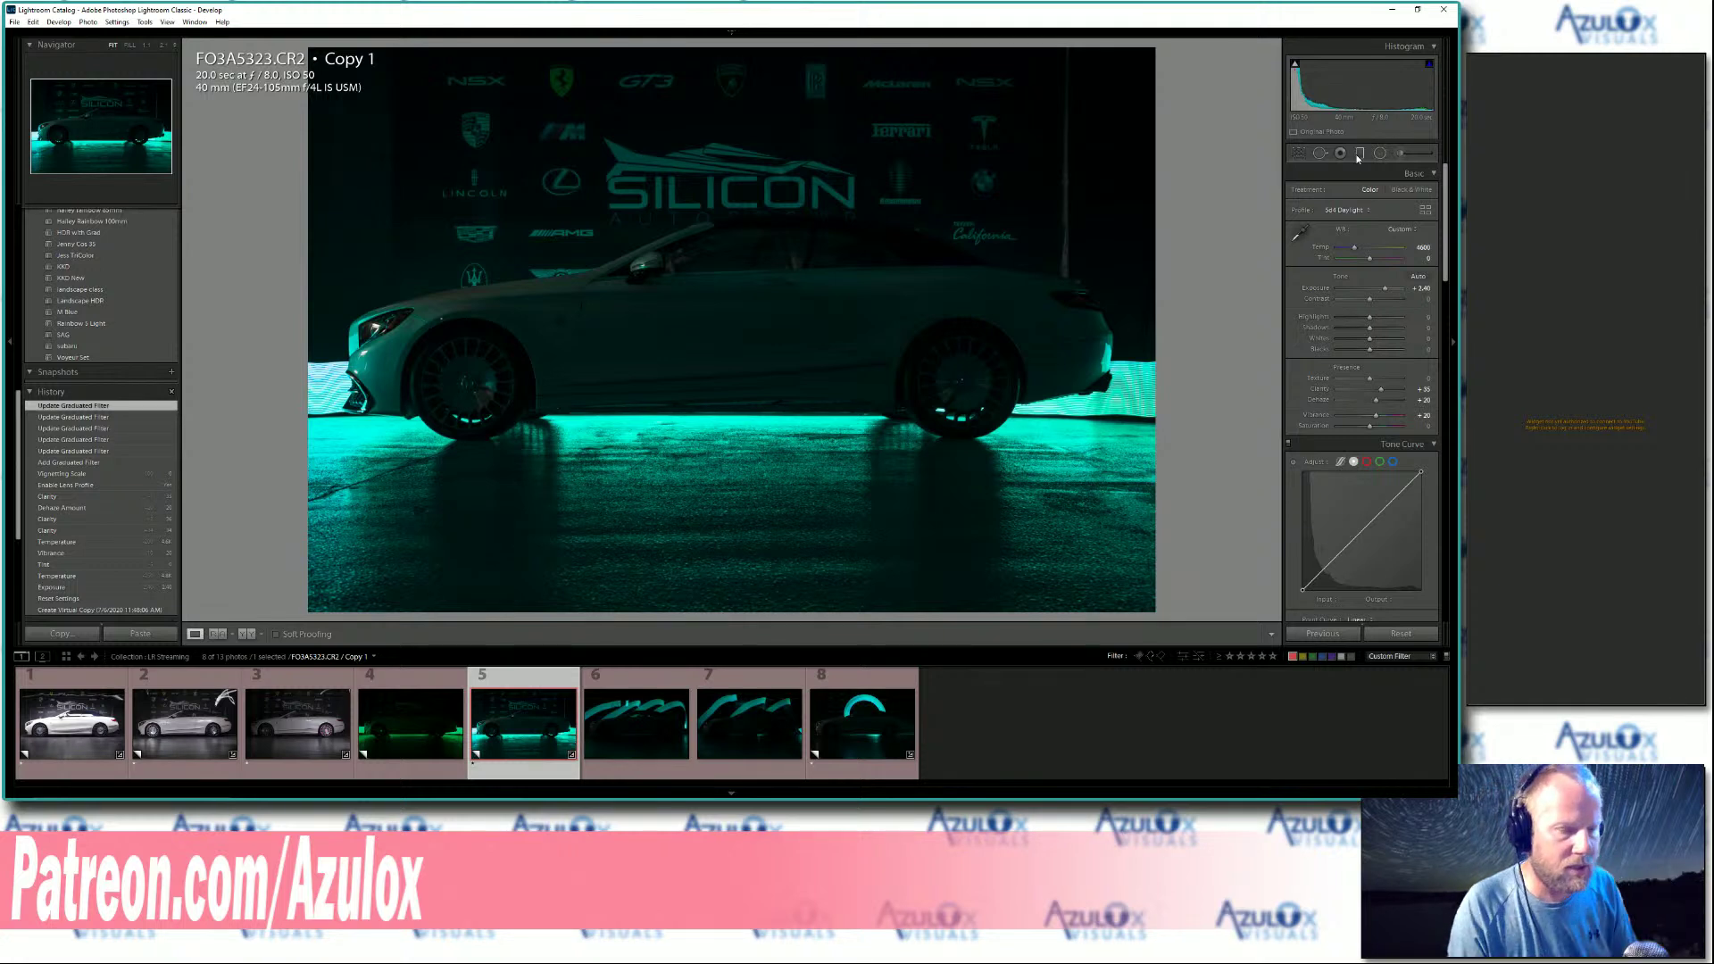
Filter the filmstrip to photos rated one star or higher and select all five of them.
{"action": "left_click", "coordinate": [1229, 656]}
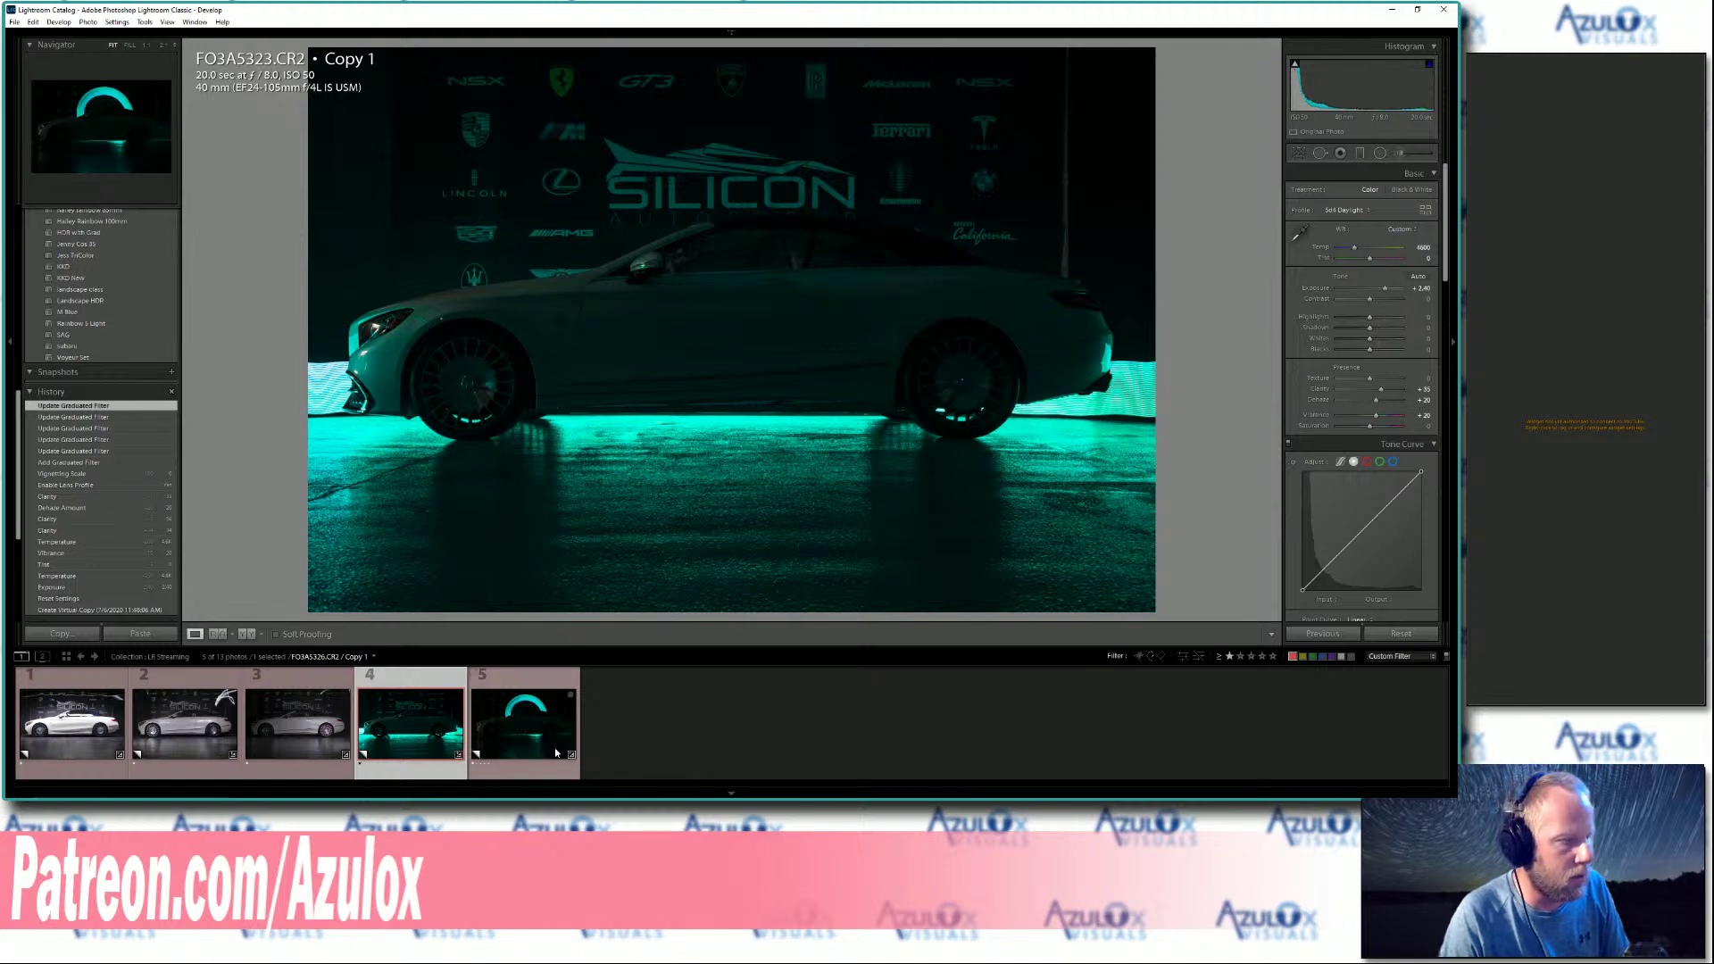
{"action": "left_click", "coordinate": [502, 745]}
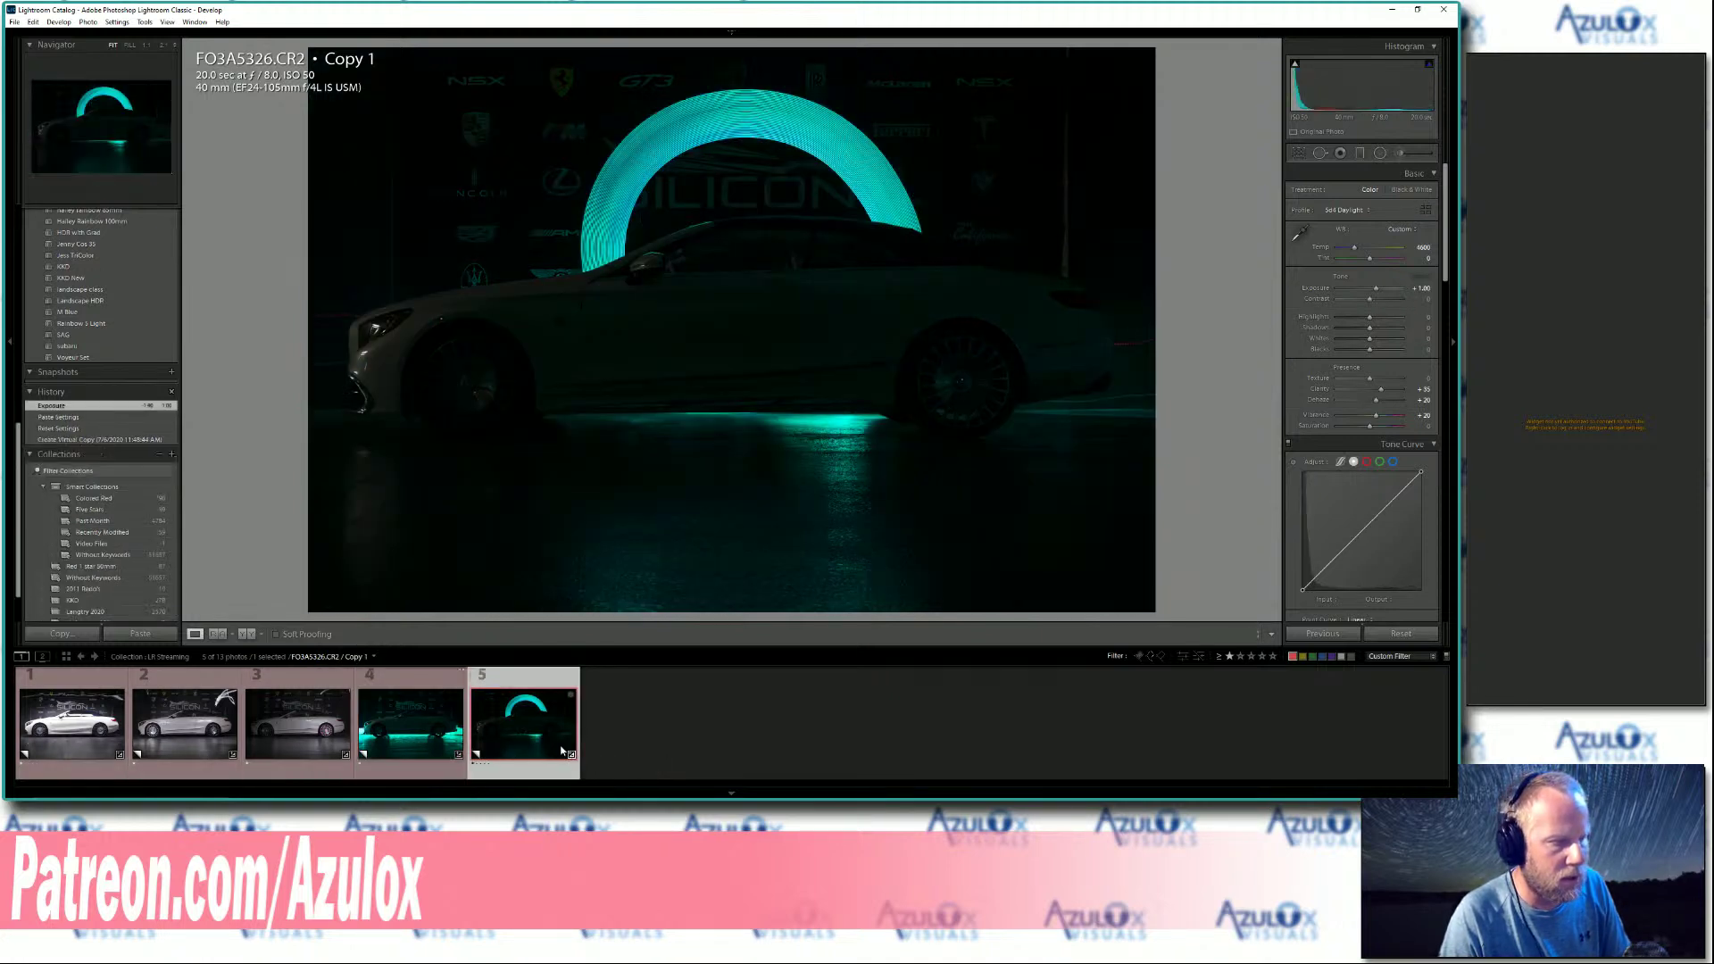
{"action": "left_click", "coordinate": [77, 732], "text": "shift"}
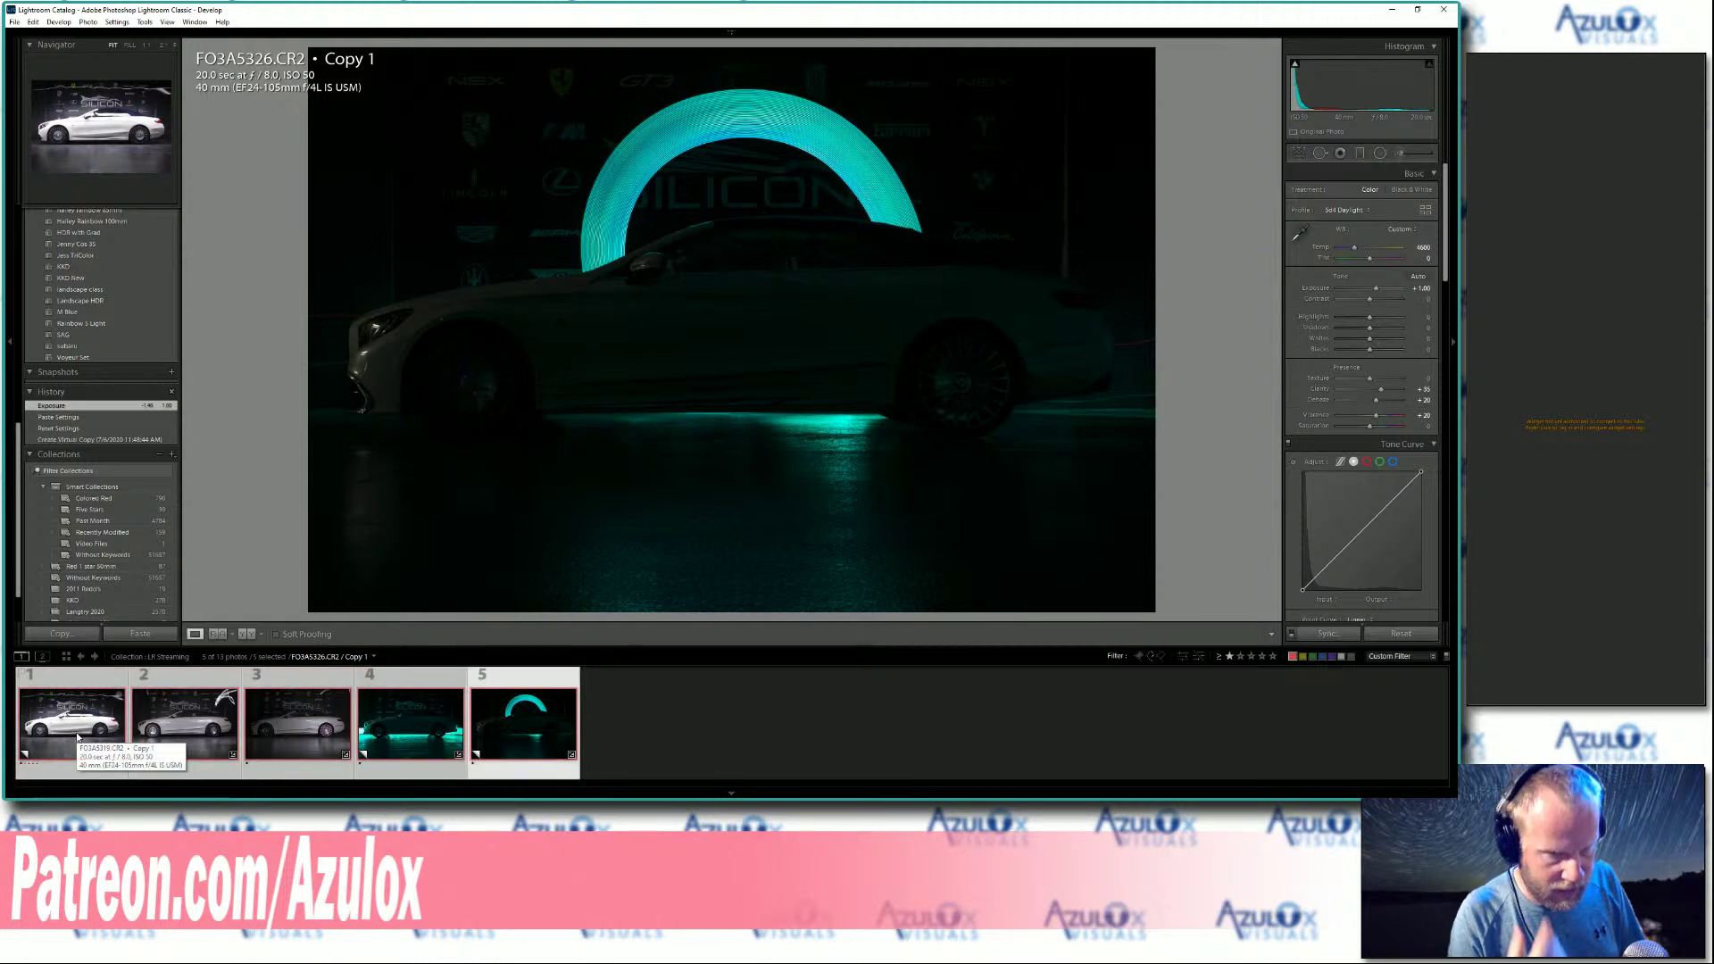
Open the export settings for the selected photos and change the subfolder name to "Maybach s550 lightpaint stream".
{"action": "left_click", "coordinate": [14, 22]}
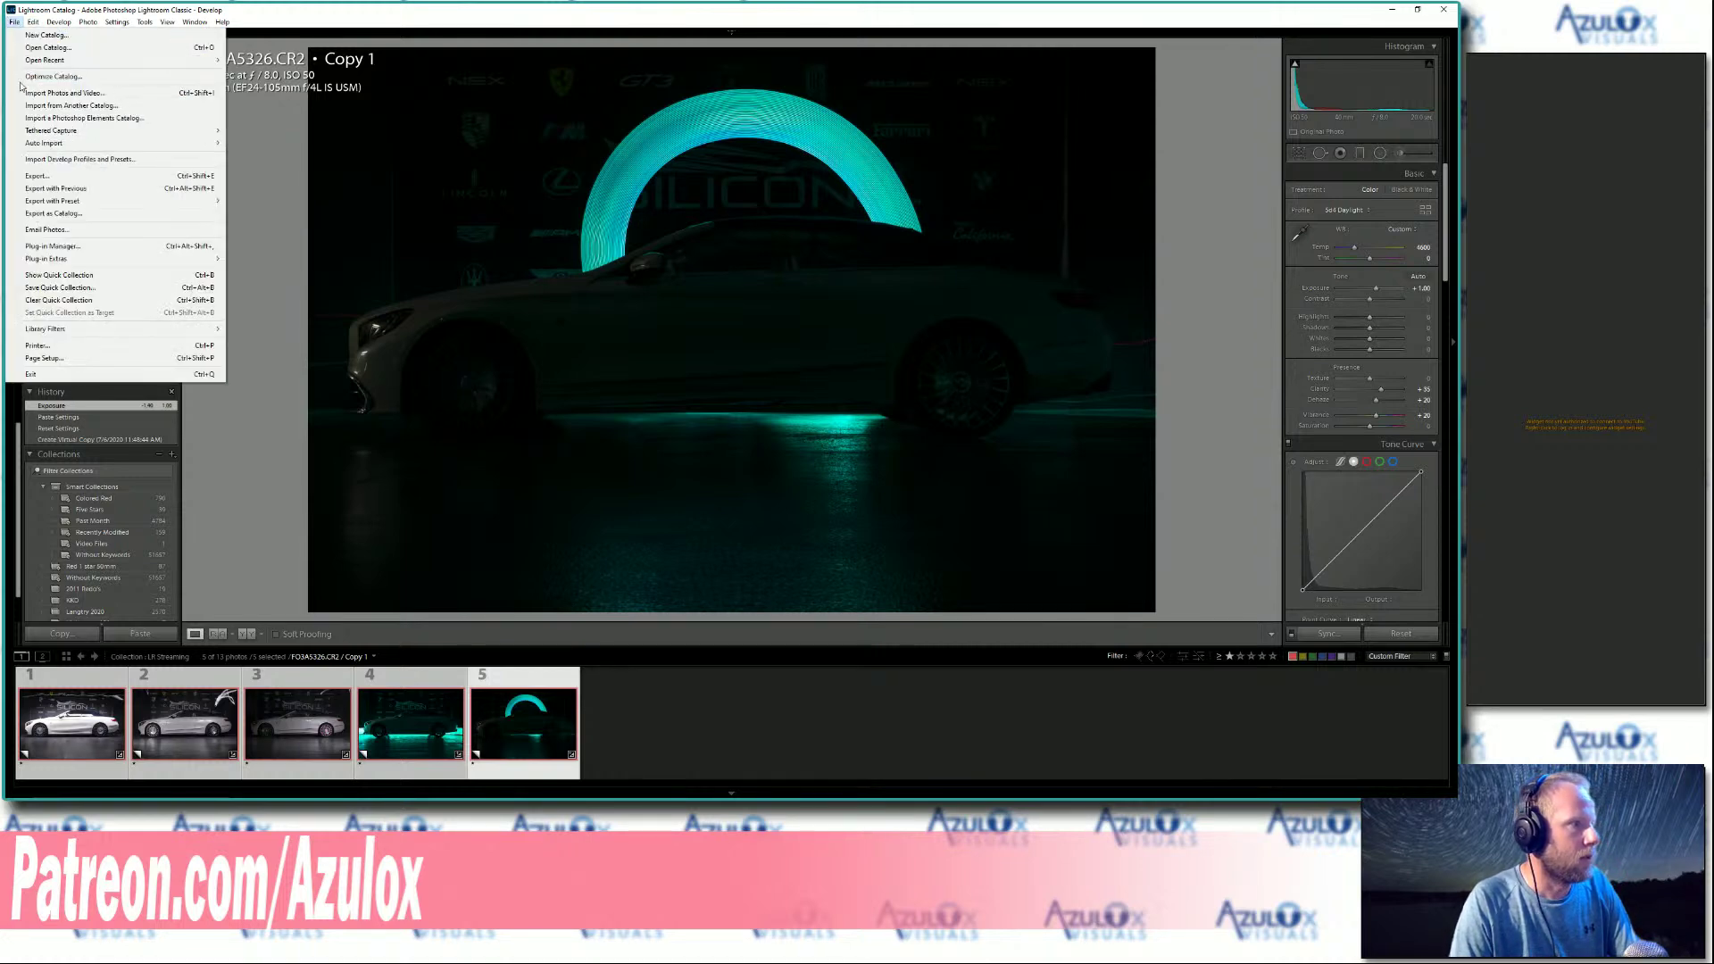
{"action": "left_click", "coordinate": [39, 175]}
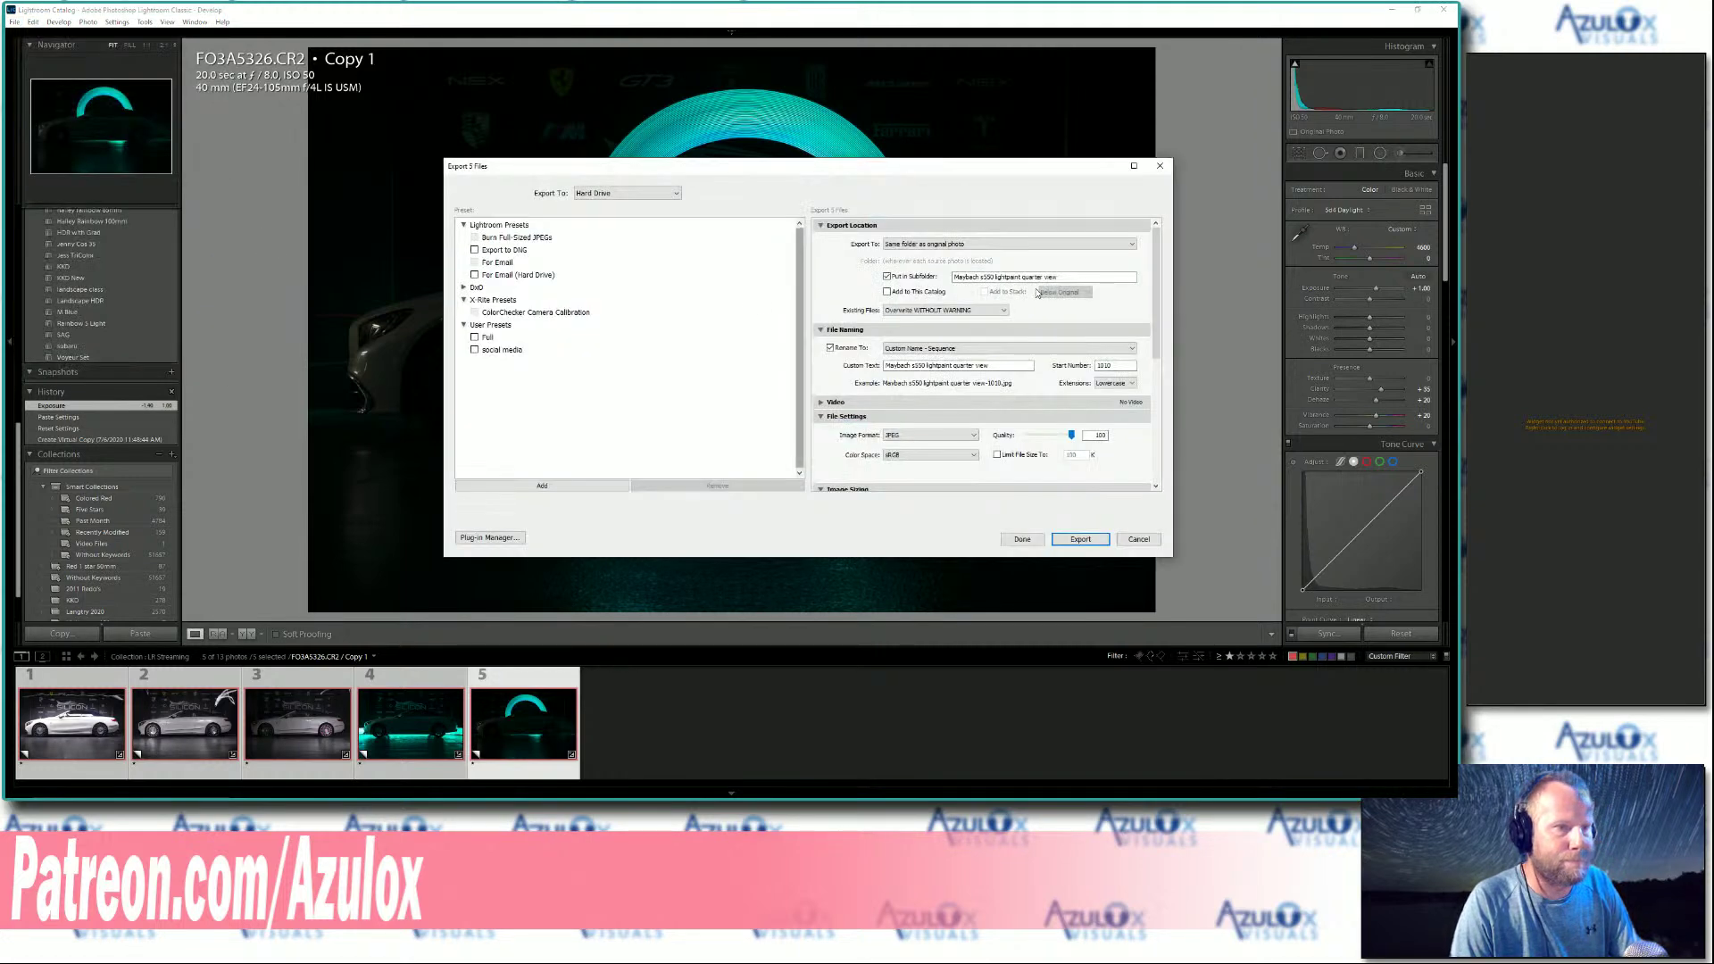
{"action": "left_click", "coordinate": [1067, 278]}
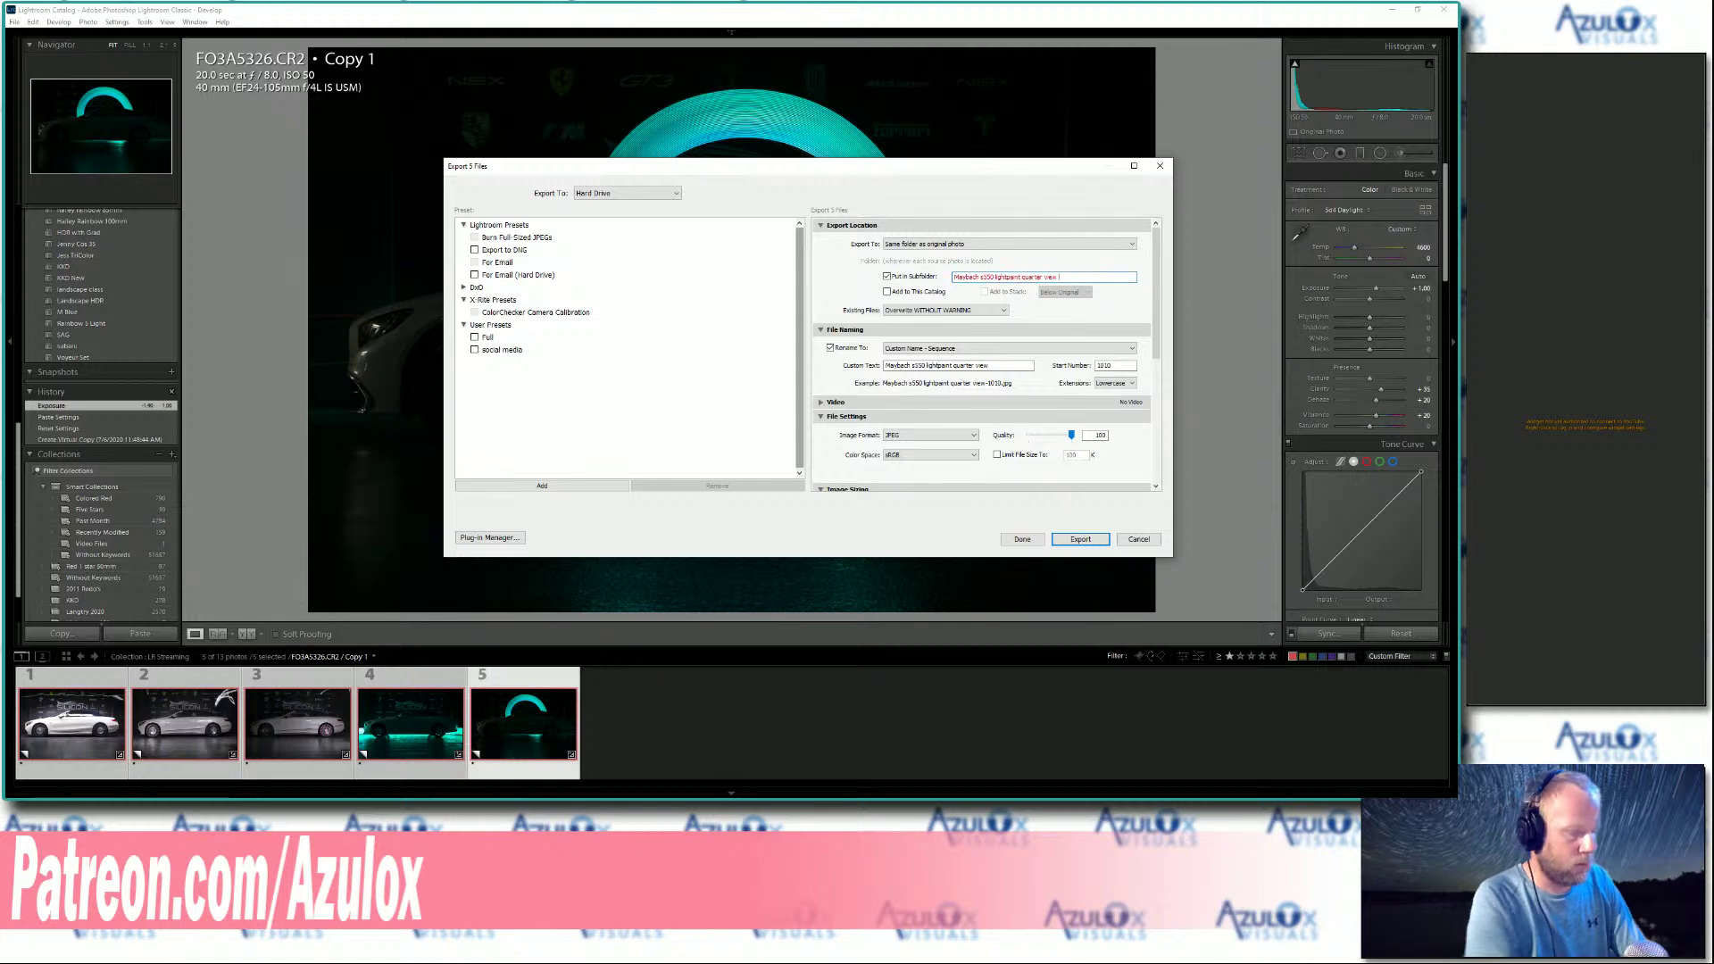
{"action": "type", "text": "stream"}
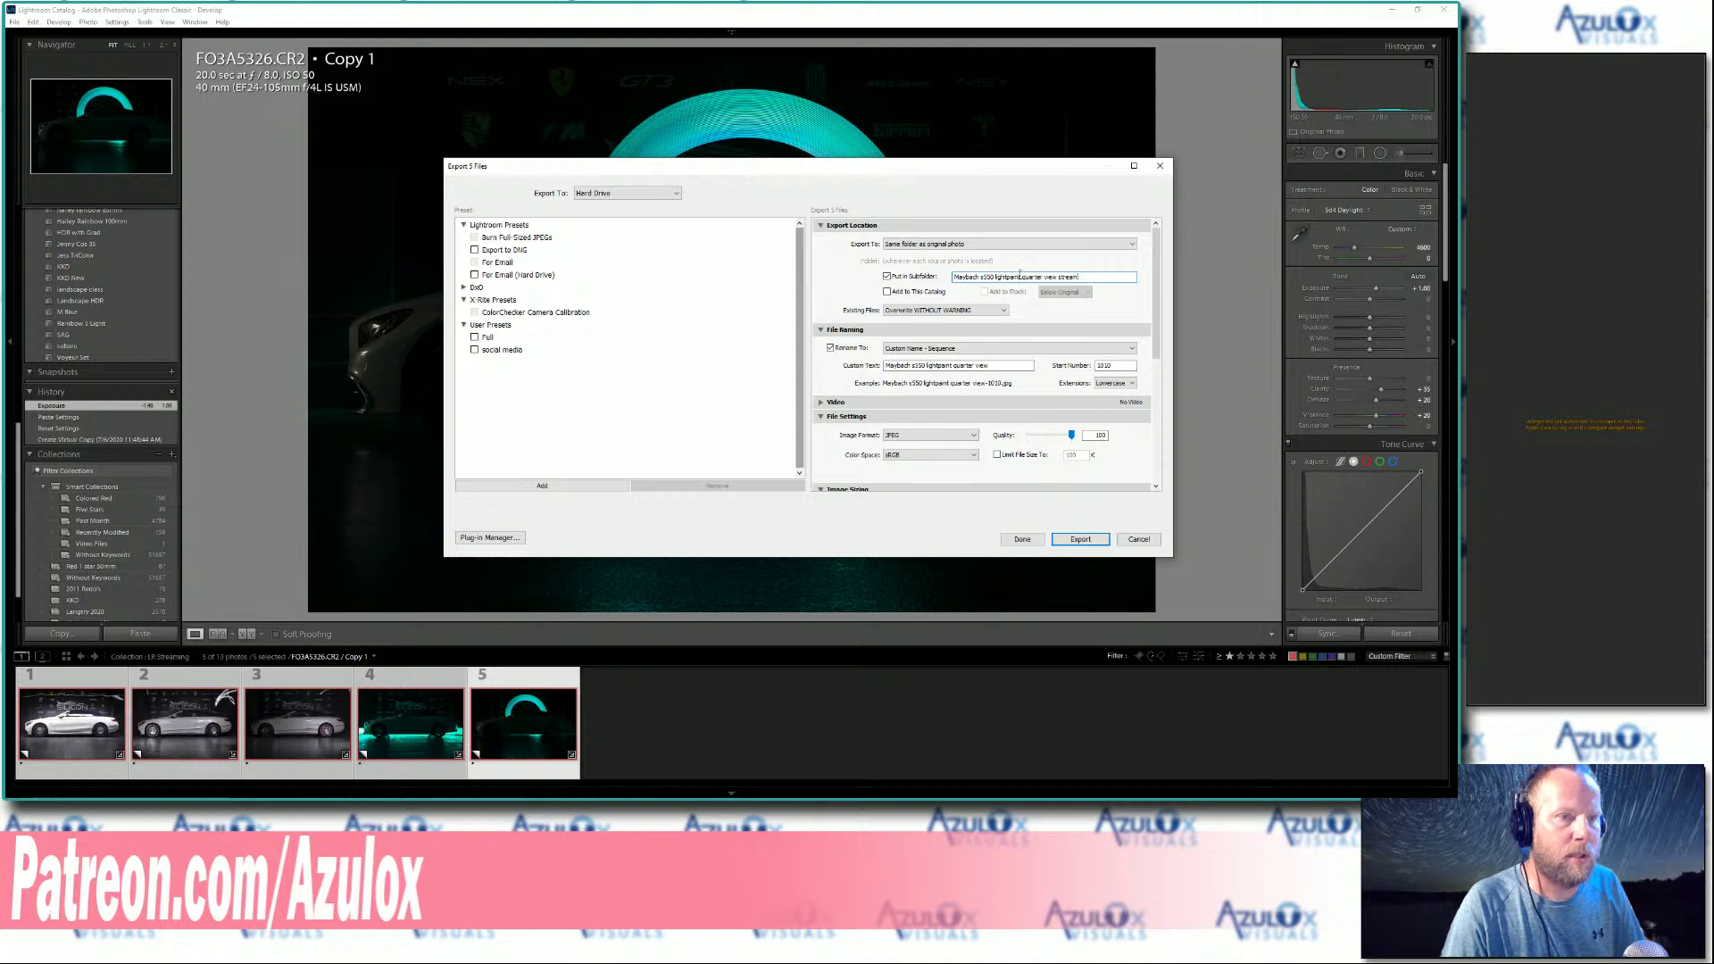
{"action": "left_click_drag", "start_coordinate": [1024, 276], "coordinate": [1036, 277]}
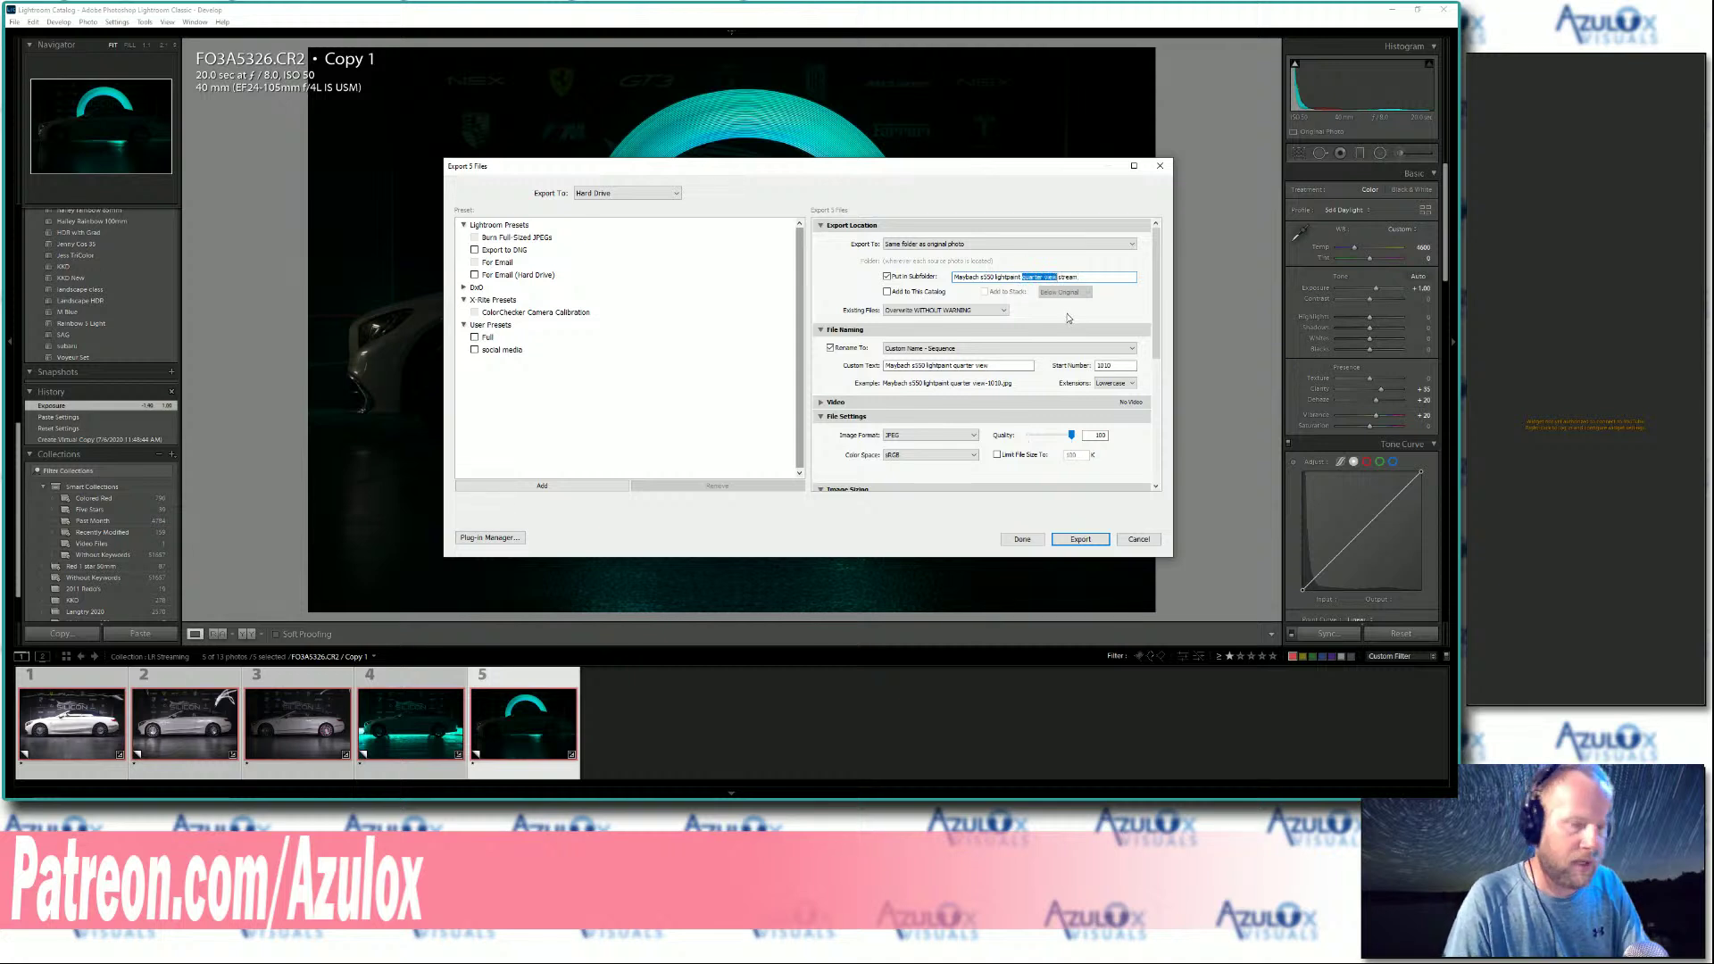
{"action": "key", "text": "BackSpace"}
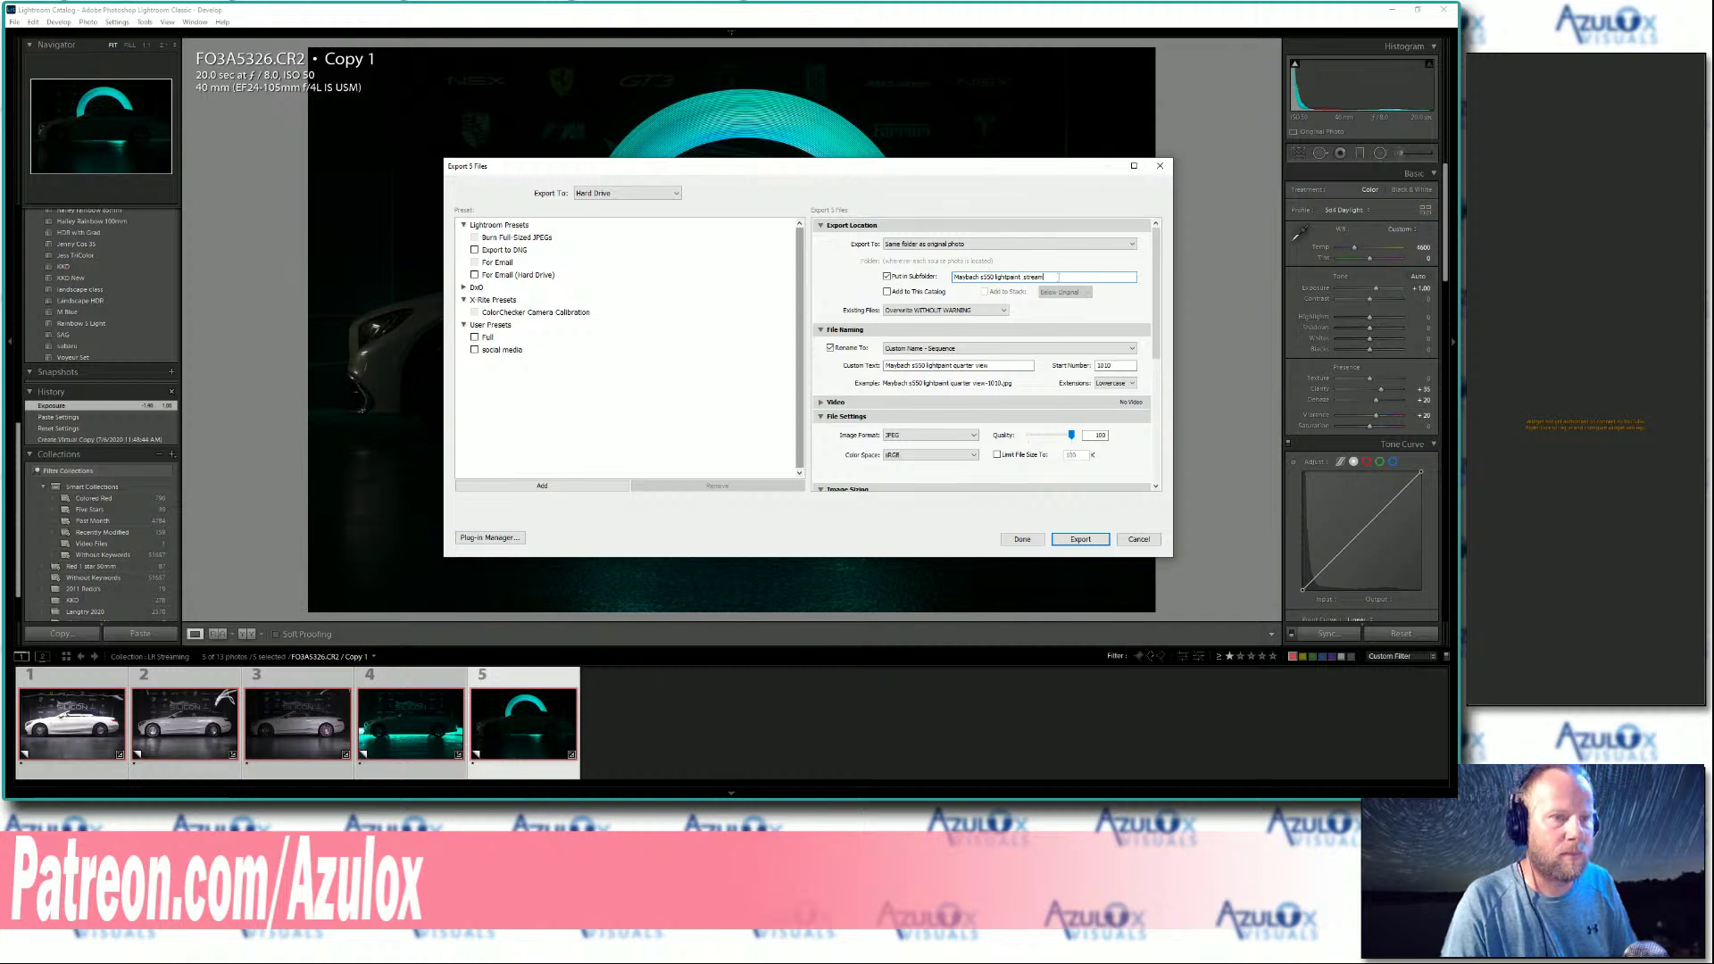
Reuse the subfolder name as the custom file name text and set the start number to 1000.
{"action": "left_click_drag", "start_coordinate": [1059, 277], "coordinate": [949, 280]}
{"action": "key", "text": "ctrl+c"}
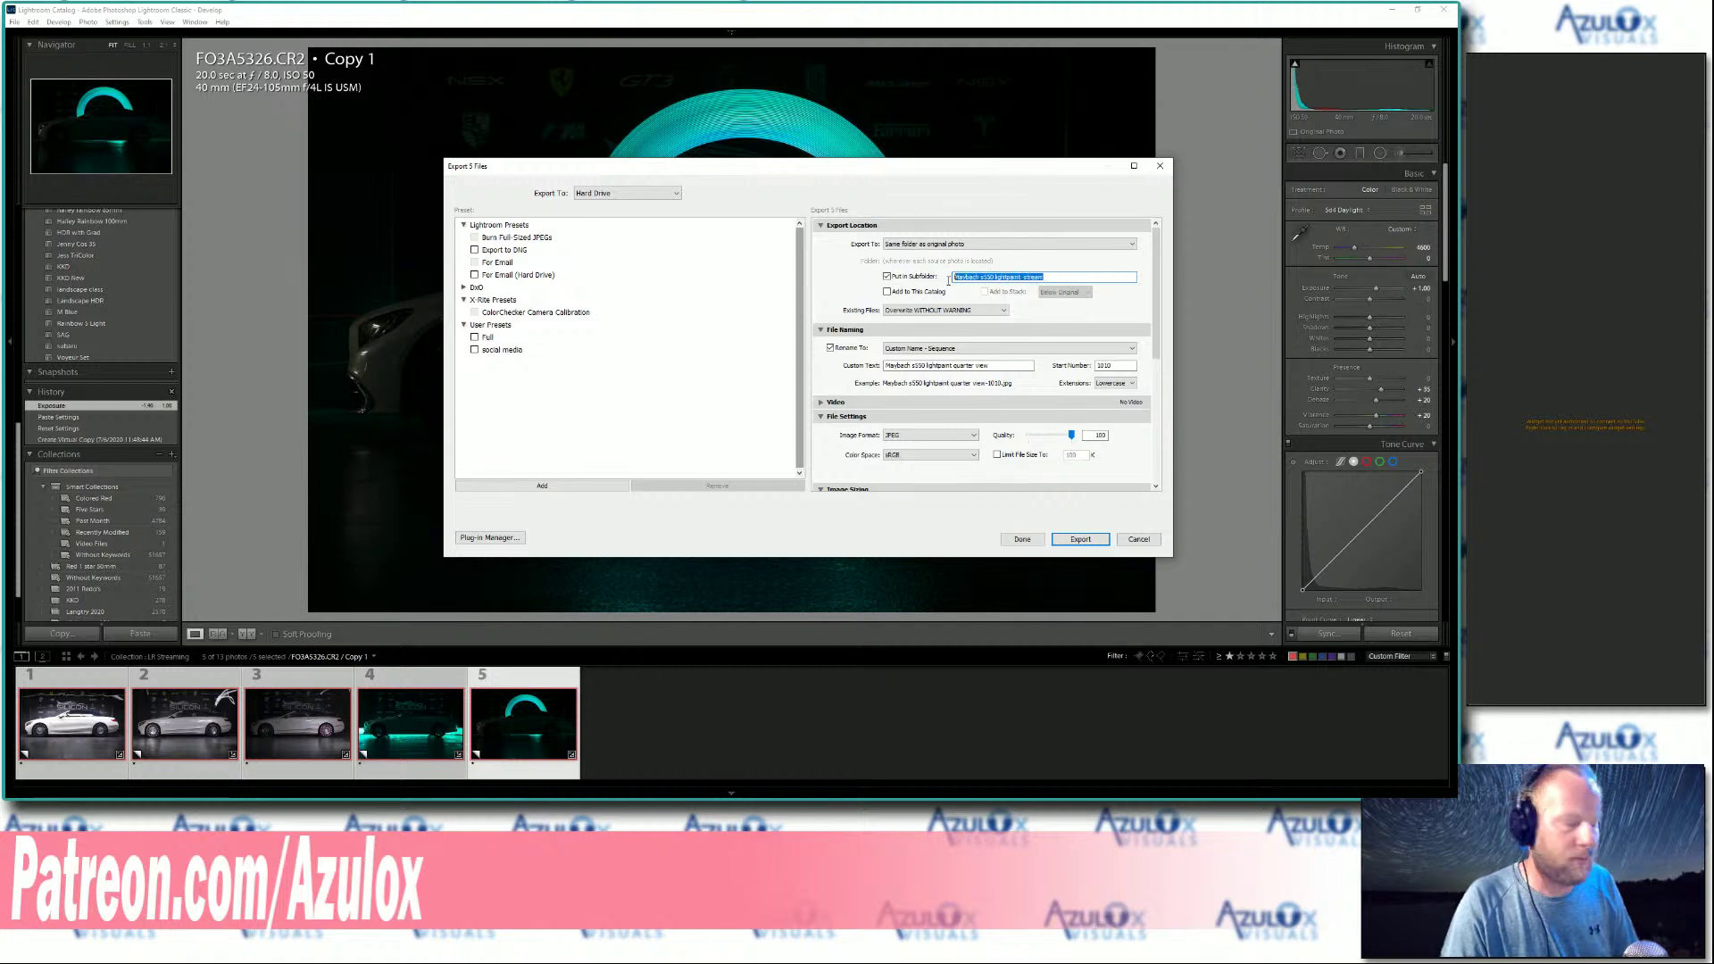
{"action": "left_click", "coordinate": [937, 365]}
{"action": "key", "text": "ctrl+v"}
{"action": "double_click", "coordinate": [1107, 365]}
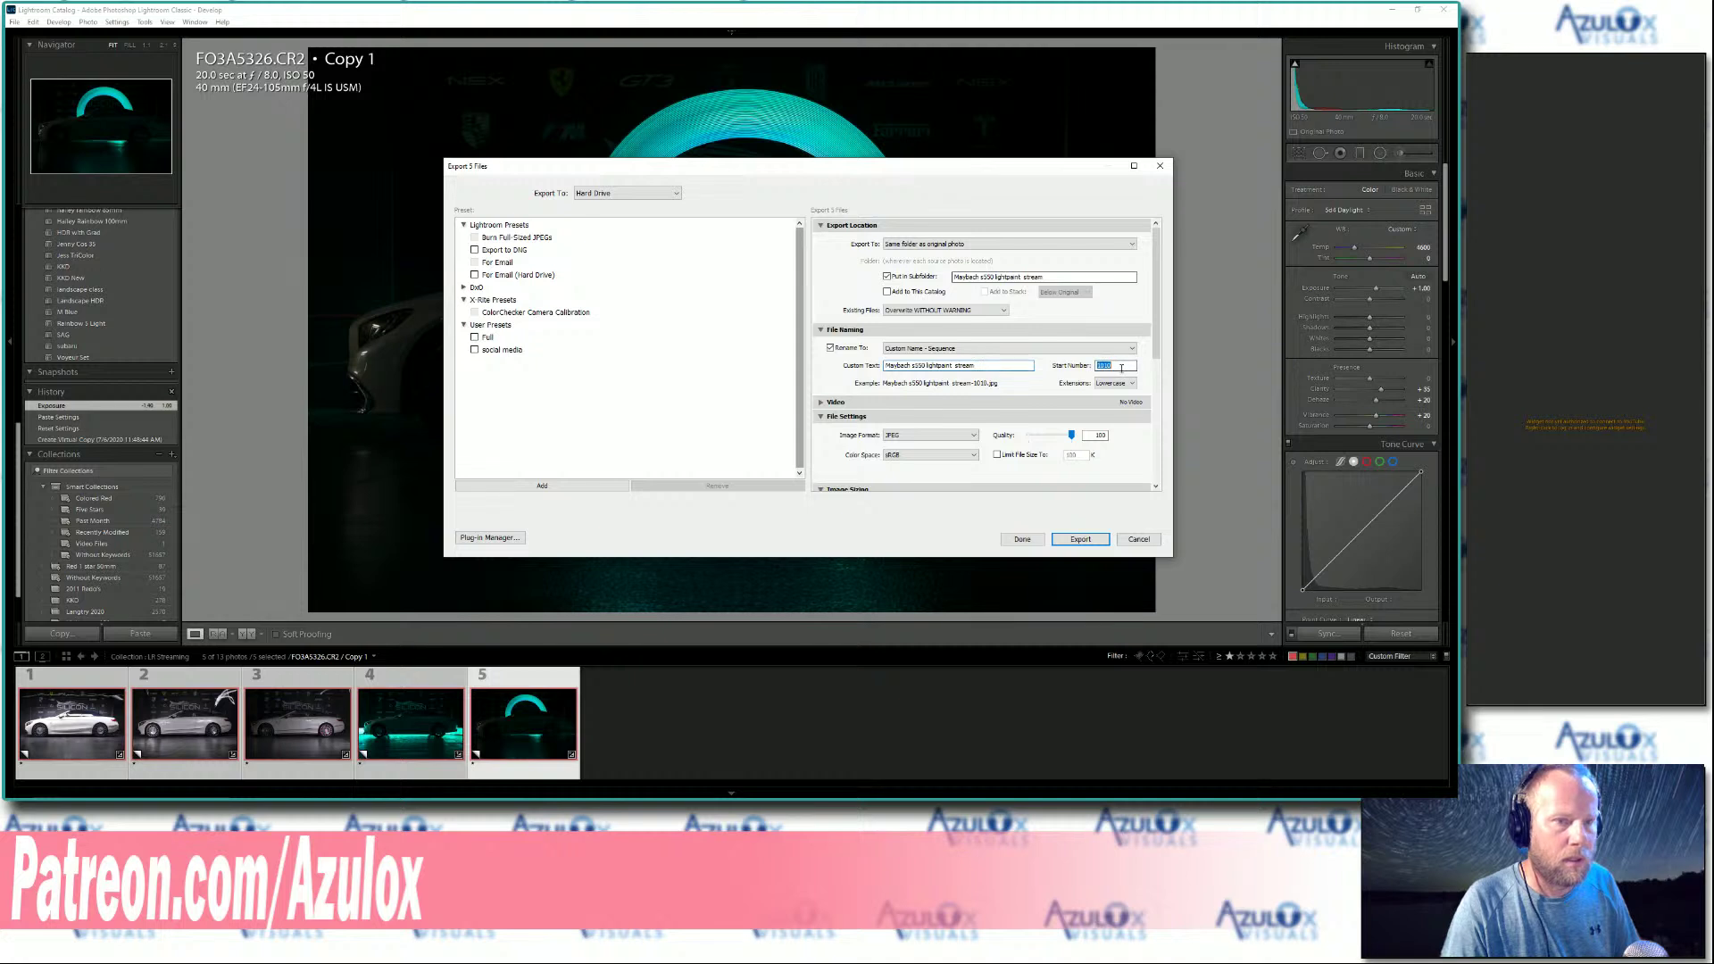
{"action": "type", "text": "1000"}
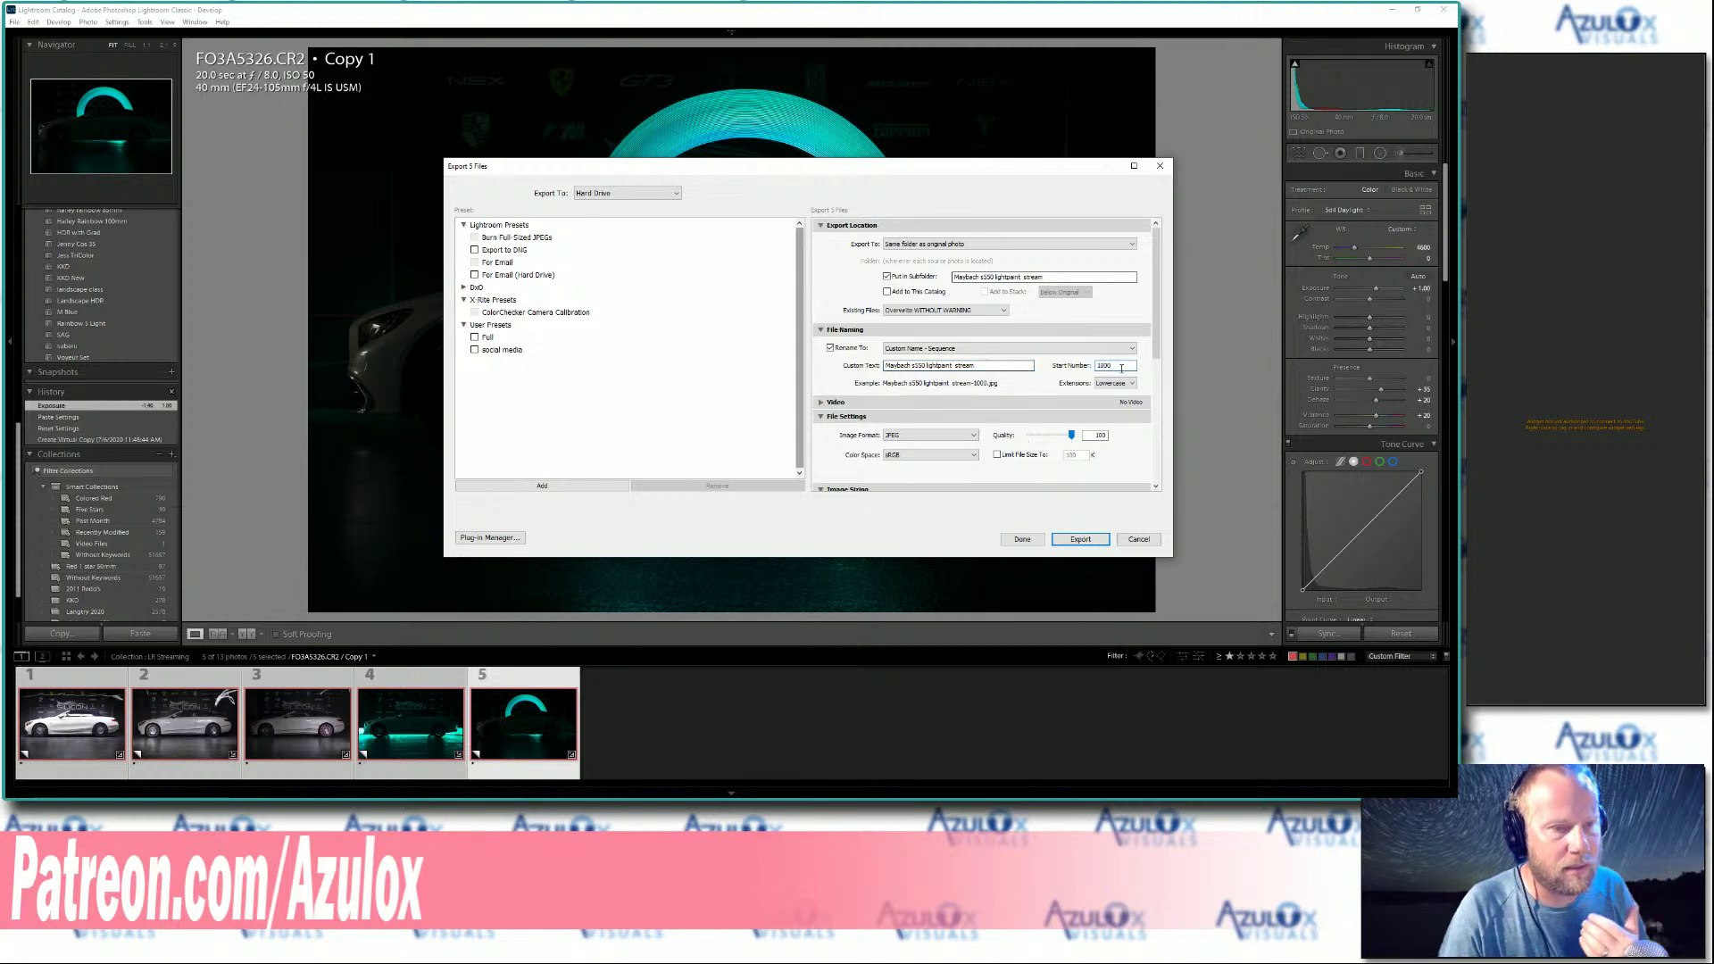
Review the remaining export options, leave resizing off, and export the five photos as full-size JPEGs.
{"action": "left_click_drag", "start_coordinate": [1154, 324], "coordinate": [1155, 368]}
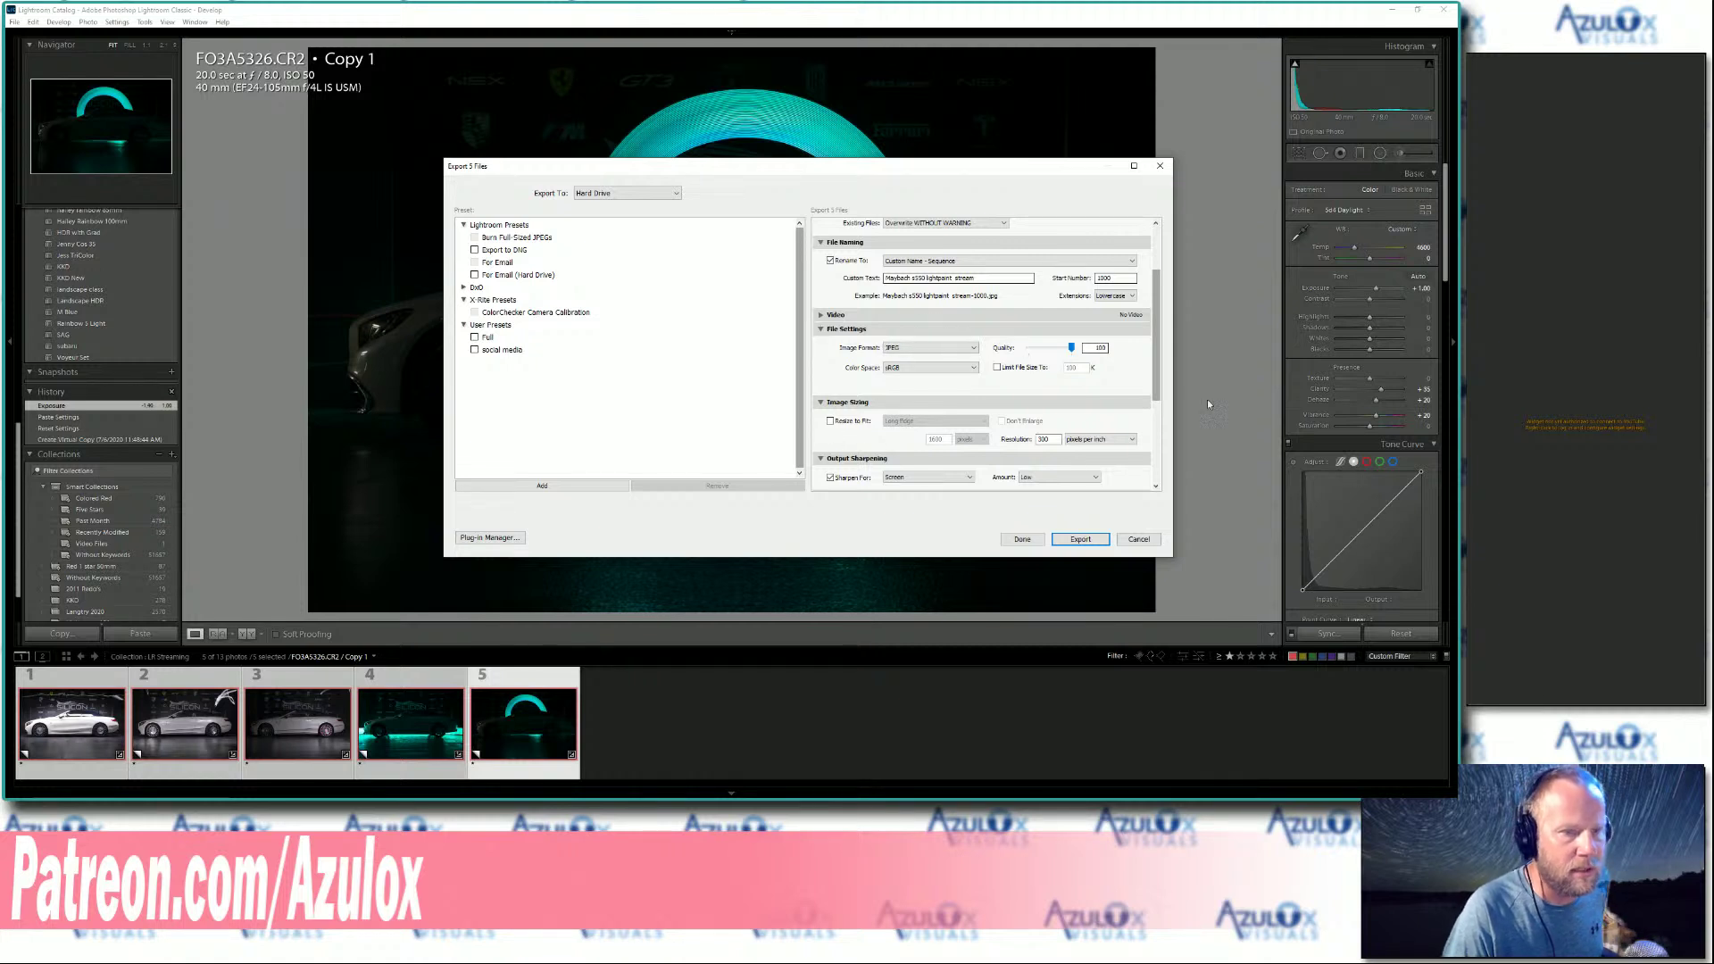
{"action": "scroll", "coordinate": [1156, 367], "scroll_direction": "down", "scroll_amount": 2}
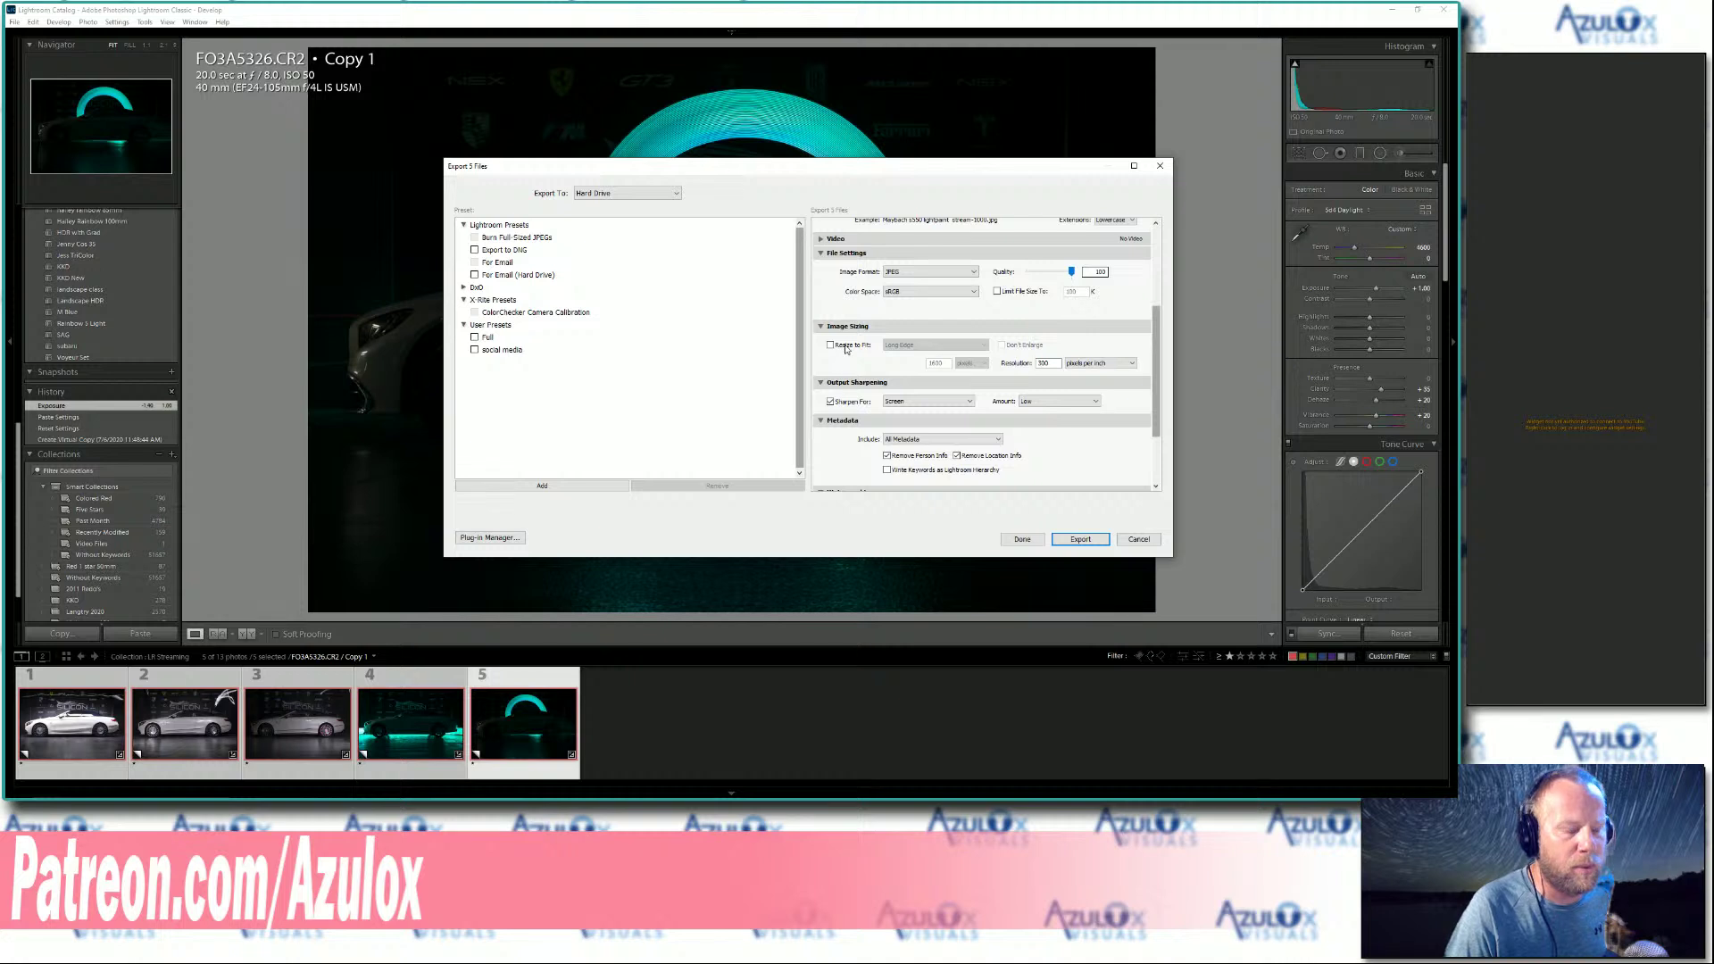
{"action": "left_click", "coordinate": [855, 346]}
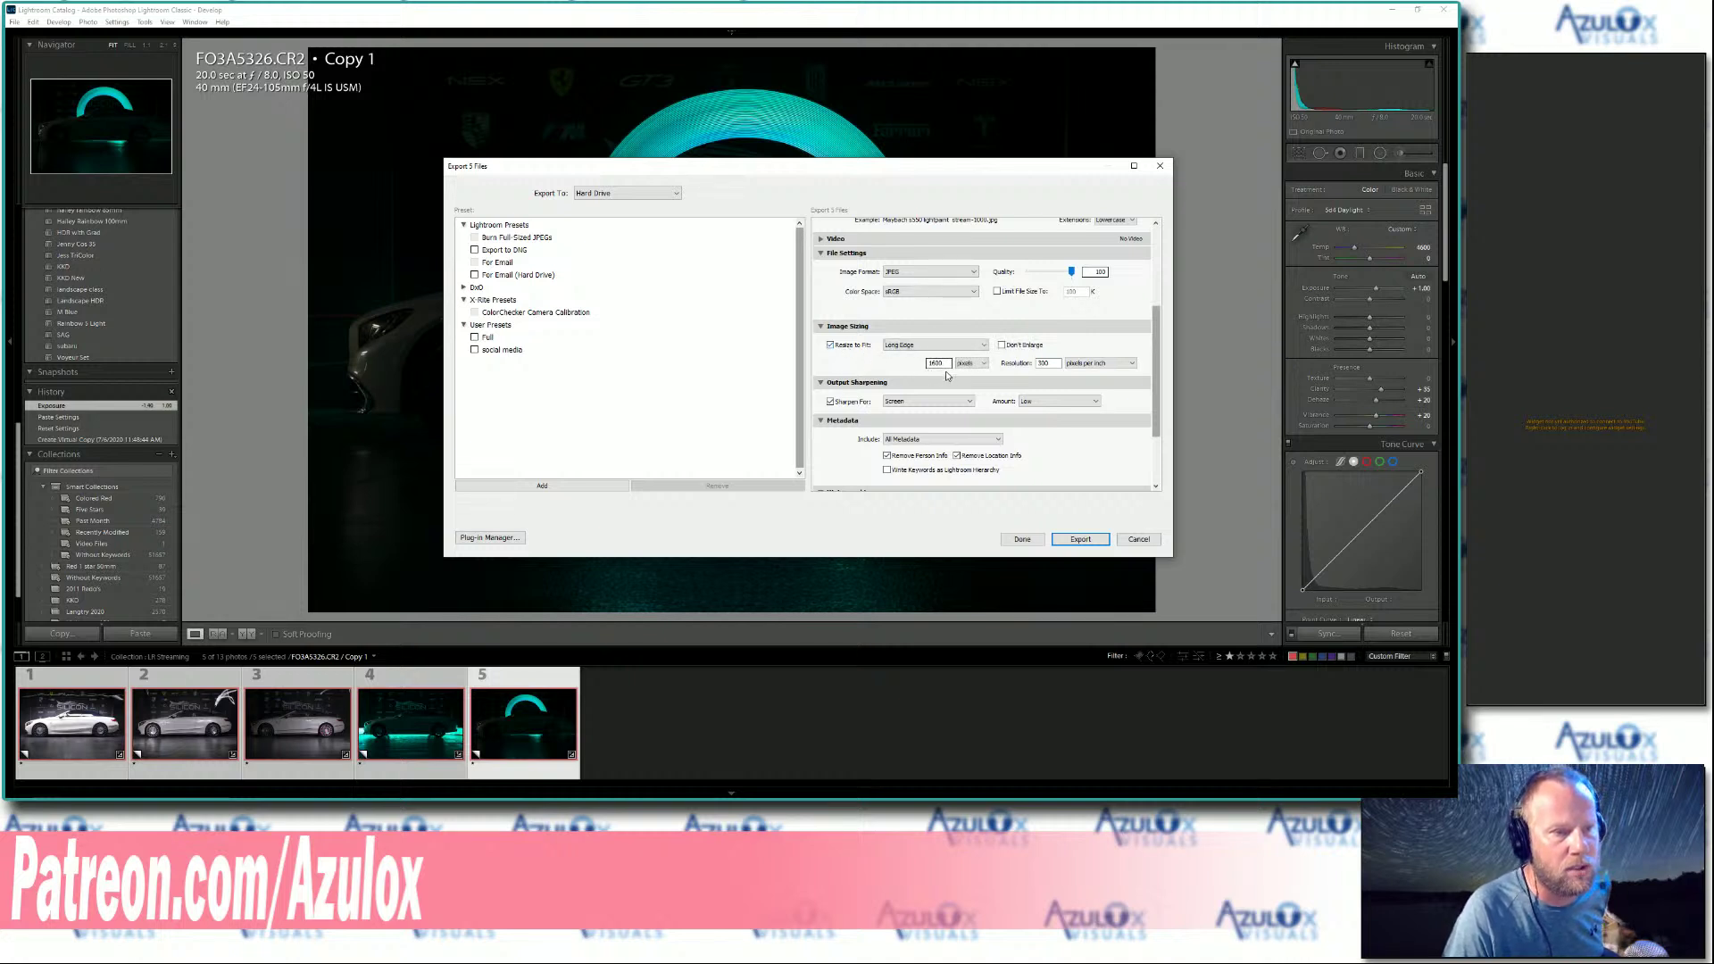
{"action": "left_click", "coordinate": [842, 345]}
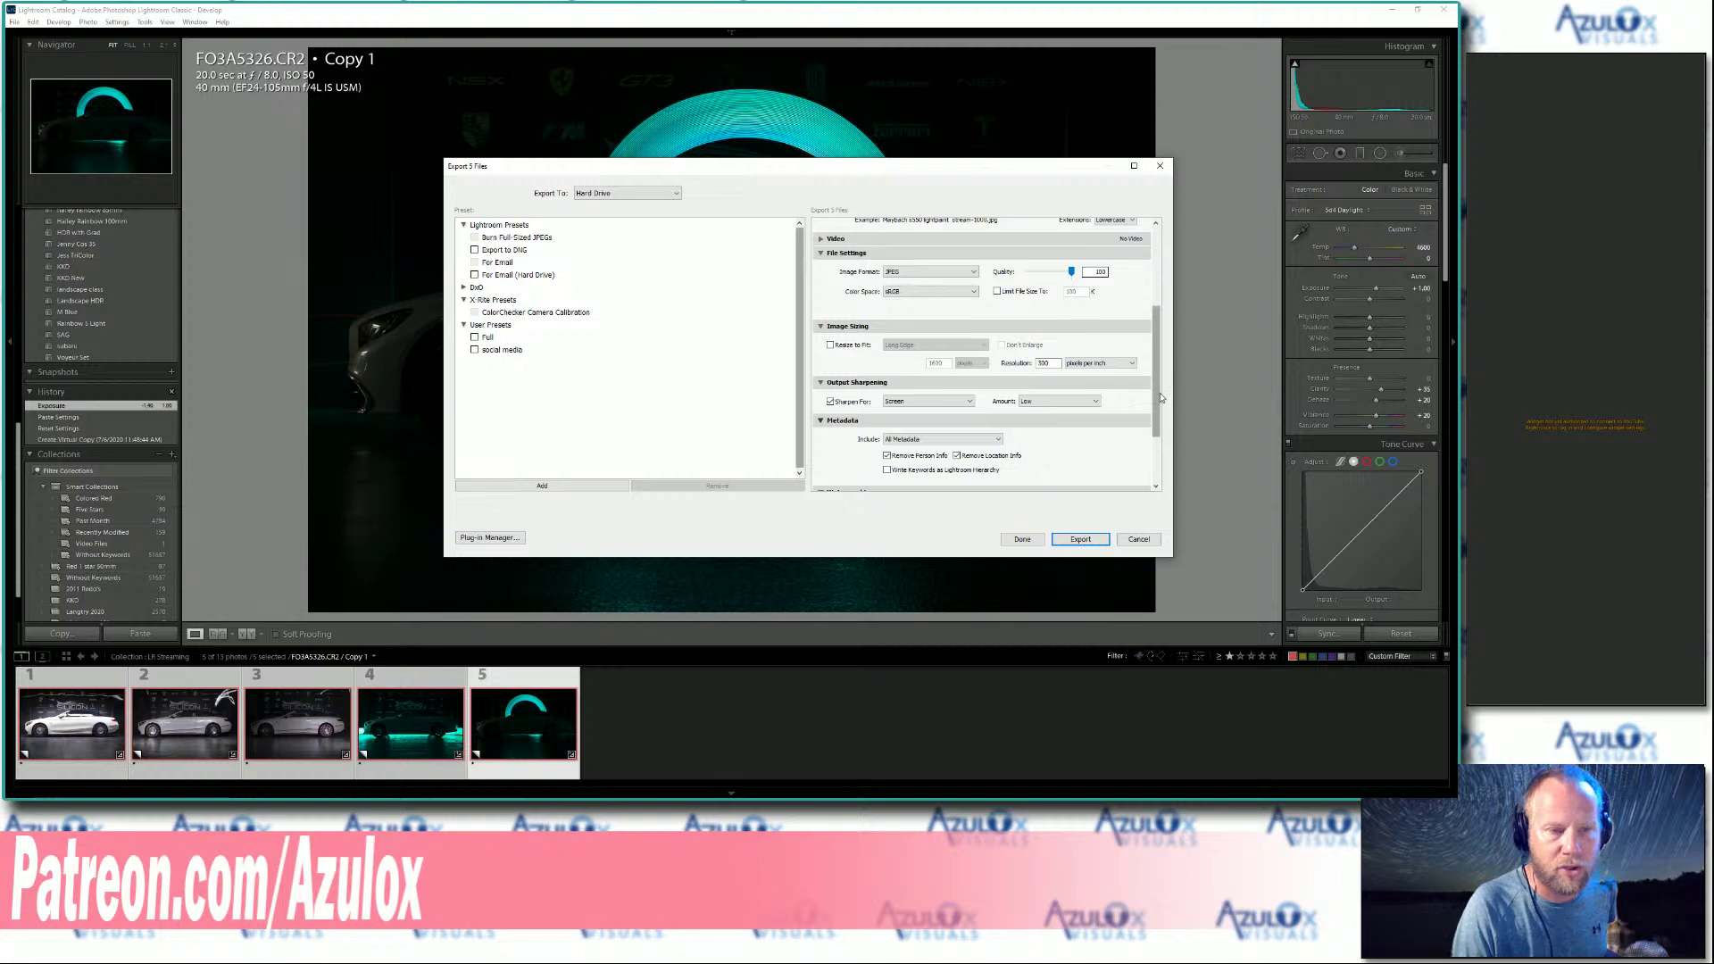
{"action": "scroll", "coordinate": [1161, 397], "scroll_direction": "down", "scroll_amount": 3}
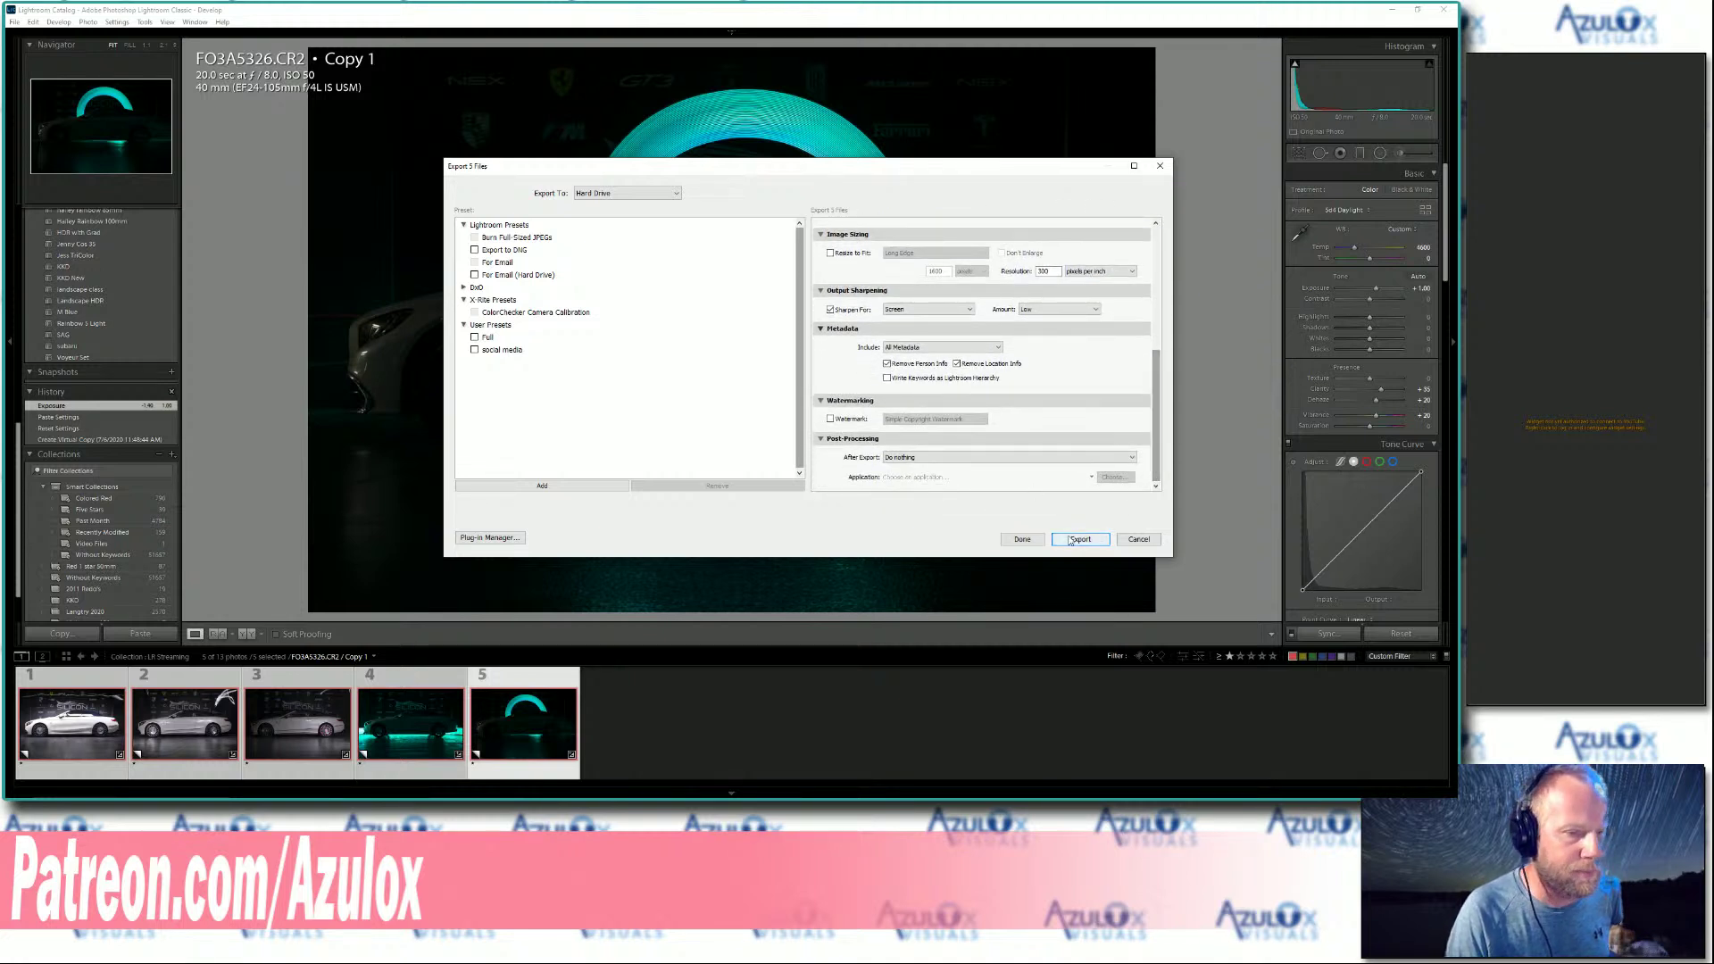
{"action": "left_click", "coordinate": [1079, 539]}
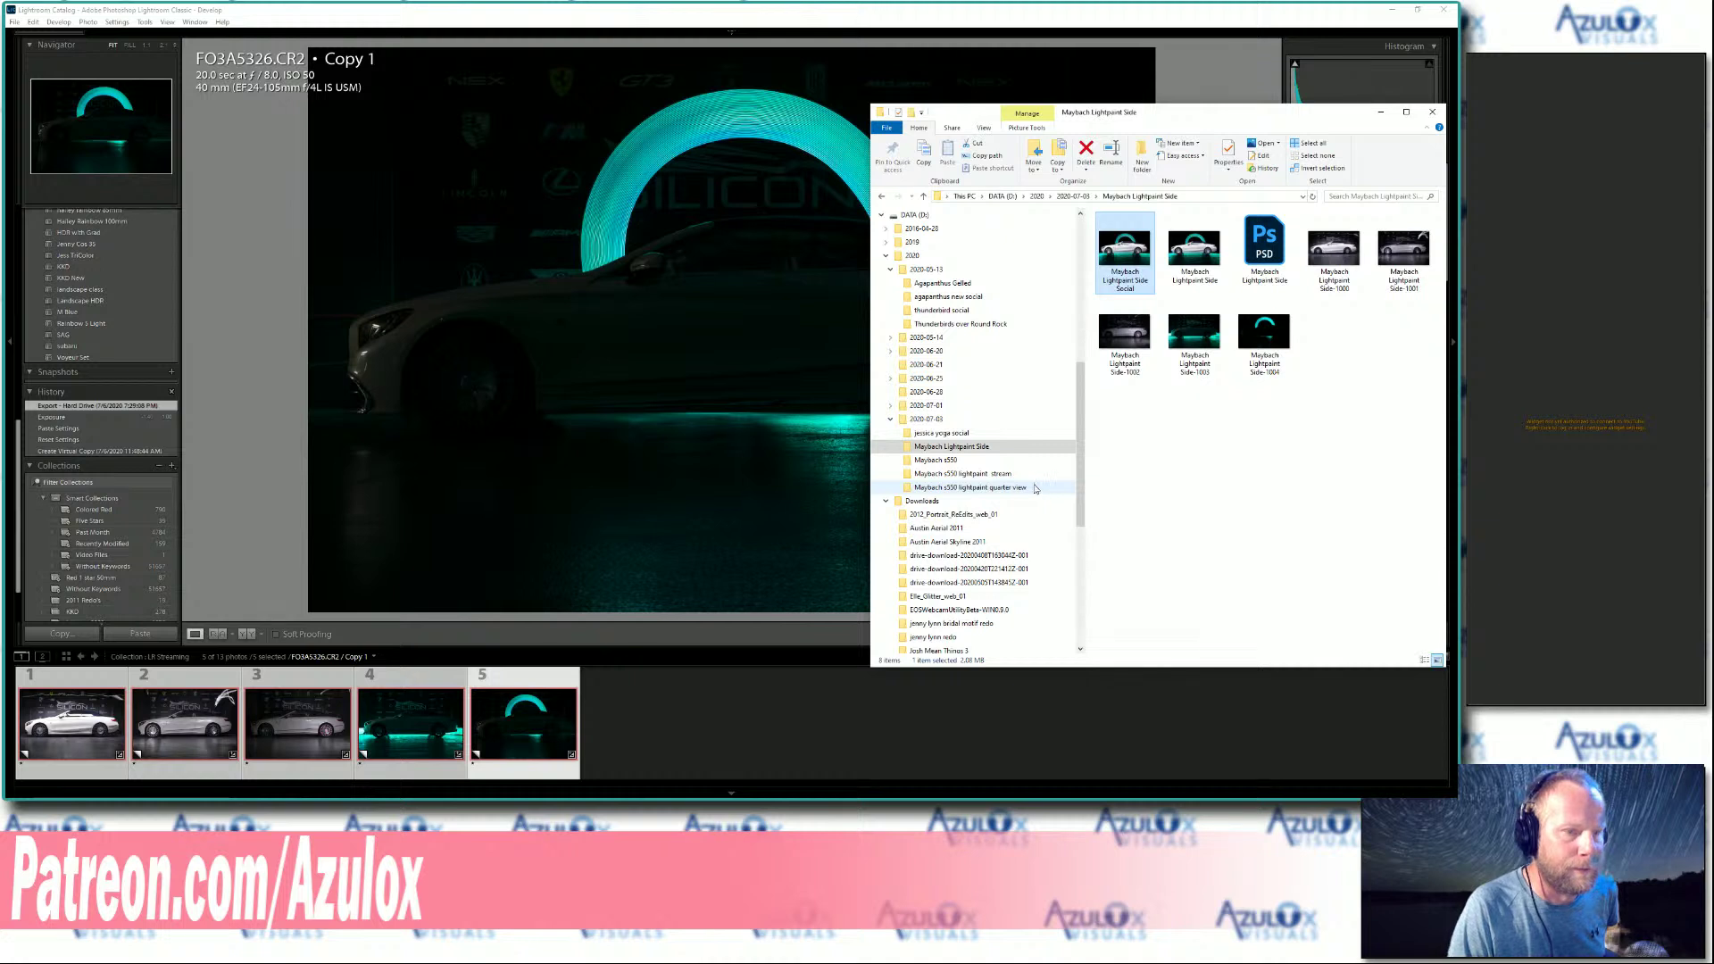
Switch to File Explorer, show the "Maybach s550 lightpaint stream" folder, and open the underglow image numbered 1003 in Photoshop.
{"action": "left_click", "coordinate": [997, 475]}
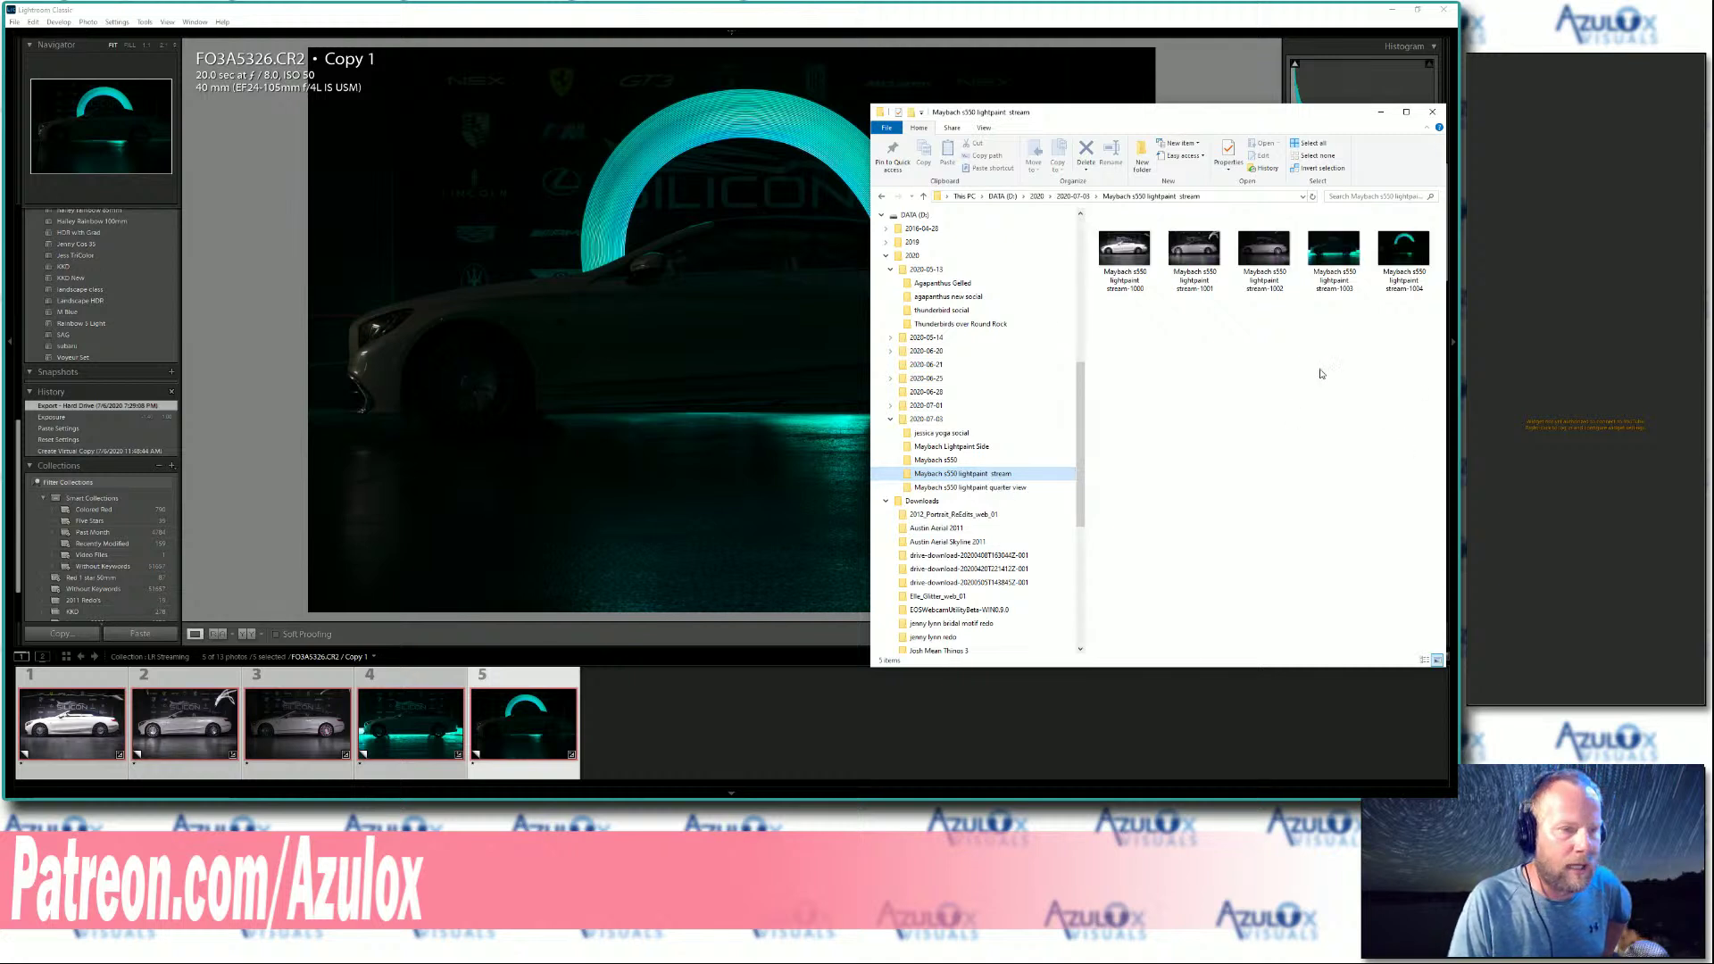
{"action": "left_click", "coordinate": [1398, 321]}
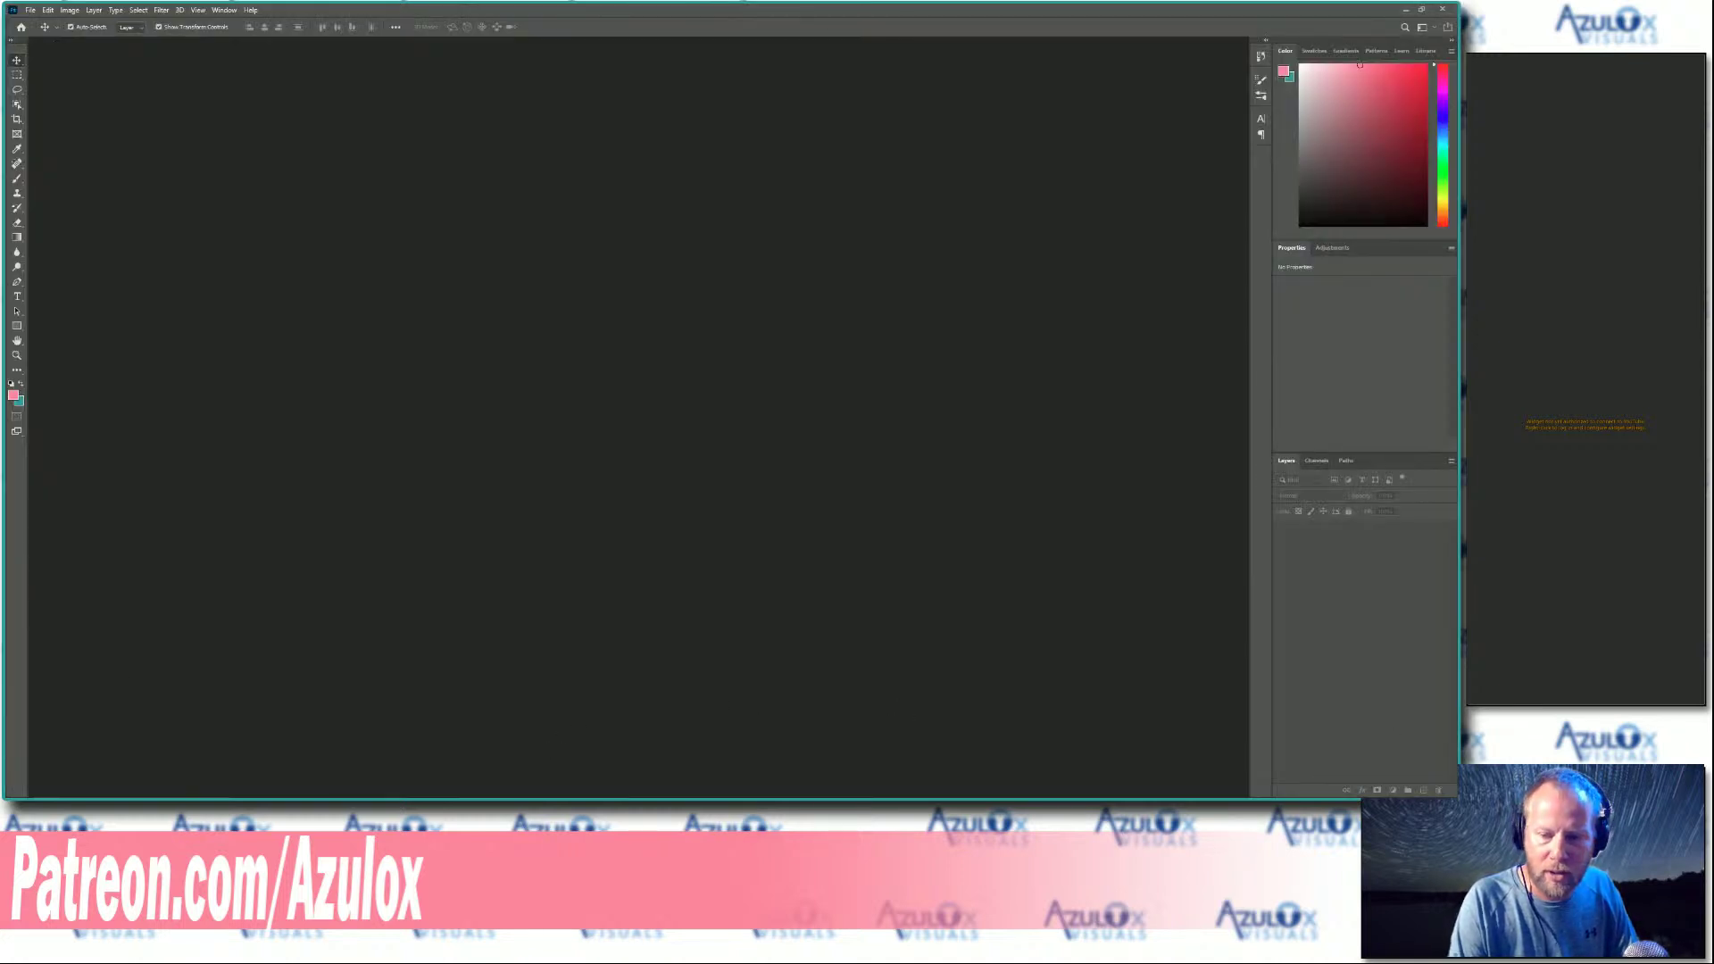
{"action": "left_click", "coordinate": [1443, 9]}
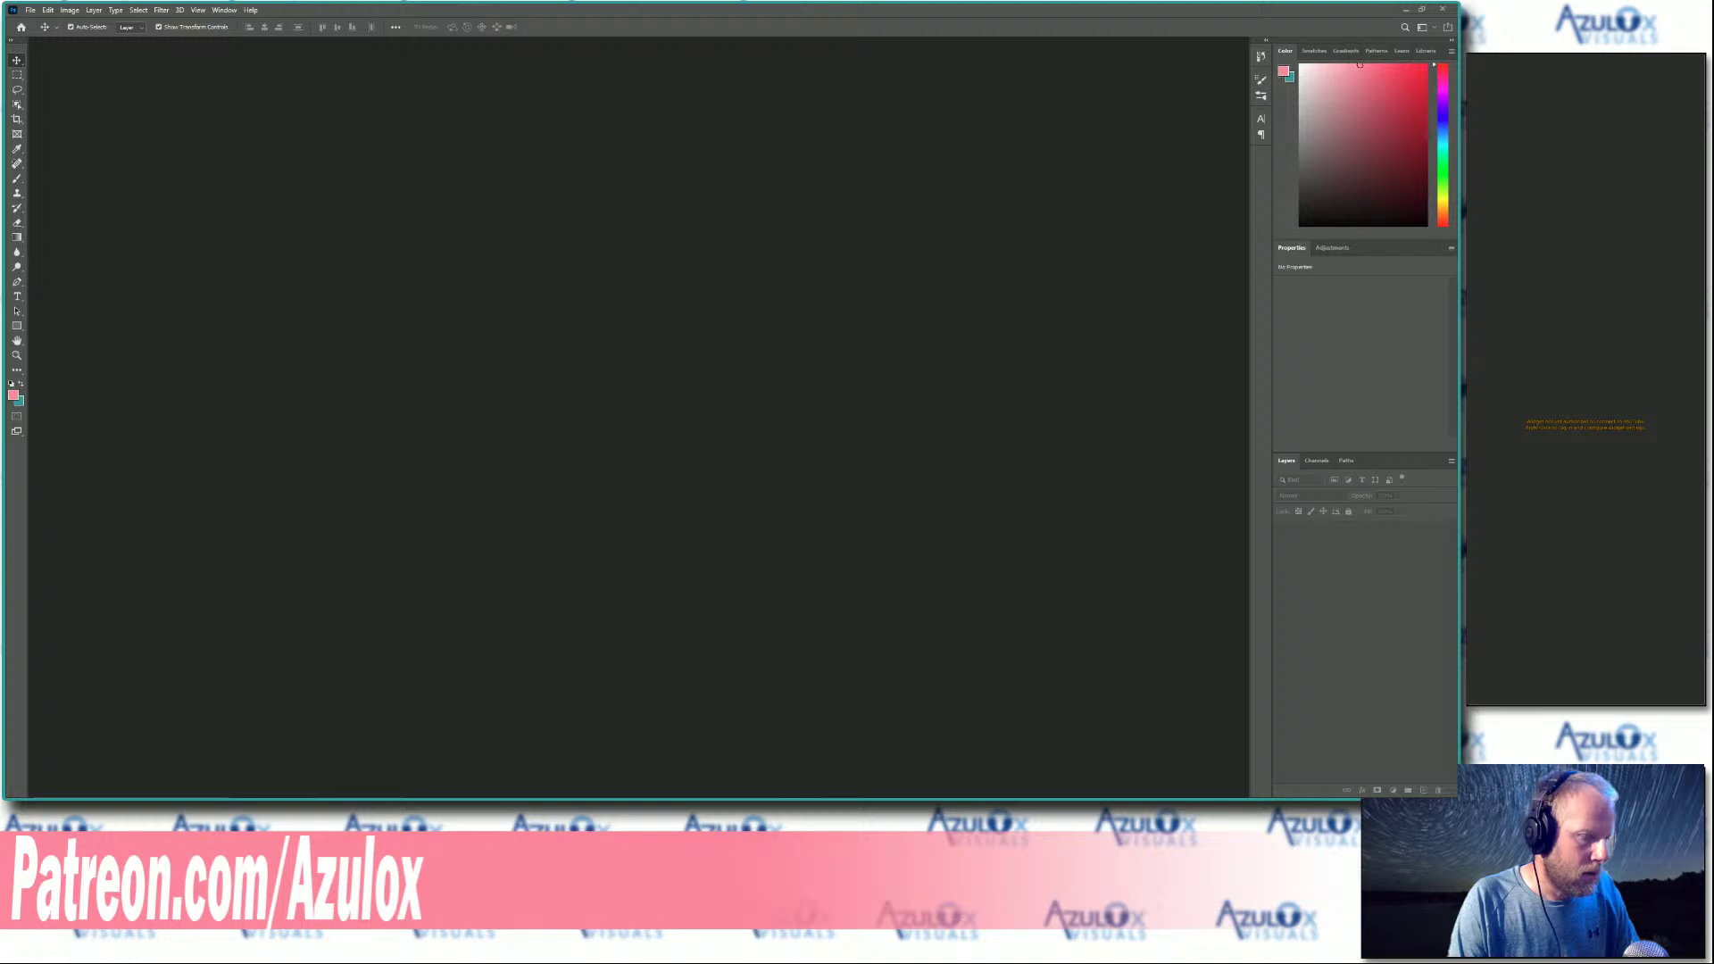
{"action": "left_click", "coordinate": [620, 797]}
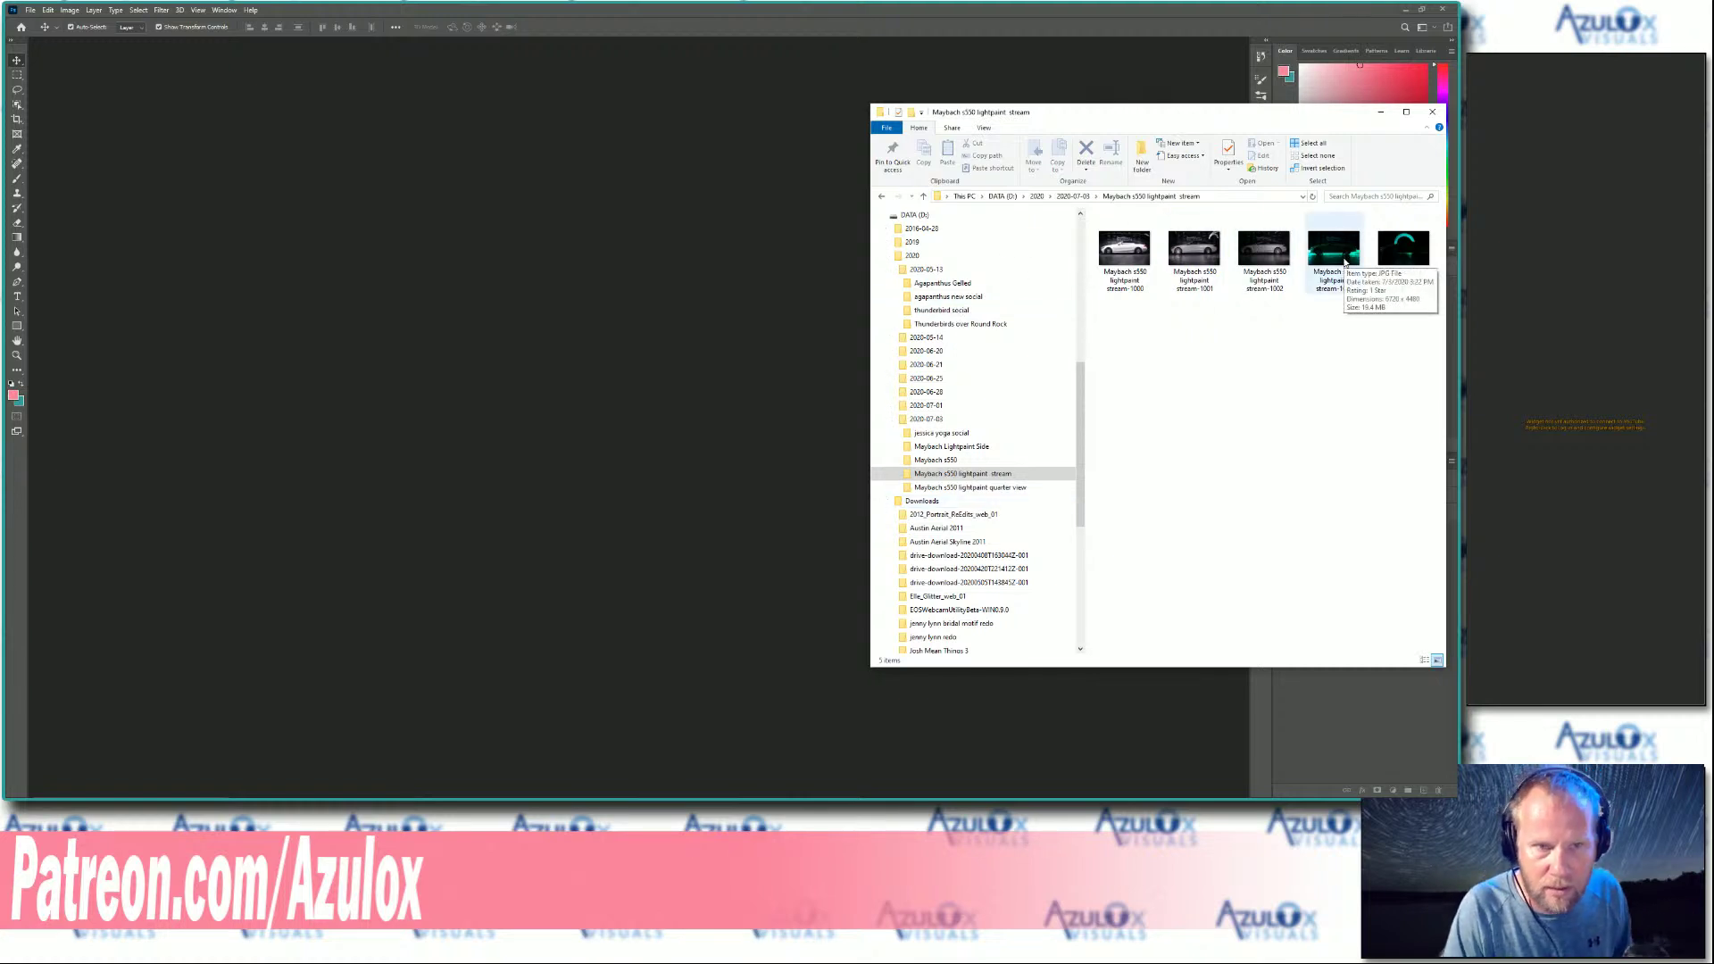
{"action": "left_click_drag", "start_coordinate": [1344, 261], "coordinate": [637, 272]}
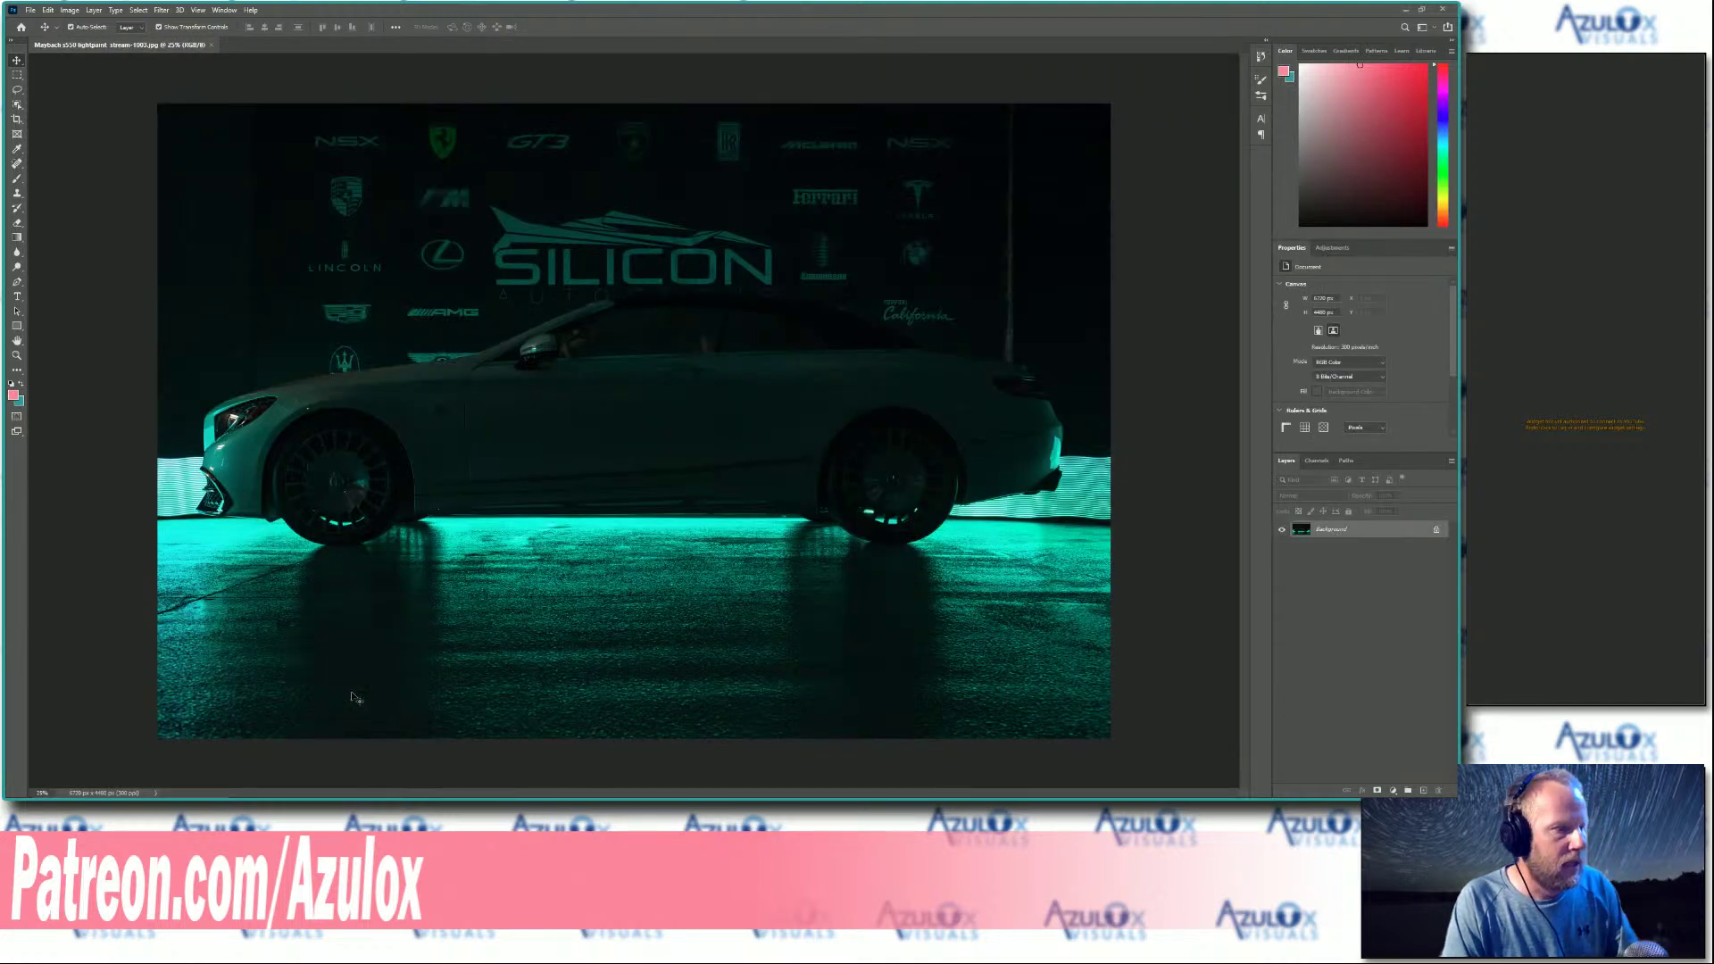
Place the light-arc image numbered 1004 from the export folder as a layer over the underglow image and commit it.
{"action": "key", "text": "alt+Tab"}
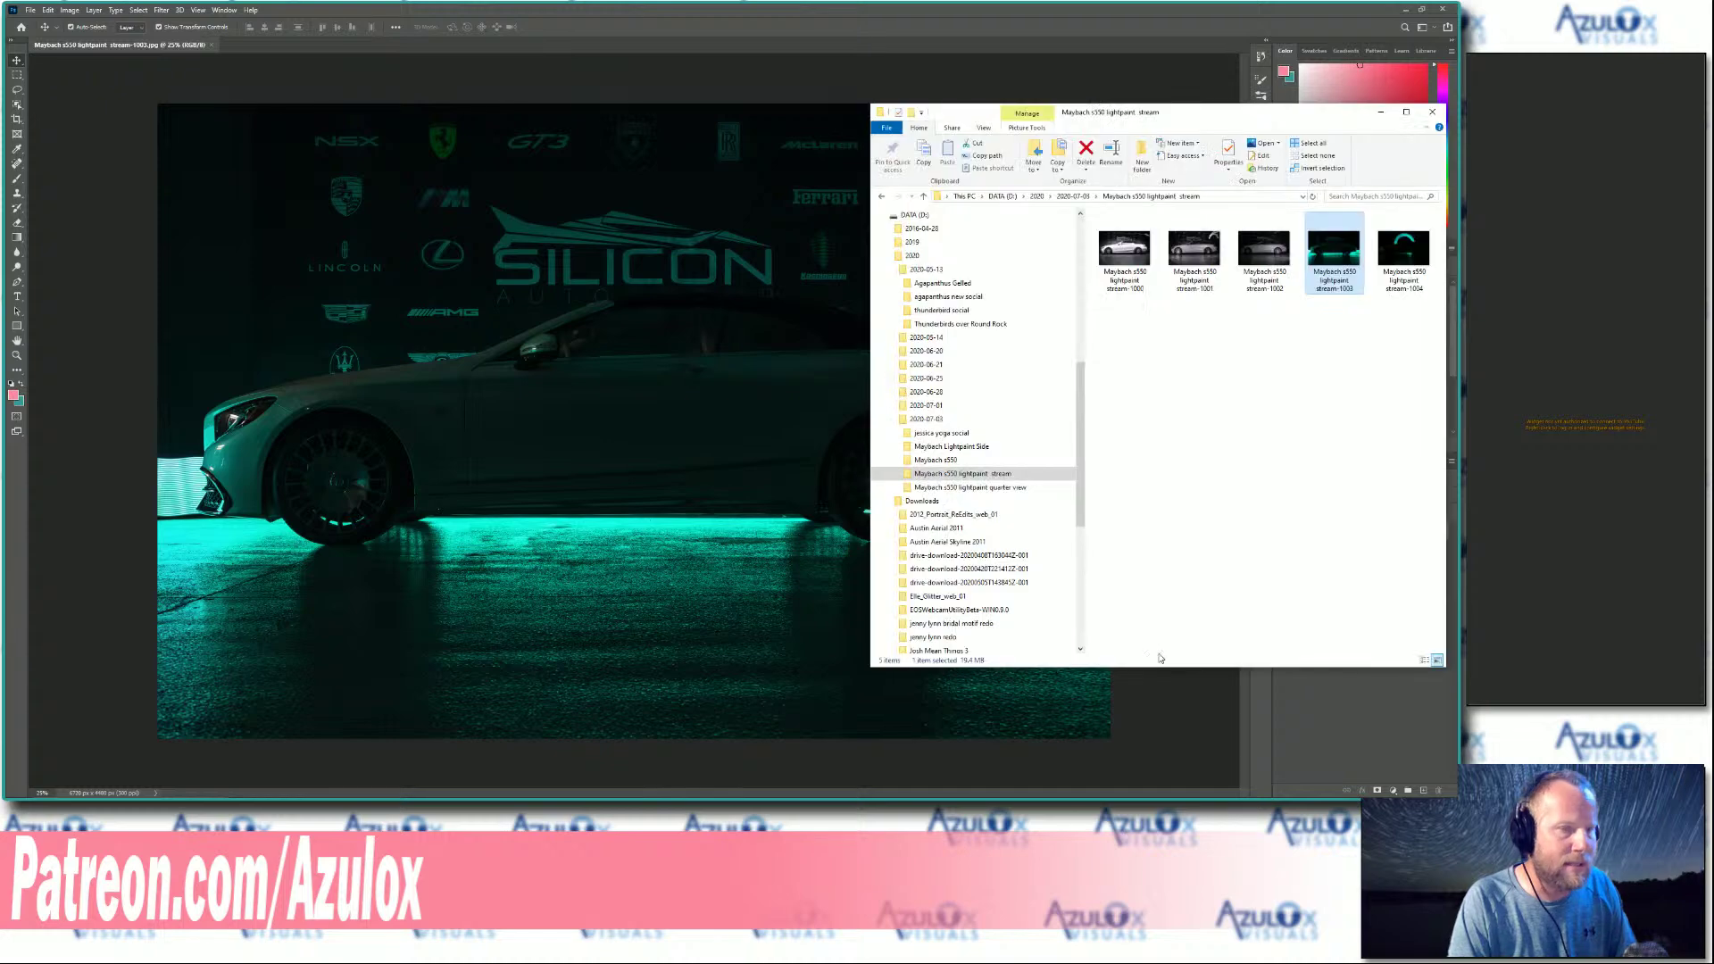
{"action": "key", "text": "Right"}
{"action": "left_click_drag", "start_coordinate": [748, 316], "coordinate": [728, 312]}
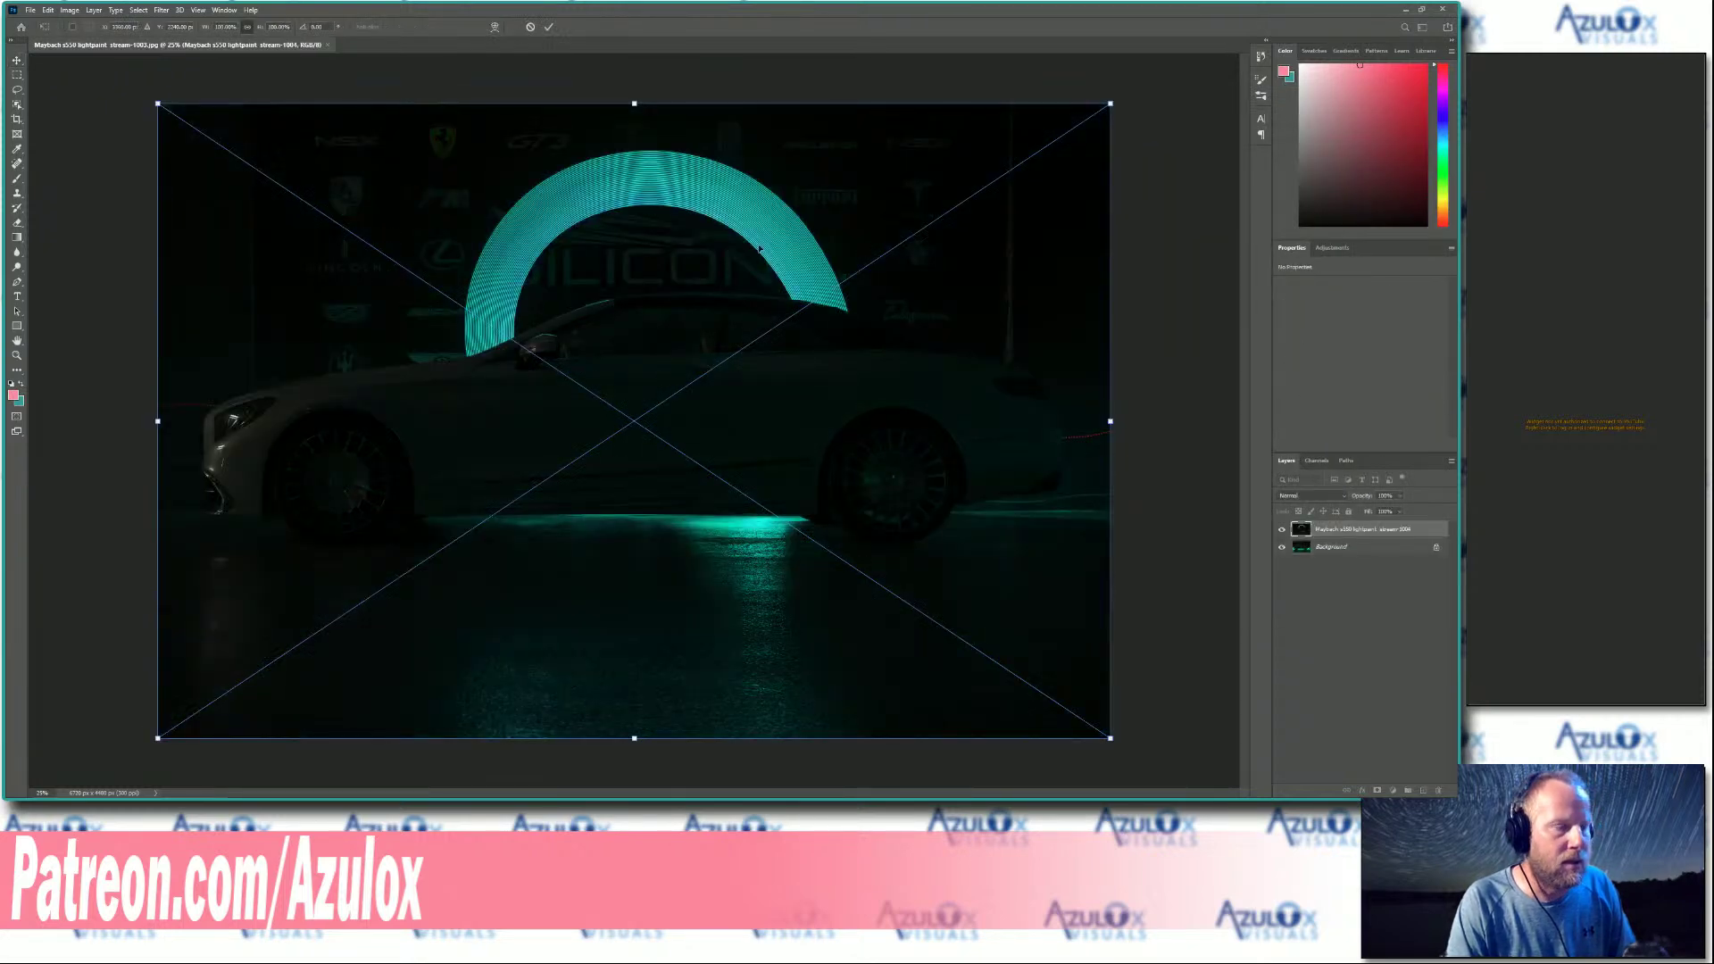
{"action": "left_click", "coordinate": [548, 25]}
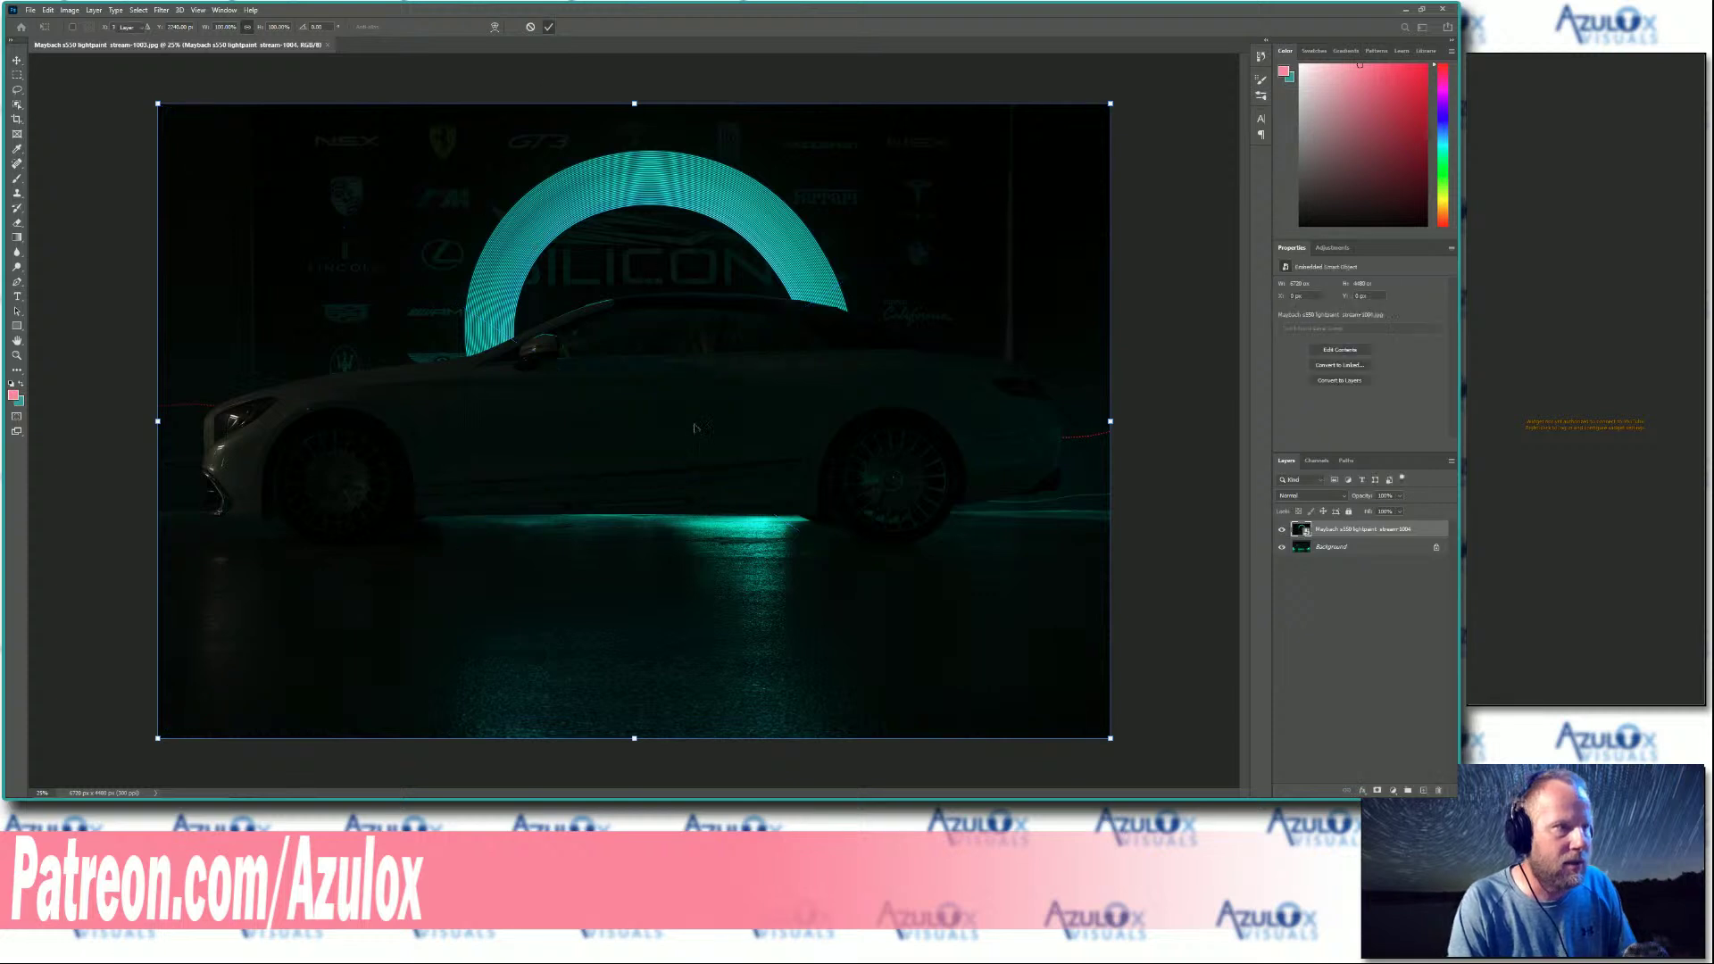
Place the brightly lit white-car image numbered 1000 from the export folder as a new layer and commit it.
{"action": "key", "text": "alt+Tab"}
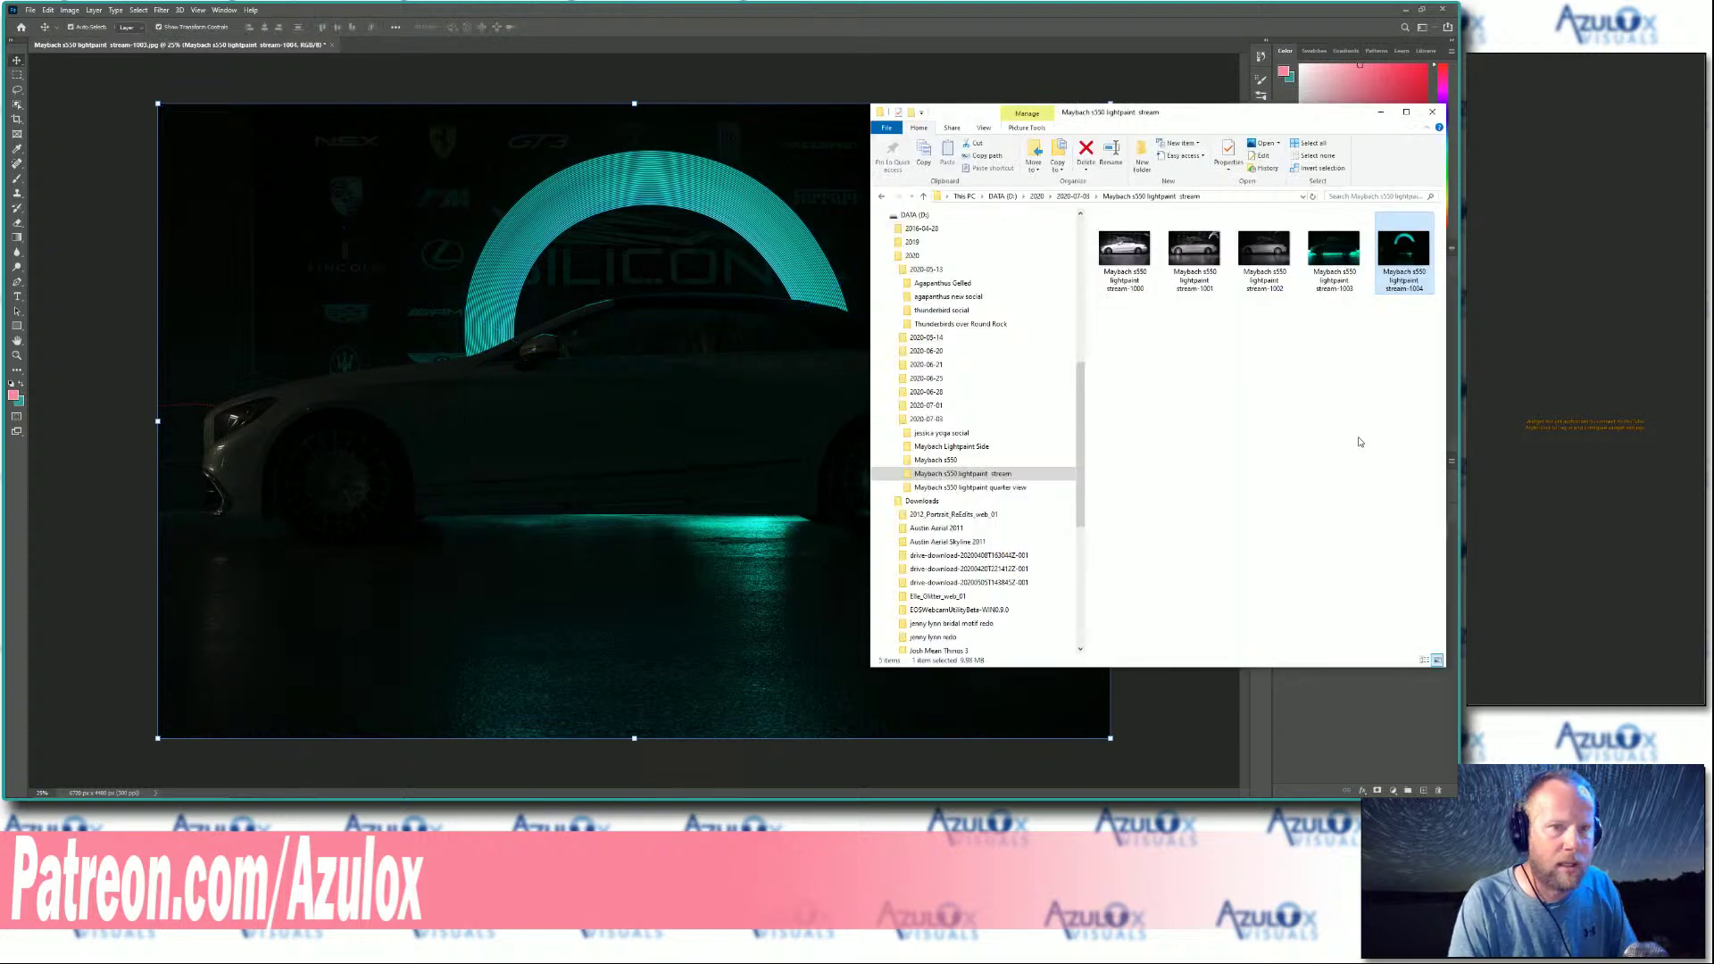
{"action": "left_click_drag", "start_coordinate": [1130, 256], "coordinate": [634, 328]}
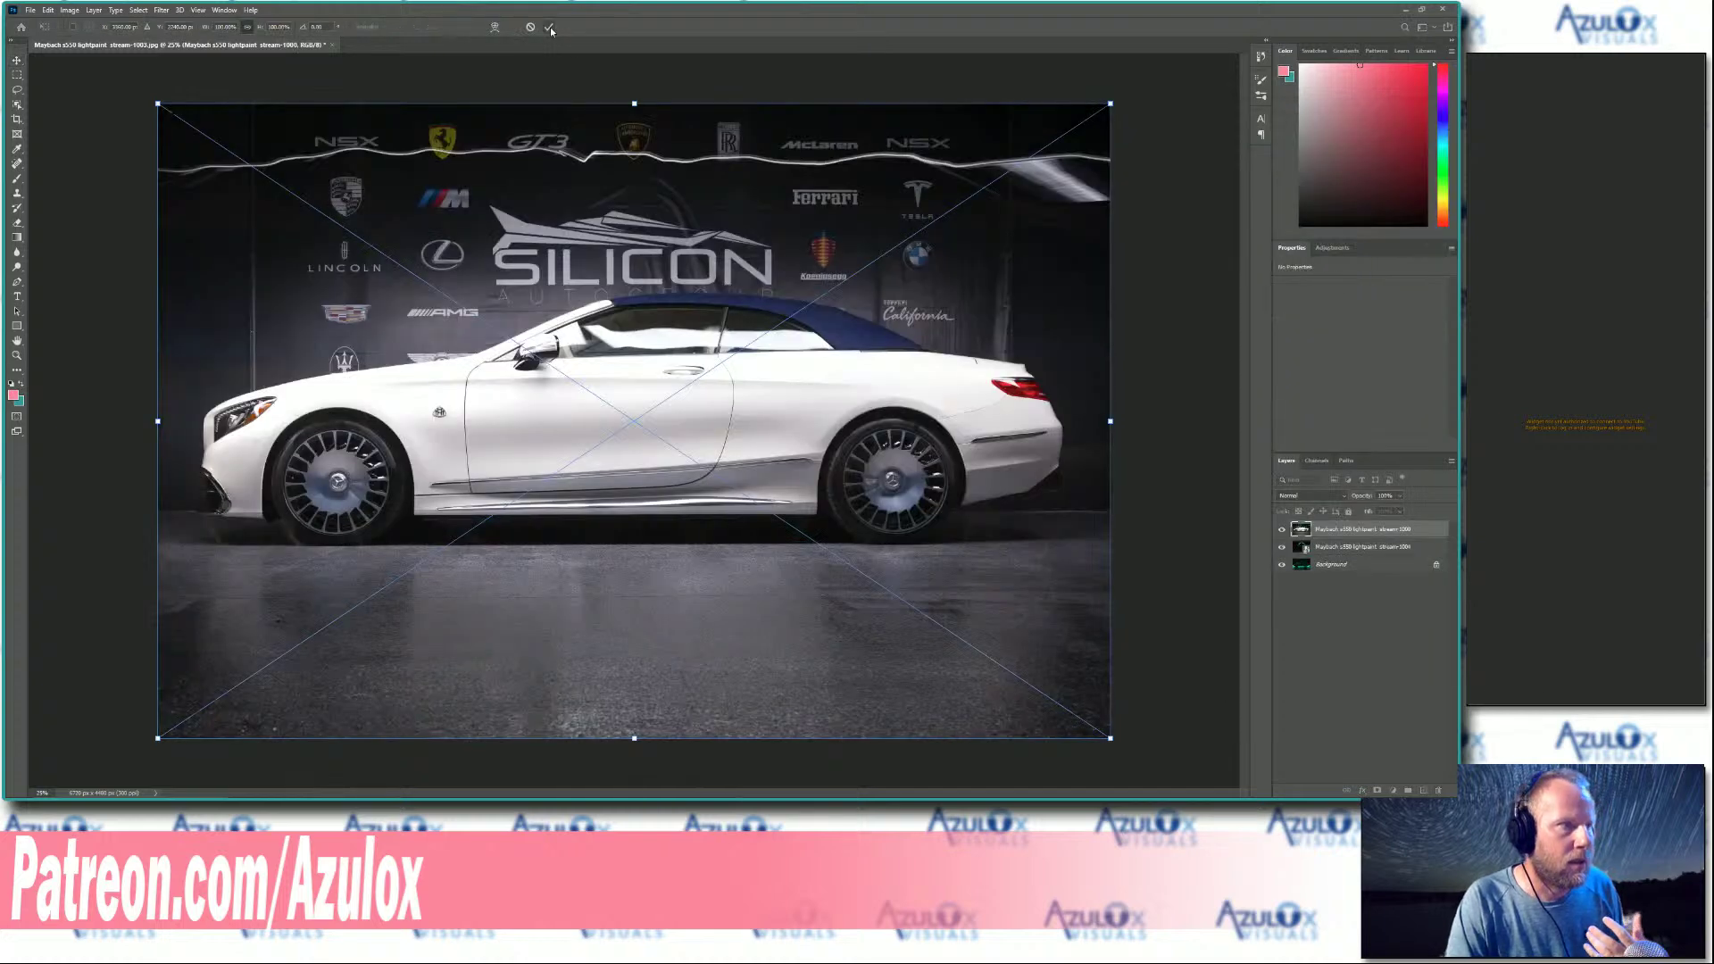
{"action": "left_click", "coordinate": [548, 26]}
Close the photo preview, place the car image numbered 1001 from the export folder as a new layer, and commit it.
{"action": "key", "text": "alt+Tab"}
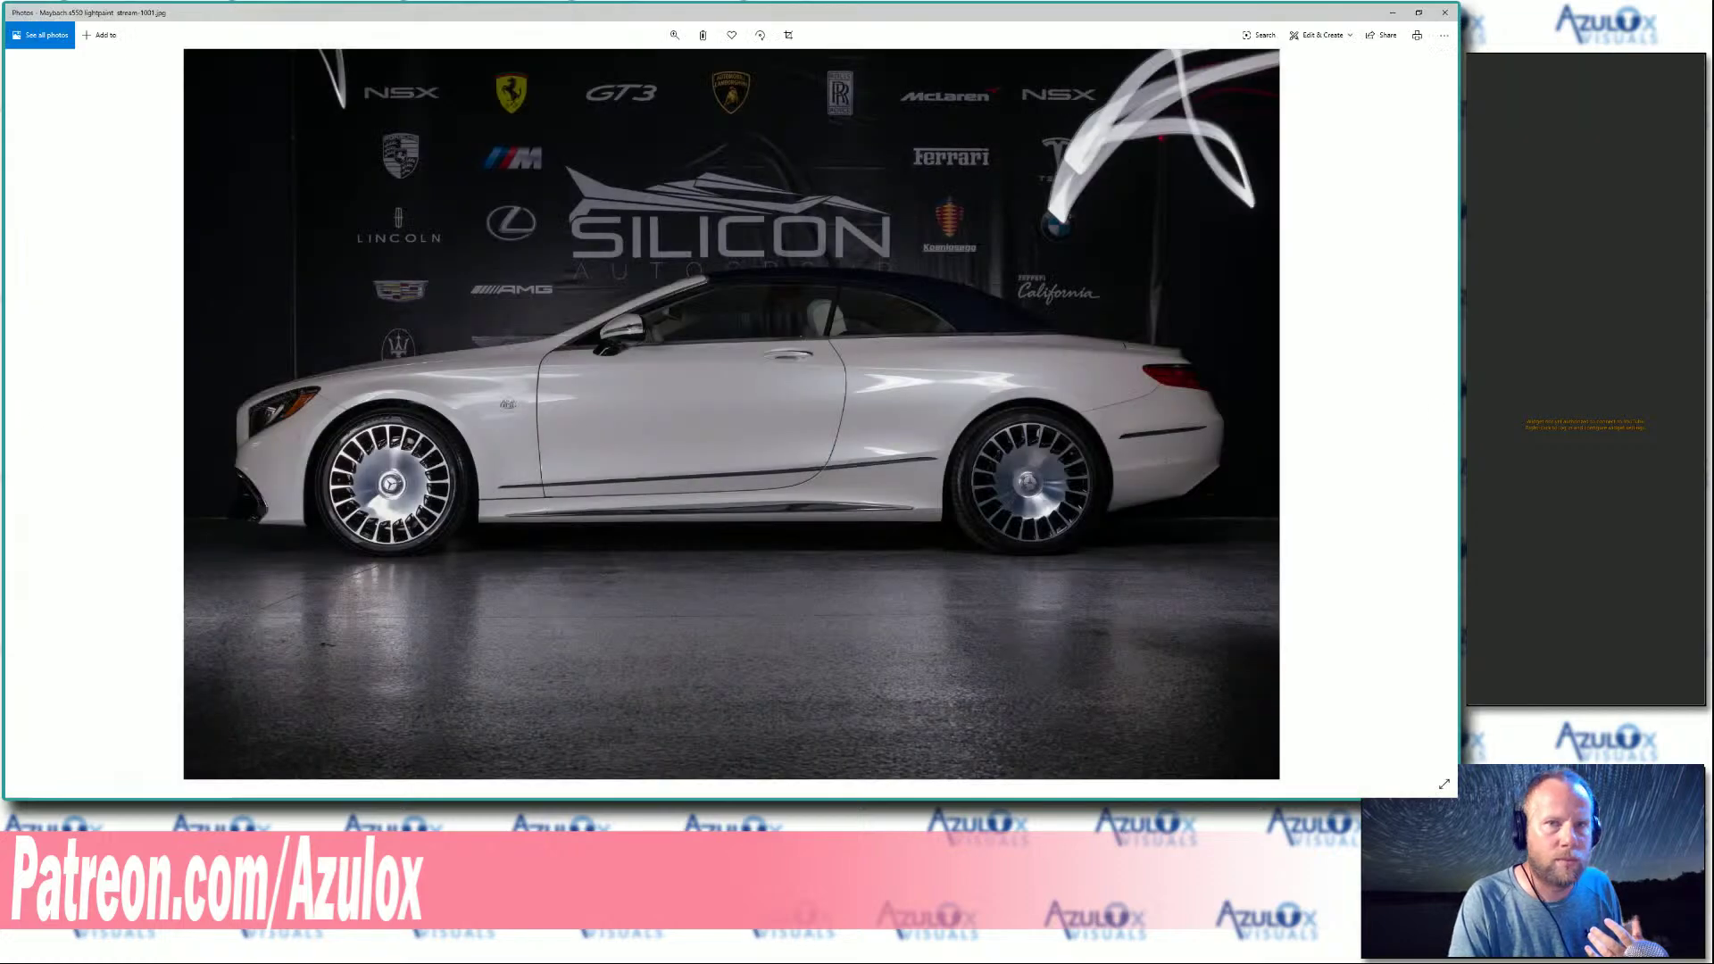
{"action": "left_click", "coordinate": [1444, 13]}
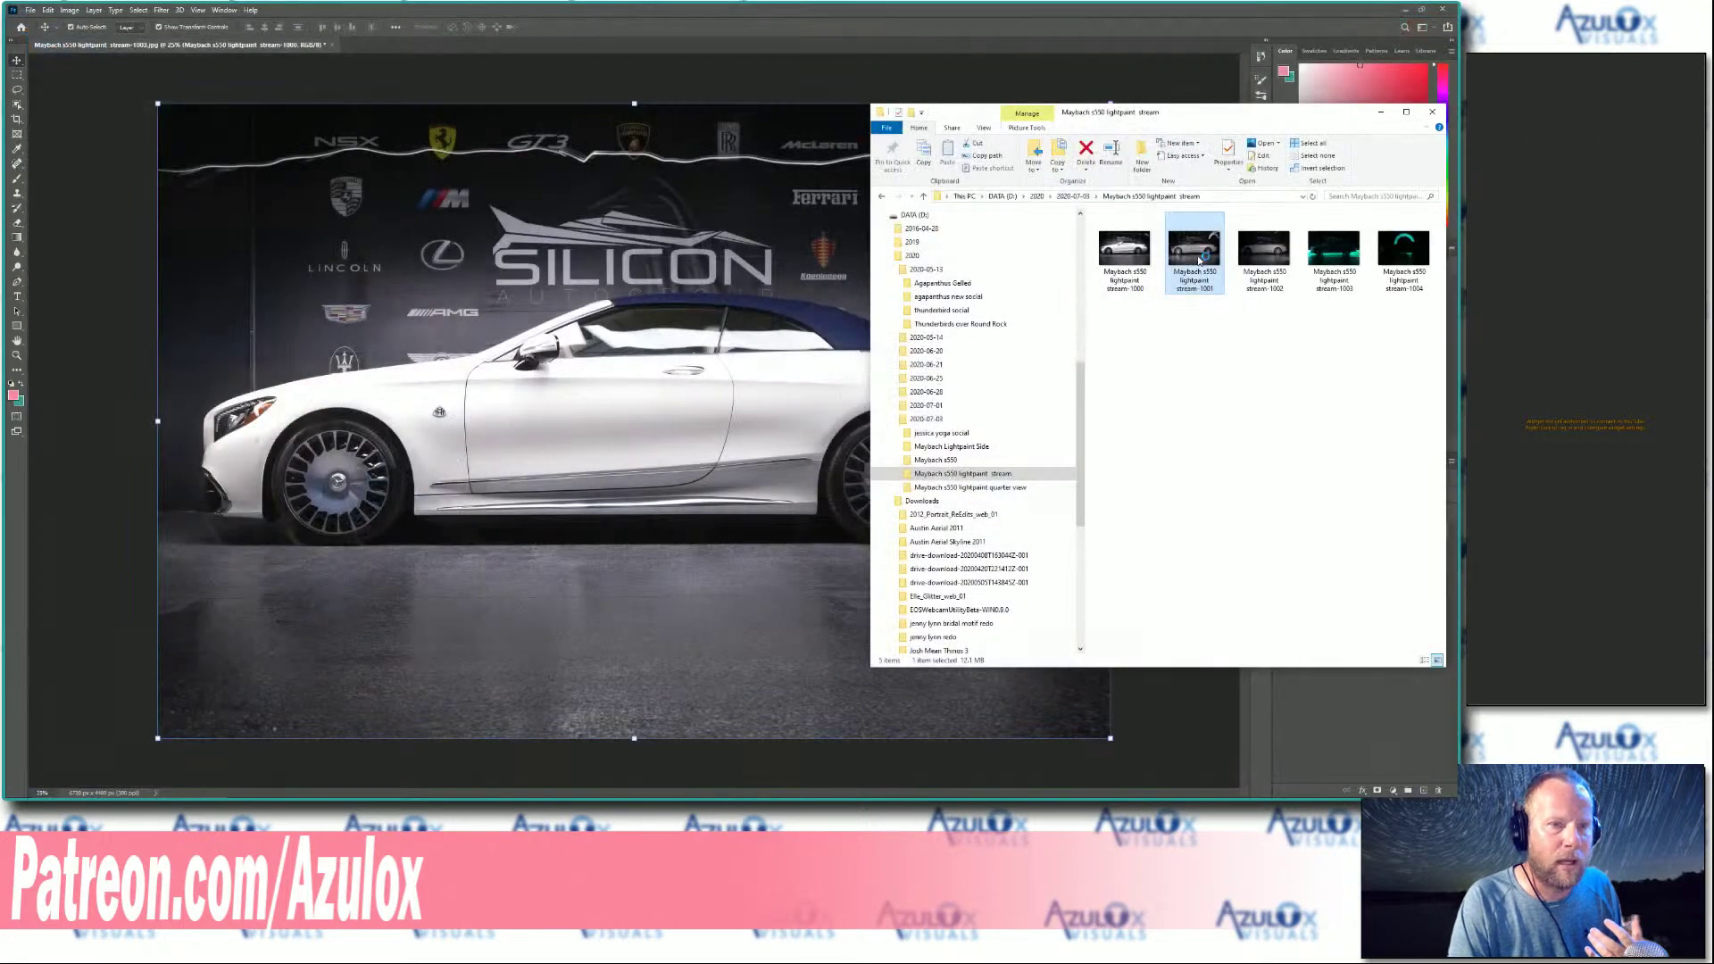
{"action": "left_click", "coordinate": [683, 359]}
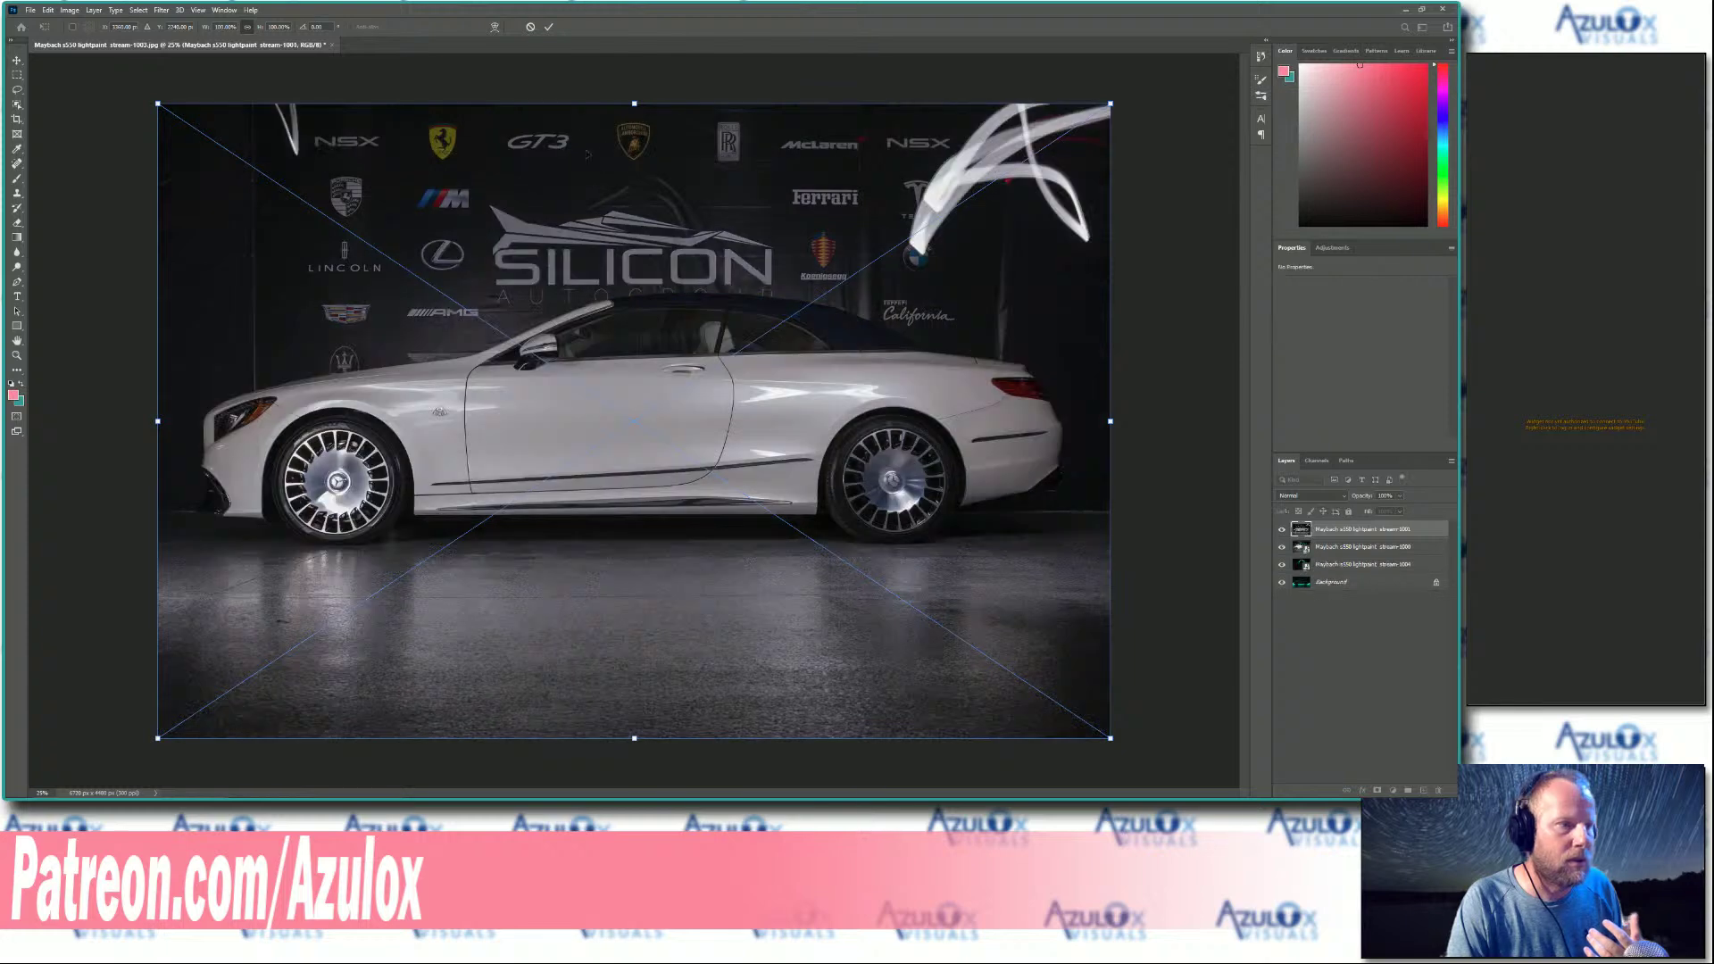
{"action": "left_click", "coordinate": [548, 27]}
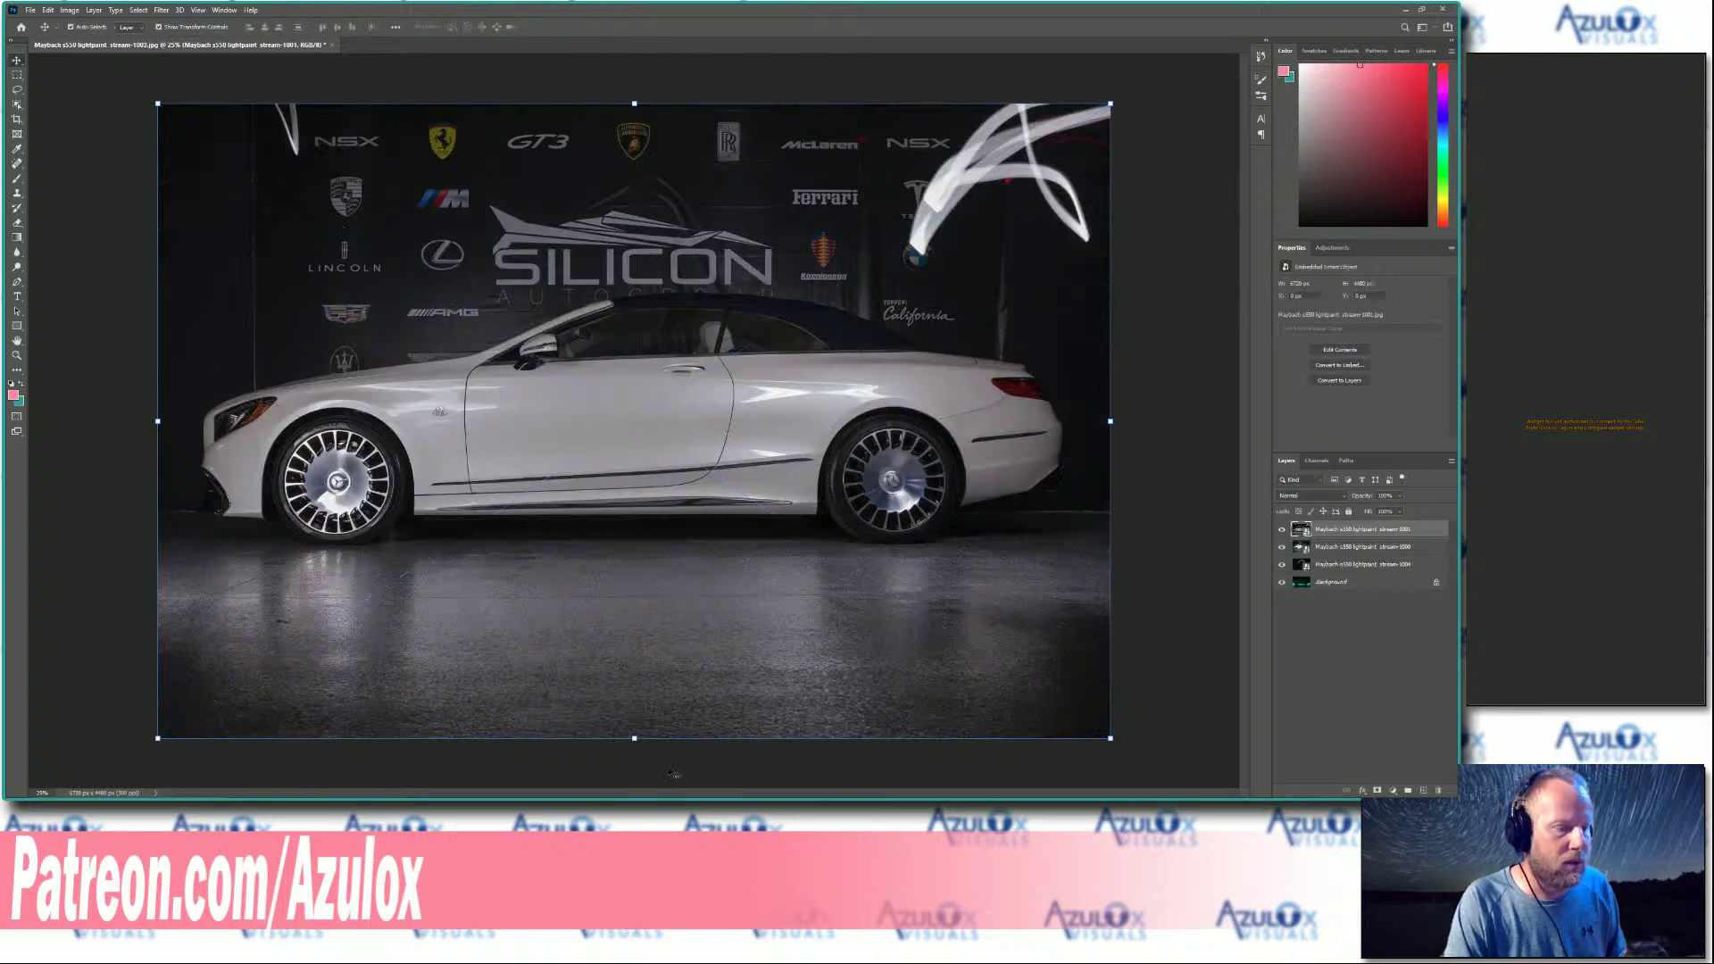
Place the darker car image numbered 1002 from the export folder as the topmost layer and commit it.
{"action": "key", "text": "alt+Tab"}
{"action": "left_click_drag", "start_coordinate": [1264, 254], "coordinate": [612, 315]}
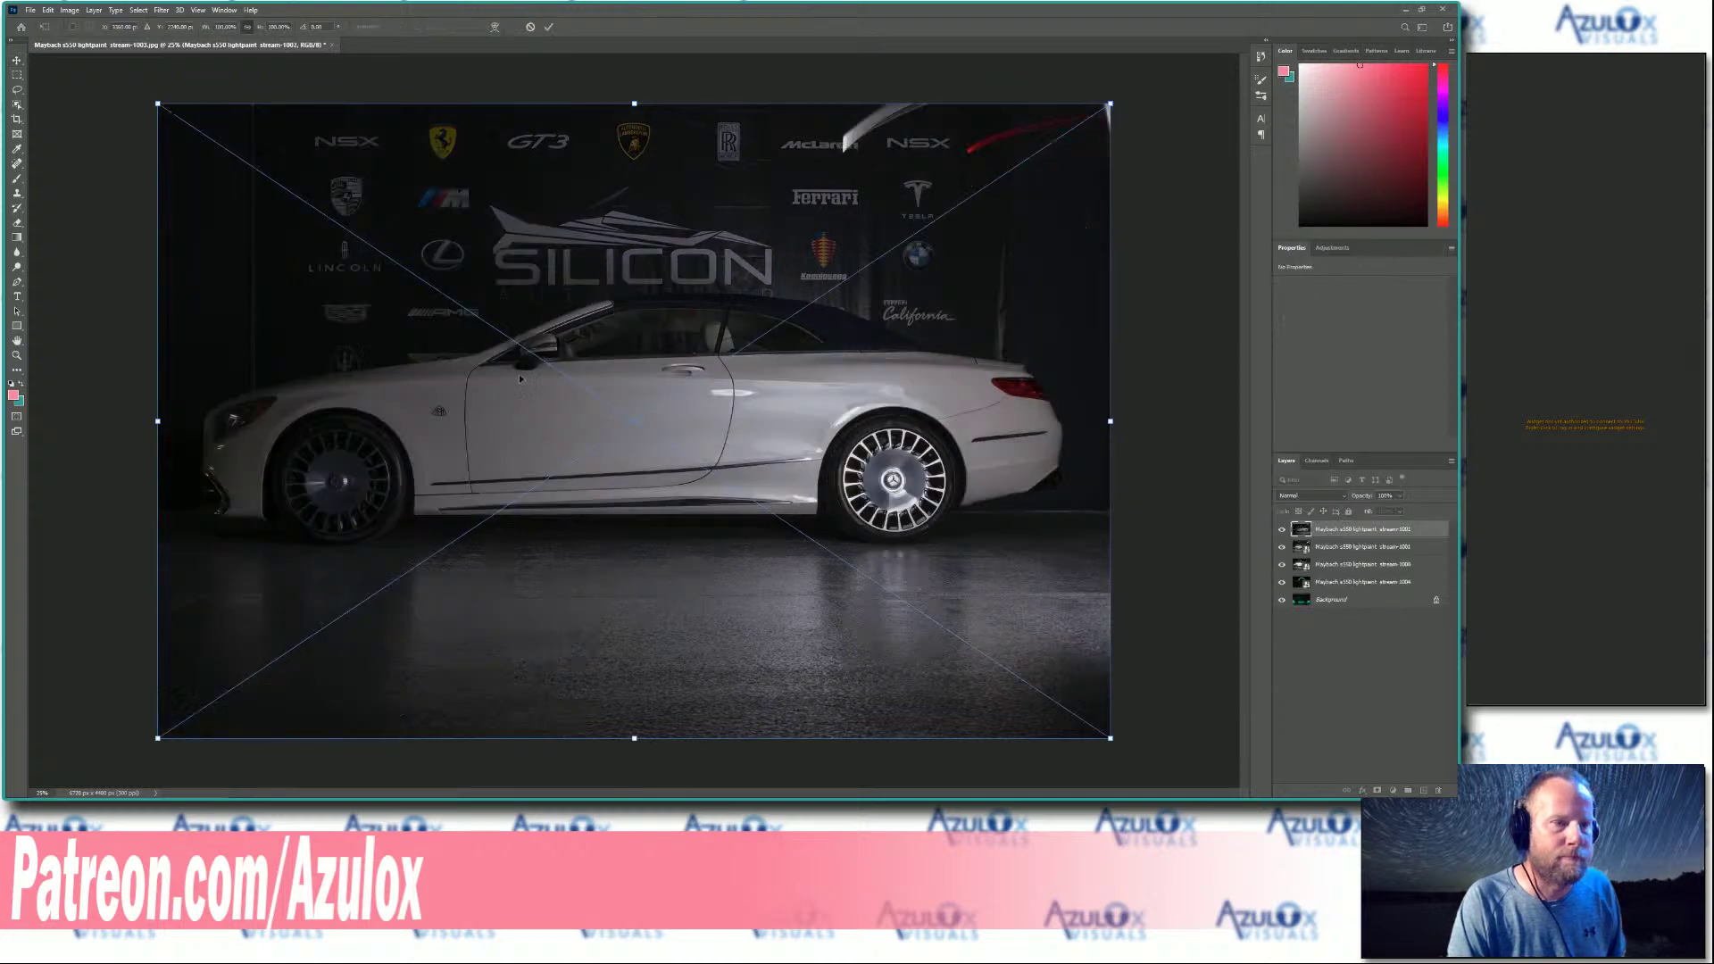
{"action": "left_click", "coordinate": [549, 27]}
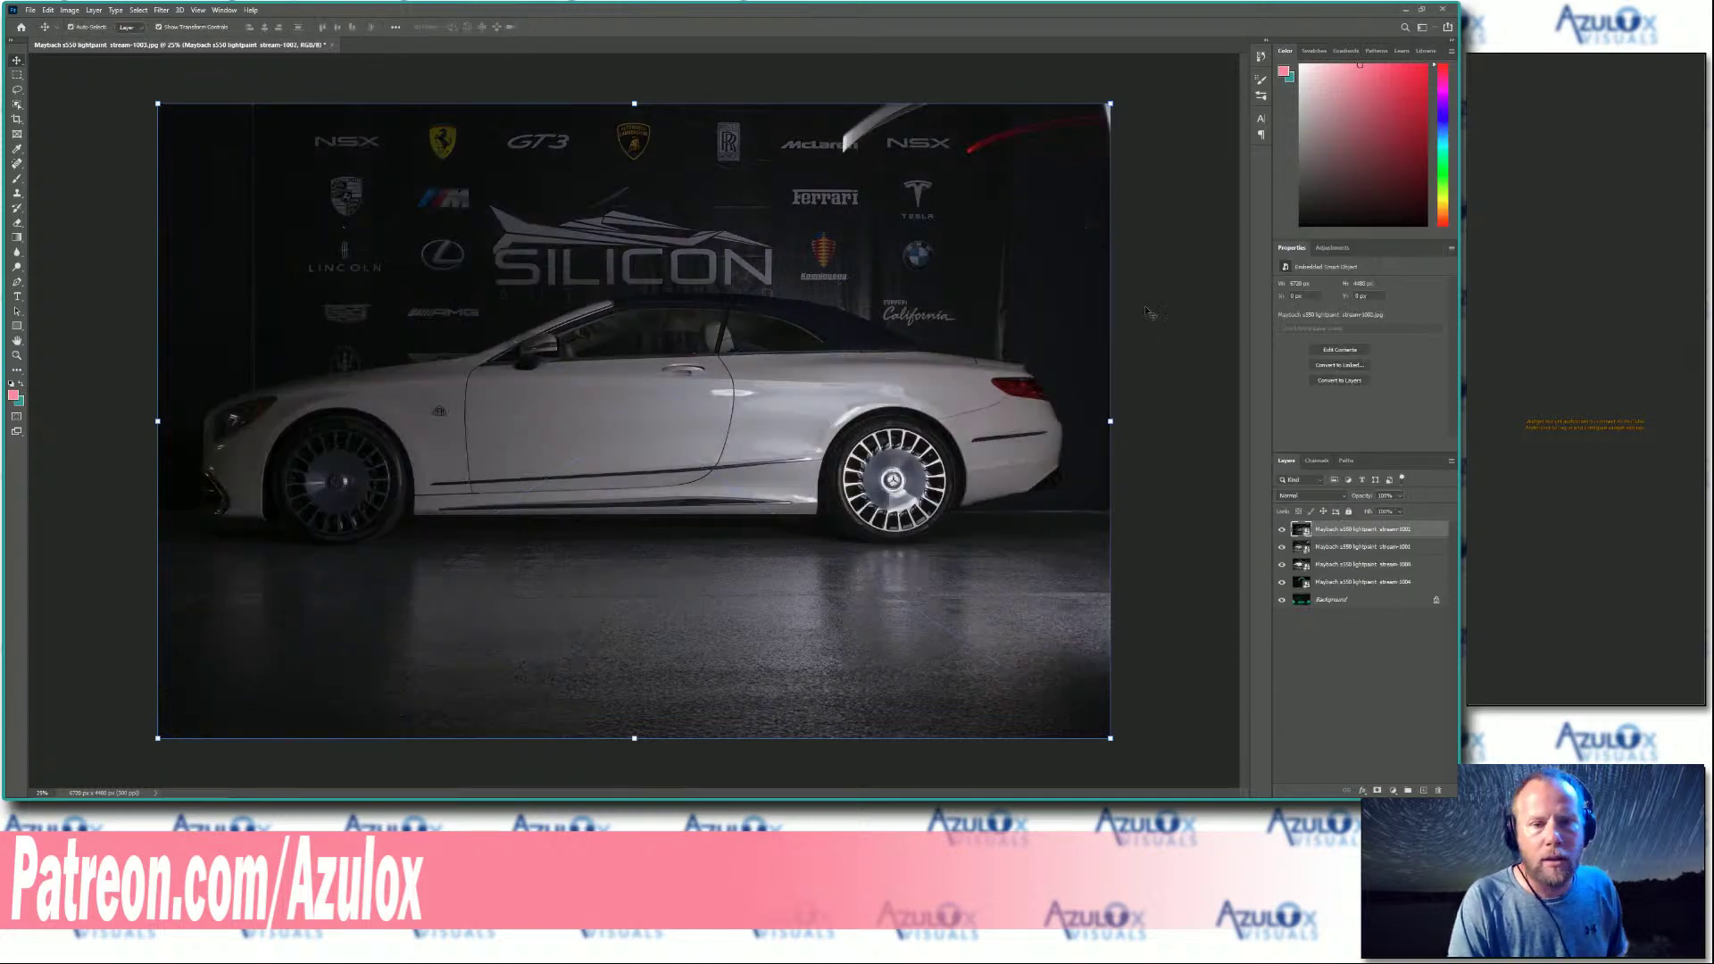
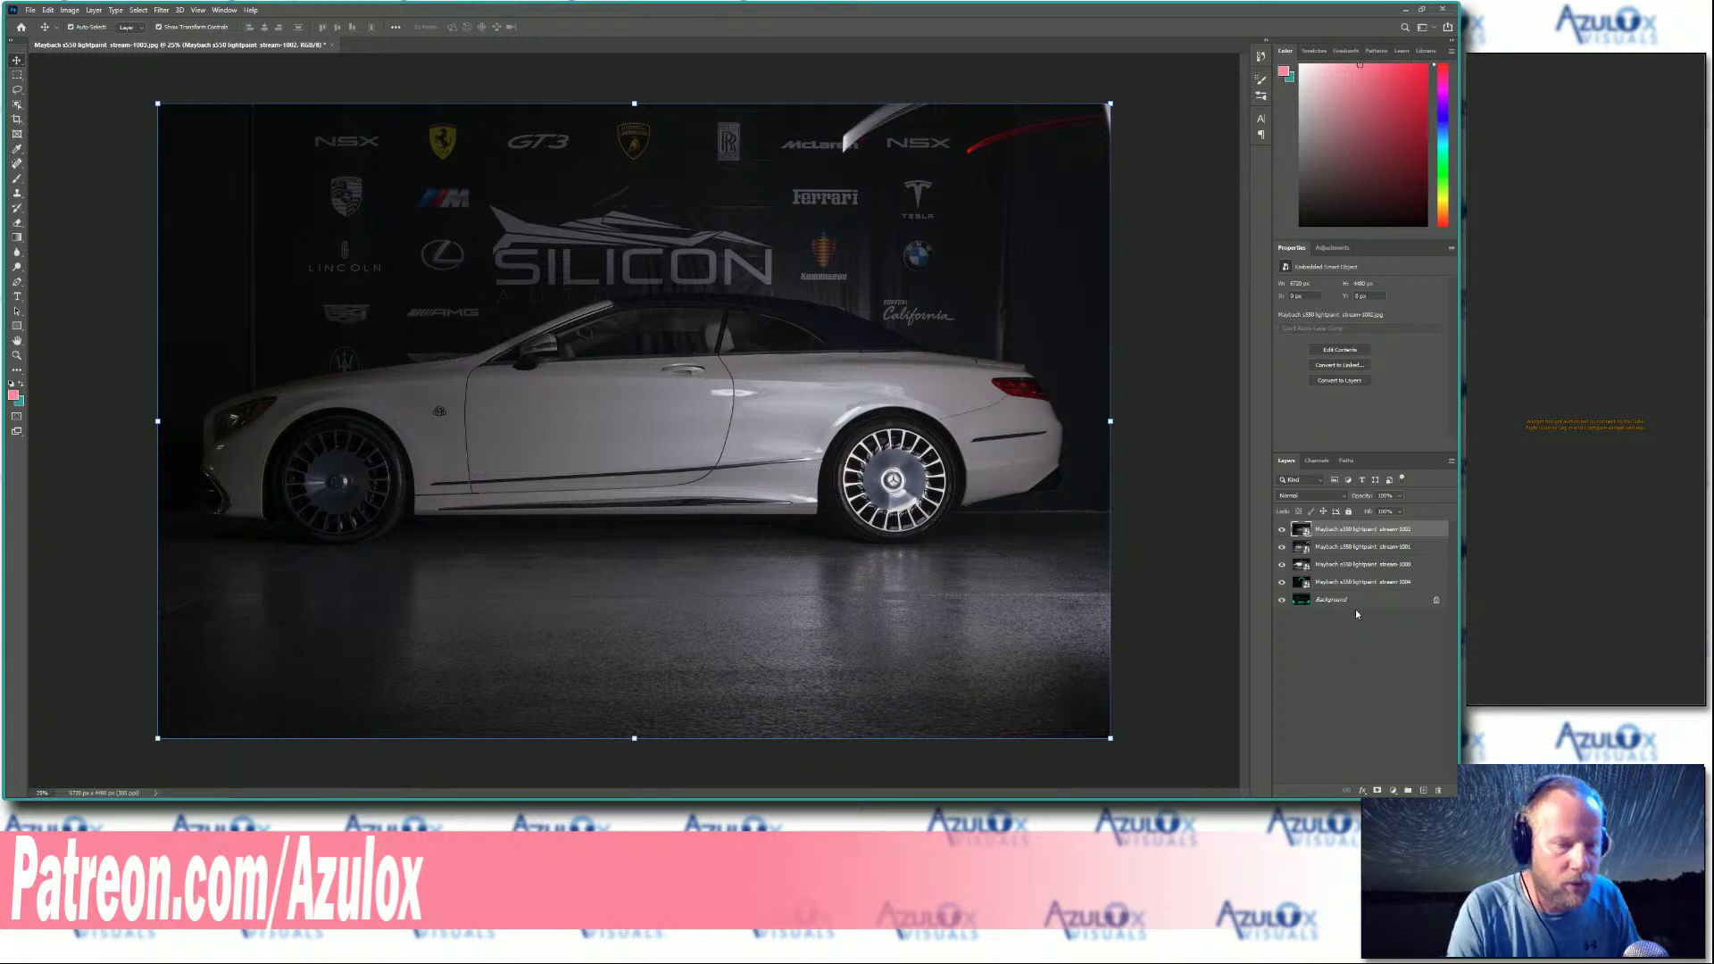
Hide layers 1002, 1001 and 1000, then select the light-arc layer 1004 and toggle its visibility to compare it with the background.
{"action": "left_click", "coordinate": [1282, 530]}
{"action": "left_click", "coordinate": [1282, 547]}
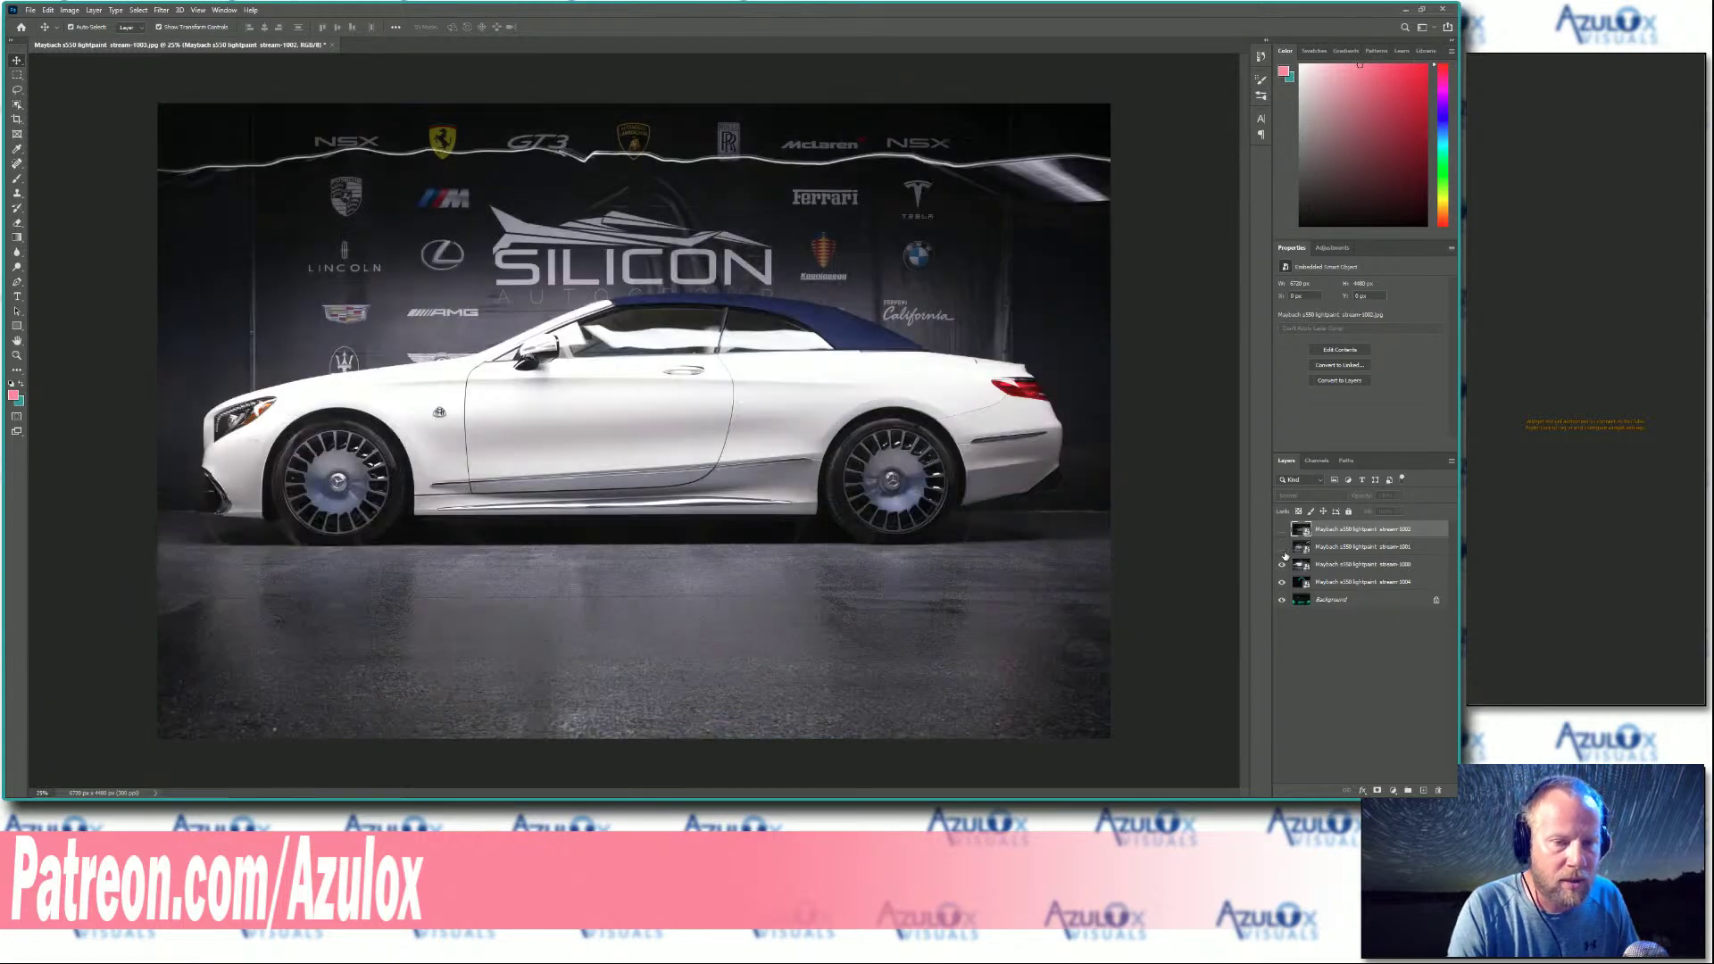
{"action": "left_click", "coordinate": [1283, 564]}
{"action": "left_click", "coordinate": [1283, 565]}
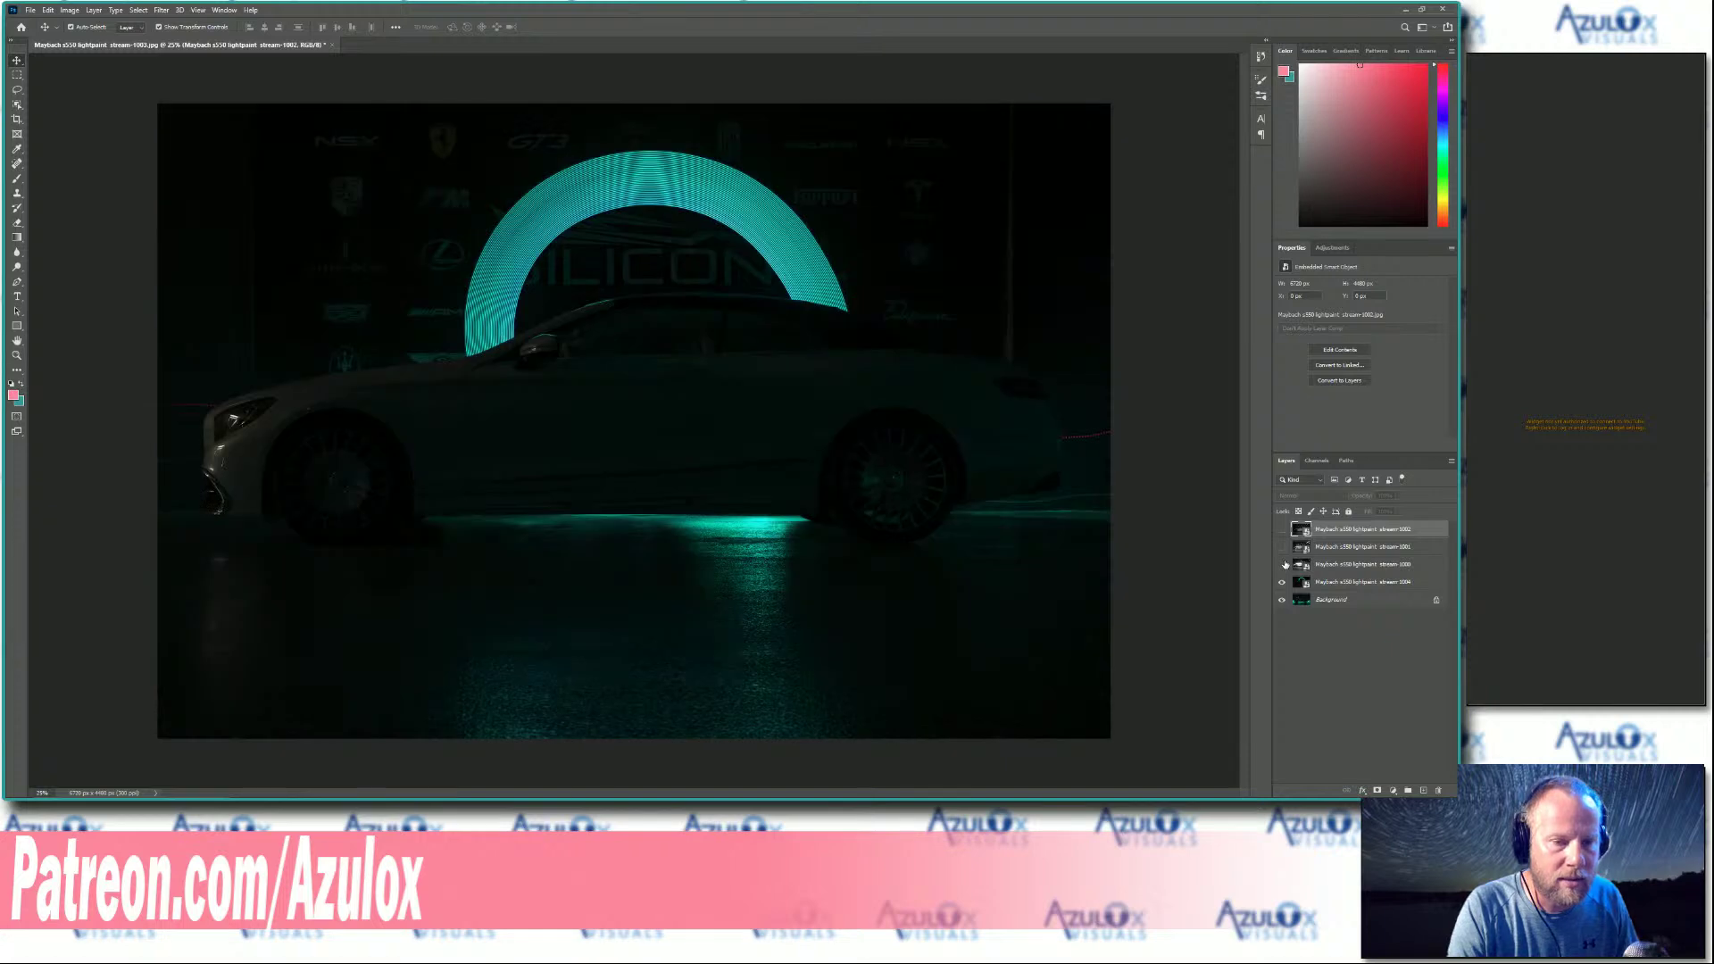
{"action": "left_click", "coordinate": [1322, 587]}
{"action": "left_click", "coordinate": [1282, 582]}
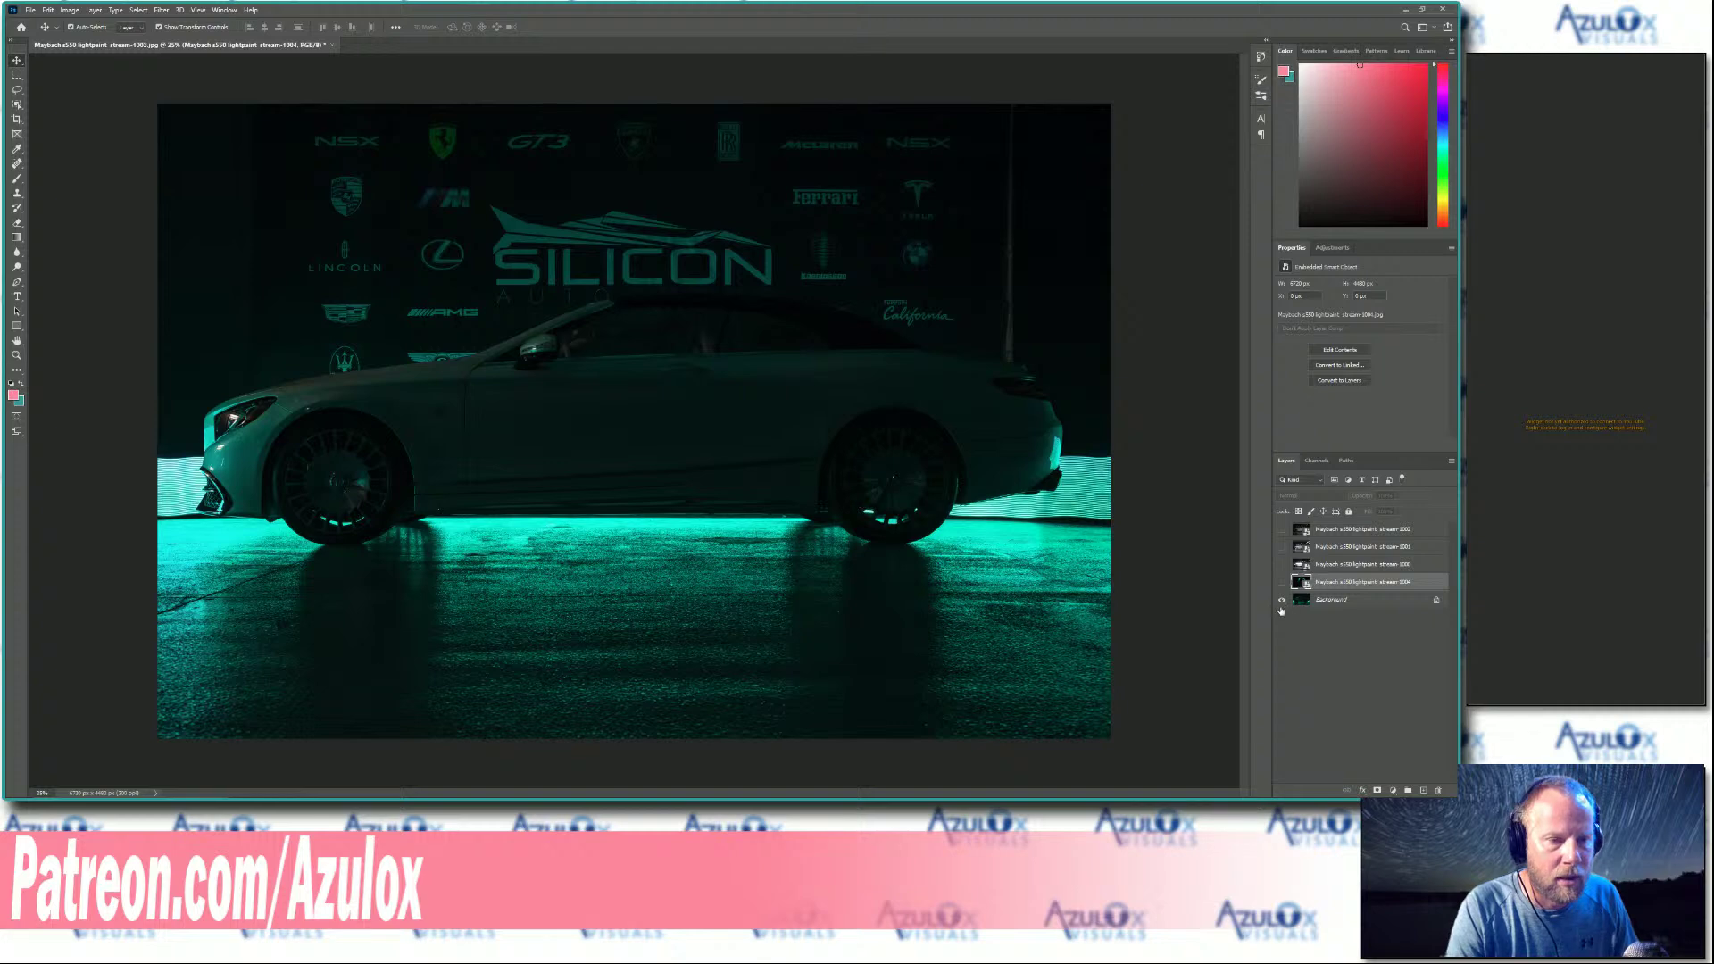
{"action": "left_click", "coordinate": [1283, 582]}
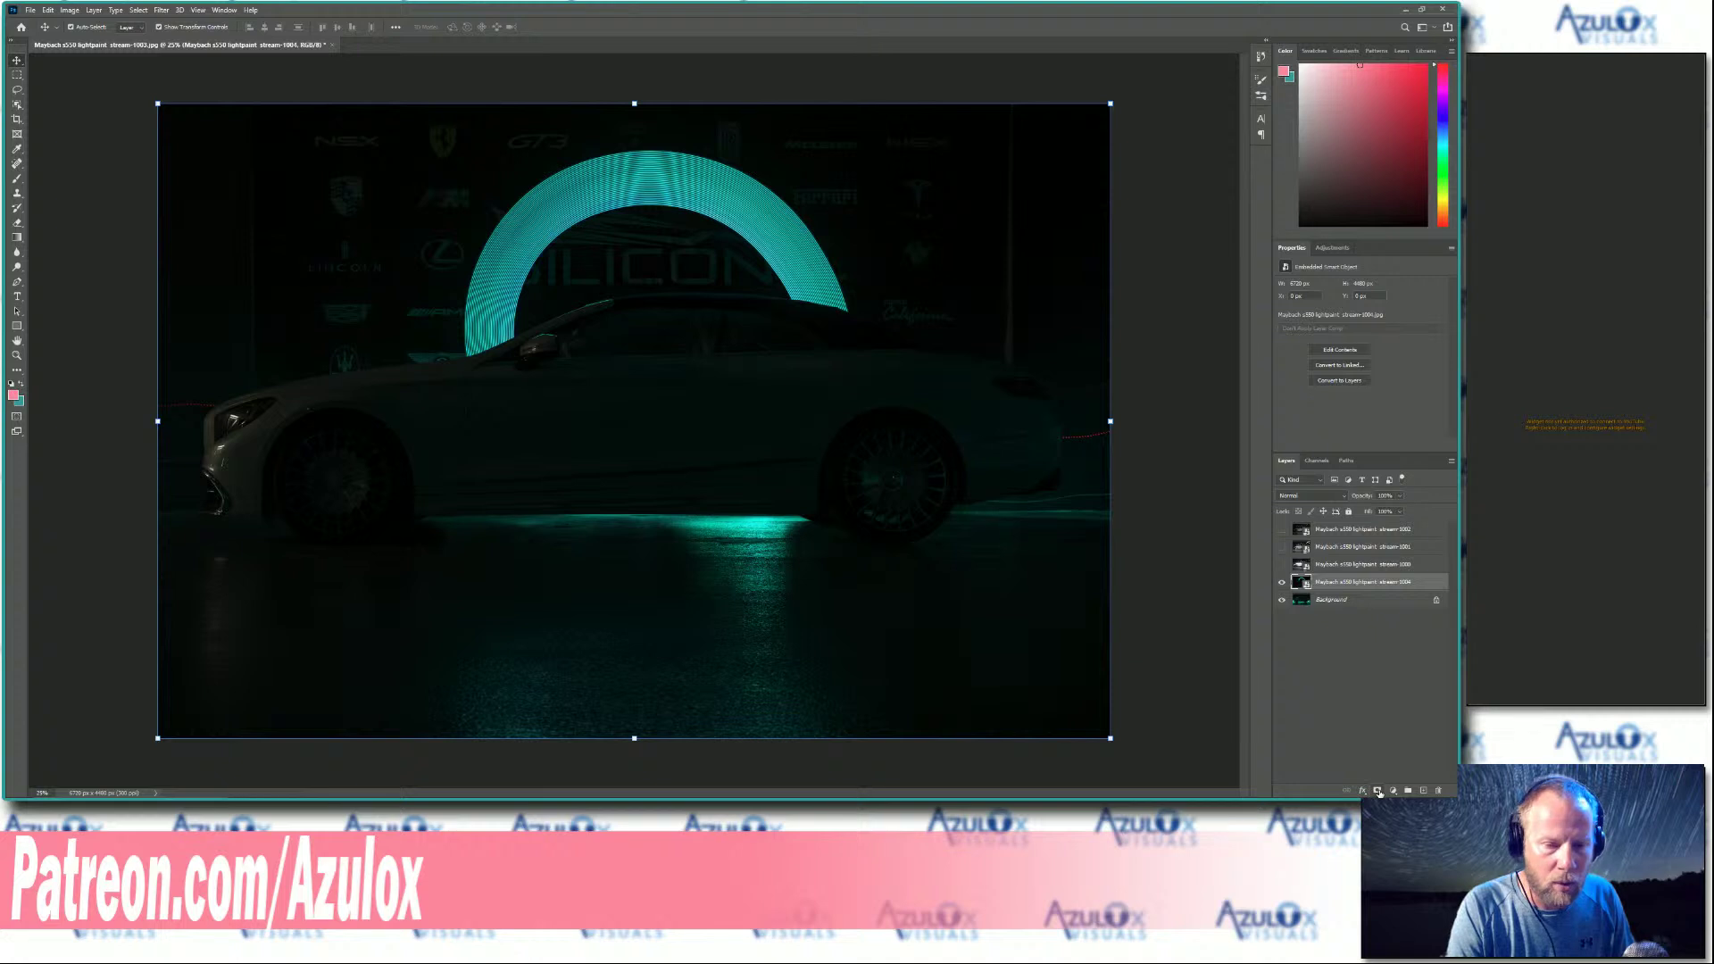
Add a layer mask to light-arc layer 1004 and paint the floor black with a larger, softer brush to reveal the underglow.
{"action": "left_click", "coordinate": [1377, 791]}
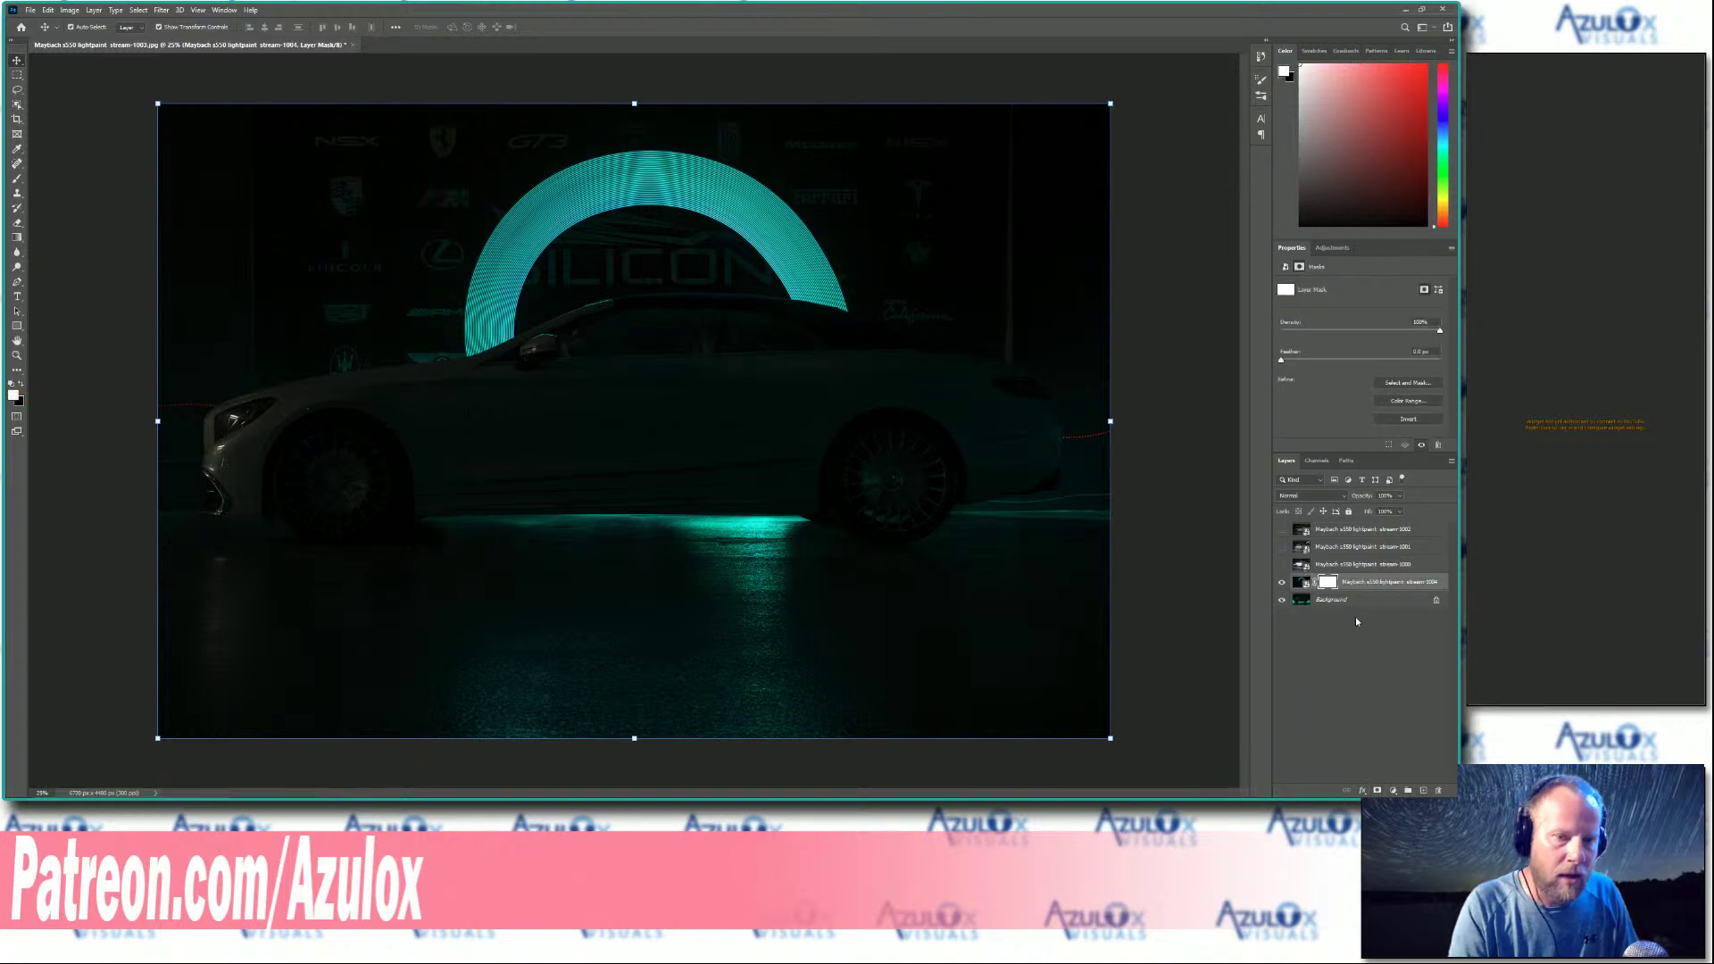
{"action": "left_click", "coordinate": [21, 383]}
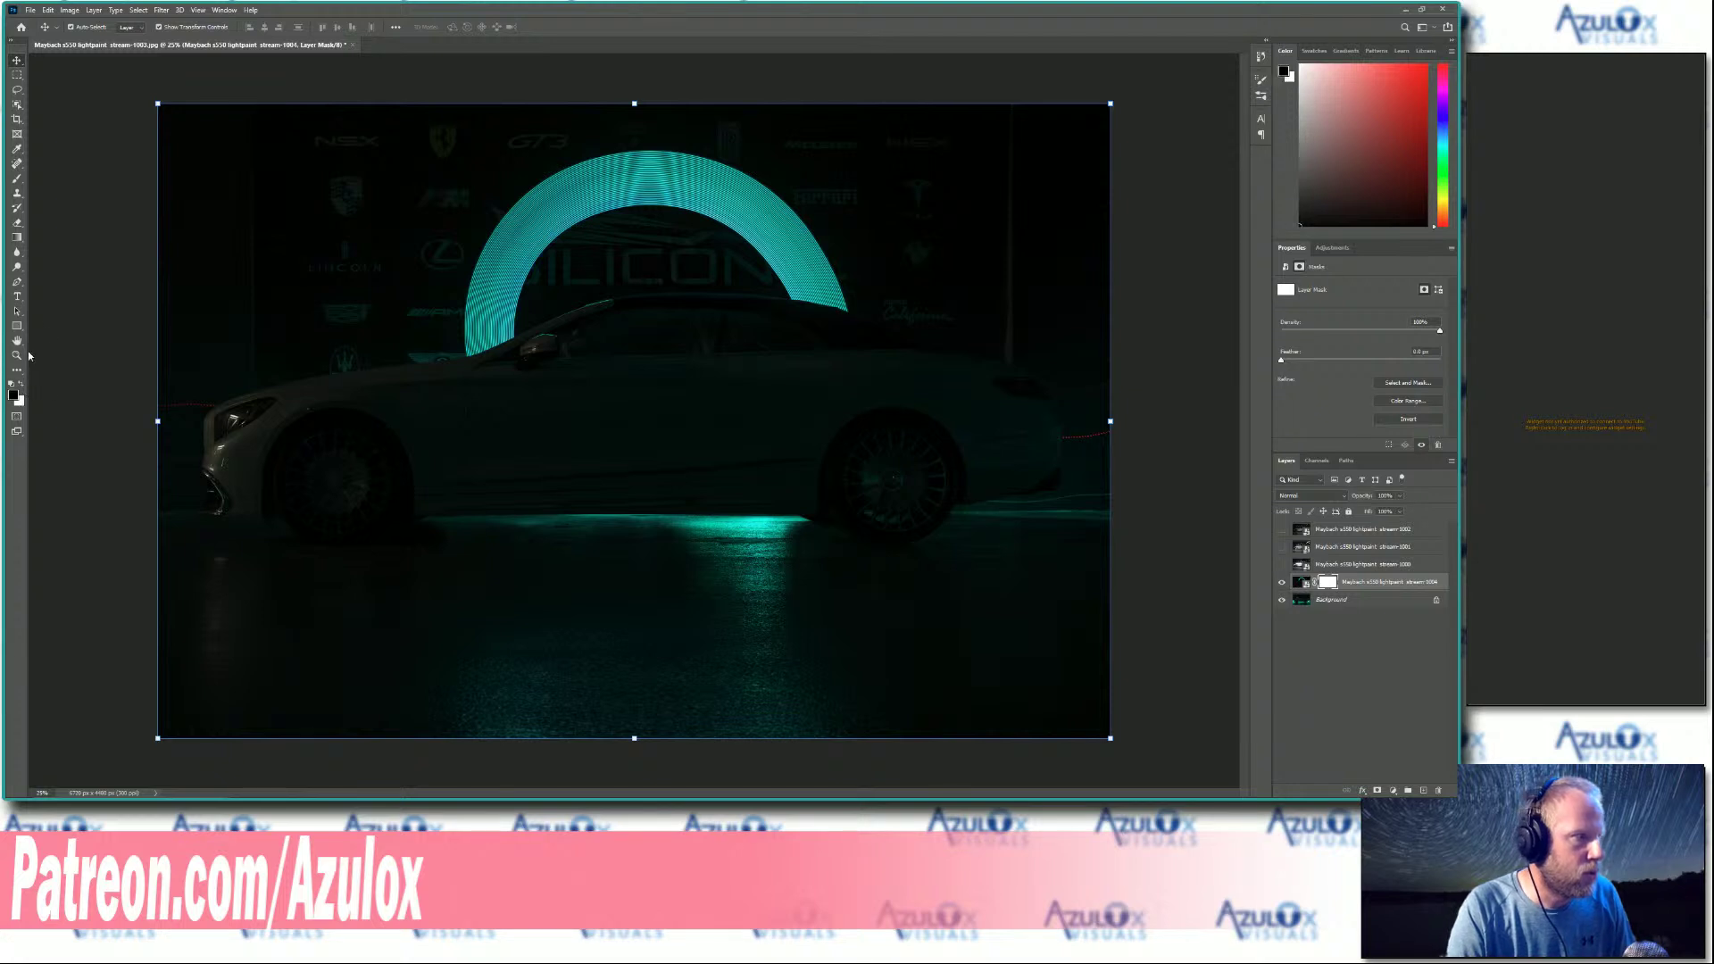
{"action": "left_click", "coordinate": [16, 180]}
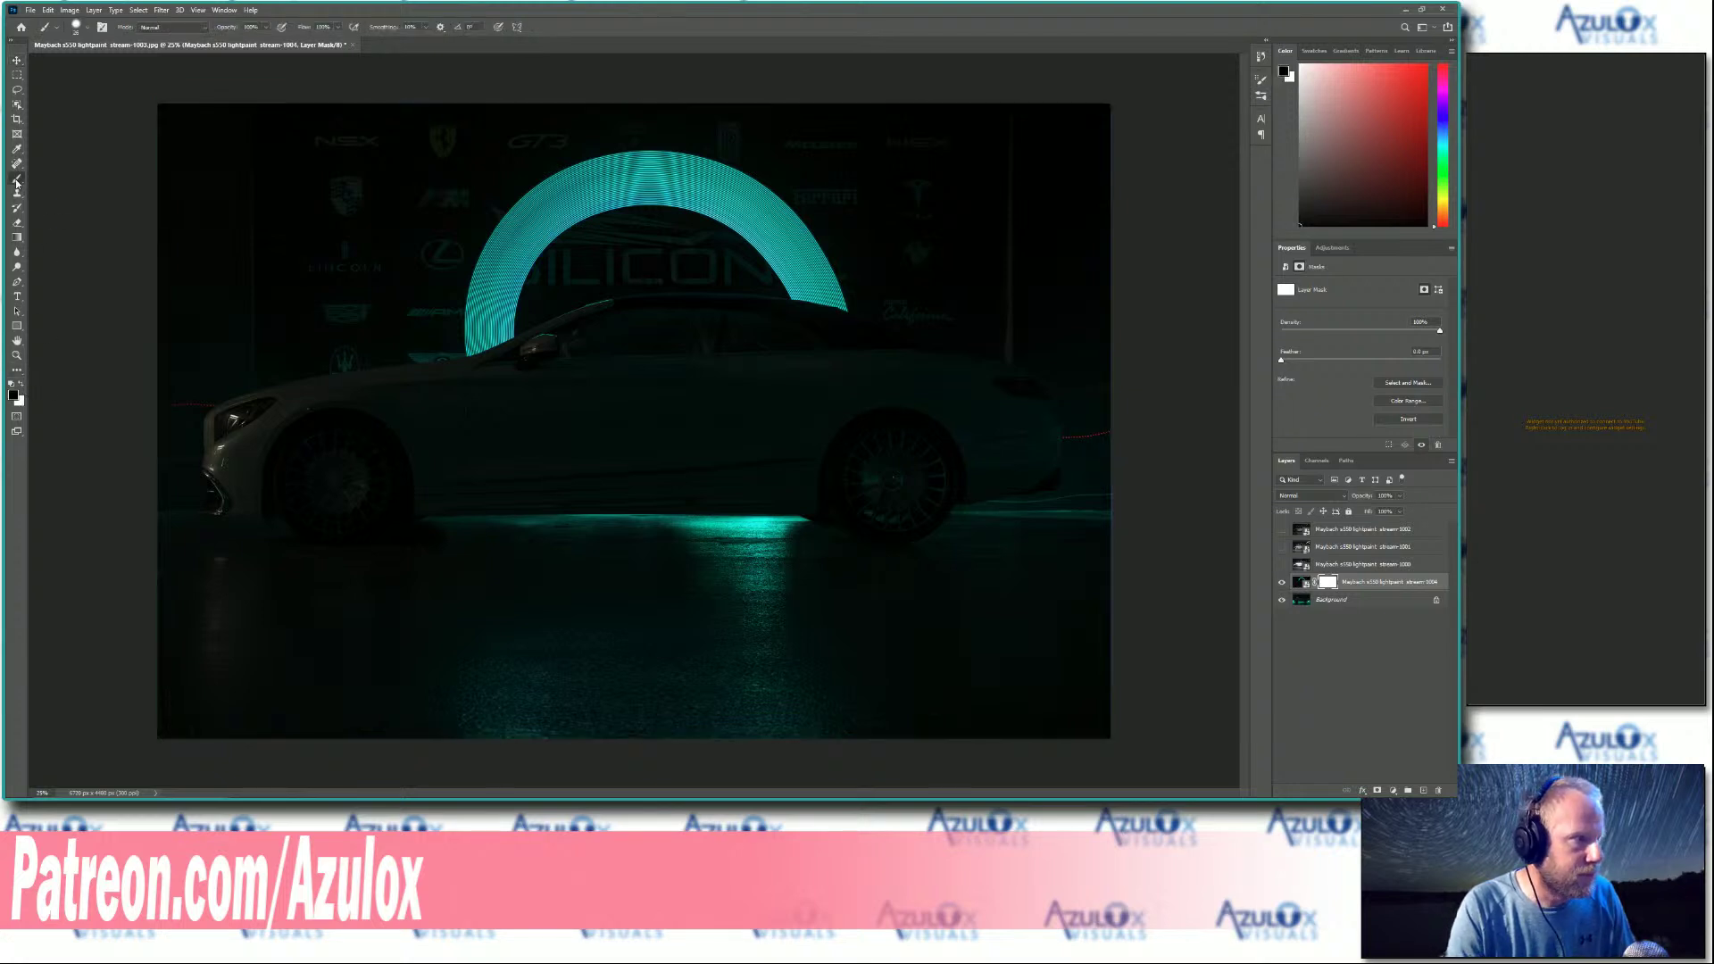
{"action": "right_click", "coordinate": [227, 236]}
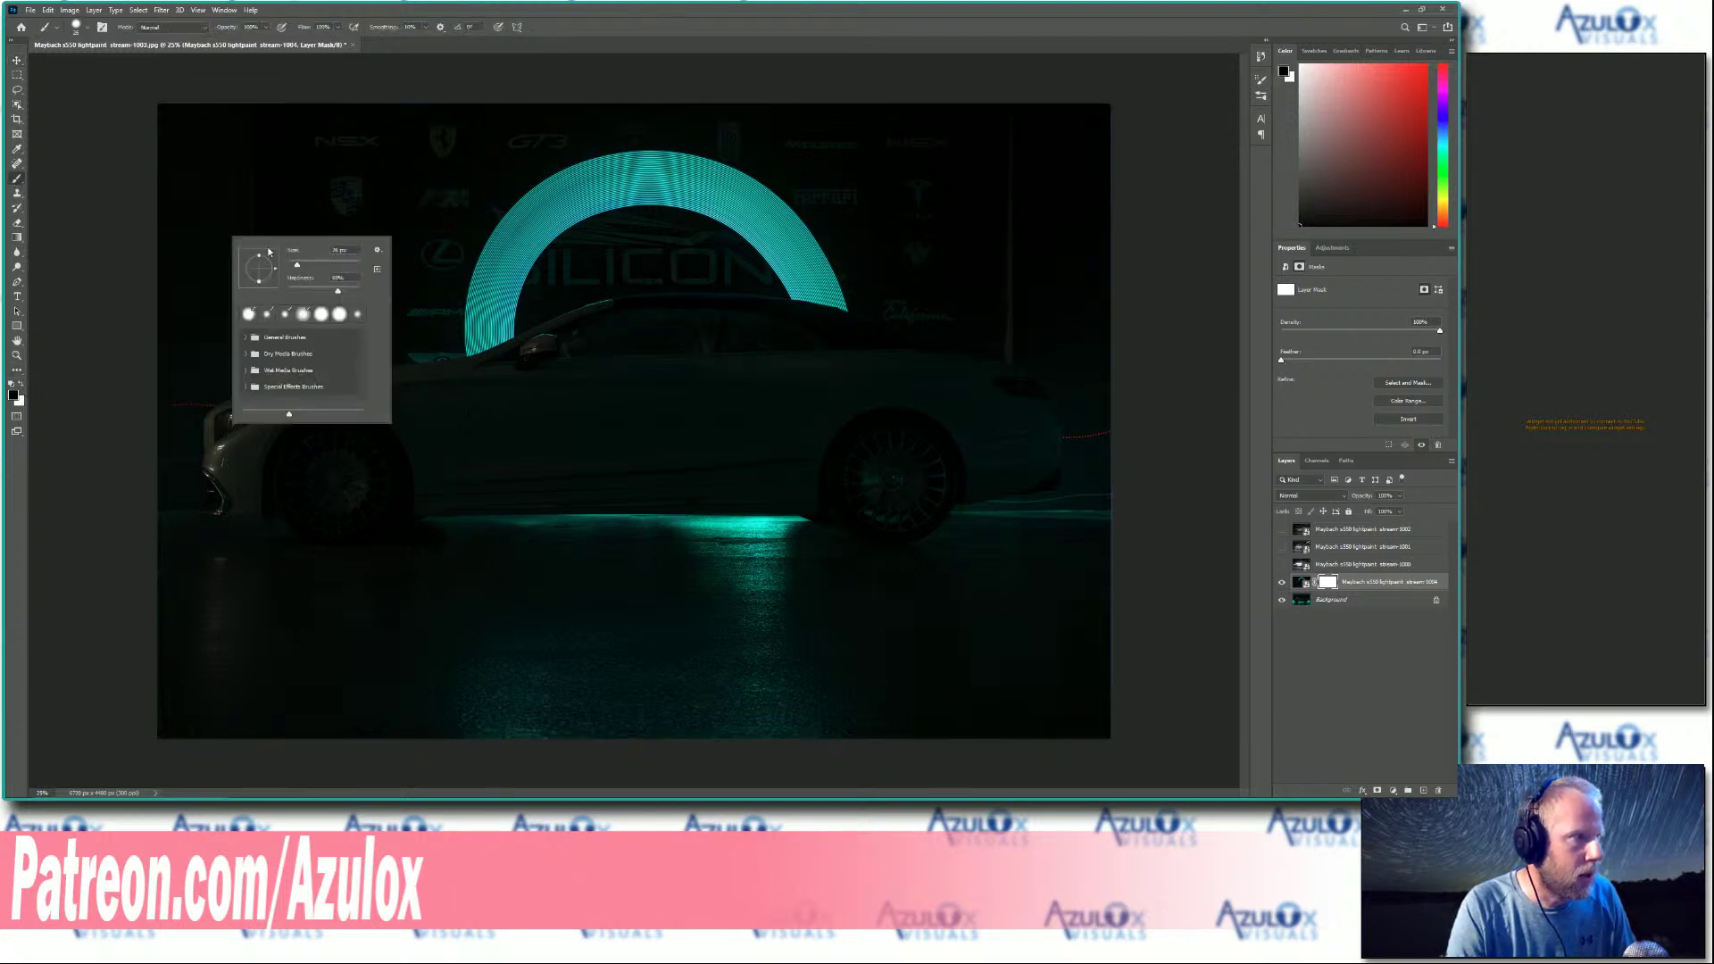
{"action": "left_click", "coordinate": [302, 291]}
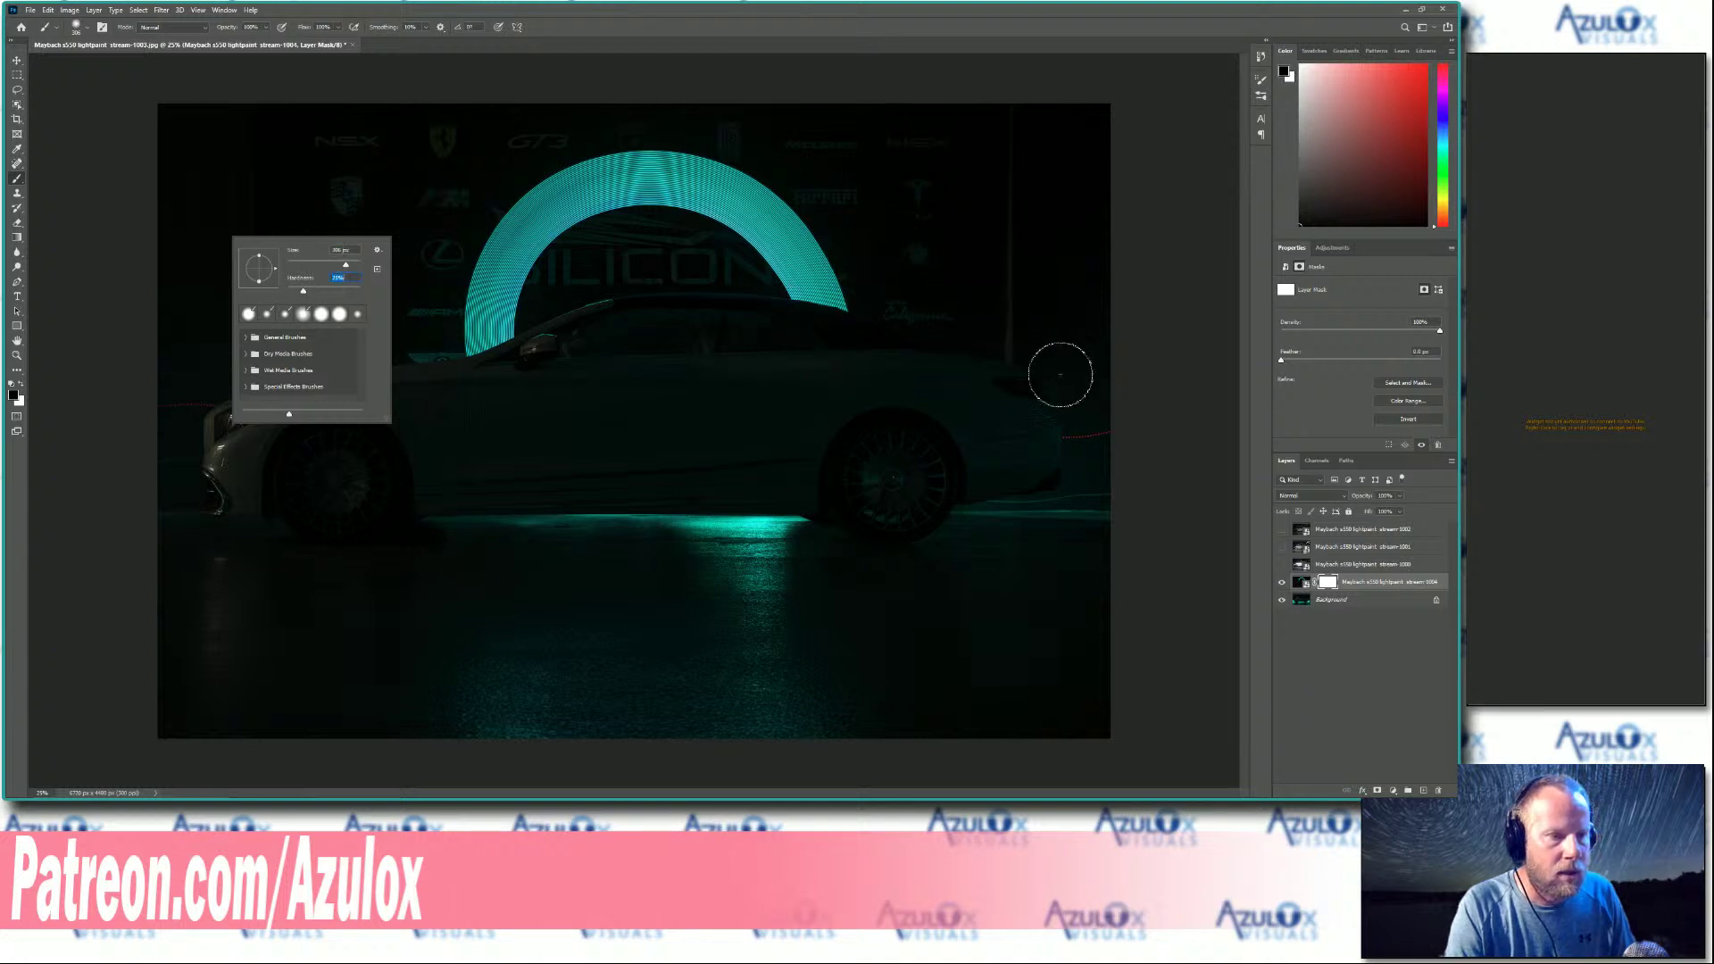
{"action": "mouse_move", "coordinate": [1067, 539]}
{"action": "left_mouse_down"}
{"action": "mouse_move", "coordinate": [961, 548]}
{"action": "mouse_move", "coordinate": [1135, 536]}
{"action": "mouse_move", "coordinate": [898, 542]}
{"action": "mouse_move", "coordinate": [1071, 558]}
{"action": "mouse_move", "coordinate": [983, 601]}
{"action": "mouse_move", "coordinate": [833, 610]}
{"action": "mouse_move", "coordinate": [1030, 591]}
{"action": "mouse_move", "coordinate": [1110, 671]}
{"action": "mouse_move", "coordinate": [1078, 741]}
{"action": "mouse_move", "coordinate": [1018, 699]}
{"action": "mouse_move", "coordinate": [1087, 586]}
{"action": "mouse_move", "coordinate": [1077, 724]}
{"action": "mouse_move", "coordinate": [1083, 598]}
{"action": "mouse_move", "coordinate": [1112, 647]}
{"action": "mouse_move", "coordinate": [1115, 774]}
{"action": "mouse_move", "coordinate": [330, 658]}
{"action": "mouse_move", "coordinate": [874, 688]}
{"action": "mouse_move", "coordinate": [506, 741]}
{"action": "mouse_move", "coordinate": [7, 717]}
{"action": "mouse_move", "coordinate": [644, 674]}
{"action": "mouse_move", "coordinate": [465, 622]}
{"action": "mouse_move", "coordinate": [32, 667]}
{"action": "mouse_move", "coordinate": [139, 647]}
{"action": "mouse_move", "coordinate": [300, 579]}
{"action": "mouse_move", "coordinate": [285, 559]}
{"action": "mouse_move", "coordinate": [138, 555]}
{"action": "left_mouse_up"}
{"action": "mouse_move", "coordinate": [18, 553]}
{"action": "left_mouse_down"}
{"action": "mouse_move", "coordinate": [517, 529]}
{"action": "mouse_move", "coordinate": [868, 545]}
{"action": "mouse_move", "coordinate": [96, 624]}
{"action": "mouse_move", "coordinate": [62, 613]}
{"action": "left_mouse_up"}
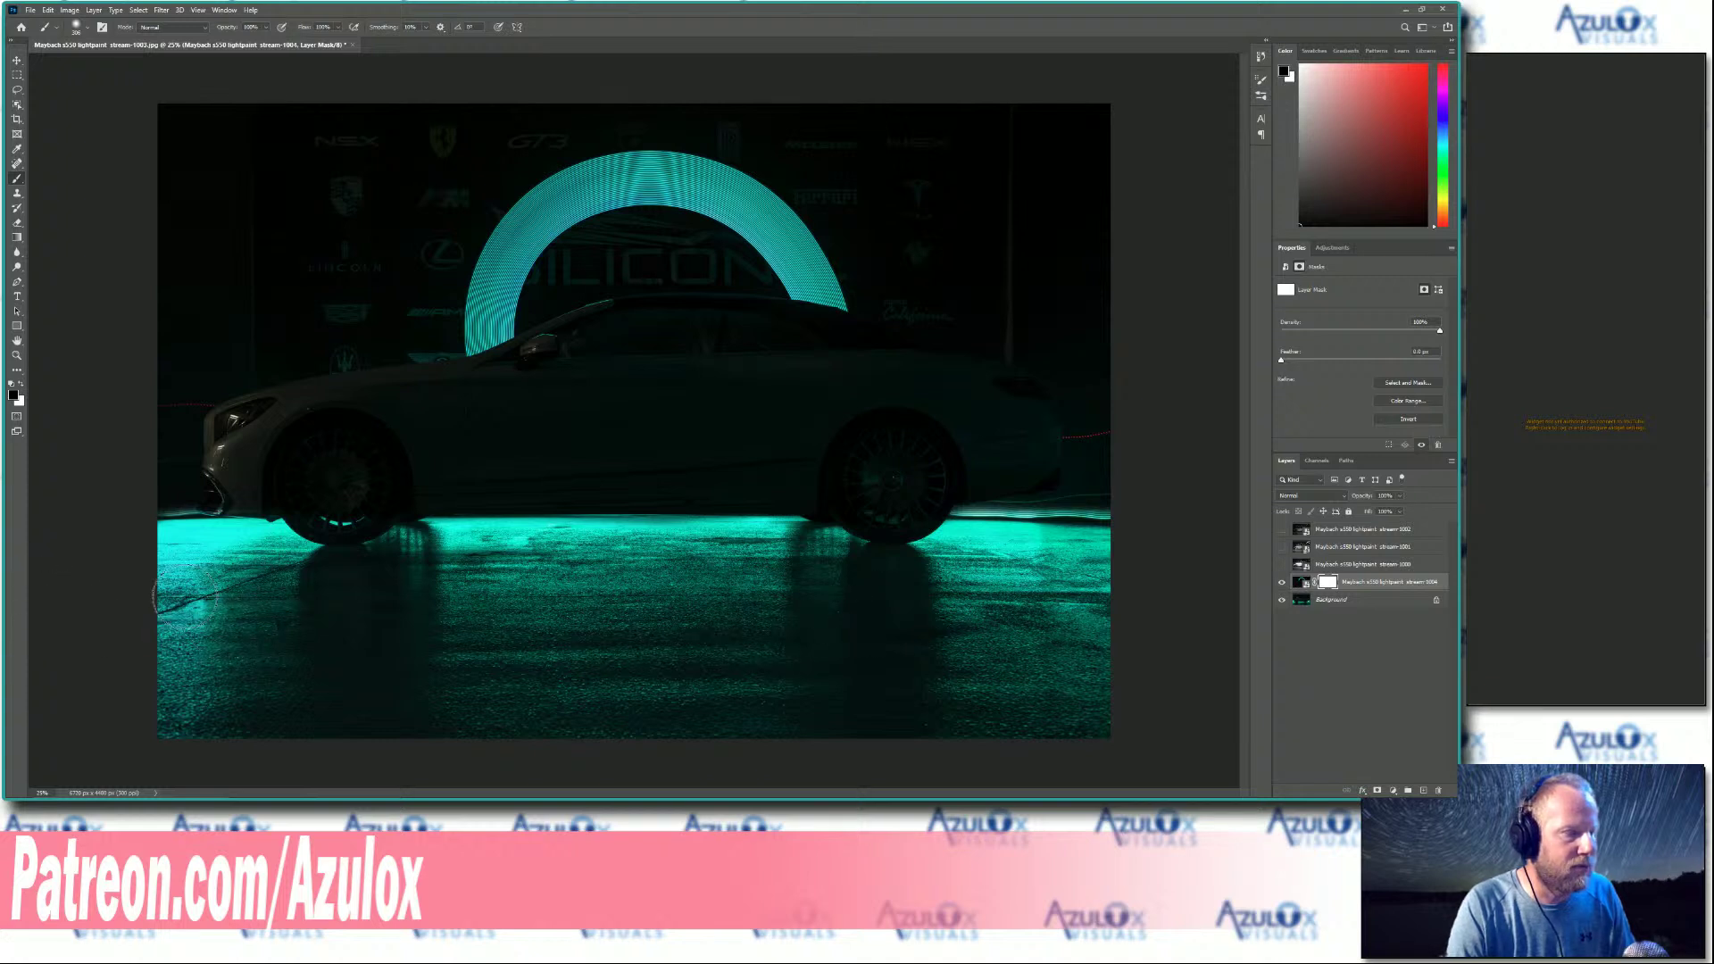
{"action": "mouse_move", "coordinate": [506, 646]}
{"action": "left_mouse_down"}
{"action": "mouse_move", "coordinate": [249, 631]}
{"action": "mouse_move", "coordinate": [768, 719]}
{"action": "mouse_move", "coordinate": [849, 711]}
{"action": "left_mouse_up"}
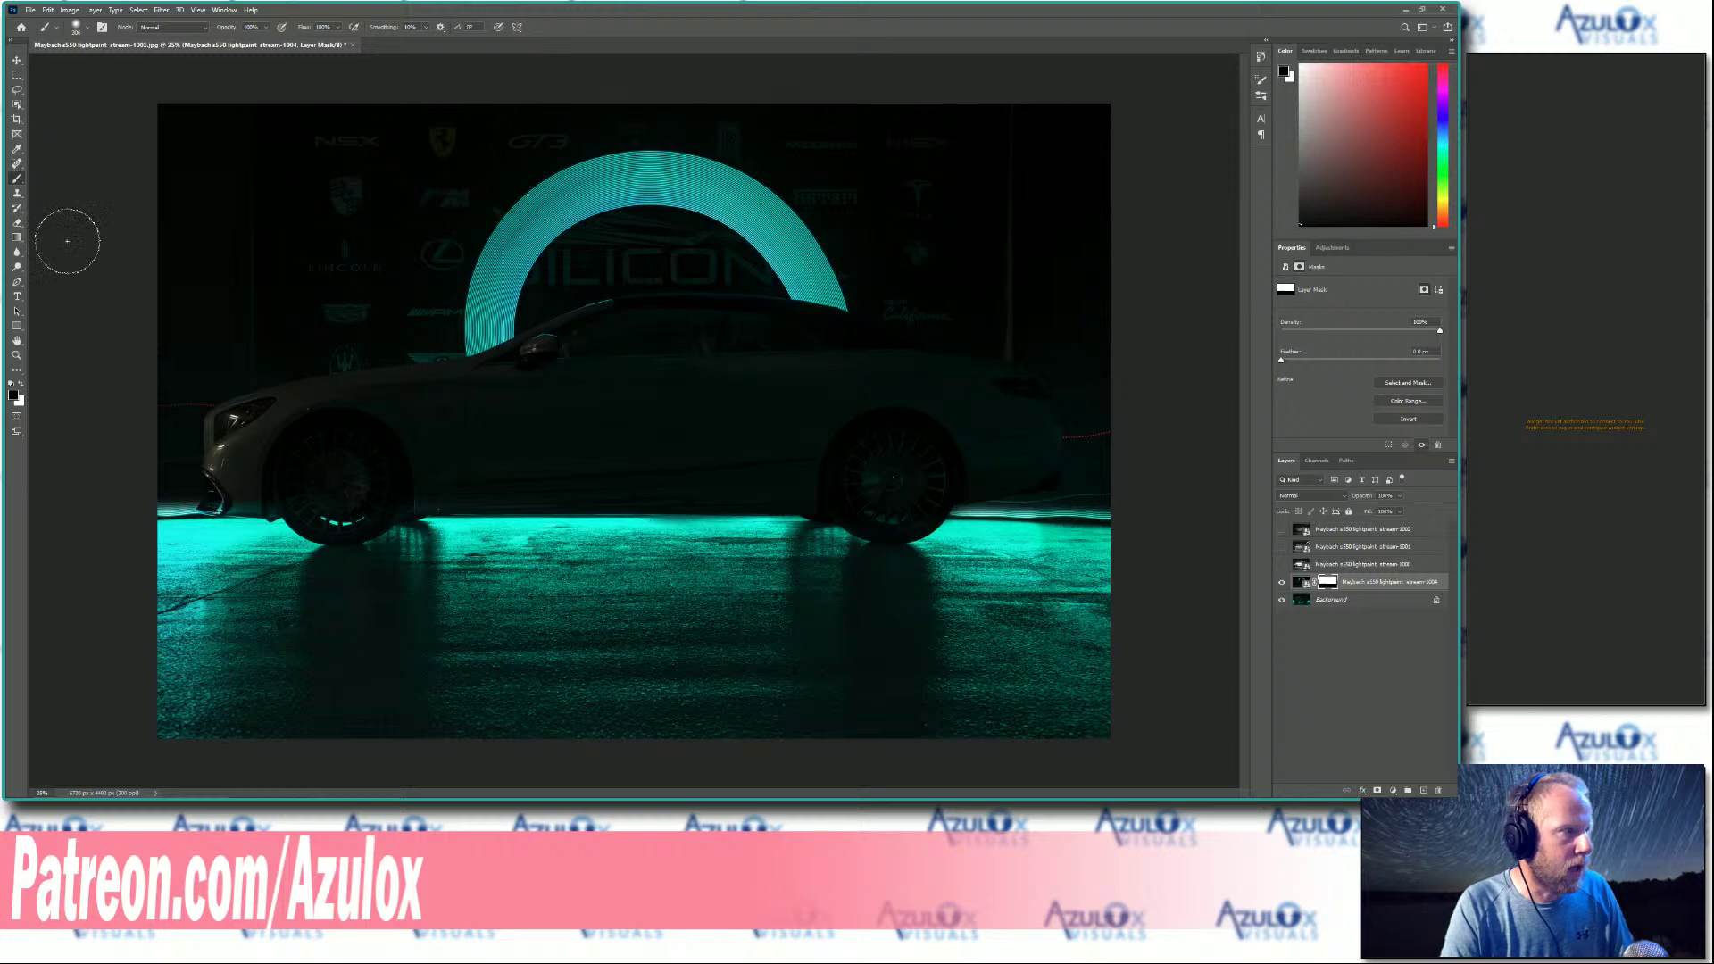
Paint white on the mask with a smaller brush to hide the stray light bands above the floor behind the rear wheel.
{"action": "scroll", "coordinate": [1049, 523], "scroll_direction": "up", "scroll_amount": 4}
{"action": "scroll", "coordinate": [1049, 523], "scroll_direction": "up", "scroll_amount": 3}
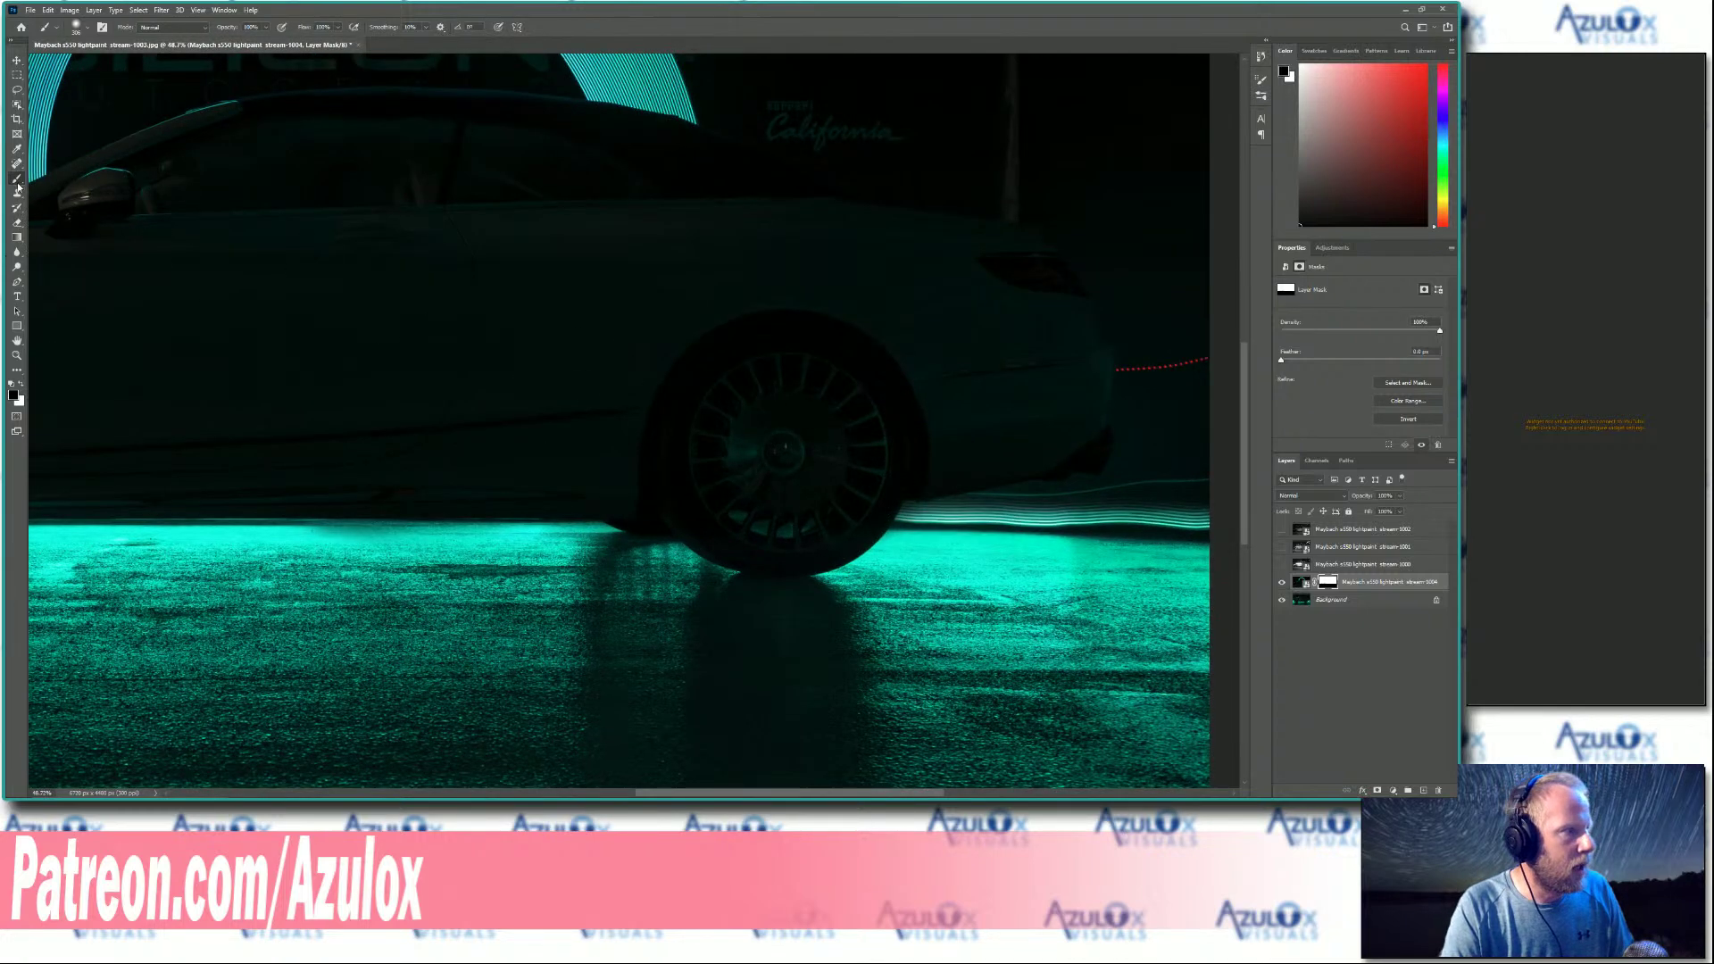
{"action": "right_click", "coordinate": [837, 466]}
{"action": "left_click_drag", "start_coordinate": [937, 494], "coordinate": [929, 494]}
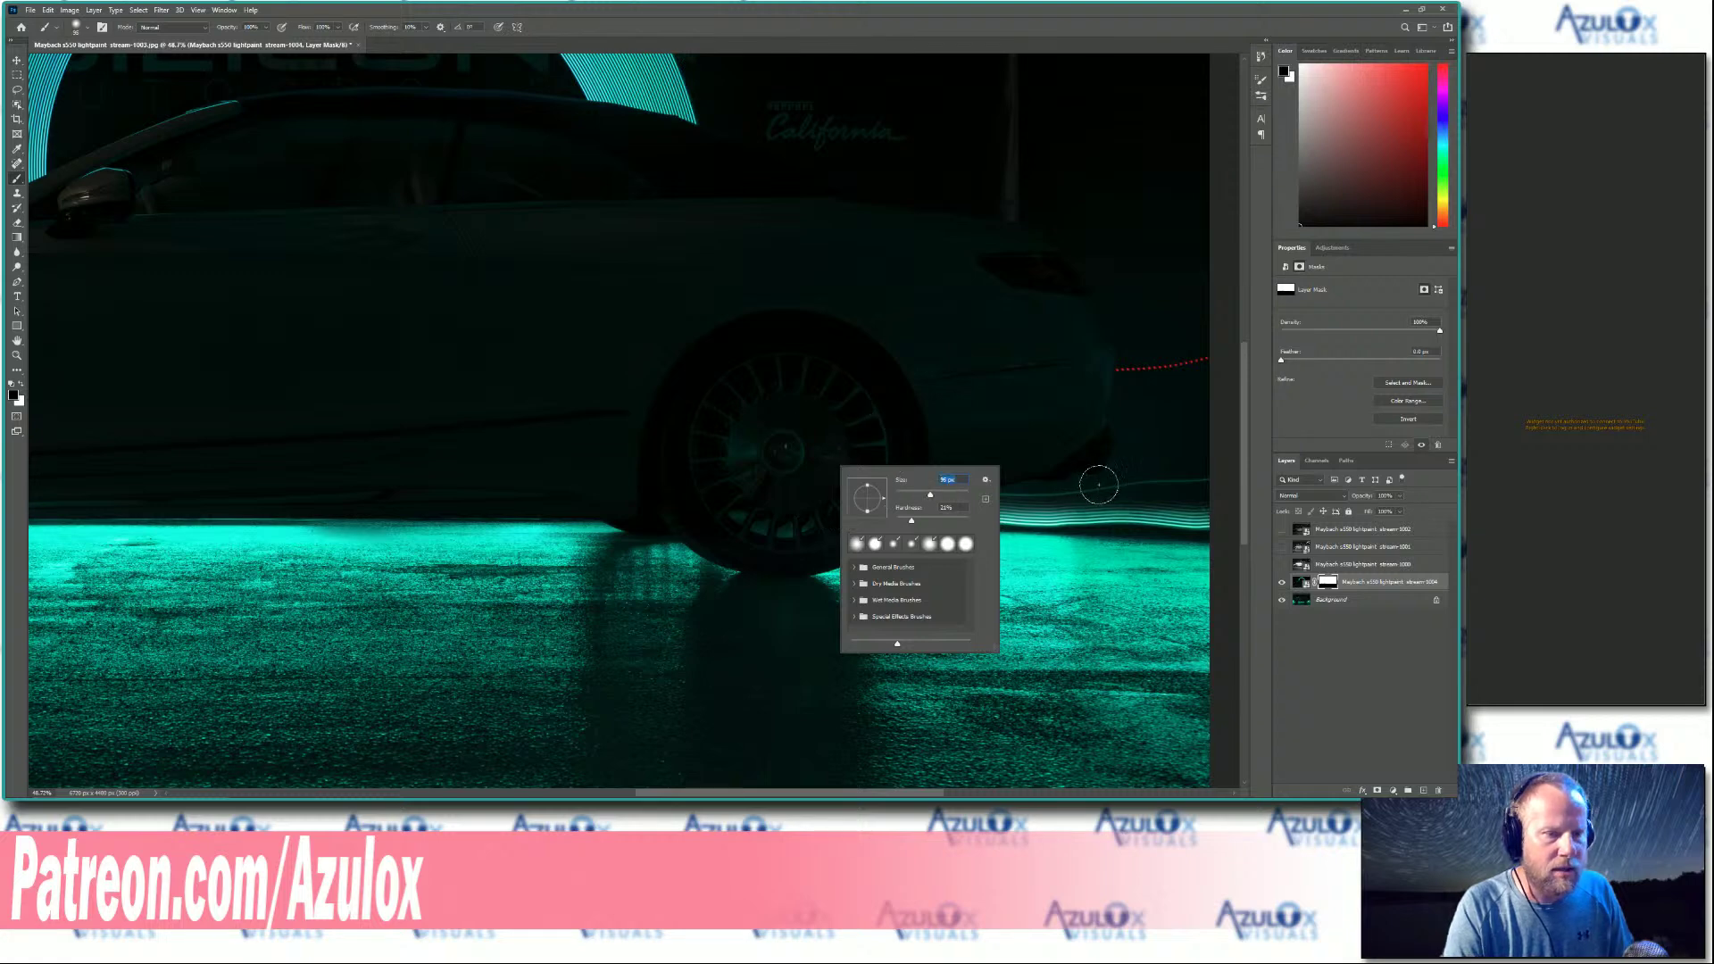
{"action": "key", "text": "Return"}
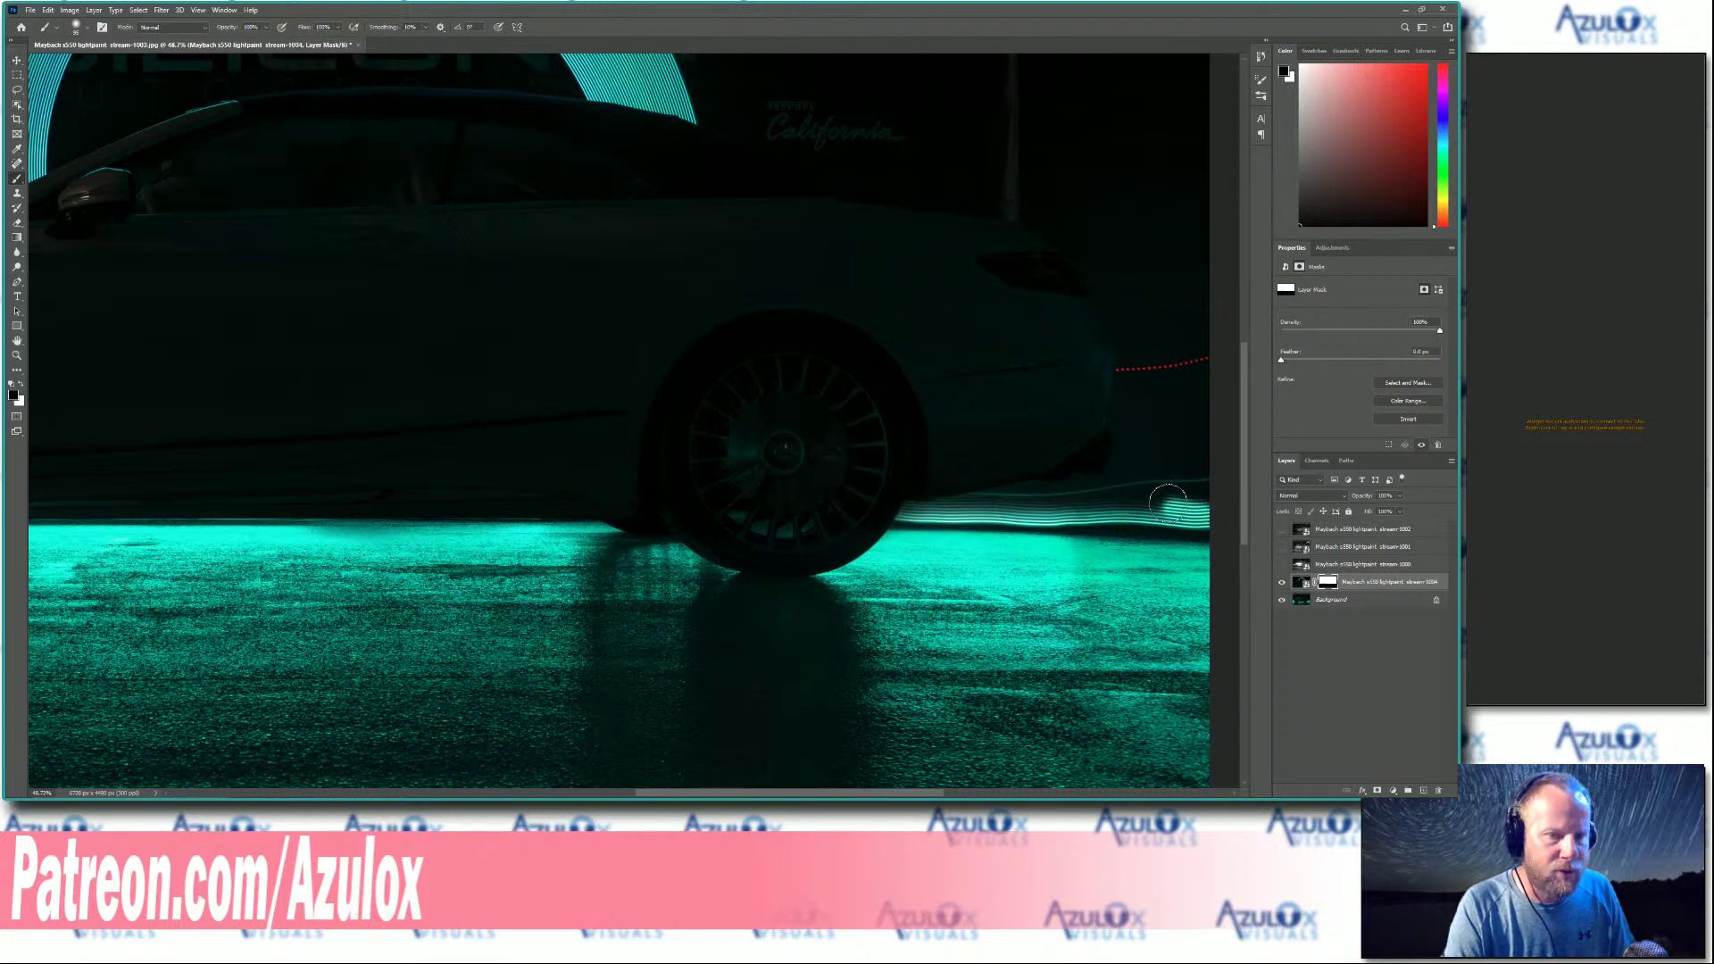
{"action": "key", "text": "x"}
{"action": "key", "text": "x"}
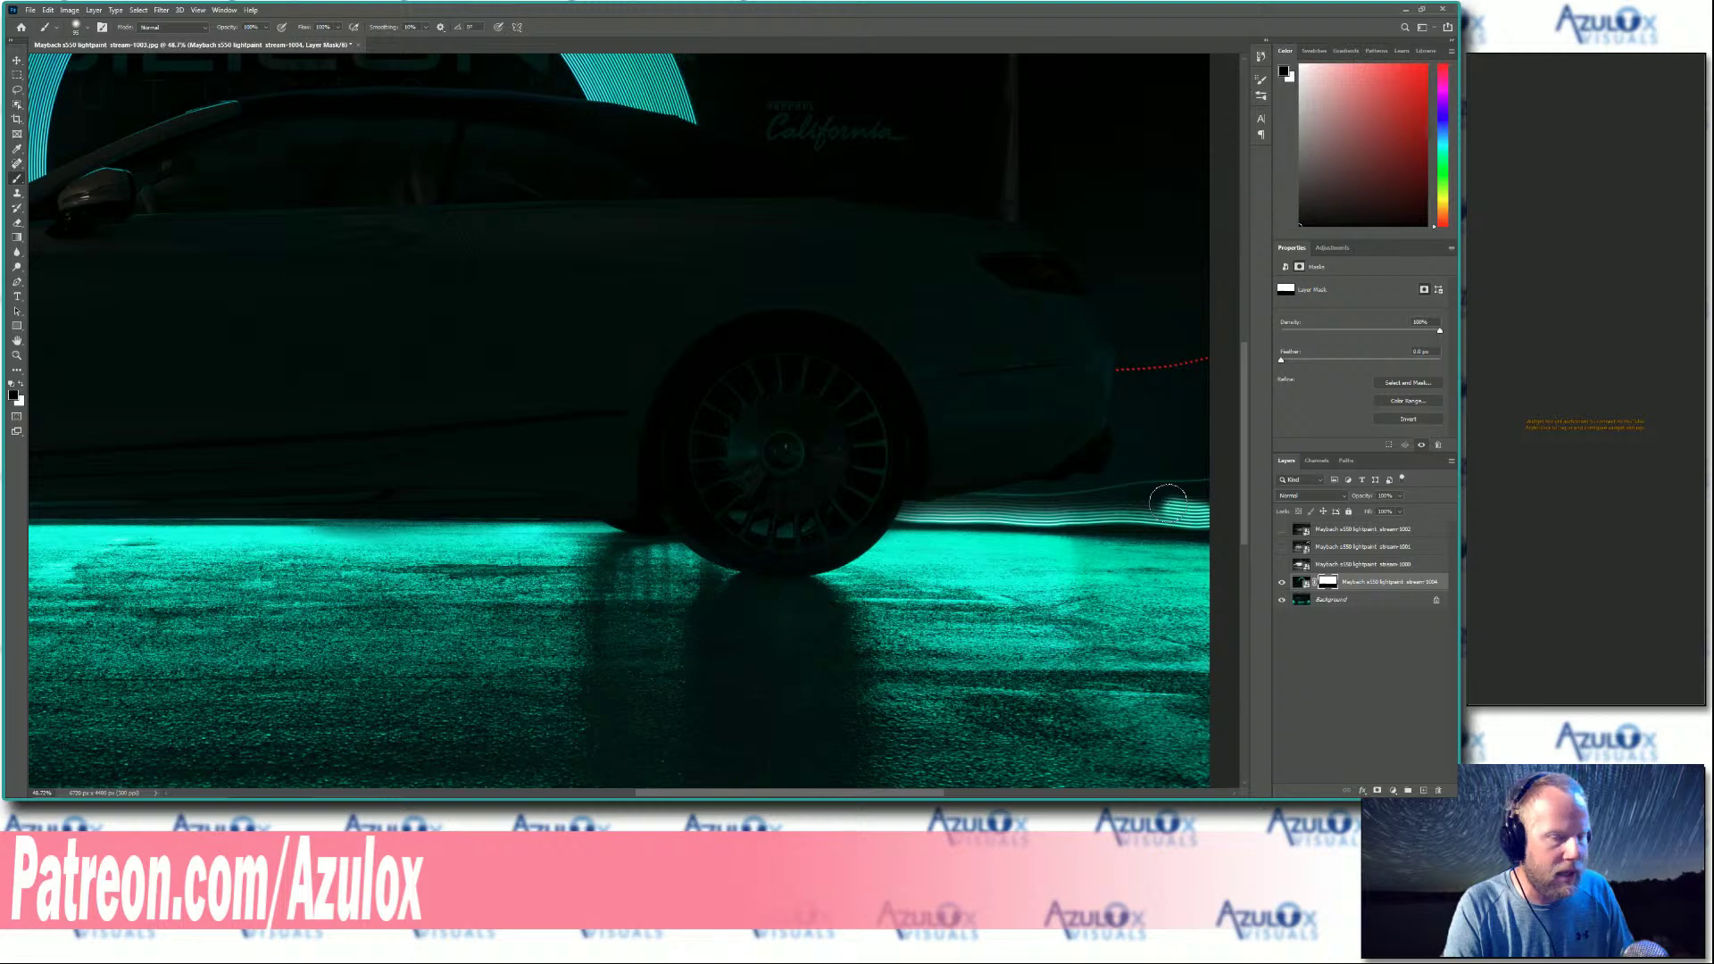
{"action": "key", "text": "x"}
{"action": "mouse_move", "coordinate": [1167, 501]}
{"action": "left_mouse_down"}
{"action": "mouse_move", "coordinate": [1064, 502]}
{"action": "mouse_move", "coordinate": [1231, 514]}
{"action": "mouse_move", "coordinate": [891, 511]}
{"action": "mouse_move", "coordinate": [1154, 517]}
{"action": "mouse_move", "coordinate": [1118, 509]}
{"action": "mouse_move", "coordinate": [1195, 508]}
{"action": "mouse_move", "coordinate": [1202, 491]}
{"action": "mouse_move", "coordinate": [1079, 500]}
{"action": "left_mouse_up"}
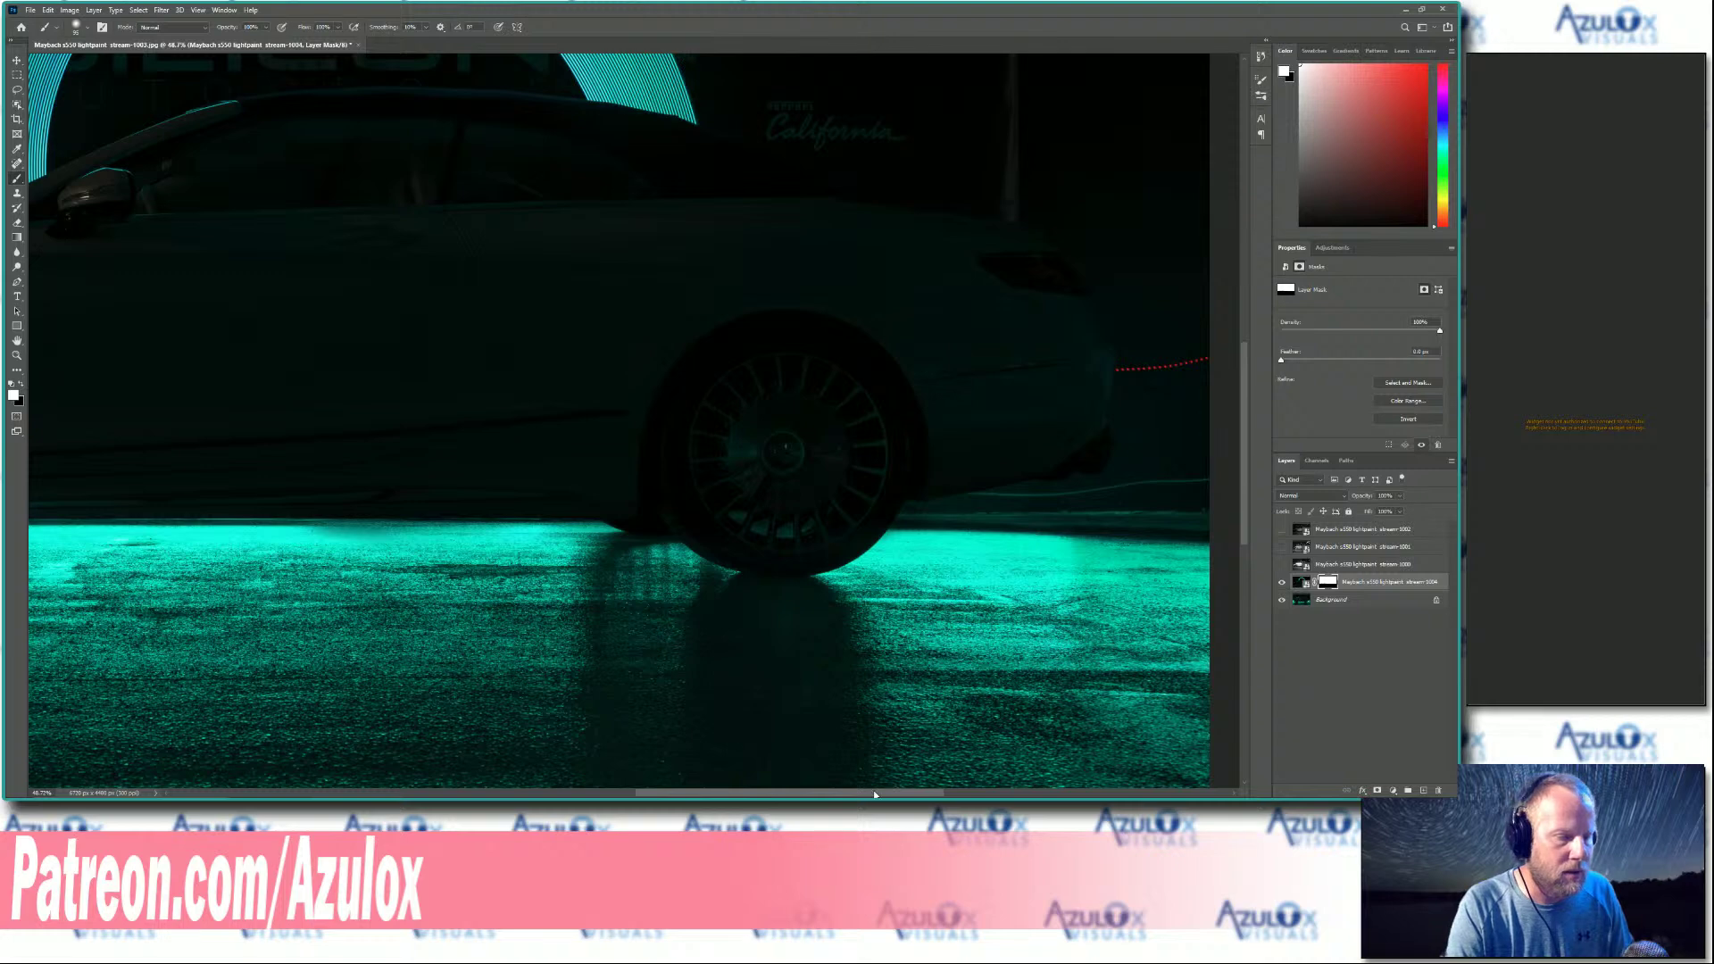
Continue painting white on the mask along the car's lower edge between the wheels and around the front bumper.
{"action": "scroll", "coordinate": [820, 678], "scroll_direction": "left", "scroll_amount": 5}
{"action": "left_click_drag", "start_coordinate": [908, 516], "coordinate": [152, 509]}
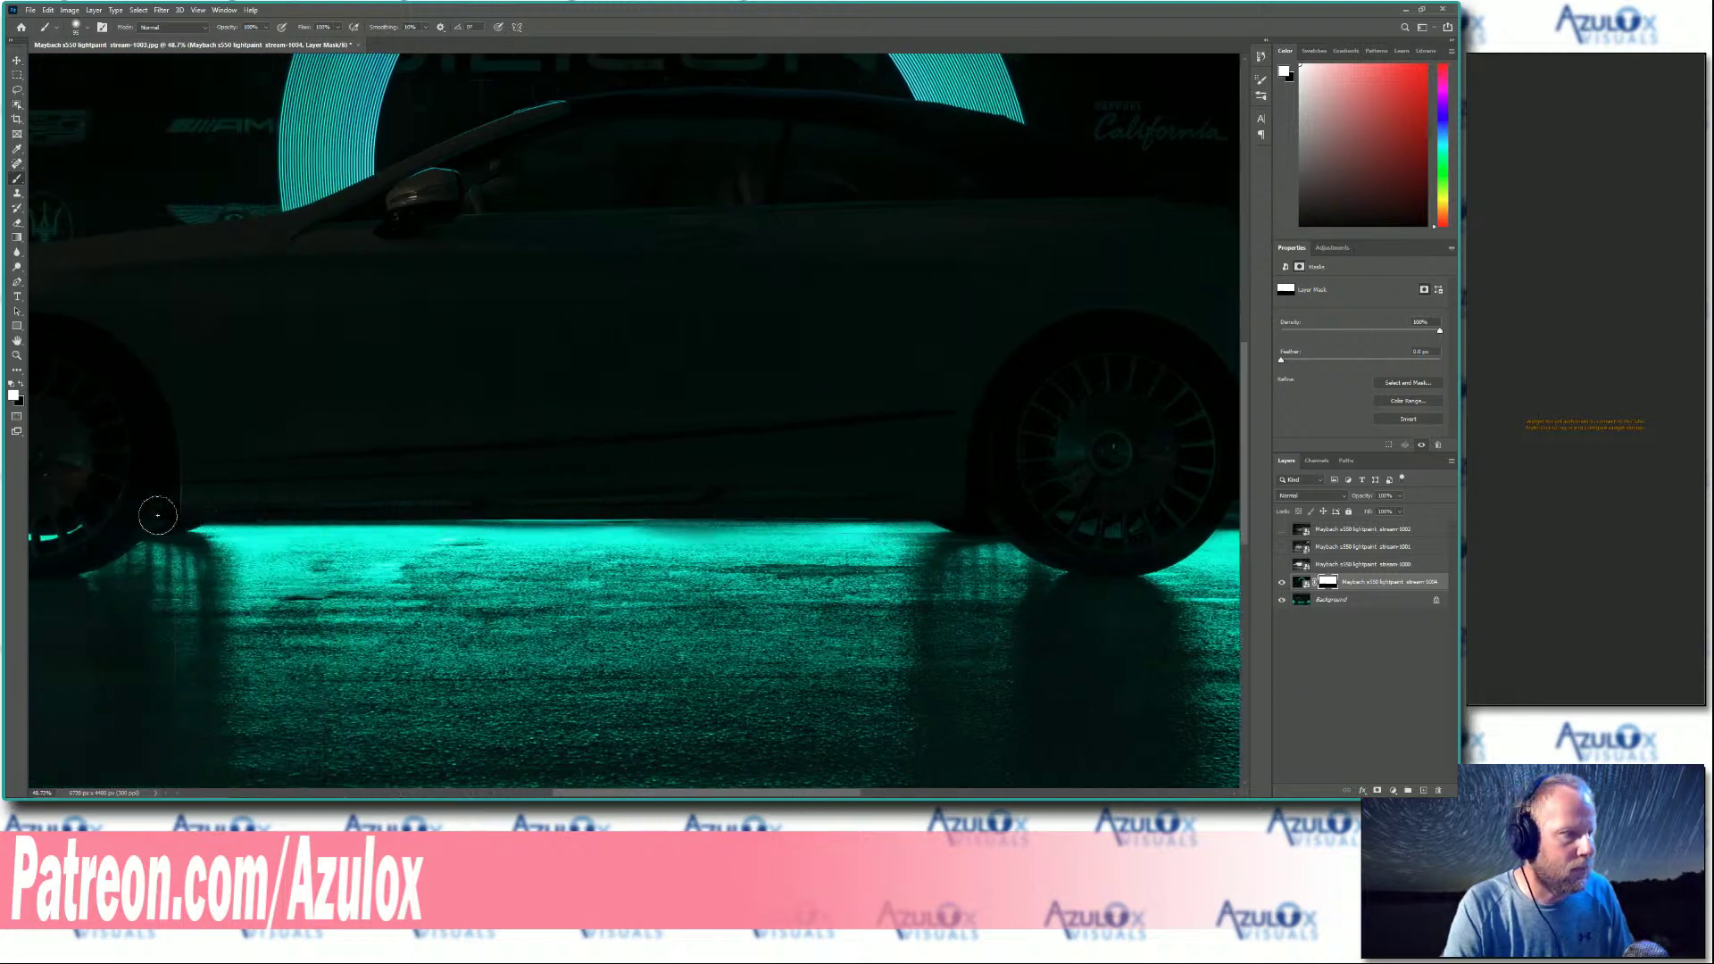
{"action": "left_click_drag", "start_coordinate": [694, 792], "coordinate": [474, 793]}
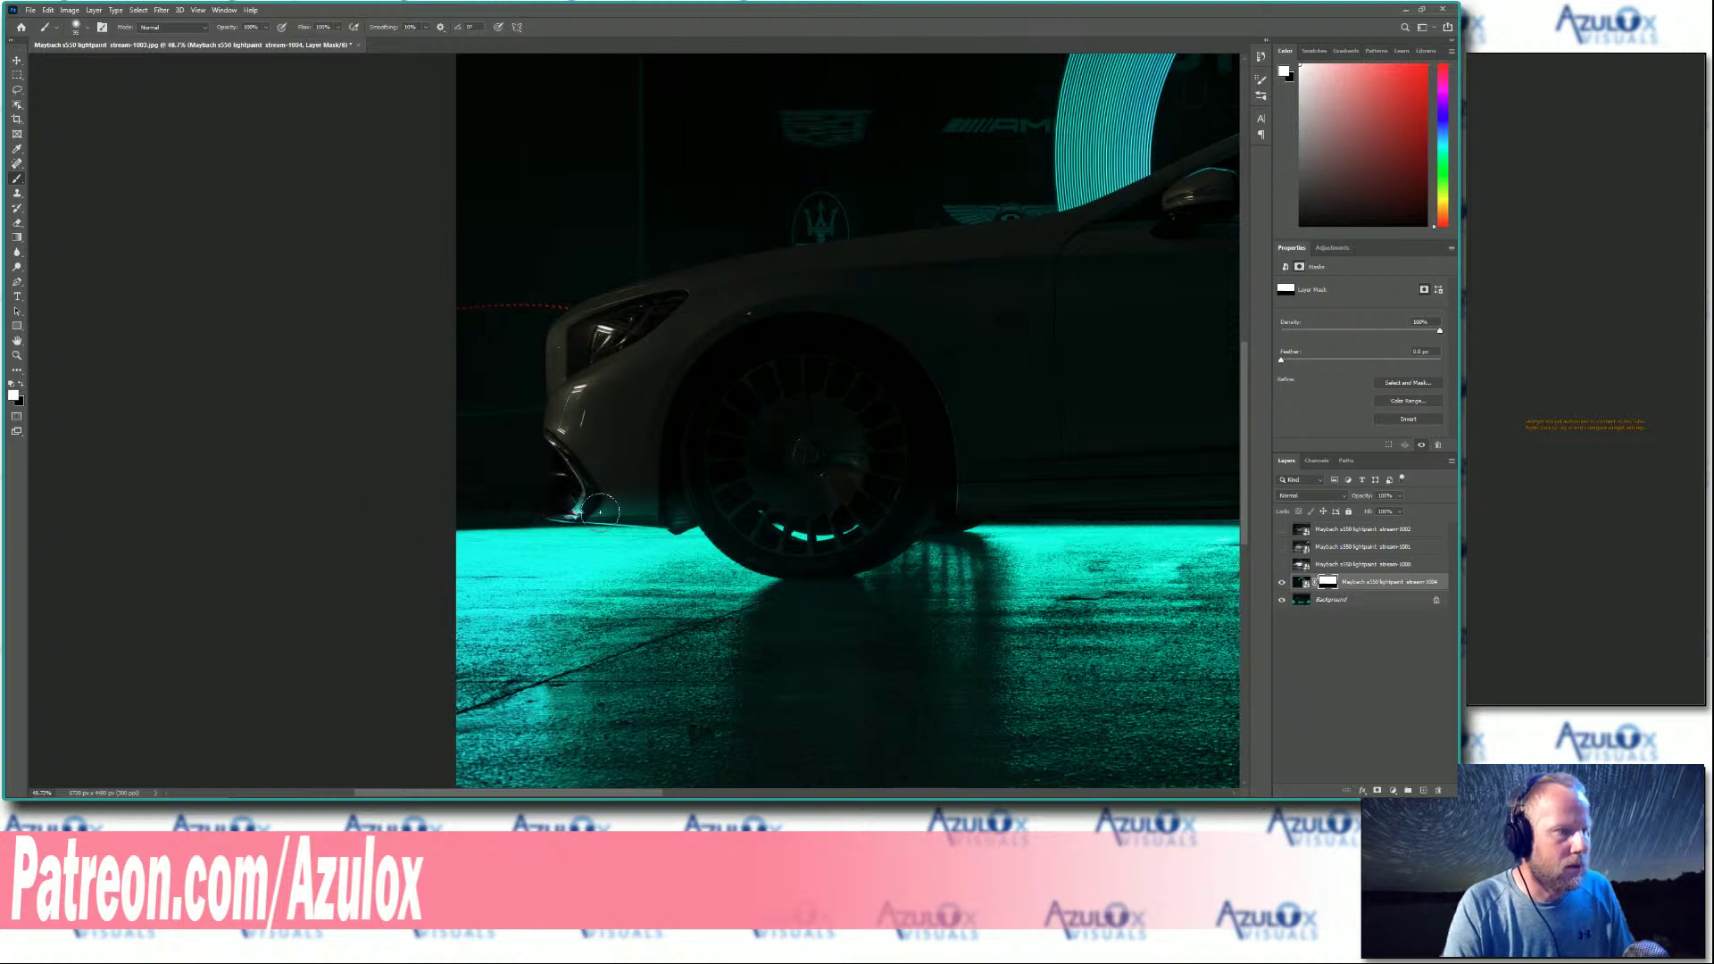
{"action": "key", "text": "ctrl+0"}
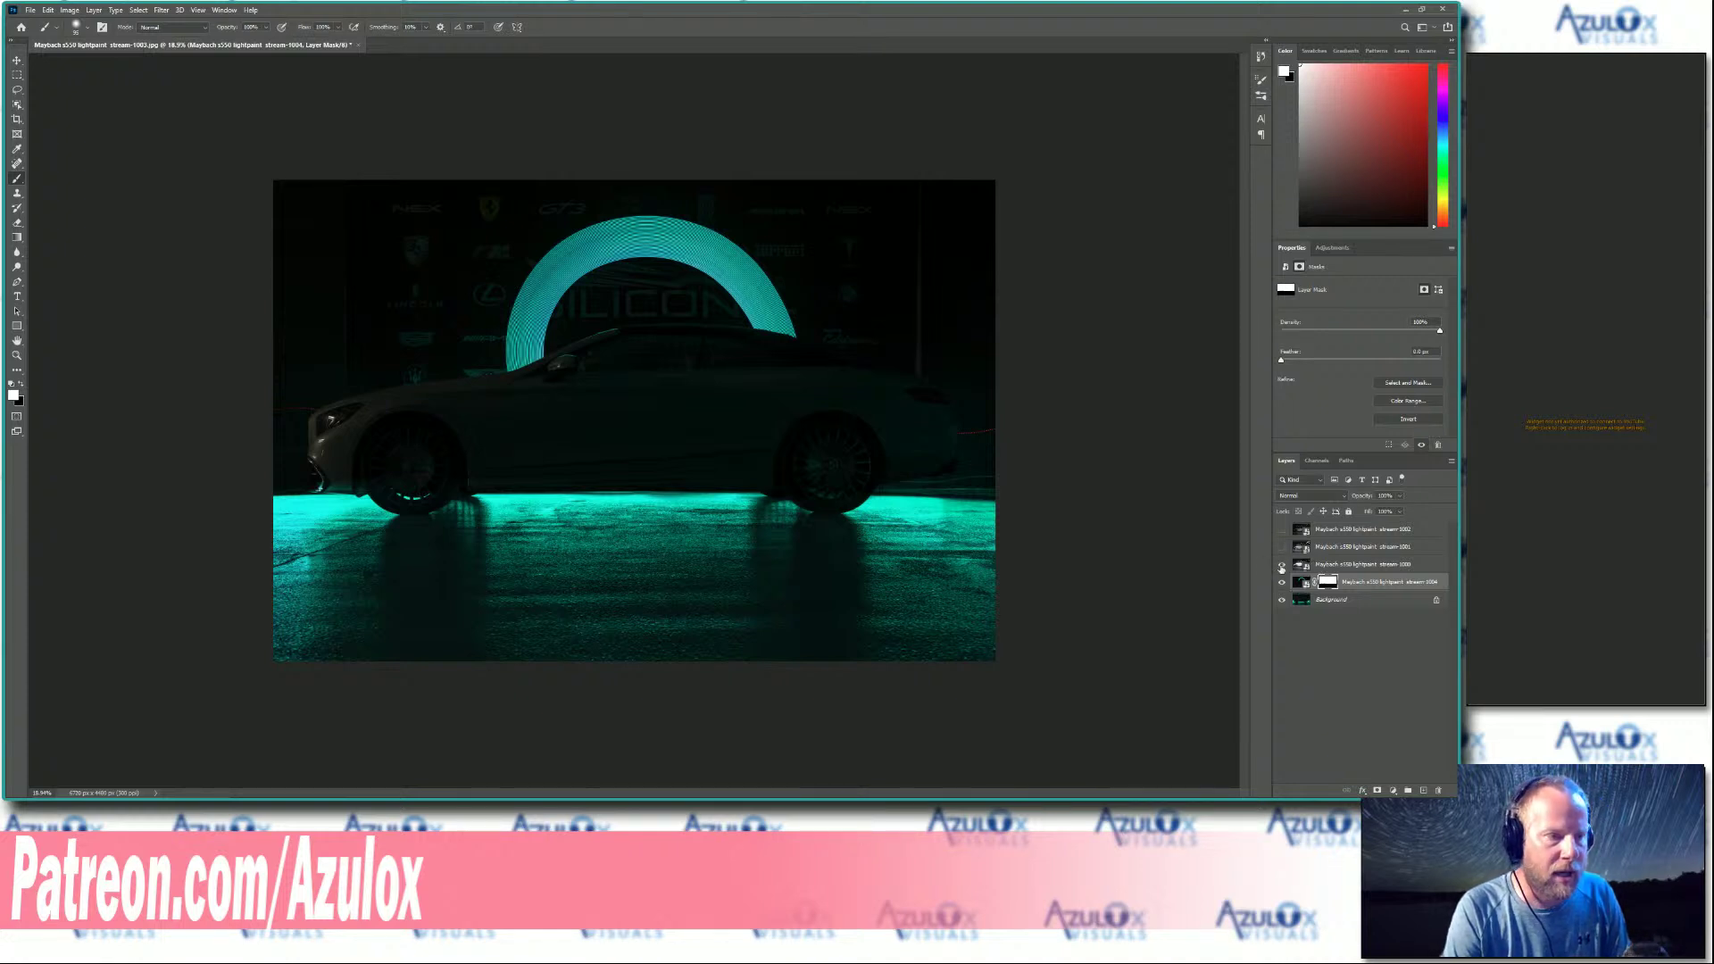
Show white-car layer 1000, select the whole car with the Object Selection tool, and make that layer active.
{"action": "left_click", "coordinate": [1282, 566]}
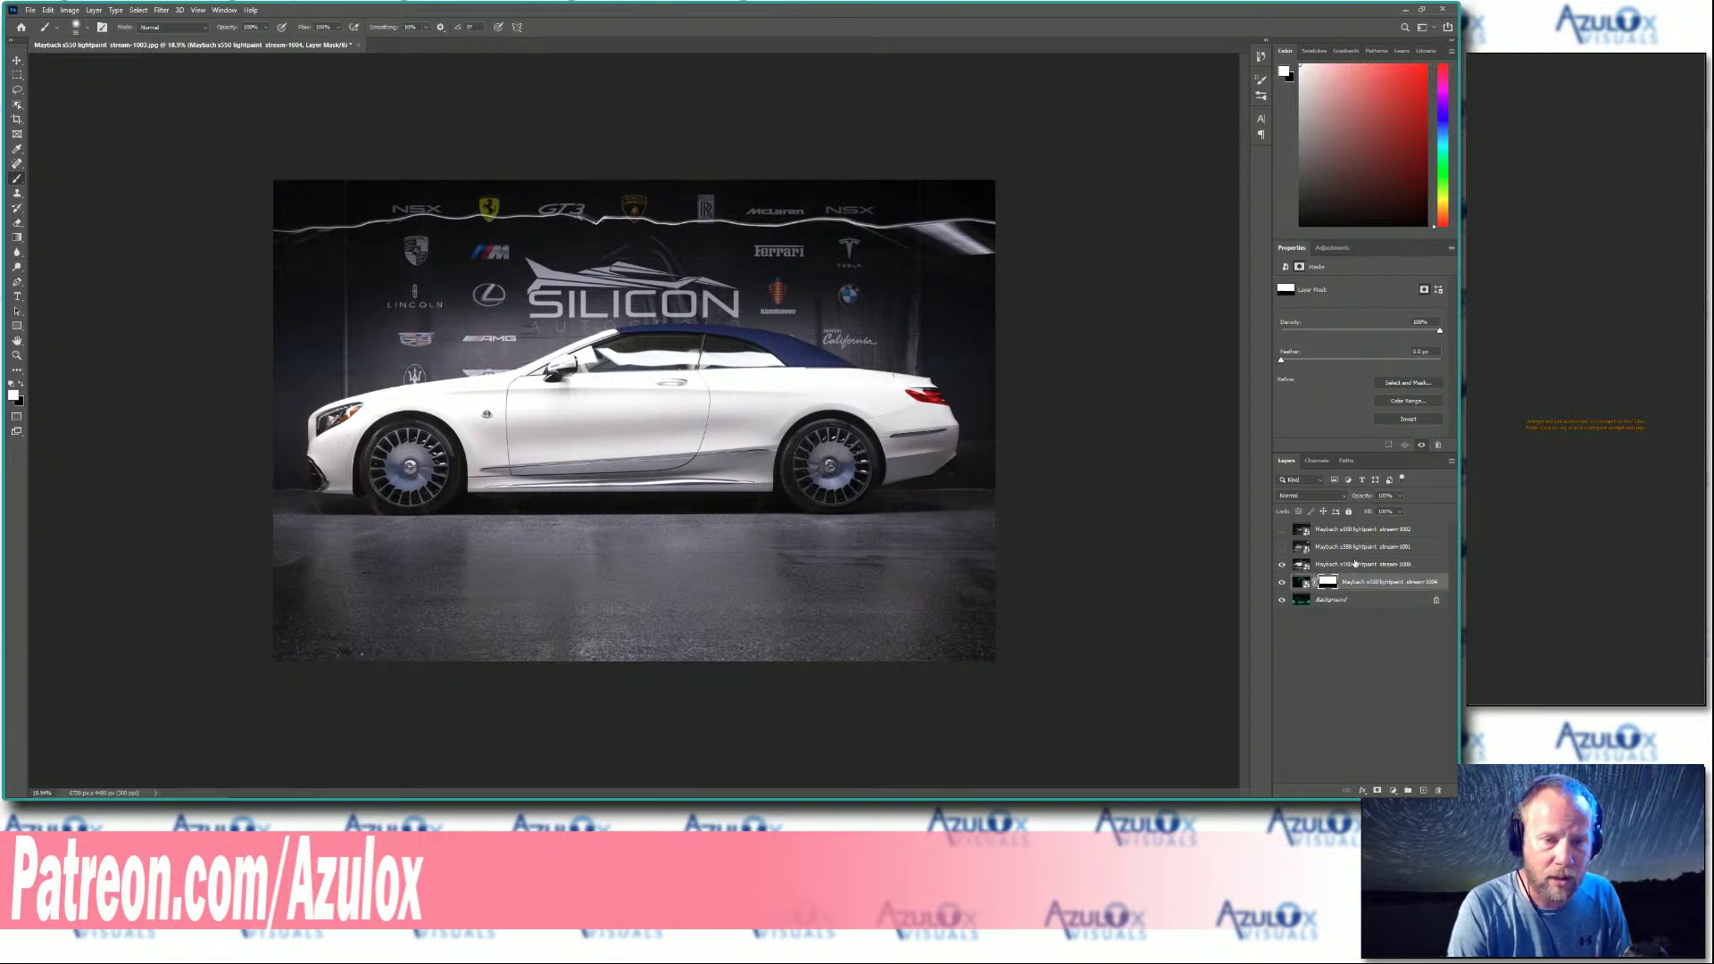
{"action": "left_click", "coordinate": [17, 105]}
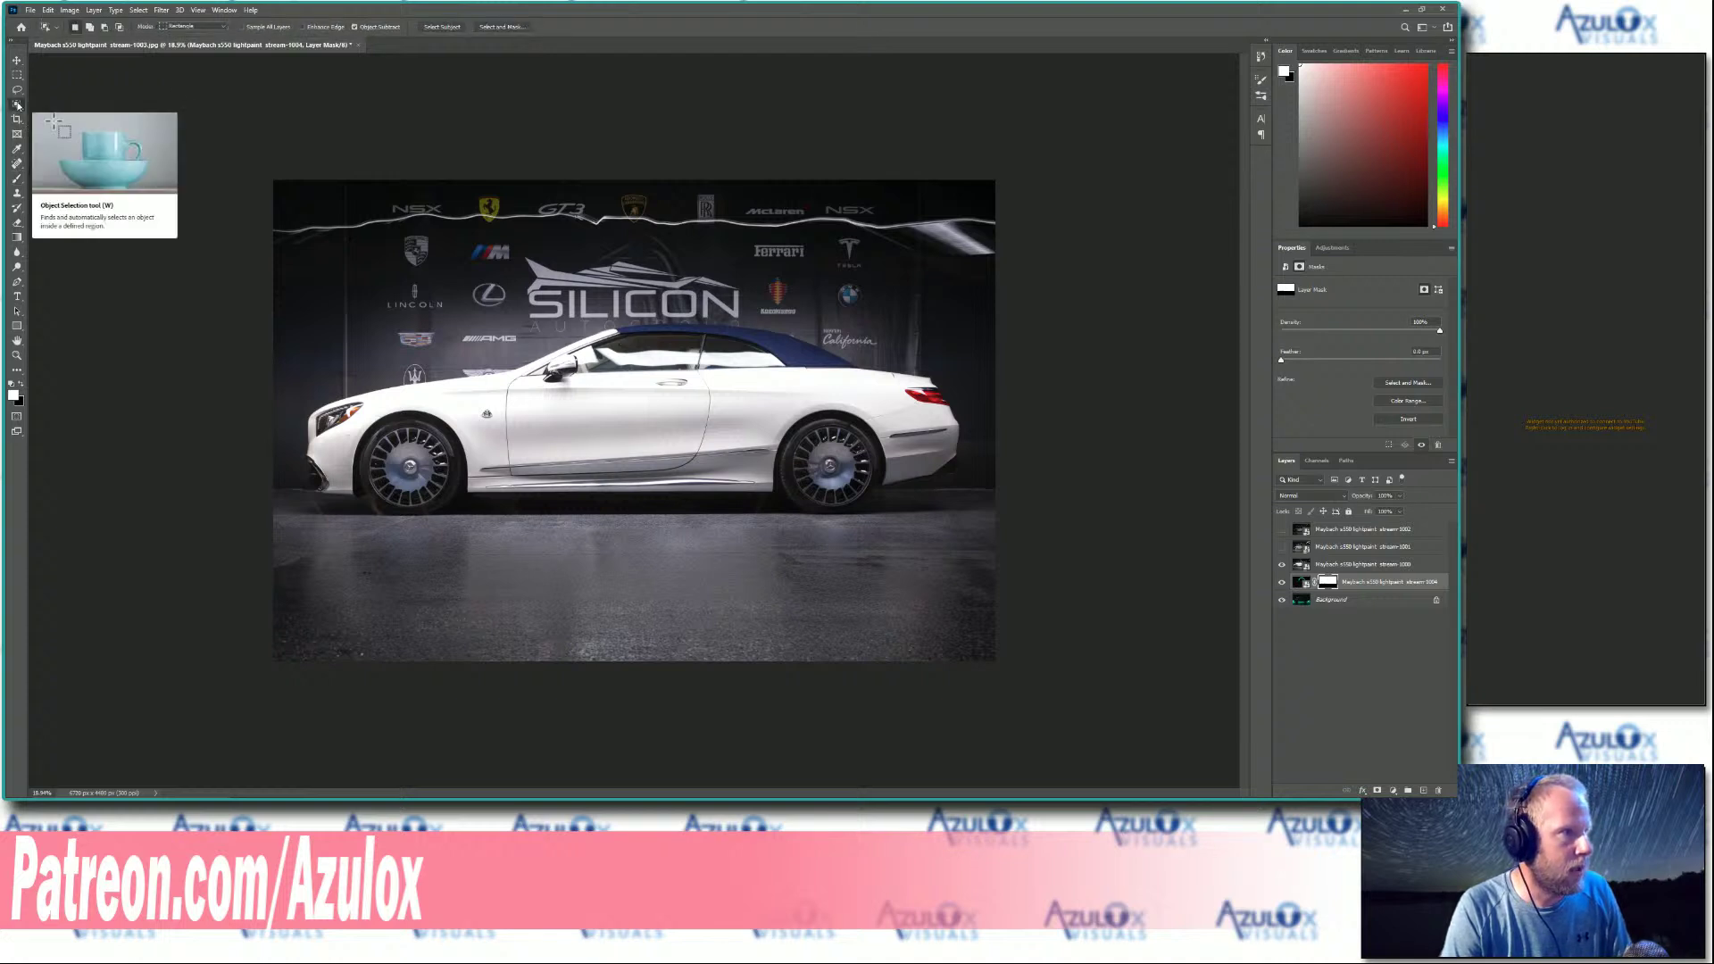
{"action": "left_click_drag", "start_coordinate": [311, 297], "coordinate": [344, 554]}
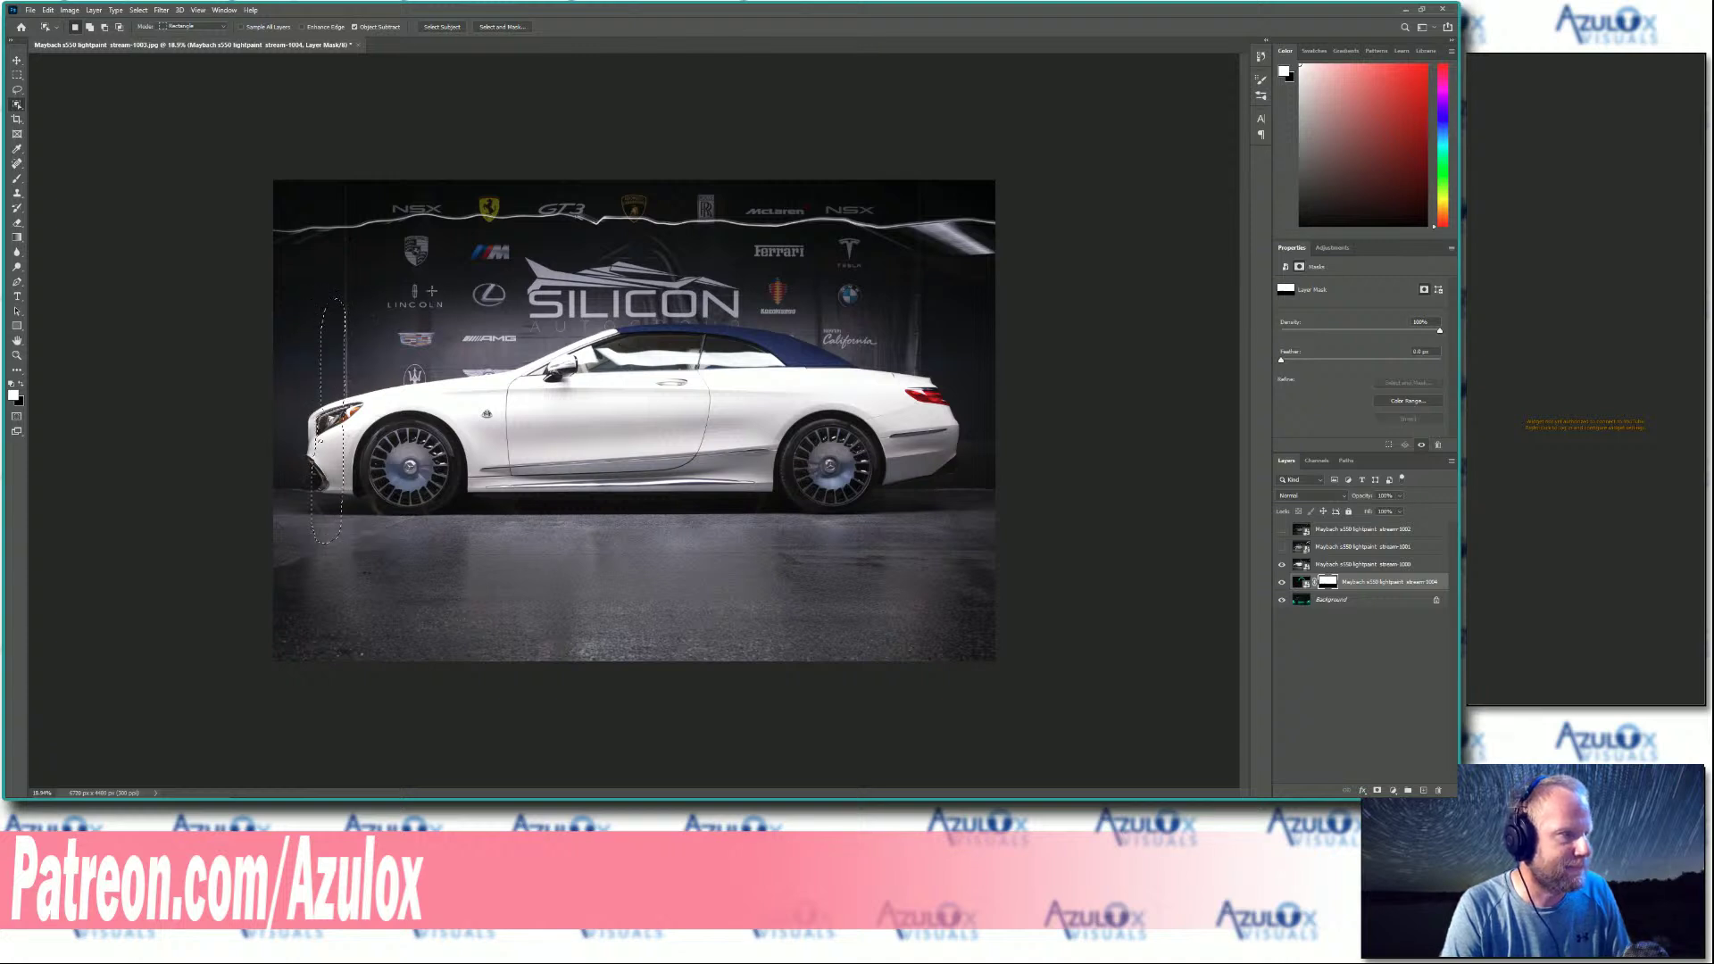
{"action": "left_click_drag", "start_coordinate": [290, 292], "coordinate": [989, 518]}
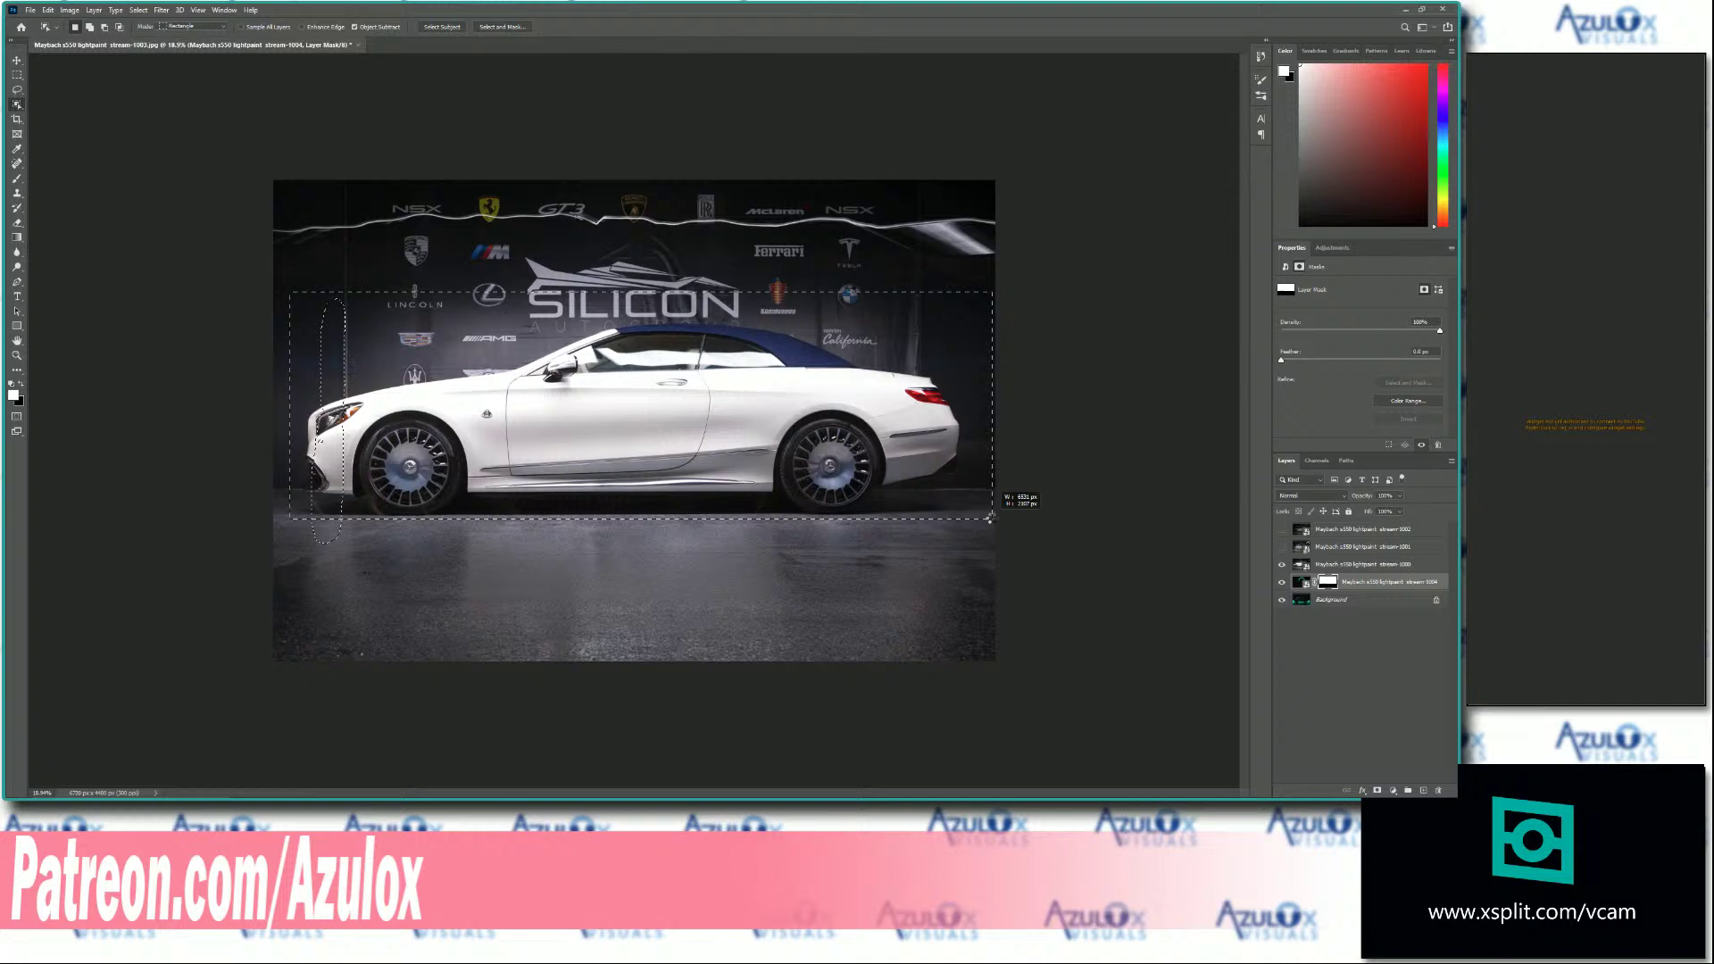
{"action": "left_click_drag", "start_coordinate": [989, 518], "coordinate": [989, 518]}
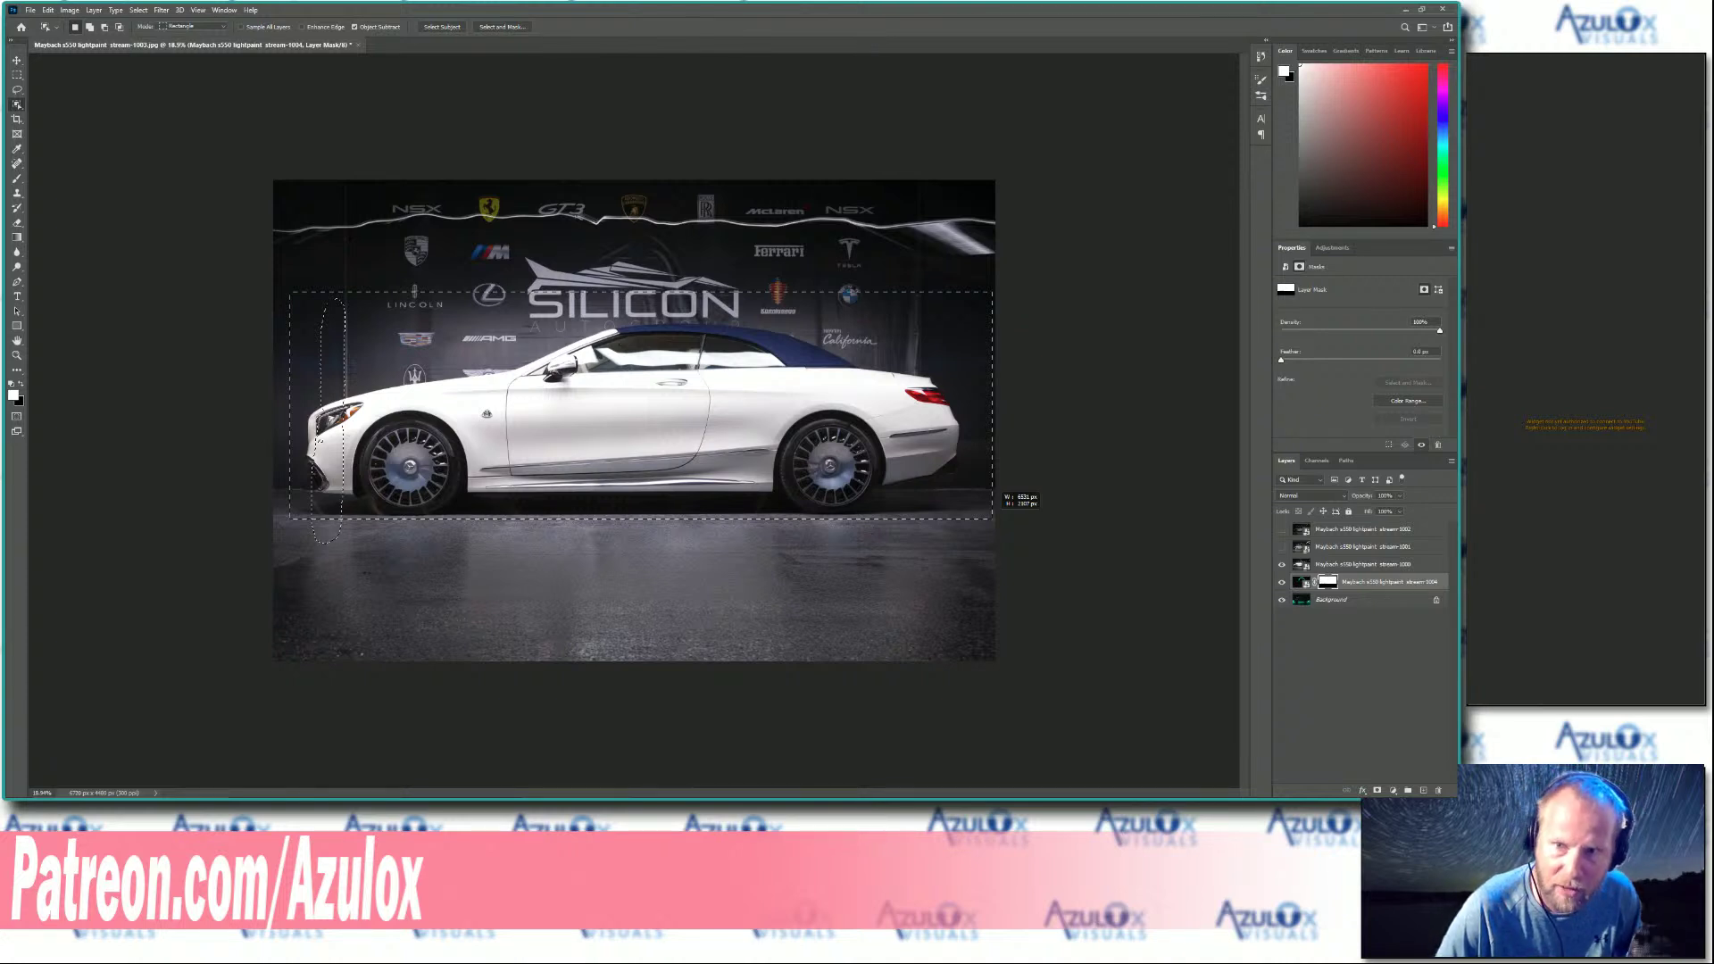
{"action": "left_click_drag", "start_coordinate": [993, 519], "coordinate": [993, 519]}
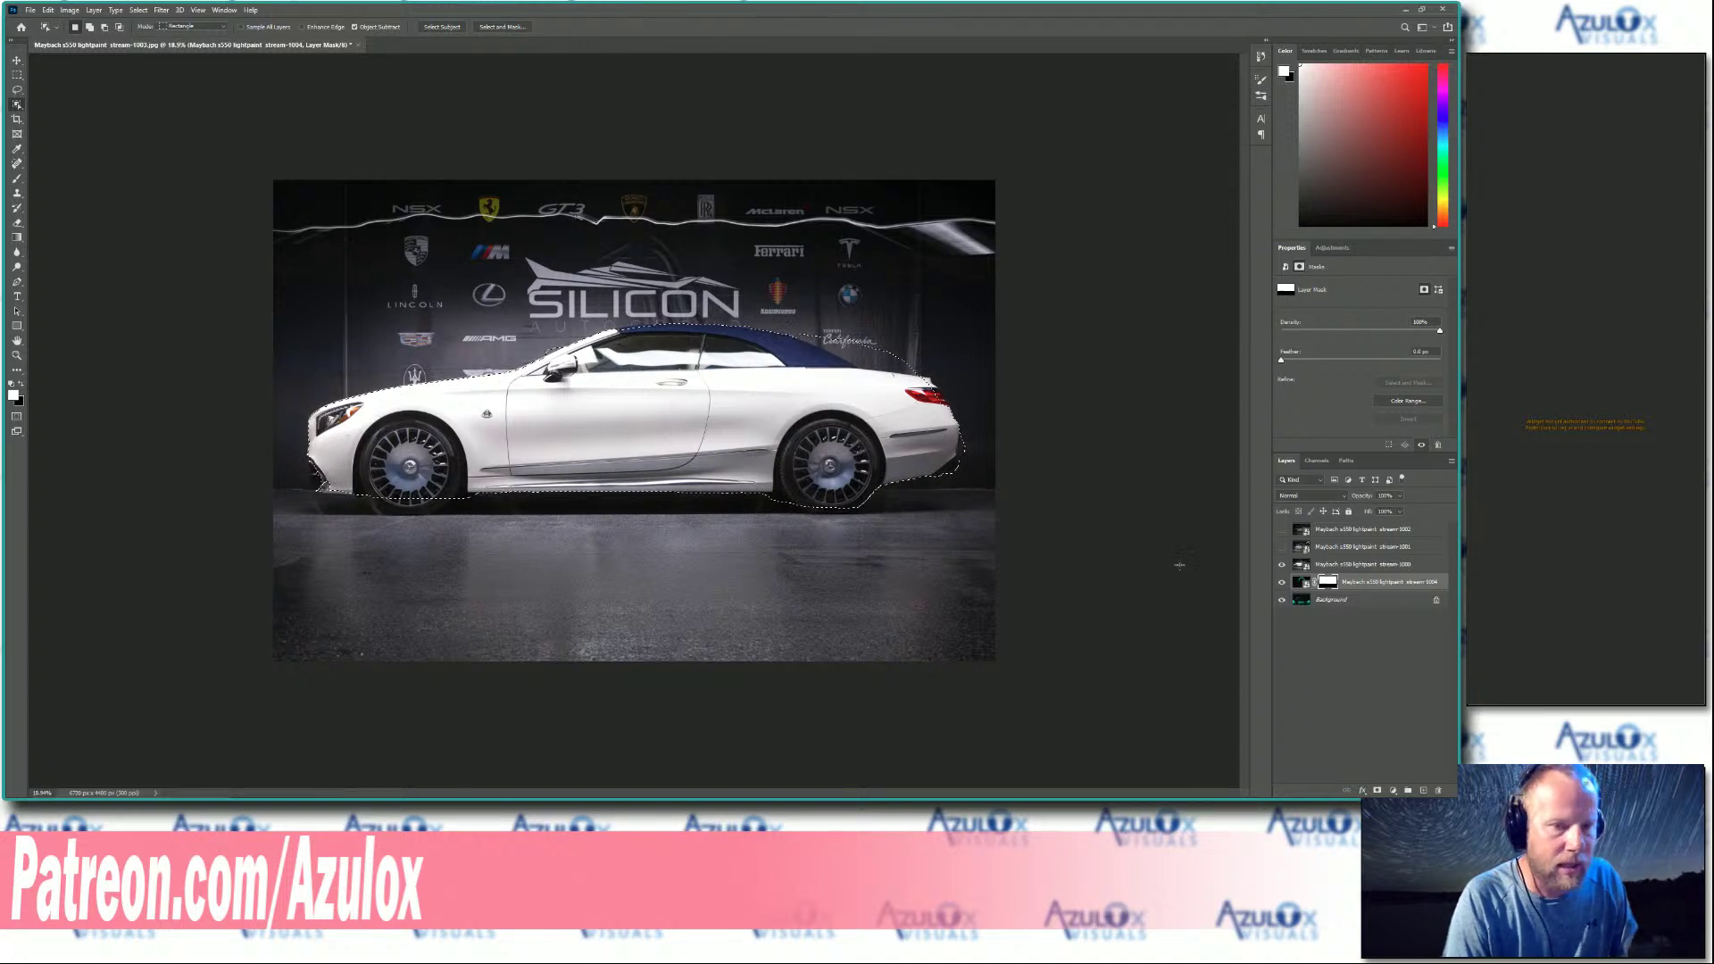
{"action": "left_click", "coordinate": [1345, 569]}
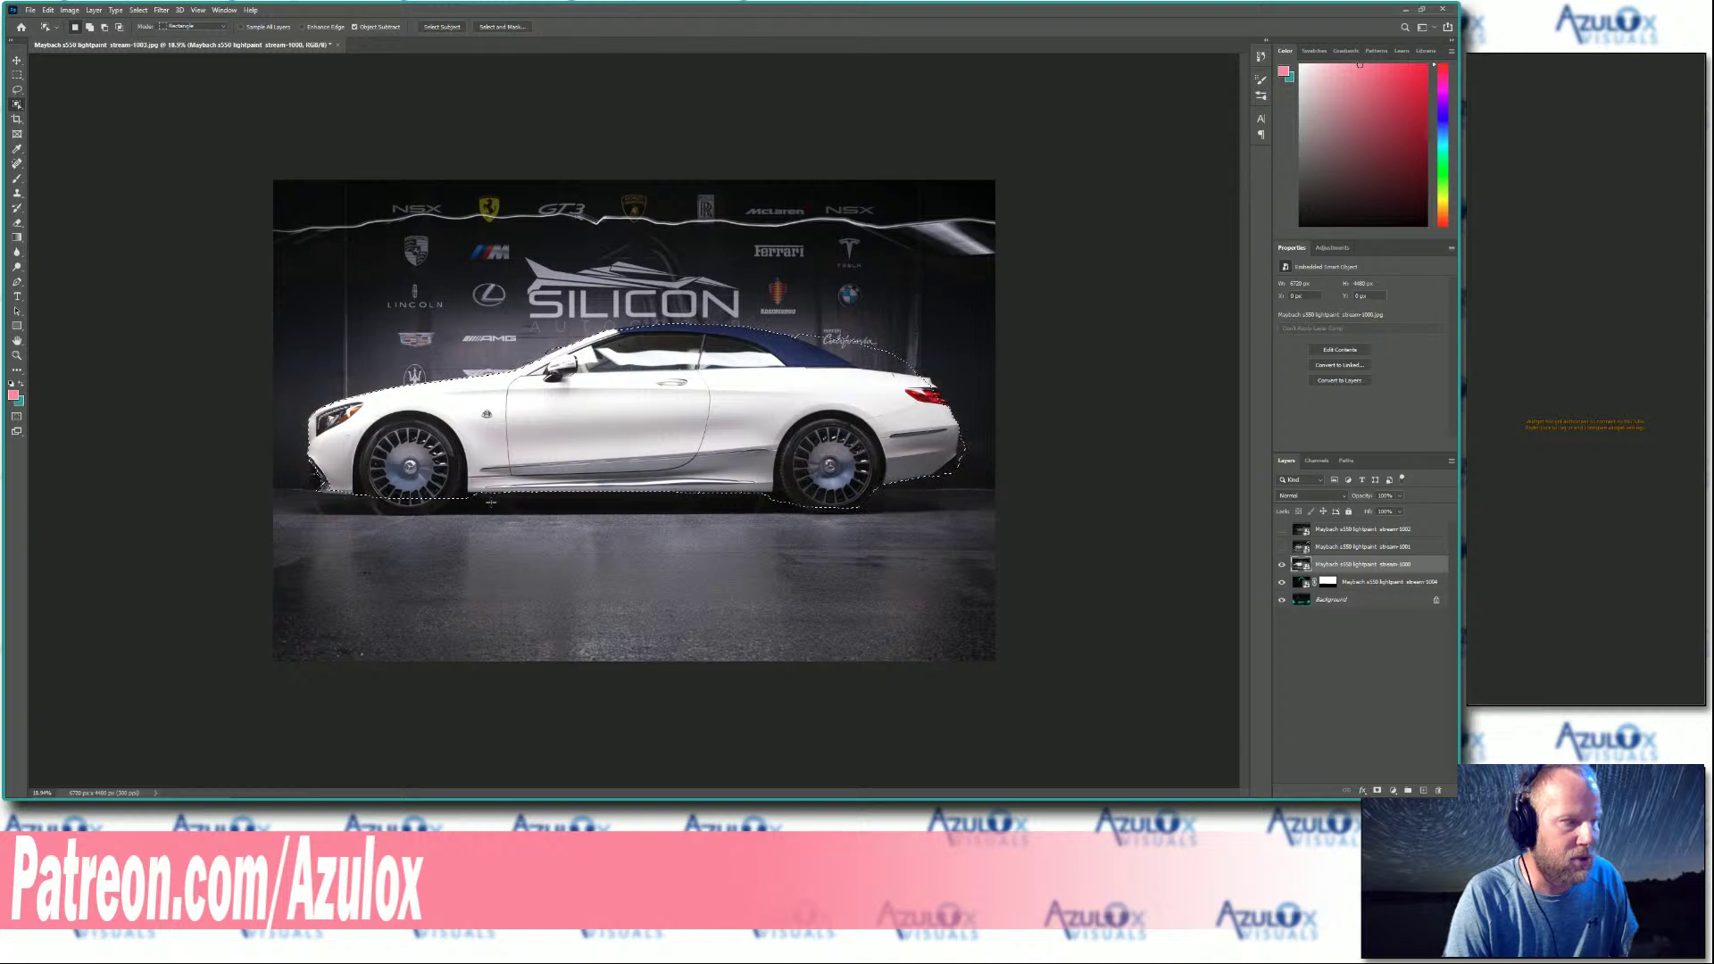
Refine the car selection in Select and Mask, subtracting the wall area behind the blue convertible roof.
{"action": "left_click", "coordinate": [495, 26]}
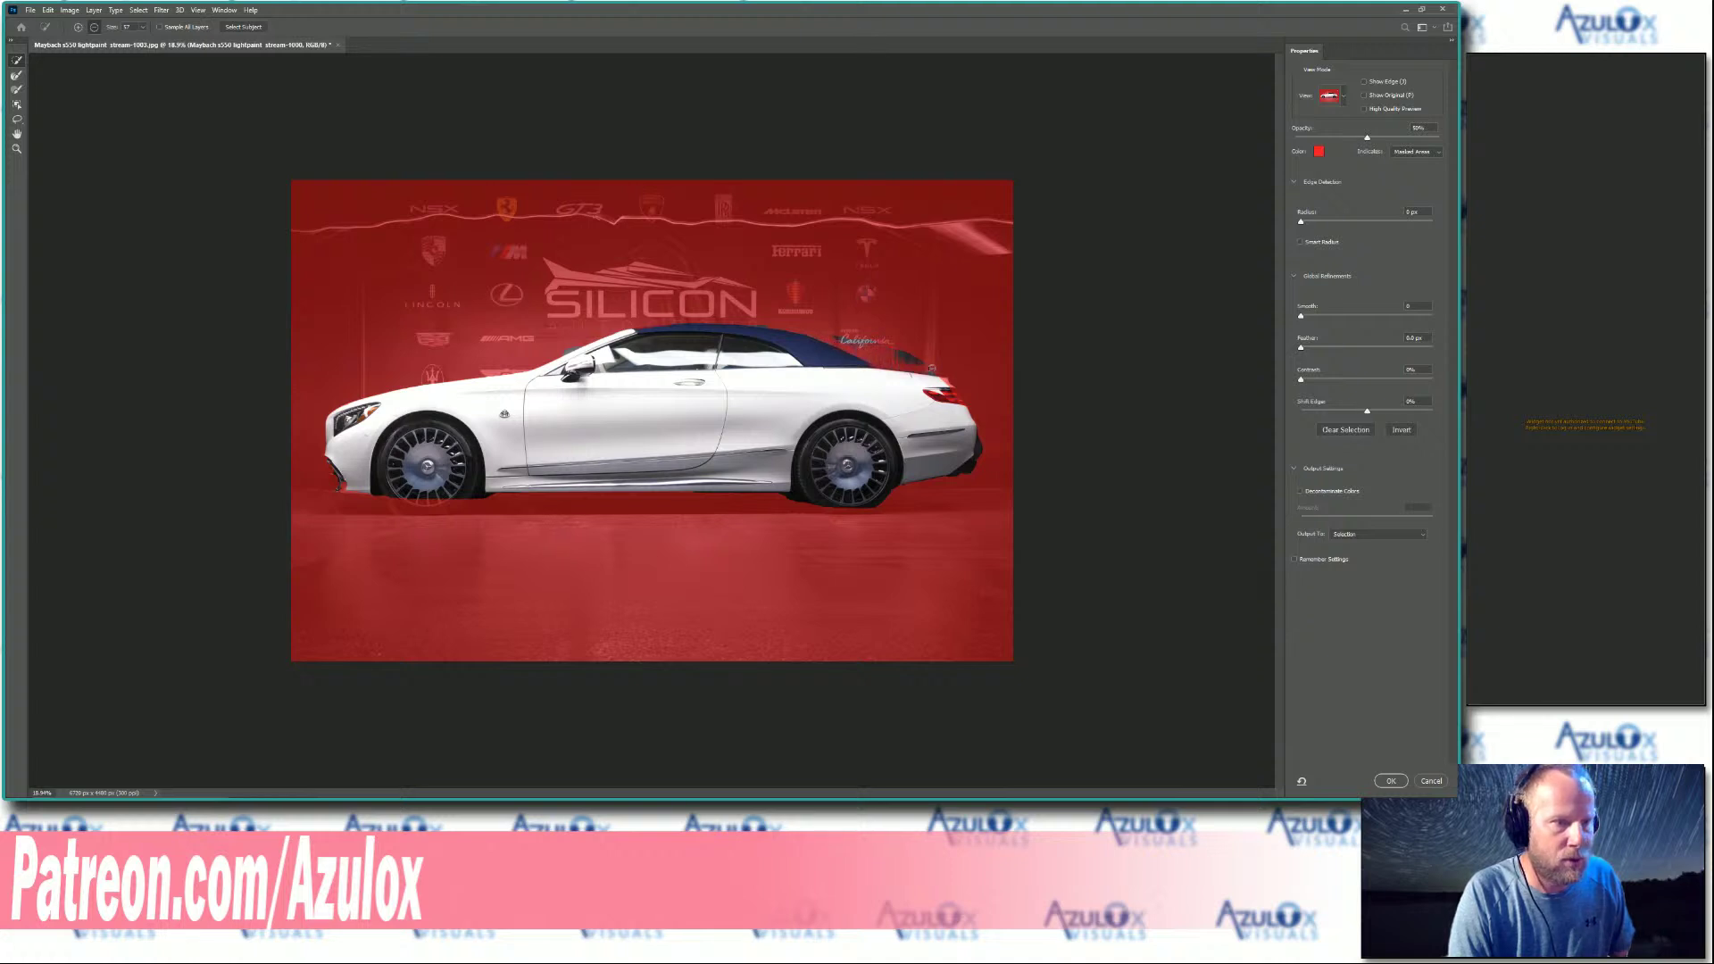
{"action": "left_click_drag", "start_coordinate": [895, 353], "coordinate": [841, 336]}
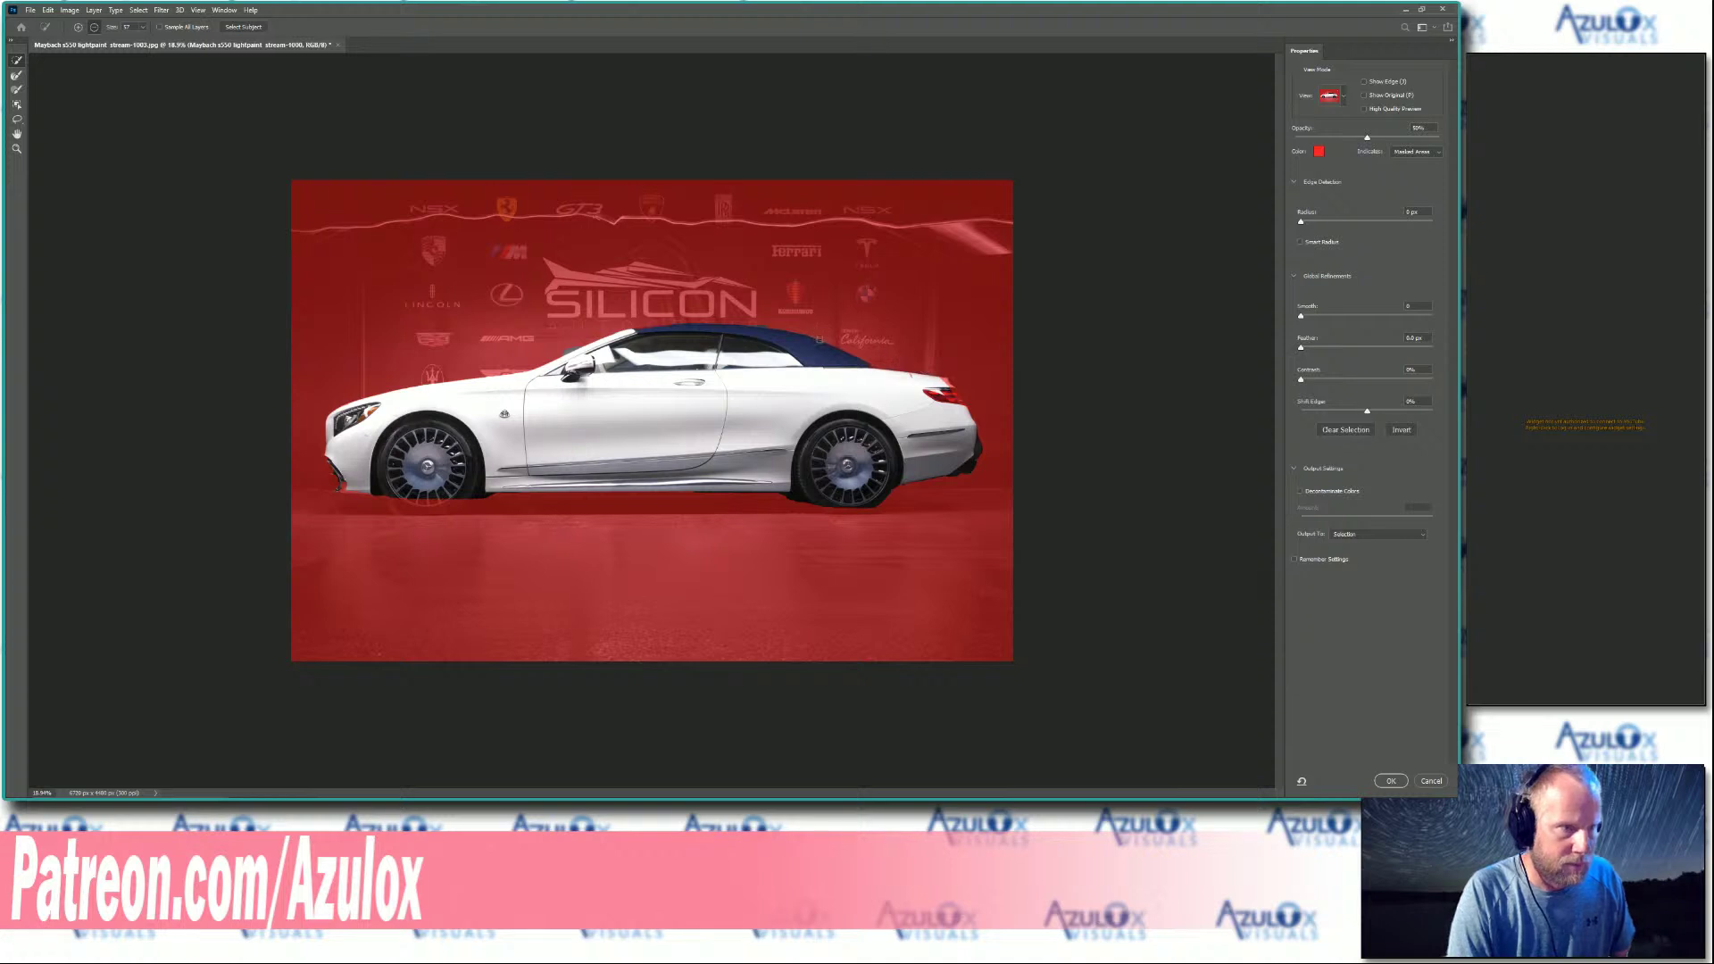
{"action": "mouse_move", "coordinate": [812, 336]}
{"action": "left_mouse_down"}
{"action": "mouse_move", "coordinate": [731, 327]}
{"action": "mouse_move", "coordinate": [854, 368]}
{"action": "left_mouse_up"}
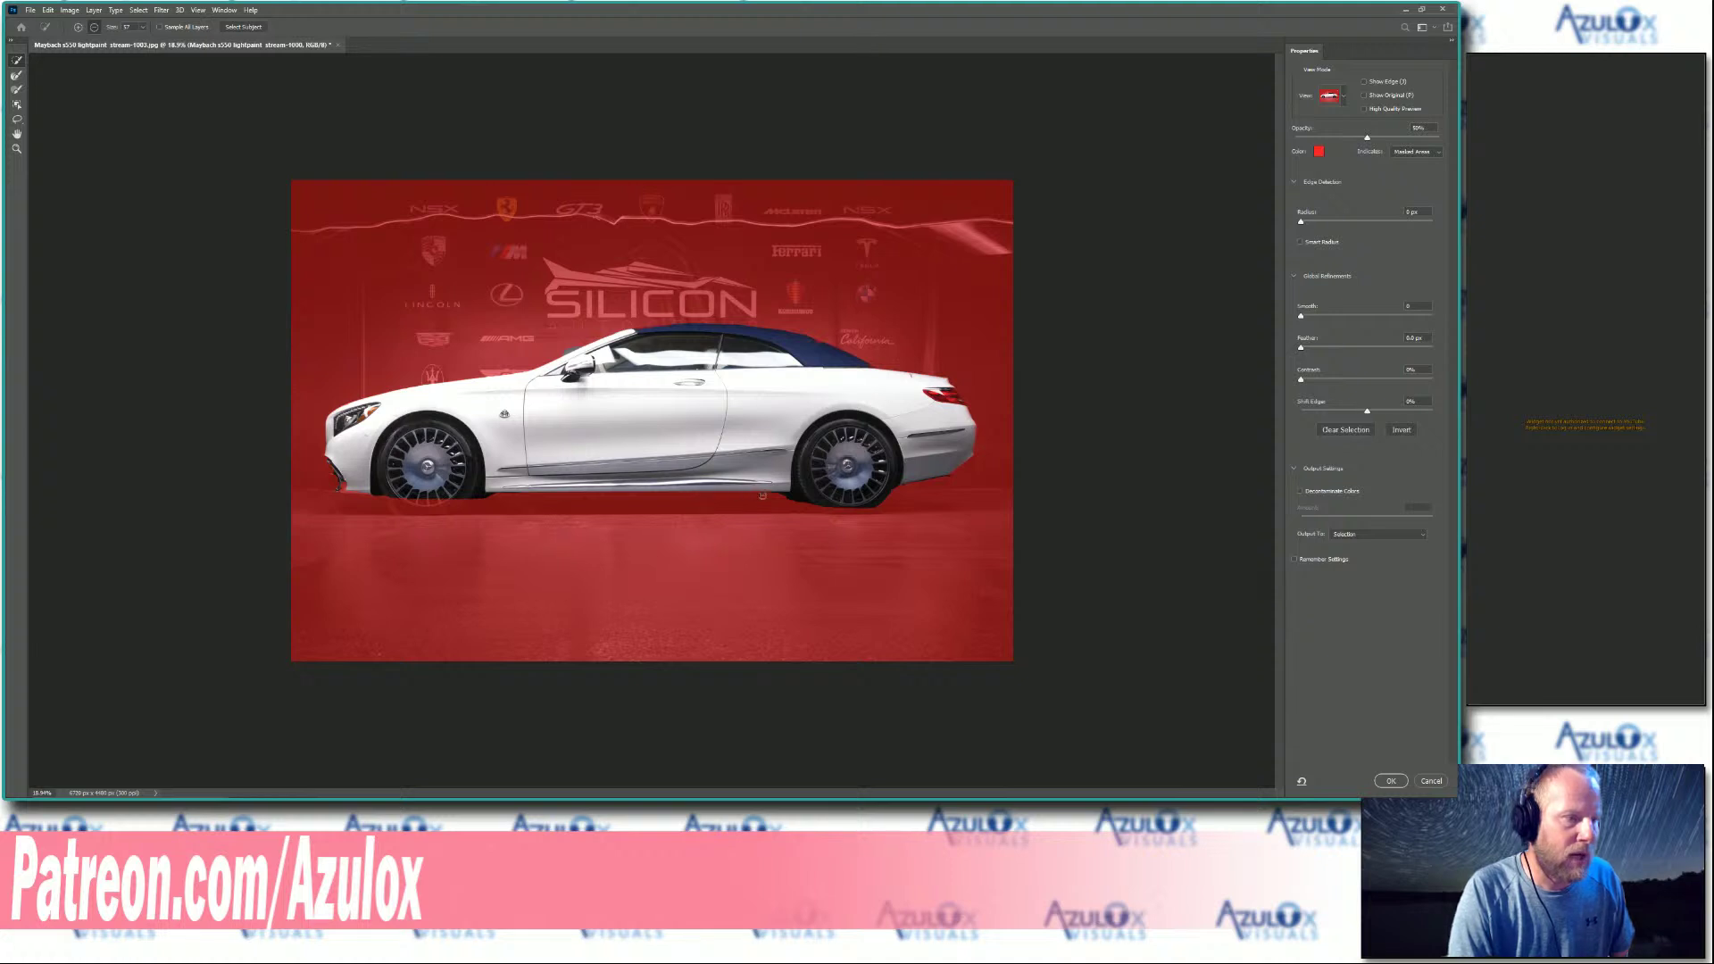
Brush the selection around the rear wheel, front bumper and front wheel so both tires are fully included.
{"action": "left_click", "coordinate": [781, 495], "text": "alt"}
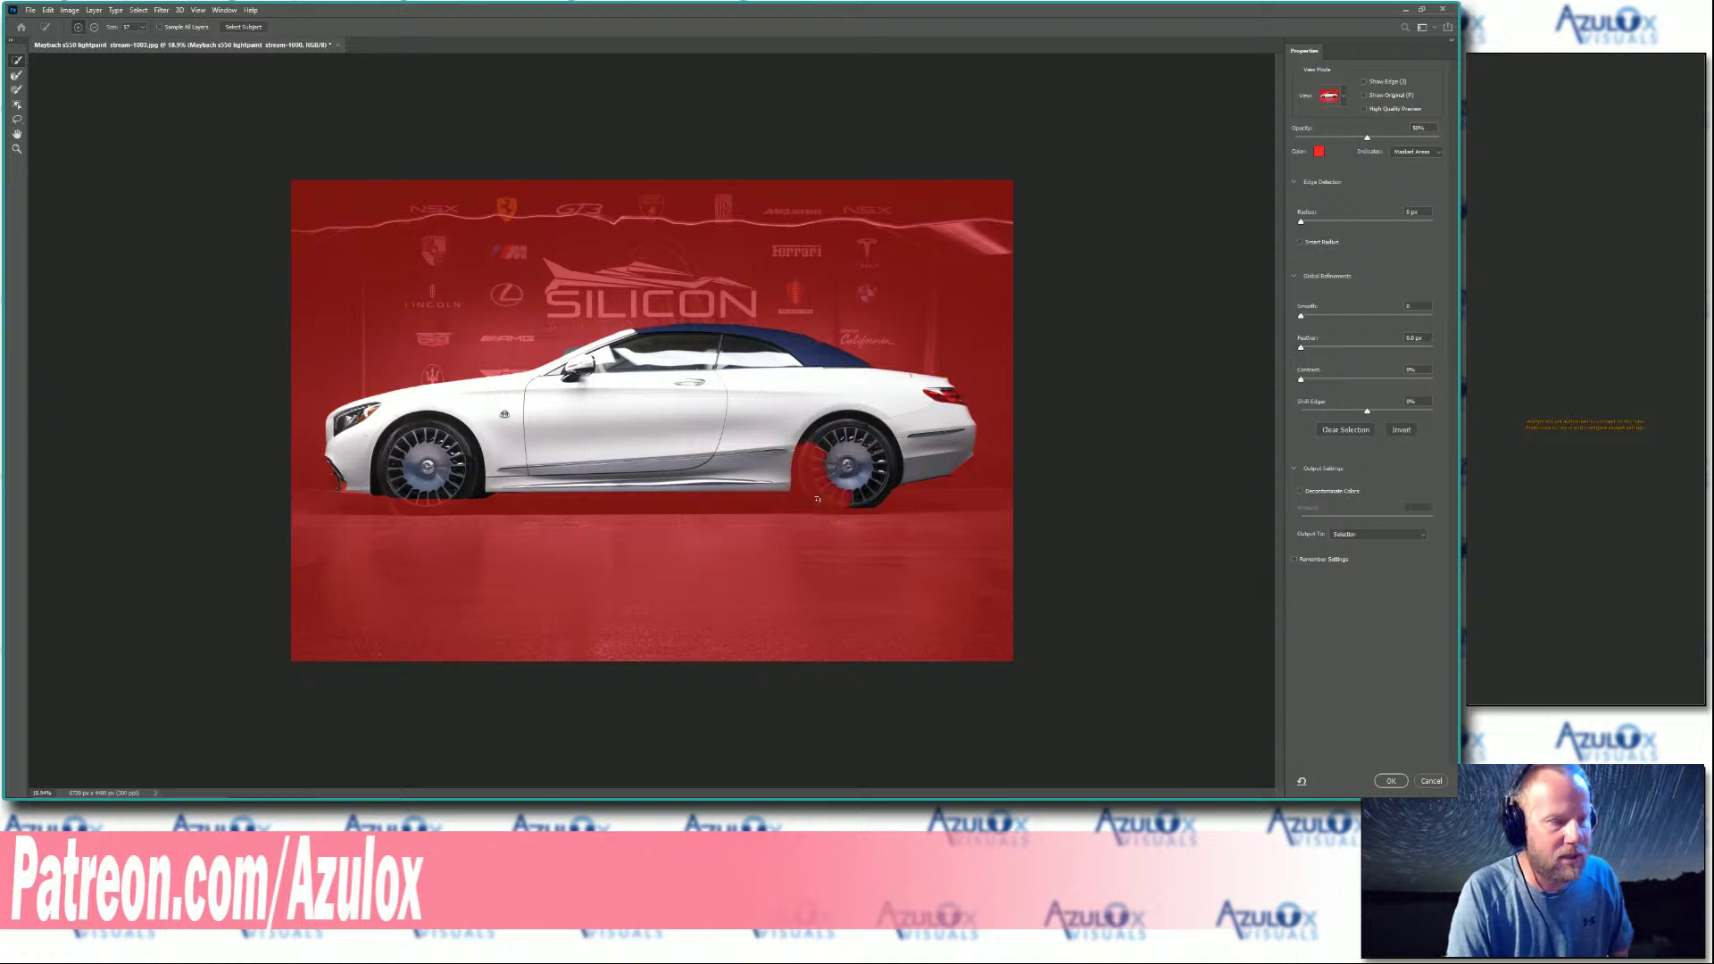
{"action": "mouse_move", "coordinate": [811, 444]}
{"action": "left_mouse_down"}
{"action": "mouse_move", "coordinate": [812, 495]}
{"action": "mouse_move", "coordinate": [855, 508]}
{"action": "left_mouse_up"}
{"action": "left_click", "coordinate": [799, 451]}
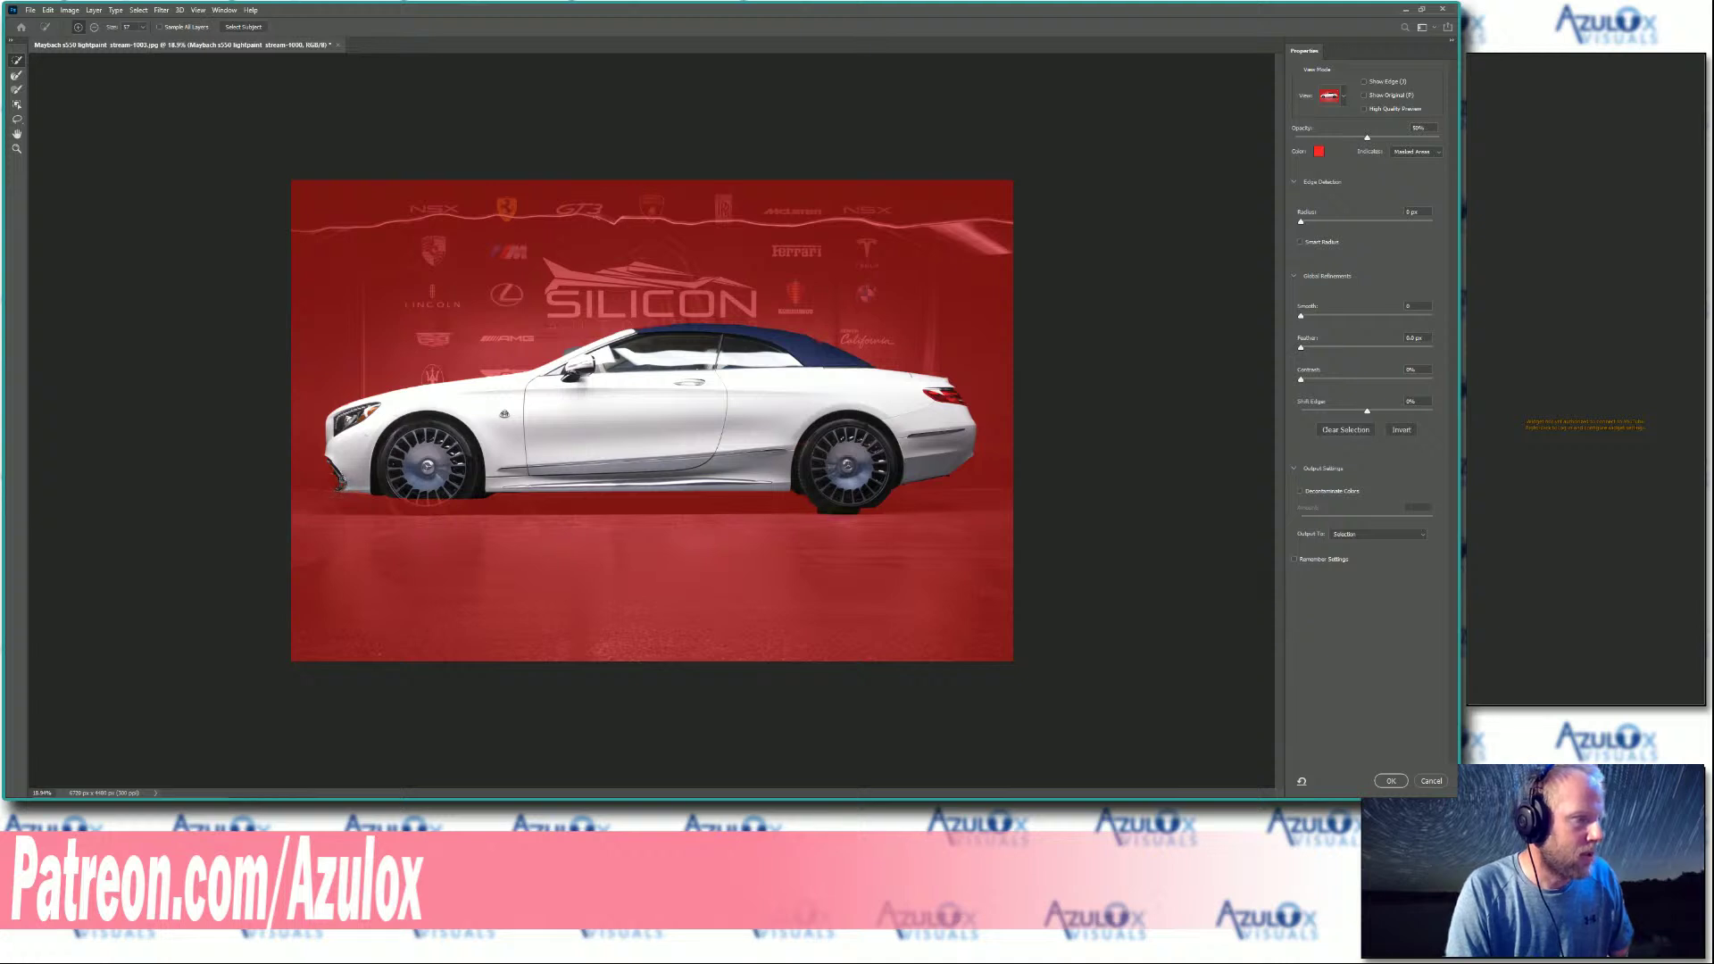
{"action": "mouse_move", "coordinate": [338, 472]}
{"action": "left_mouse_down"}
{"action": "mouse_move", "coordinate": [330, 440]}
{"action": "mouse_move", "coordinate": [311, 489]}
{"action": "left_mouse_up"}
{"action": "key", "text": "alt"}
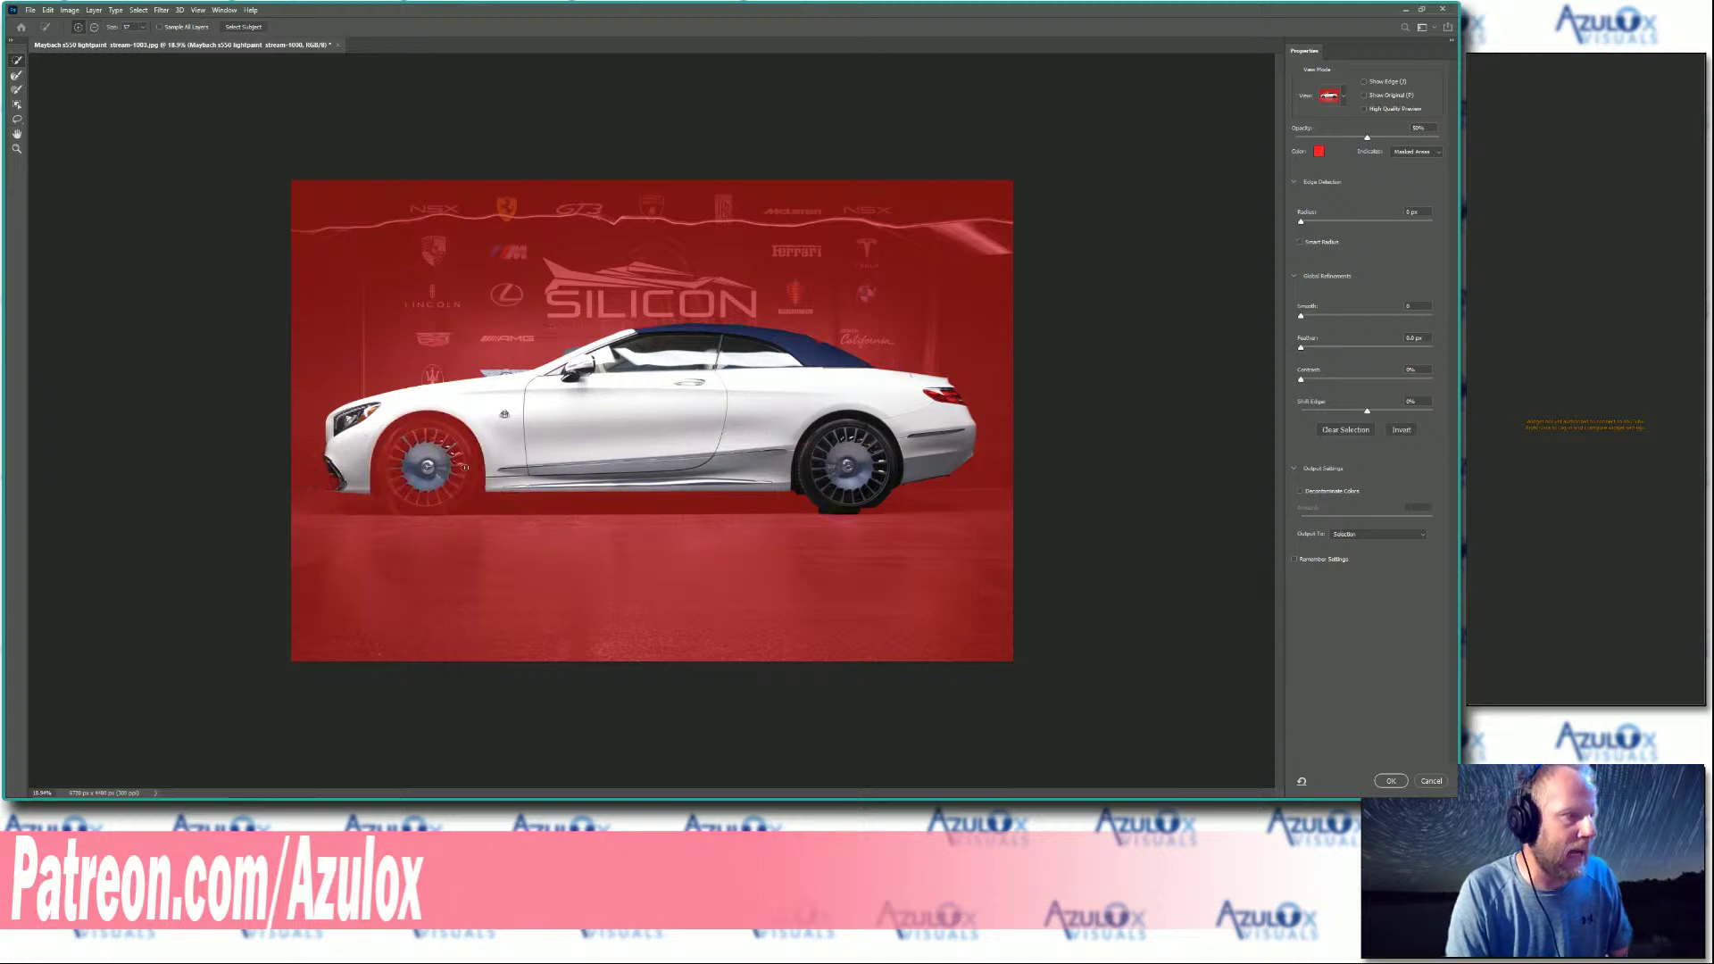
{"action": "mouse_move", "coordinate": [464, 467]}
{"action": "left_mouse_down"}
{"action": "mouse_move", "coordinate": [441, 502]}
{"action": "mouse_move", "coordinate": [403, 499]}
{"action": "mouse_move", "coordinate": [385, 474]}
{"action": "mouse_move", "coordinate": [381, 452]}
{"action": "mouse_move", "coordinate": [456, 435]}
{"action": "left_mouse_up"}
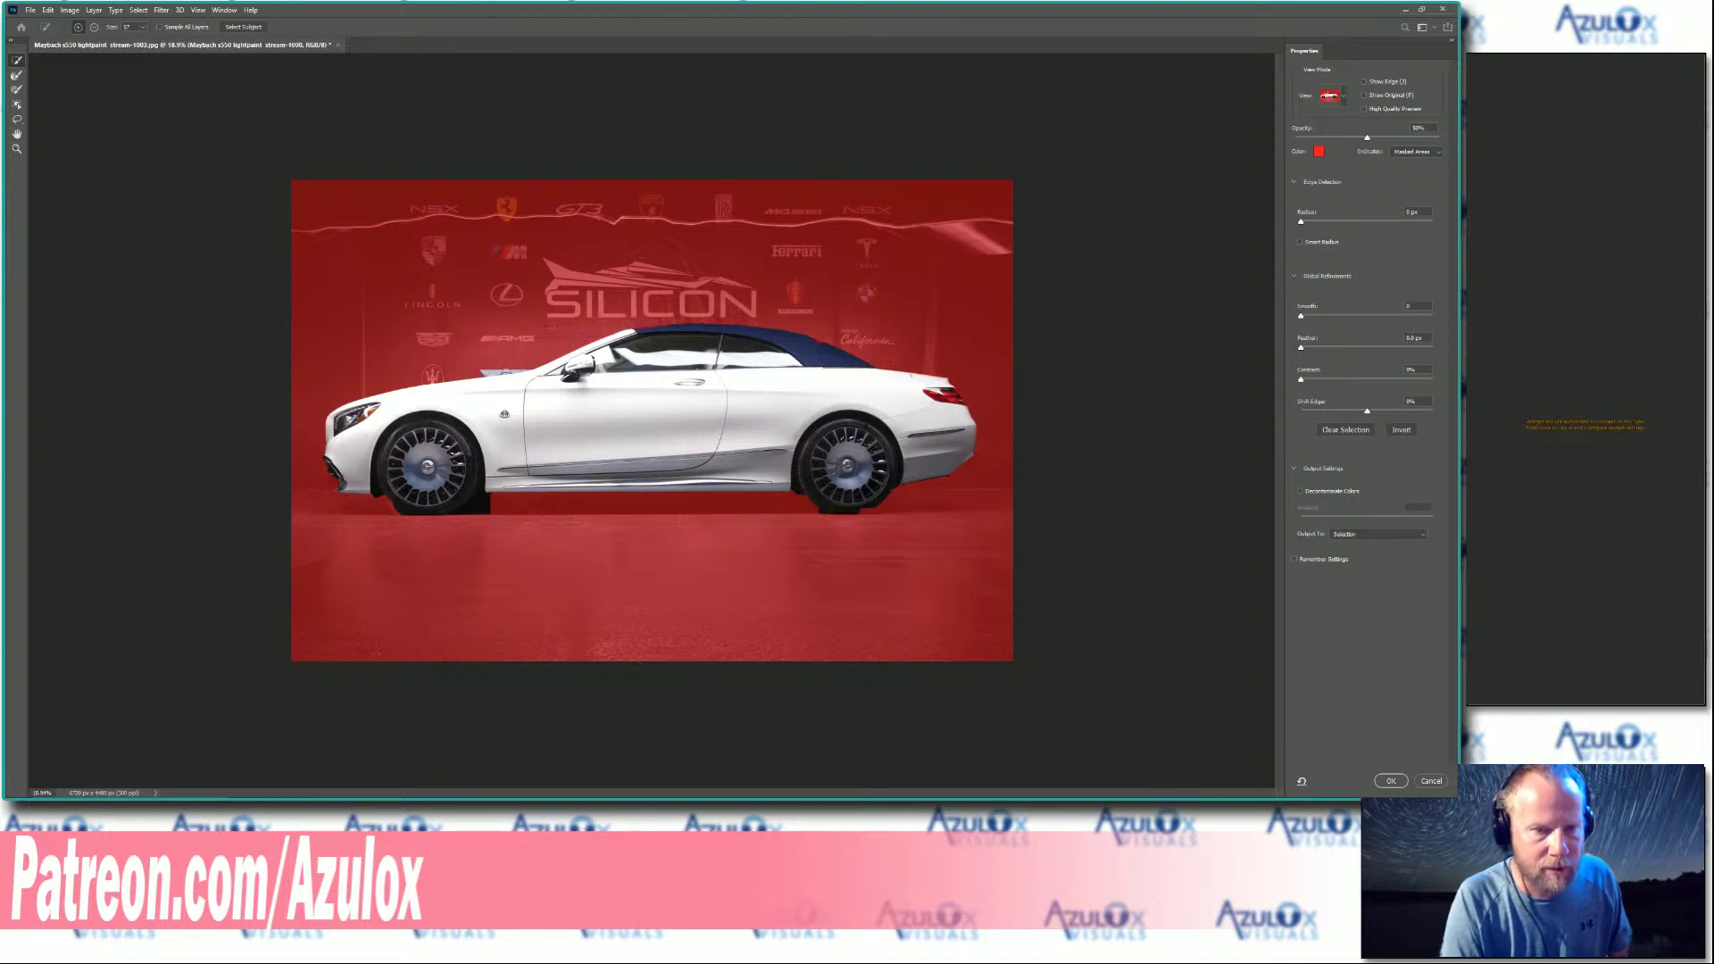
Output the refined car selection to a Layer Mask on white-car layer 1000.
{"action": "left_click", "coordinate": [1385, 537]}
{"action": "left_click", "coordinate": [1385, 552]}
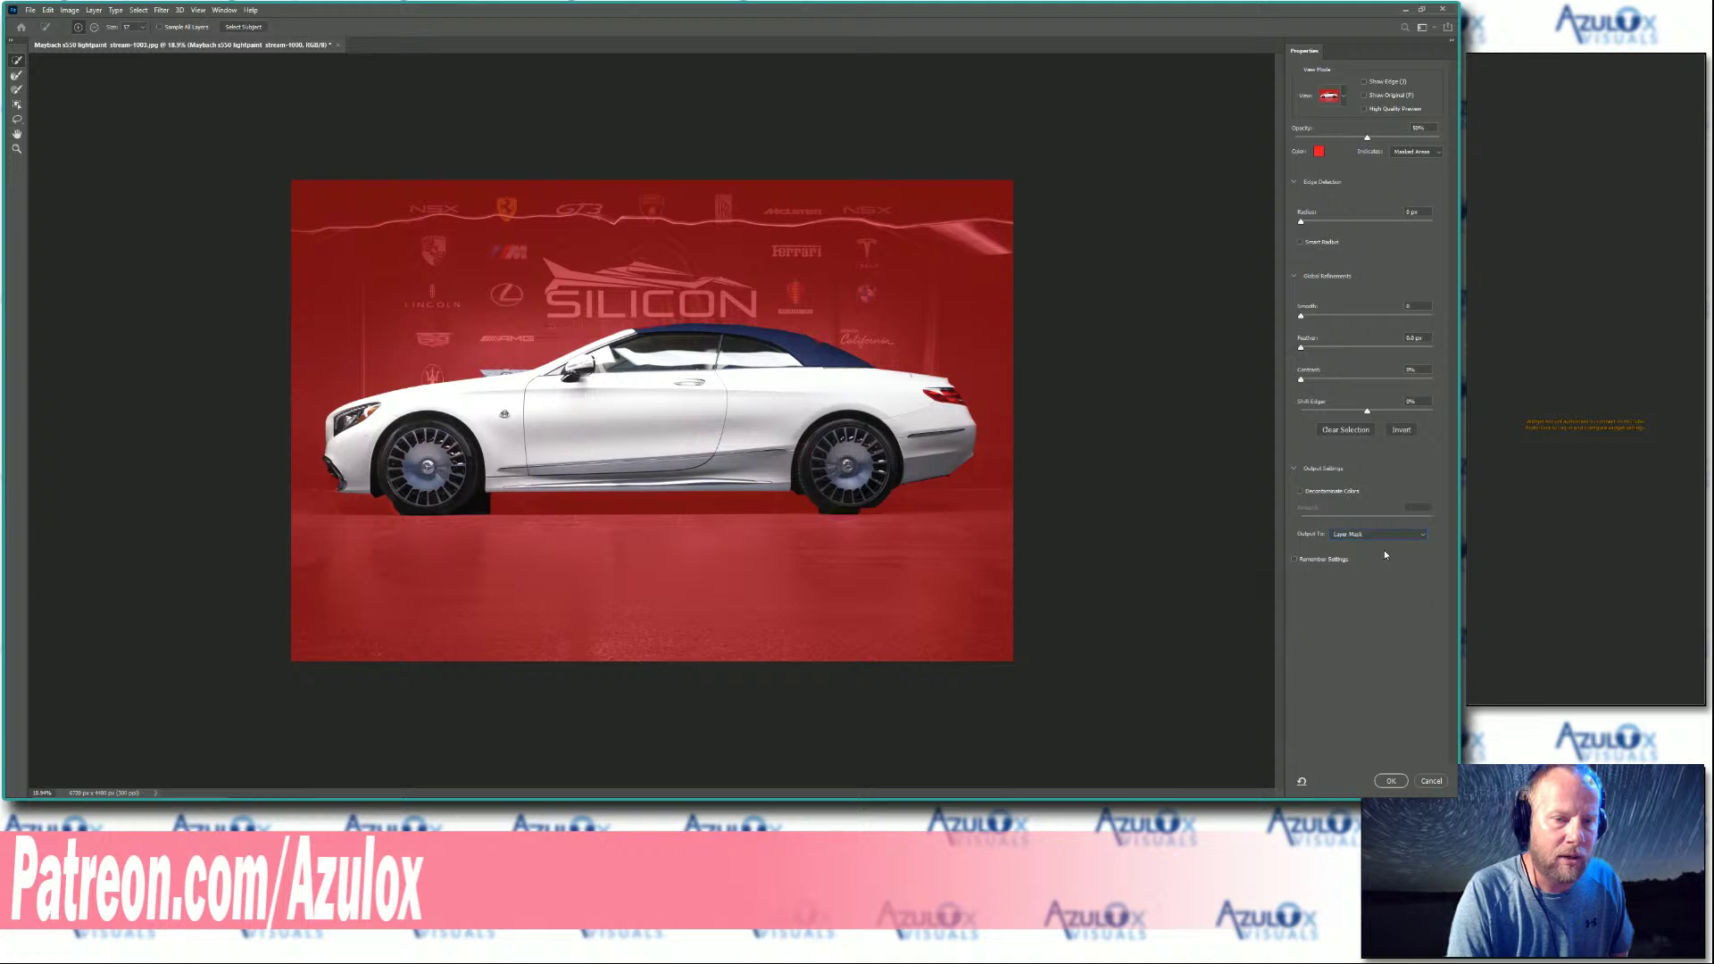
{"action": "left_click", "coordinate": [1388, 781]}
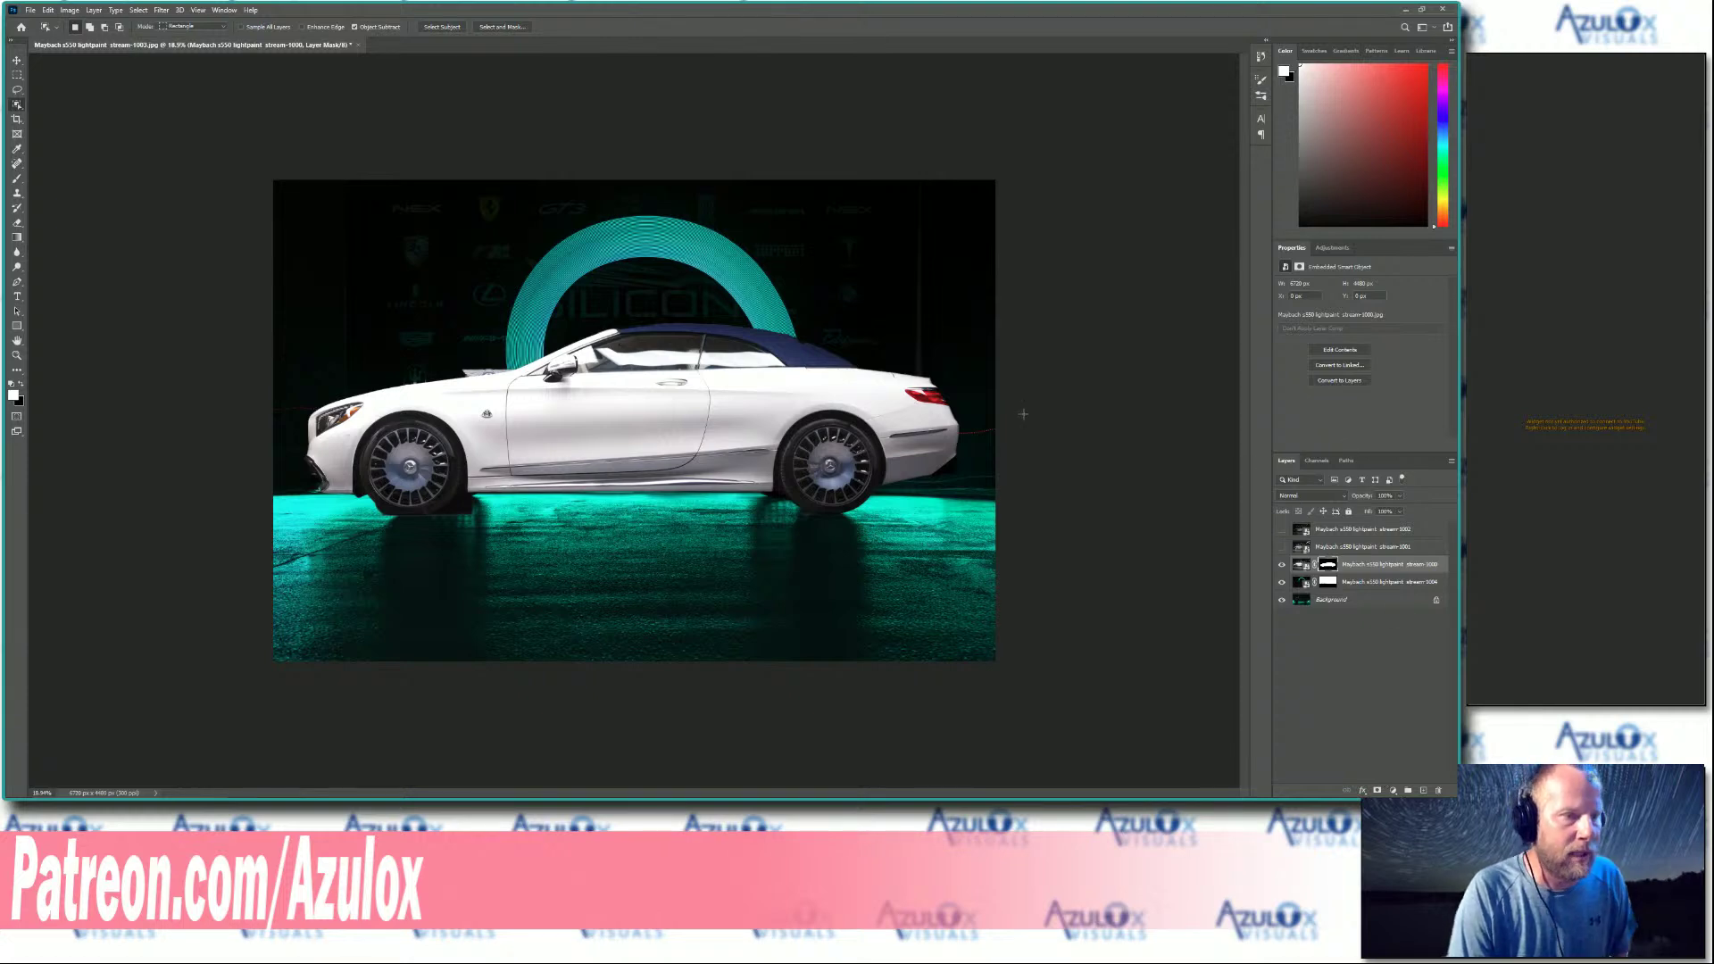
Paint black on the car layer's mask with the Brush to remove the bright winged logo above the hood.
{"action": "scroll", "coordinate": [792, 268], "scroll_direction": "up", "scroll_amount": 5}
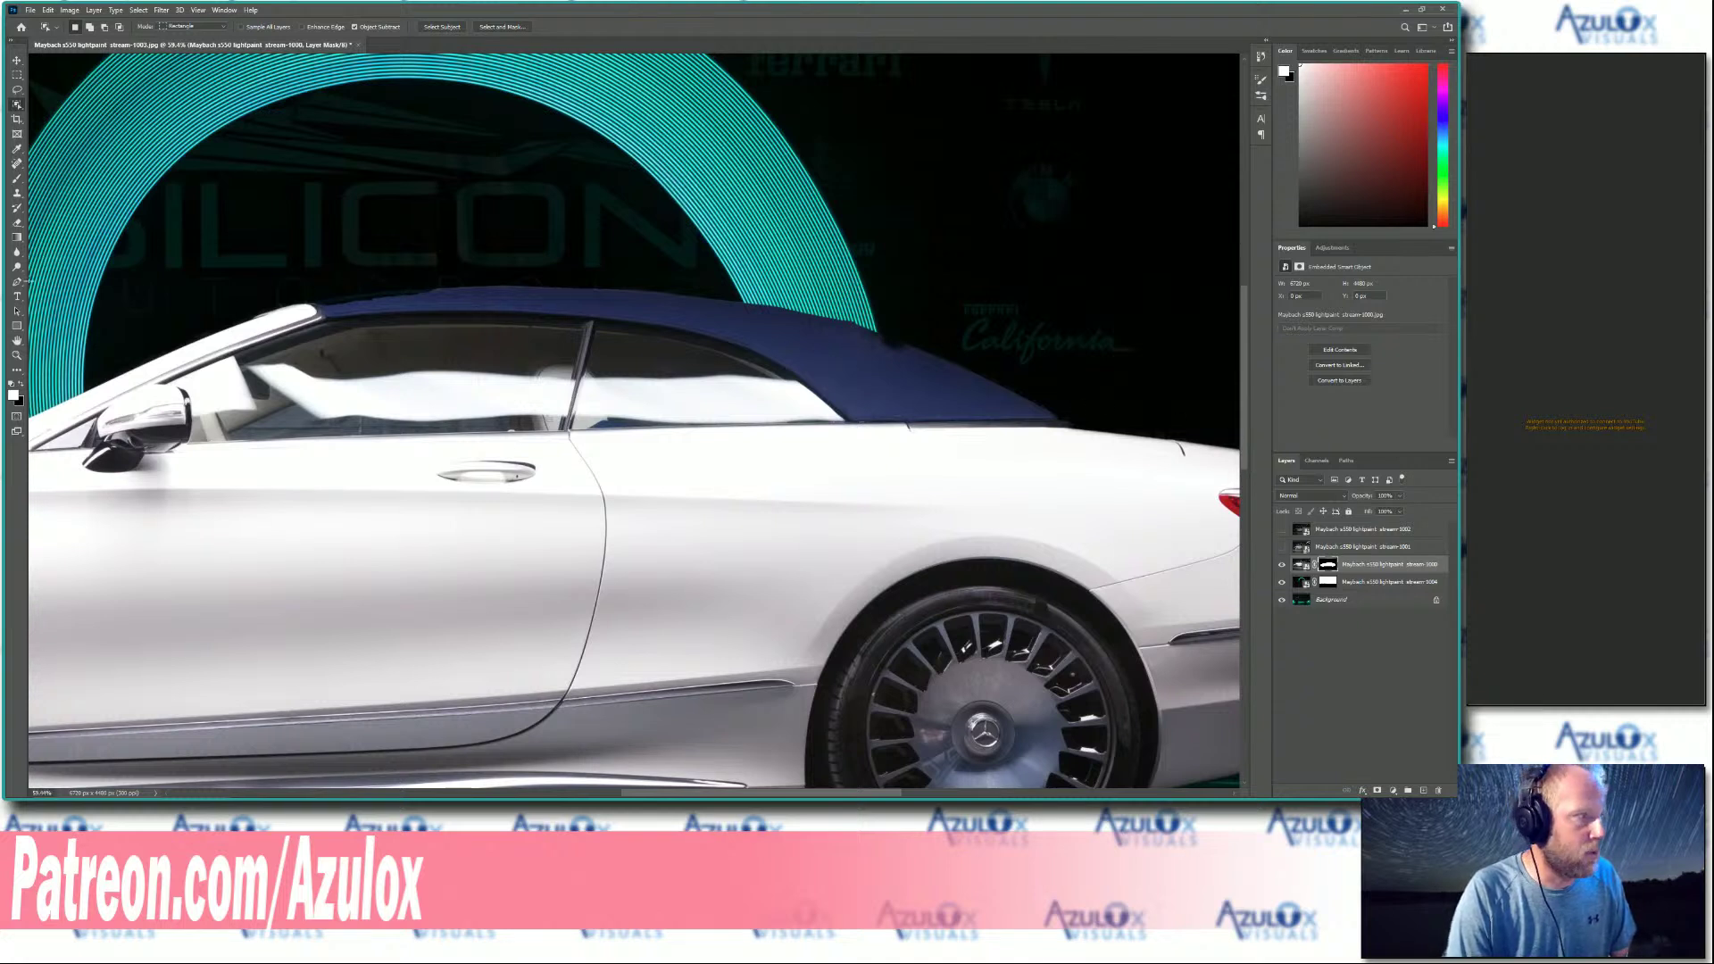
{"action": "left_click", "coordinate": [16, 177]}
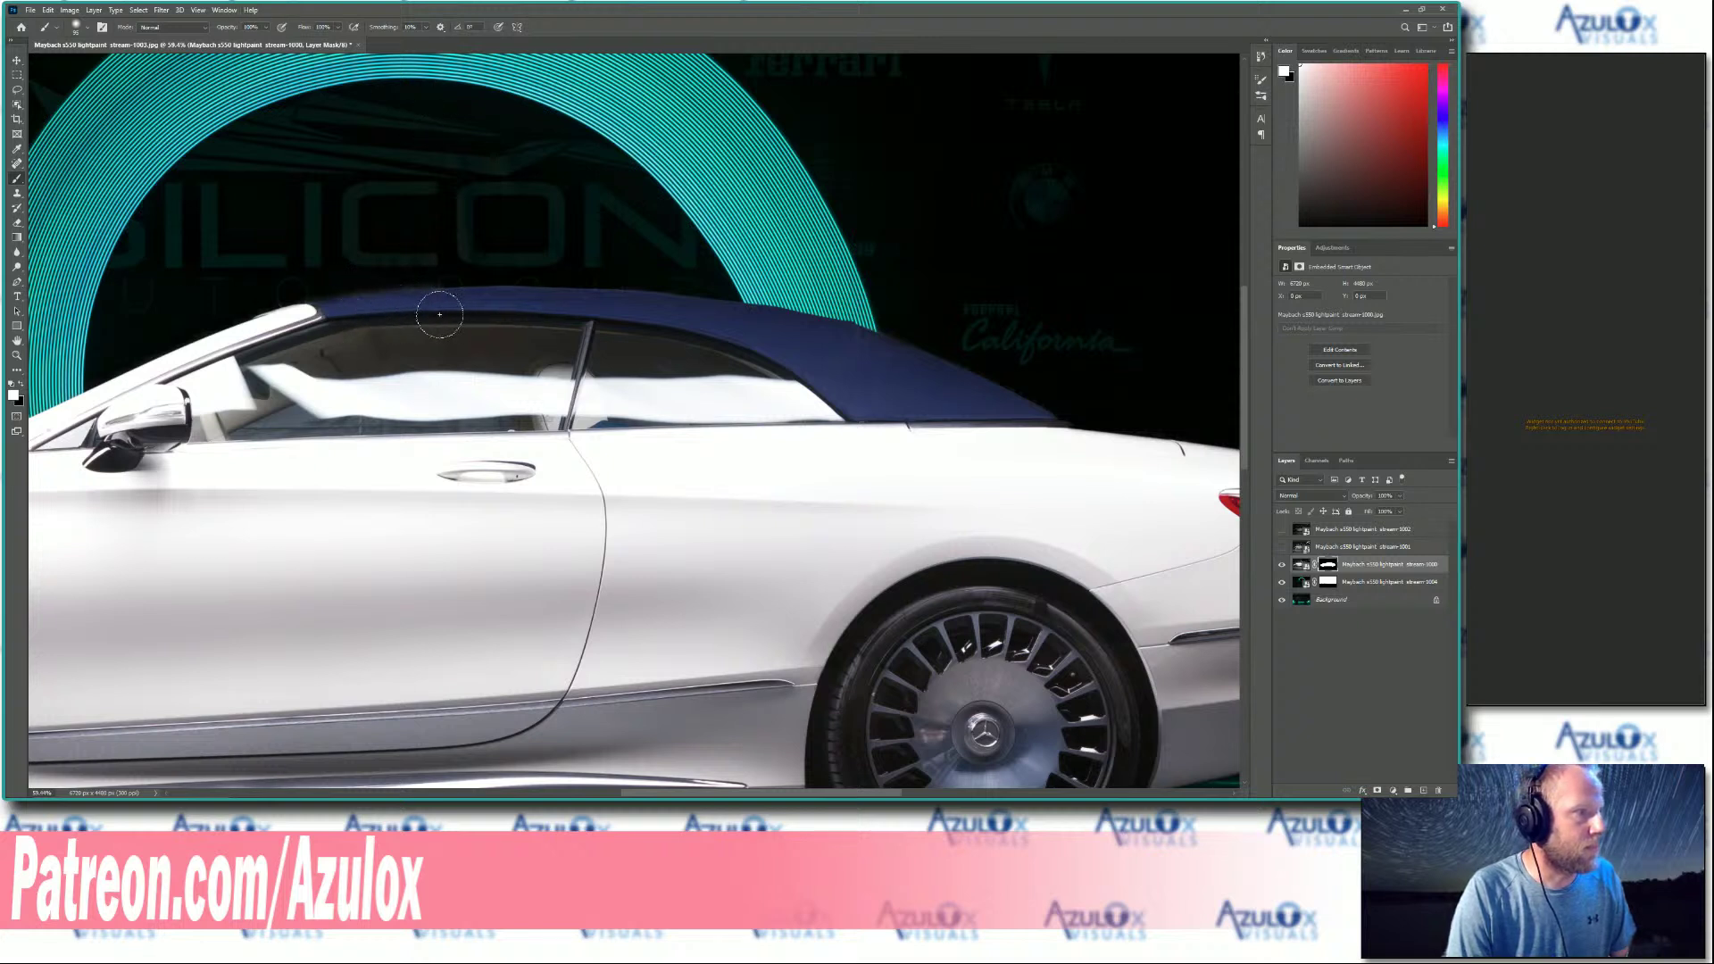
{"action": "scroll", "coordinate": [277, 257], "scroll_direction": "up", "scroll_amount": 3}
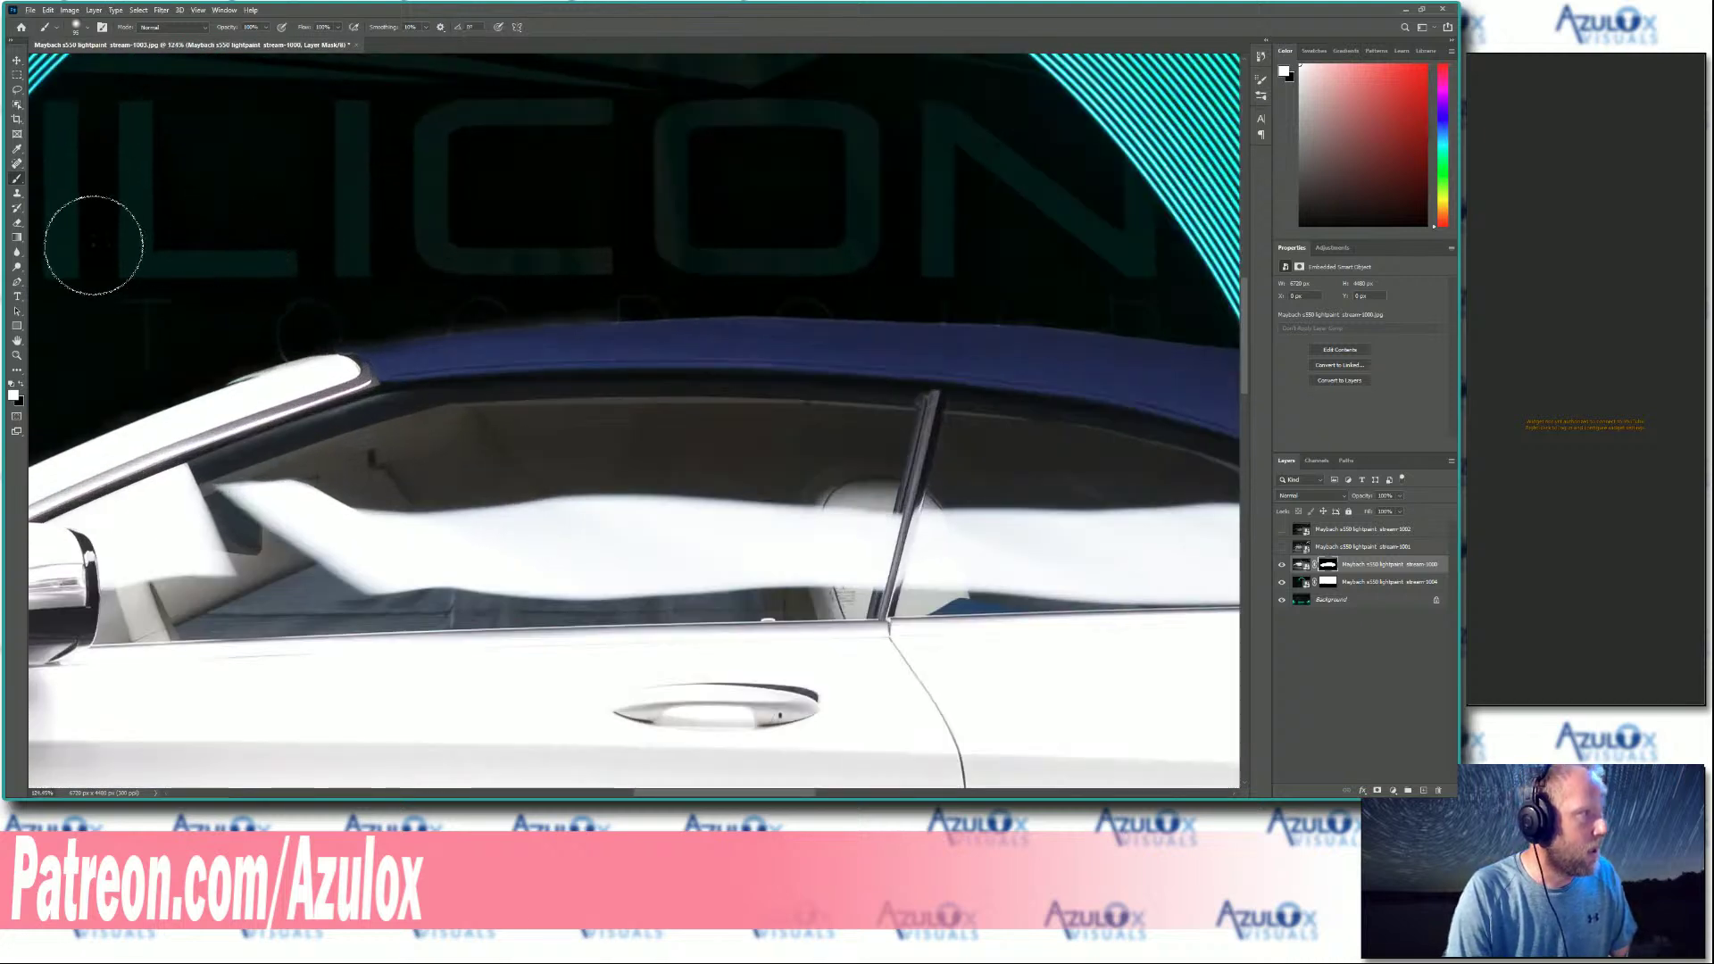
{"action": "key", "text": "x"}
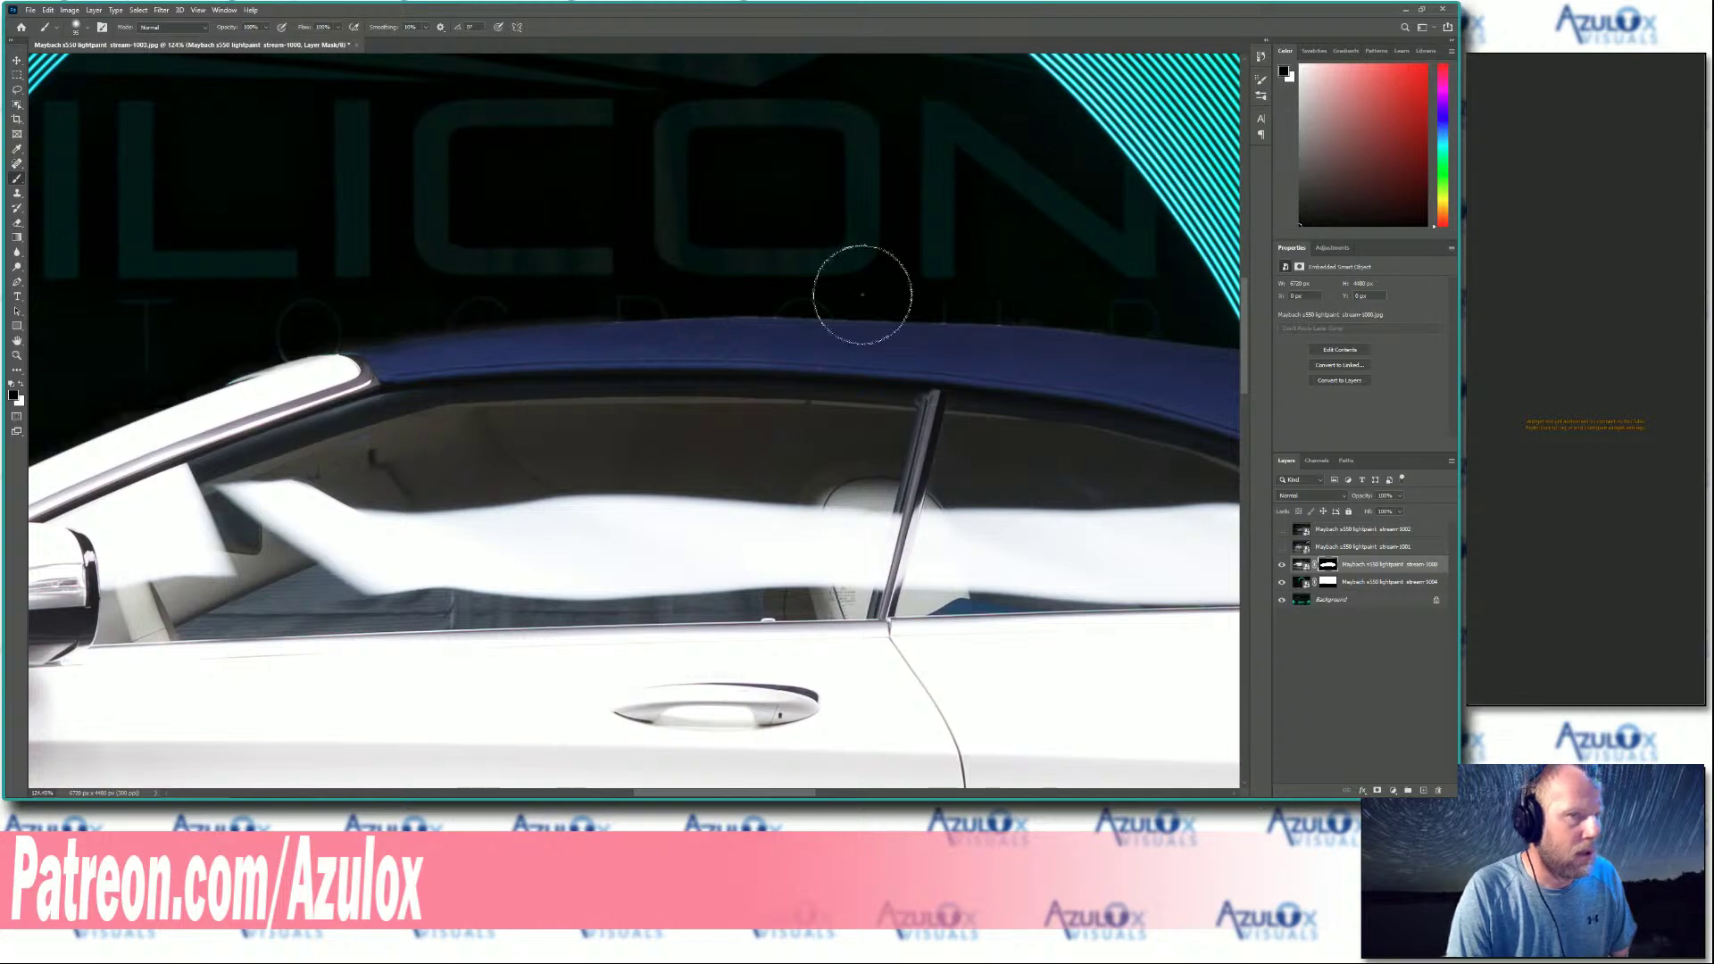
{"action": "scroll", "coordinate": [993, 315], "scroll_direction": "down", "scroll_amount": 6}
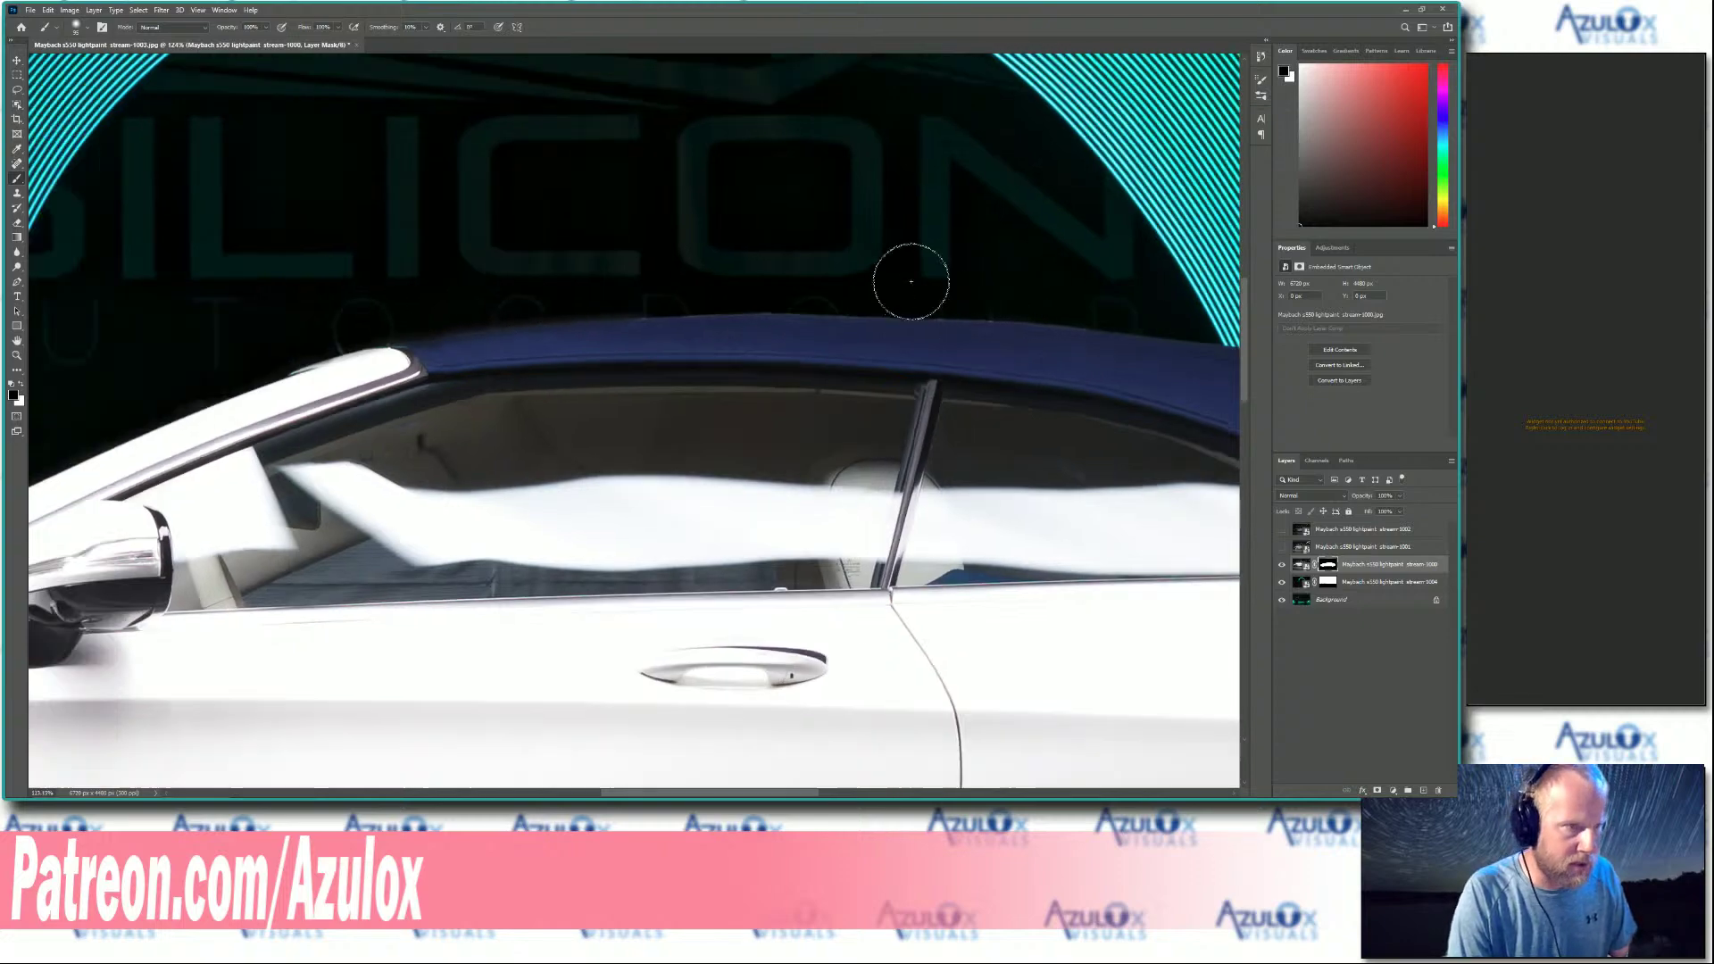
{"action": "scroll", "coordinate": [304, 370], "scroll_direction": "up", "scroll_amount": 6}
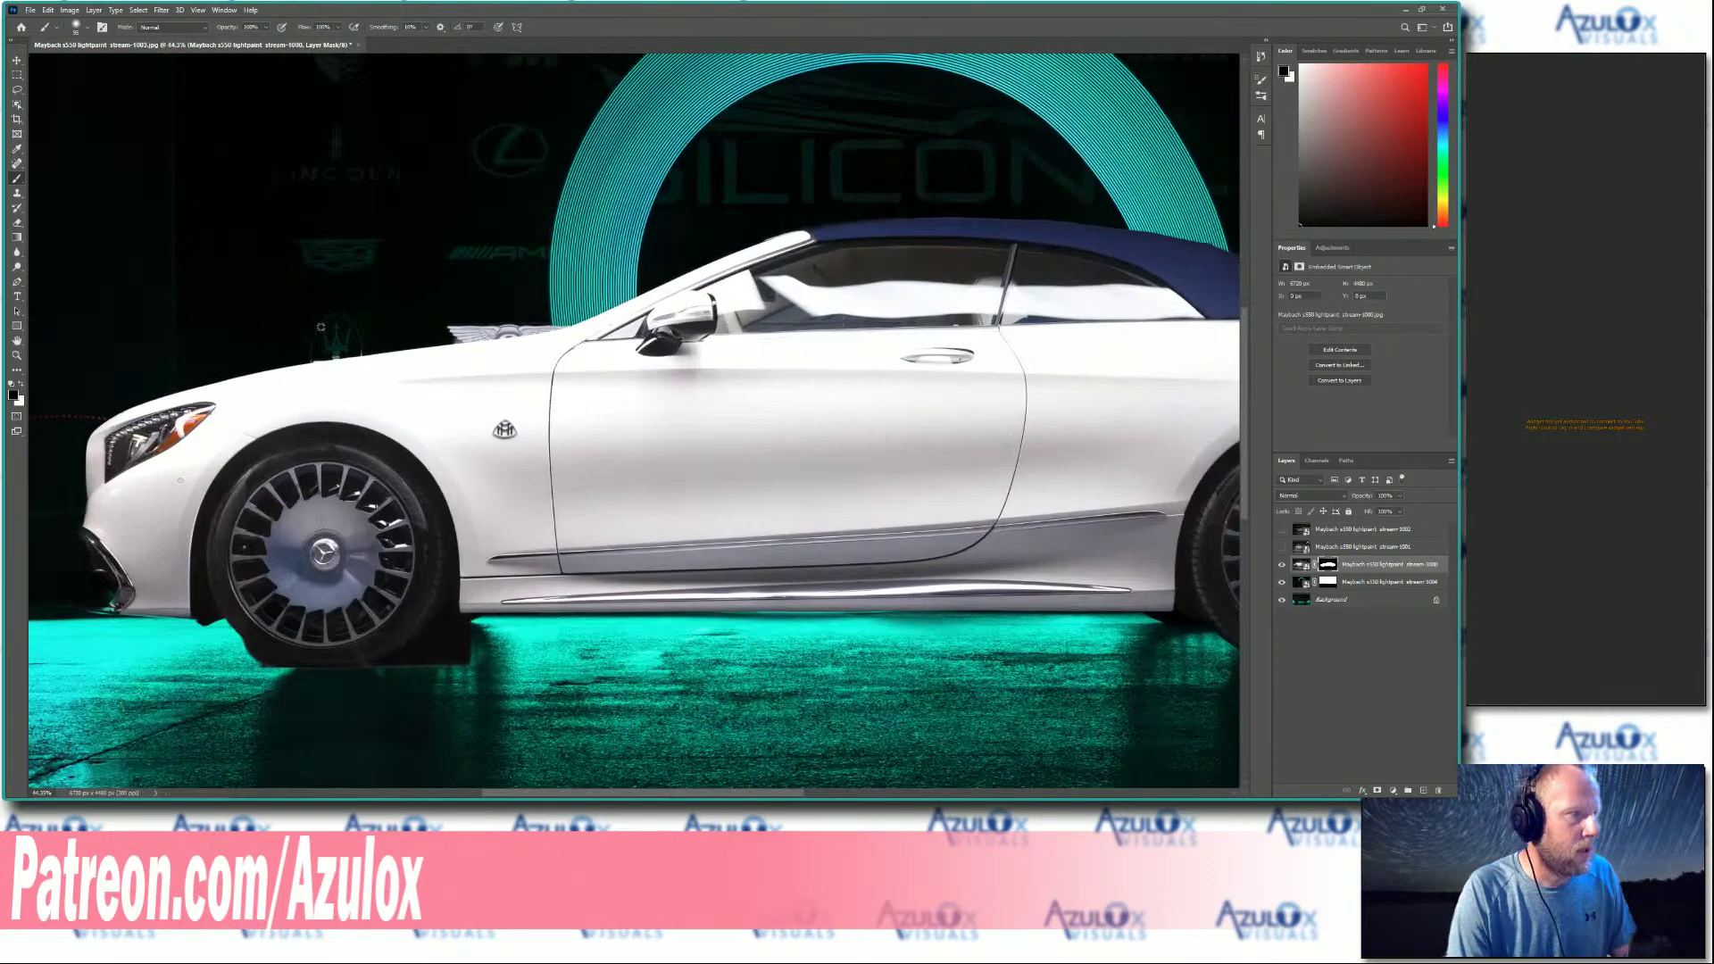
{"action": "scroll", "coordinate": [485, 307], "scroll_direction": "up", "scroll_amount": 2}
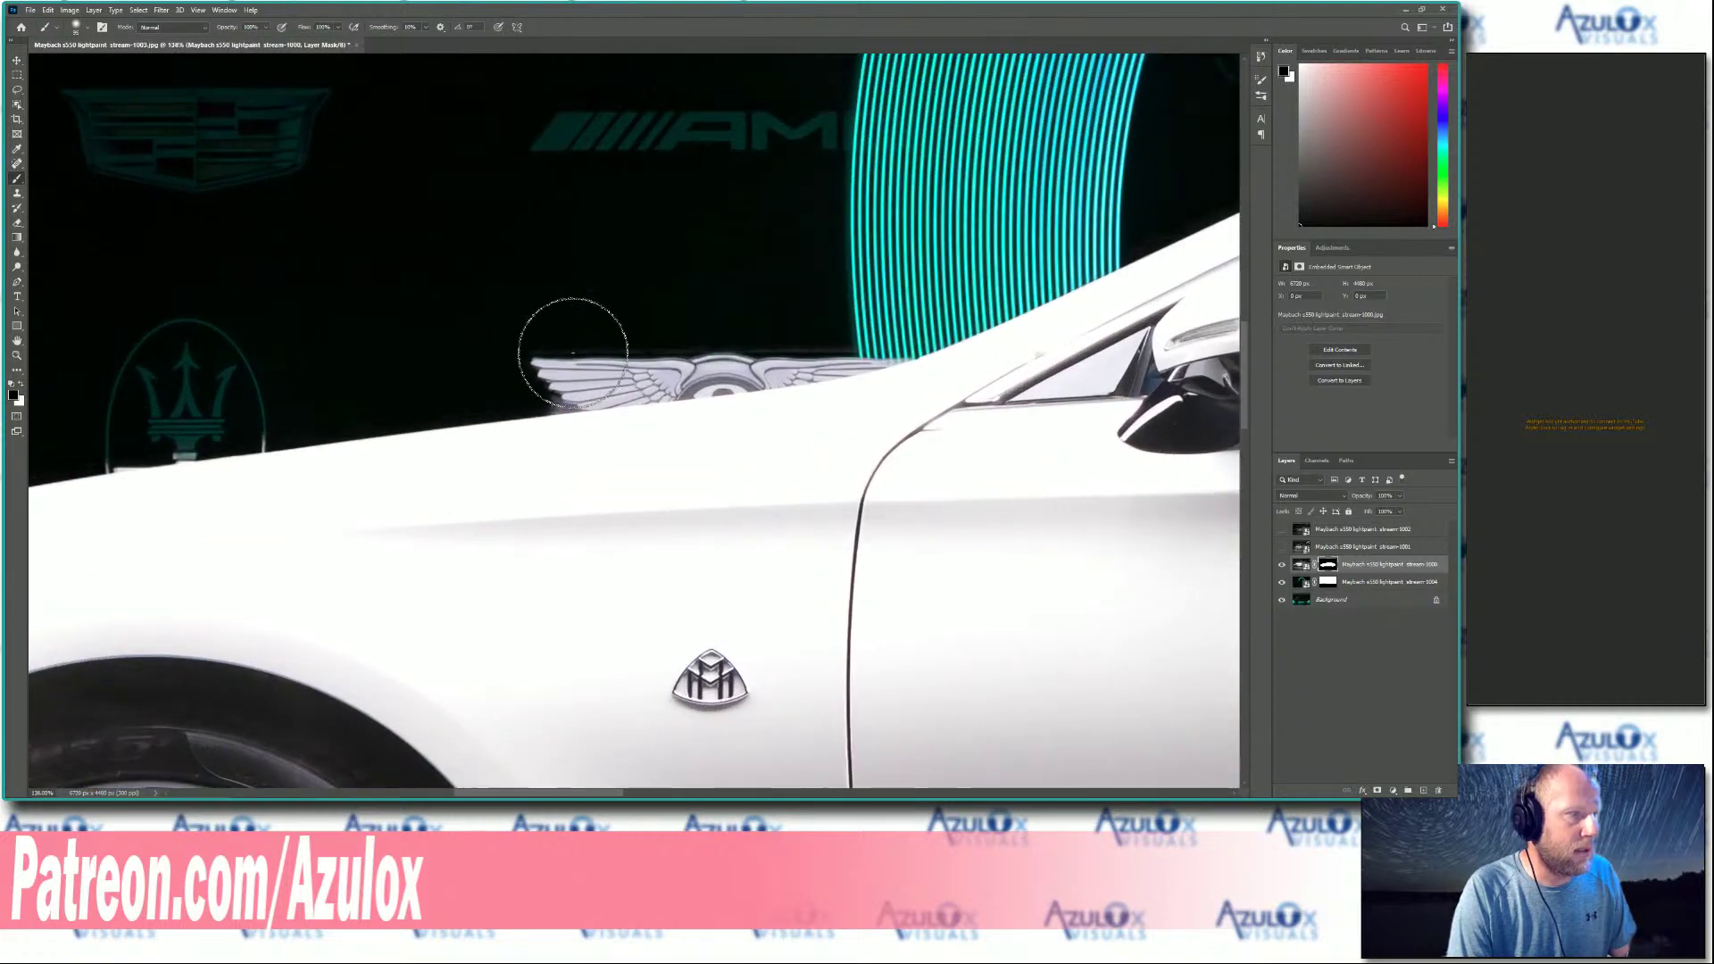
{"action": "mouse_move", "coordinate": [568, 356]}
{"action": "left_mouse_down"}
{"action": "mouse_move", "coordinate": [540, 361]}
{"action": "mouse_move", "coordinate": [879, 319]}
{"action": "mouse_move", "coordinate": [792, 340]}
{"action": "mouse_move", "coordinate": [885, 321]}
{"action": "mouse_move", "coordinate": [881, 334]}
{"action": "left_mouse_up"}
{"action": "mouse_move", "coordinate": [751, 359]}
{"action": "left_mouse_down"}
{"action": "mouse_move", "coordinate": [525, 389]}
{"action": "mouse_move", "coordinate": [646, 363]}
{"action": "mouse_move", "coordinate": [518, 369]}
{"action": "mouse_move", "coordinate": [594, 353]}
{"action": "mouse_move", "coordinate": [690, 367]}
{"action": "mouse_move", "coordinate": [618, 446]}
{"action": "mouse_move", "coordinate": [525, 482]}
{"action": "left_mouse_up"}
Paint white on the mask along the hood edge below the winged logo, erasing the stray test dab above it.
{"action": "key", "text": "x"}
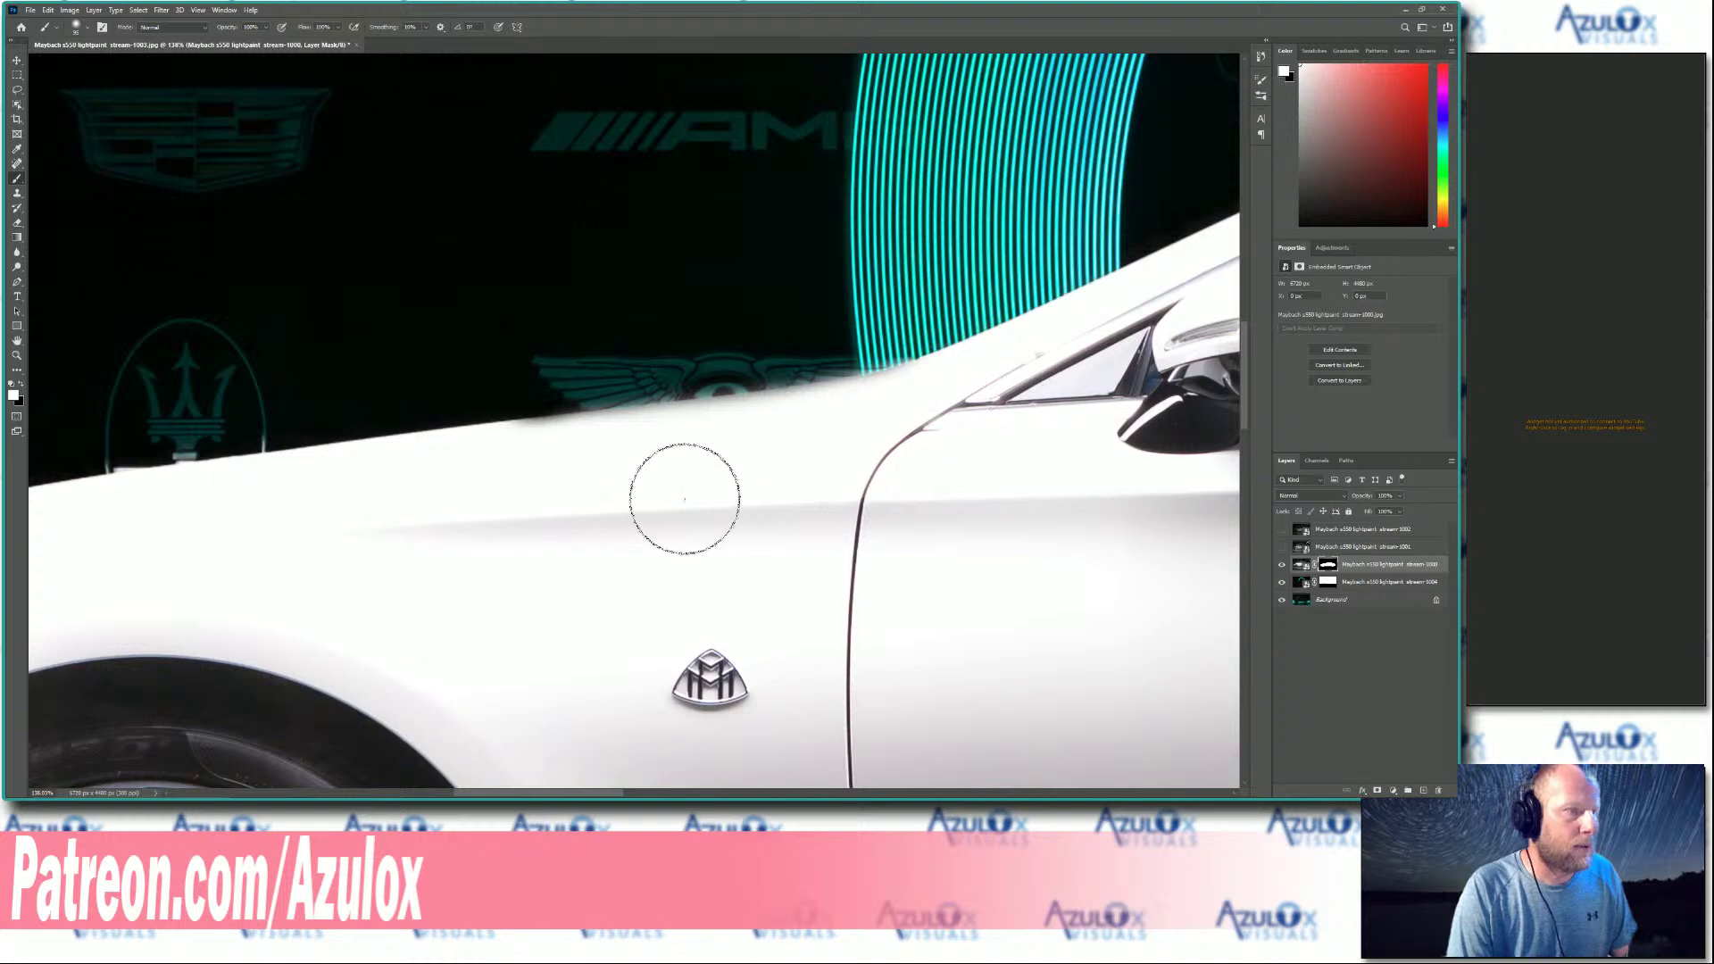
{"action": "mouse_move", "coordinate": [537, 471]}
{"action": "left_mouse_down"}
{"action": "mouse_move", "coordinate": [547, 447]}
{"action": "mouse_move", "coordinate": [641, 446]}
{"action": "left_mouse_up"}
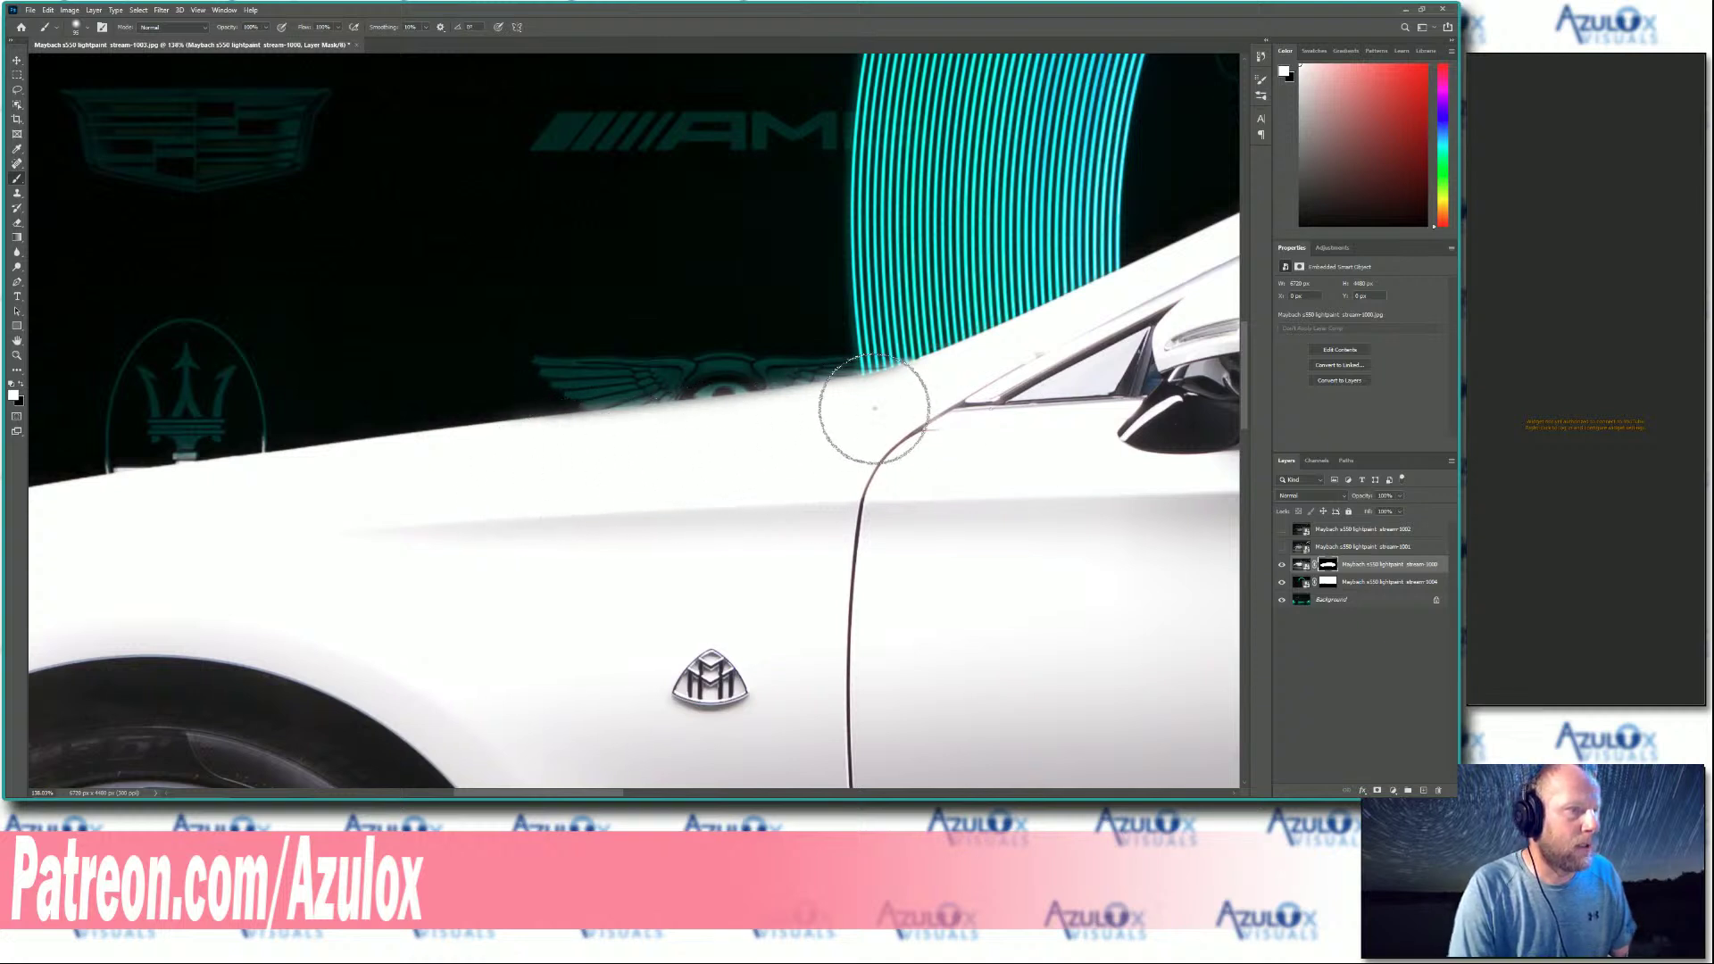
{"action": "right_click", "coordinate": [705, 375]}
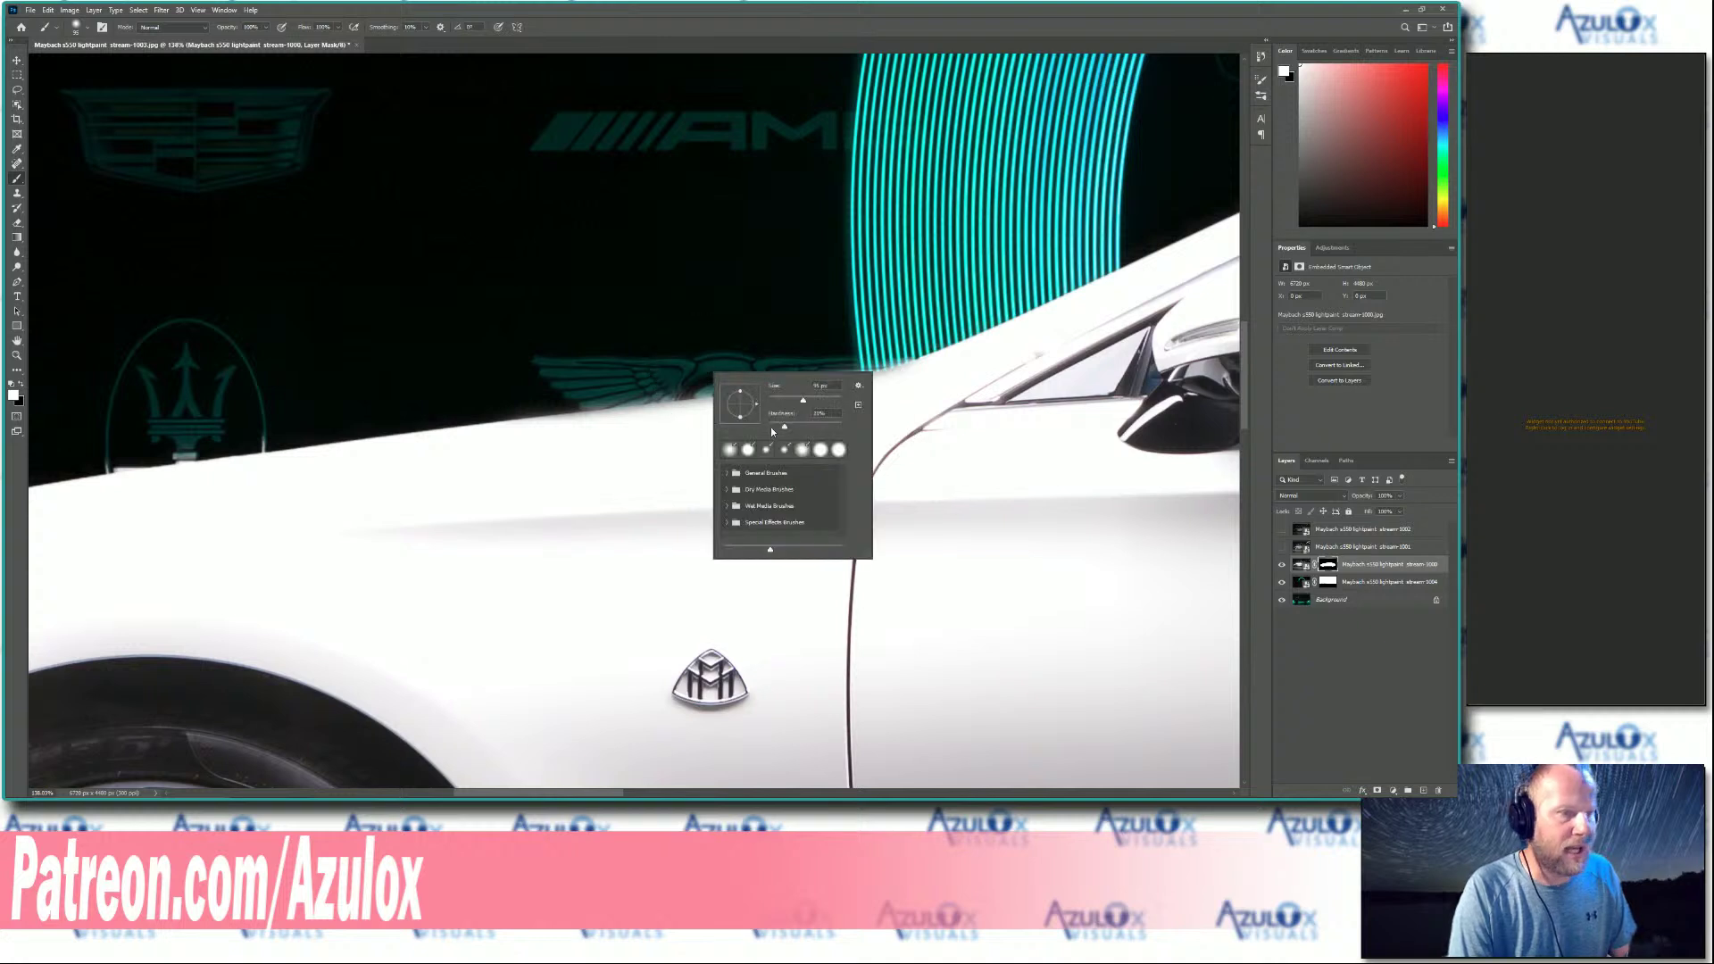
{"action": "left_click", "coordinate": [676, 322]}
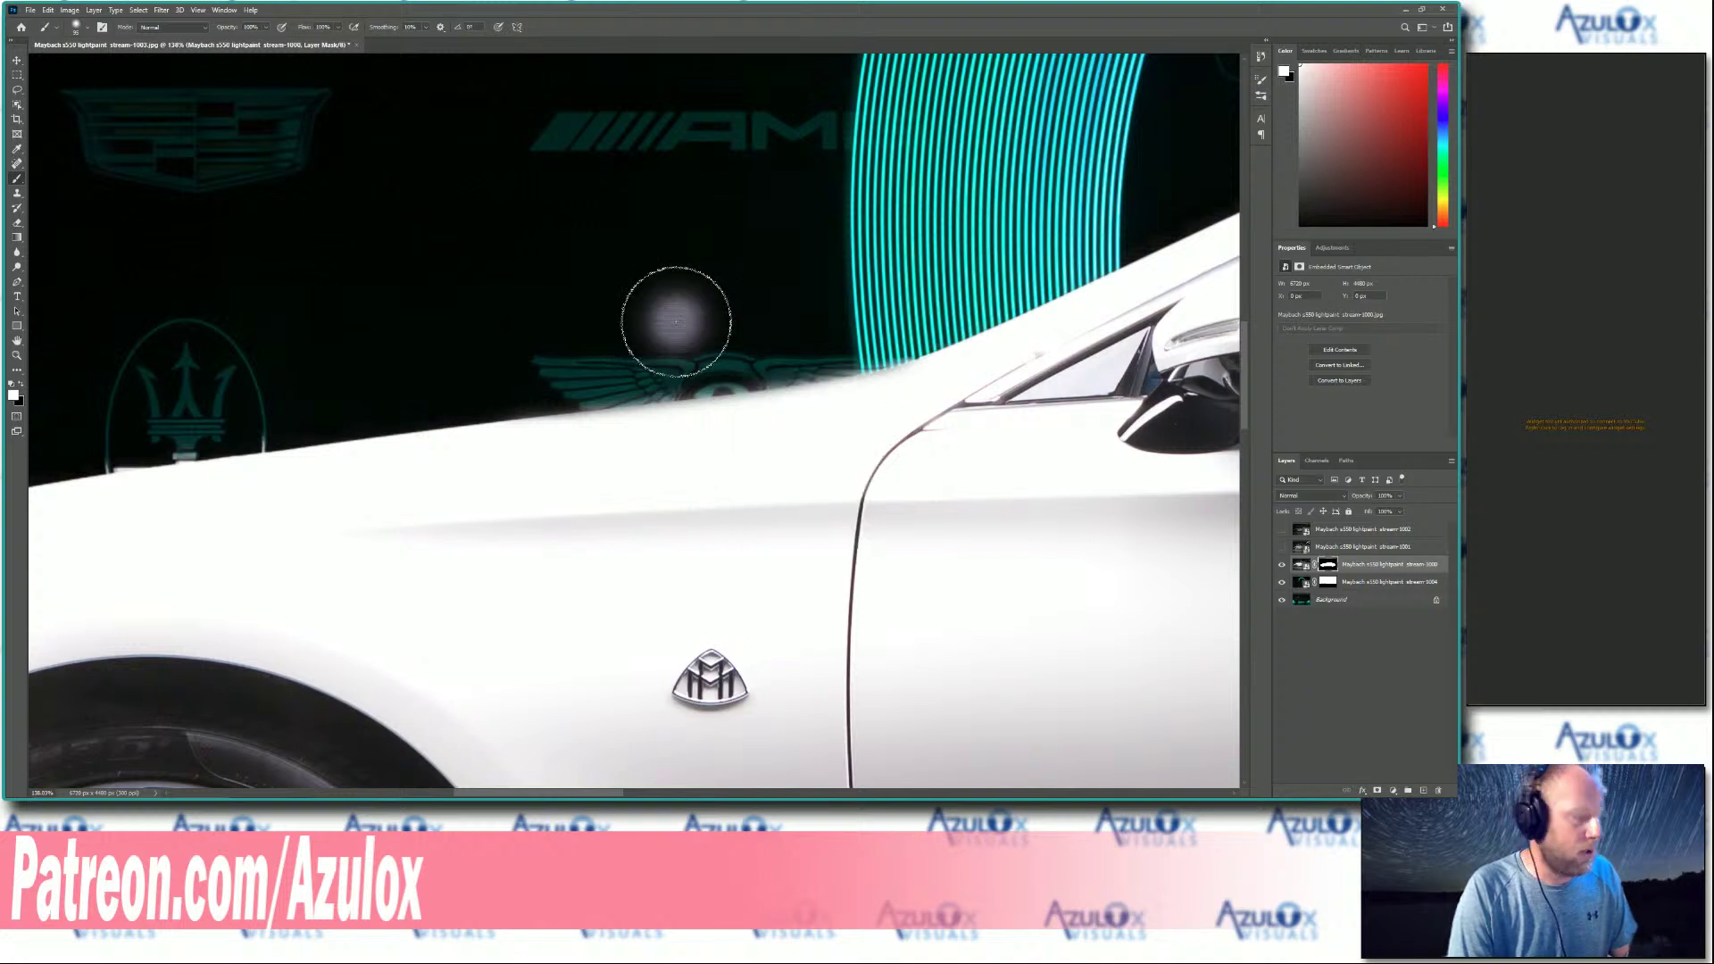
{"action": "key", "text": "x"}
{"action": "left_click", "coordinate": [675, 319]}
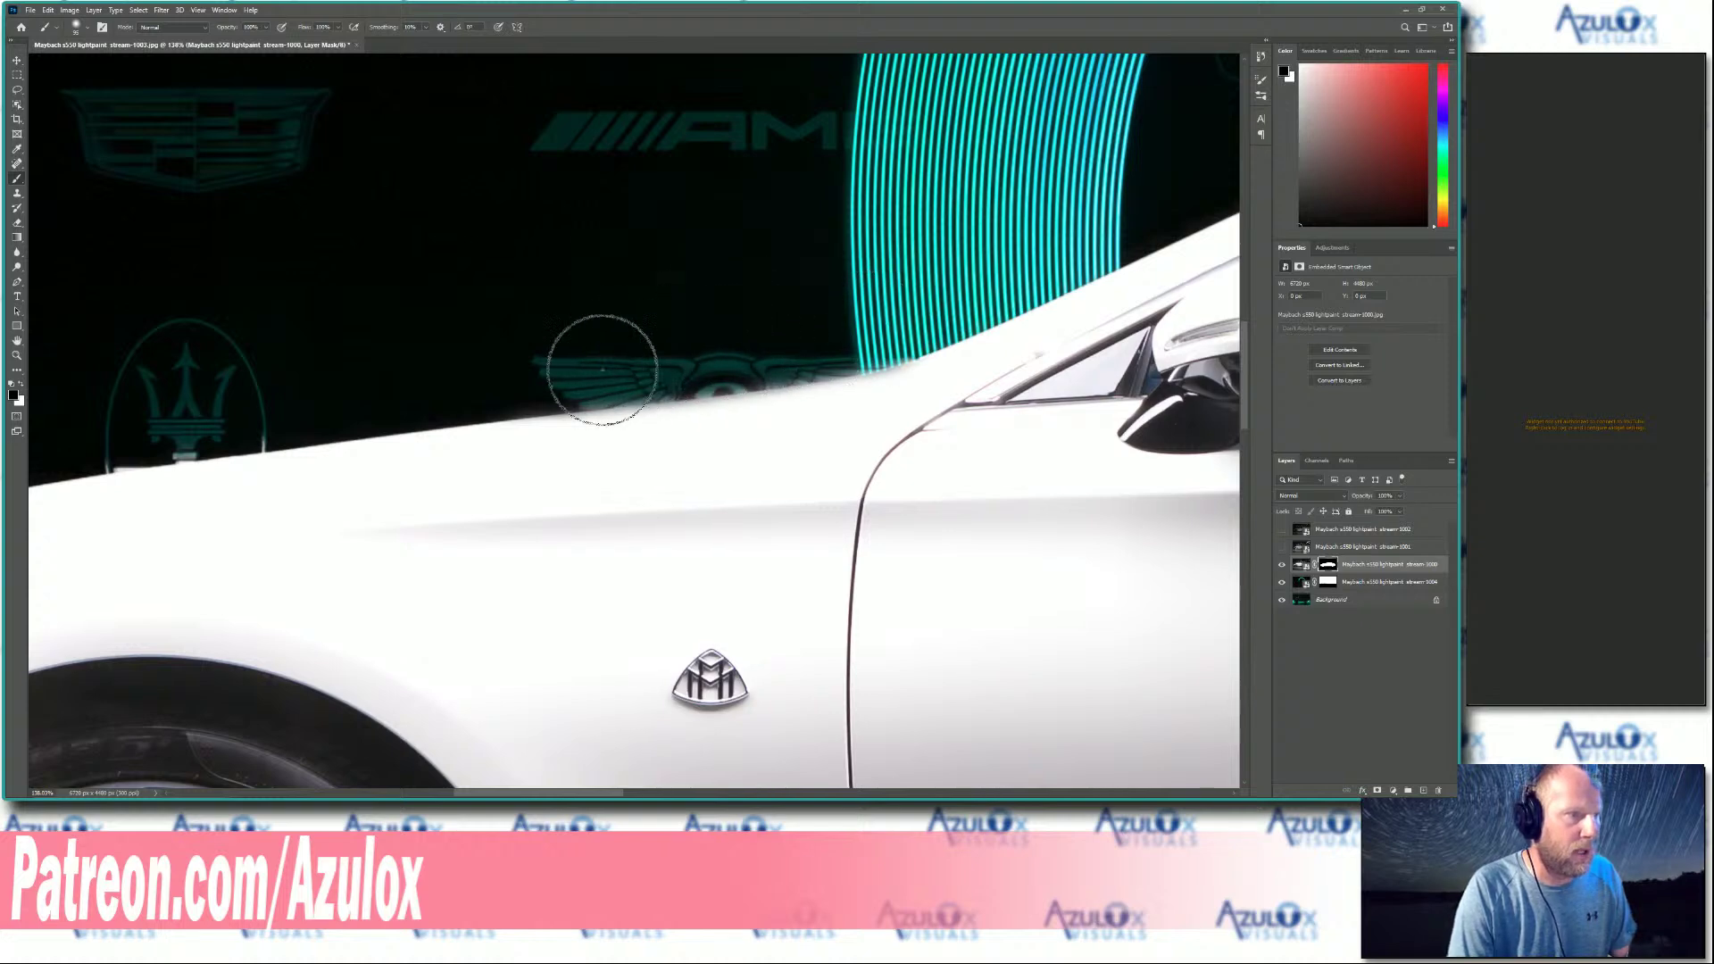
Paint black on the mask with a smaller brush to remove the trident logo remnants along the hood edge.
{"action": "scroll", "coordinate": [442, 525], "scroll_direction": "down", "scroll_amount": 2}
{"action": "scroll", "coordinate": [113, 486], "scroll_direction": "up", "scroll_amount": 5}
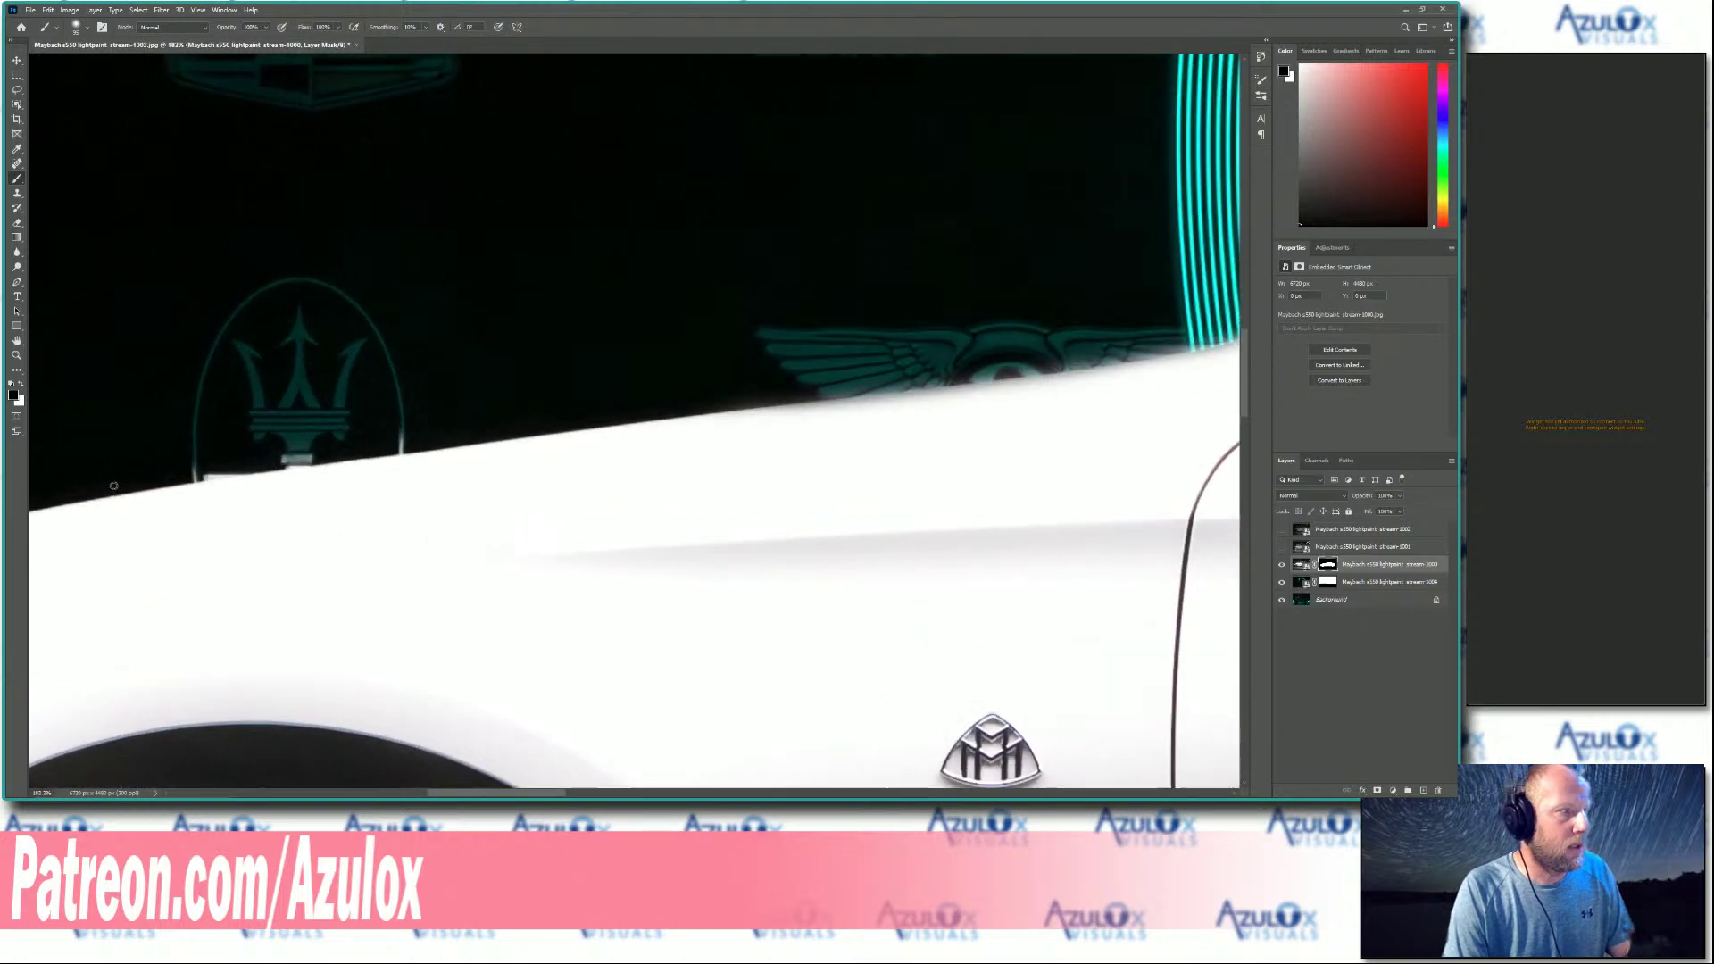
{"action": "scroll", "coordinate": [114, 487], "scroll_direction": "up", "scroll_amount": 4}
{"action": "right_click", "coordinate": [300, 402]}
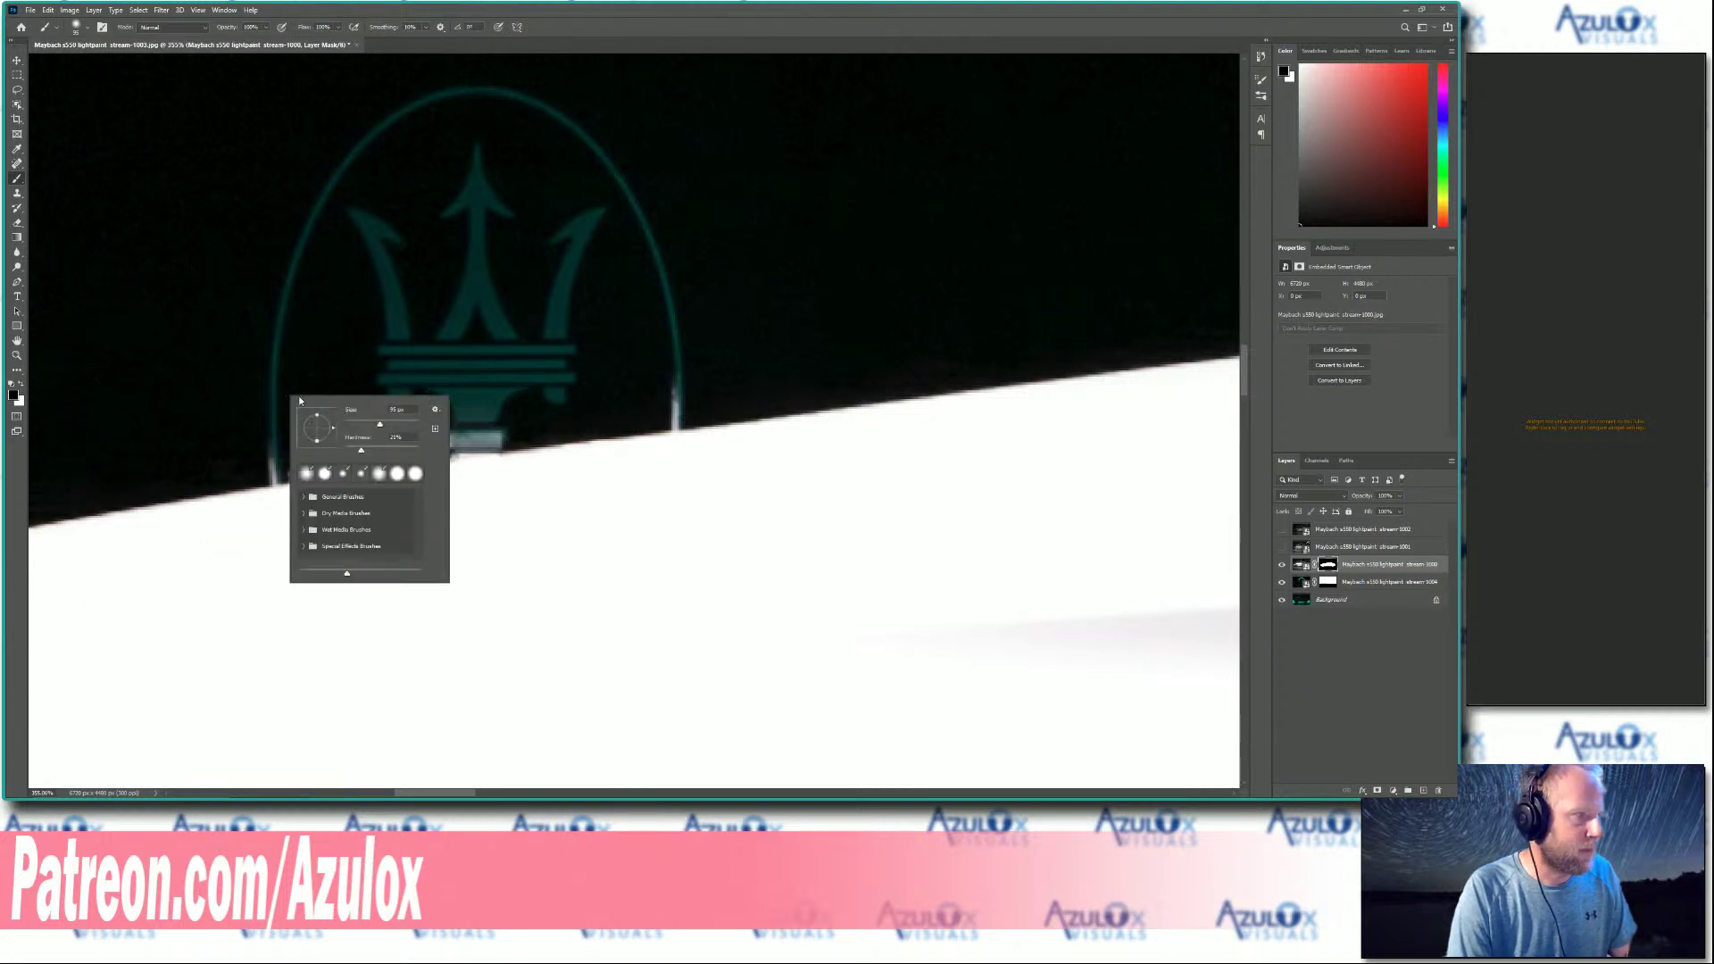
{"action": "key", "text": "Return"}
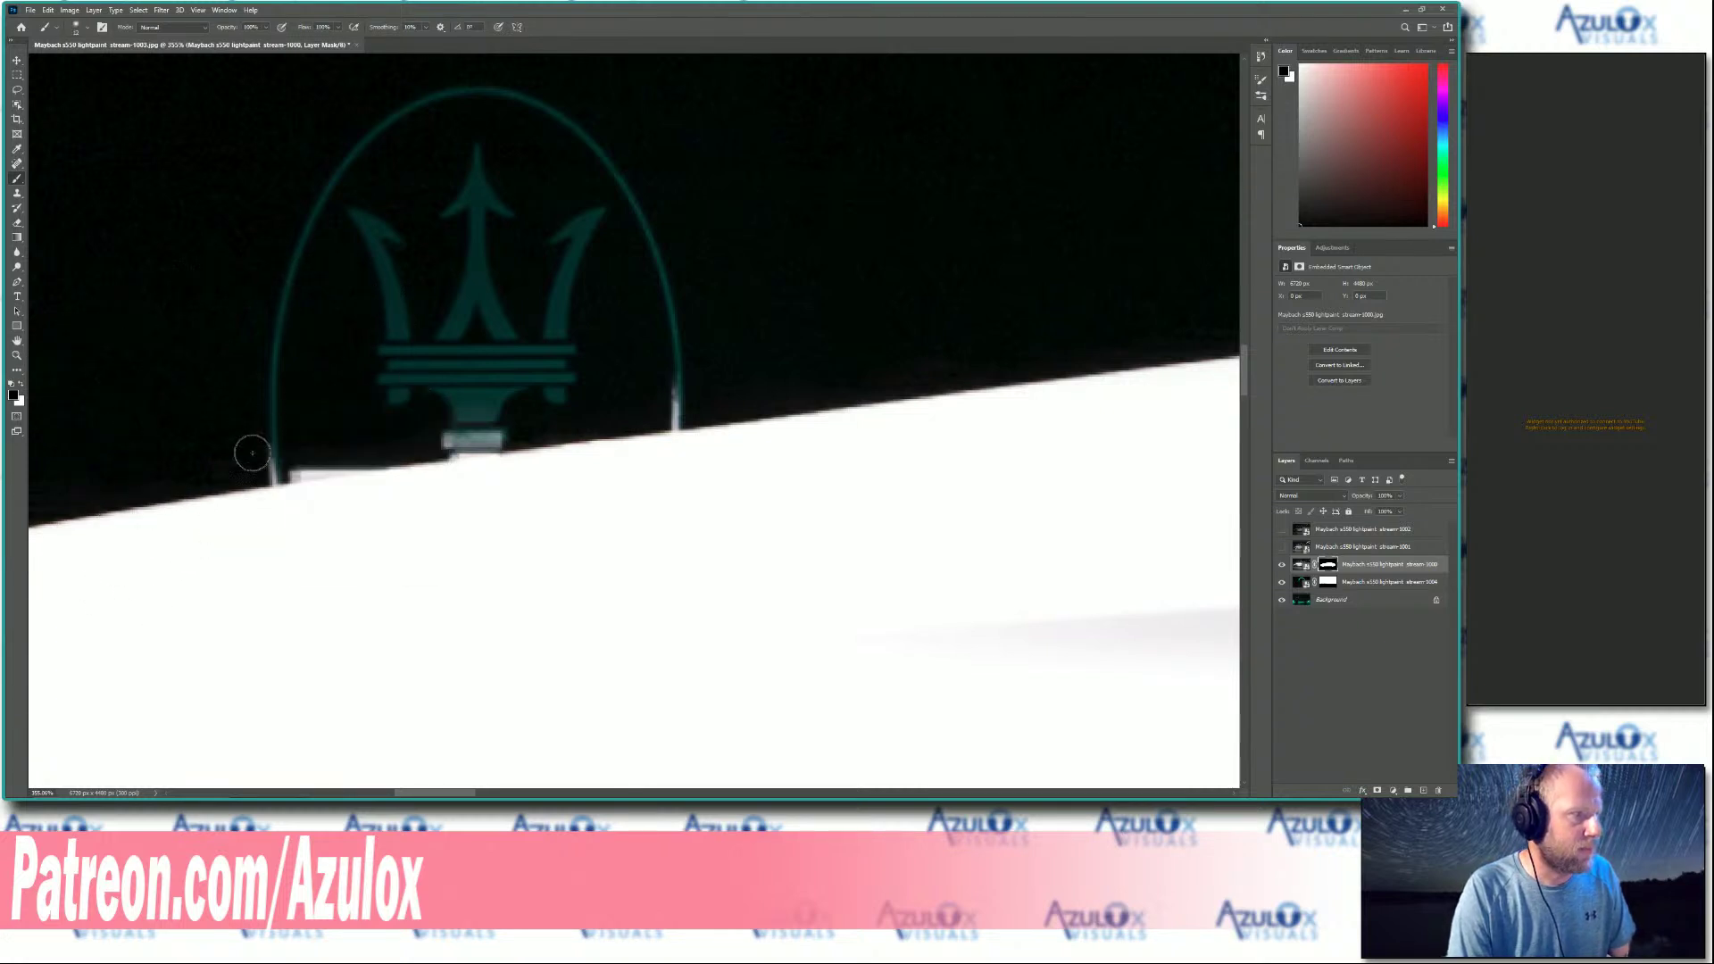
{"action": "mouse_move", "coordinate": [276, 467]}
{"action": "left_mouse_down"}
{"action": "mouse_move", "coordinate": [257, 474]}
{"action": "mouse_move", "coordinate": [535, 430]}
{"action": "mouse_move", "coordinate": [192, 482]}
{"action": "left_mouse_up"}
{"action": "mouse_move", "coordinate": [681, 389]}
{"action": "left_mouse_down"}
{"action": "mouse_move", "coordinate": [642, 413]}
{"action": "mouse_move", "coordinate": [688, 411]}
{"action": "mouse_move", "coordinate": [660, 422]}
{"action": "left_mouse_up"}
{"action": "scroll", "coordinate": [425, 388], "scroll_direction": "down", "scroll_amount": 3}
{"action": "scroll", "coordinate": [426, 388], "scroll_direction": "down", "scroll_amount": 6}
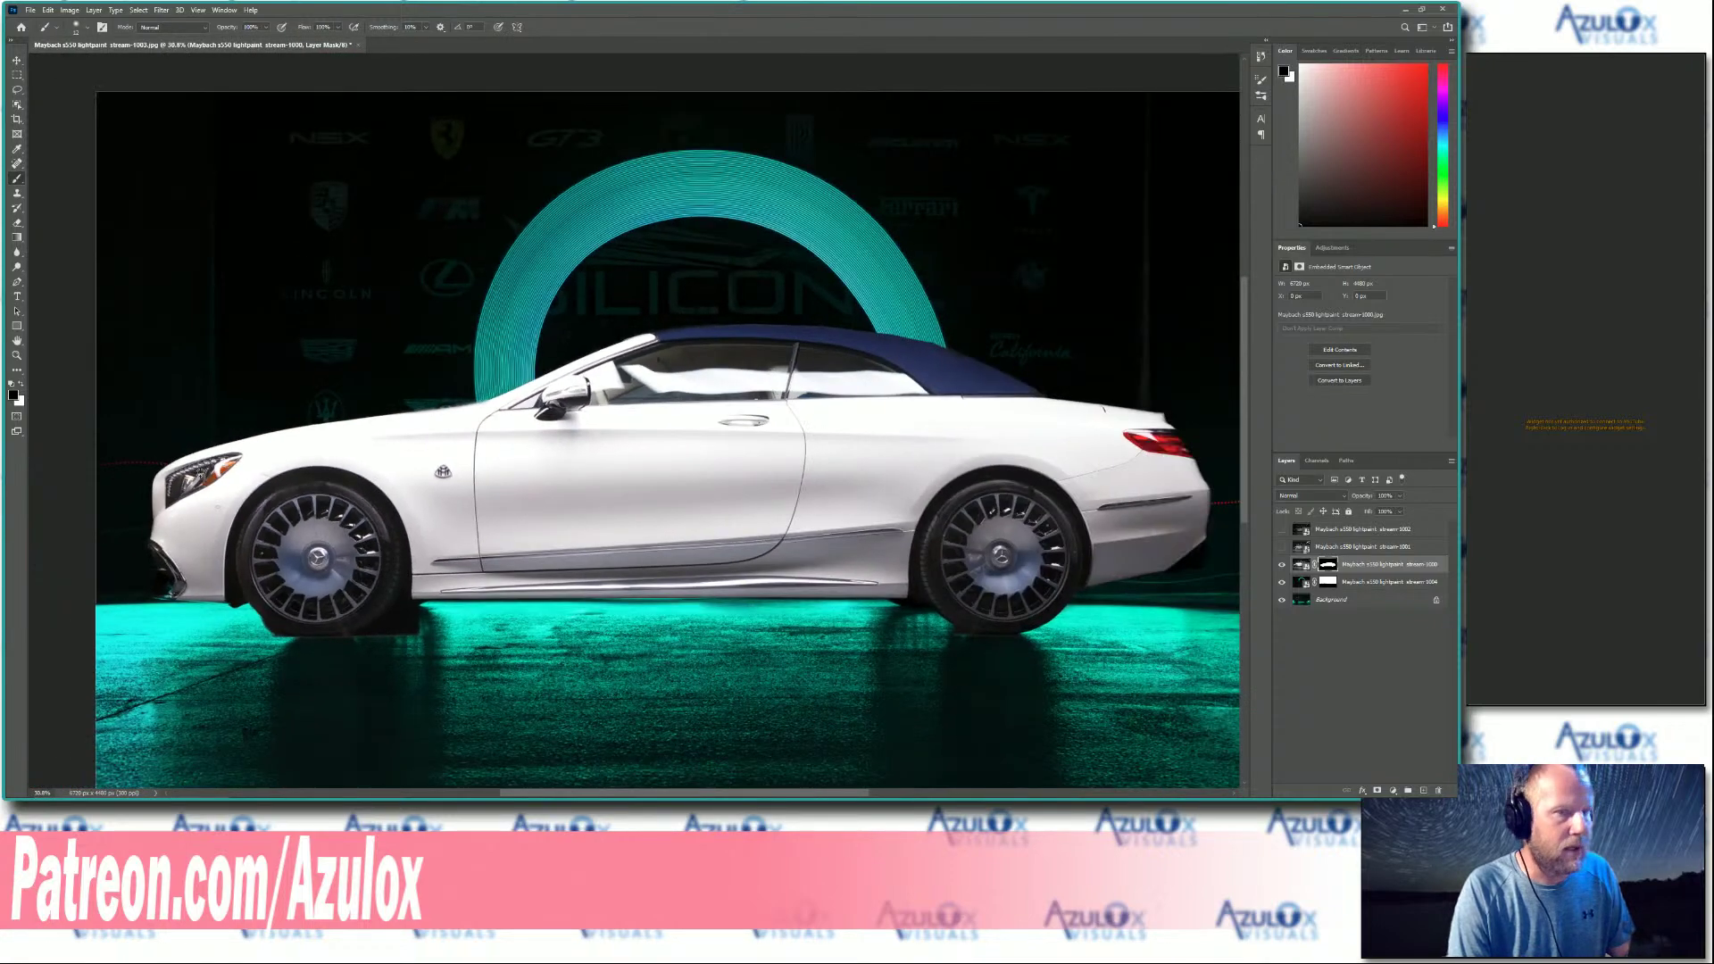
Paint white on the mask with a resized brush to restore the dark lower corner of the rear bumper.
{"action": "scroll", "coordinate": [926, 360], "scroll_direction": "up", "scroll_amount": 5}
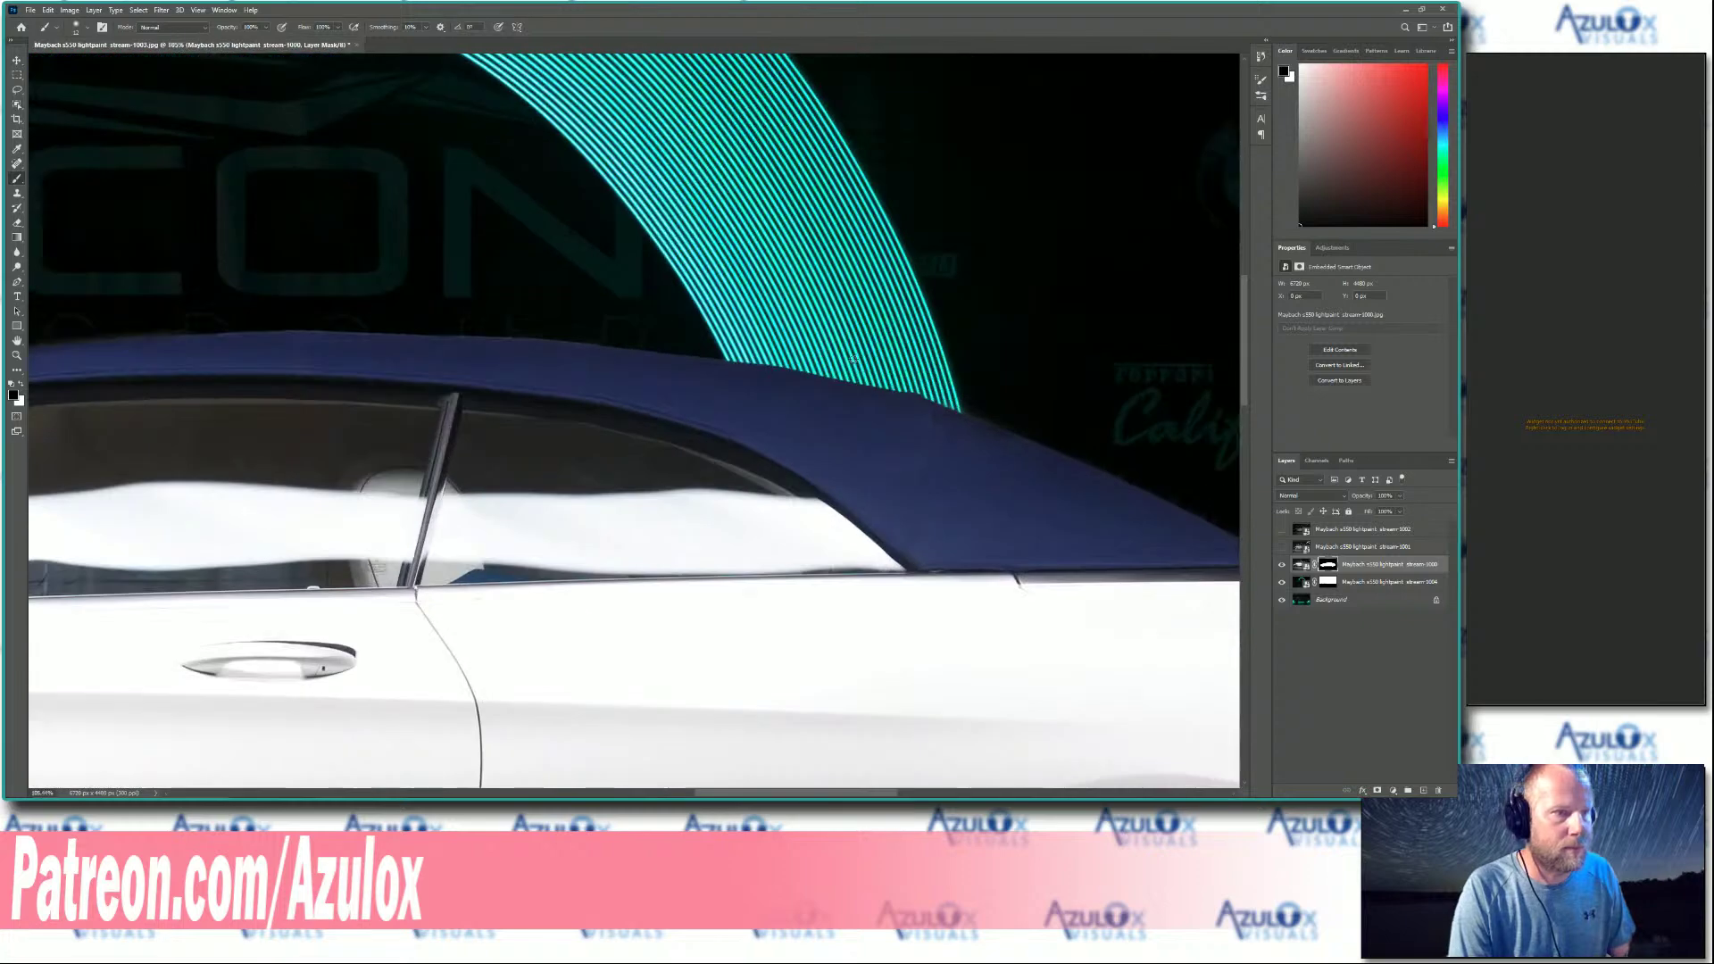
{"action": "scroll", "coordinate": [1046, 423], "scroll_direction": "down", "scroll_amount": 5}
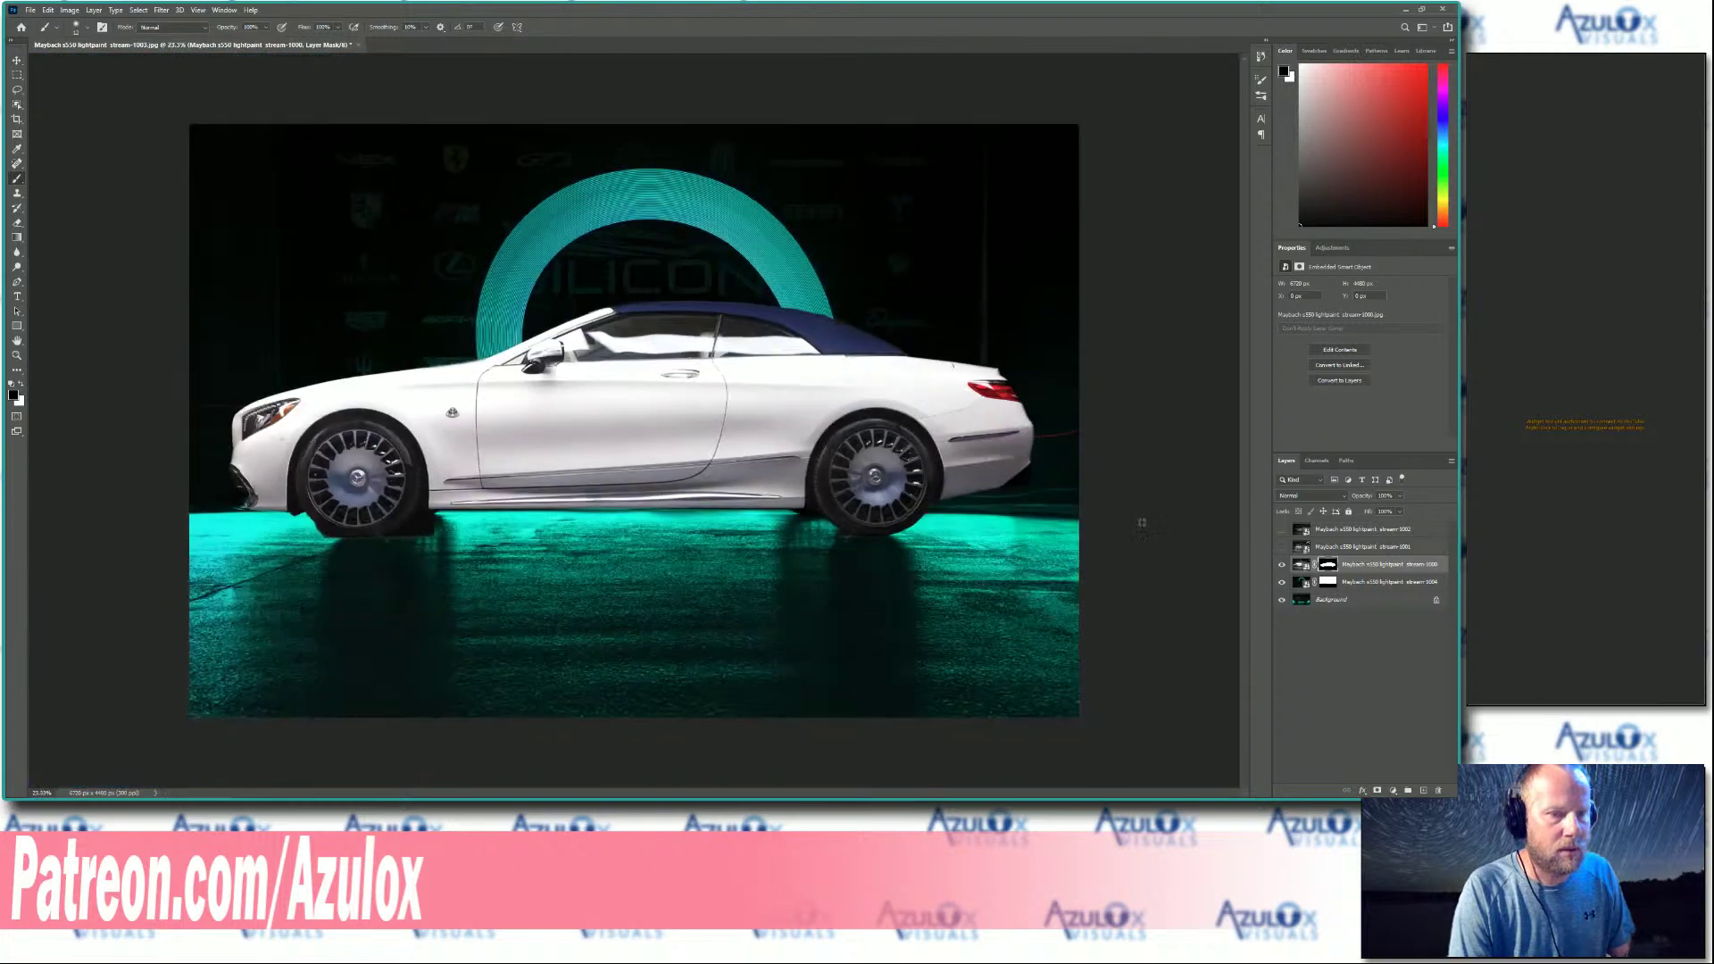
{"action": "scroll", "coordinate": [1151, 471], "scroll_direction": "up", "scroll_amount": 3}
{"action": "scroll", "coordinate": [1152, 470], "scroll_direction": "up", "scroll_amount": 2}
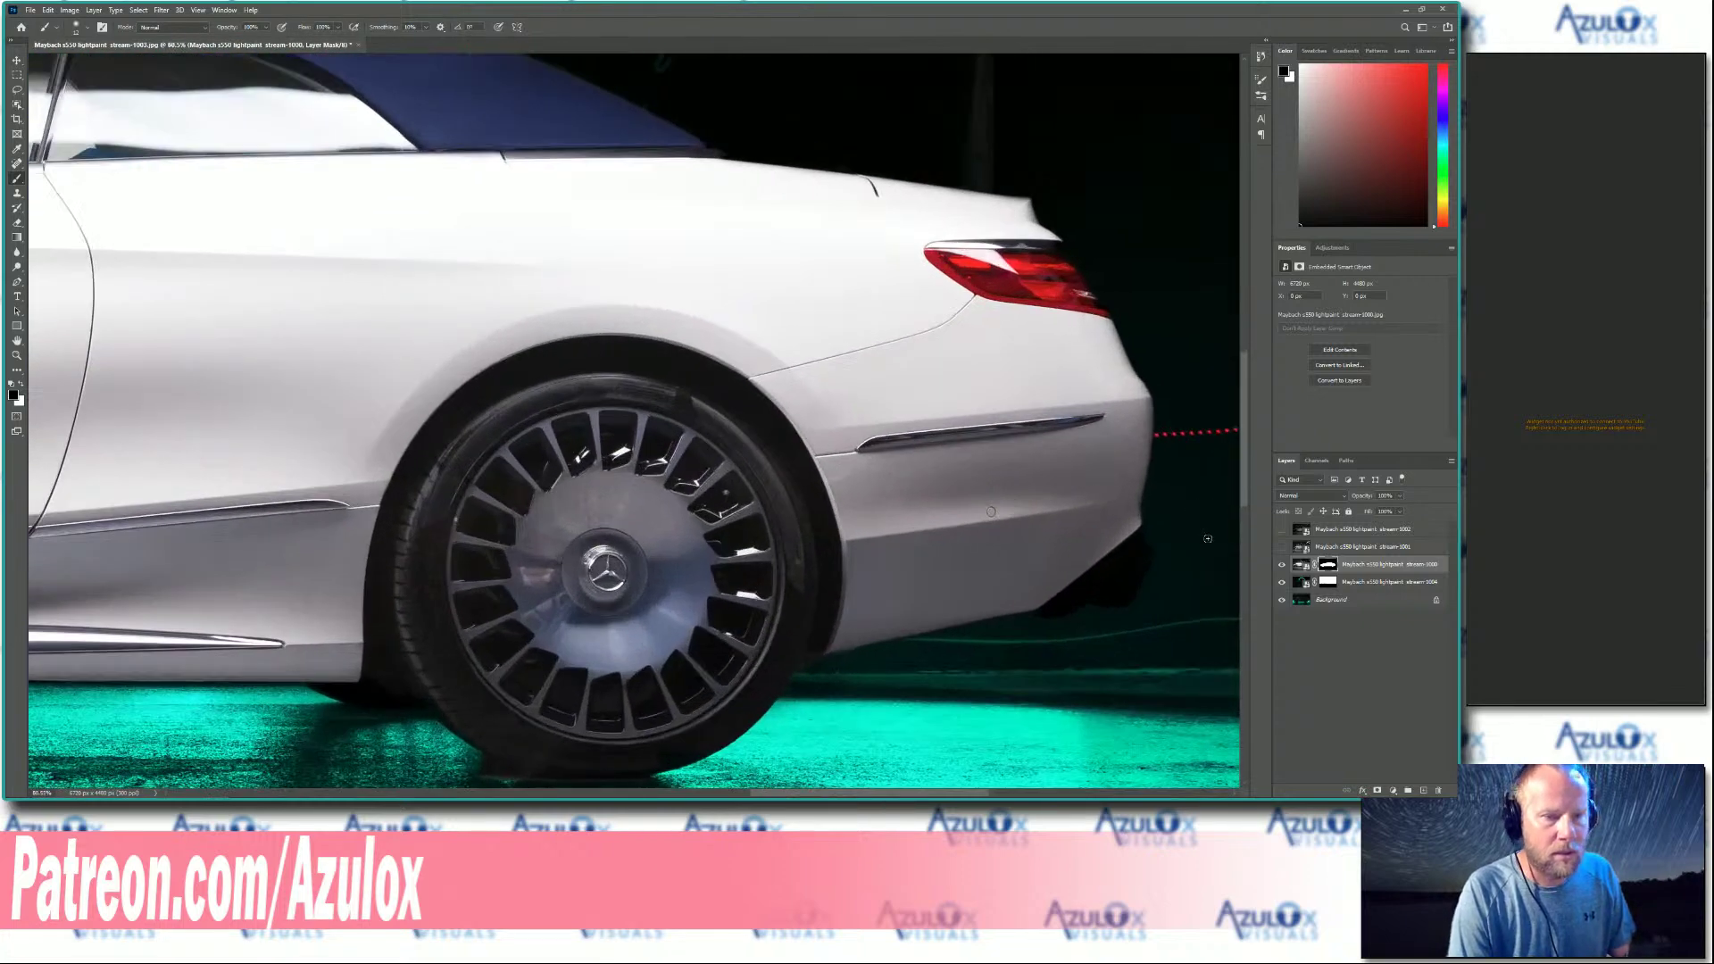
{"action": "scroll", "coordinate": [1245, 491], "scroll_direction": "down", "scroll_amount": 3}
{"action": "right_click", "coordinate": [1162, 420]}
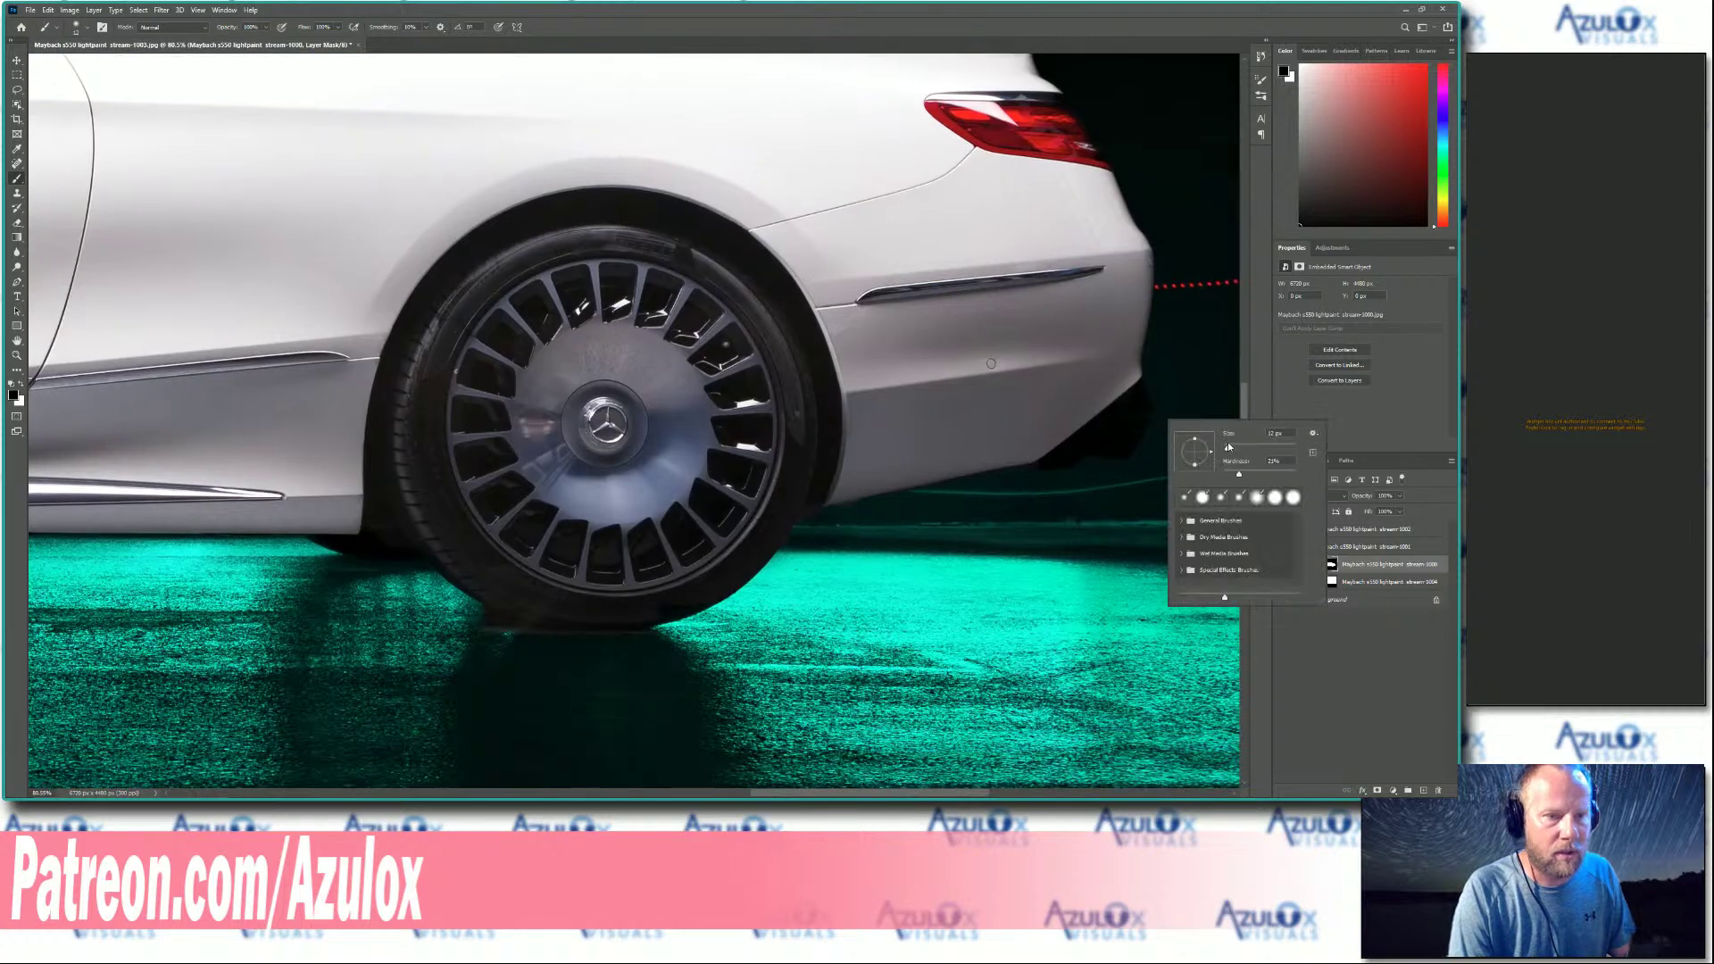
{"action": "key", "text": "Return"}
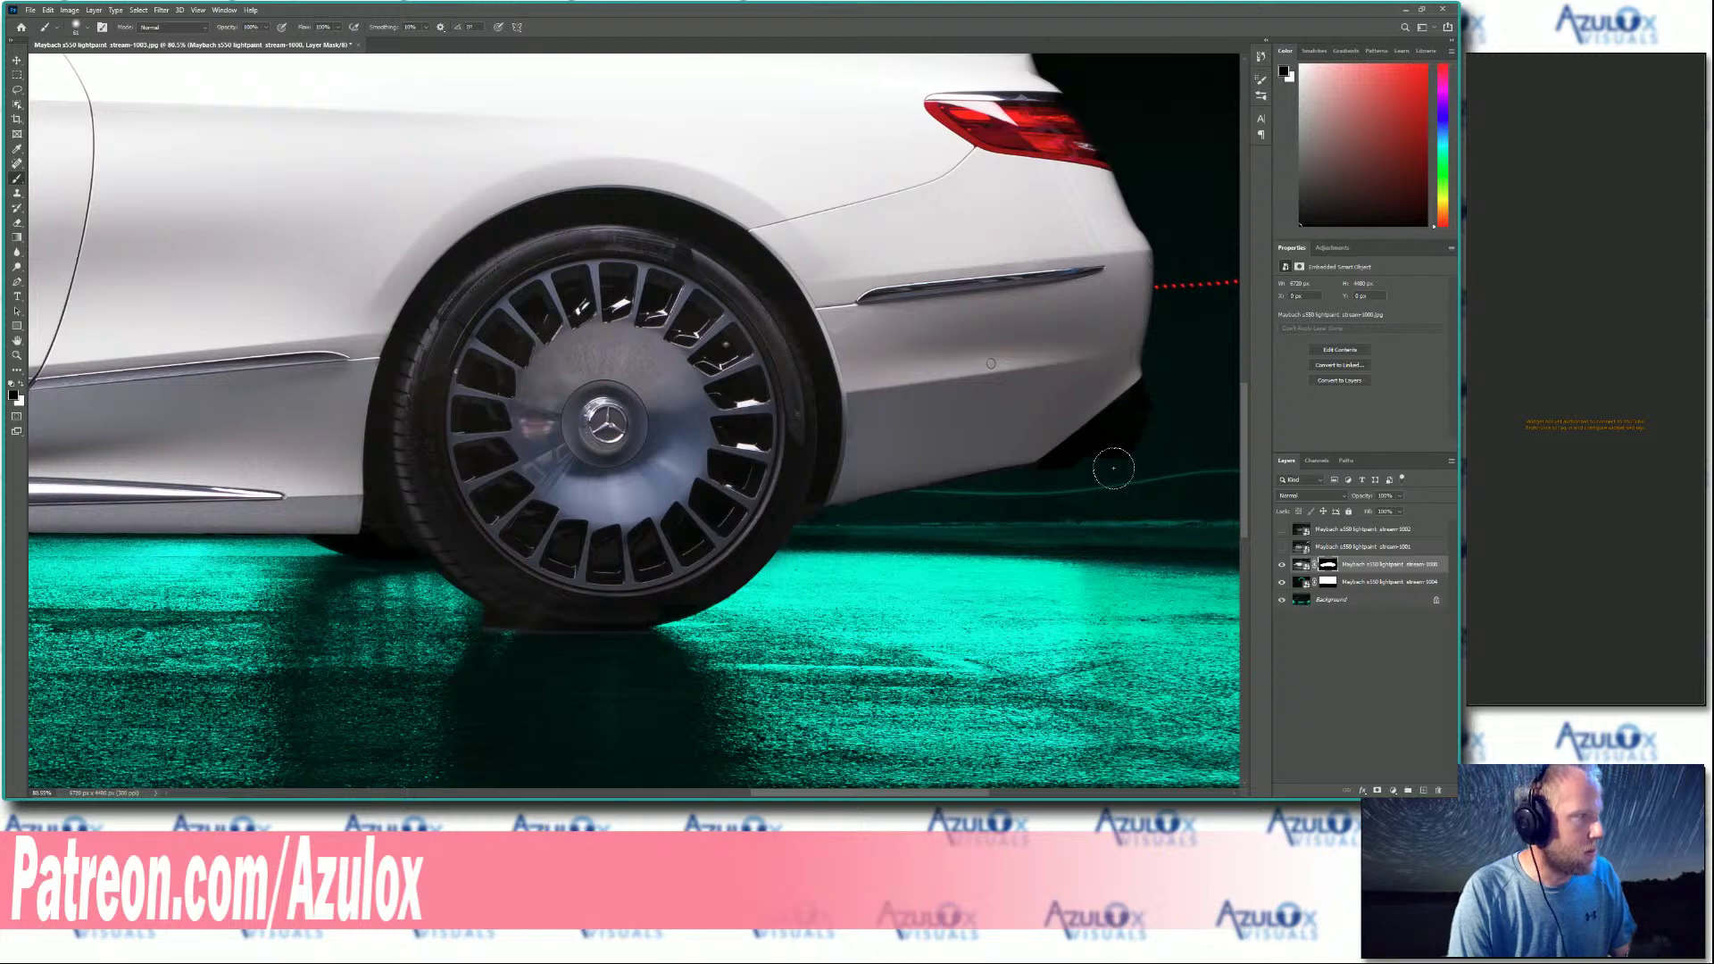
{"action": "key", "text": "x"}
{"action": "mouse_move", "coordinate": [1129, 432]}
{"action": "left_mouse_down"}
{"action": "mouse_move", "coordinate": [1058, 488]}
{"action": "mouse_move", "coordinate": [1152, 406]}
{"action": "mouse_move", "coordinate": [1104, 465]}
{"action": "mouse_move", "coordinate": [1156, 418]}
{"action": "mouse_move", "coordinate": [1110, 496]}
{"action": "mouse_move", "coordinate": [1185, 442]}
{"action": "mouse_move", "coordinate": [1120, 431]}
{"action": "mouse_move", "coordinate": [1041, 481]}
{"action": "mouse_move", "coordinate": [1166, 381]}
{"action": "mouse_move", "coordinate": [1067, 482]}
{"action": "left_mouse_up"}
{"action": "mouse_move", "coordinate": [1145, 440]}
{"action": "left_mouse_down"}
{"action": "mouse_move", "coordinate": [1168, 370]}
{"action": "mouse_move", "coordinate": [1160, 409]}
{"action": "mouse_move", "coordinate": [1208, 389]}
{"action": "mouse_move", "coordinate": [1217, 357]}
{"action": "mouse_move", "coordinate": [1171, 360]}
{"action": "mouse_move", "coordinate": [1178, 405]}
{"action": "mouse_move", "coordinate": [1155, 371]}
{"action": "mouse_move", "coordinate": [1167, 440]}
{"action": "mouse_move", "coordinate": [1144, 479]}
{"action": "mouse_move", "coordinate": [1174, 433]}
{"action": "mouse_move", "coordinate": [1123, 488]}
{"action": "mouse_move", "coordinate": [1024, 493]}
{"action": "mouse_move", "coordinate": [1170, 469]}
{"action": "mouse_move", "coordinate": [1025, 484]}
{"action": "mouse_move", "coordinate": [1089, 476]}
{"action": "mouse_move", "coordinate": [1044, 486]}
{"action": "mouse_move", "coordinate": [1206, 504]}
{"action": "mouse_move", "coordinate": [1160, 473]}
{"action": "mouse_move", "coordinate": [1174, 411]}
{"action": "mouse_move", "coordinate": [1152, 459]}
{"action": "mouse_move", "coordinate": [1178, 391]}
{"action": "left_mouse_up"}
{"action": "key", "text": "x"}
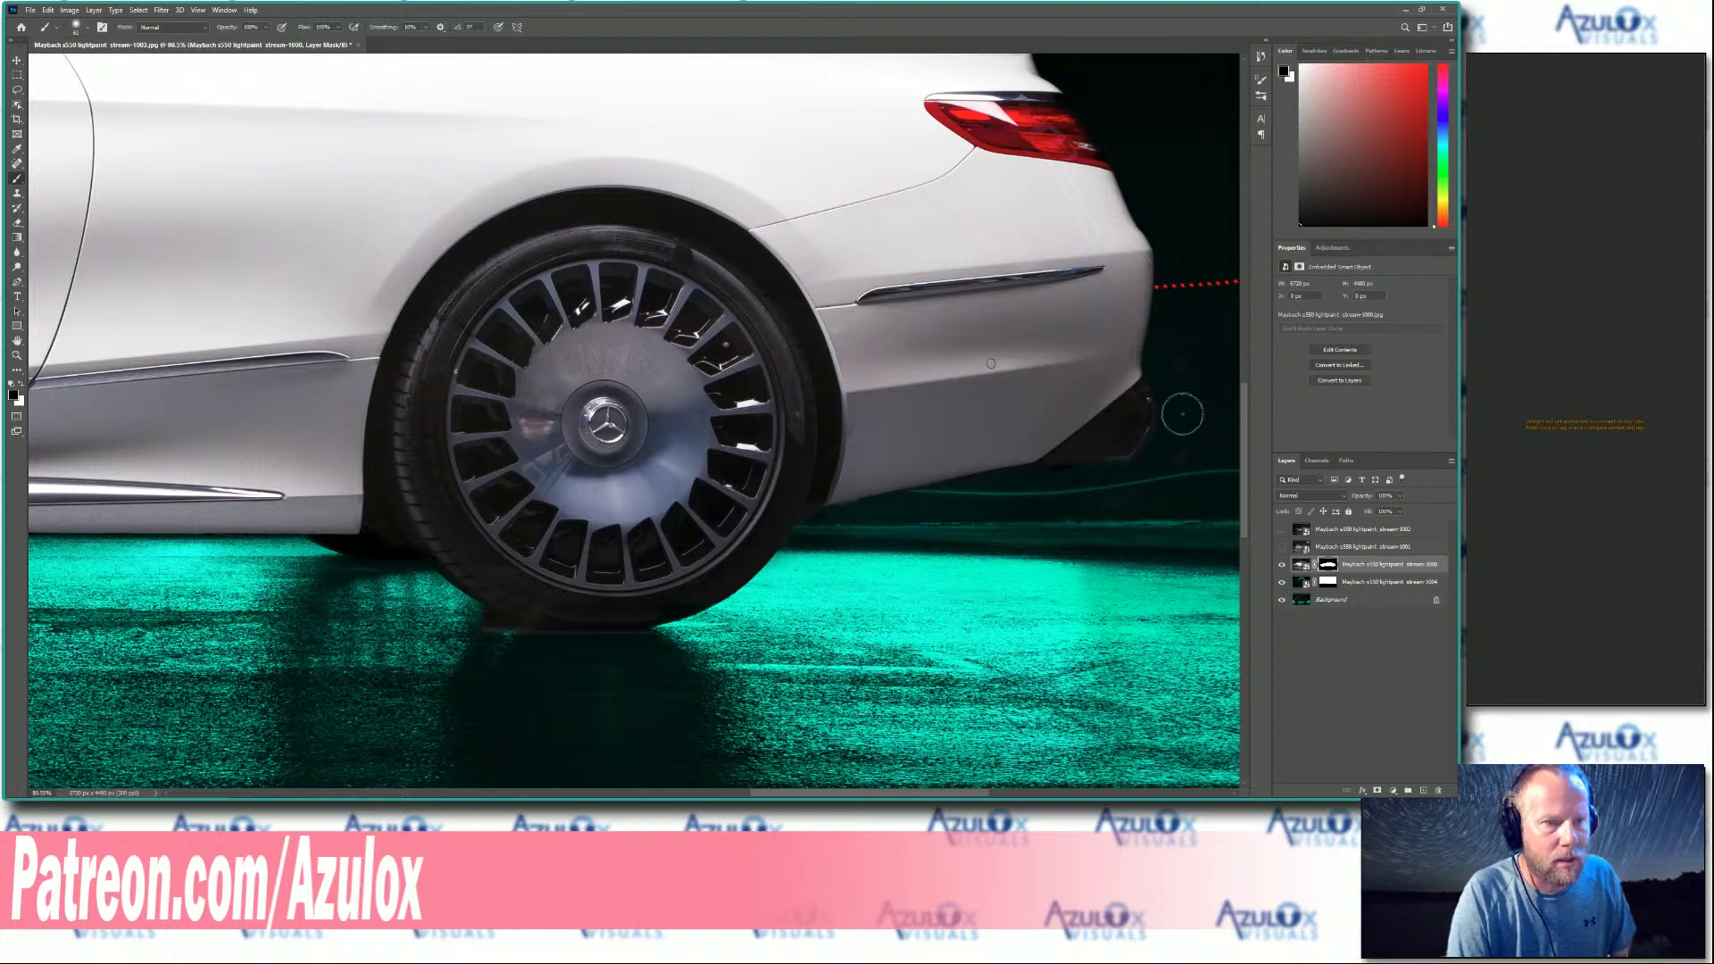
Paint black on the car layer's mask around the bottoms of the front and rear tires to remove the dark floor remnants.
{"action": "key", "text": "ctrl+0"}
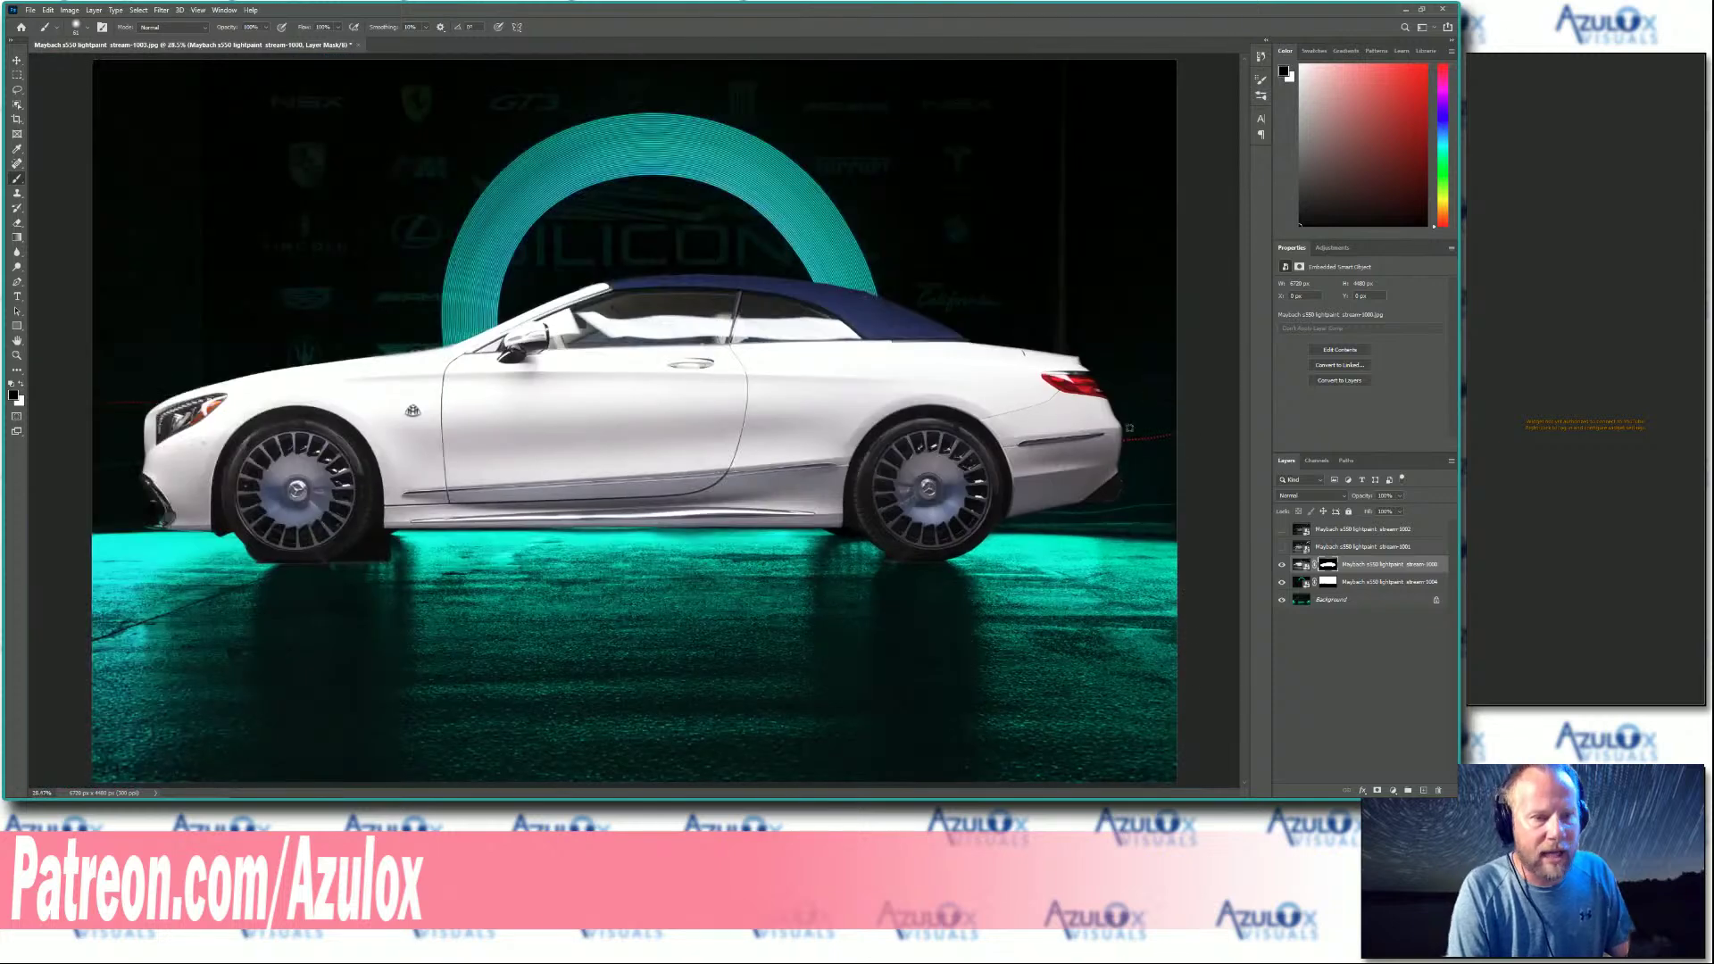
{"action": "scroll", "coordinate": [643, 453], "scroll_direction": "down", "scroll_amount": 4}
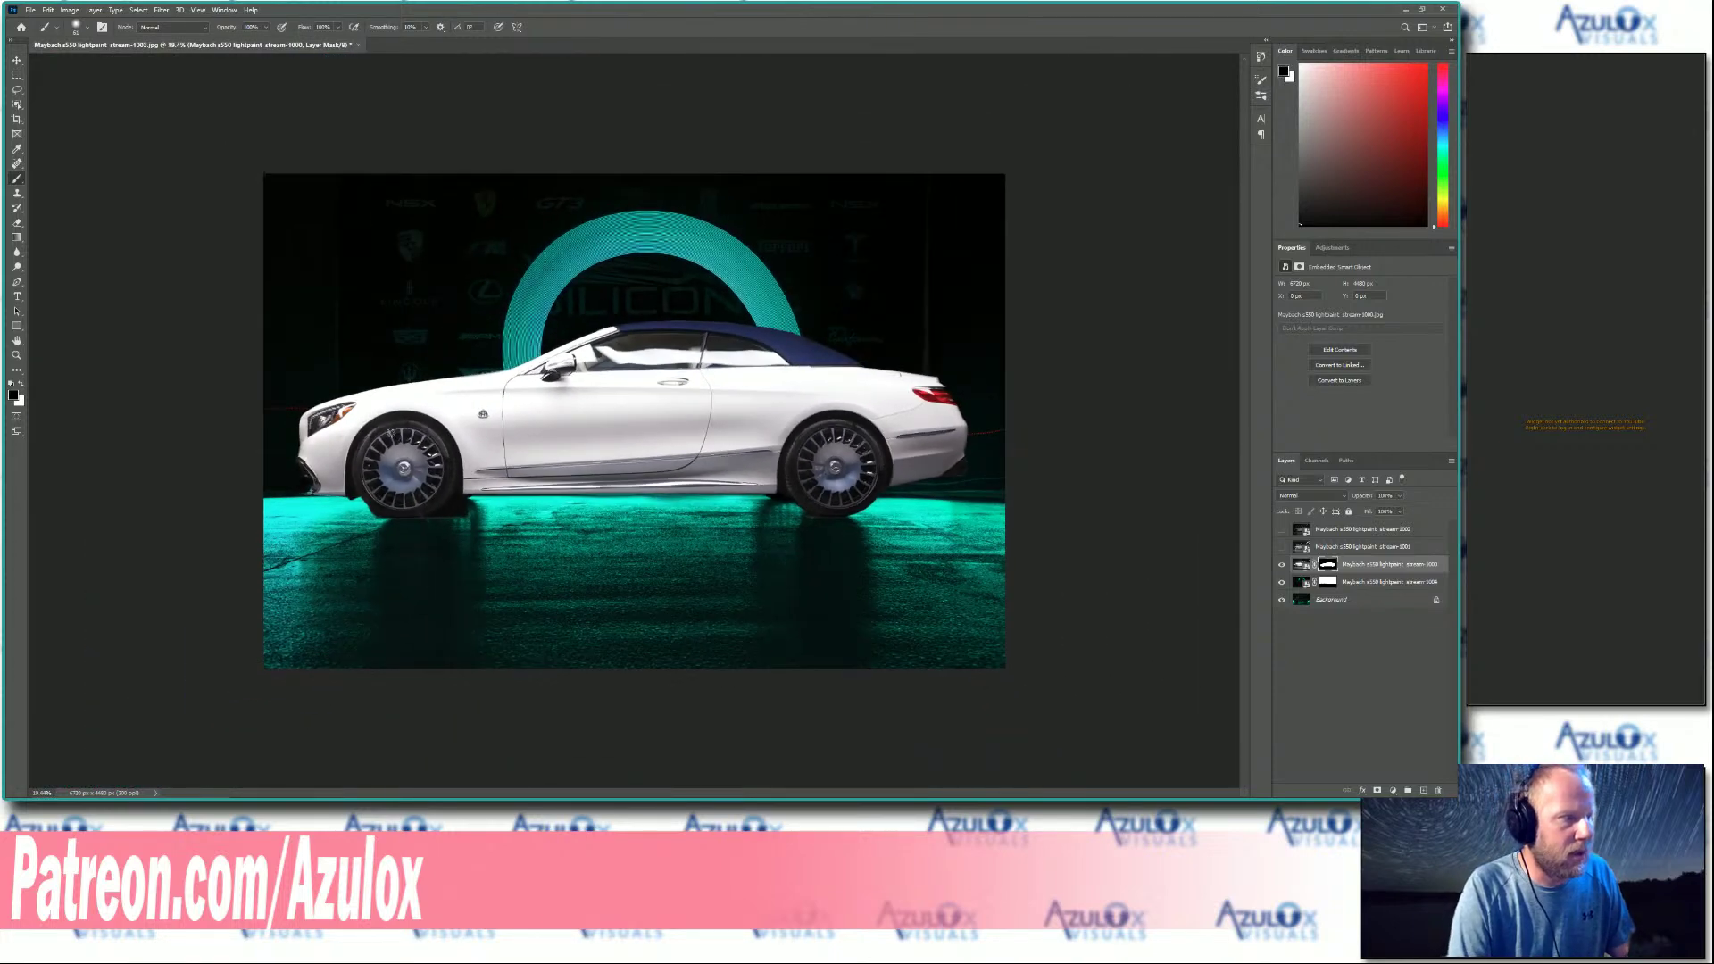
{"action": "scroll", "coordinate": [223, 420], "scroll_direction": "up", "scroll_amount": 8}
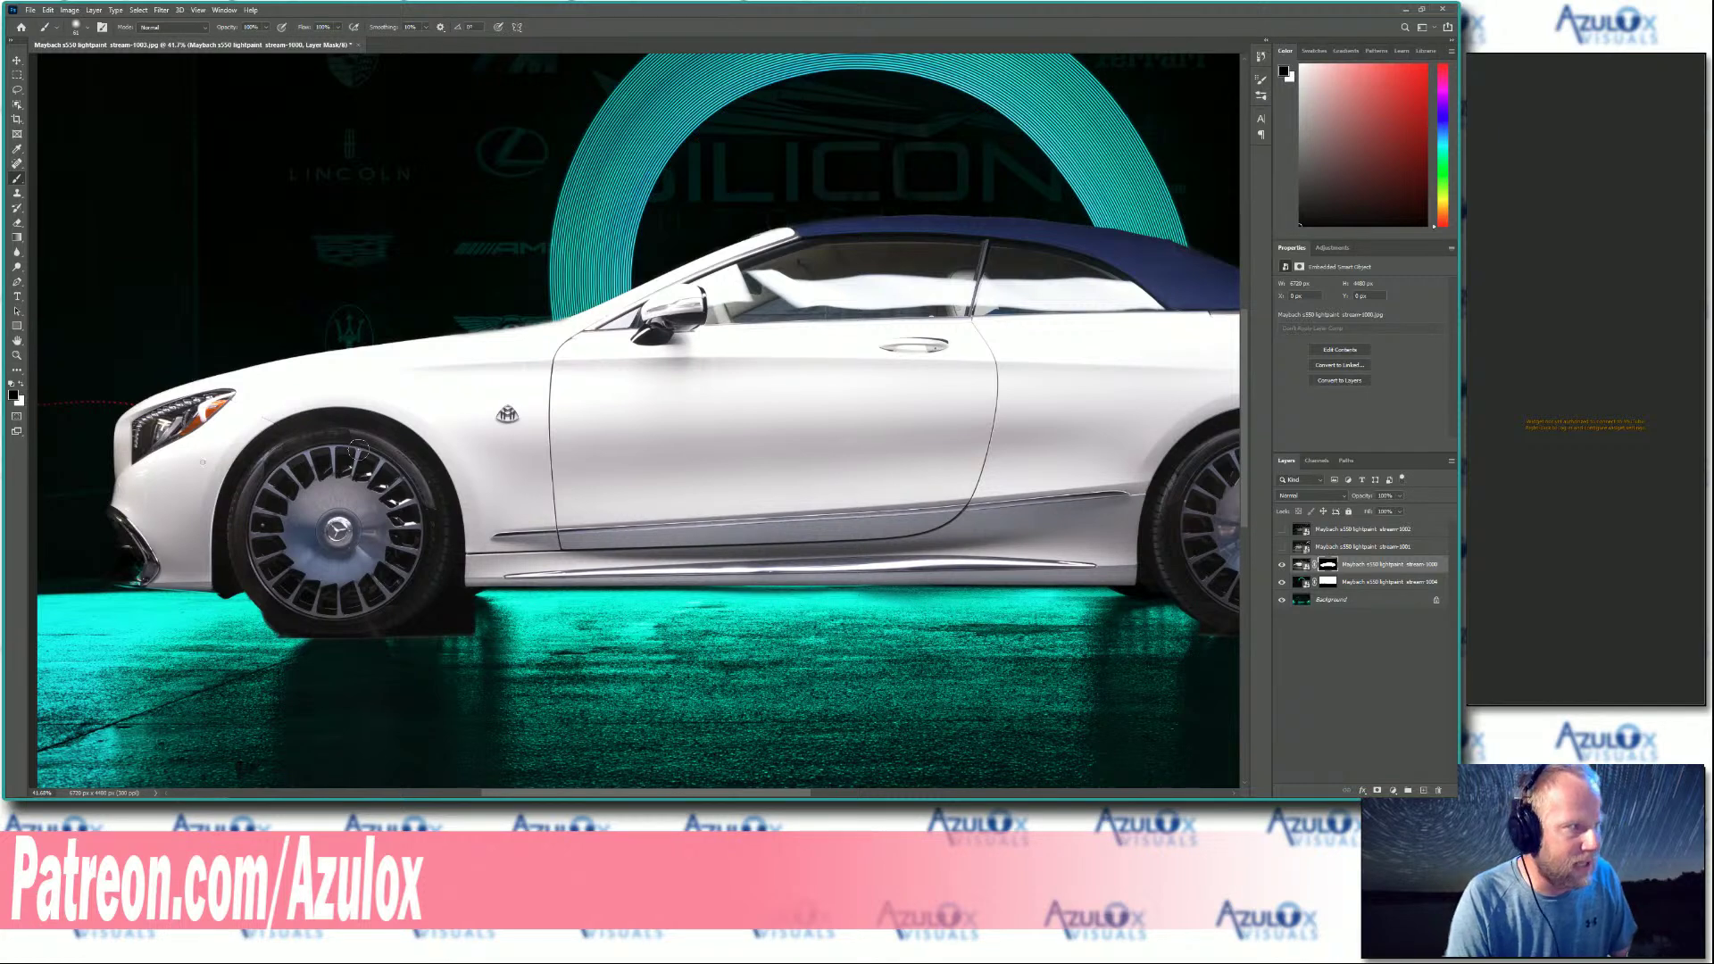
{"action": "scroll", "coordinate": [645, 448], "scroll_direction": "down", "scroll_amount": 1}
{"action": "scroll", "coordinate": [584, 523], "scroll_direction": "up", "scroll_amount": 3}
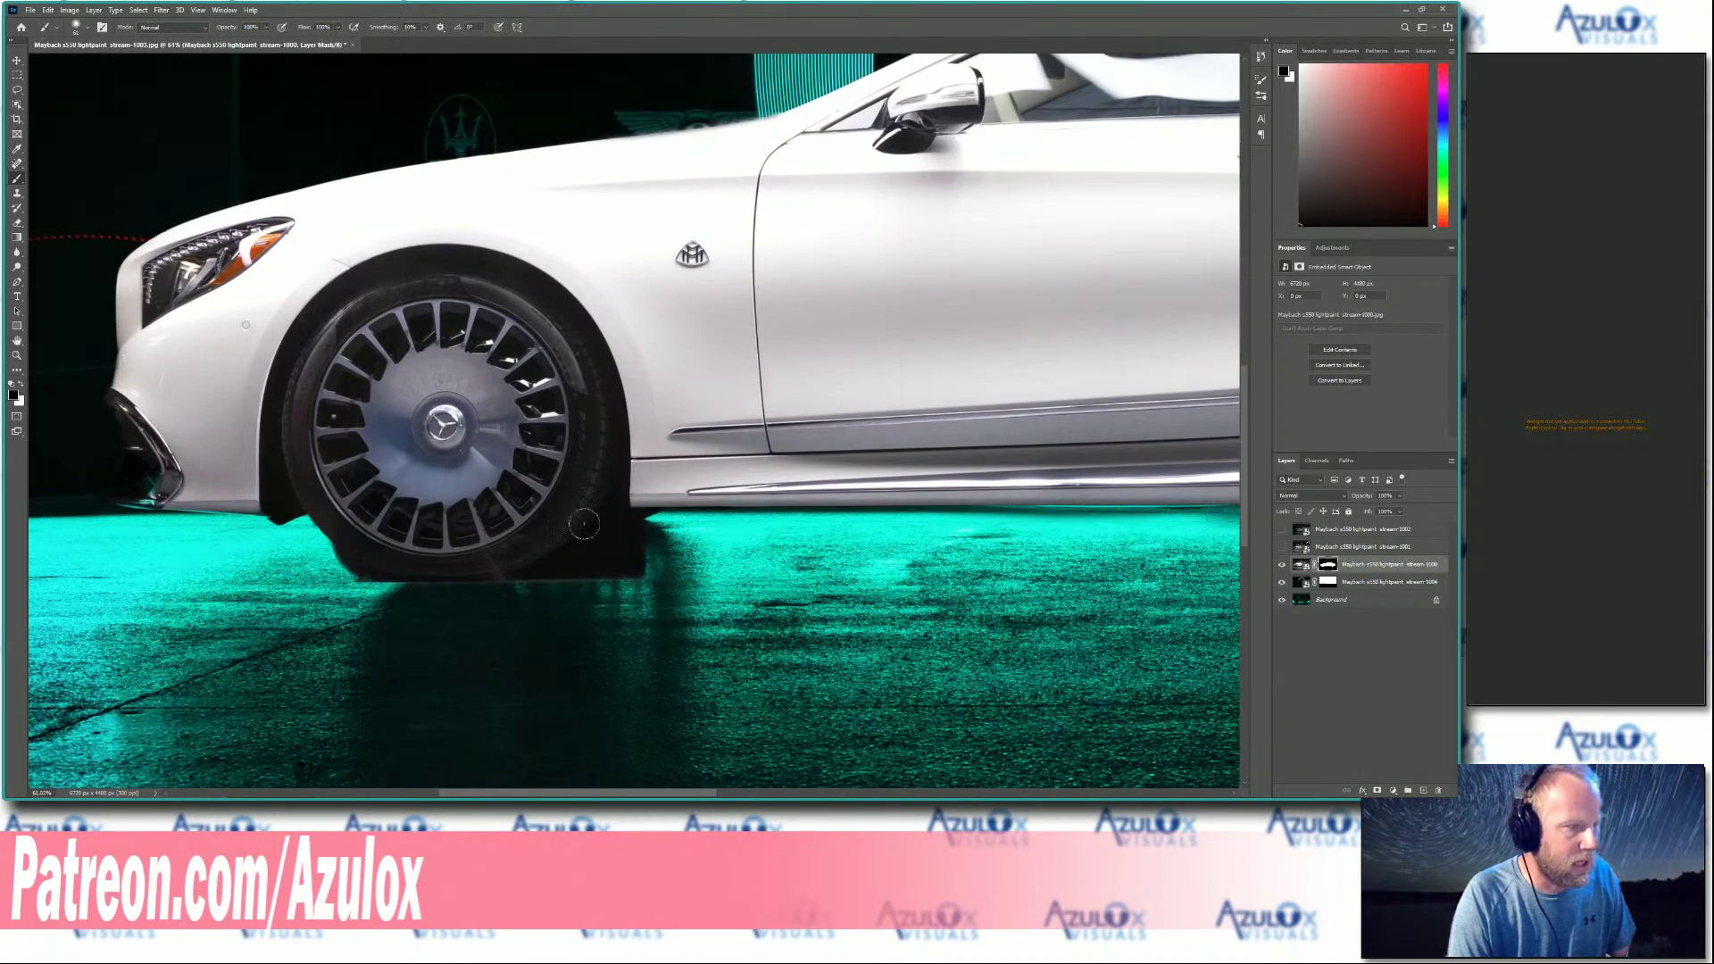
{"action": "mouse_move", "coordinate": [576, 561]}
{"action": "left_mouse_down"}
{"action": "mouse_move", "coordinate": [615, 557]}
{"action": "mouse_move", "coordinate": [587, 579]}
{"action": "mouse_move", "coordinate": [643, 558]}
{"action": "mouse_move", "coordinate": [604, 598]}
{"action": "mouse_move", "coordinate": [637, 532]}
{"action": "left_mouse_up"}
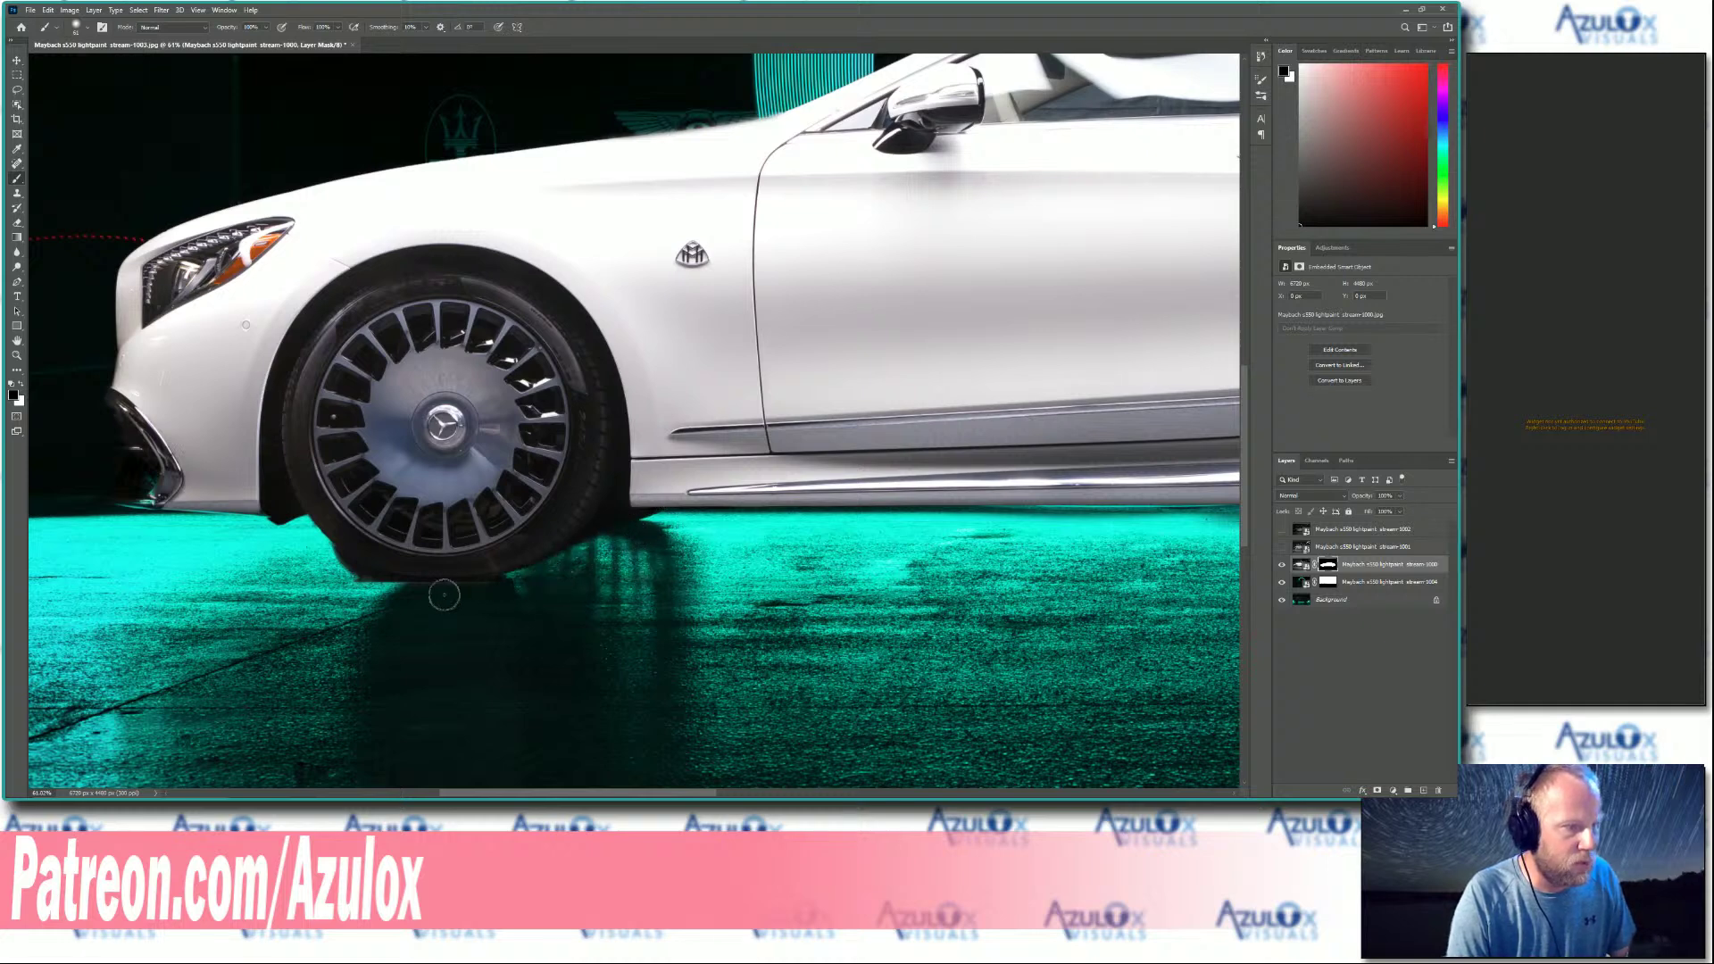
{"action": "left_click_drag", "start_coordinate": [393, 587], "coordinate": [305, 562]}
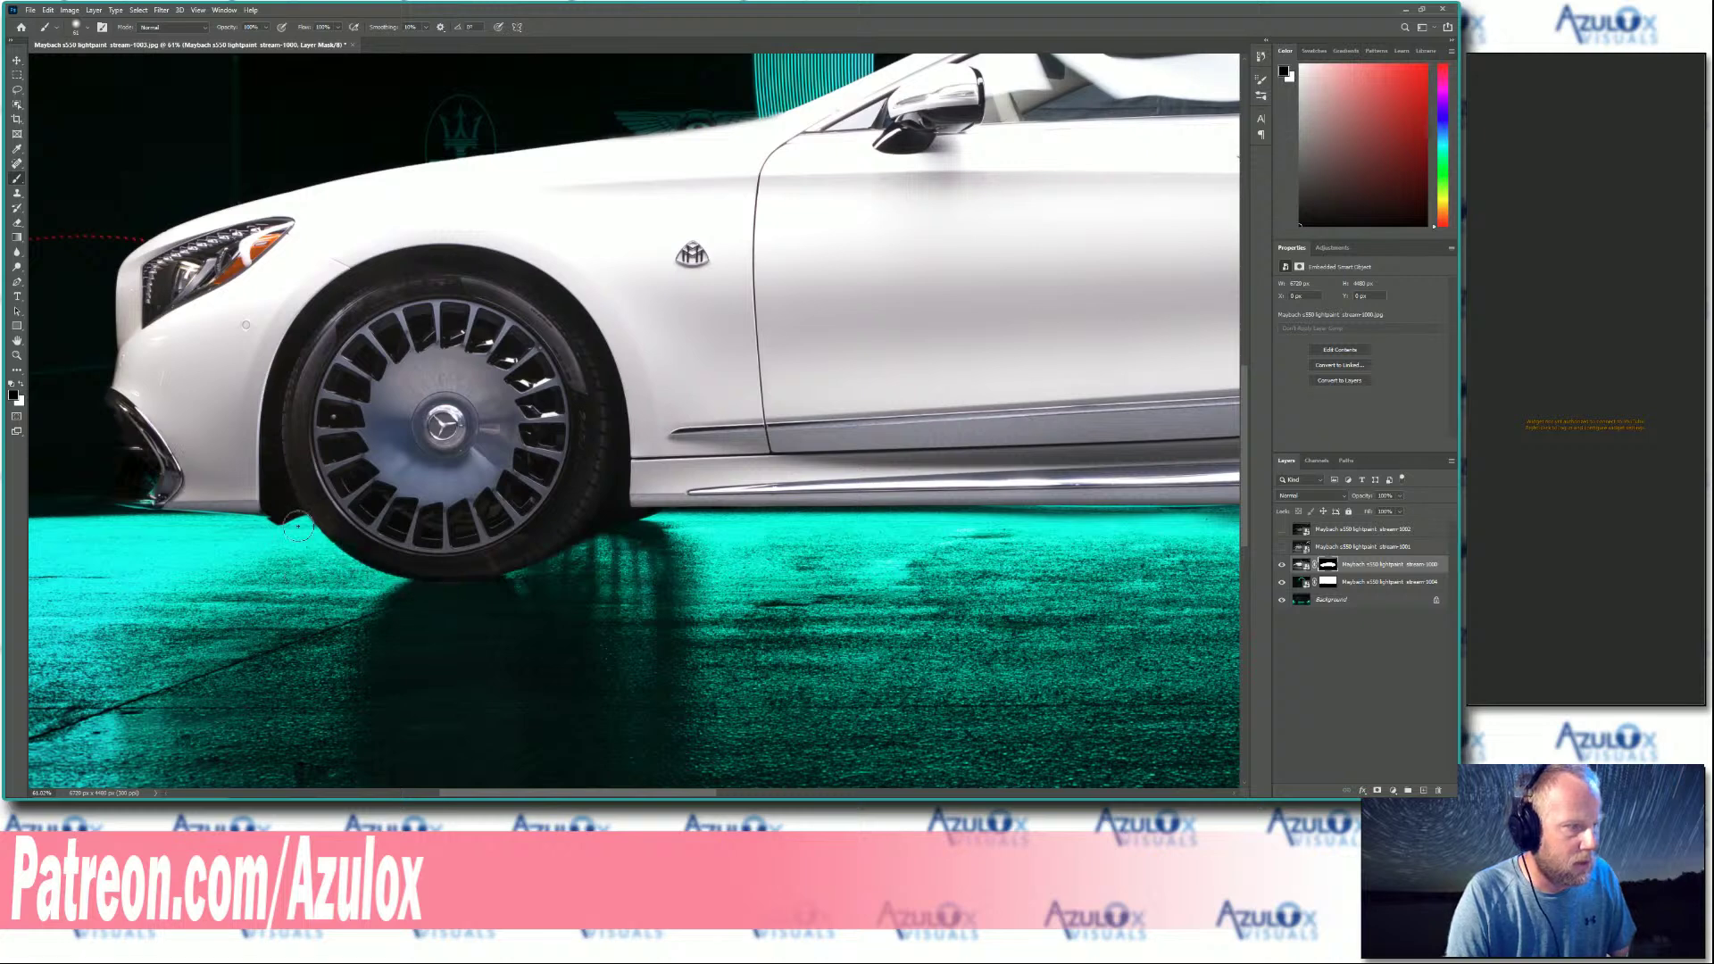
{"action": "key", "text": "ctrl+z"}
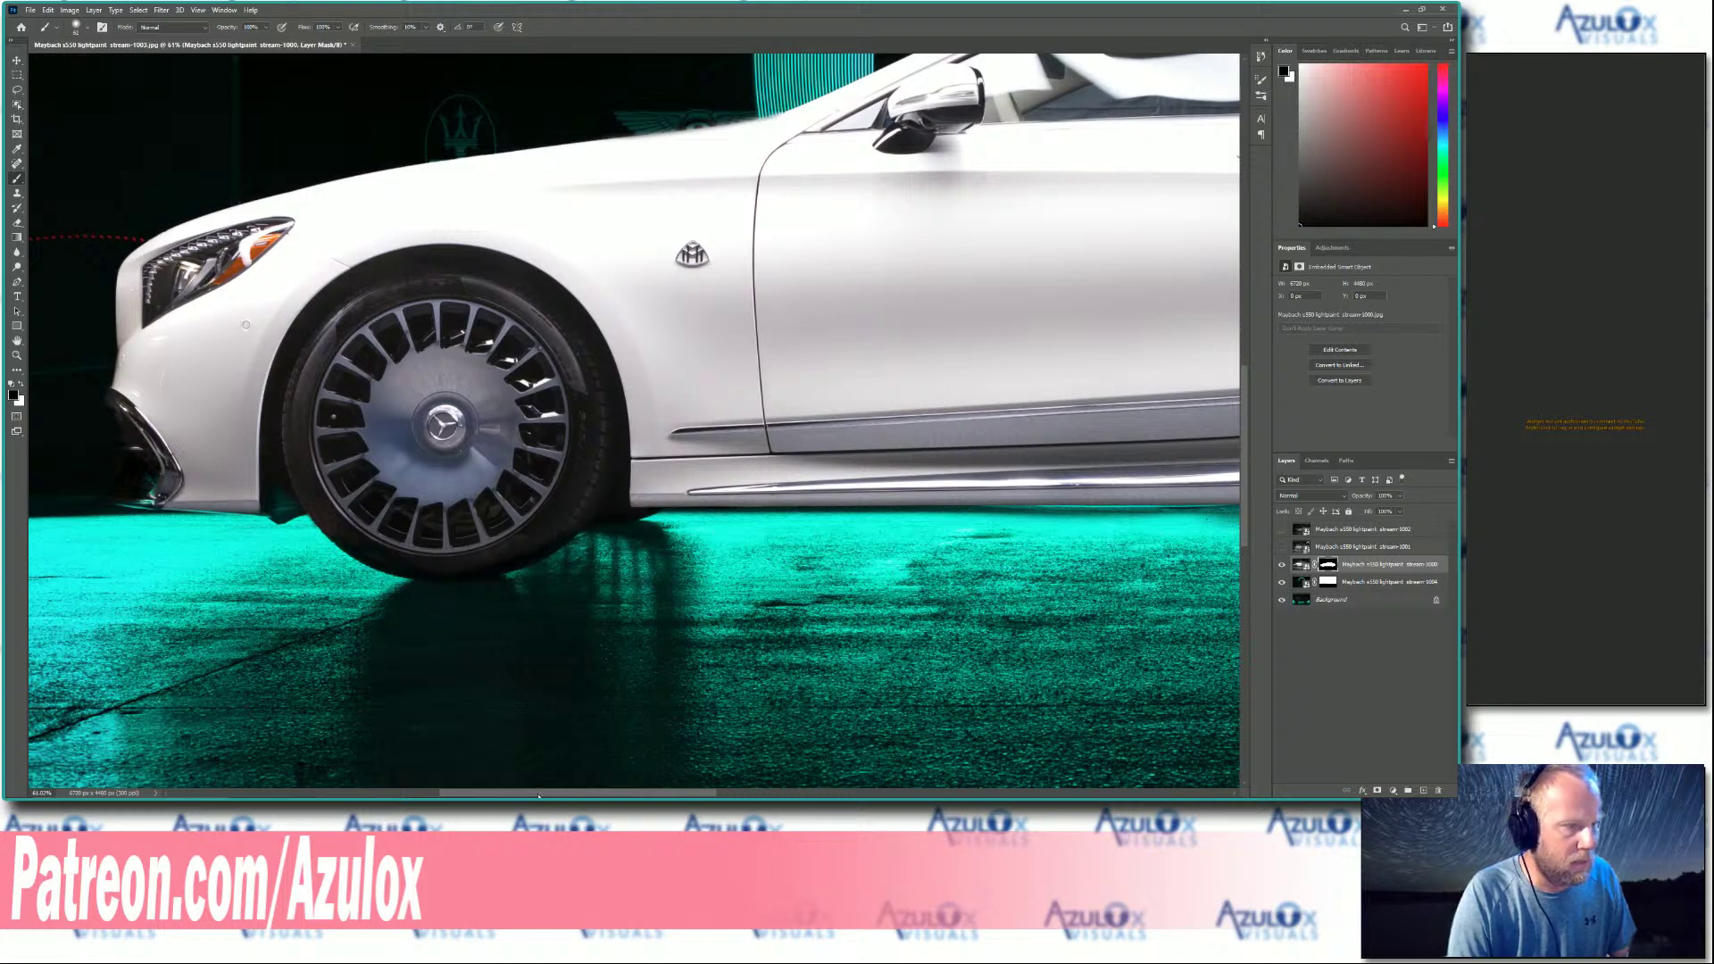
{"action": "left_click_drag", "start_coordinate": [538, 796], "coordinate": [726, 796]}
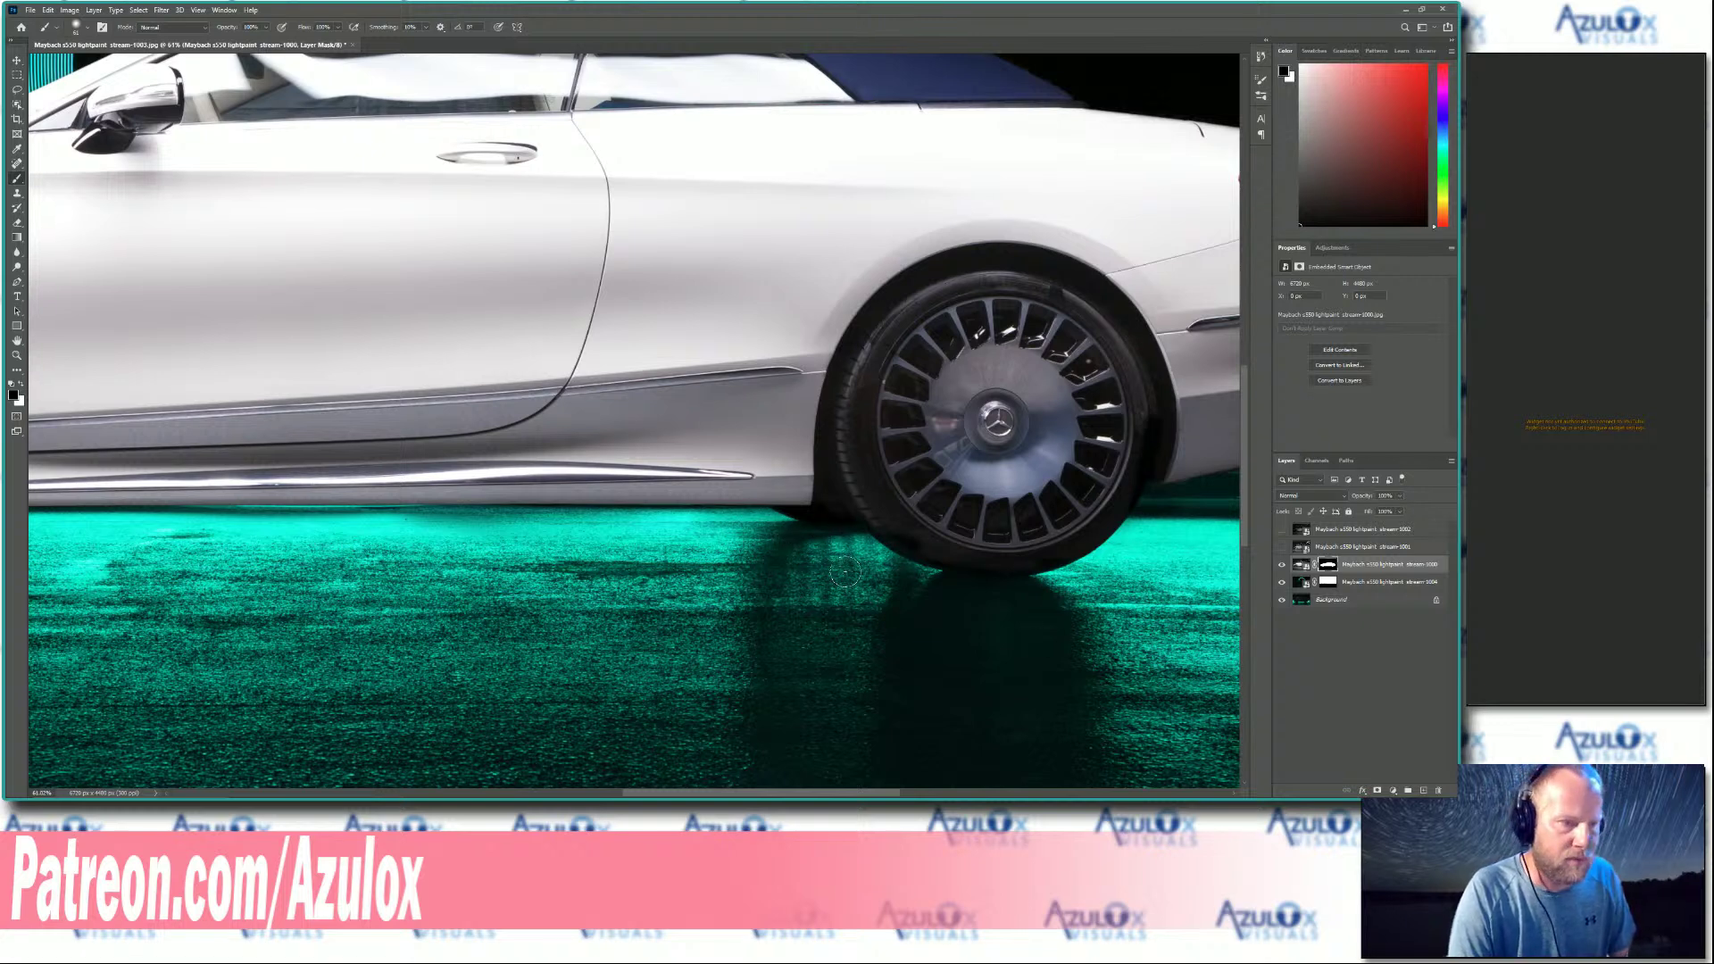
{"action": "scroll", "coordinate": [845, 577], "scroll_direction": "down", "scroll_amount": 5}
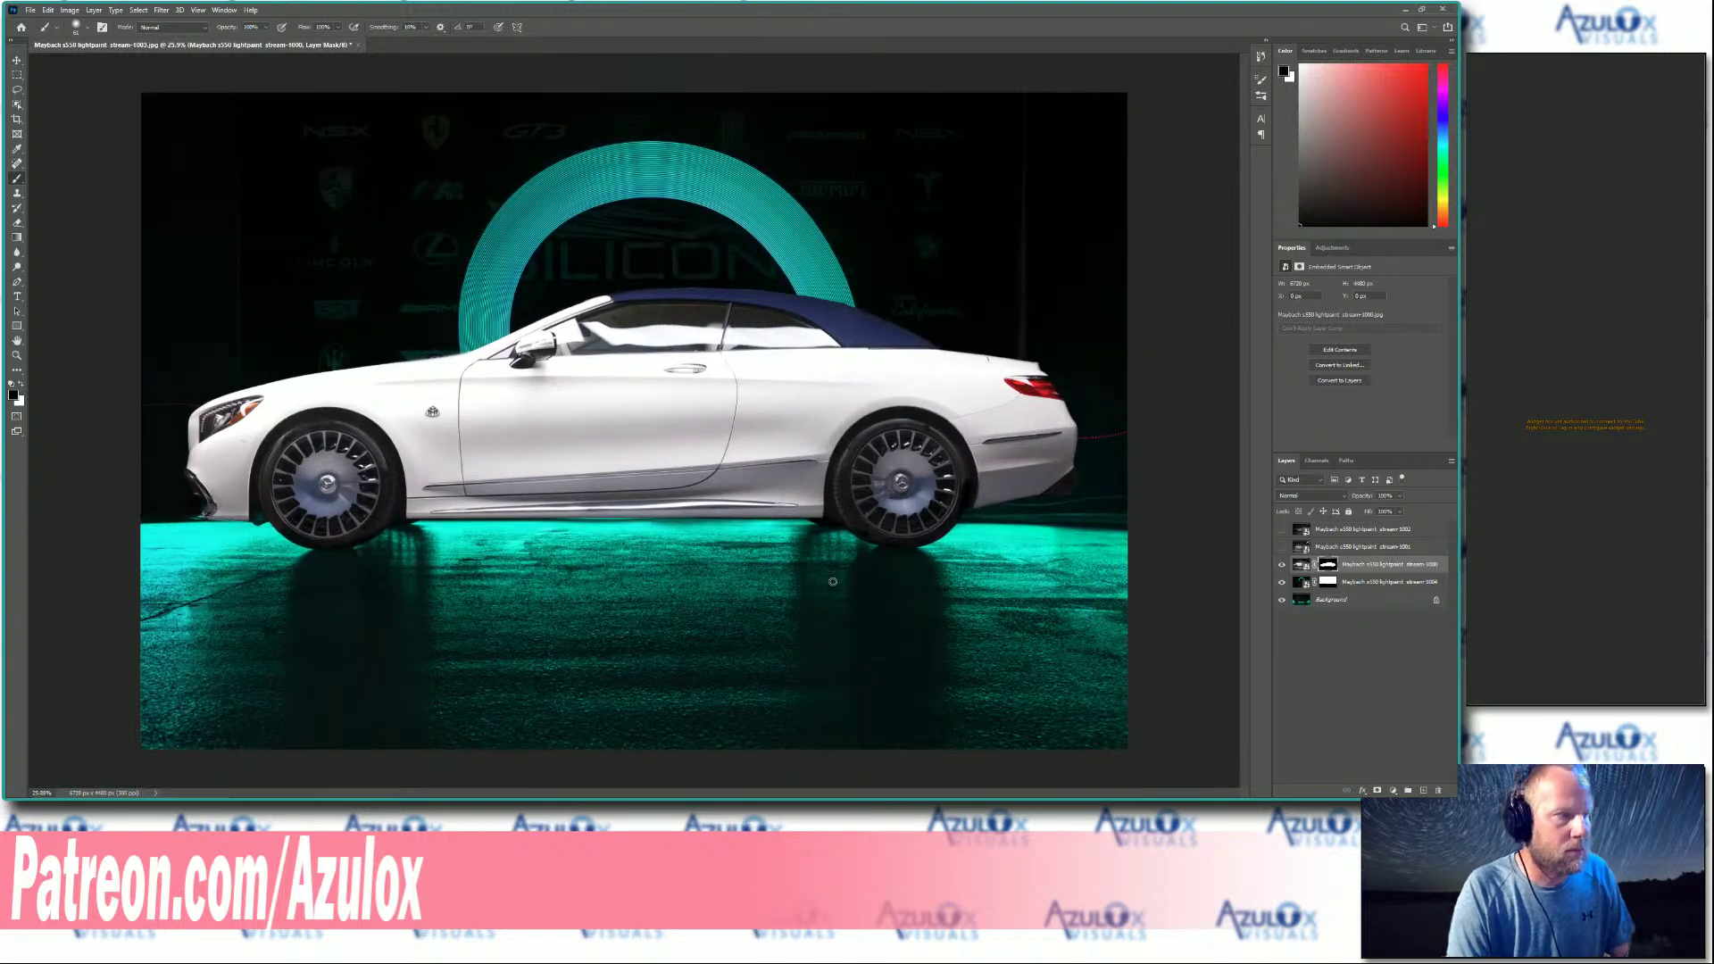
{"action": "scroll", "coordinate": [833, 582], "scroll_direction": "down", "scroll_amount": 1}
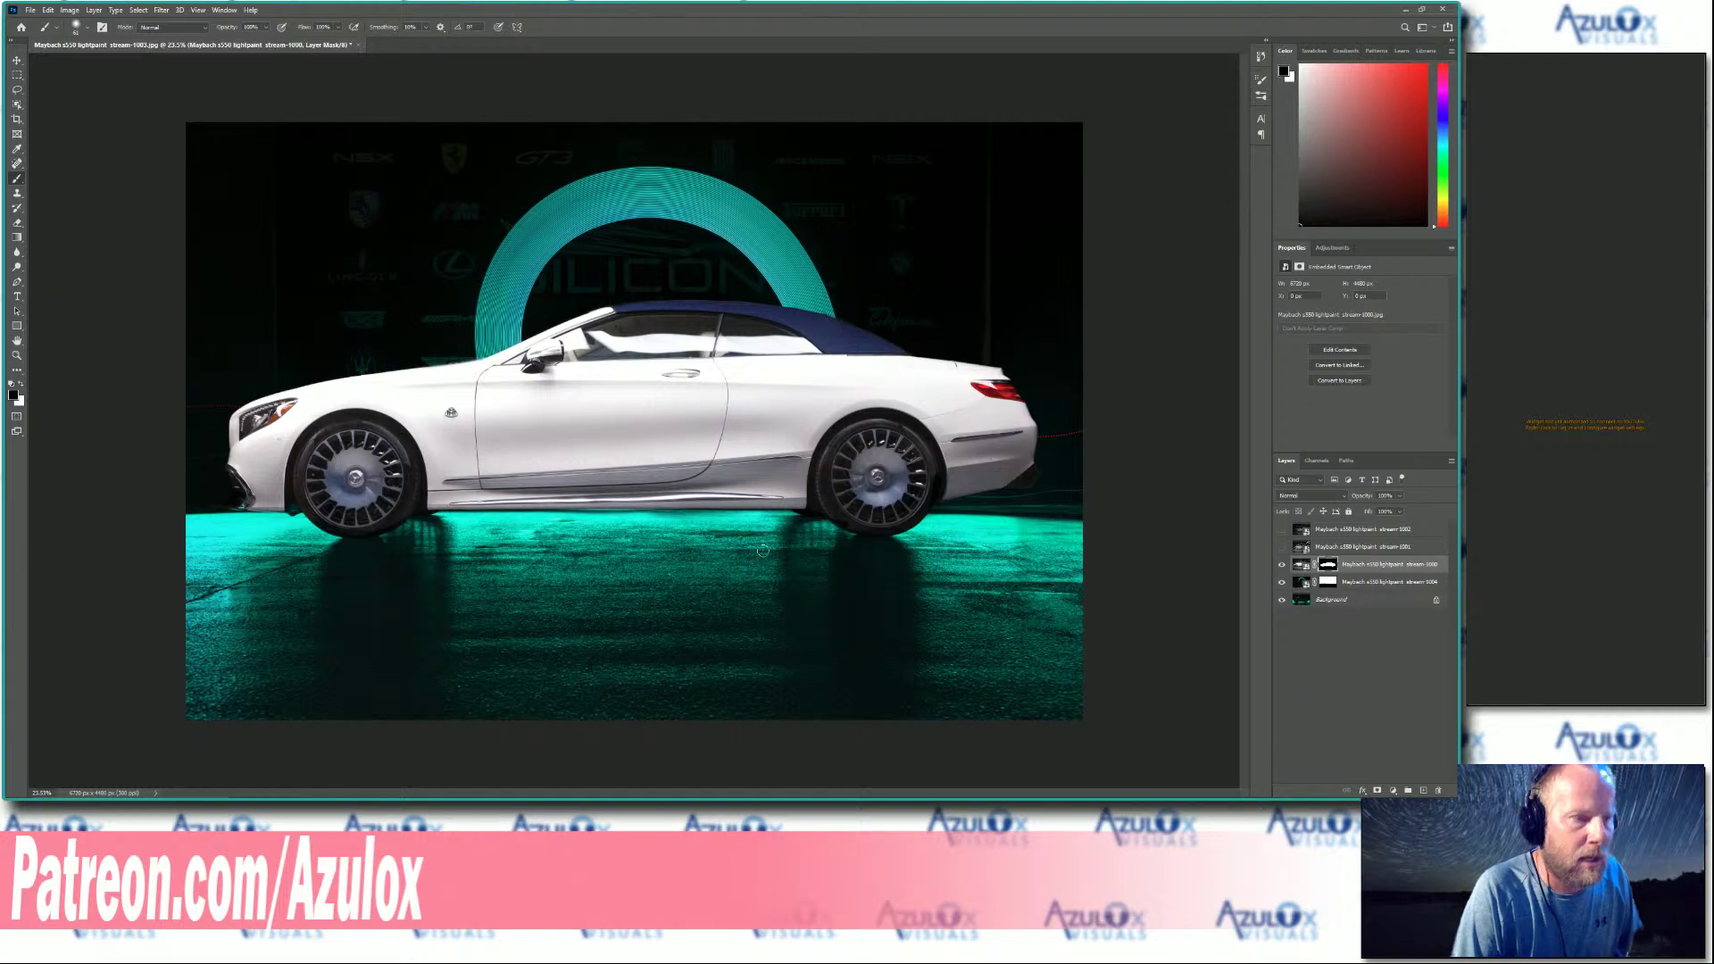
Show the hidden photo layer with the lit front wheel, add a layer mask, and fill the mask black with the Paint Bucket.
{"action": "left_click", "coordinate": [1282, 548]}
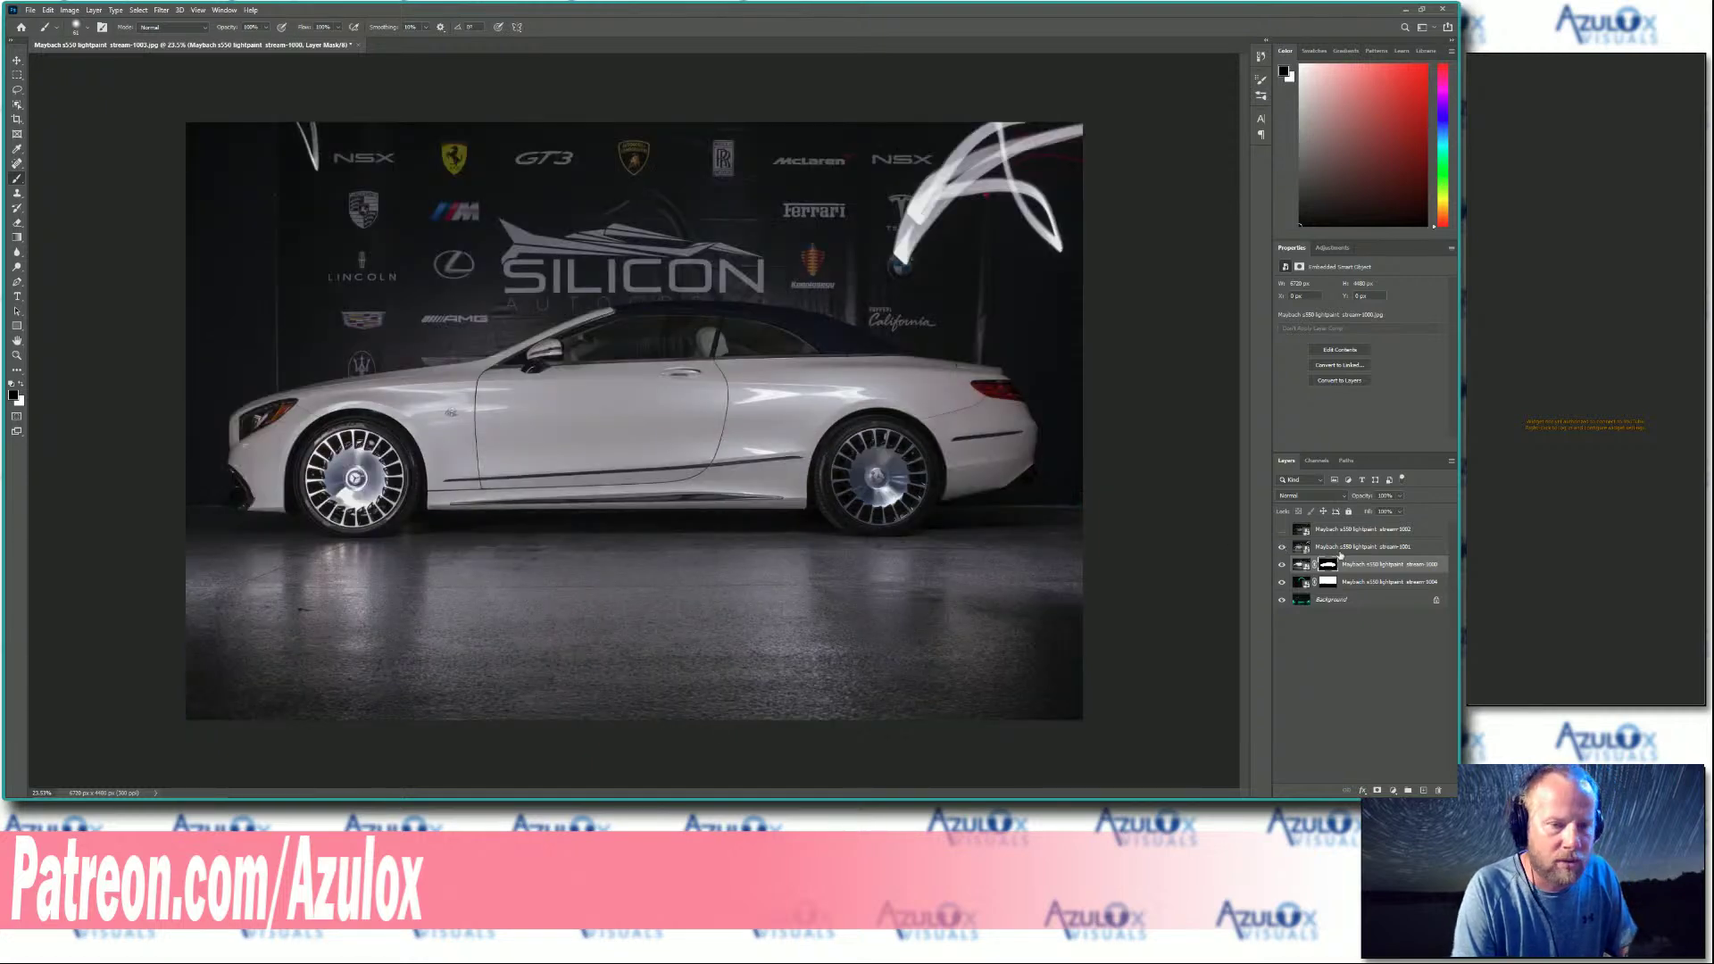
{"action": "left_click", "coordinate": [1343, 552]}
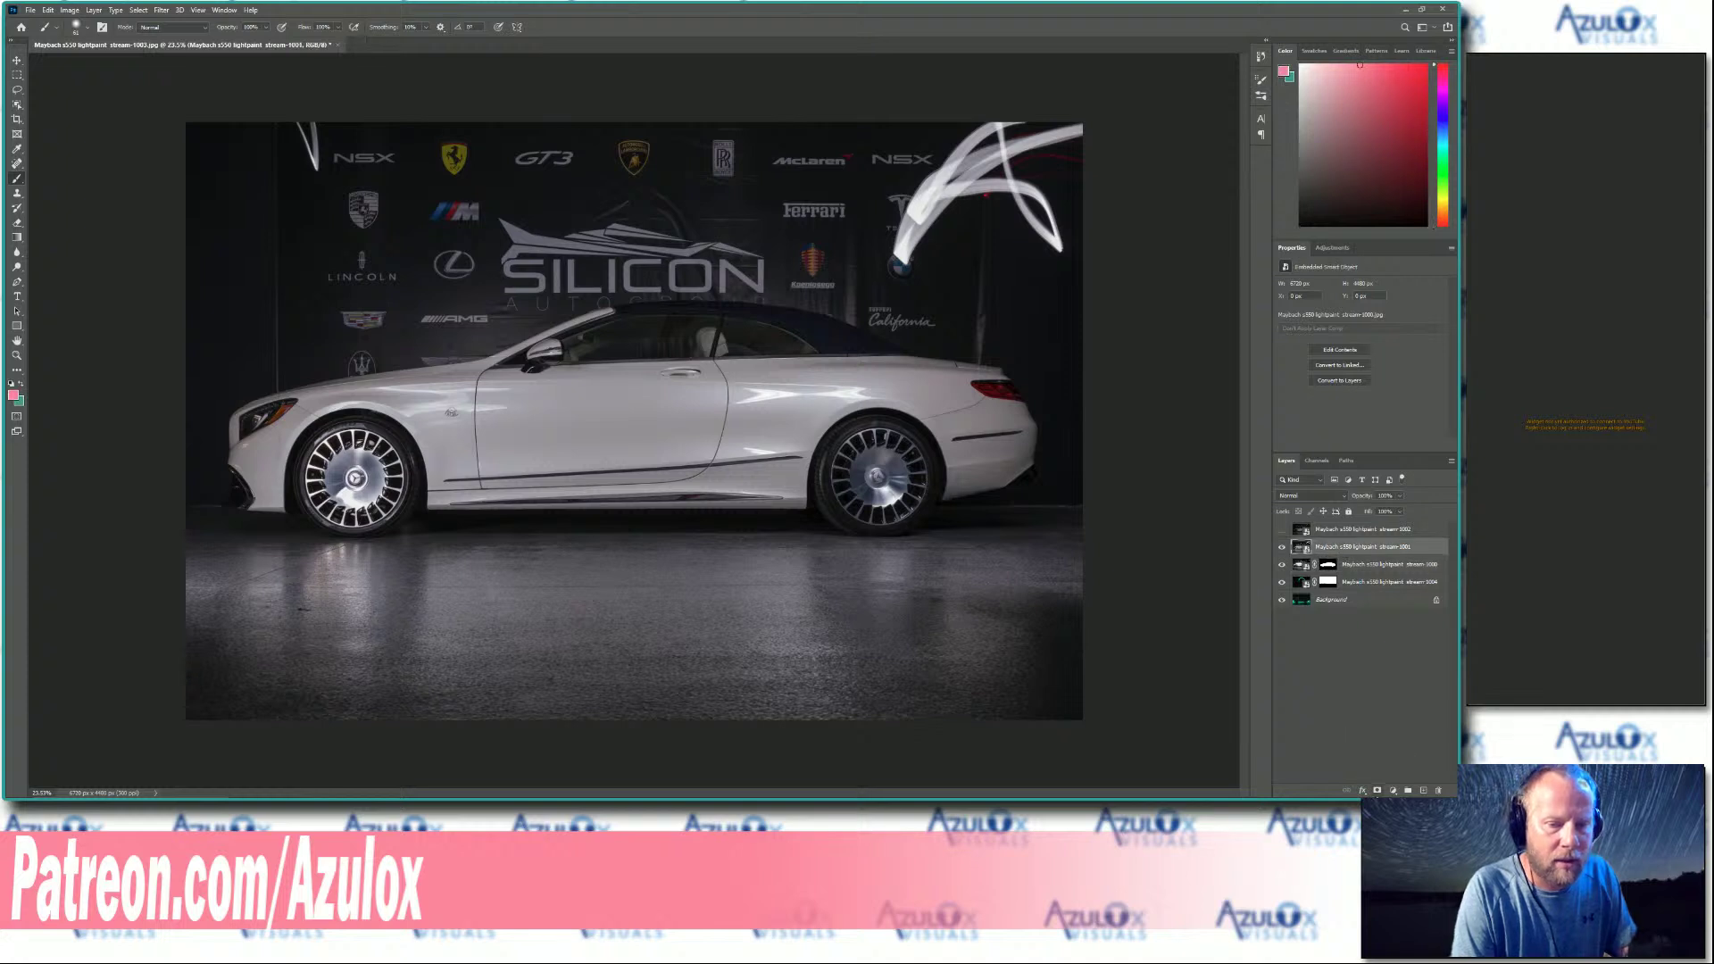
{"action": "left_click", "coordinate": [1377, 791]}
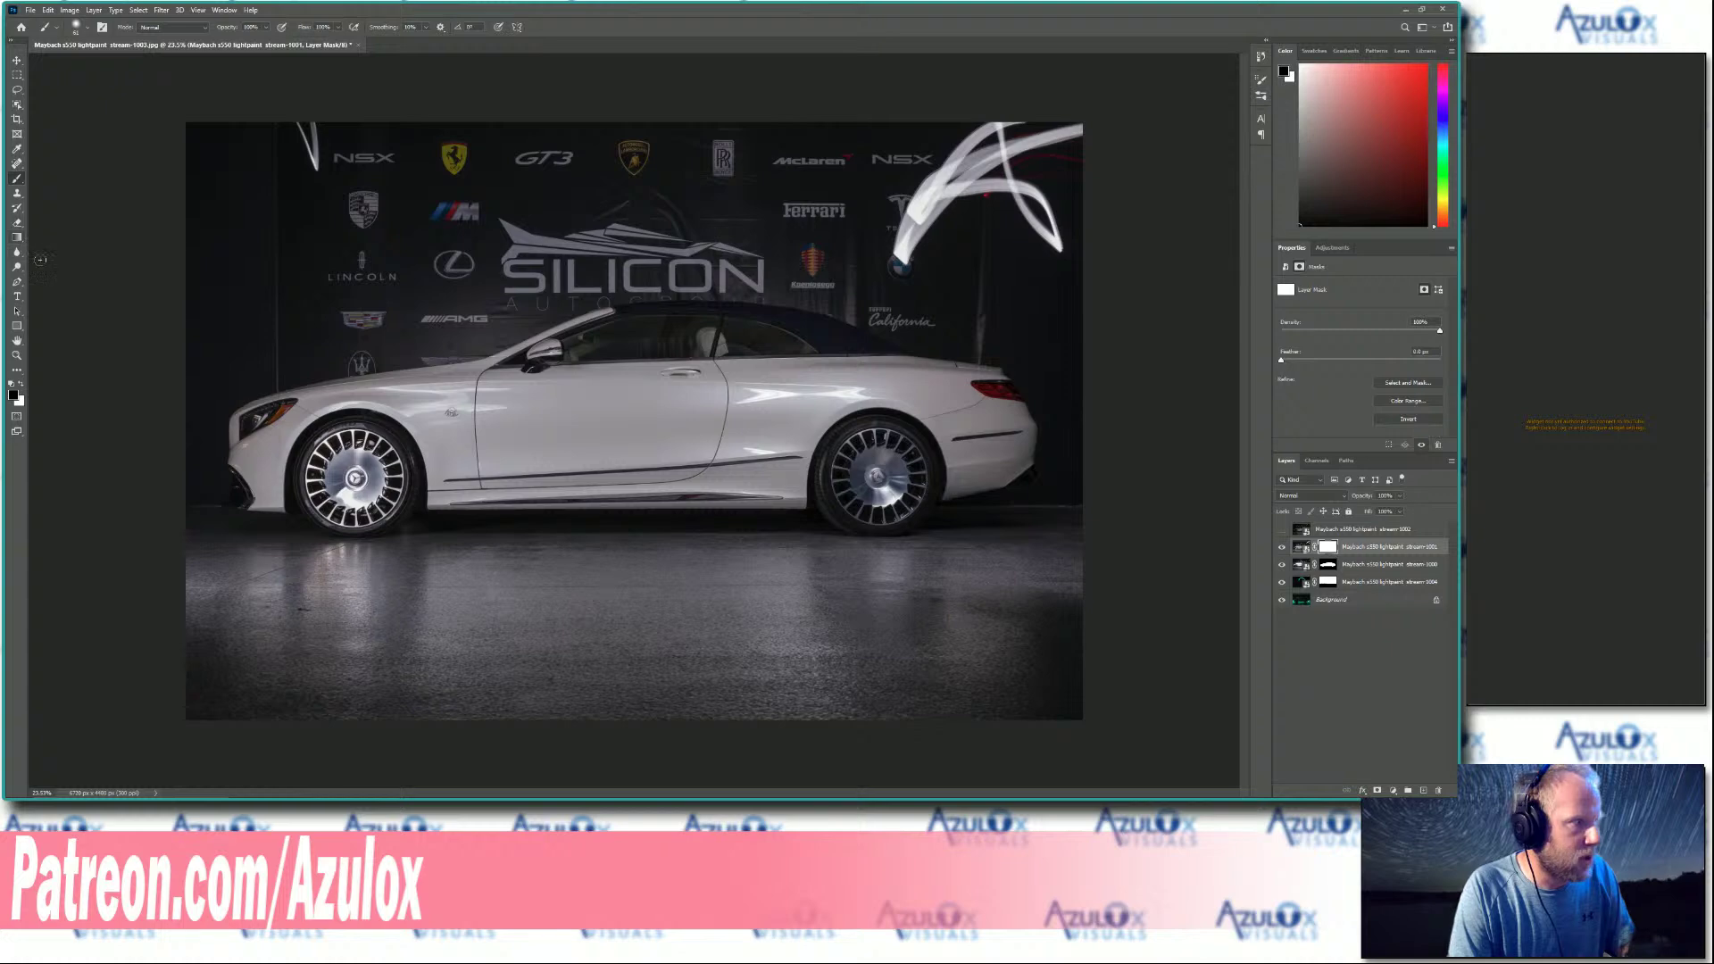
{"action": "left_click", "coordinate": [17, 238]}
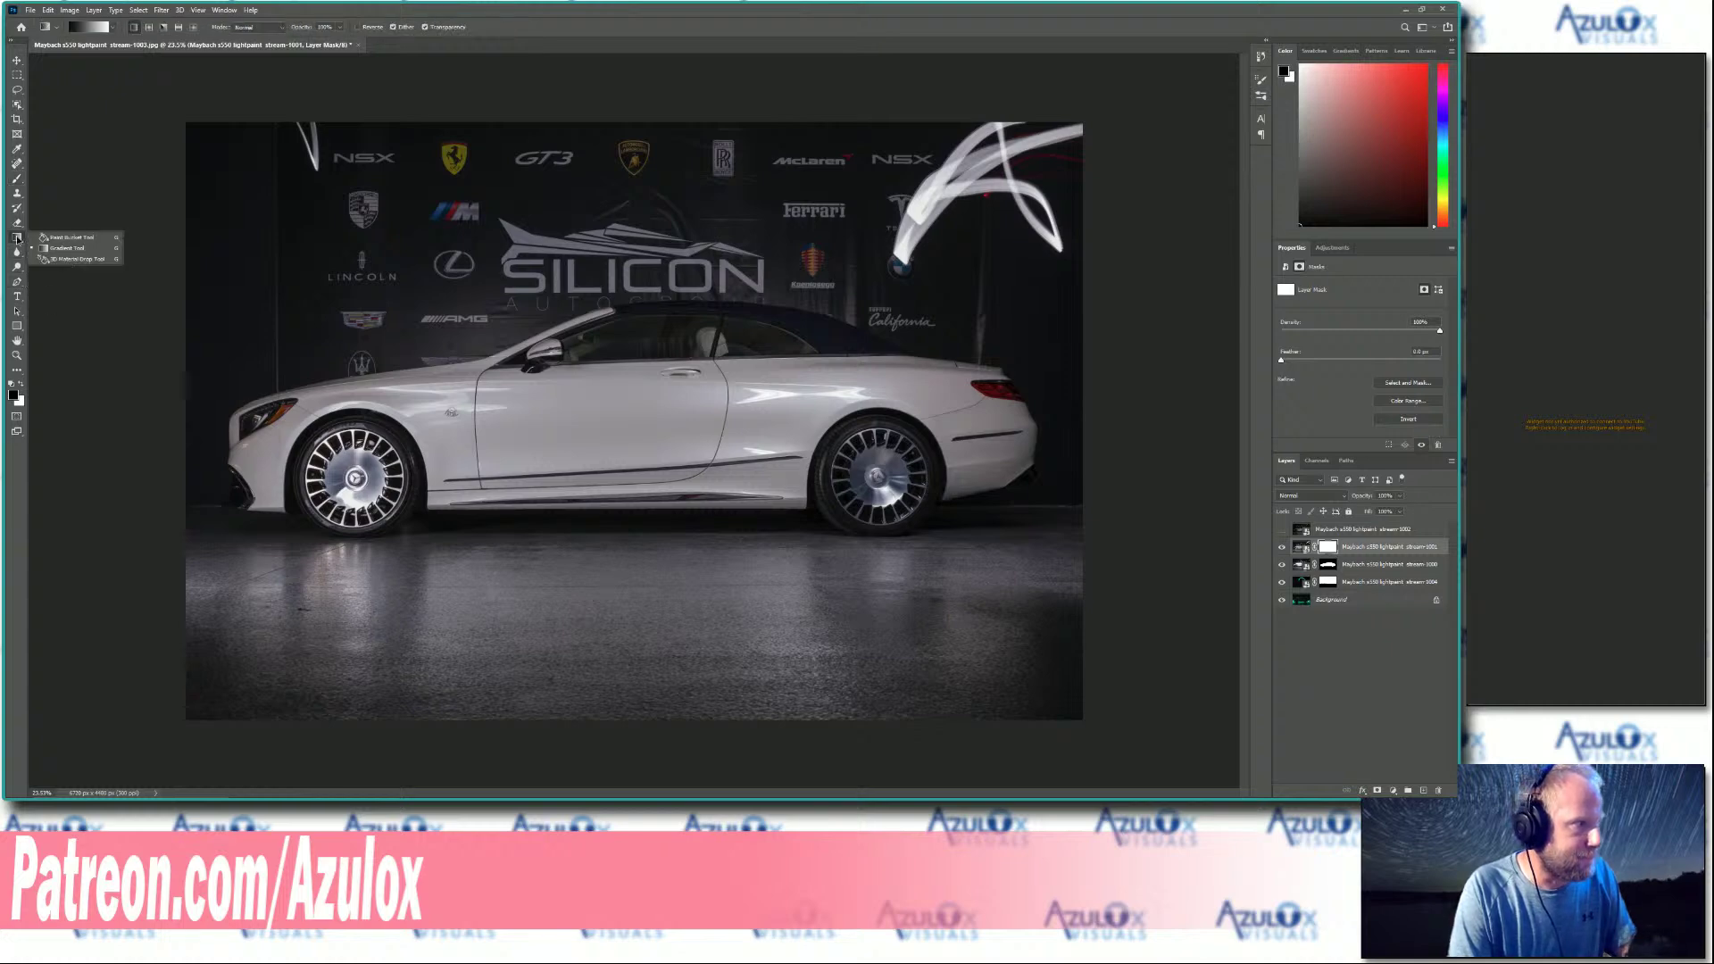
{"action": "left_click", "coordinate": [37, 238]}
{"action": "left_click", "coordinate": [347, 462]}
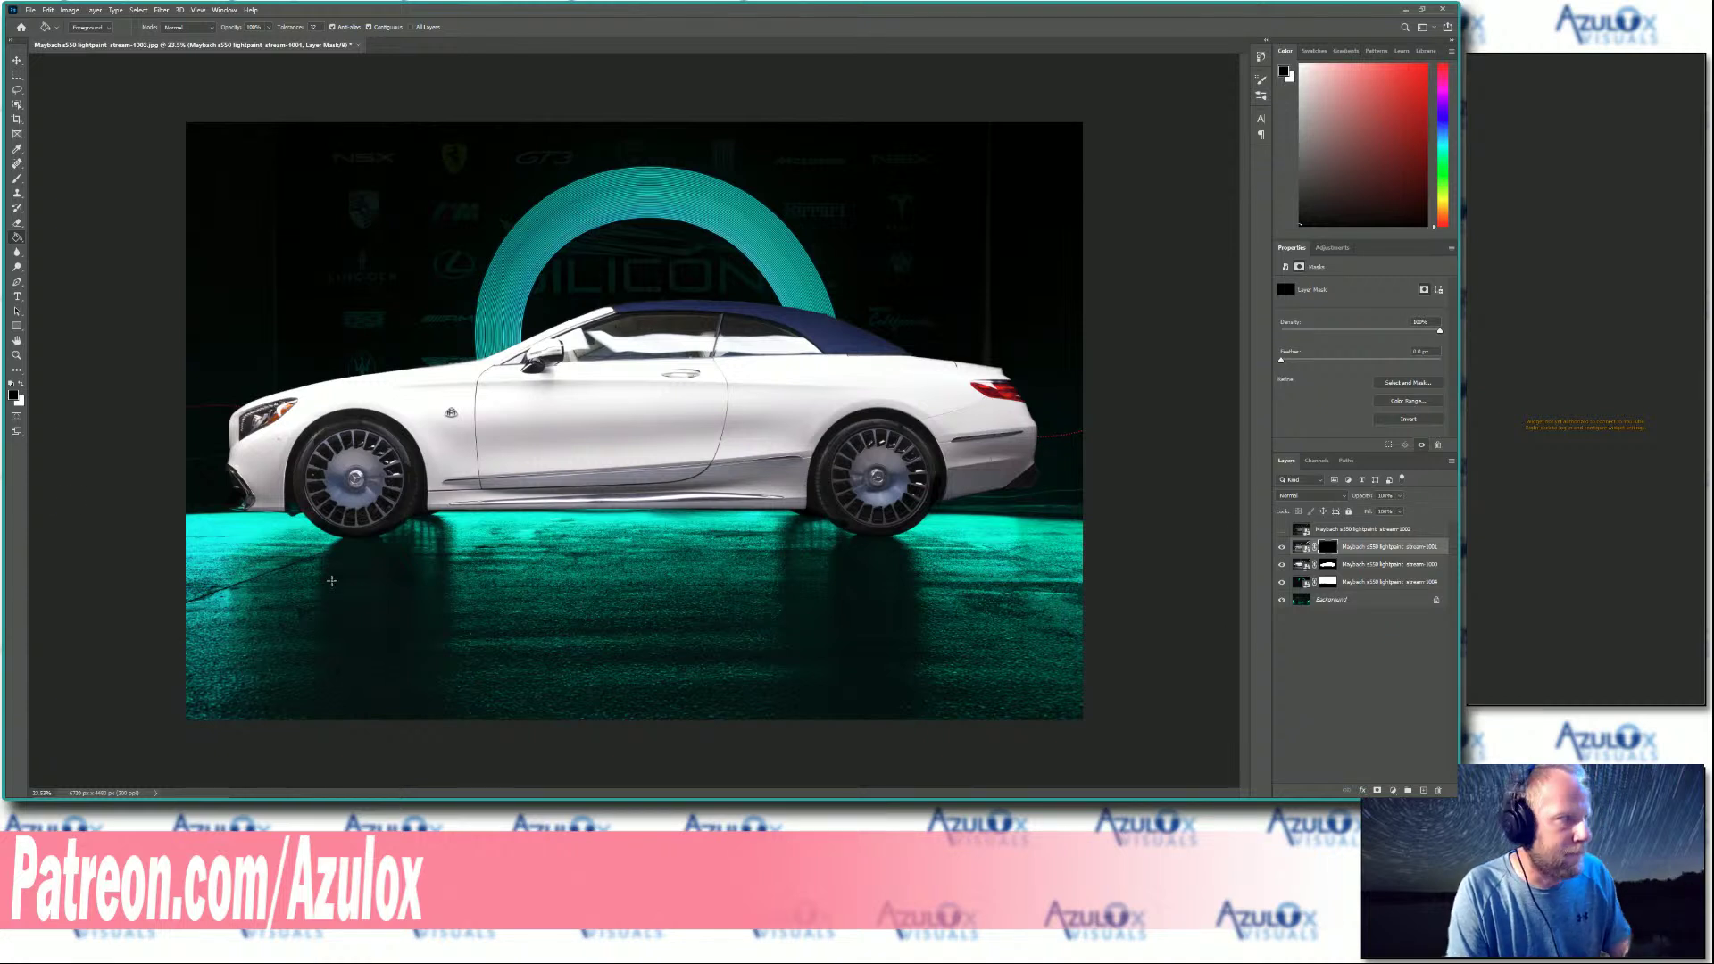
Paint white on the new mask with a resized brush over the front wheel to reveal its brightly lit rim.
{"action": "key", "text": "x"}
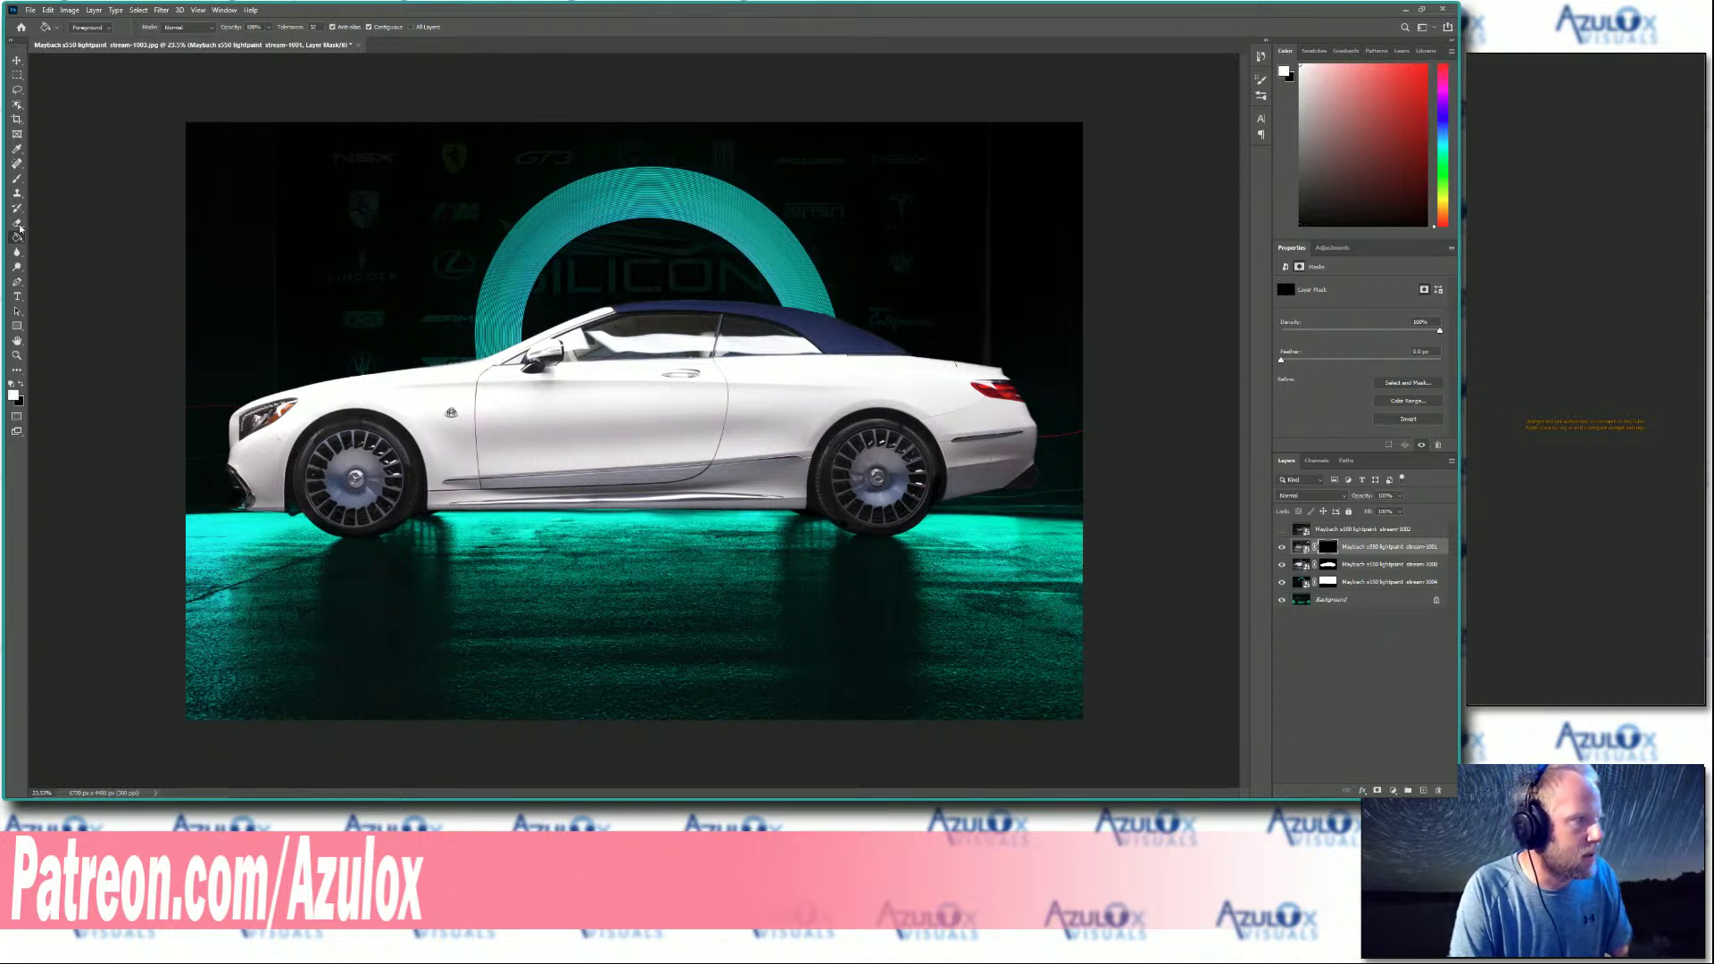
{"action": "left_click", "coordinate": [17, 179]}
{"action": "right_click", "coordinate": [357, 478]}
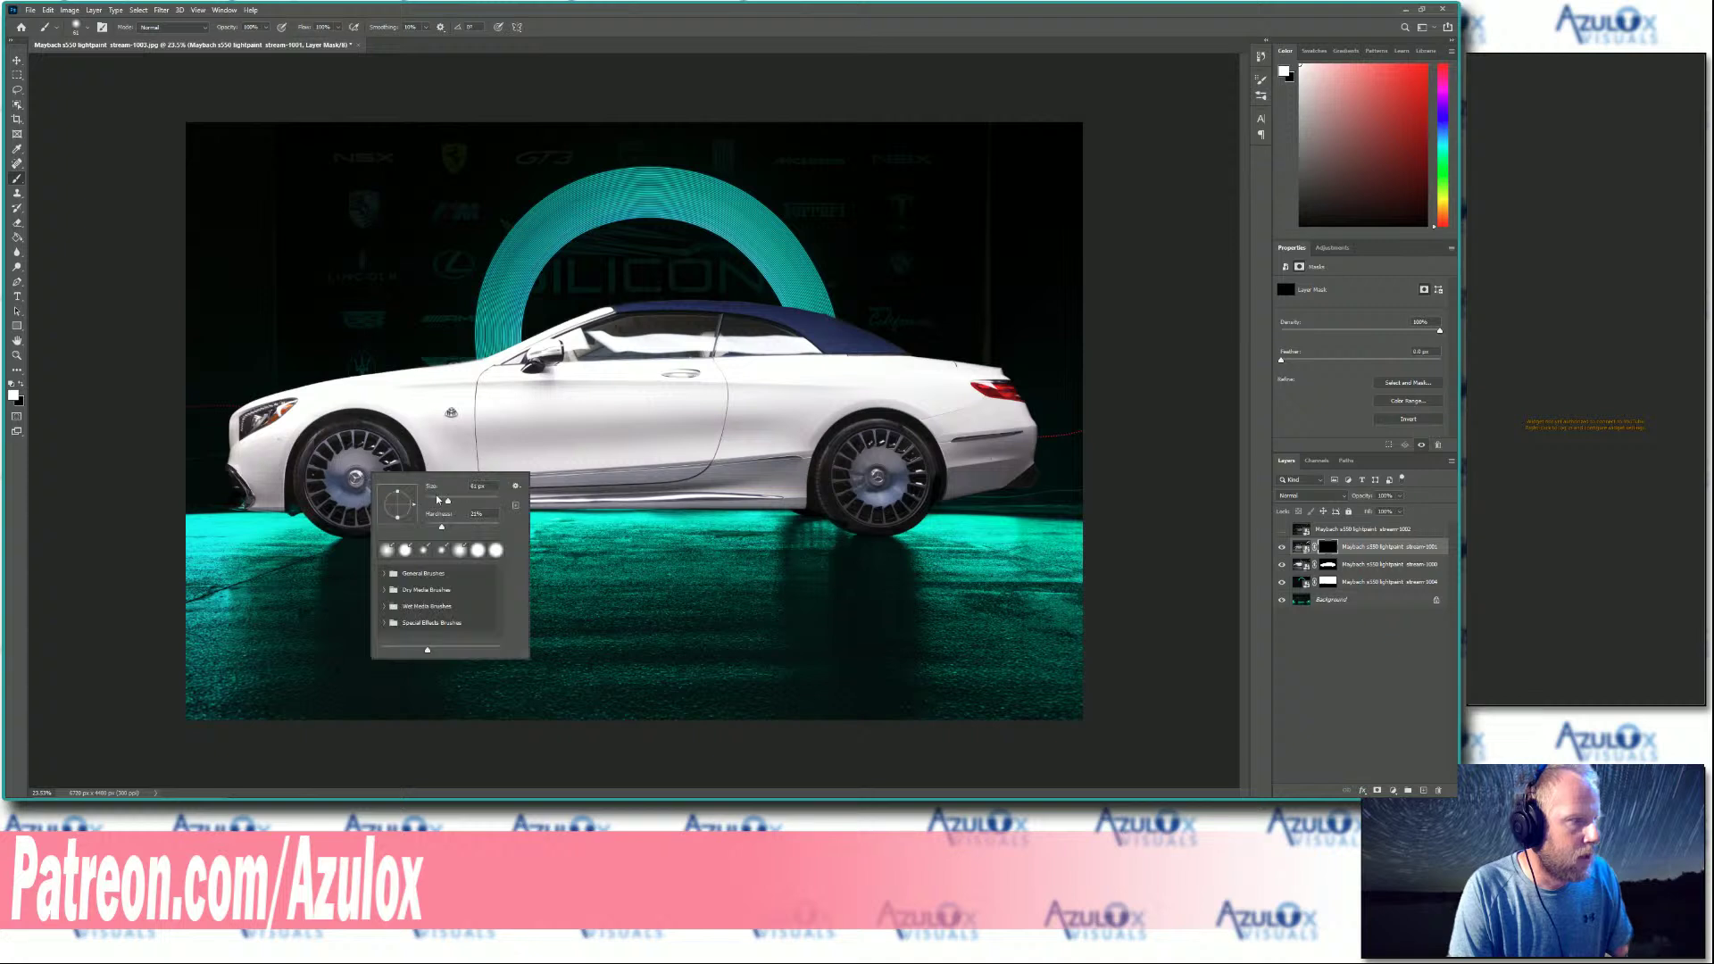
{"action": "key", "text": "Return"}
{"action": "mouse_move", "coordinate": [355, 476]}
{"action": "left_mouse_down"}
{"action": "mouse_move", "coordinate": [311, 494]}
{"action": "mouse_move", "coordinate": [336, 521]}
{"action": "mouse_move", "coordinate": [379, 516]}
{"action": "mouse_move", "coordinate": [394, 448]}
{"action": "mouse_move", "coordinate": [340, 437]}
{"action": "mouse_move", "coordinate": [314, 471]}
{"action": "mouse_move", "coordinate": [376, 528]}
{"action": "mouse_move", "coordinate": [403, 457]}
{"action": "mouse_move", "coordinate": [369, 432]}
{"action": "mouse_move", "coordinate": [314, 446]}
{"action": "mouse_move", "coordinate": [298, 486]}
{"action": "mouse_move", "coordinate": [324, 519]}
{"action": "mouse_move", "coordinate": [391, 519]}
{"action": "mouse_move", "coordinate": [335, 428]}
{"action": "mouse_move", "coordinate": [371, 430]}
{"action": "mouse_move", "coordinate": [407, 465]}
{"action": "mouse_move", "coordinate": [407, 505]}
{"action": "mouse_move", "coordinate": [400, 450]}
{"action": "mouse_move", "coordinate": [364, 426]}
{"action": "mouse_move", "coordinate": [315, 442]}
{"action": "mouse_move", "coordinate": [308, 516]}
{"action": "left_mouse_up"}
Paint black on the front-wheel mask along the tire's lower edge to clean the spill onto the floor.
{"action": "key", "text": "x"}
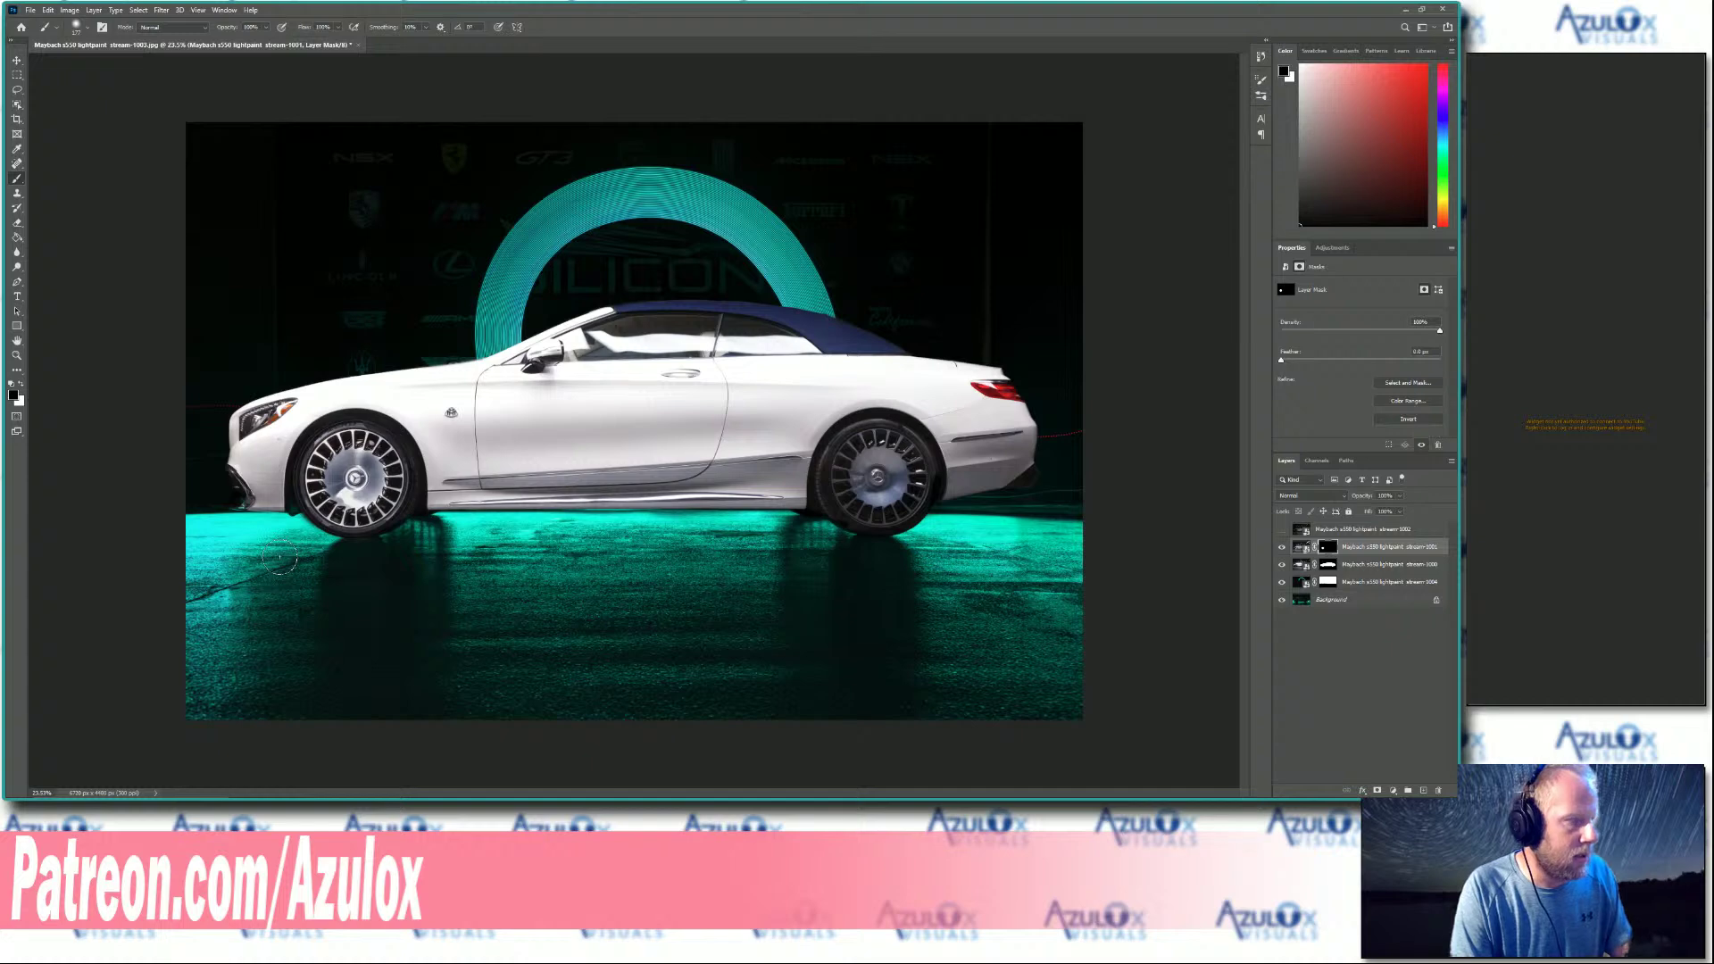
{"action": "scroll", "coordinate": [286, 558], "scroll_direction": "up", "scroll_amount": 5}
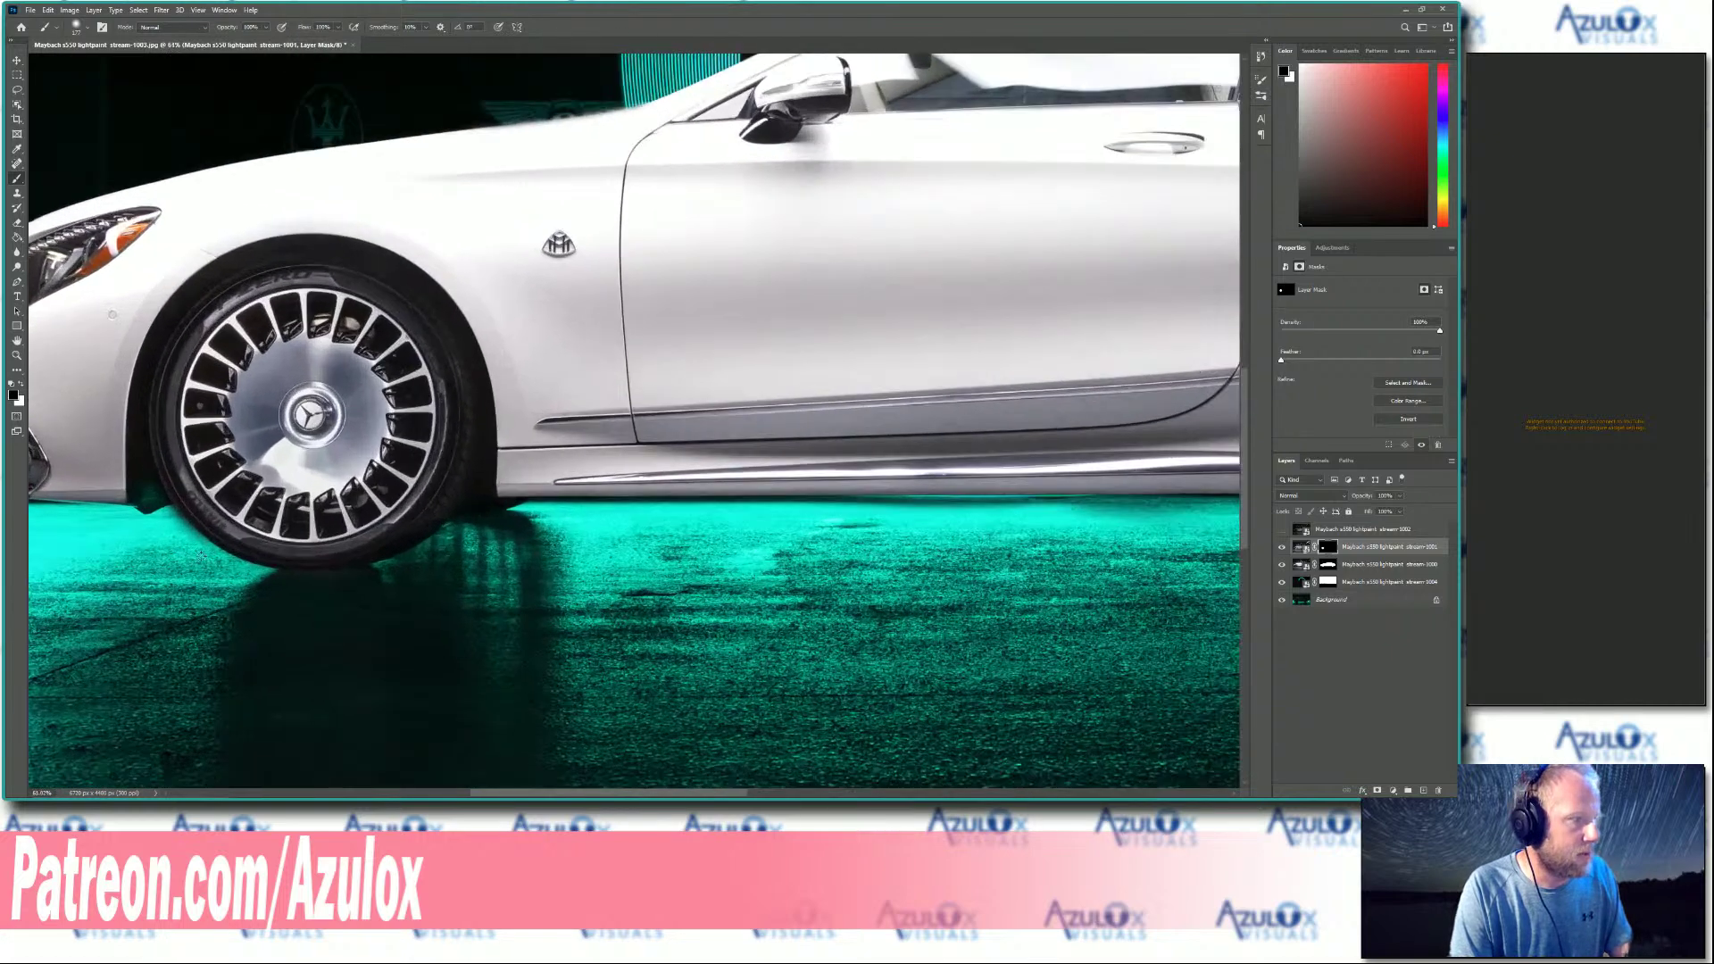
{"action": "mouse_move", "coordinate": [149, 540]}
{"action": "left_mouse_down"}
{"action": "mouse_move", "coordinate": [156, 505]}
{"action": "mouse_move", "coordinate": [196, 561]}
{"action": "left_mouse_up"}
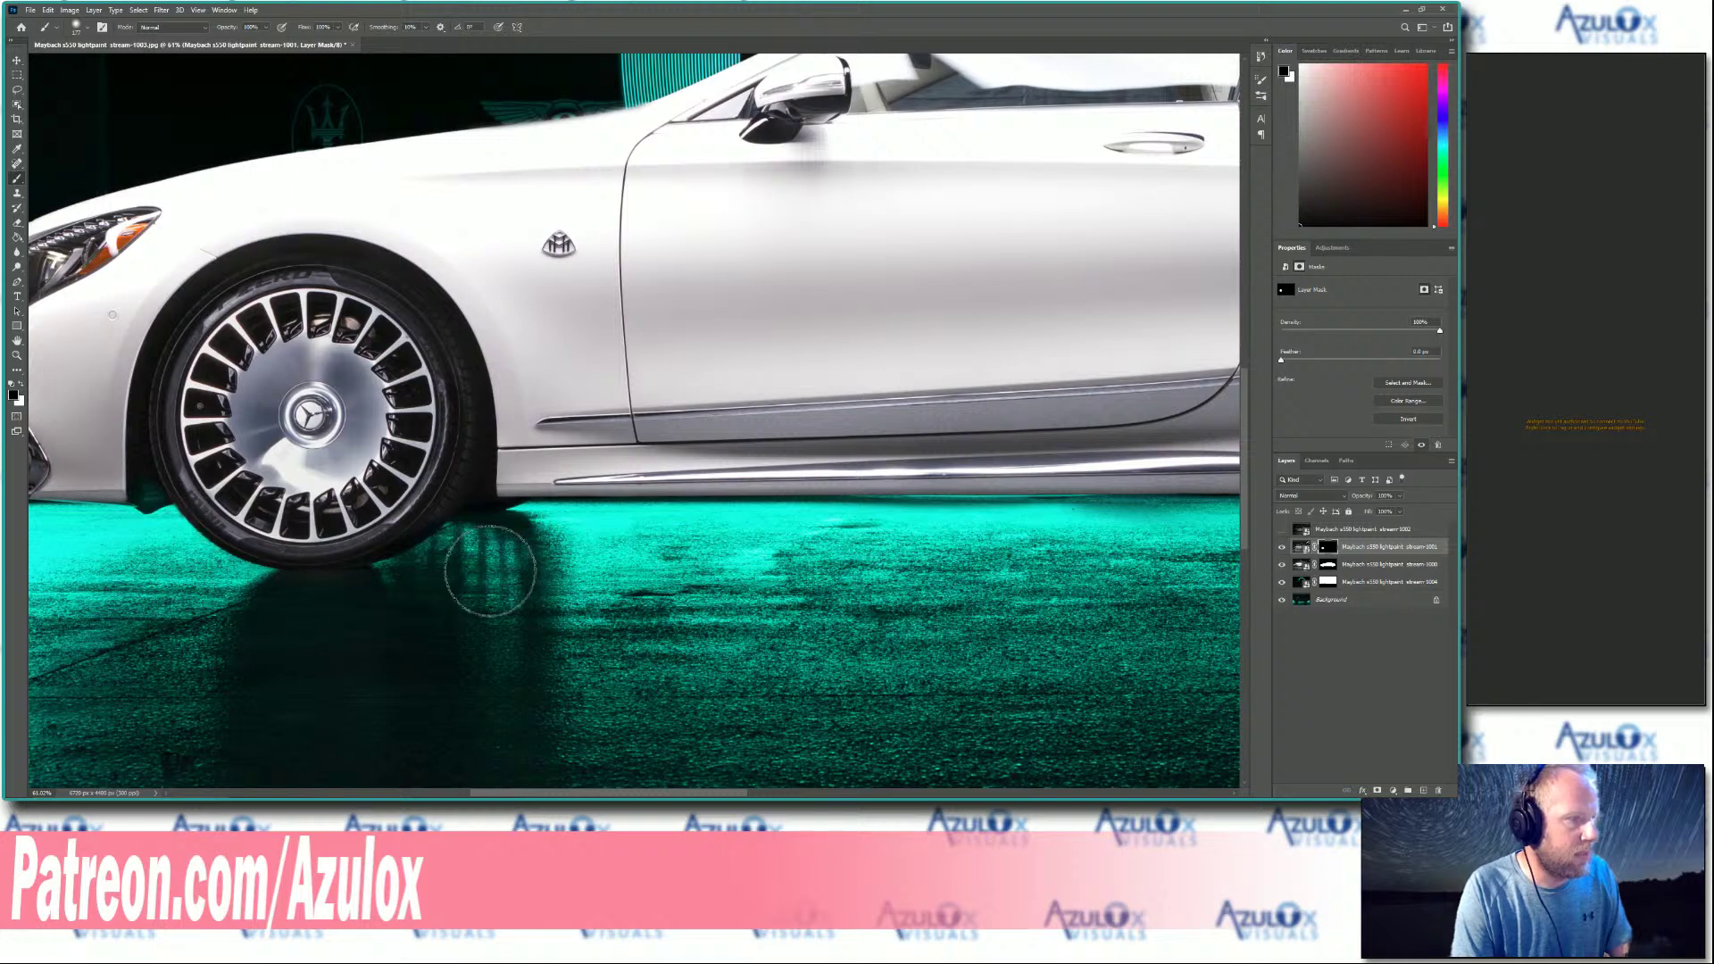
Show the topmost photo layer with the lit rear wheel, add a layer mask, and fill the mask black with the Paint Bucket.
{"action": "scroll", "coordinate": [642, 616], "scroll_direction": "down", "scroll_amount": 5}
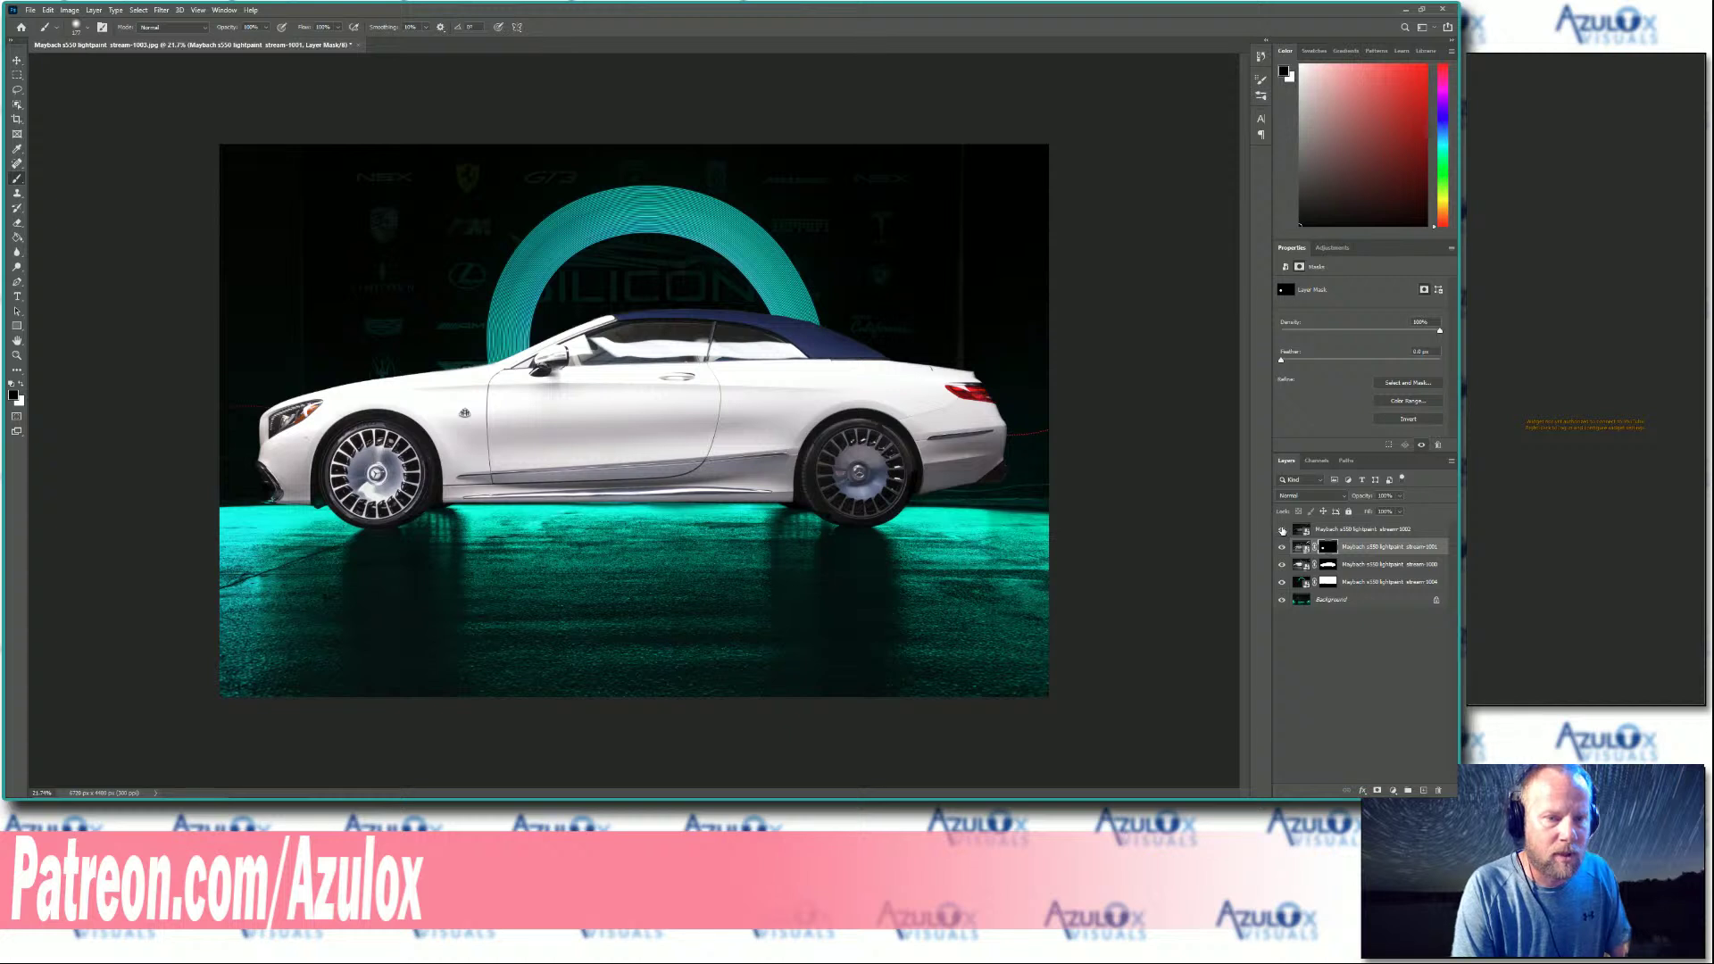
{"action": "left_click", "coordinate": [1282, 529]}
{"action": "left_click", "coordinate": [1349, 530]}
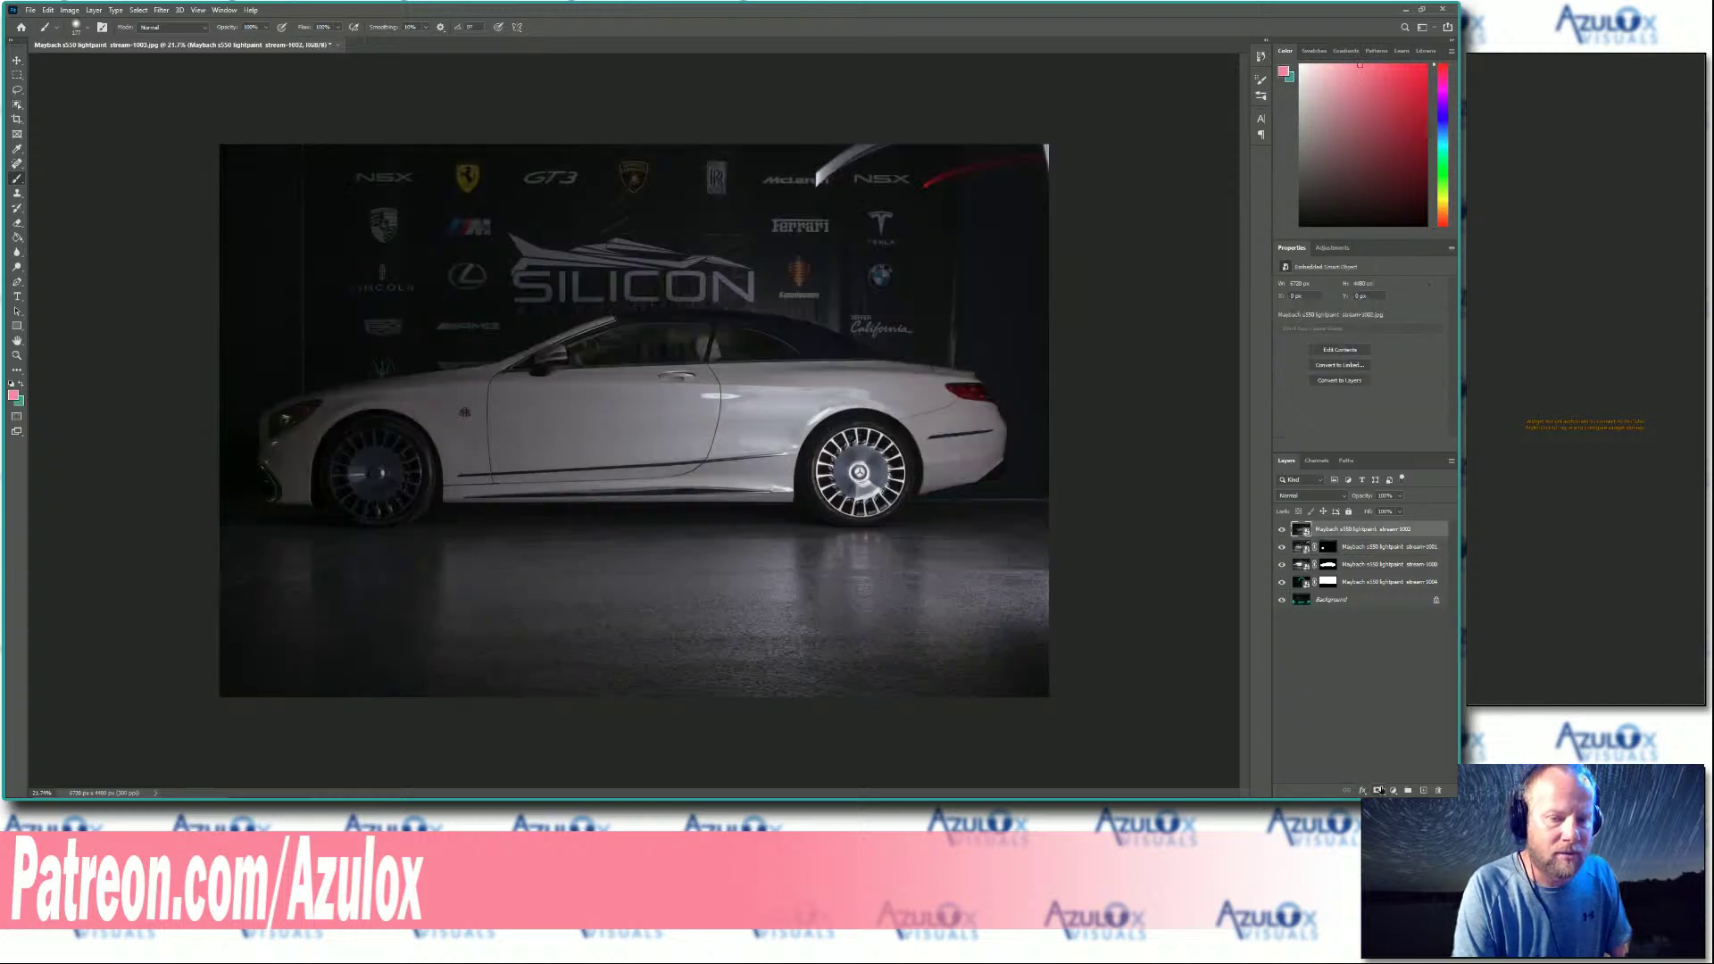
{"action": "left_click", "coordinate": [1378, 790]}
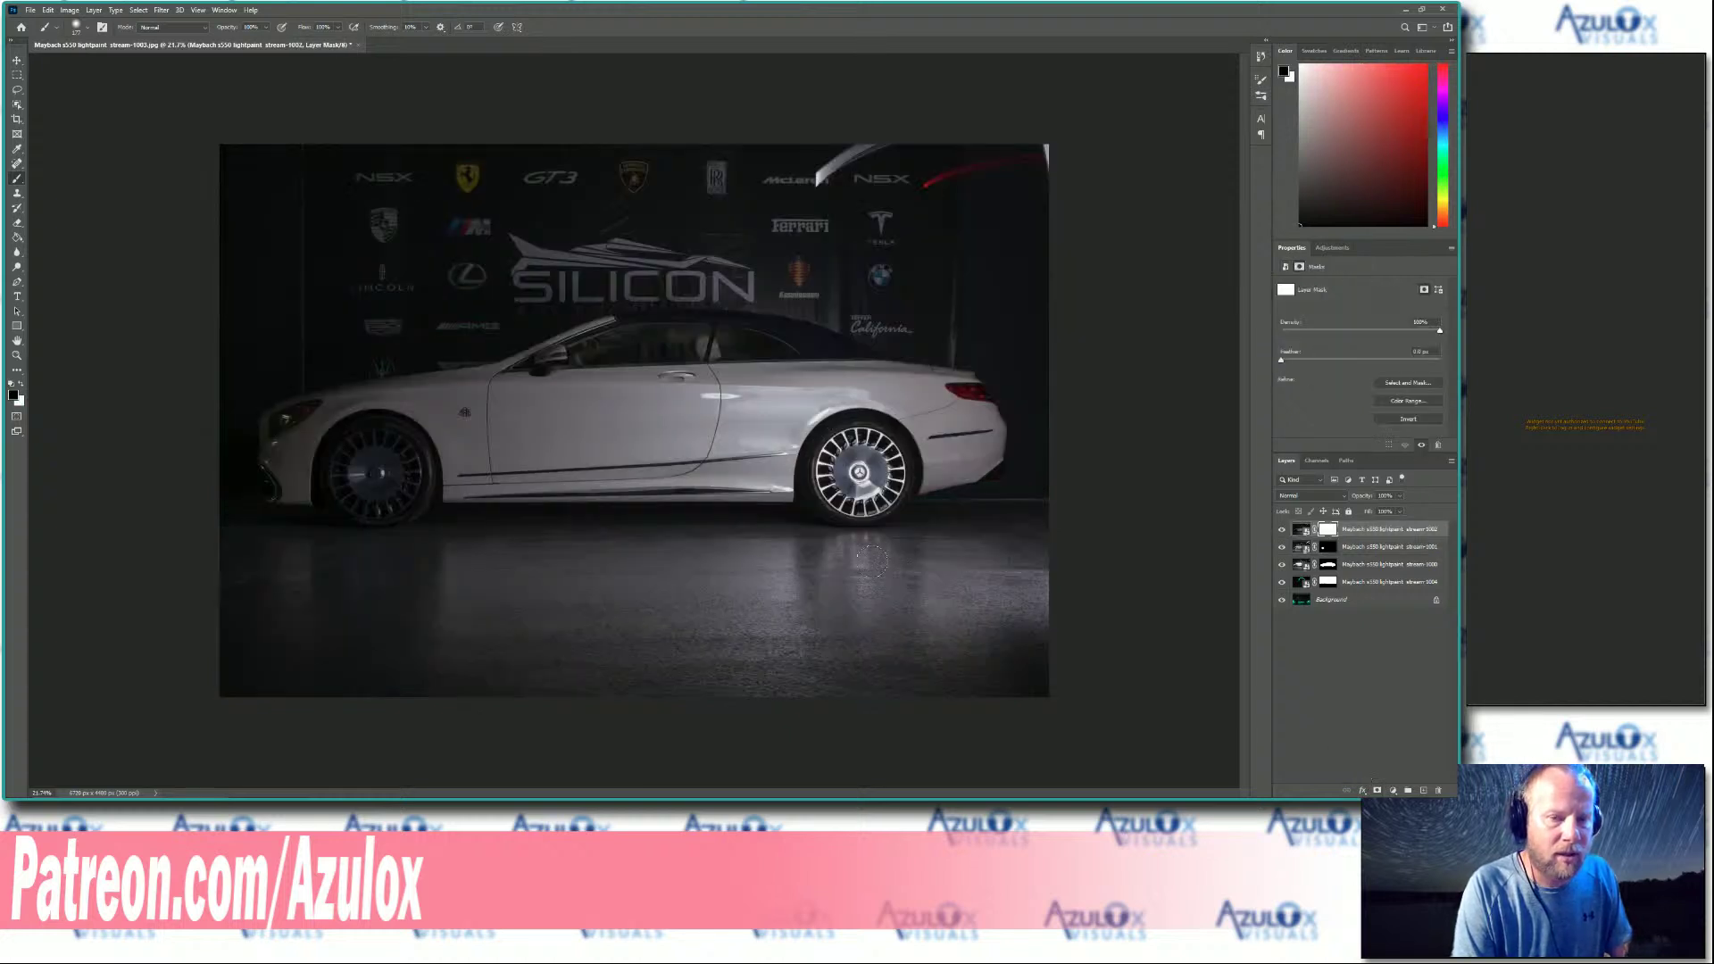
{"action": "left_click", "coordinate": [17, 239]}
{"action": "left_click", "coordinate": [749, 459]}
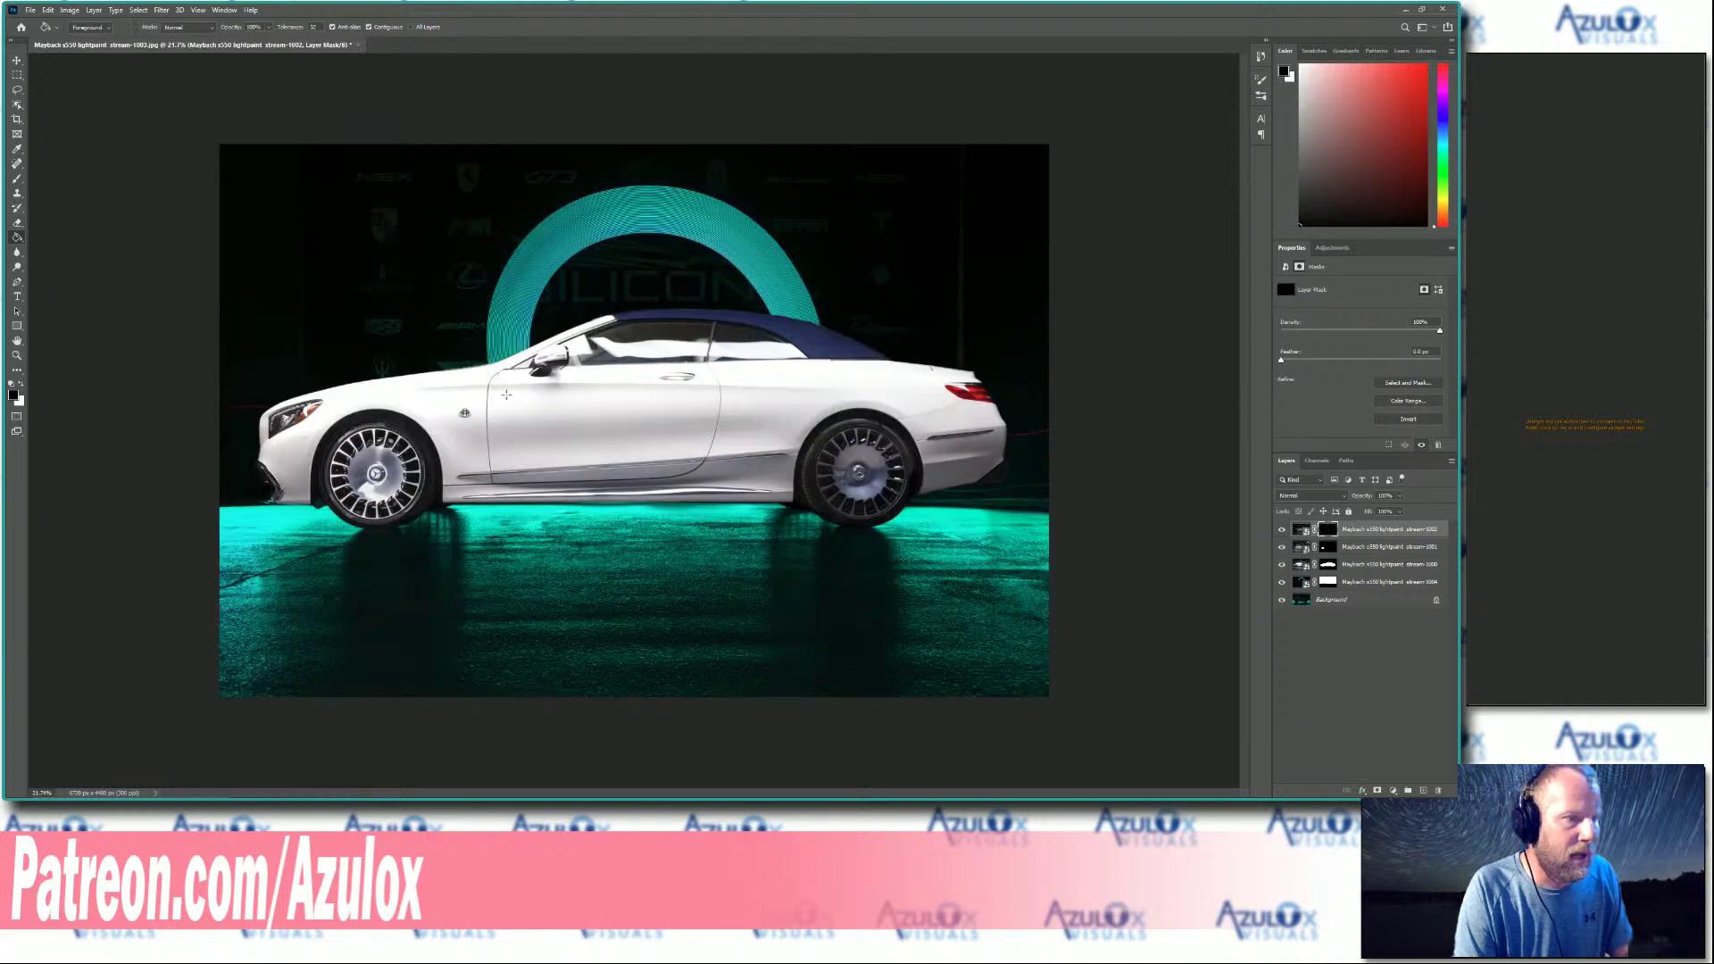
Paint white on the topmost layer's mask with the Brush over the rear wheel to reveal its lit rim.
{"action": "left_click", "coordinate": [15, 178]}
{"action": "left_click", "coordinate": [21, 386]}
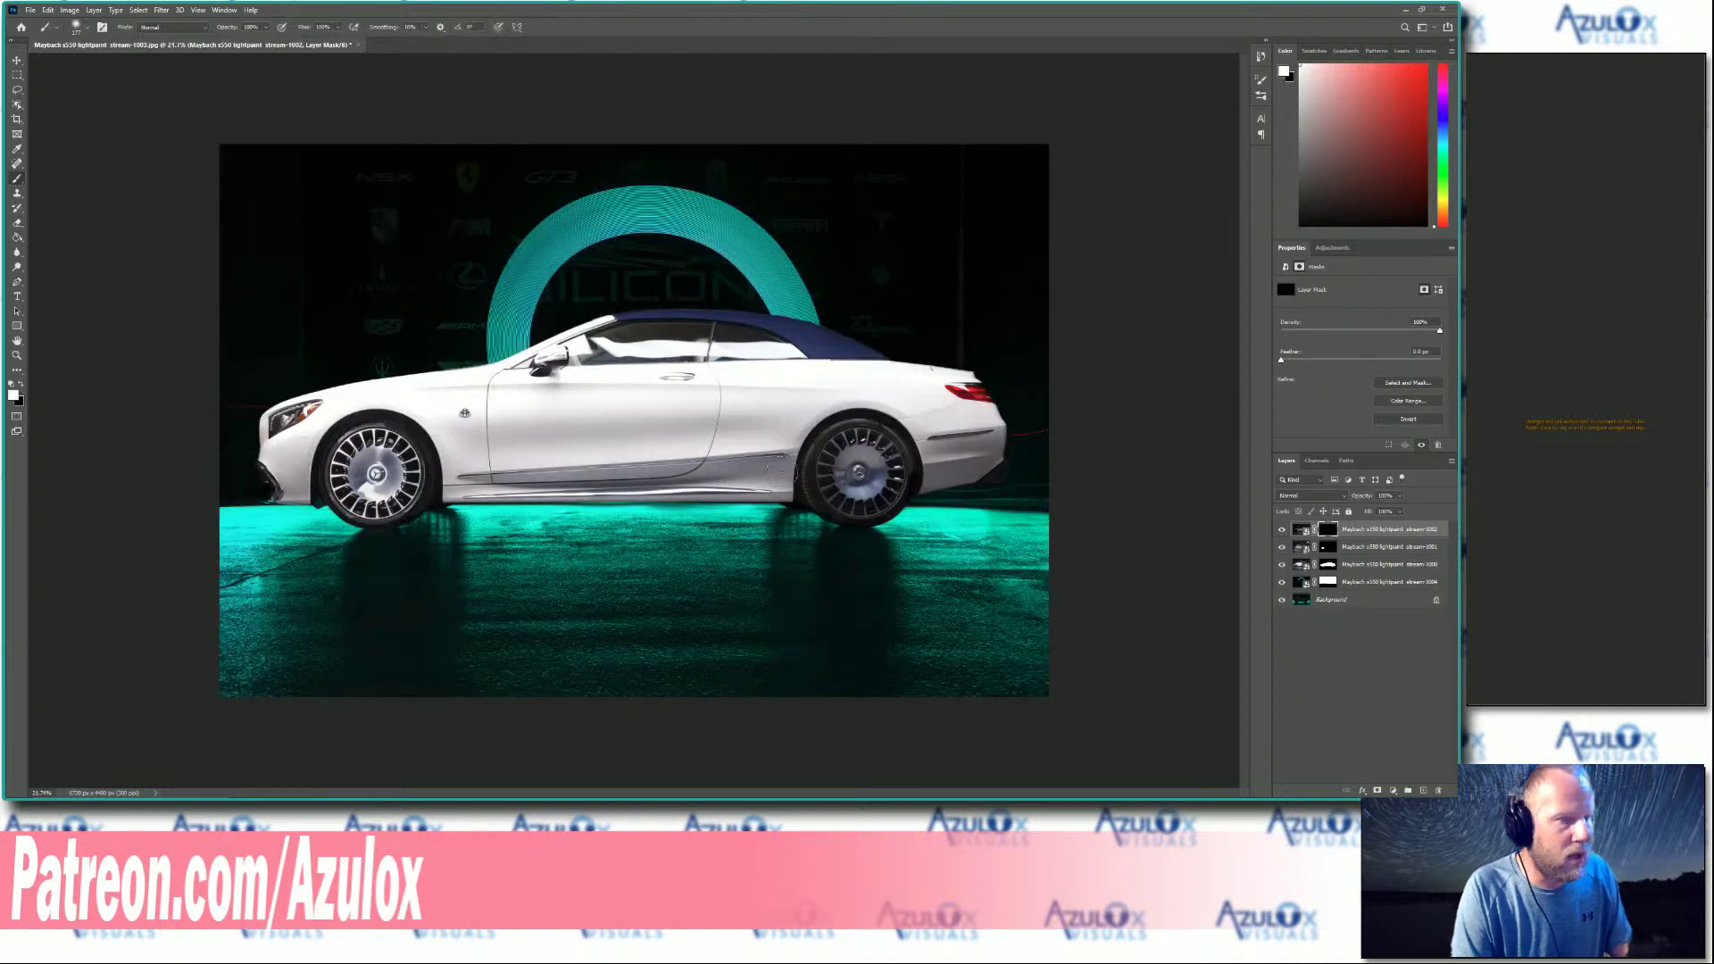
{"action": "mouse_move", "coordinate": [859, 471]}
{"action": "left_mouse_down"}
{"action": "mouse_move", "coordinate": [862, 509]}
{"action": "mouse_move", "coordinate": [843, 446]}
{"action": "mouse_move", "coordinate": [826, 500]}
{"action": "mouse_move", "coordinate": [879, 504]}
{"action": "mouse_move", "coordinate": [896, 447]}
{"action": "mouse_move", "coordinate": [837, 441]}
{"action": "mouse_move", "coordinate": [819, 473]}
{"action": "mouse_move", "coordinate": [855, 513]}
{"action": "mouse_move", "coordinate": [897, 487]}
{"action": "mouse_move", "coordinate": [891, 439]}
{"action": "mouse_move", "coordinate": [824, 448]}
{"action": "mouse_move", "coordinate": [814, 491]}
{"action": "mouse_move", "coordinate": [871, 515]}
{"action": "mouse_move", "coordinate": [897, 469]}
{"action": "mouse_move", "coordinate": [879, 428]}
{"action": "mouse_move", "coordinate": [839, 437]}
{"action": "mouse_move", "coordinate": [816, 486]}
{"action": "mouse_move", "coordinate": [873, 514]}
{"action": "mouse_move", "coordinate": [900, 469]}
{"action": "left_mouse_up"}
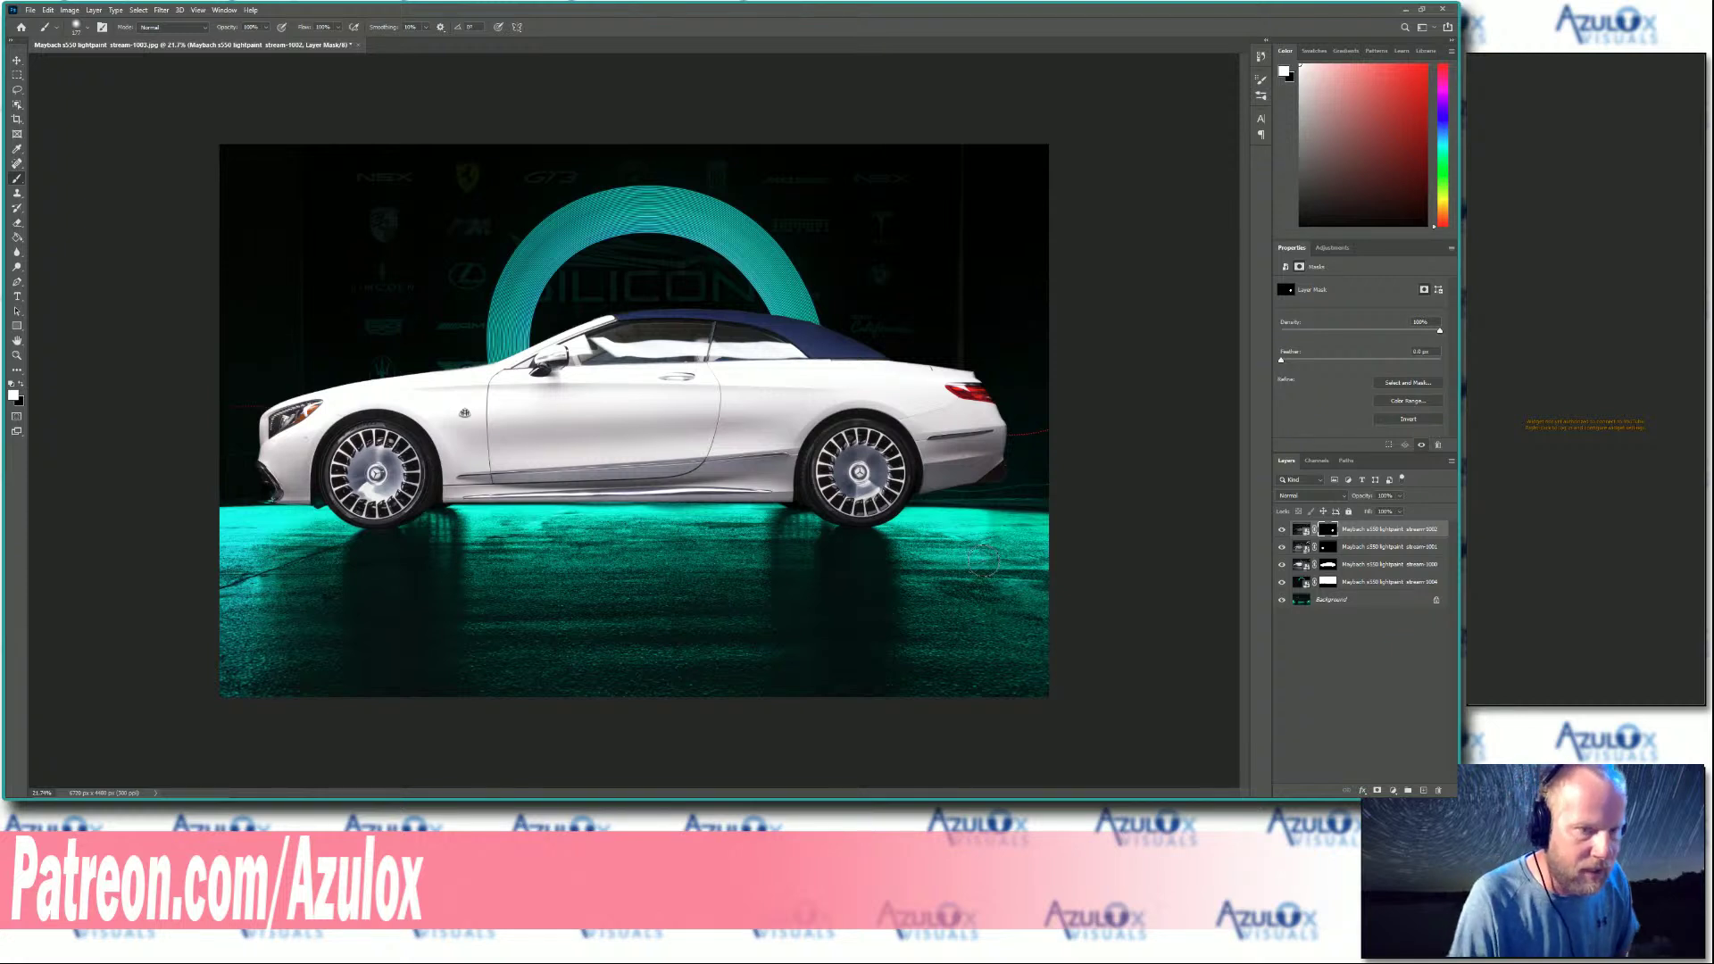
Rasterize the smart object layer directly above the Background and remove the red light streak behind the rear bumper with the Spot Healing Brush.
{"action": "left_click", "coordinate": [1298, 582]}
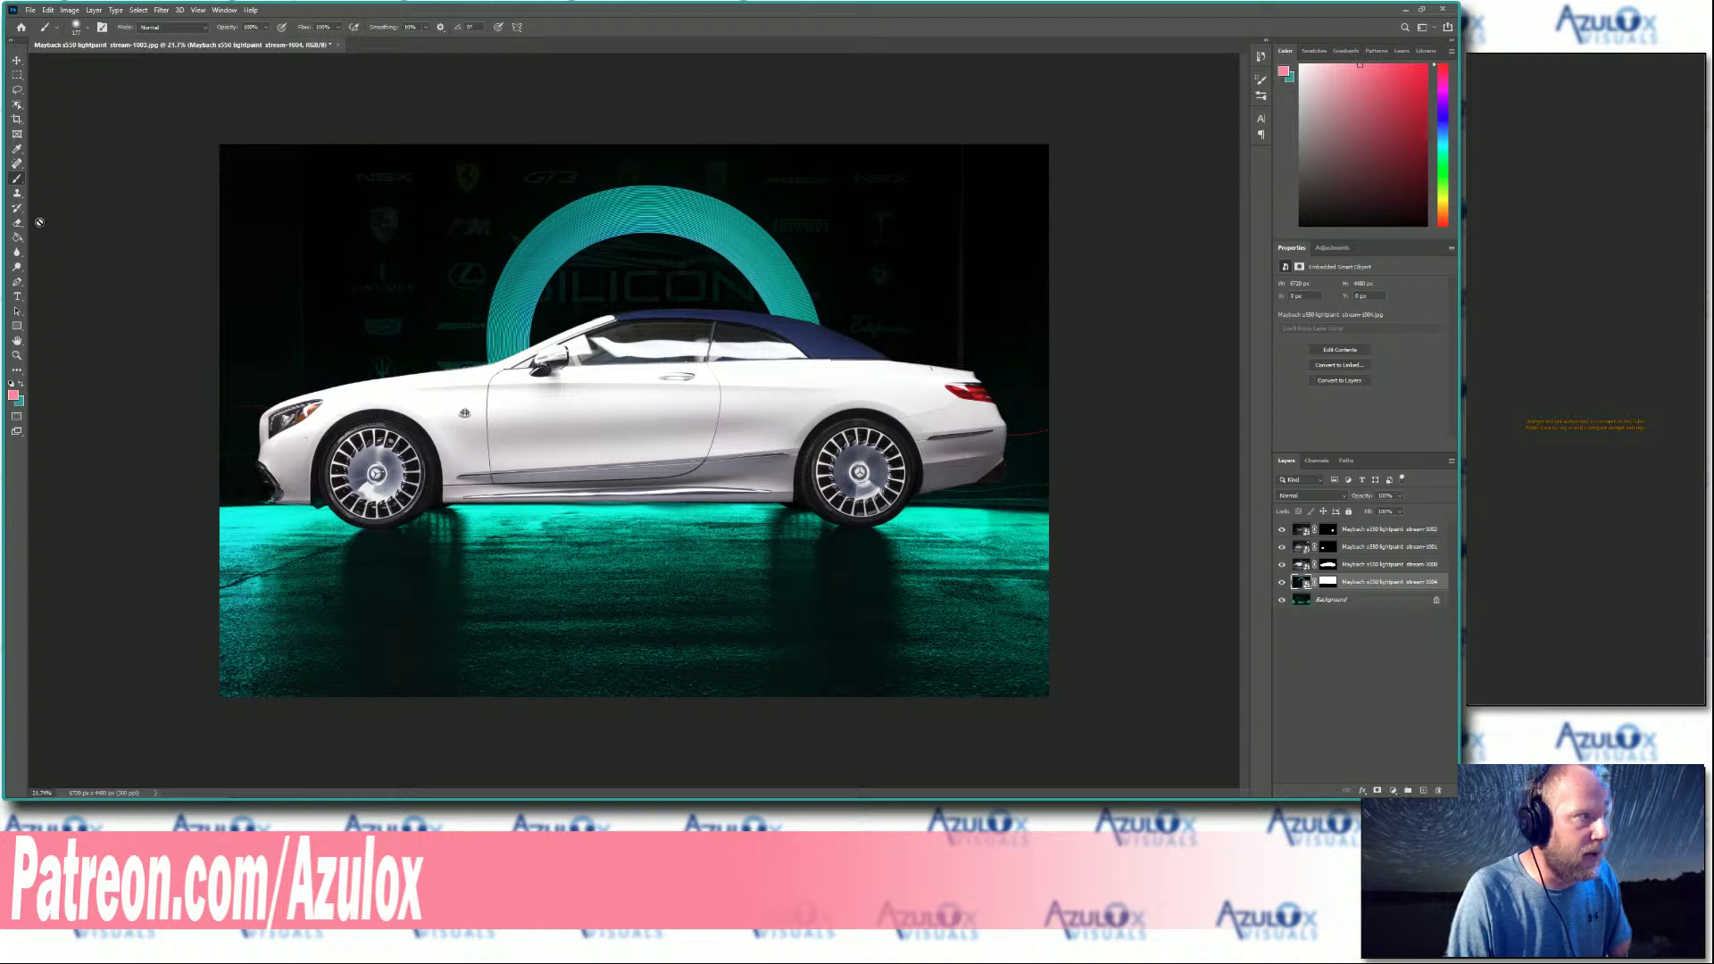
{"action": "left_click", "coordinate": [17, 164]}
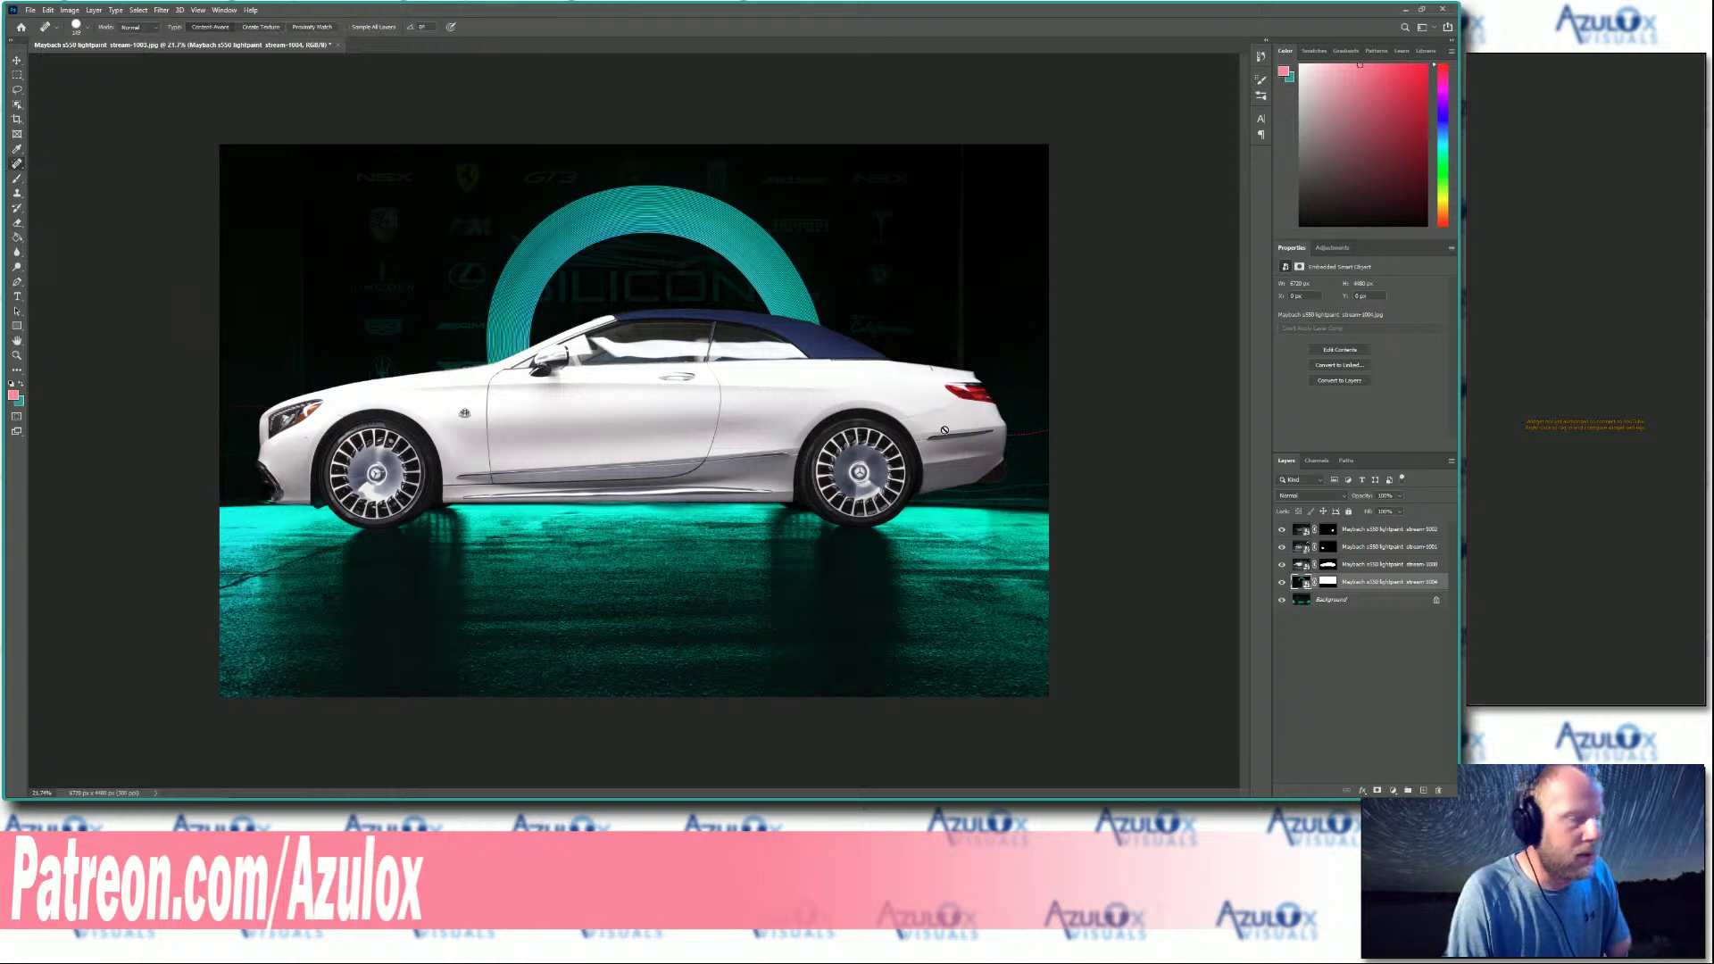
{"action": "scroll", "coordinate": [1138, 426], "scroll_direction": "up", "scroll_amount": 3}
{"action": "left_click", "coordinate": [1116, 434]}
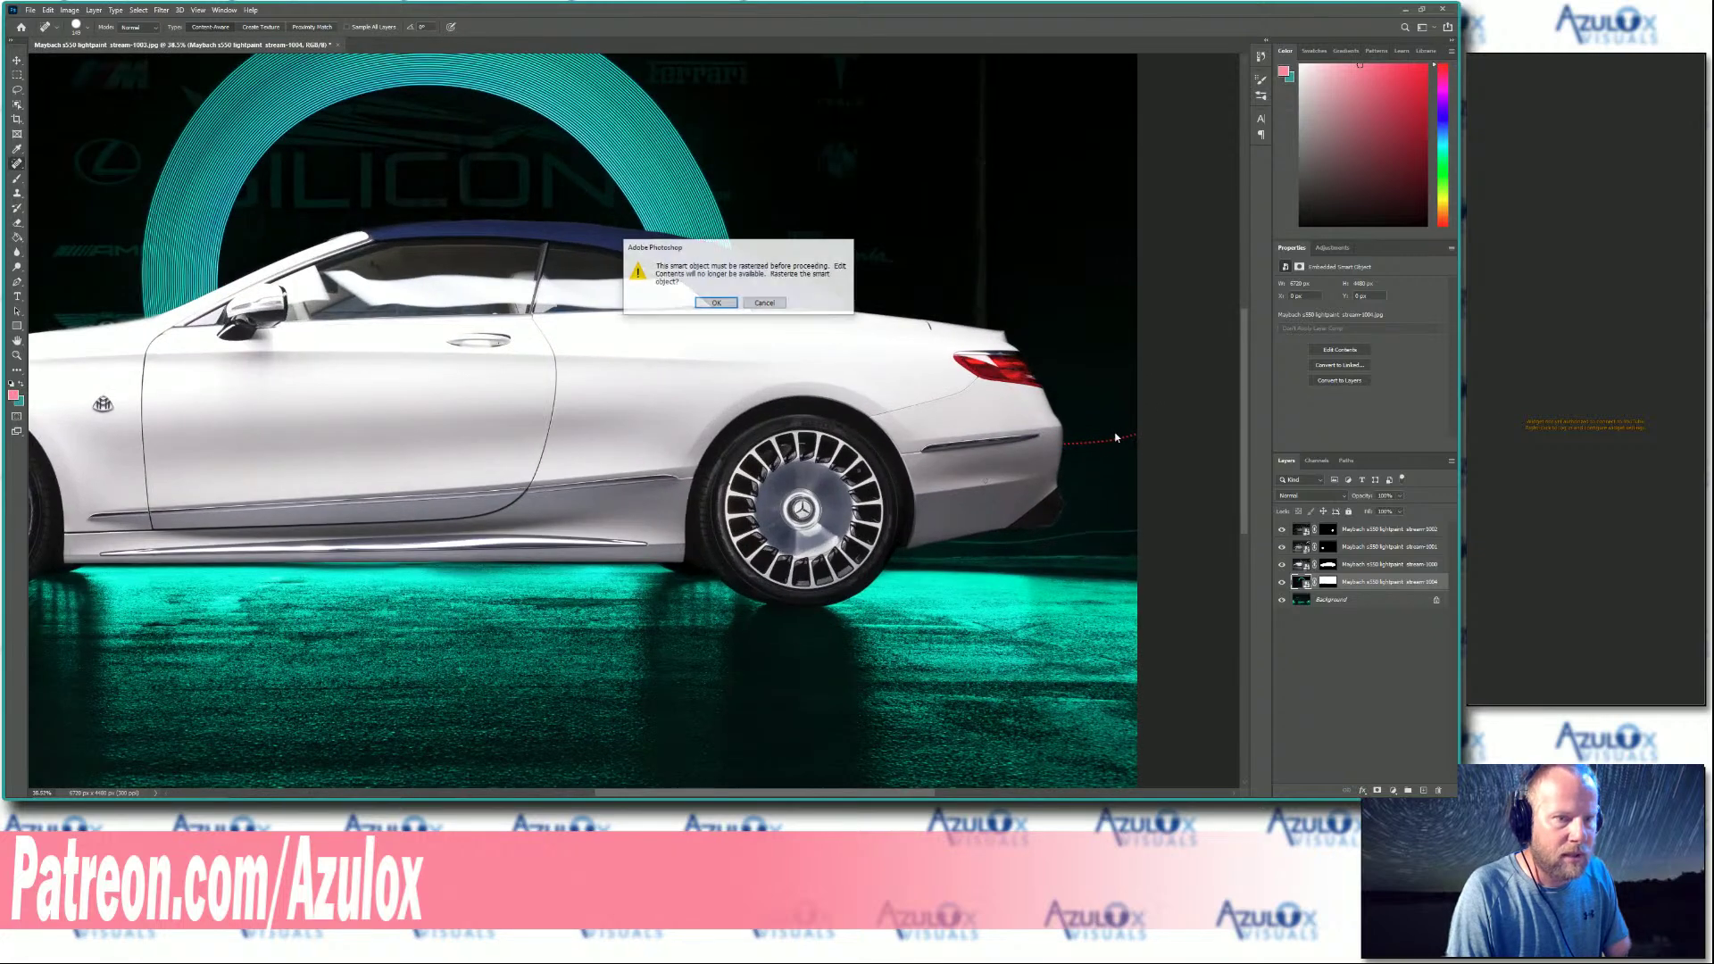
{"action": "left_click", "coordinate": [716, 305]}
{"action": "right_click", "coordinate": [1157, 453]}
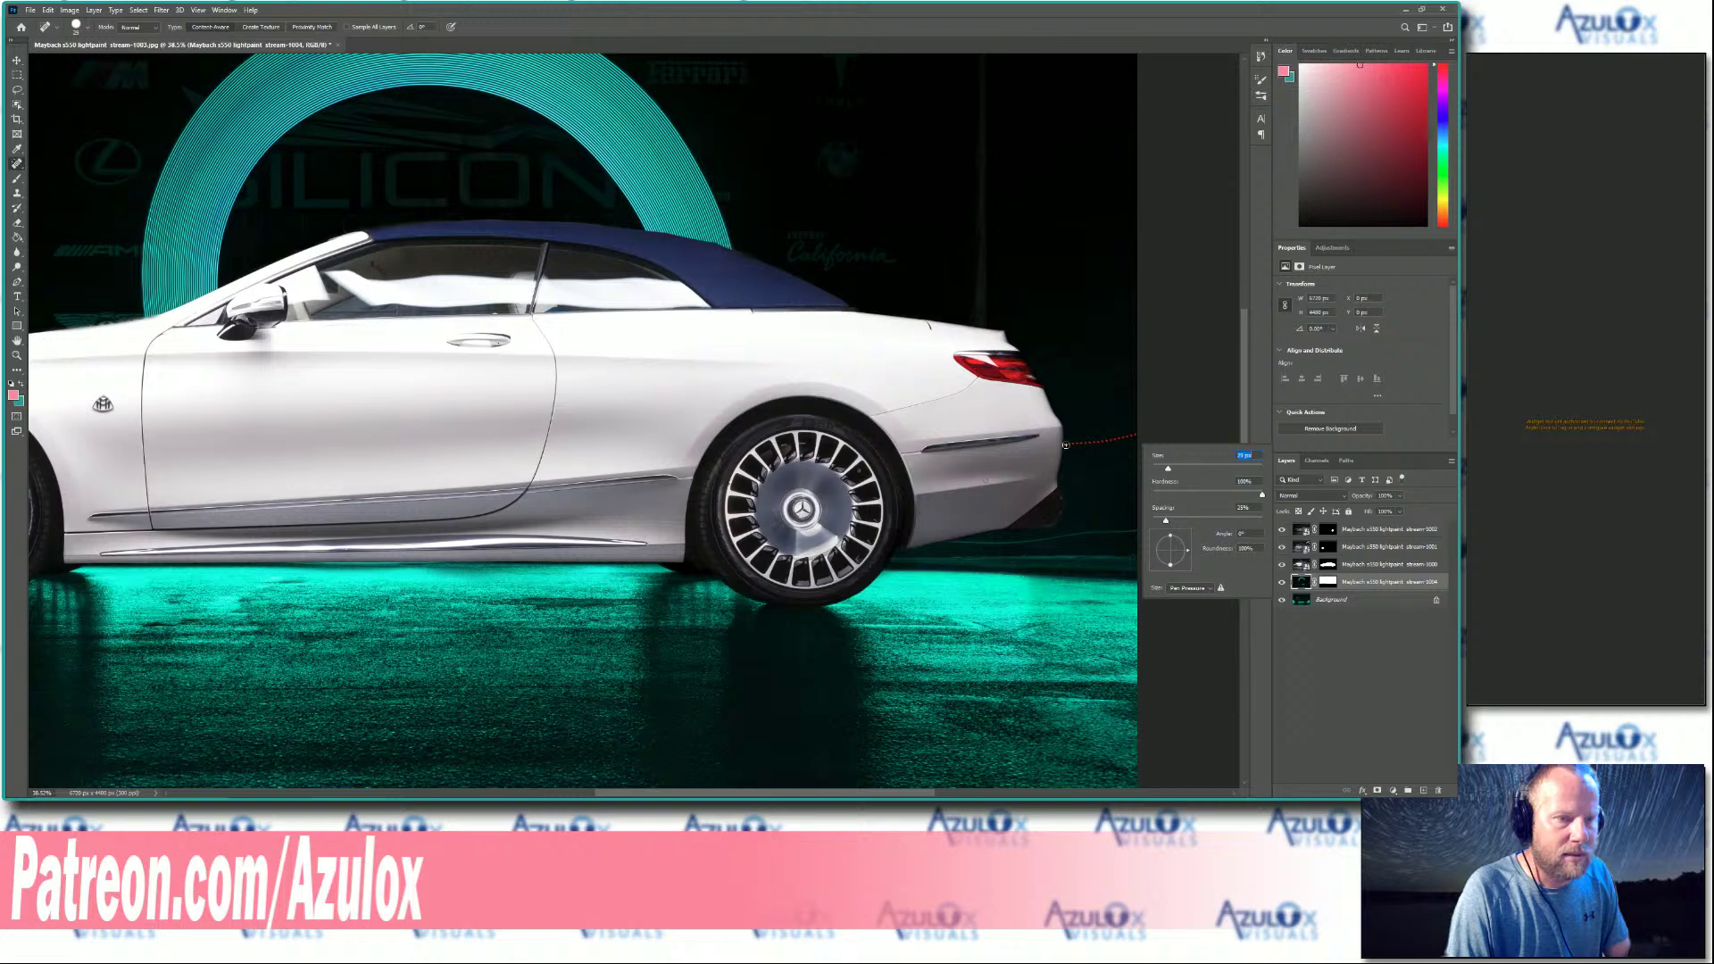
{"action": "key", "text": "Return"}
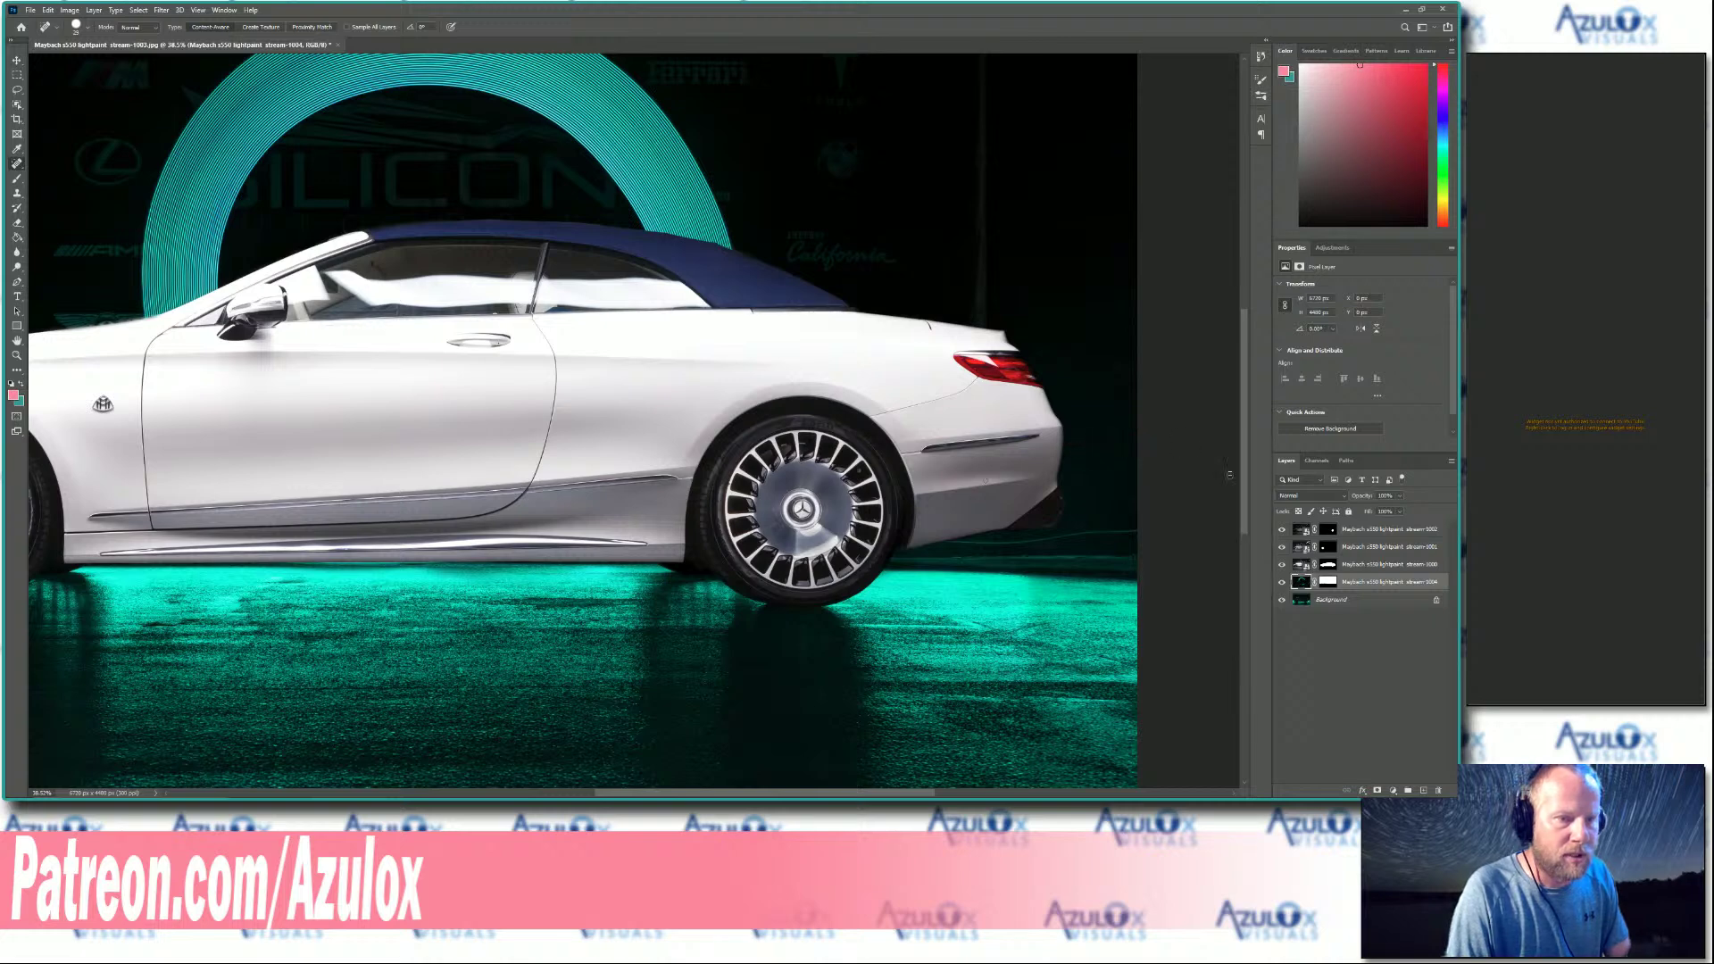
Remove the red light streak in front of the headlight with the Spot Healing Brush.
{"action": "left_click_drag", "start_coordinate": [916, 790], "coordinate": [629, 782]}
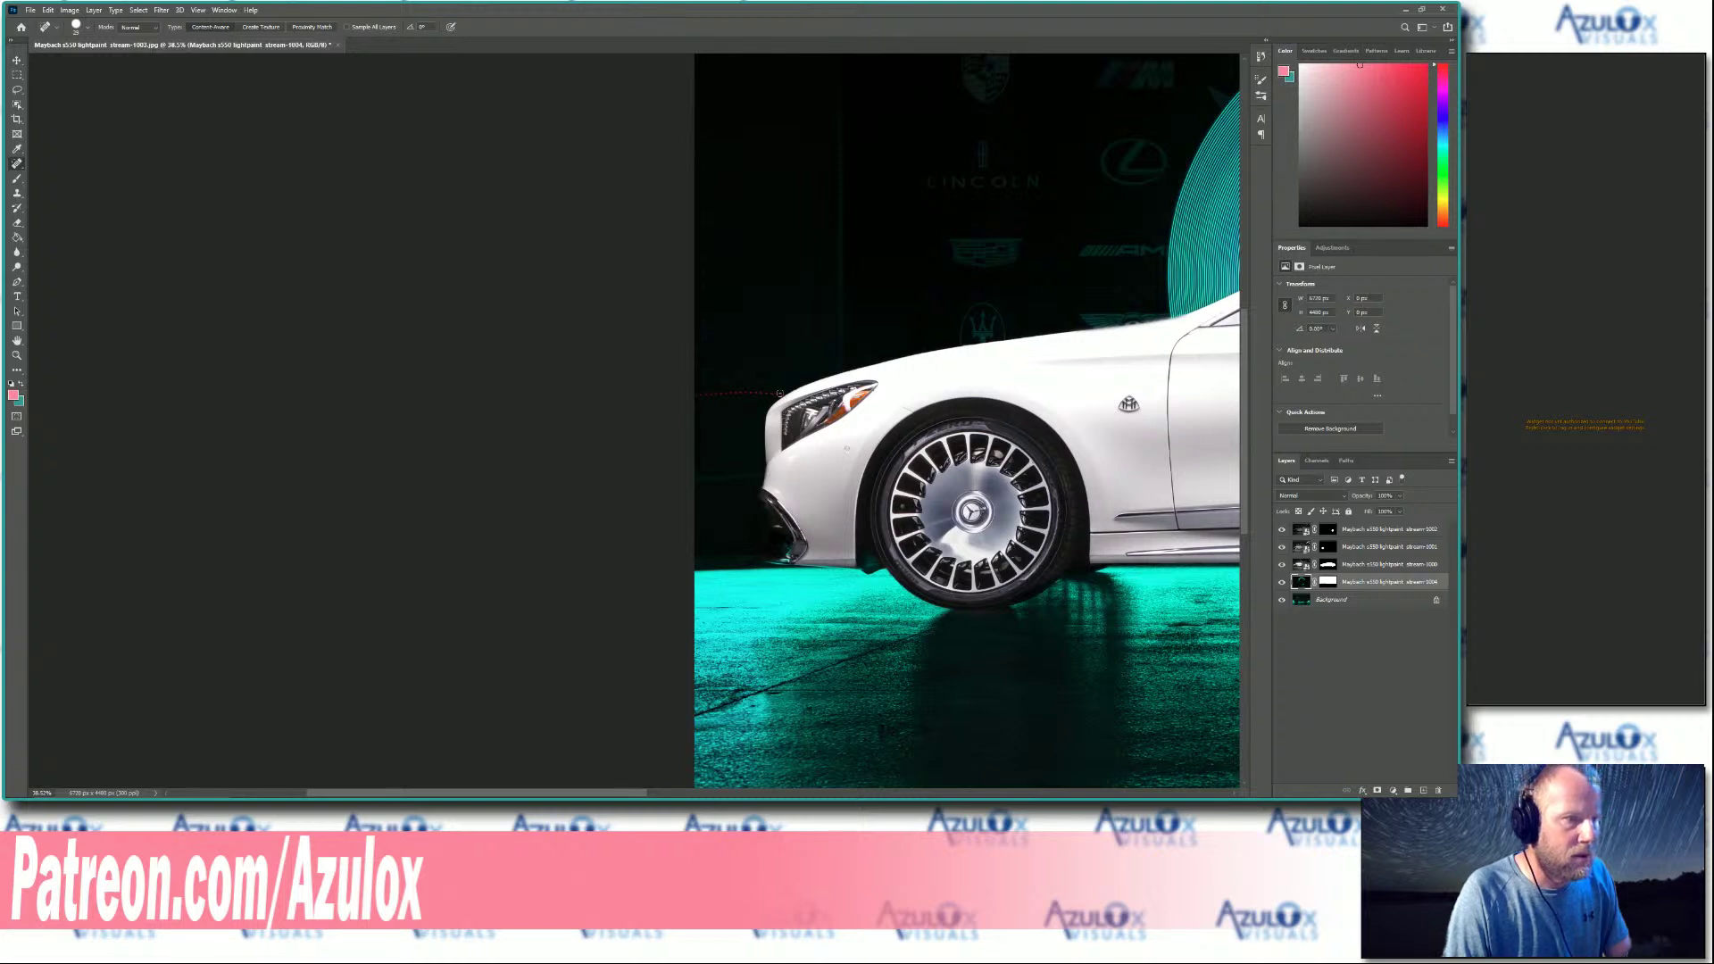
{"action": "left_click_drag", "start_coordinate": [779, 392], "coordinate": [707, 392]}
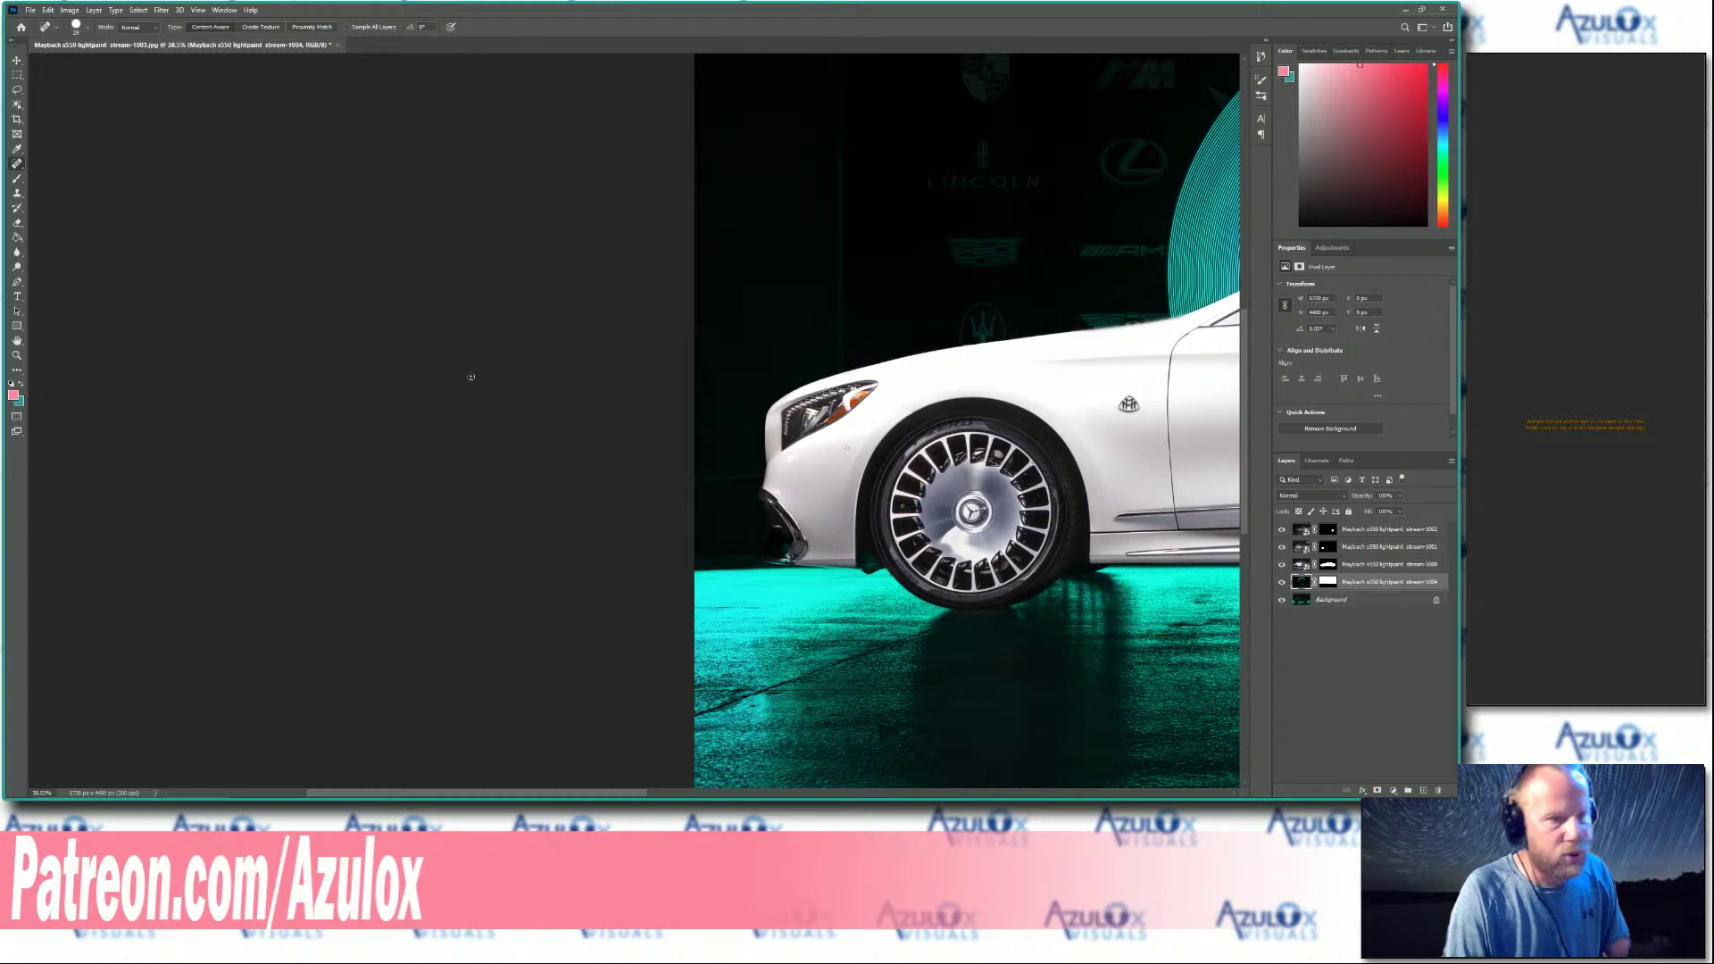
Retouch blemishes in the teal underglow on the floor of the Background layer with the Spot Healing Brush.
{"action": "scroll", "coordinate": [660, 403], "scroll_direction": "down", "scroll_amount": 2}
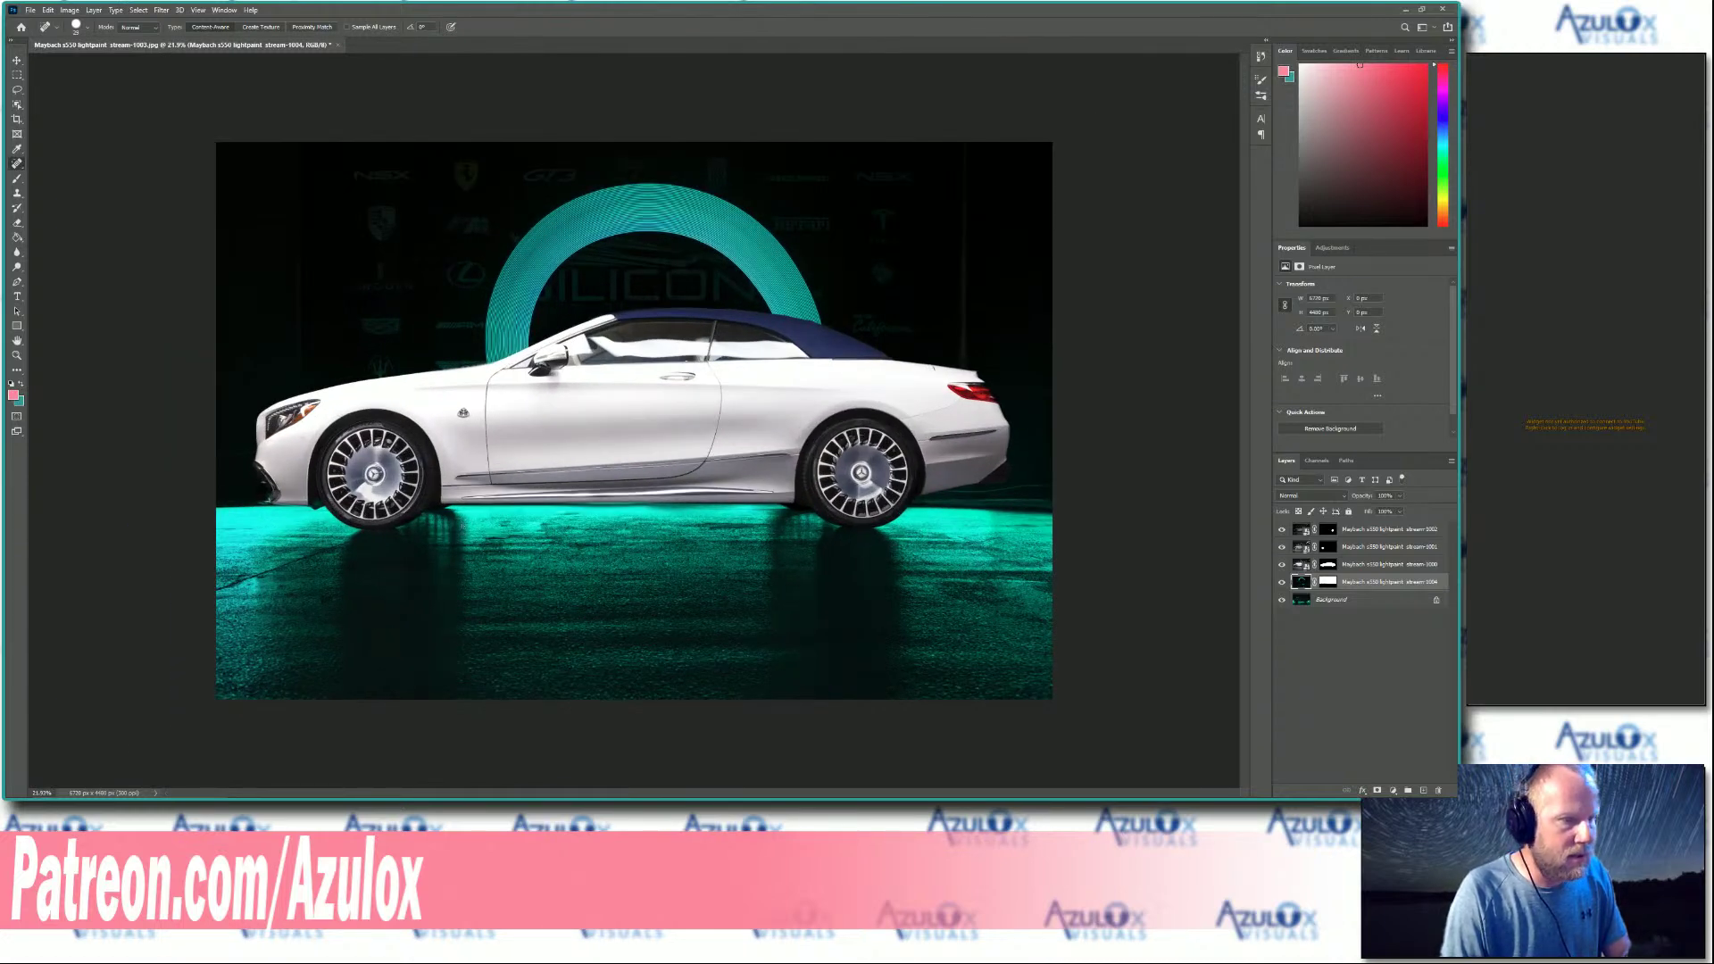
{"action": "left_click", "coordinate": [1346, 600]}
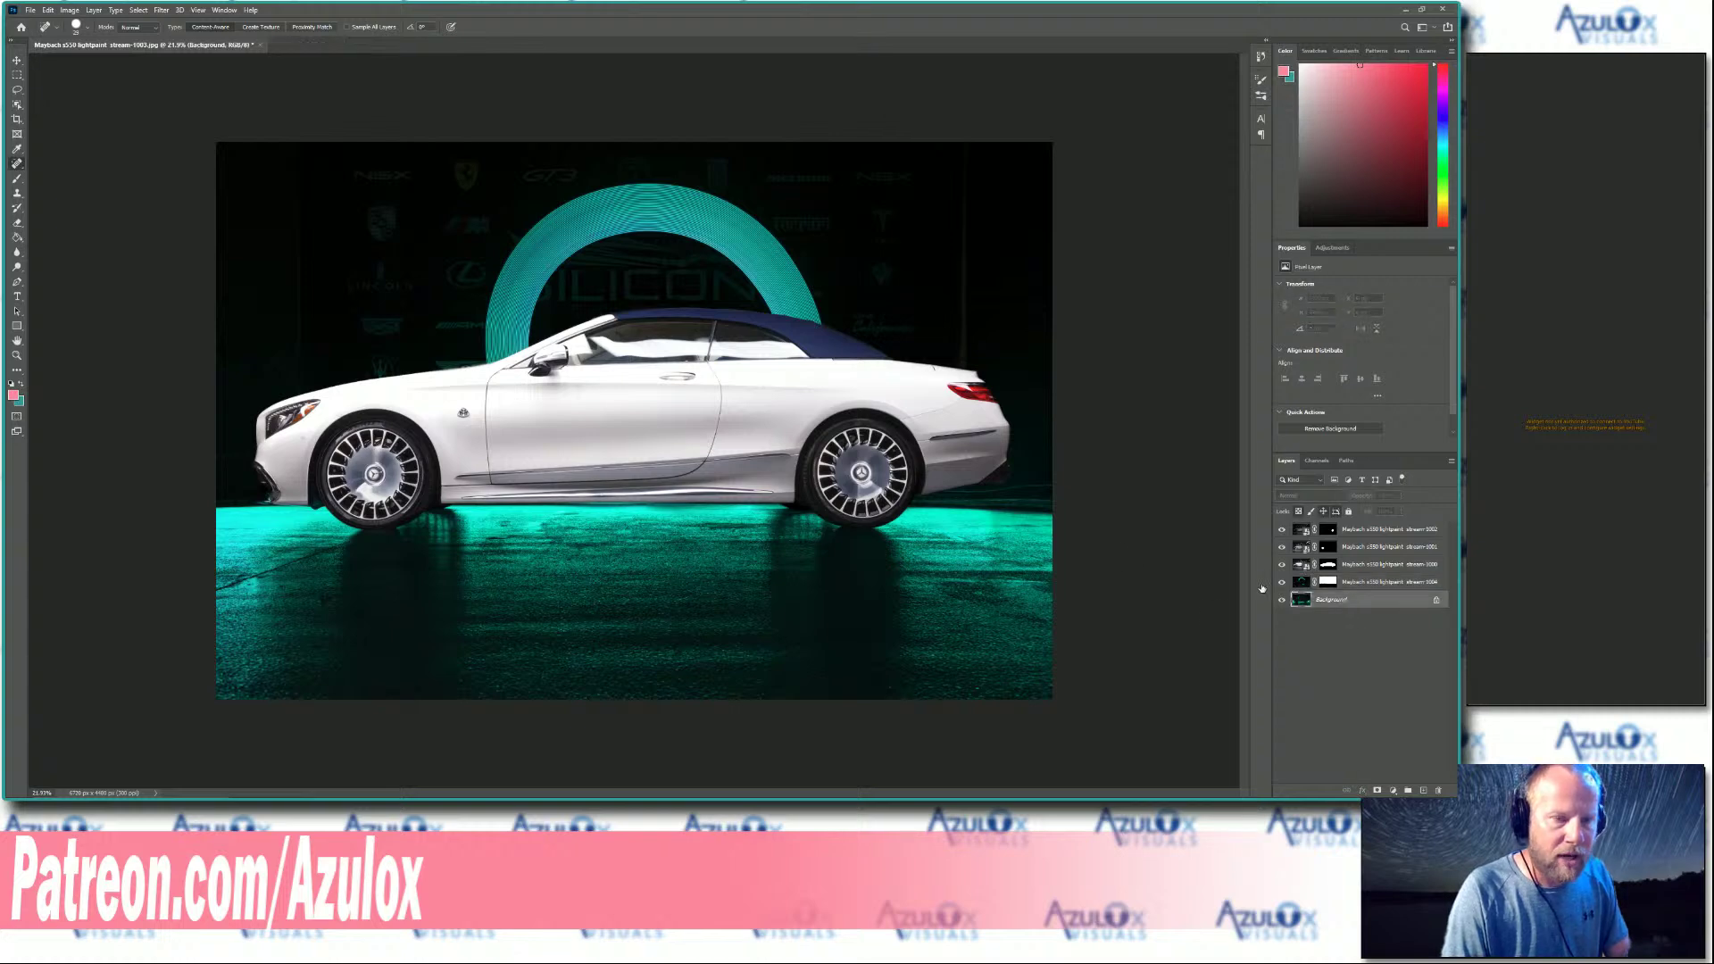
{"action": "scroll", "coordinate": [542, 569], "scroll_direction": "up", "scroll_amount": 2}
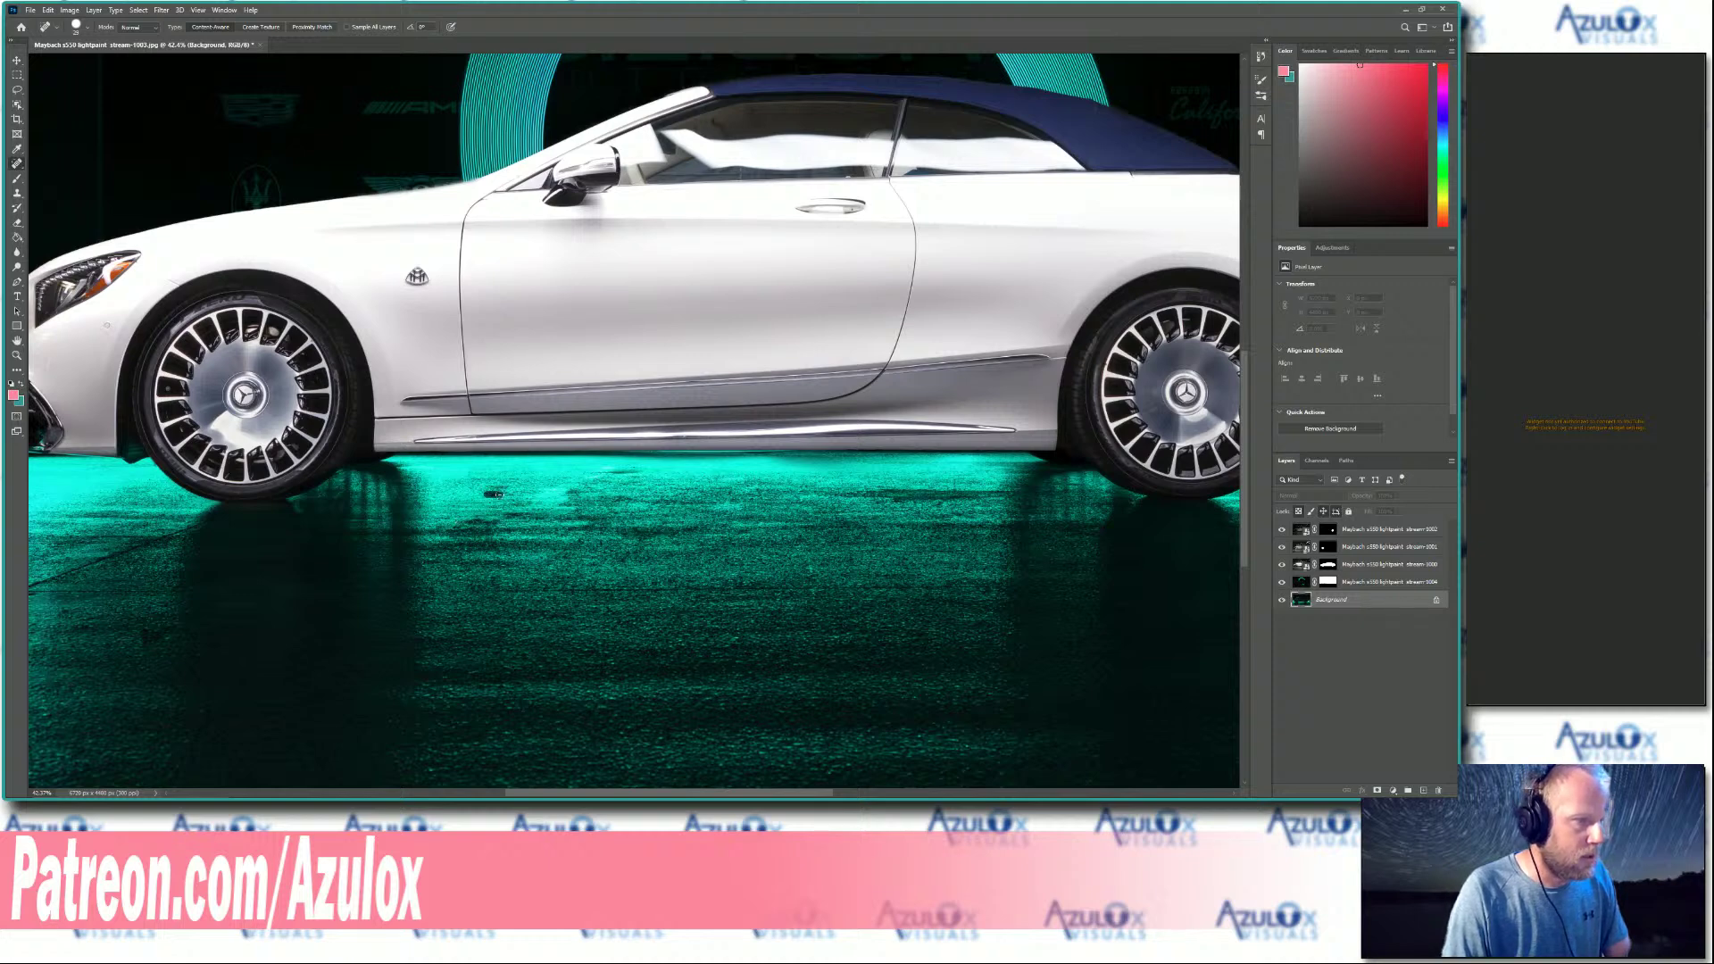
{"action": "left_click_drag", "start_coordinate": [588, 477], "coordinate": [651, 472]}
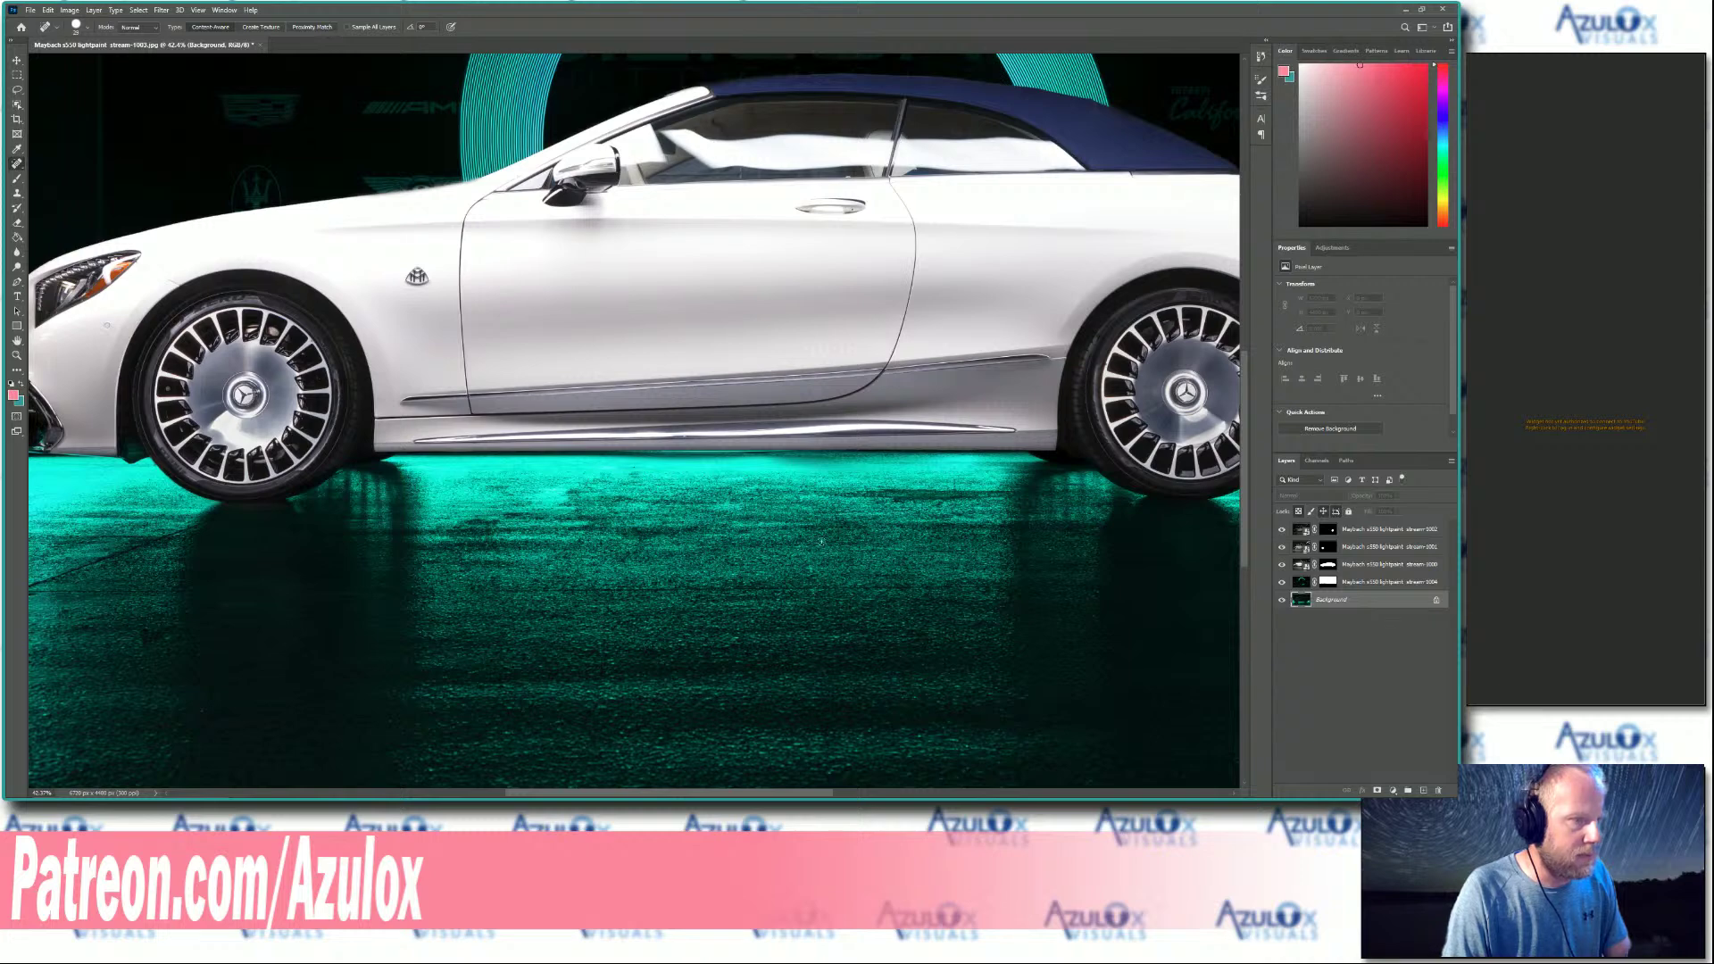
{"action": "scroll", "coordinate": [243, 601], "scroll_direction": "down", "scroll_amount": 2}
{"action": "scroll", "coordinate": [126, 603], "scroll_direction": "up", "scroll_amount": 3}
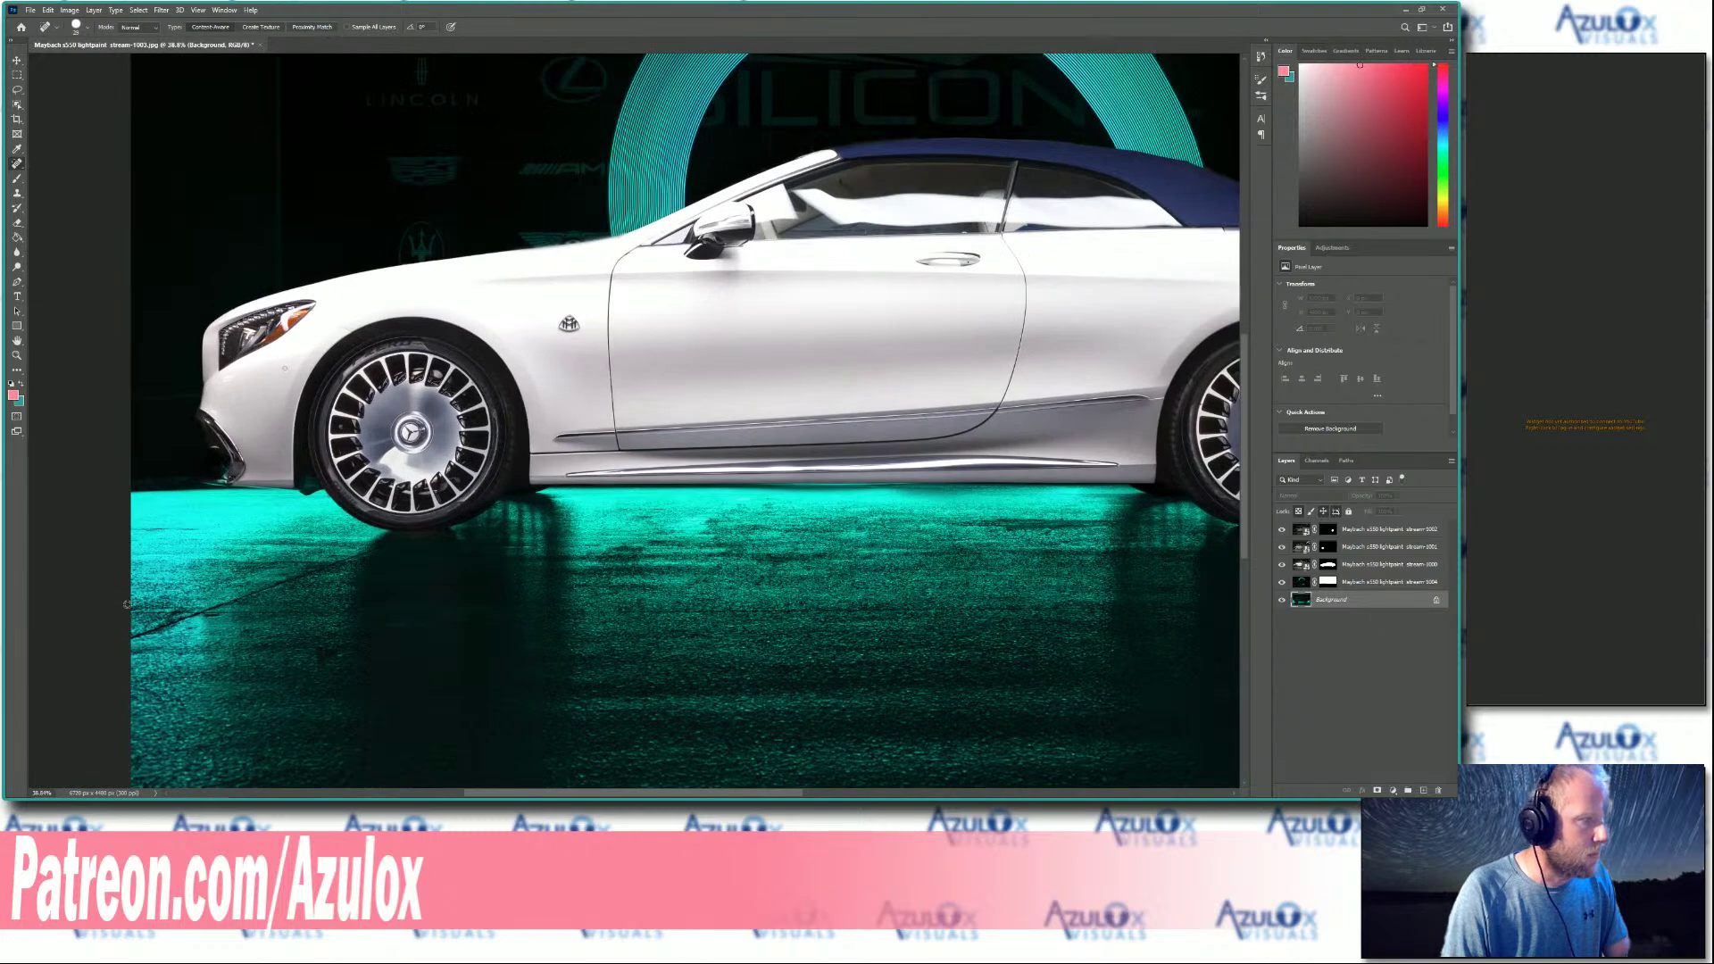
{"action": "left_click_drag", "start_coordinate": [226, 622], "coordinate": [295, 650]}
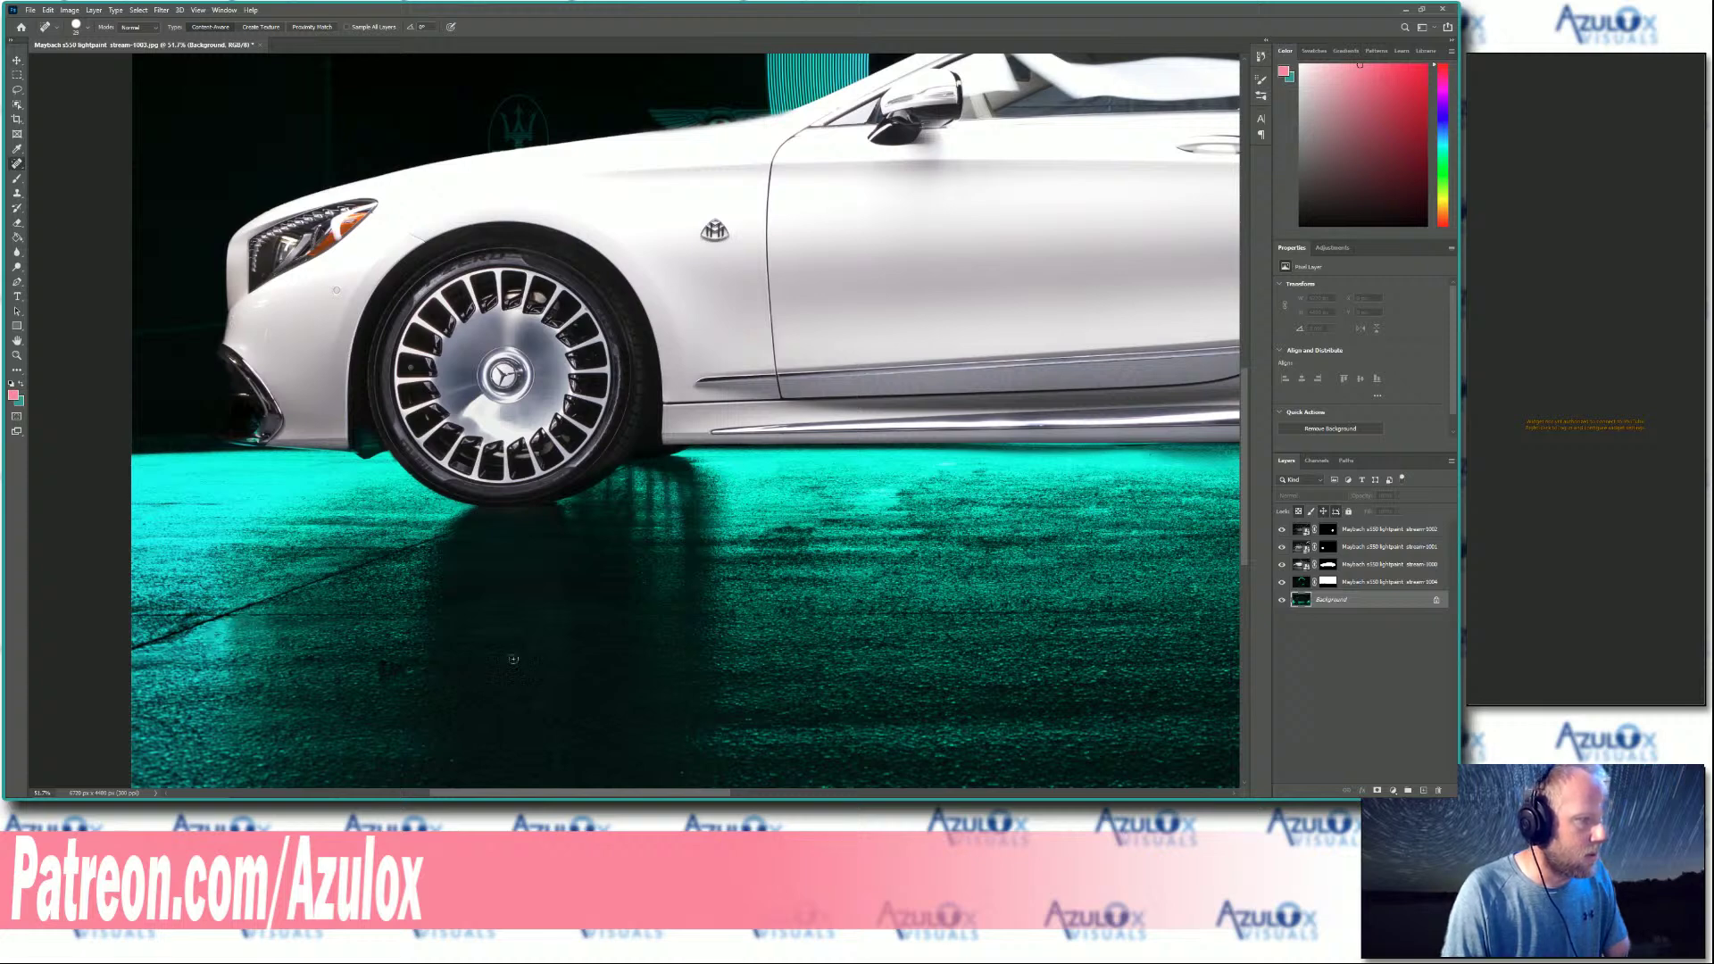
{"action": "scroll", "coordinate": [1096, 585], "scroll_direction": "down", "scroll_amount": 2}
{"action": "scroll", "coordinate": [1096, 584], "scroll_direction": "down", "scroll_amount": 1}
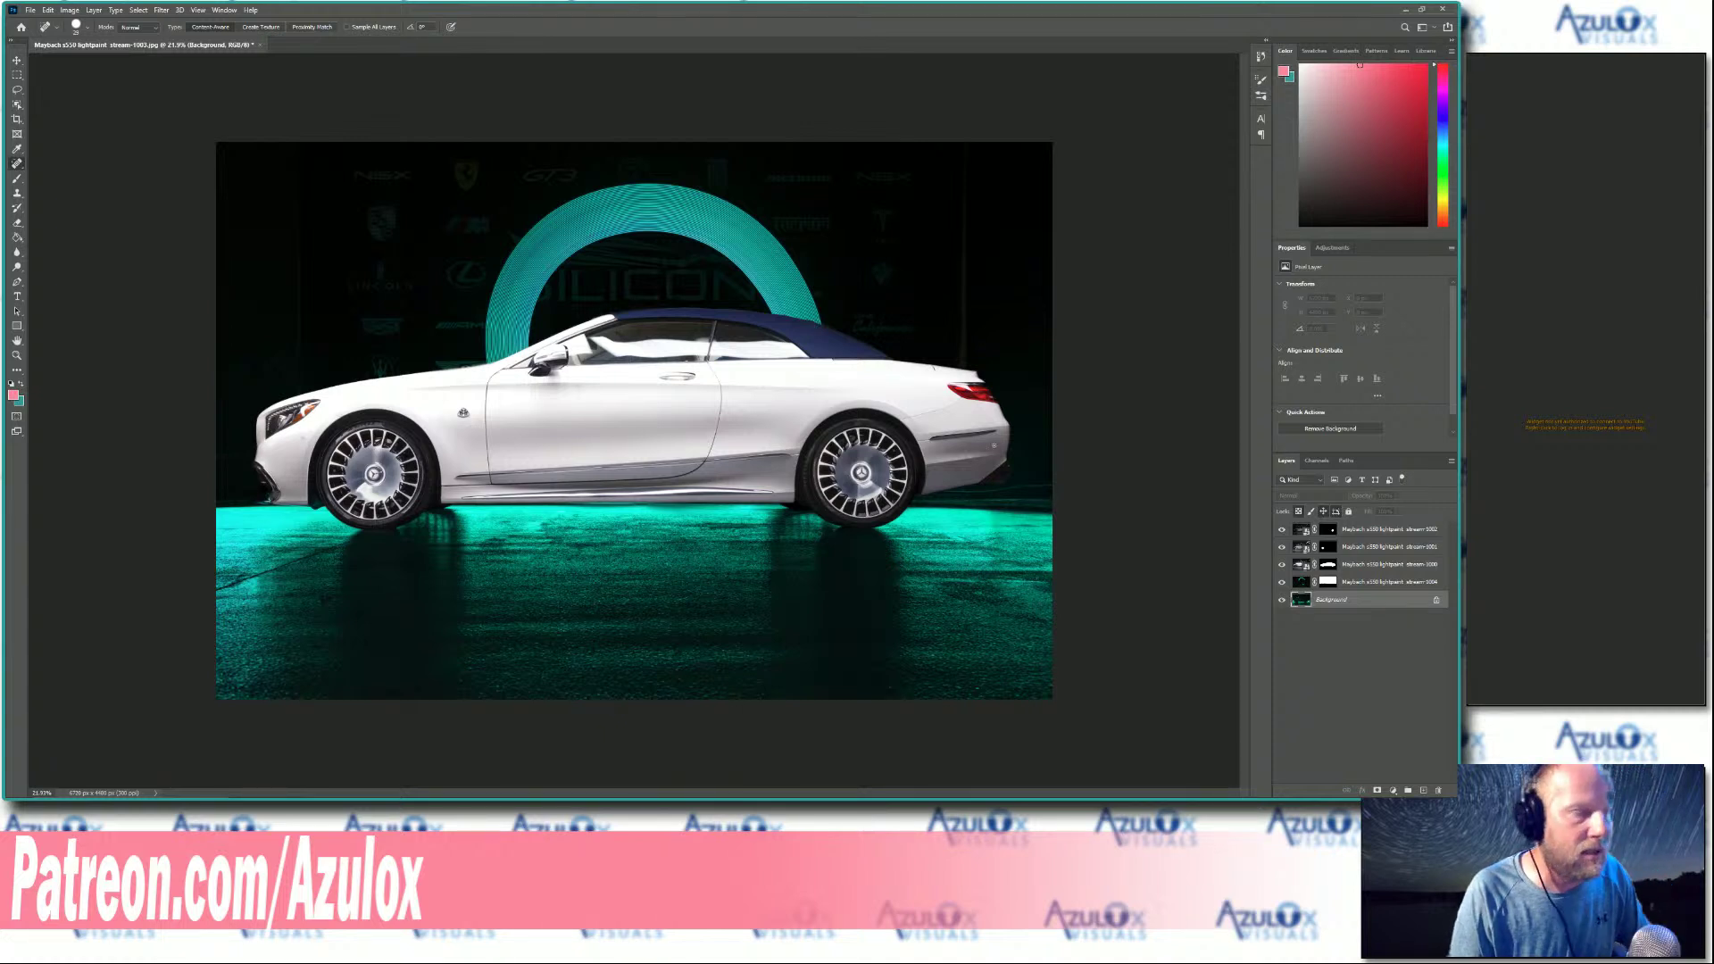
Save the composite as a Photoshop PSD with its layers in the lightpaint stream folder.
{"action": "left_click", "coordinate": [30, 11]}
{"action": "left_click", "coordinate": [63, 147]}
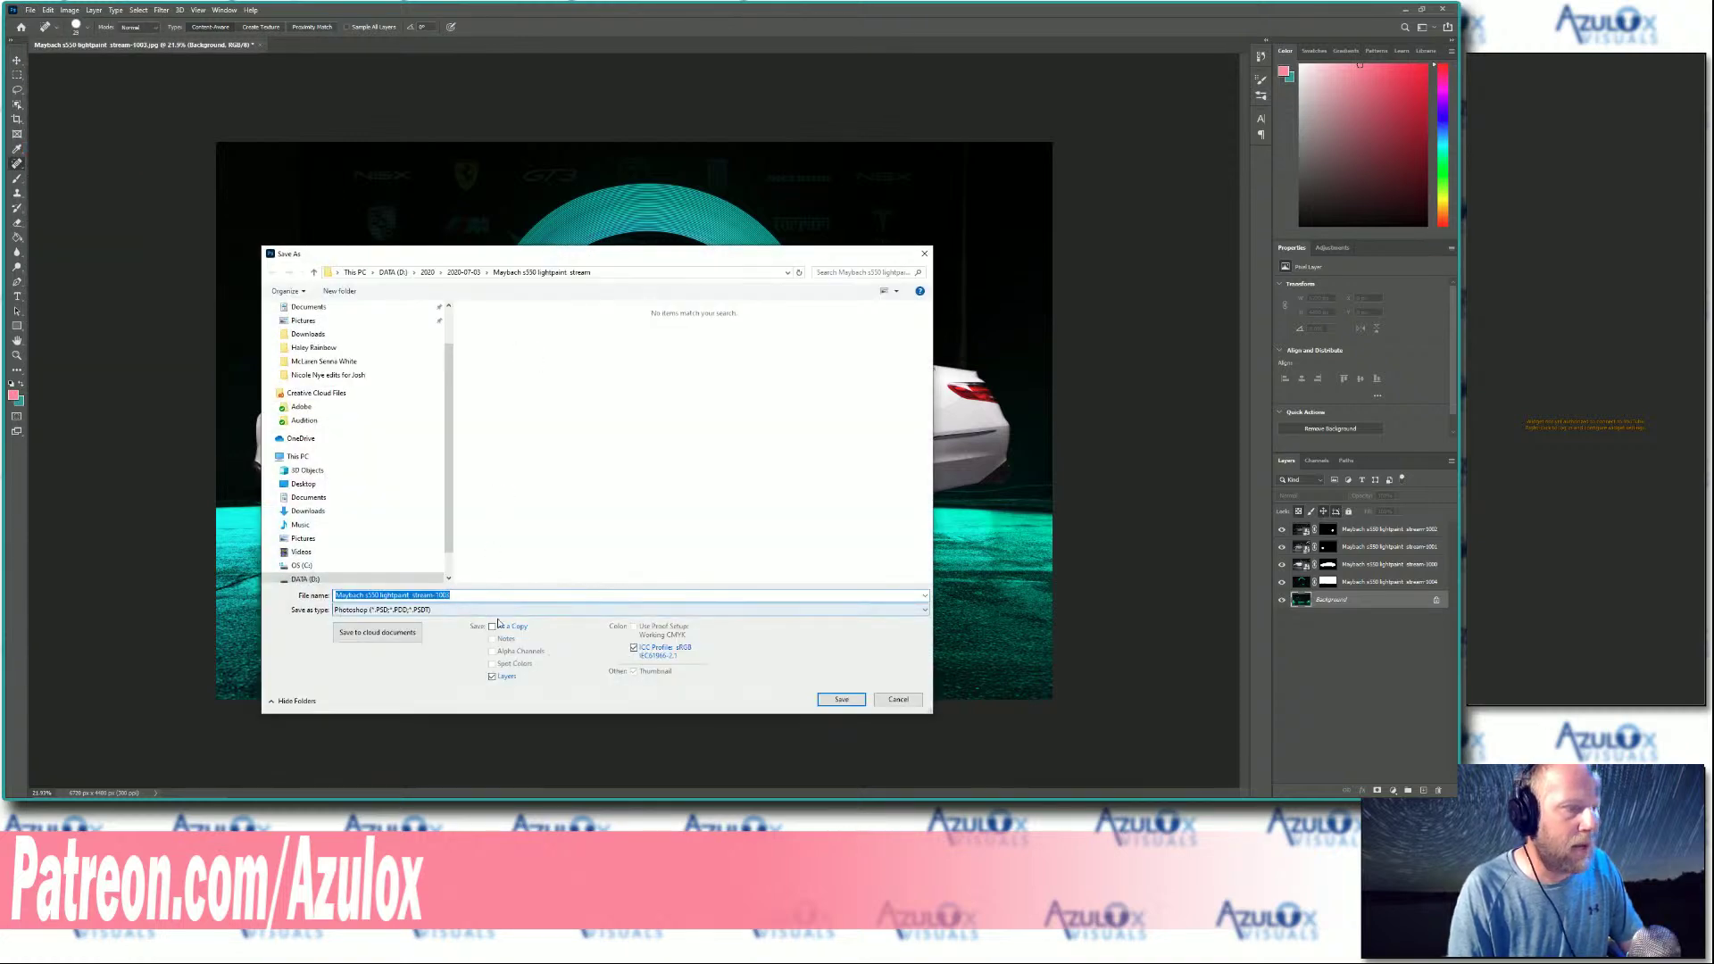
{"action": "left_click", "coordinate": [841, 700]}
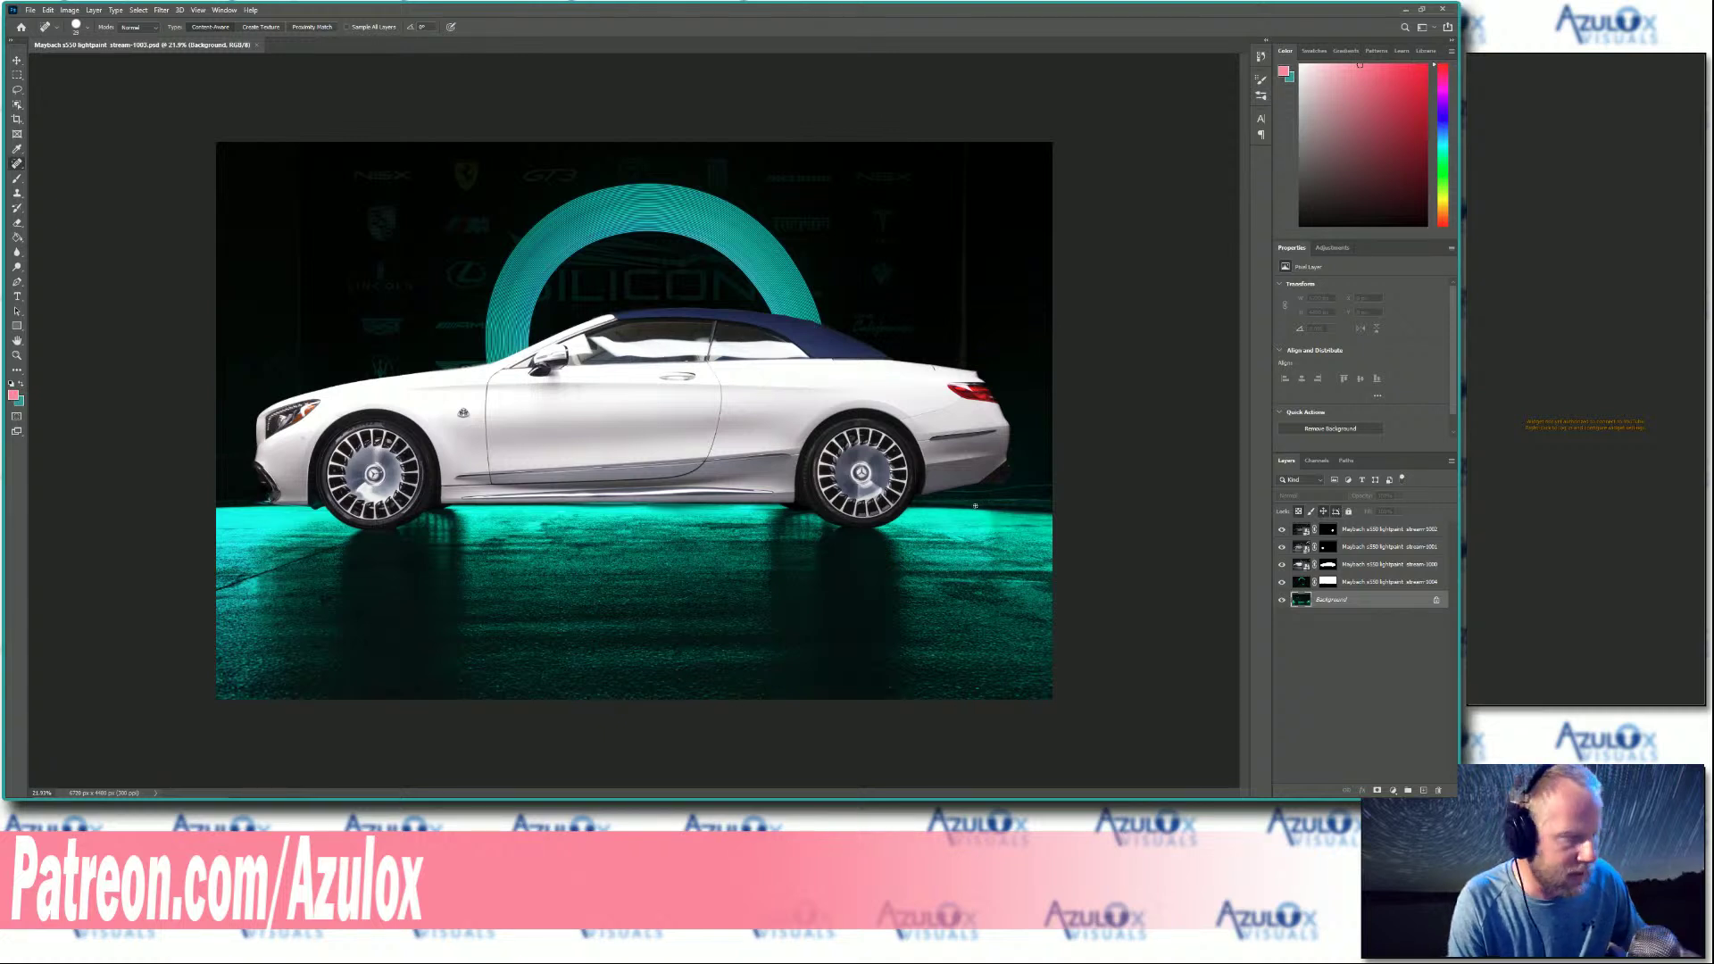
Target the layer mask of the lit car layer and make black the foreground color.
{"action": "scroll", "coordinate": [663, 359], "scroll_direction": "up", "scroll_amount": 5}
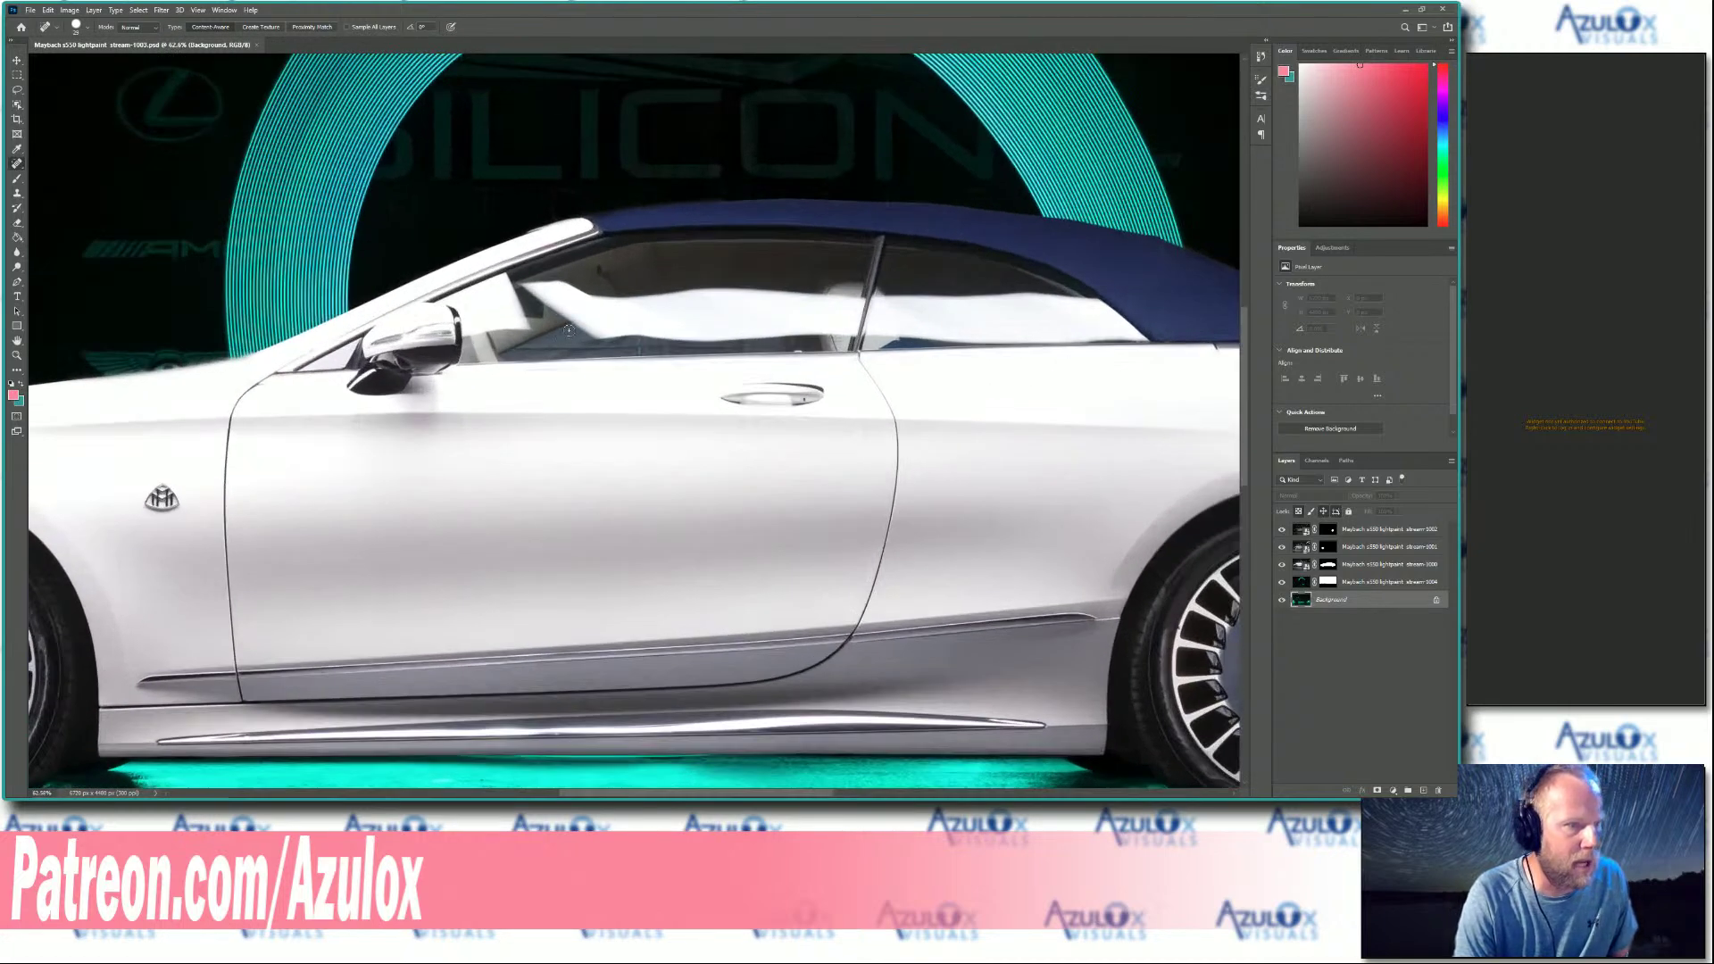
{"action": "left_click", "coordinate": [1329, 564]}
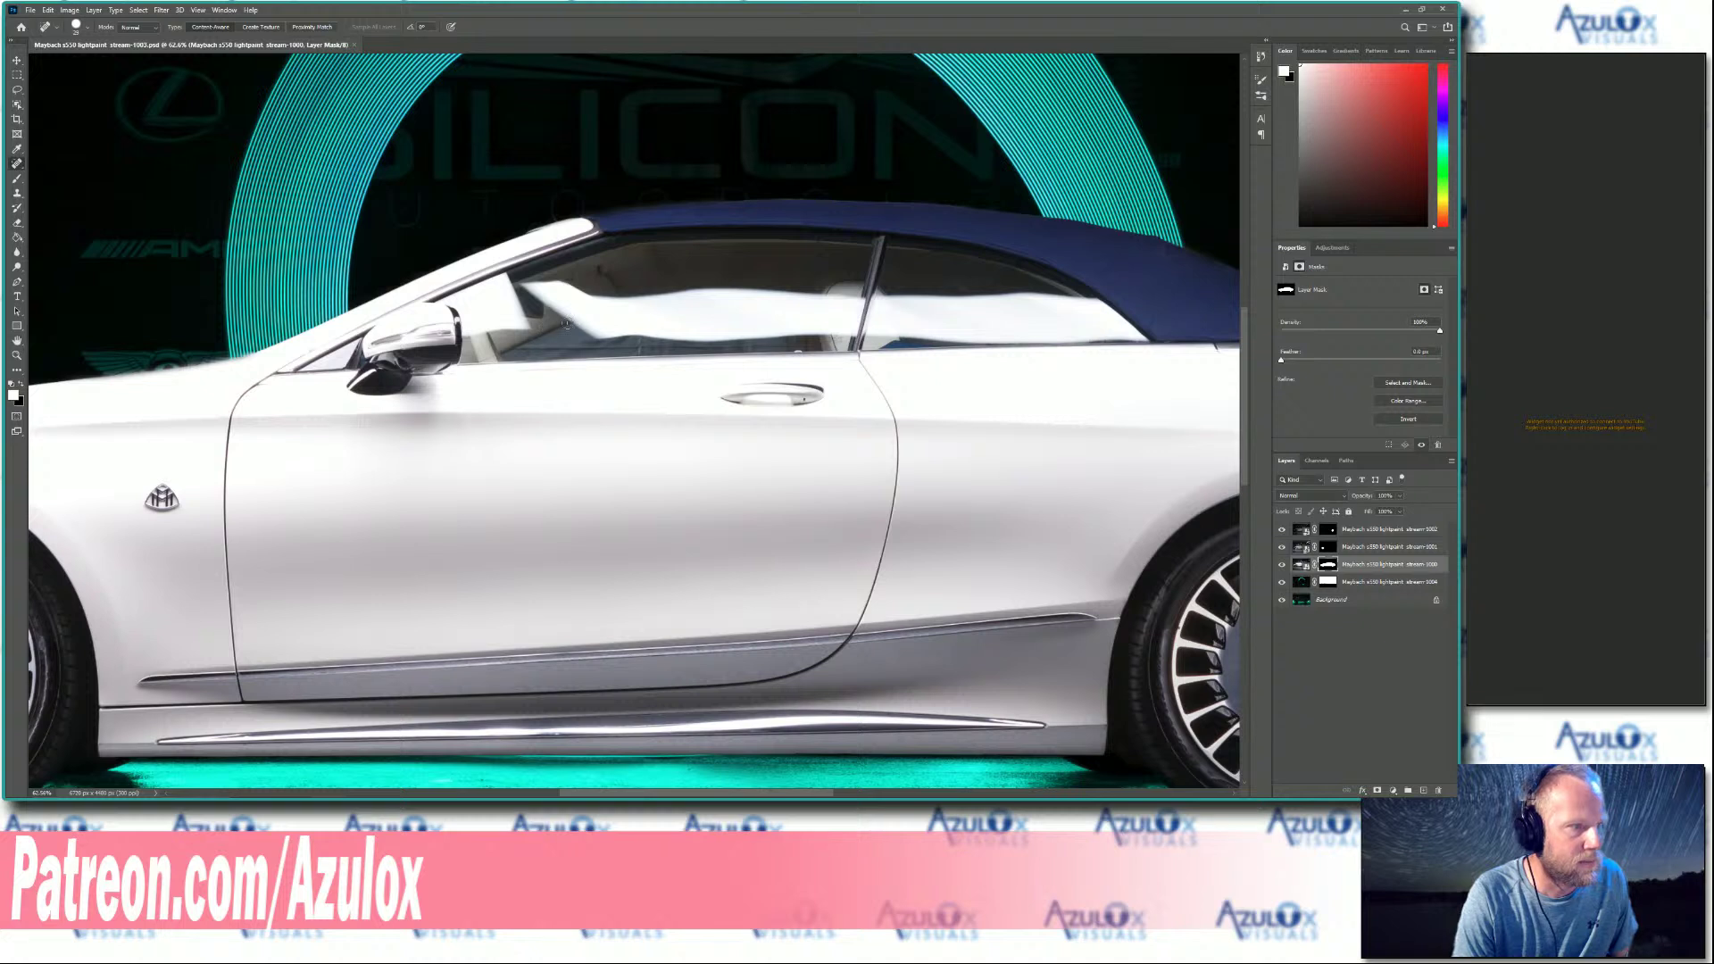
{"action": "key", "text": "x"}
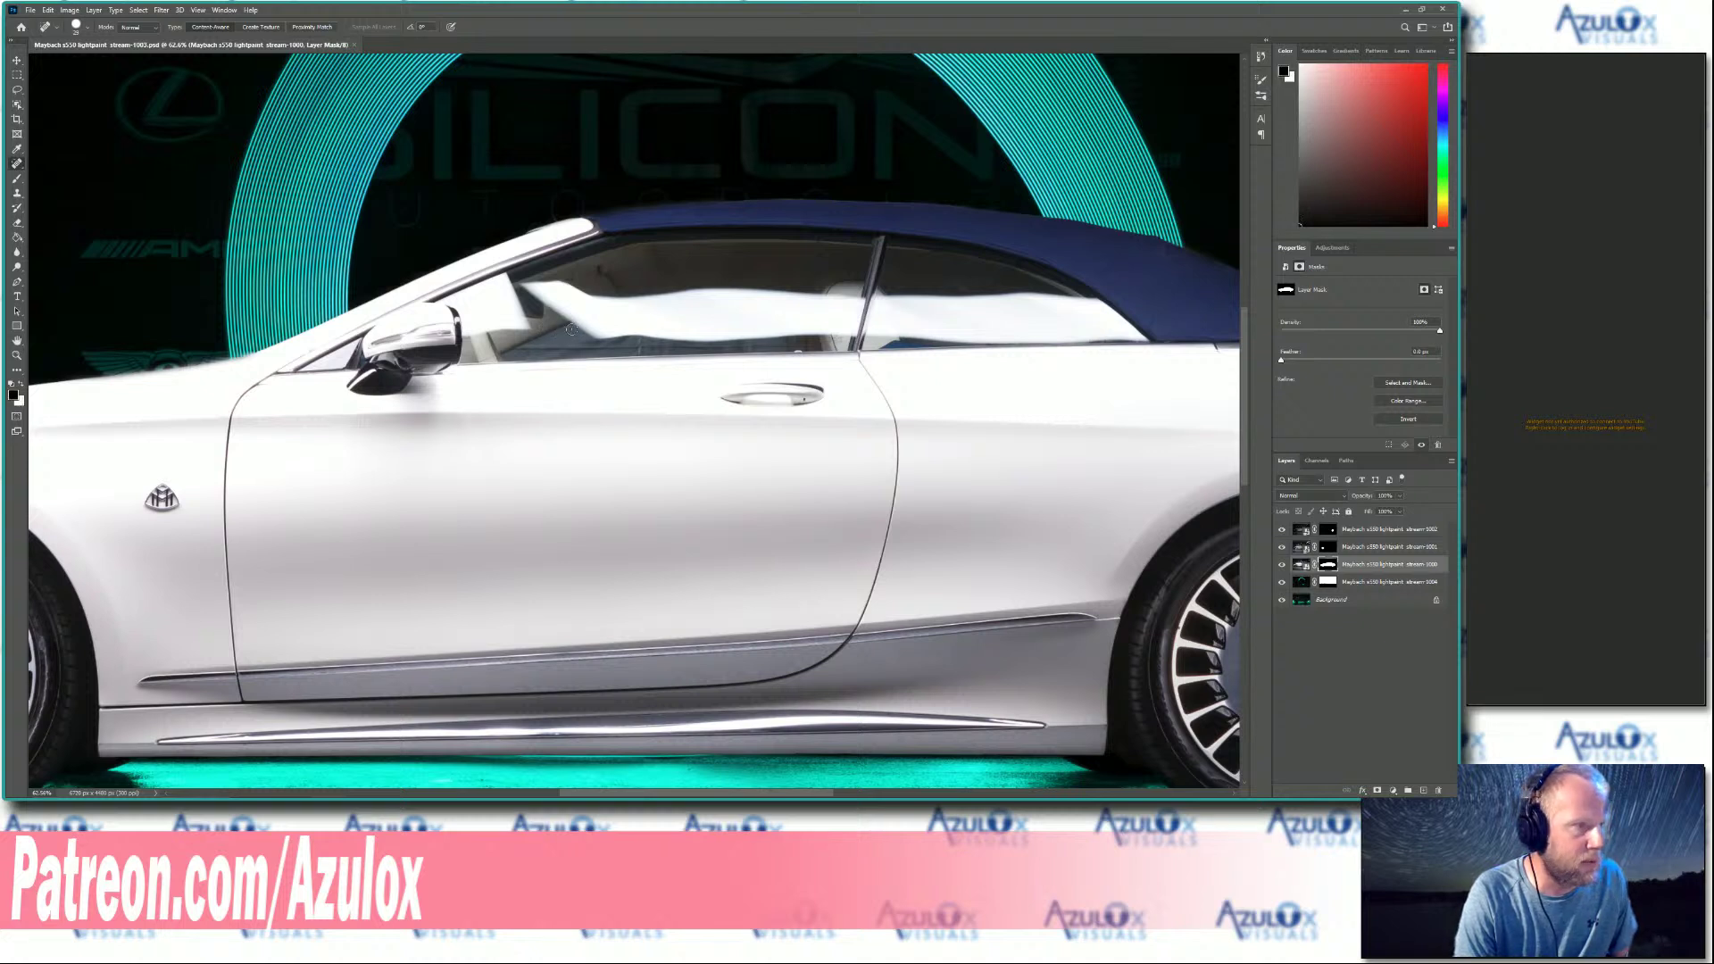
{"action": "mouse_move", "coordinate": [571, 326]}
{"action": "left_mouse_down"}
{"action": "mouse_move", "coordinate": [505, 355]}
{"action": "mouse_move", "coordinate": [823, 344]}
{"action": "mouse_move", "coordinate": [620, 343]}
{"action": "mouse_move", "coordinate": [643, 341]}
{"action": "left_mouse_up"}
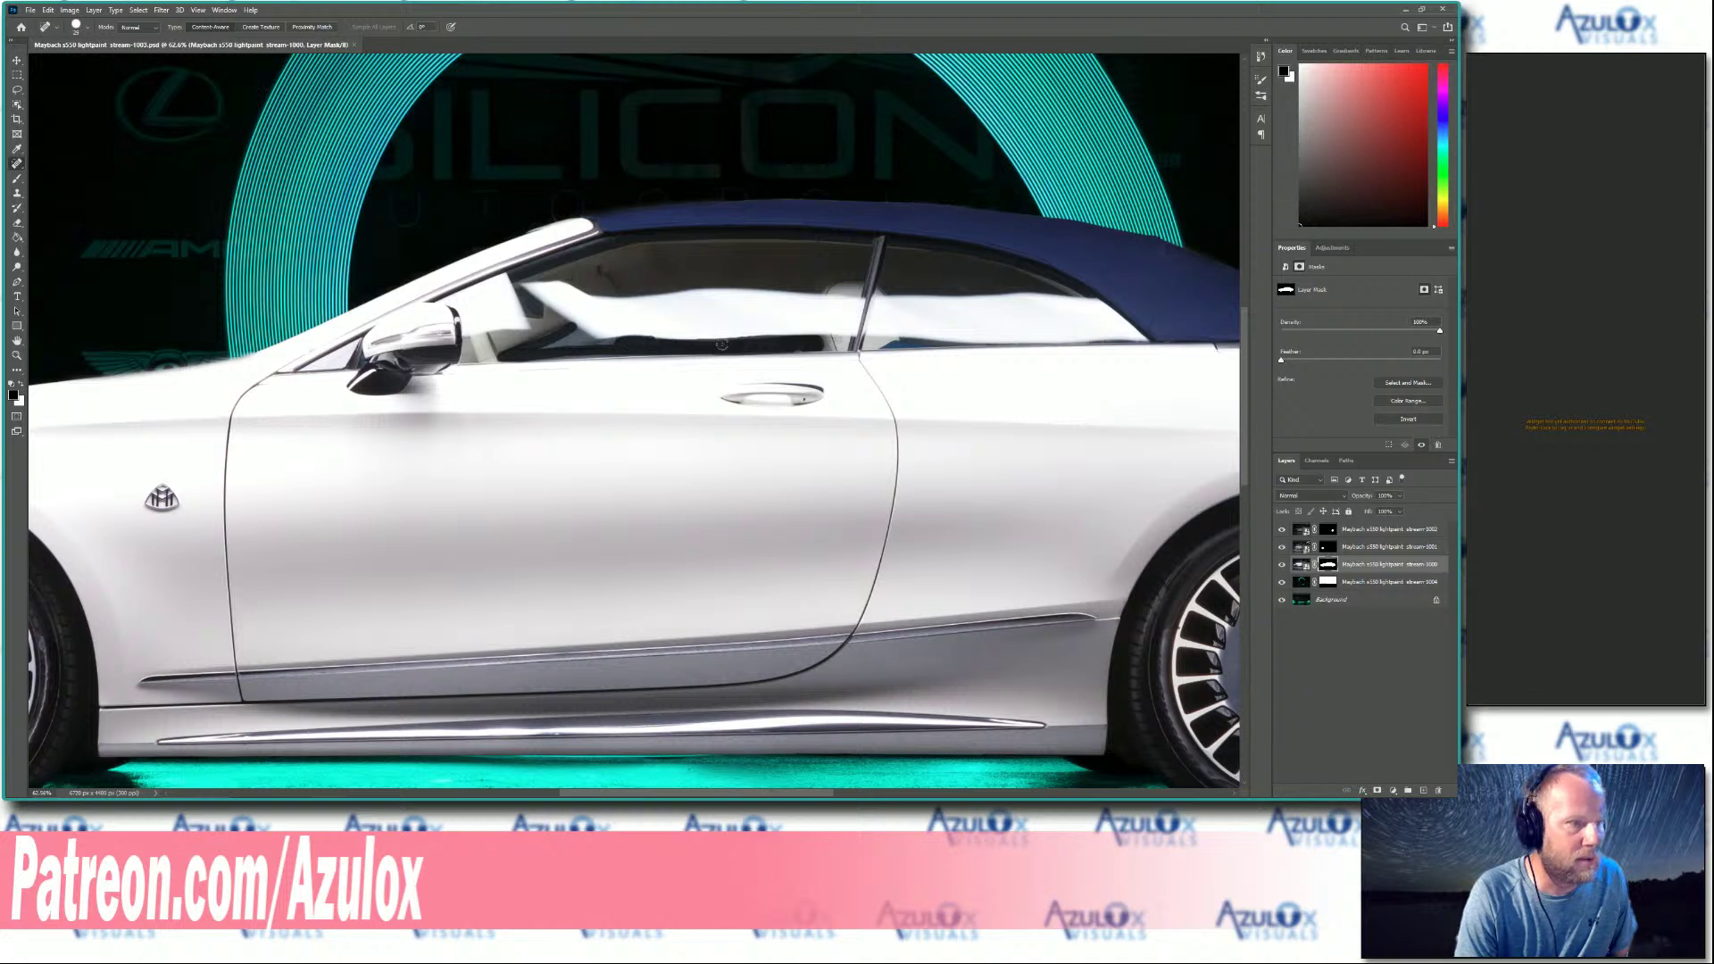
{"action": "mouse_move", "coordinate": [592, 346]}
{"action": "left_mouse_down"}
{"action": "mouse_move", "coordinate": [553, 343]}
{"action": "mouse_move", "coordinate": [790, 315]}
{"action": "mouse_move", "coordinate": [815, 334]}
{"action": "mouse_move", "coordinate": [594, 343]}
{"action": "mouse_move", "coordinate": [793, 330]}
{"action": "mouse_move", "coordinate": [623, 328]}
{"action": "mouse_move", "coordinate": [773, 326]}
{"action": "left_mouse_up"}
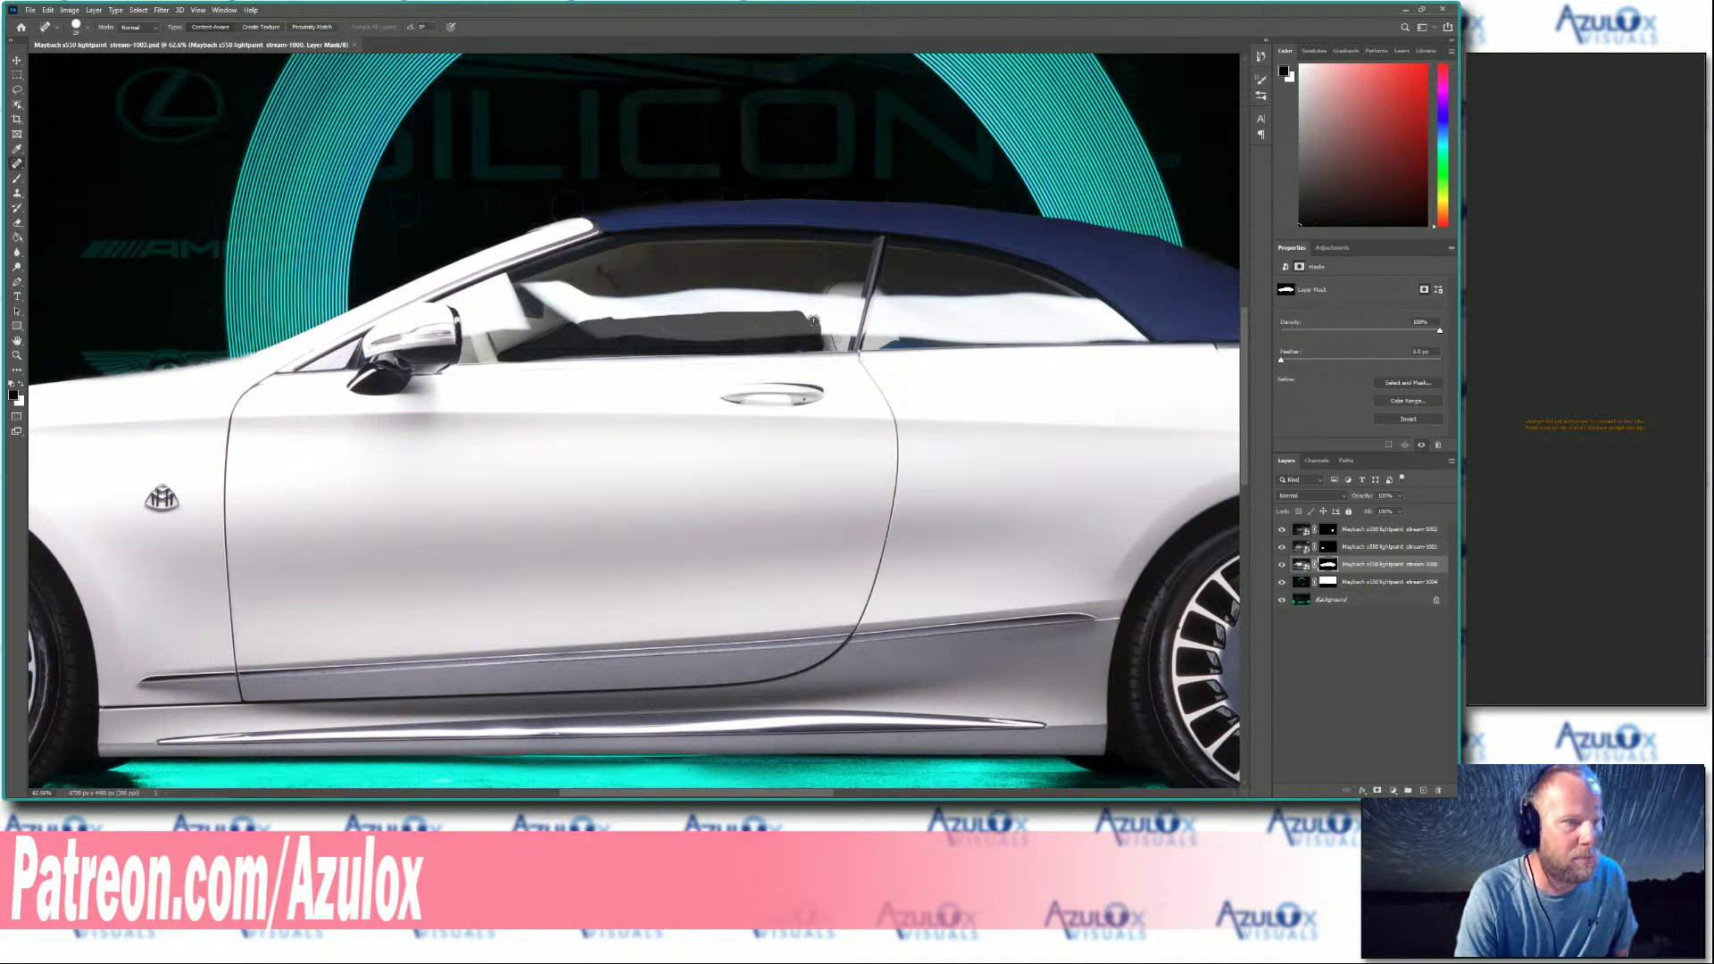
{"action": "left_click_drag", "start_coordinate": [813, 320], "coordinate": [819, 320]}
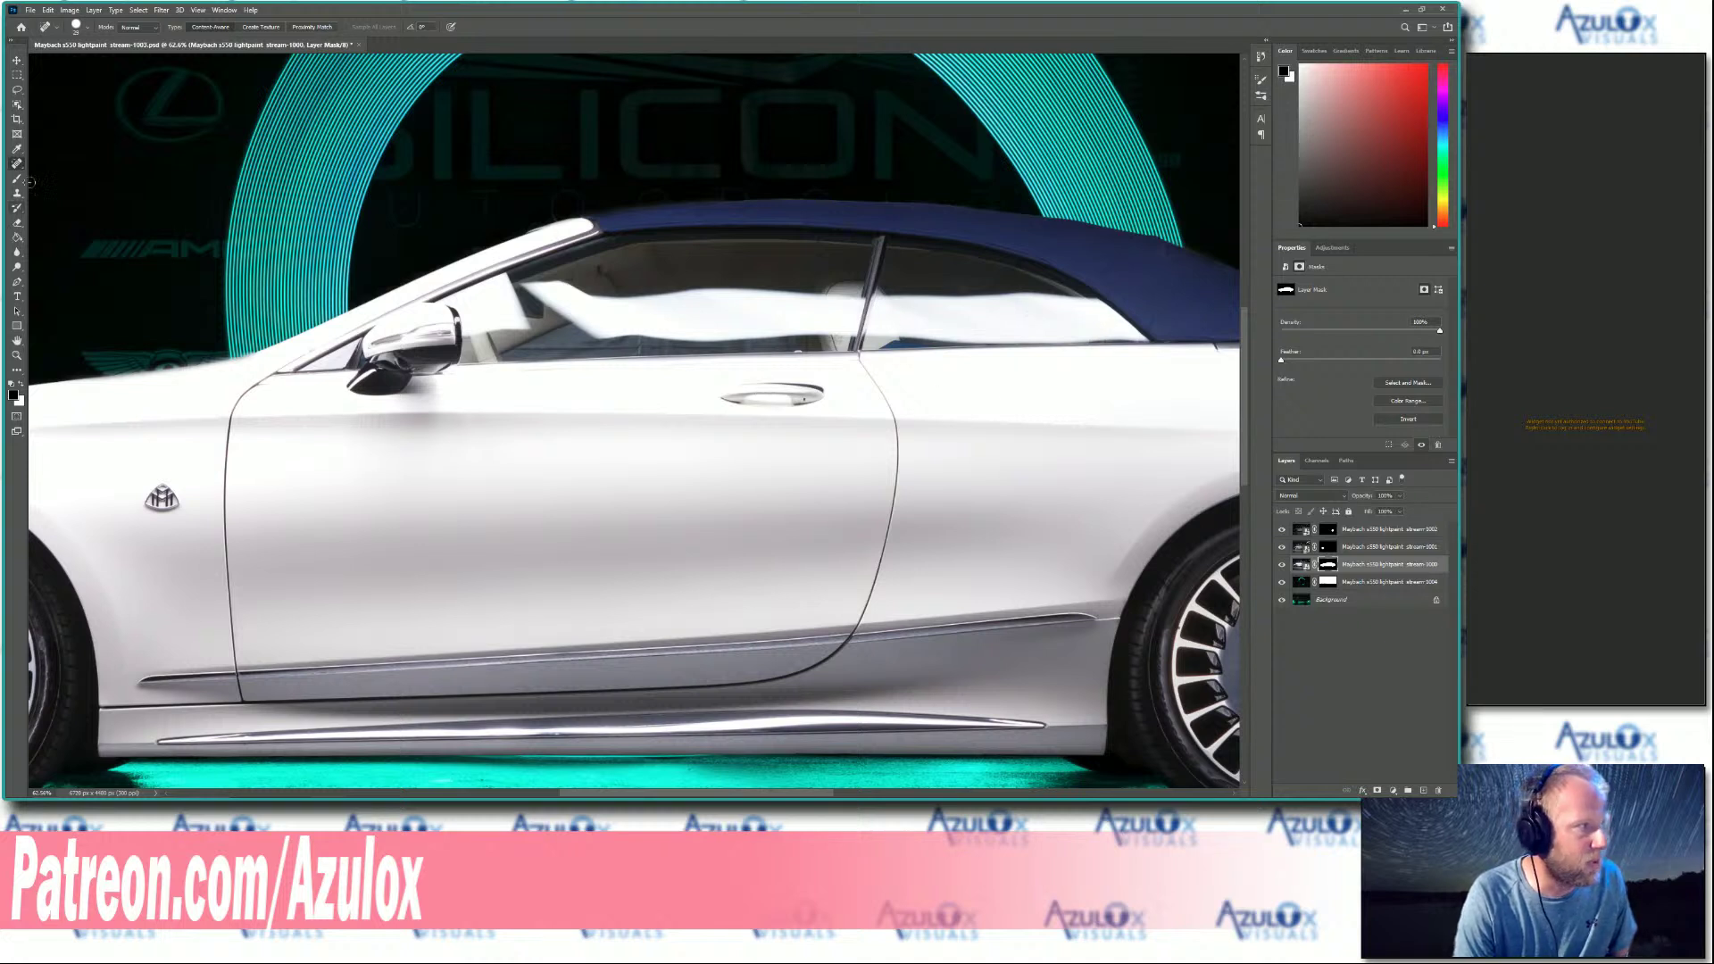
Paint black on the car layer's mask with a small Brush to darken the front side window beneath the white light streak.
{"action": "left_click", "coordinate": [17, 179]}
{"action": "right_click", "coordinate": [656, 335]}
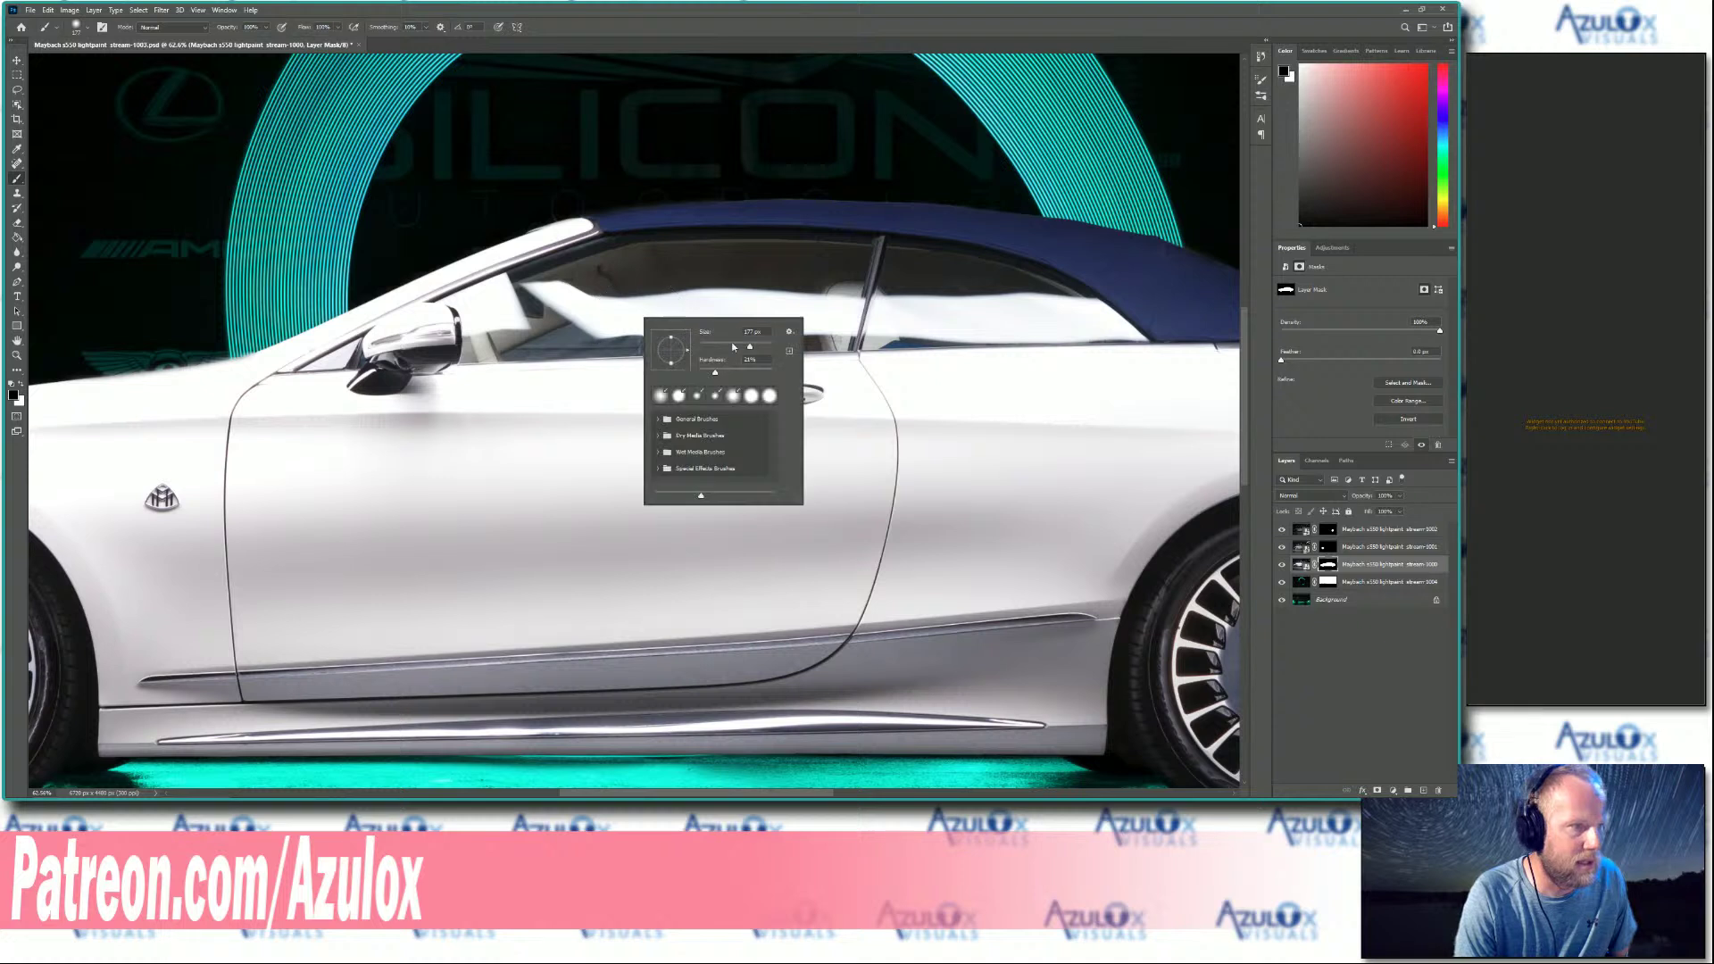
{"action": "left_click", "coordinate": [566, 335]}
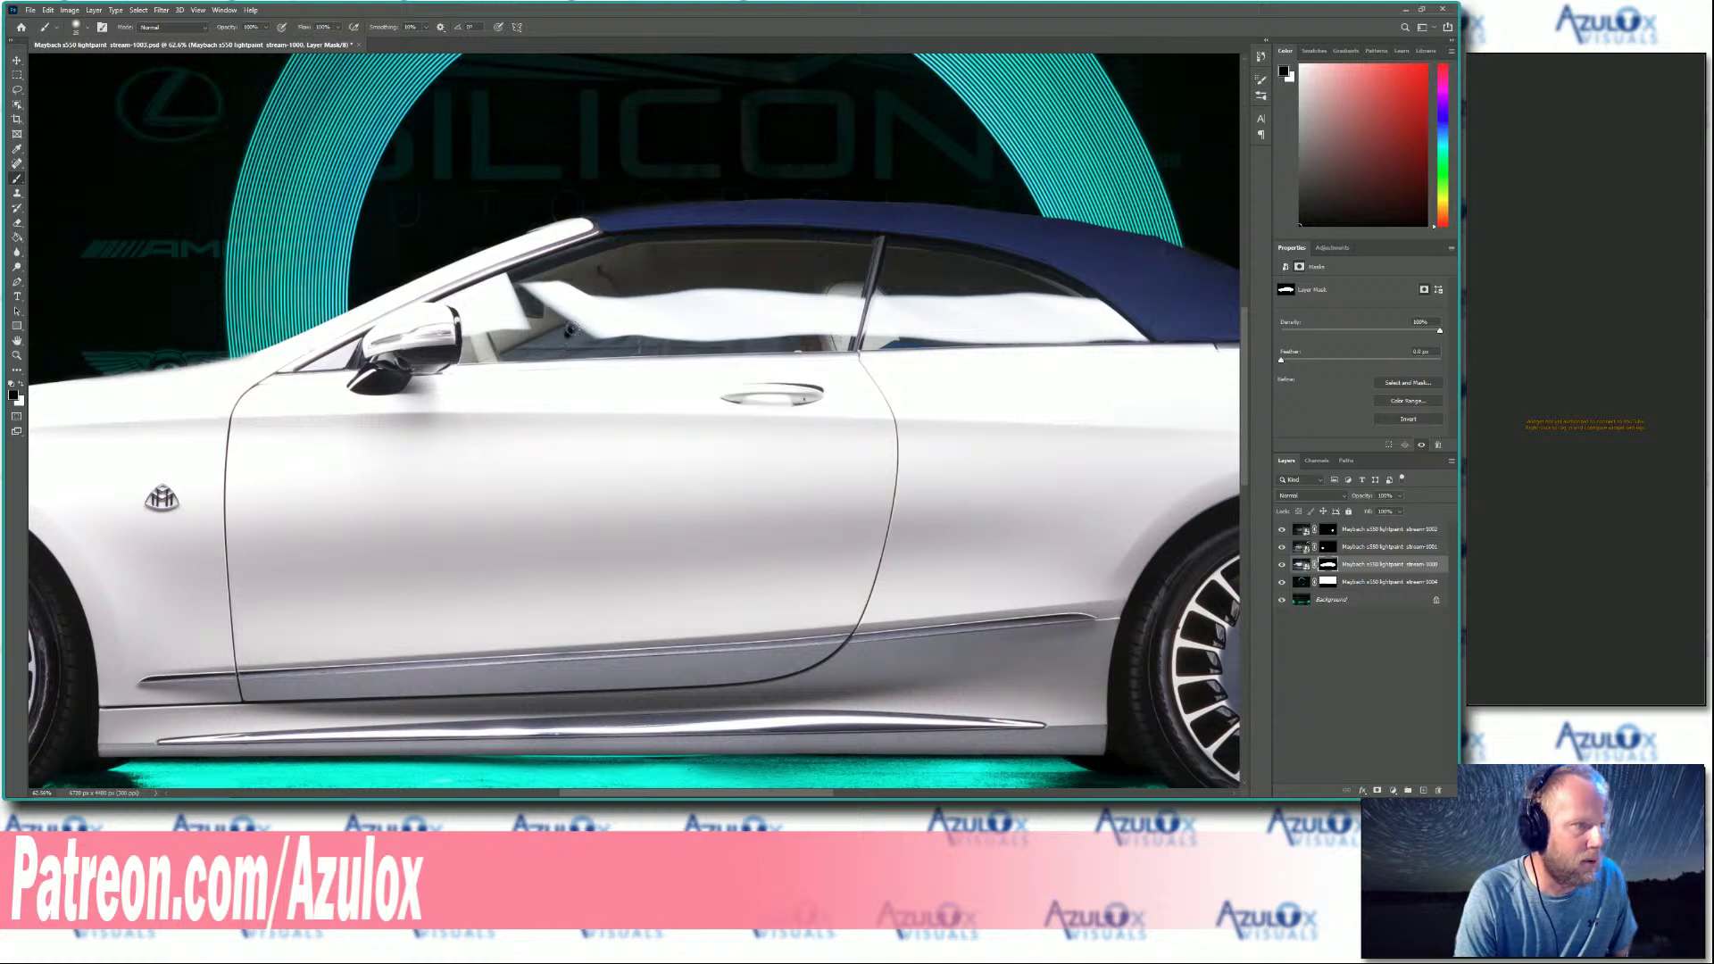
{"action": "mouse_move", "coordinate": [548, 337]}
{"action": "left_mouse_down"}
{"action": "mouse_move", "coordinate": [506, 354]}
{"action": "mouse_move", "coordinate": [602, 347]}
{"action": "left_mouse_up"}
{"action": "left_click_drag", "start_coordinate": [778, 346], "coordinate": [810, 344]}
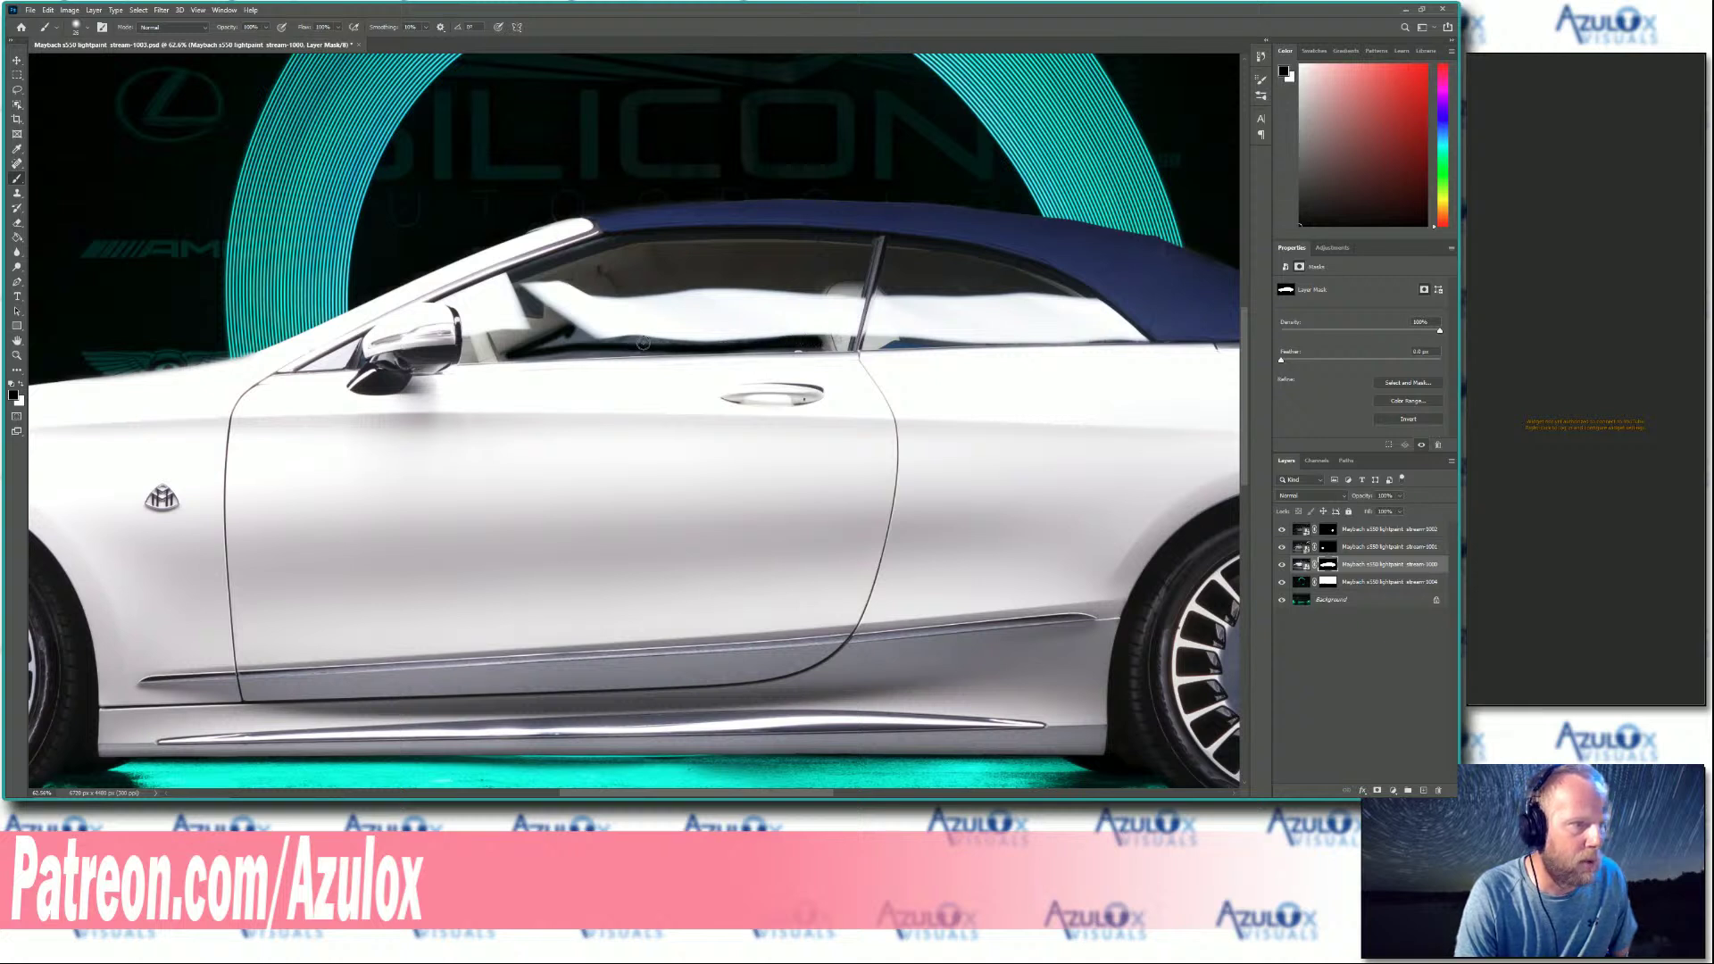
{"action": "mouse_move", "coordinate": [628, 340]}
{"action": "left_mouse_down"}
{"action": "mouse_move", "coordinate": [611, 342]}
{"action": "mouse_move", "coordinate": [807, 340]}
{"action": "left_mouse_up"}
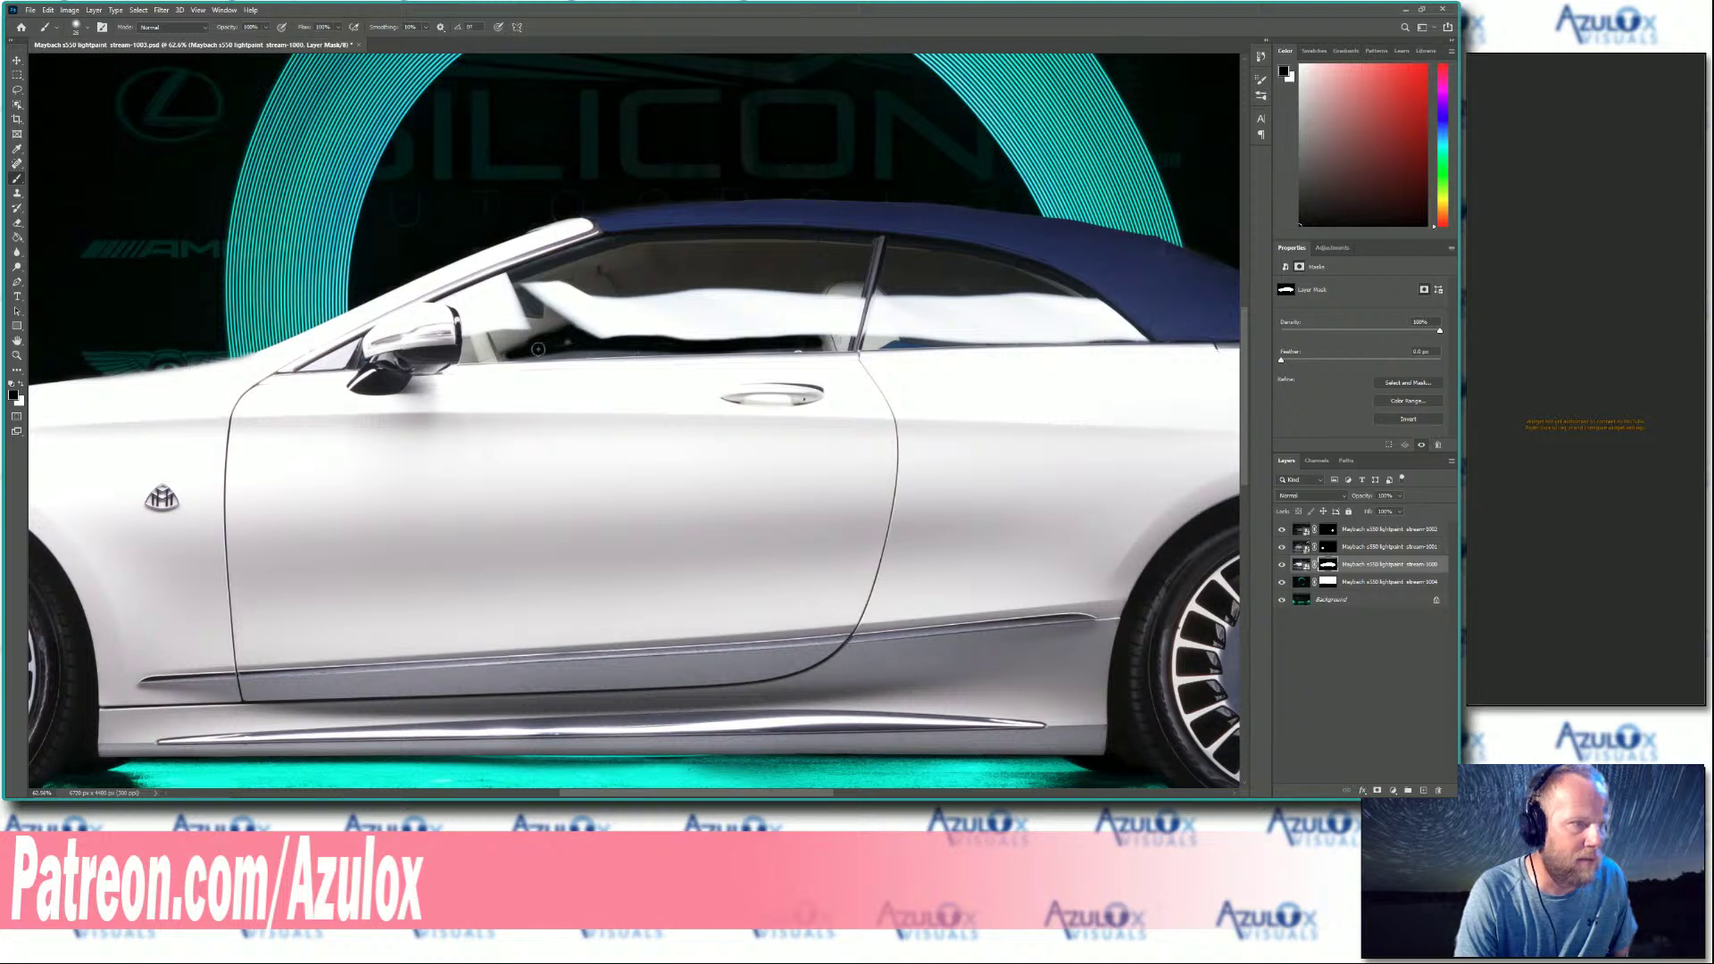
{"action": "left_click_drag", "start_coordinate": [505, 355], "coordinate": [808, 349]}
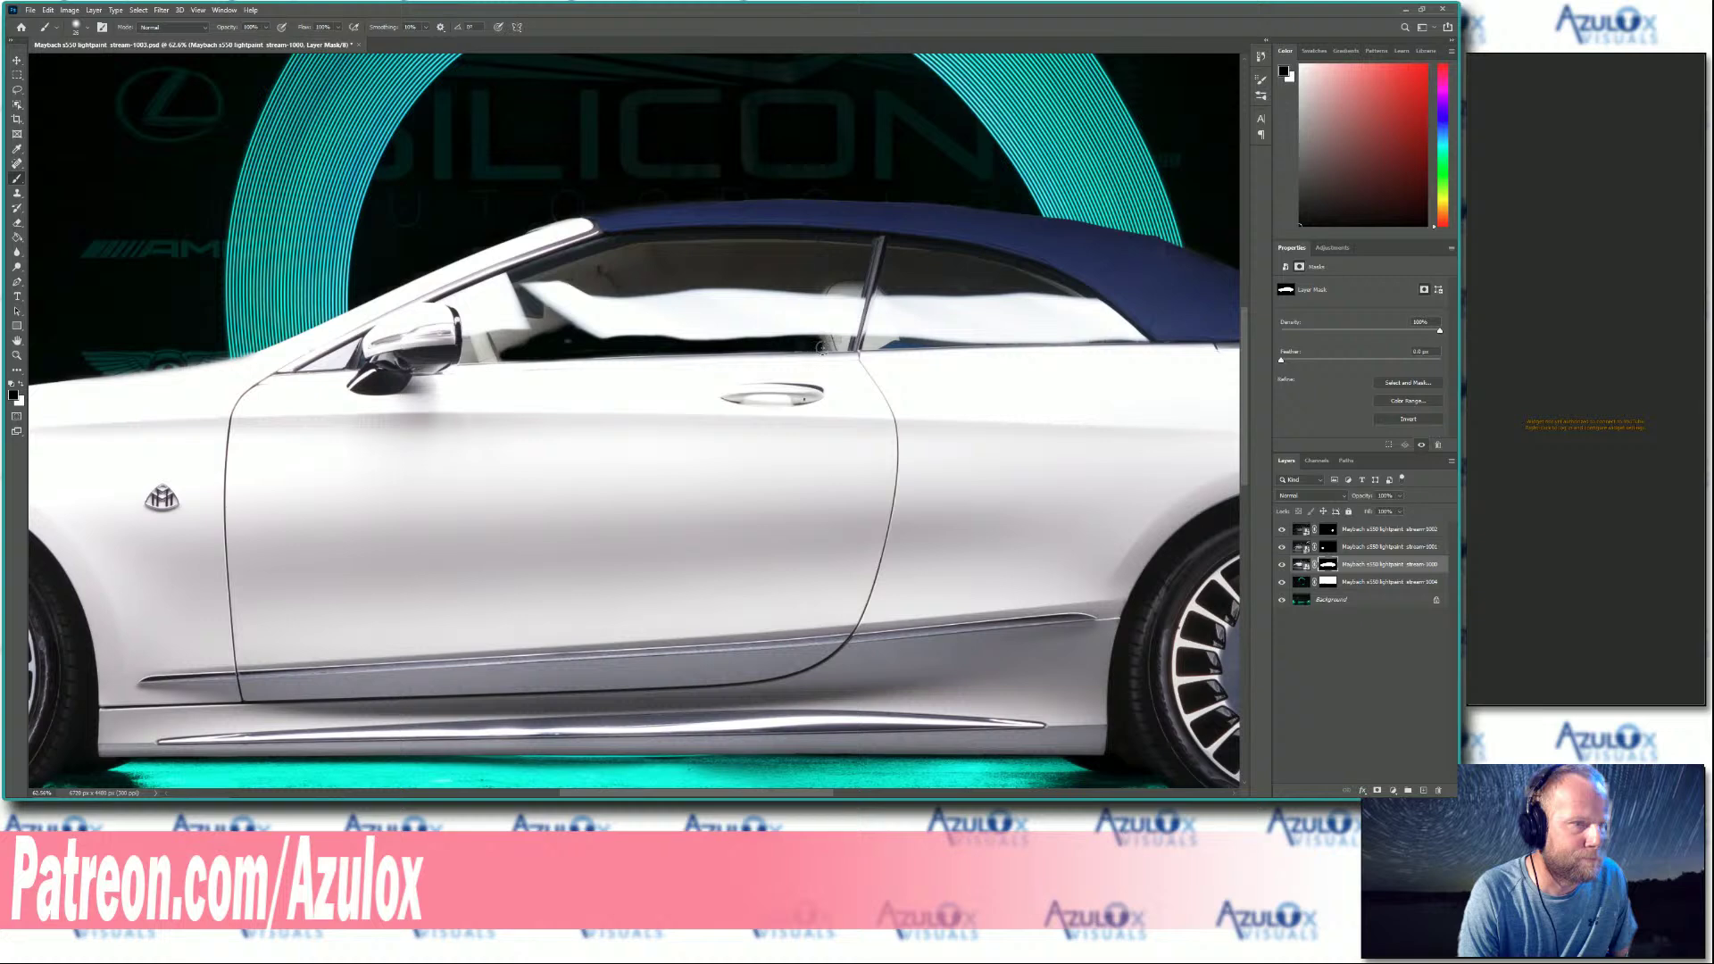
Refine the car layer's mask along the front window's lower edge, alternating black and white paint.
{"action": "scroll", "coordinate": [891, 366], "scroll_direction": "up", "scroll_amount": 3}
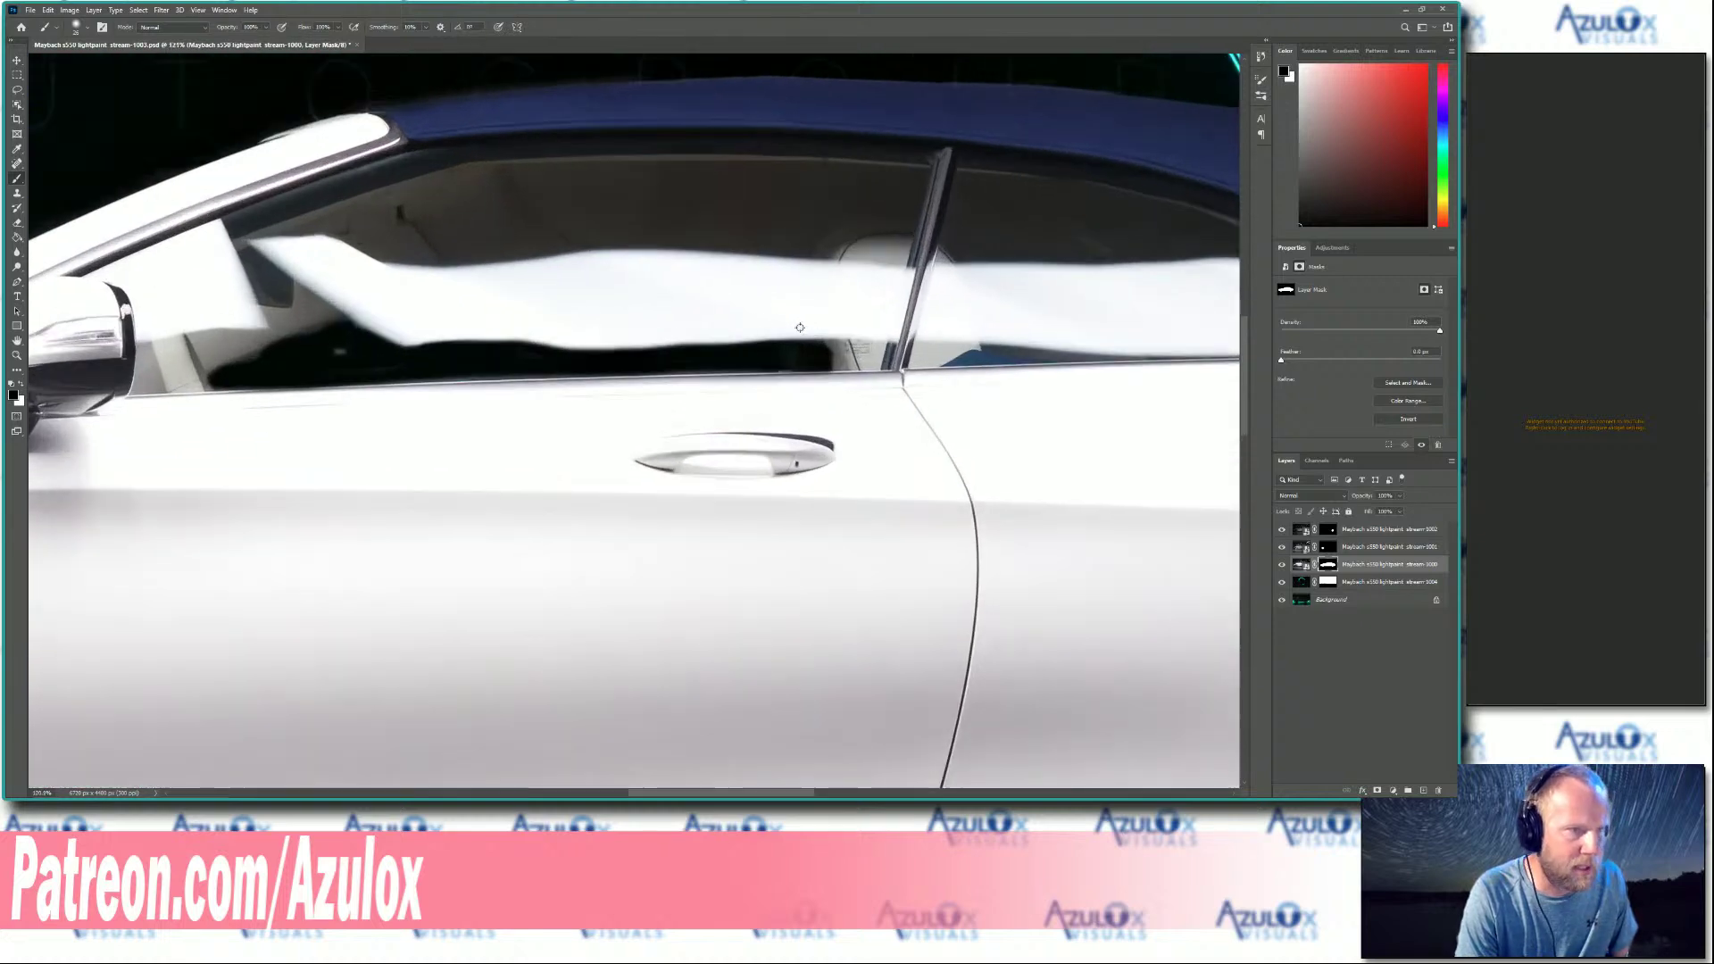
{"action": "key", "text": "x"}
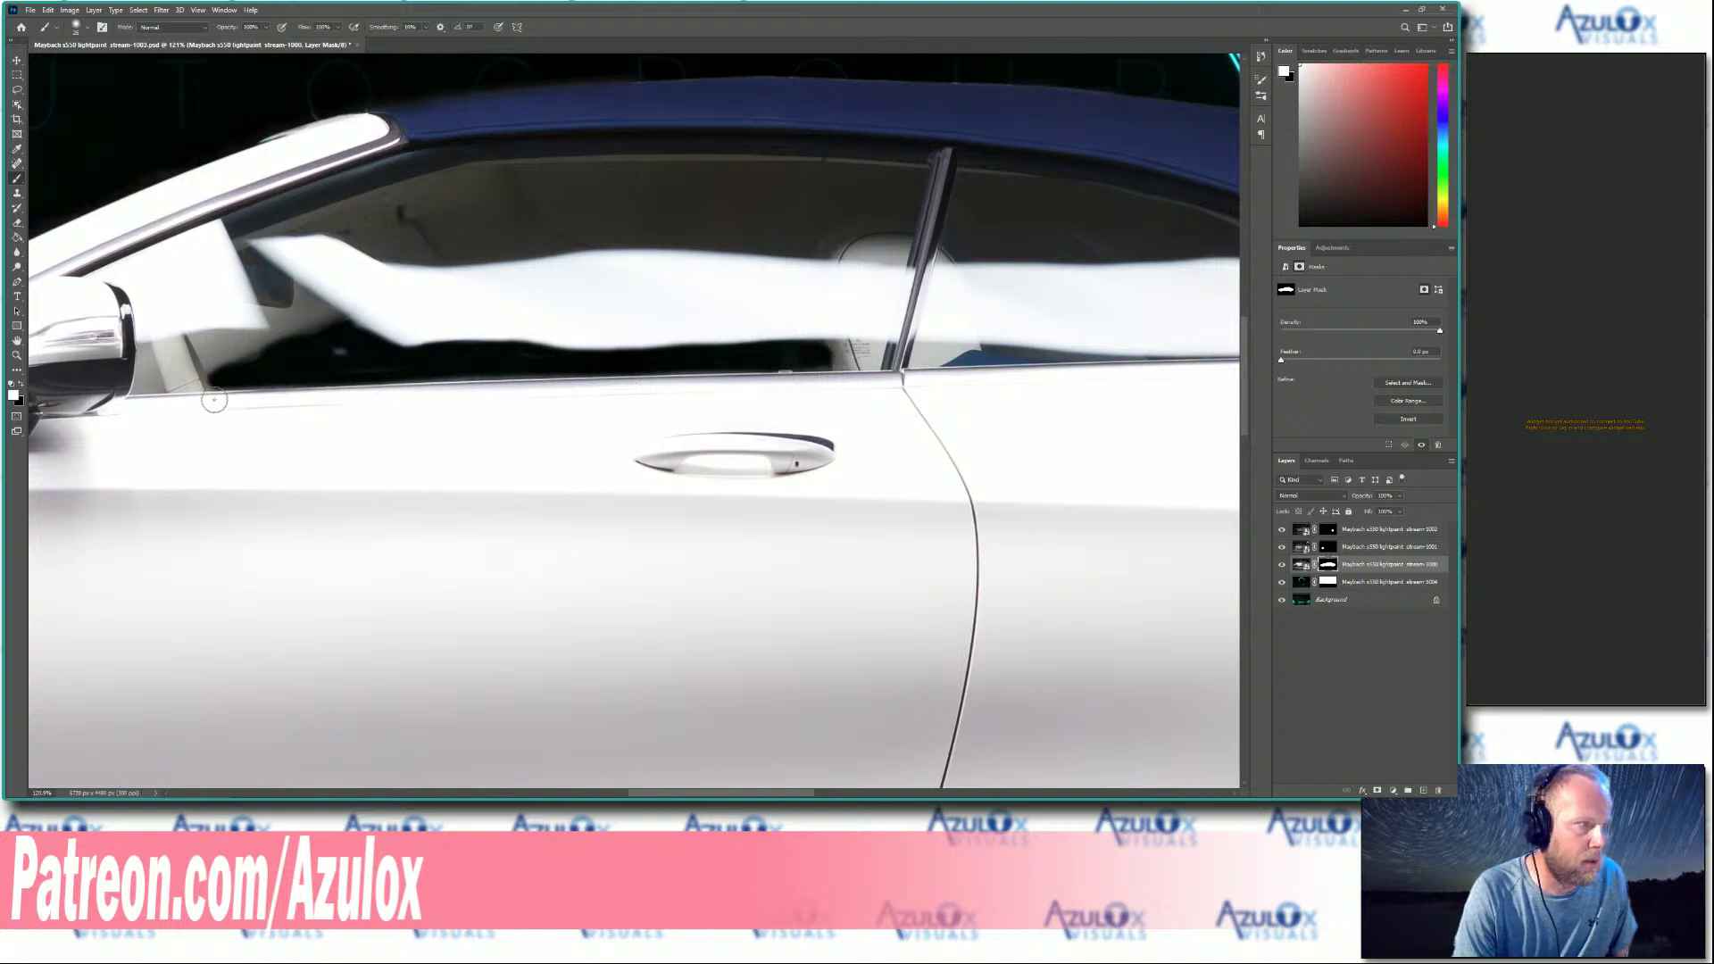
{"action": "key", "text": "x"}
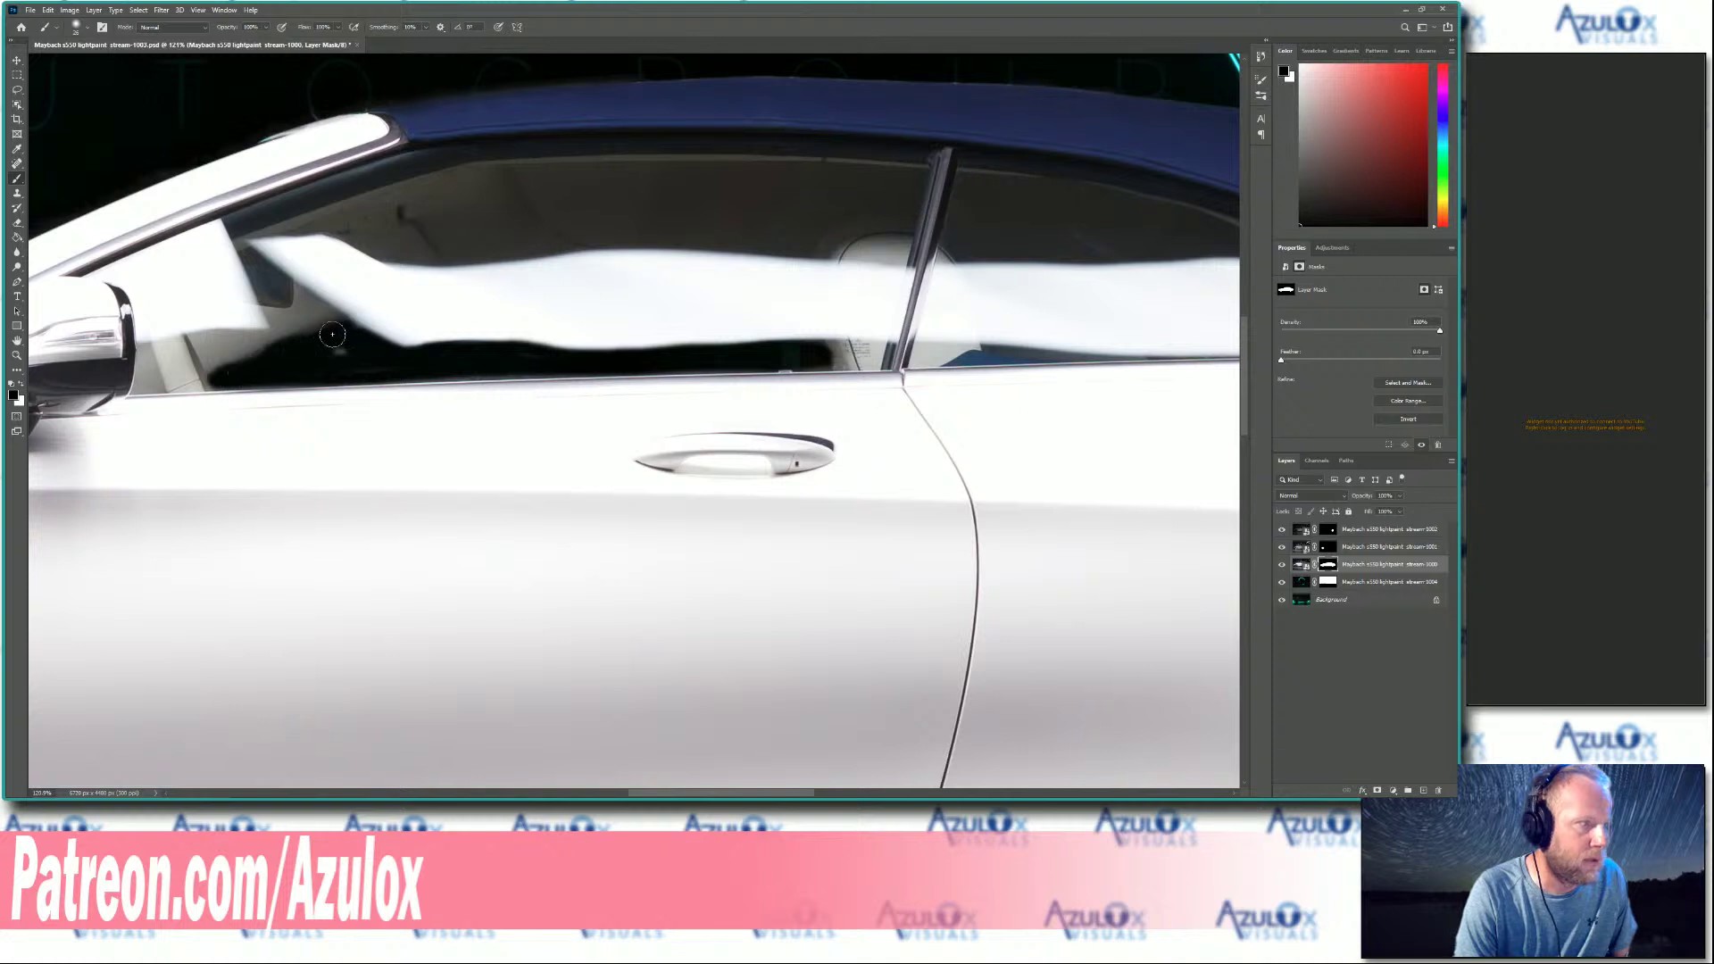
{"action": "key", "text": "x"}
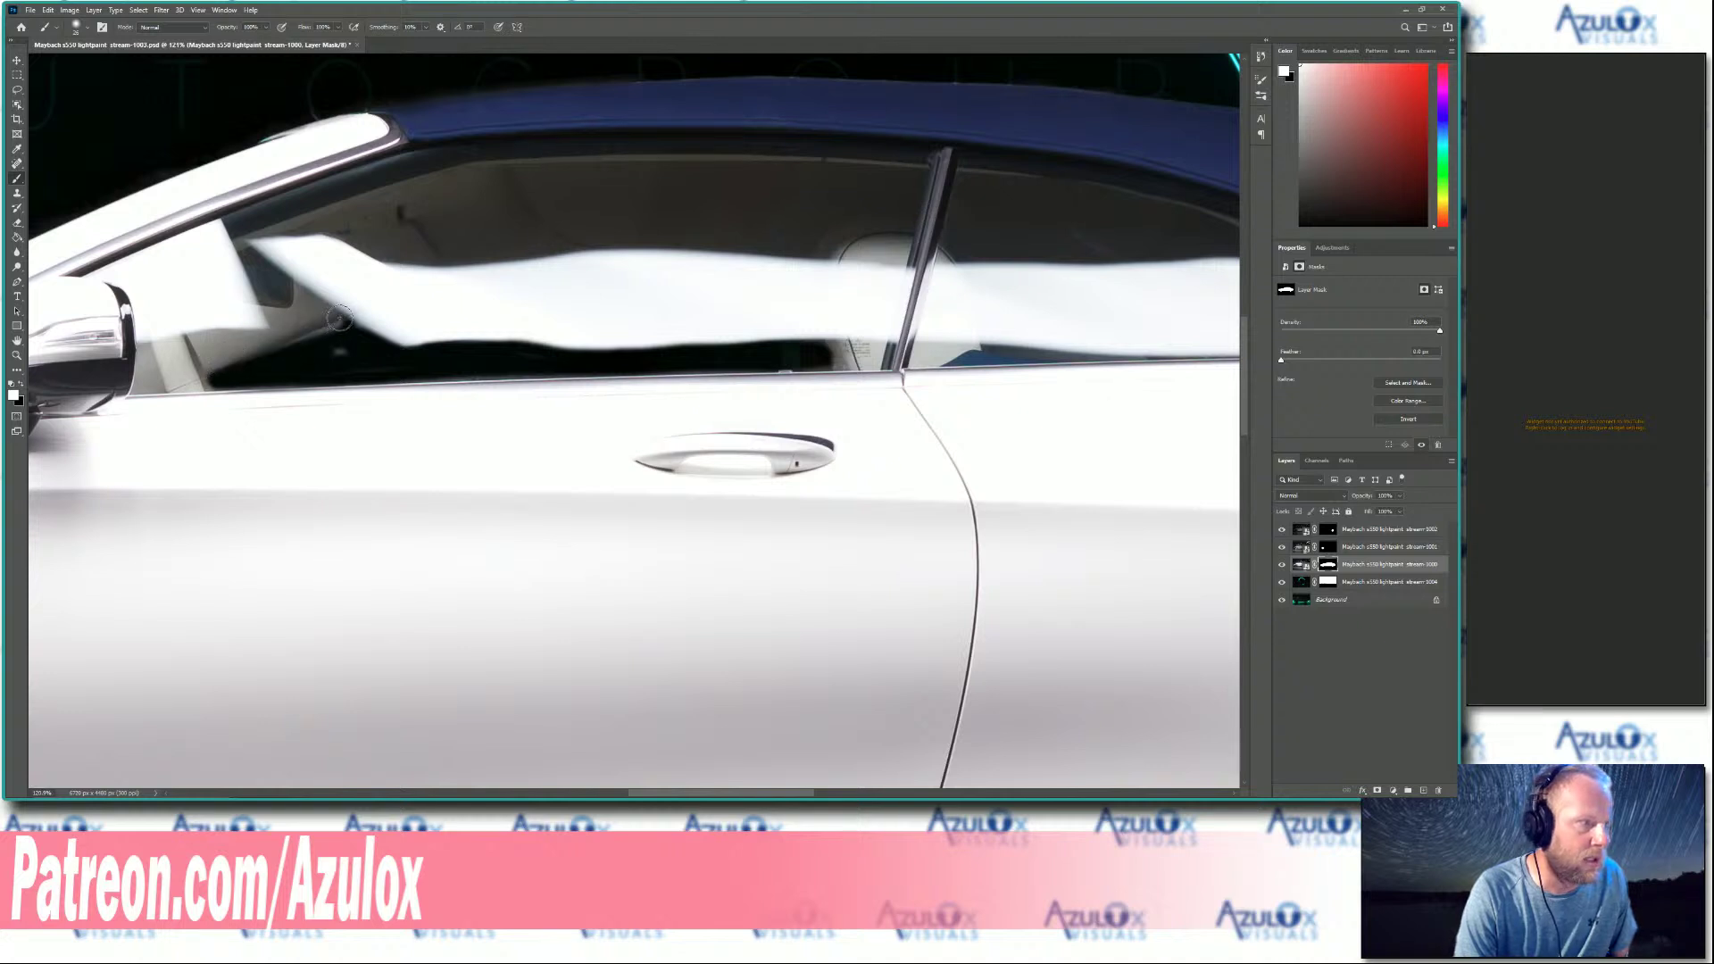
{"action": "key", "text": "x"}
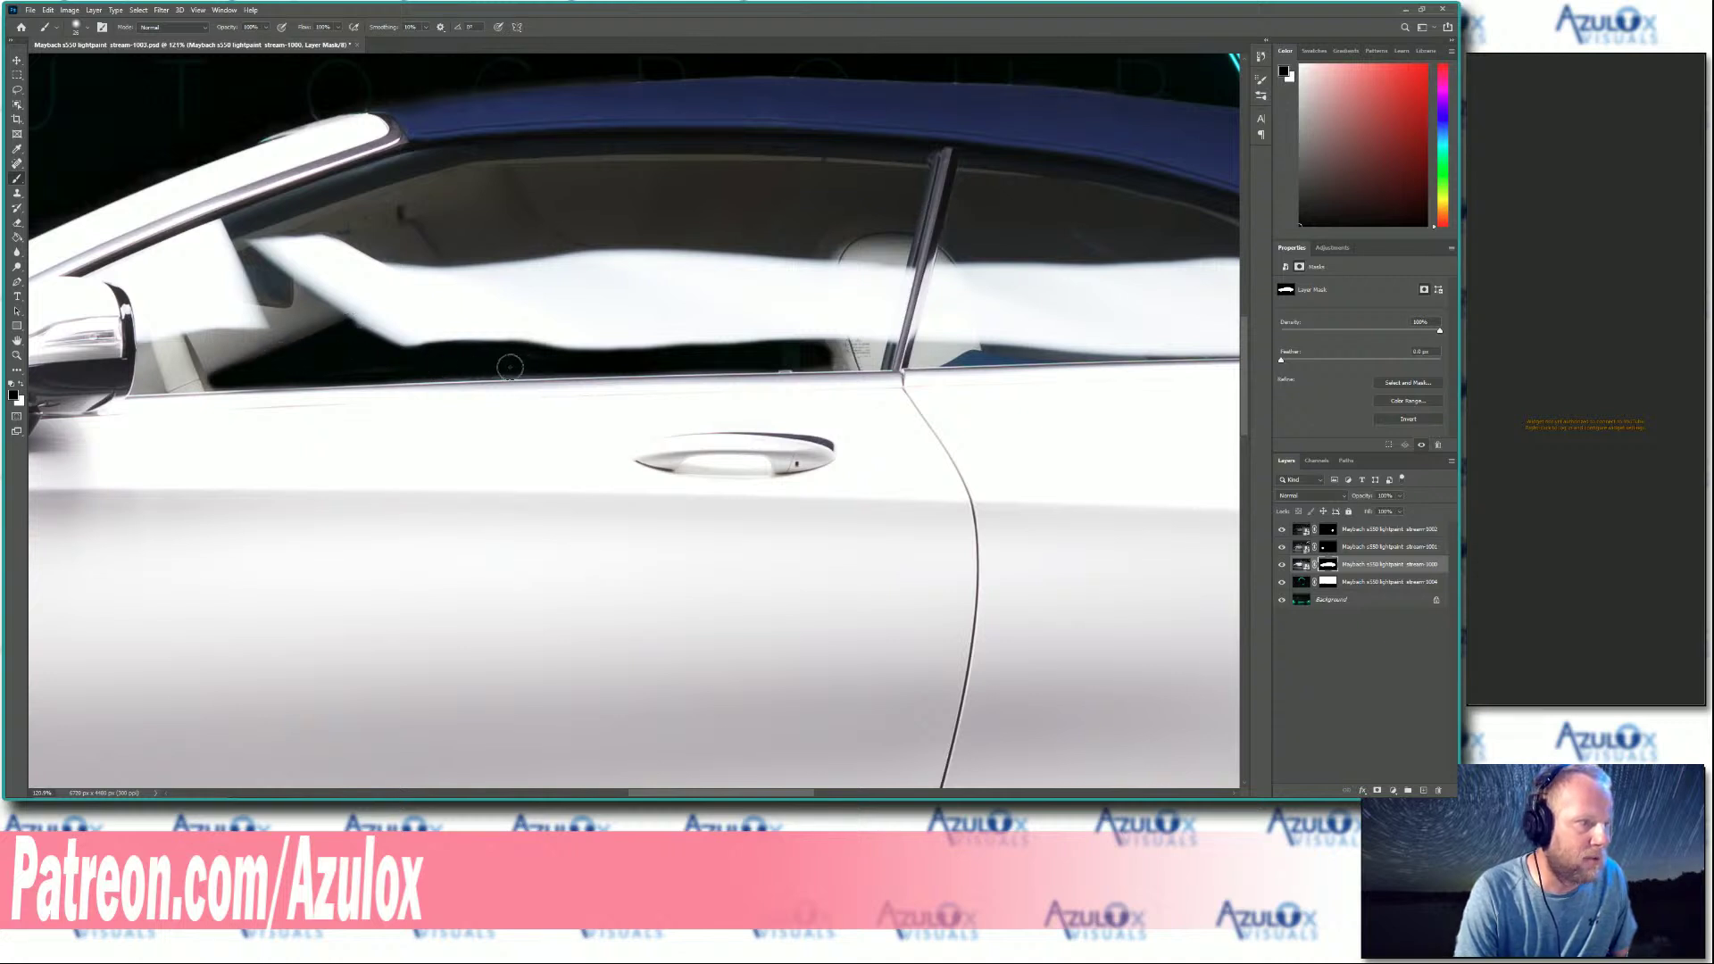
{"action": "key", "text": "x"}
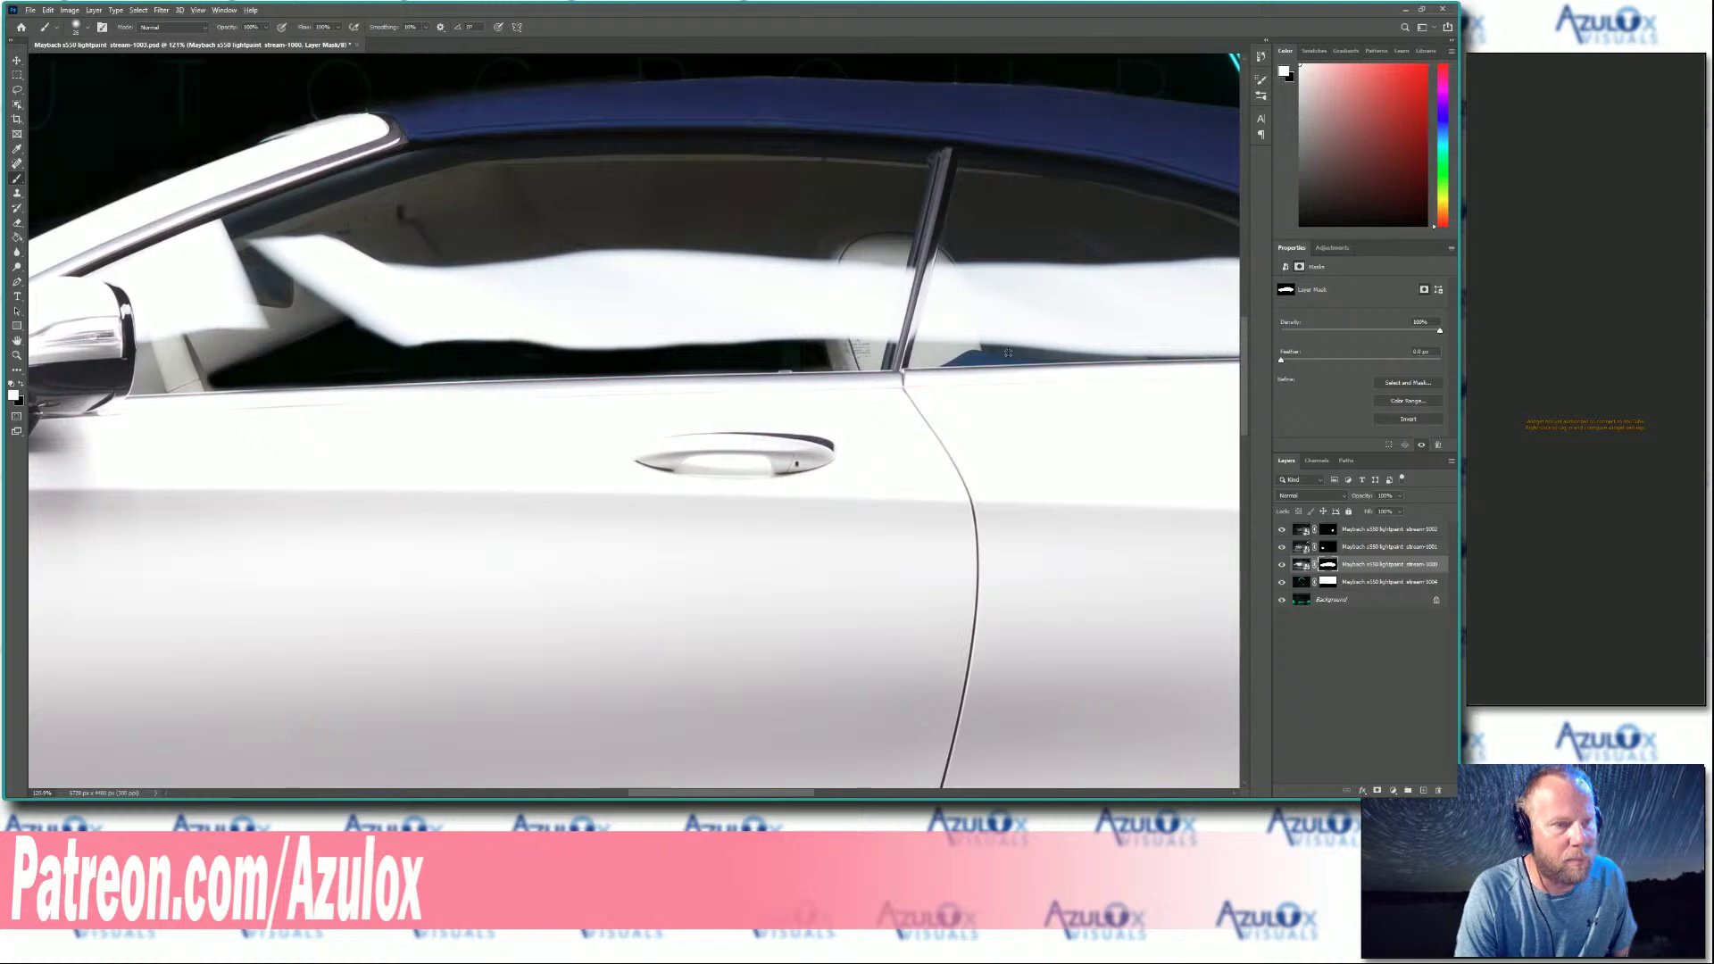
Paint black on the car layer's mask with a smaller Brush to clean the front window's lower corner beside the mirror.
{"action": "scroll", "coordinate": [893, 380], "scroll_direction": "down", "scroll_amount": 5}
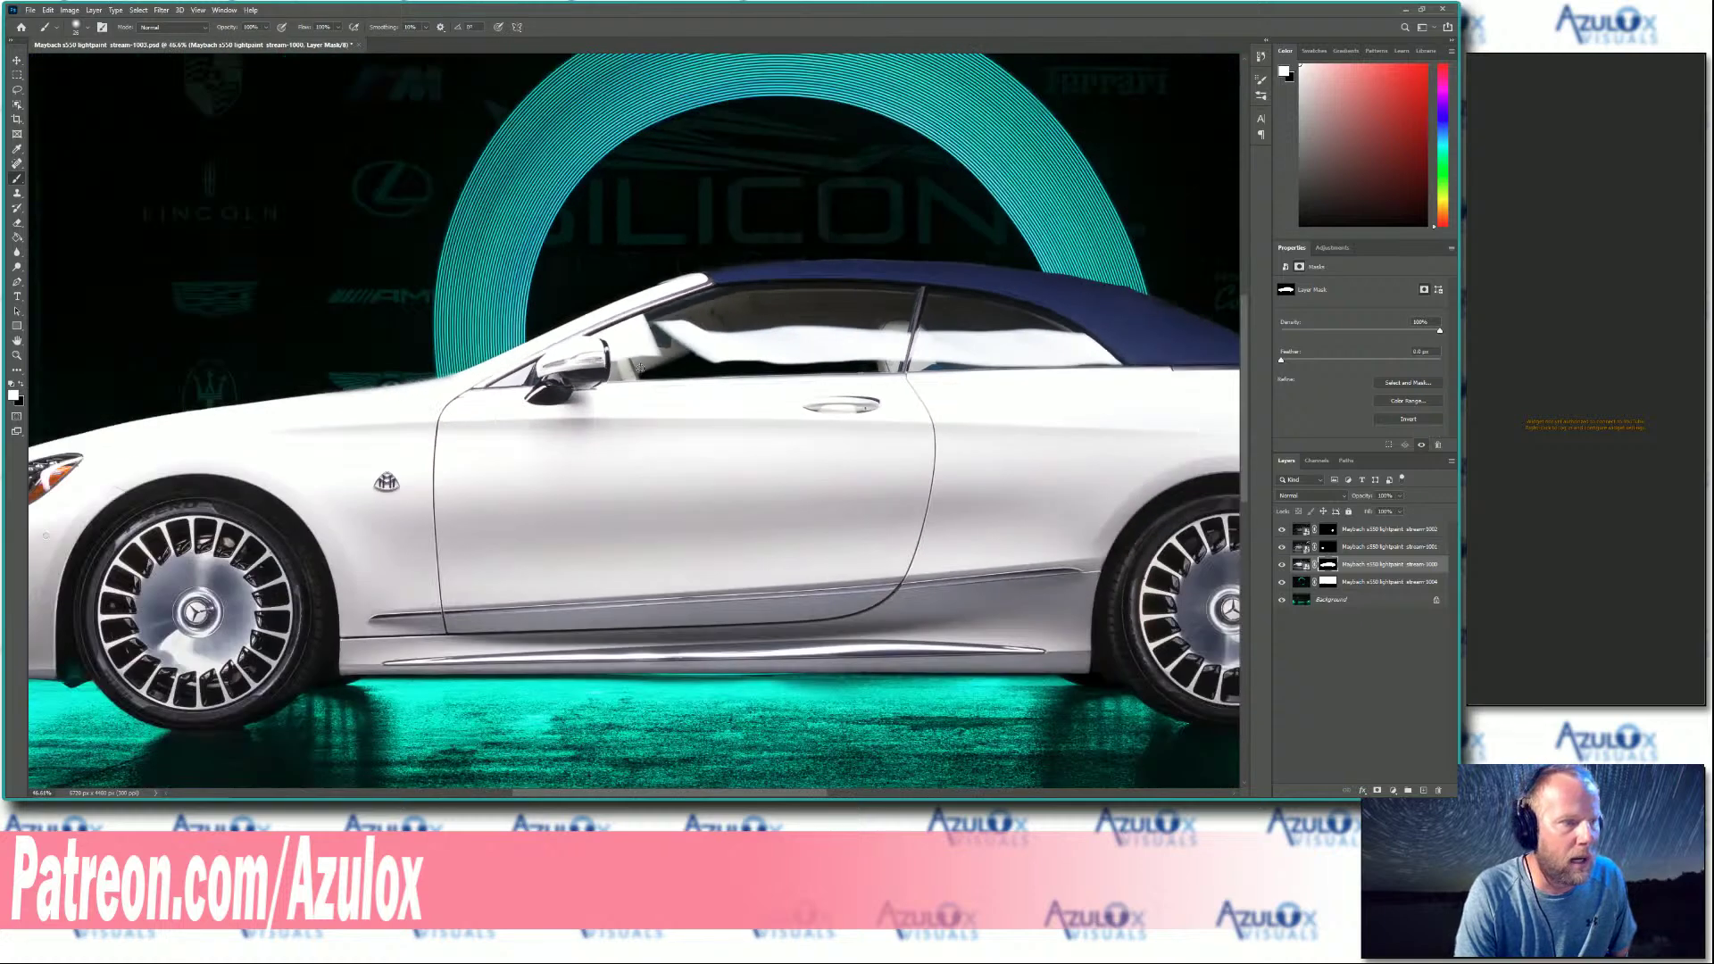
{"action": "scroll", "coordinate": [639, 367], "scroll_direction": "up", "scroll_amount": 2}
{"action": "scroll", "coordinate": [636, 369], "scroll_direction": "up", "scroll_amount": 6}
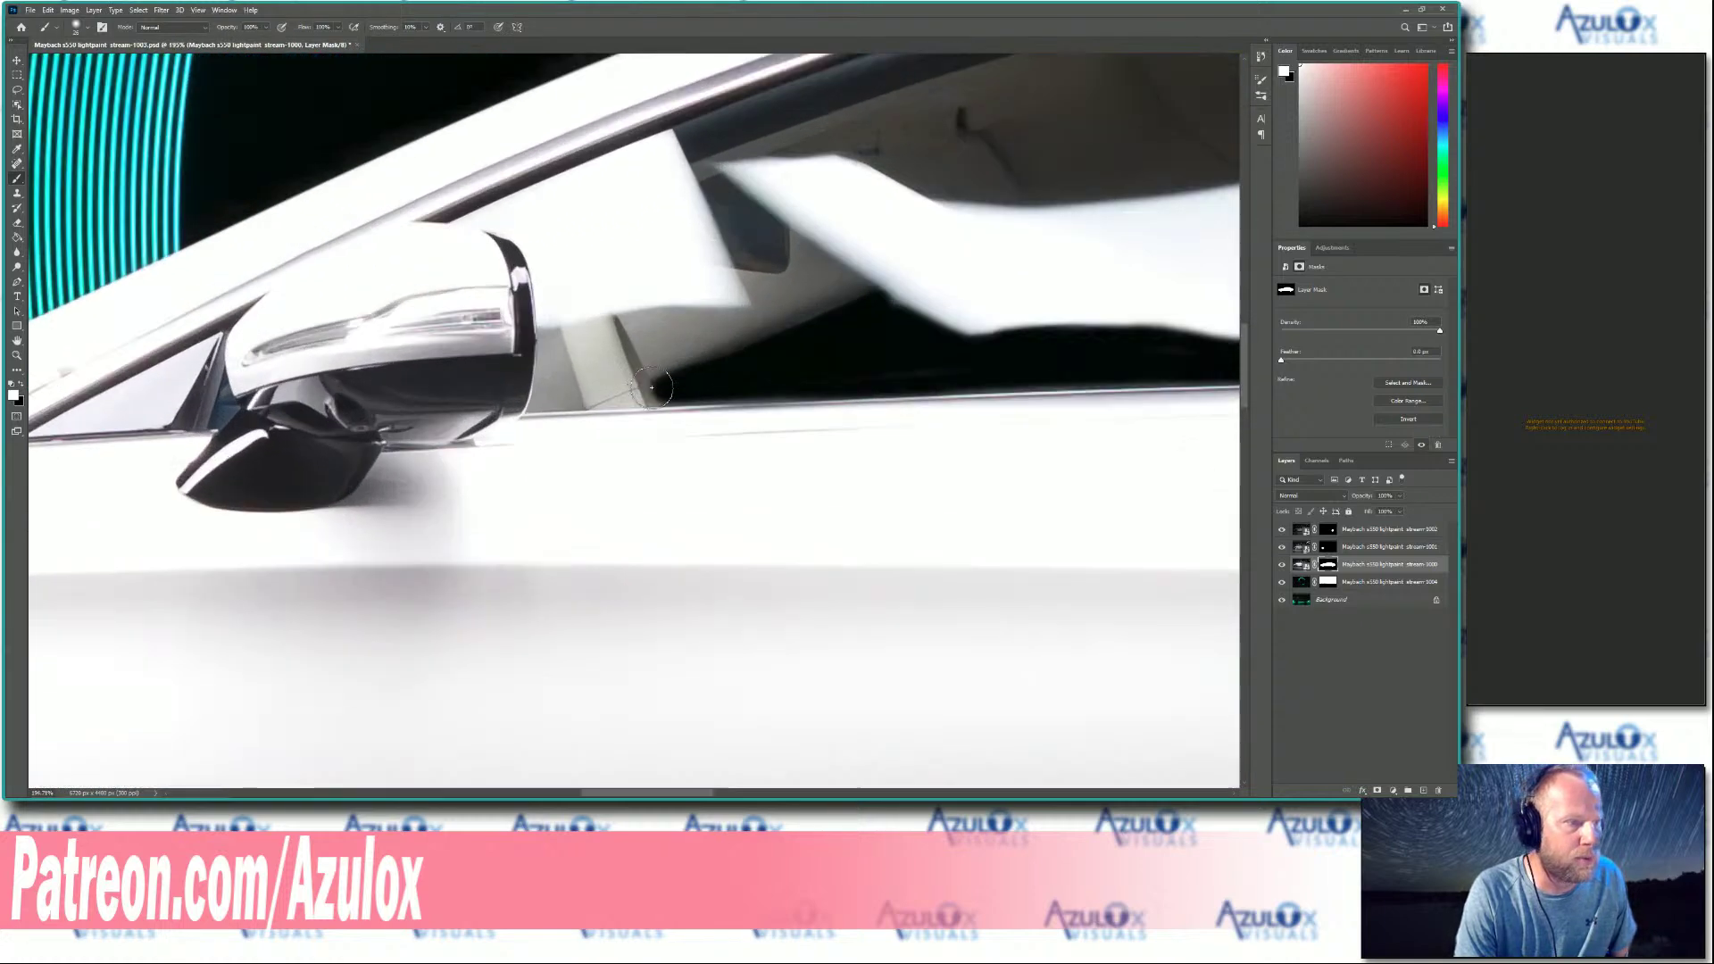
{"action": "right_click", "coordinate": [727, 386]}
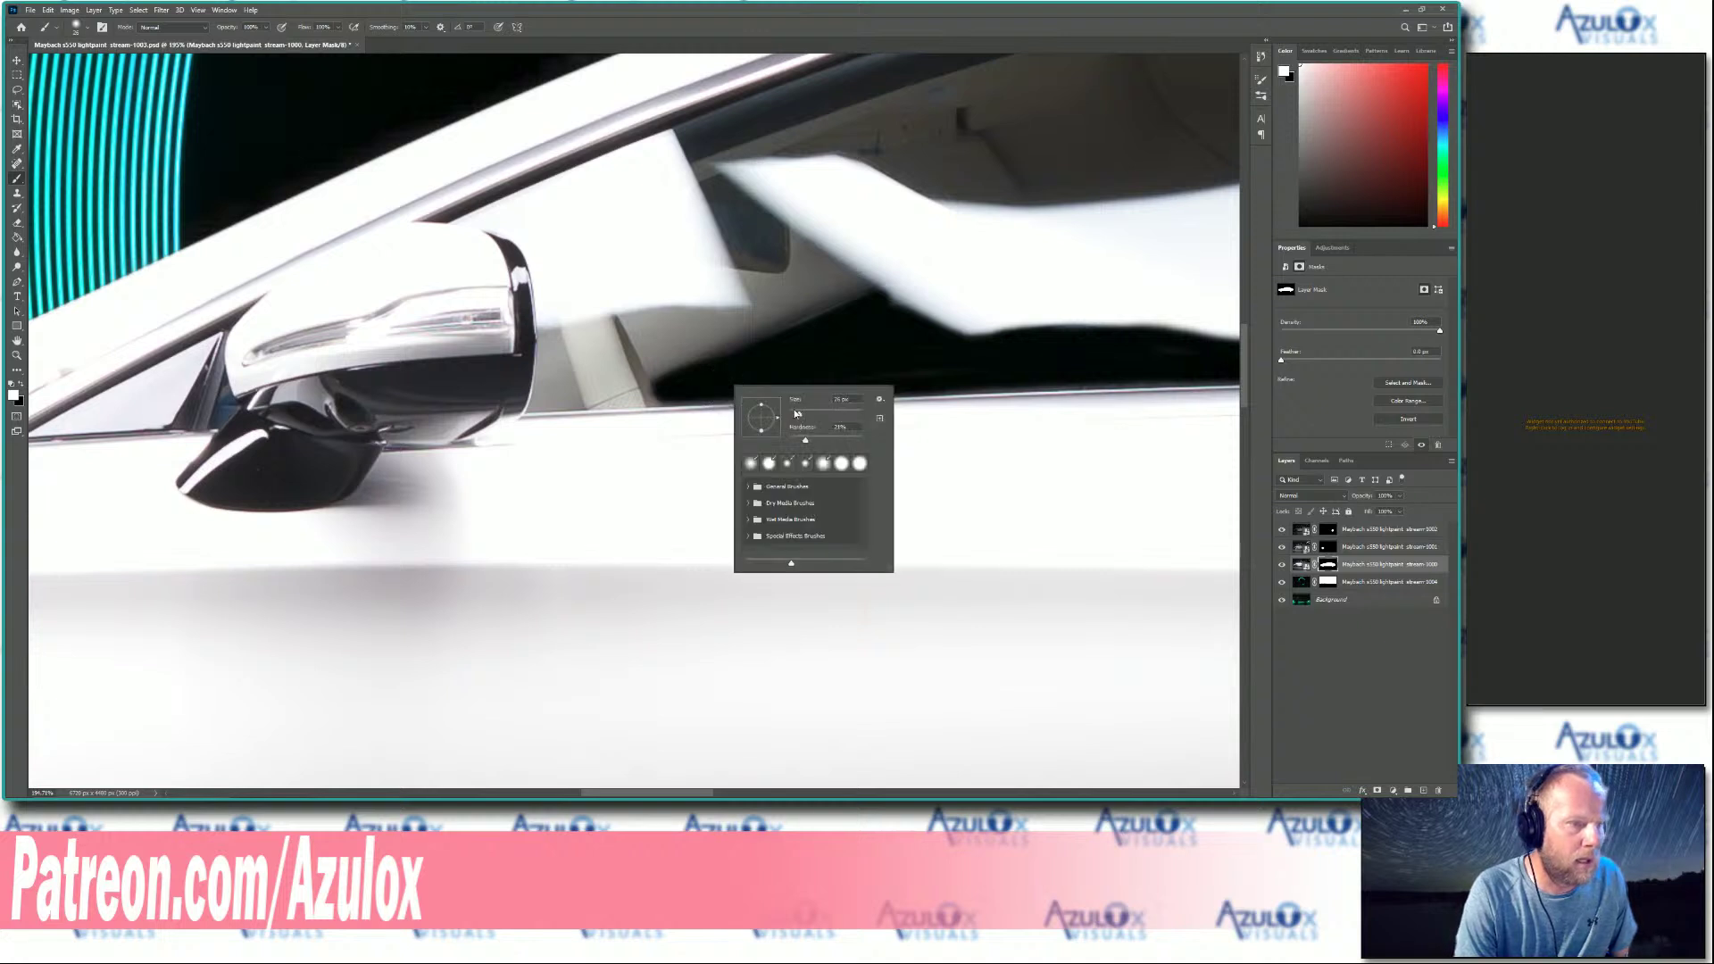
{"action": "left_click", "coordinate": [720, 391]}
{"action": "key", "text": "x"}
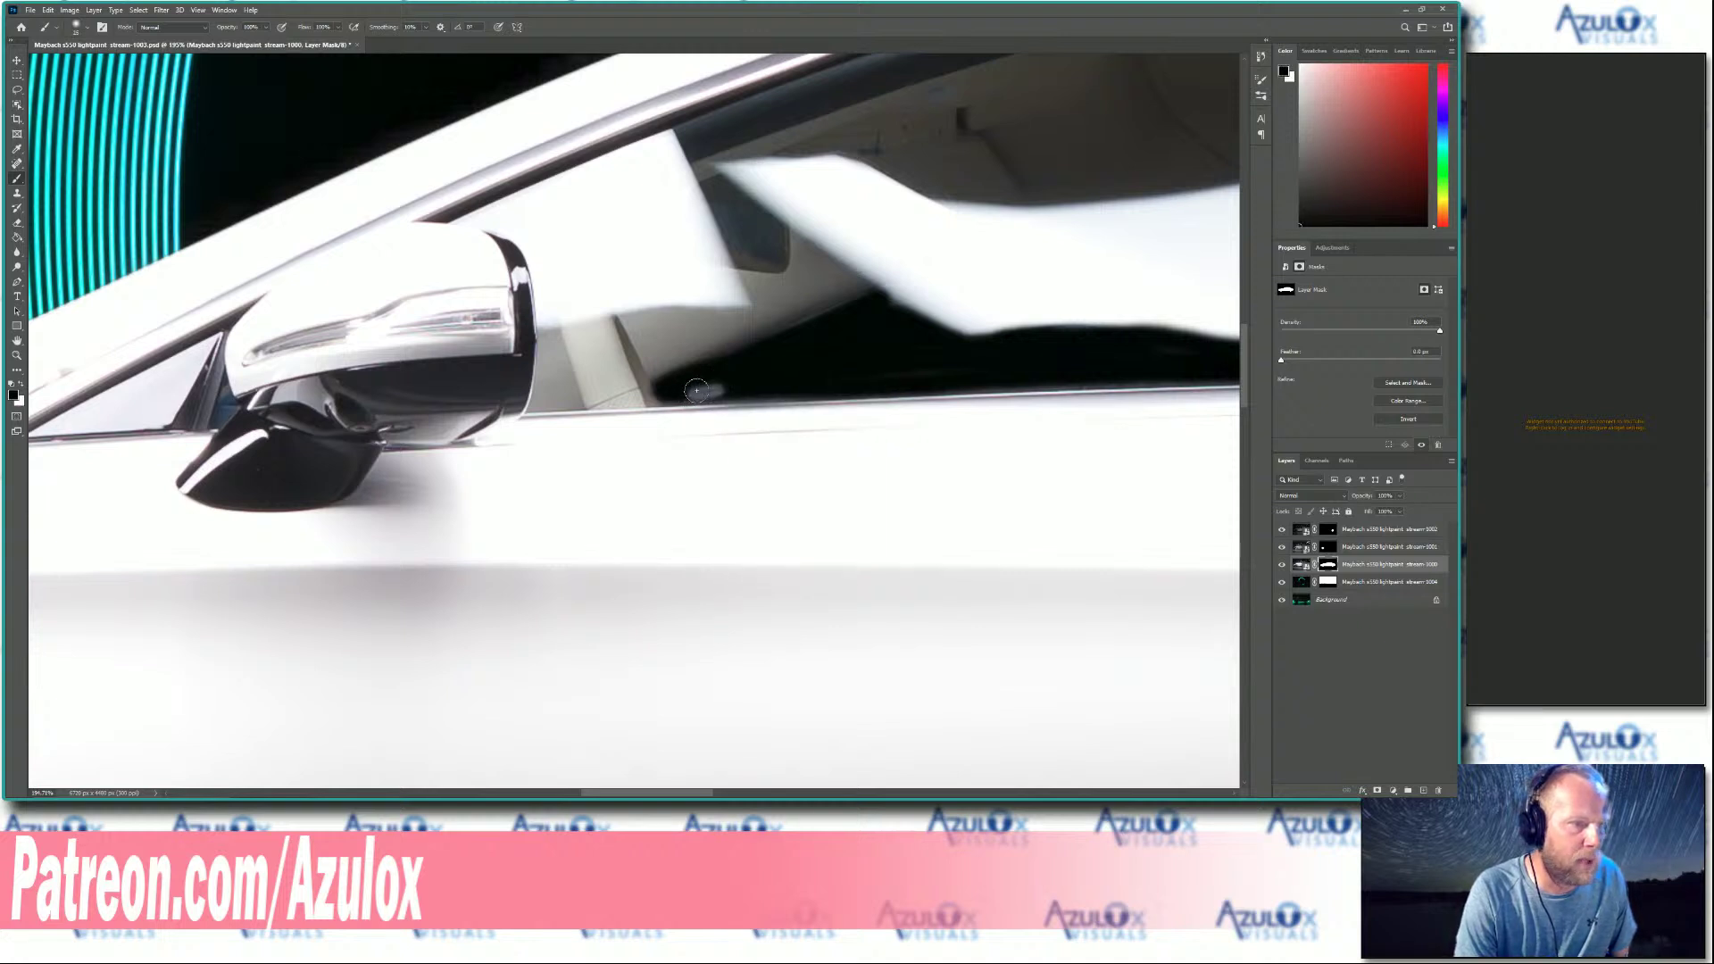
{"action": "left_click_drag", "start_coordinate": [685, 395], "coordinate": [843, 388]}
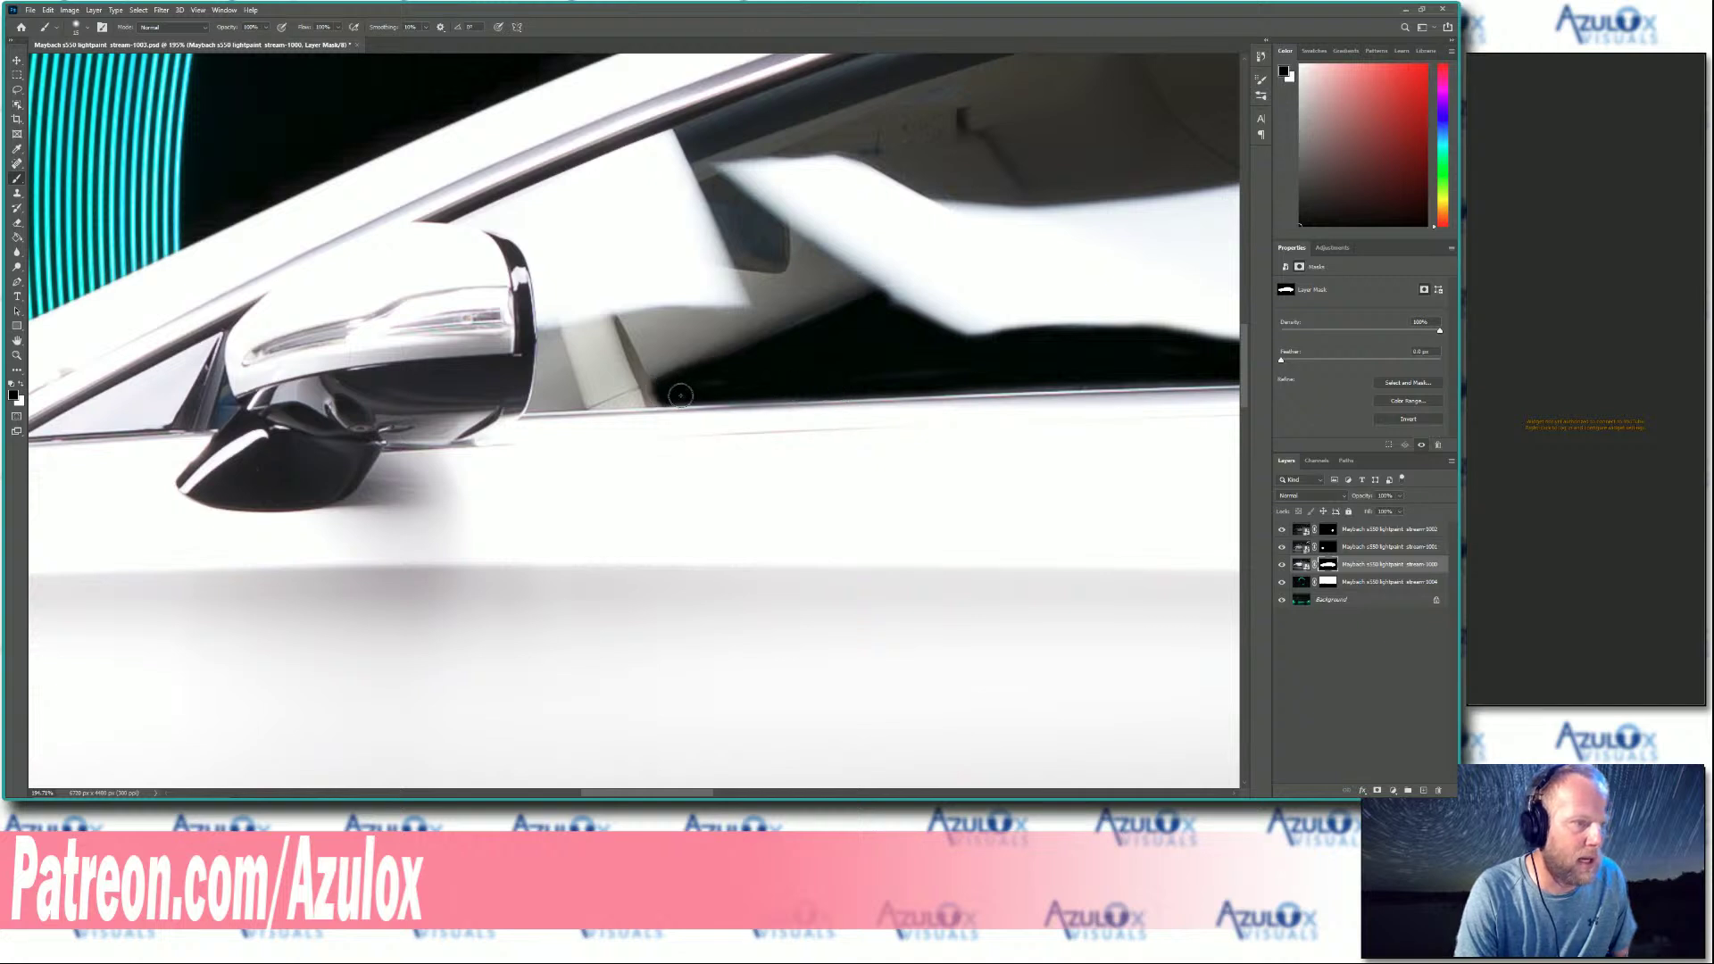
{"action": "key", "text": "x"}
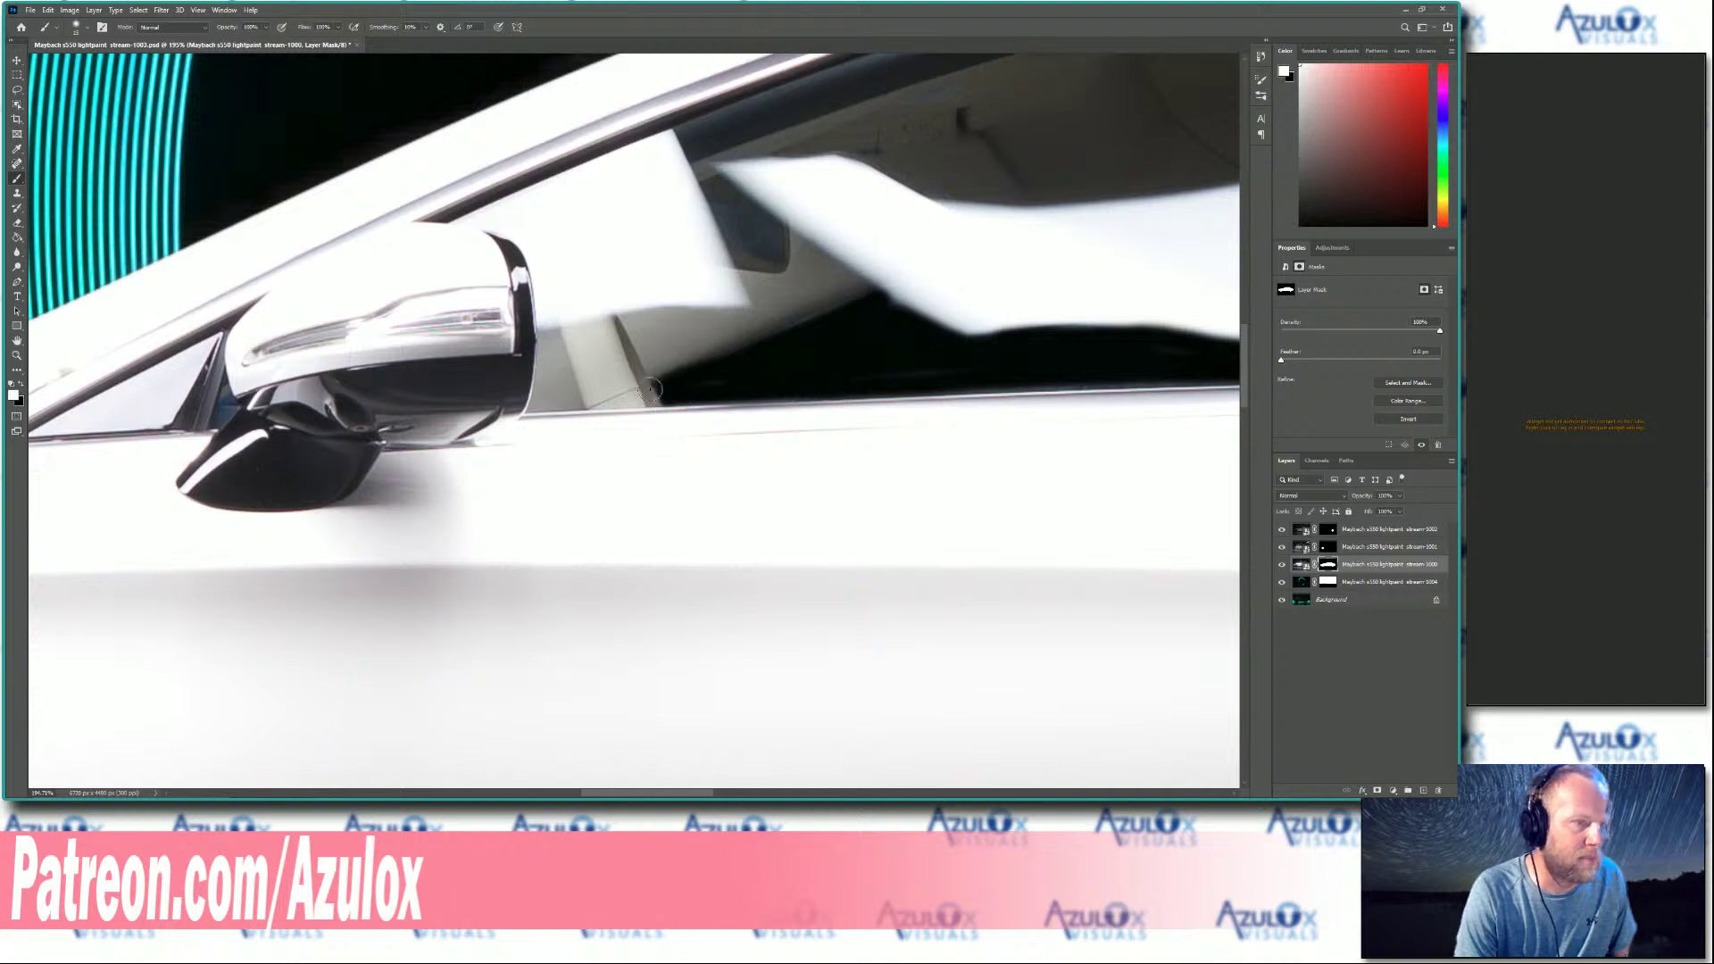
{"action": "key", "text": "x"}
{"action": "left_click_drag", "start_coordinate": [676, 391], "coordinate": [663, 389]}
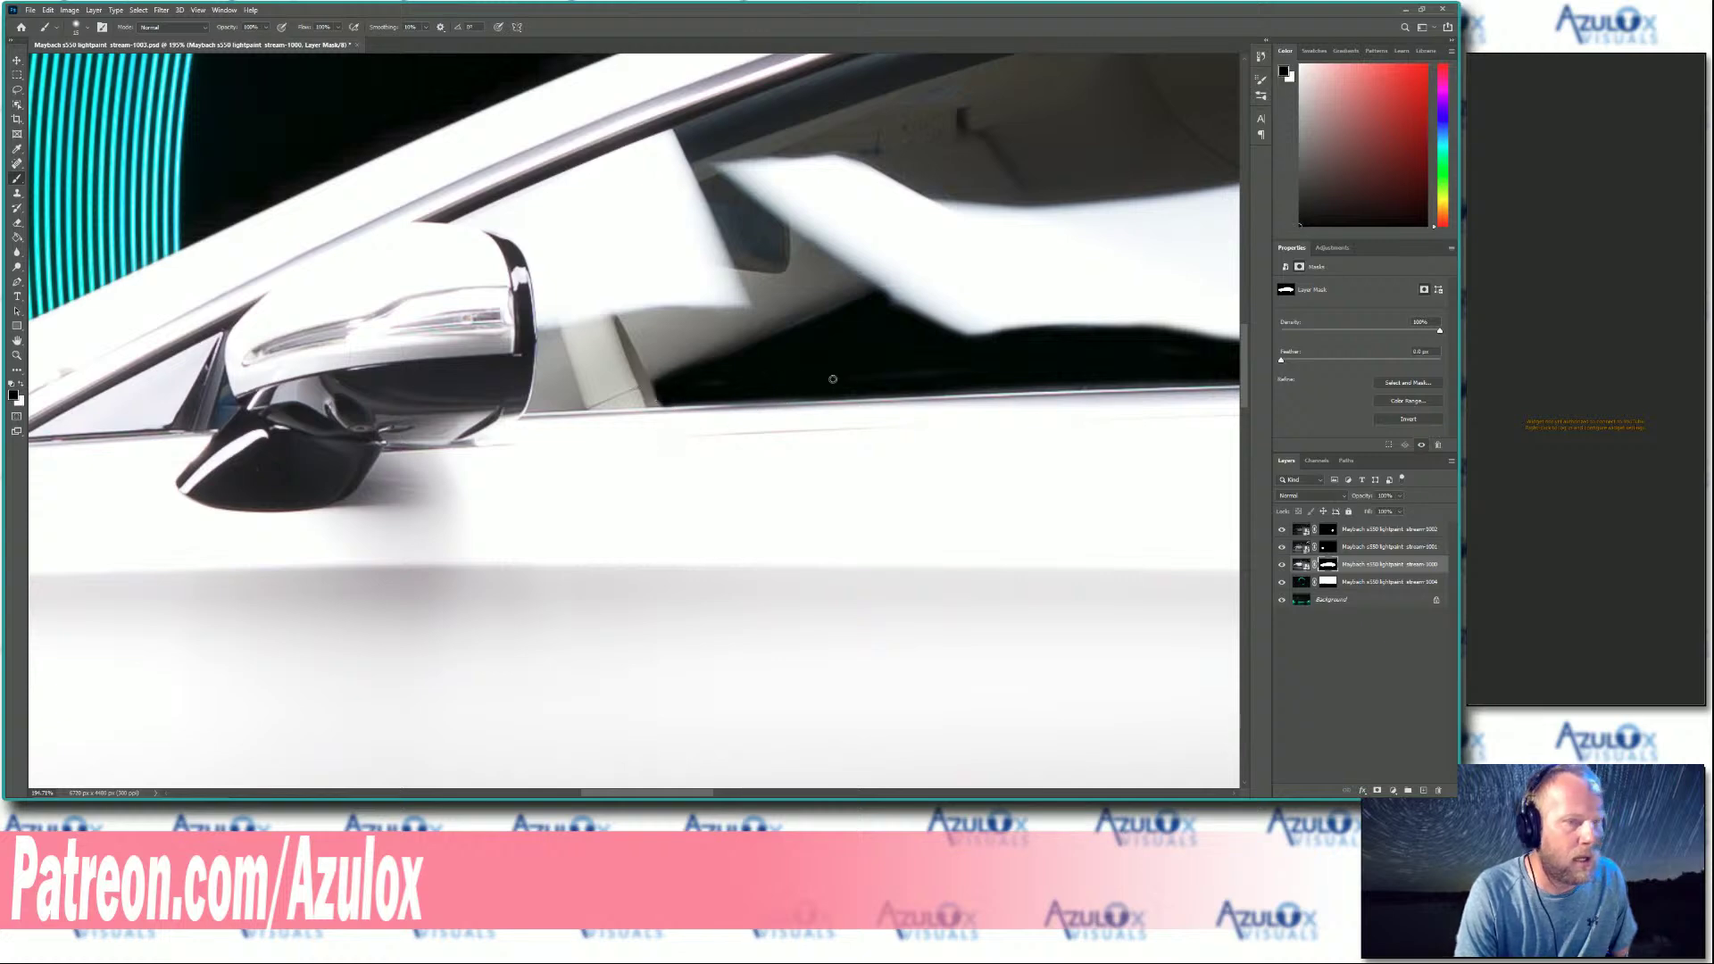
{"action": "scroll", "coordinate": [848, 388], "scroll_direction": "down", "scroll_amount": 5}
{"action": "scroll", "coordinate": [863, 392], "scroll_direction": "down", "scroll_amount": 1}
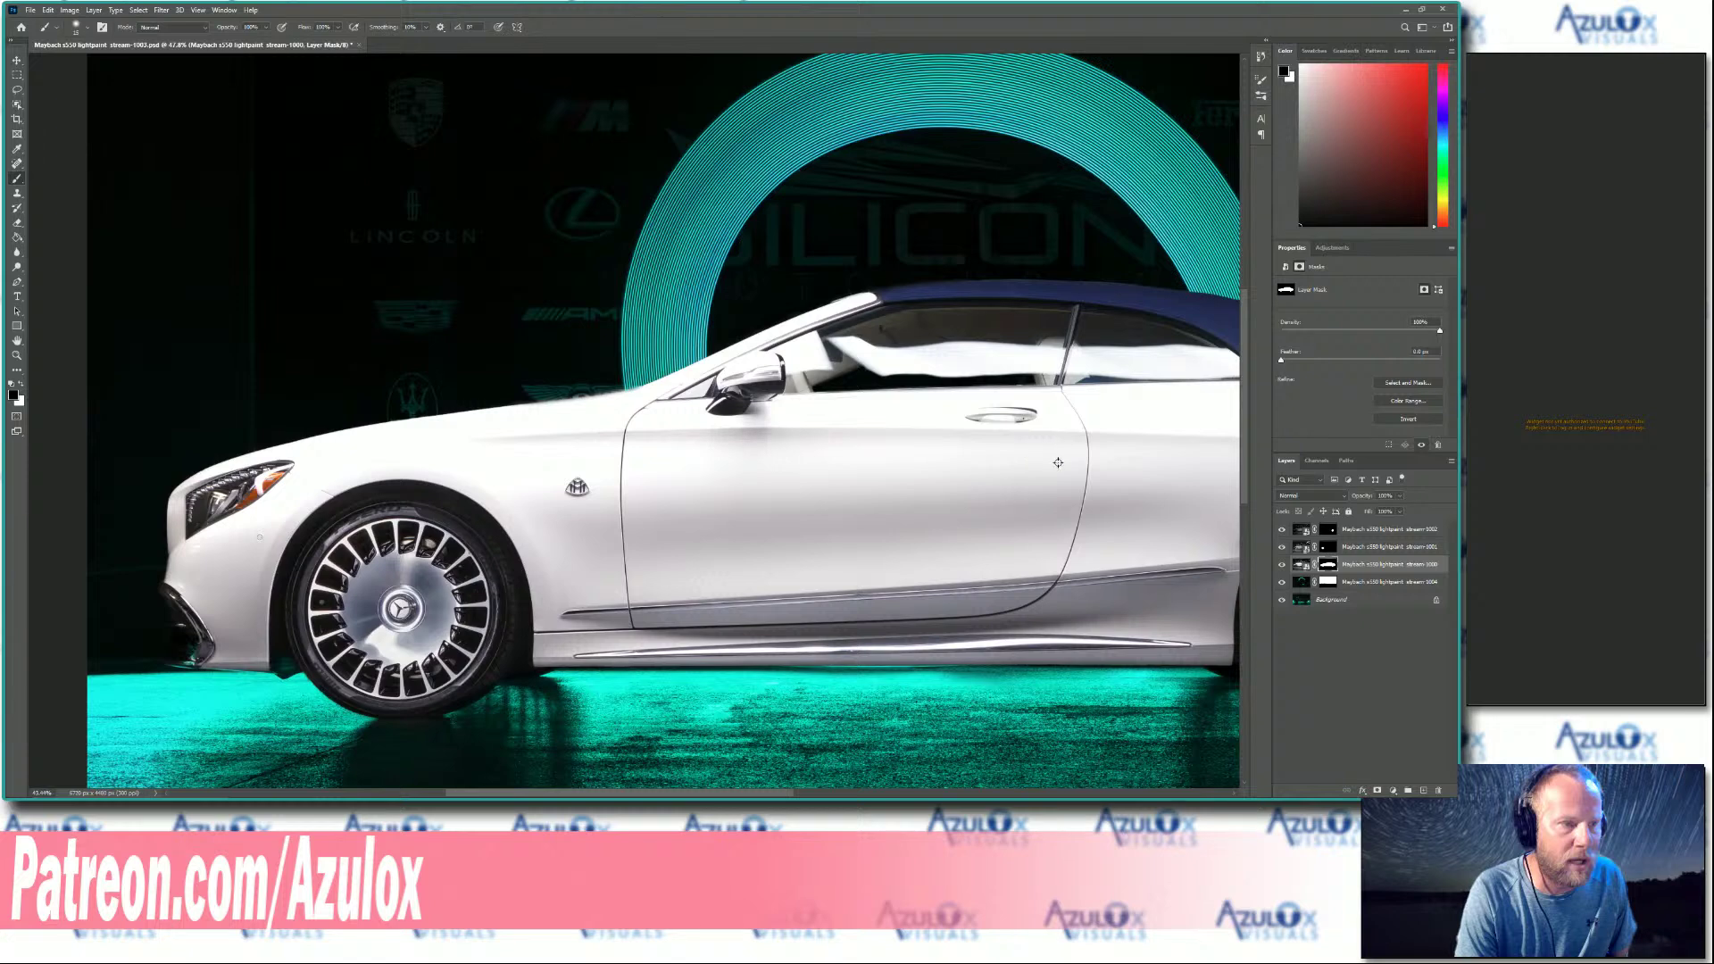
{"action": "scroll", "coordinate": [1027, 456], "scroll_direction": "down", "scroll_amount": 2}
{"action": "scroll", "coordinate": [1067, 465], "scroll_direction": "down", "scroll_amount": 2}
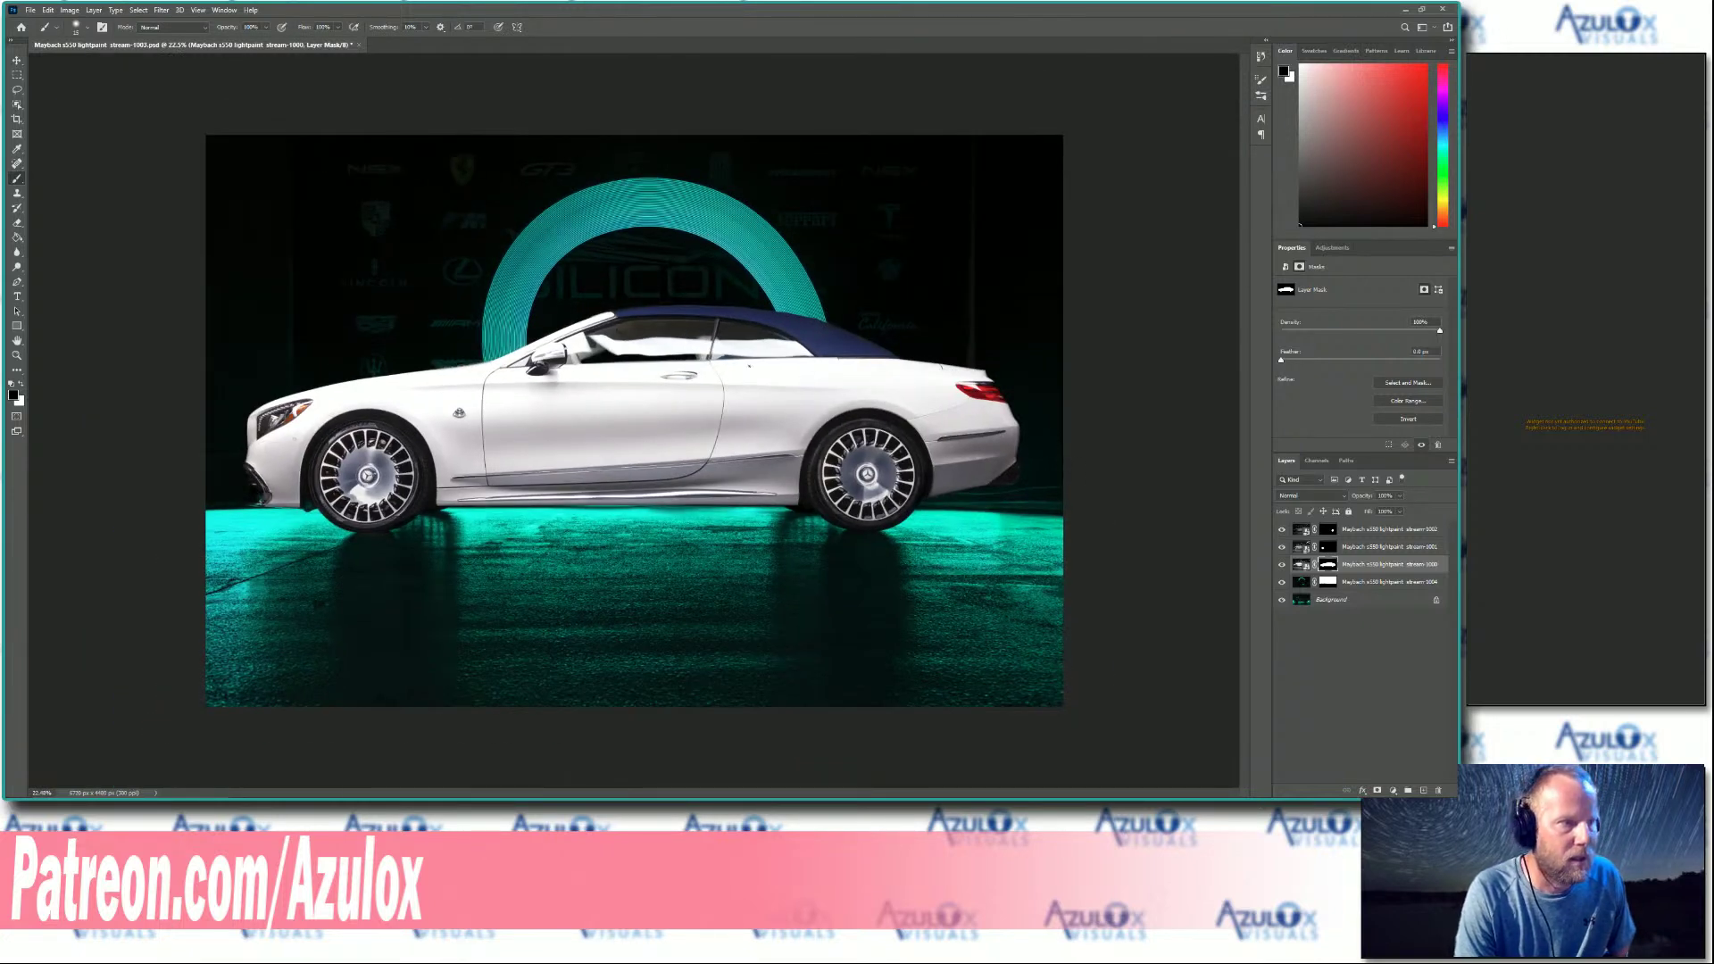
{"action": "scroll", "coordinate": [632, 351], "scroll_direction": "up", "scroll_amount": 3}
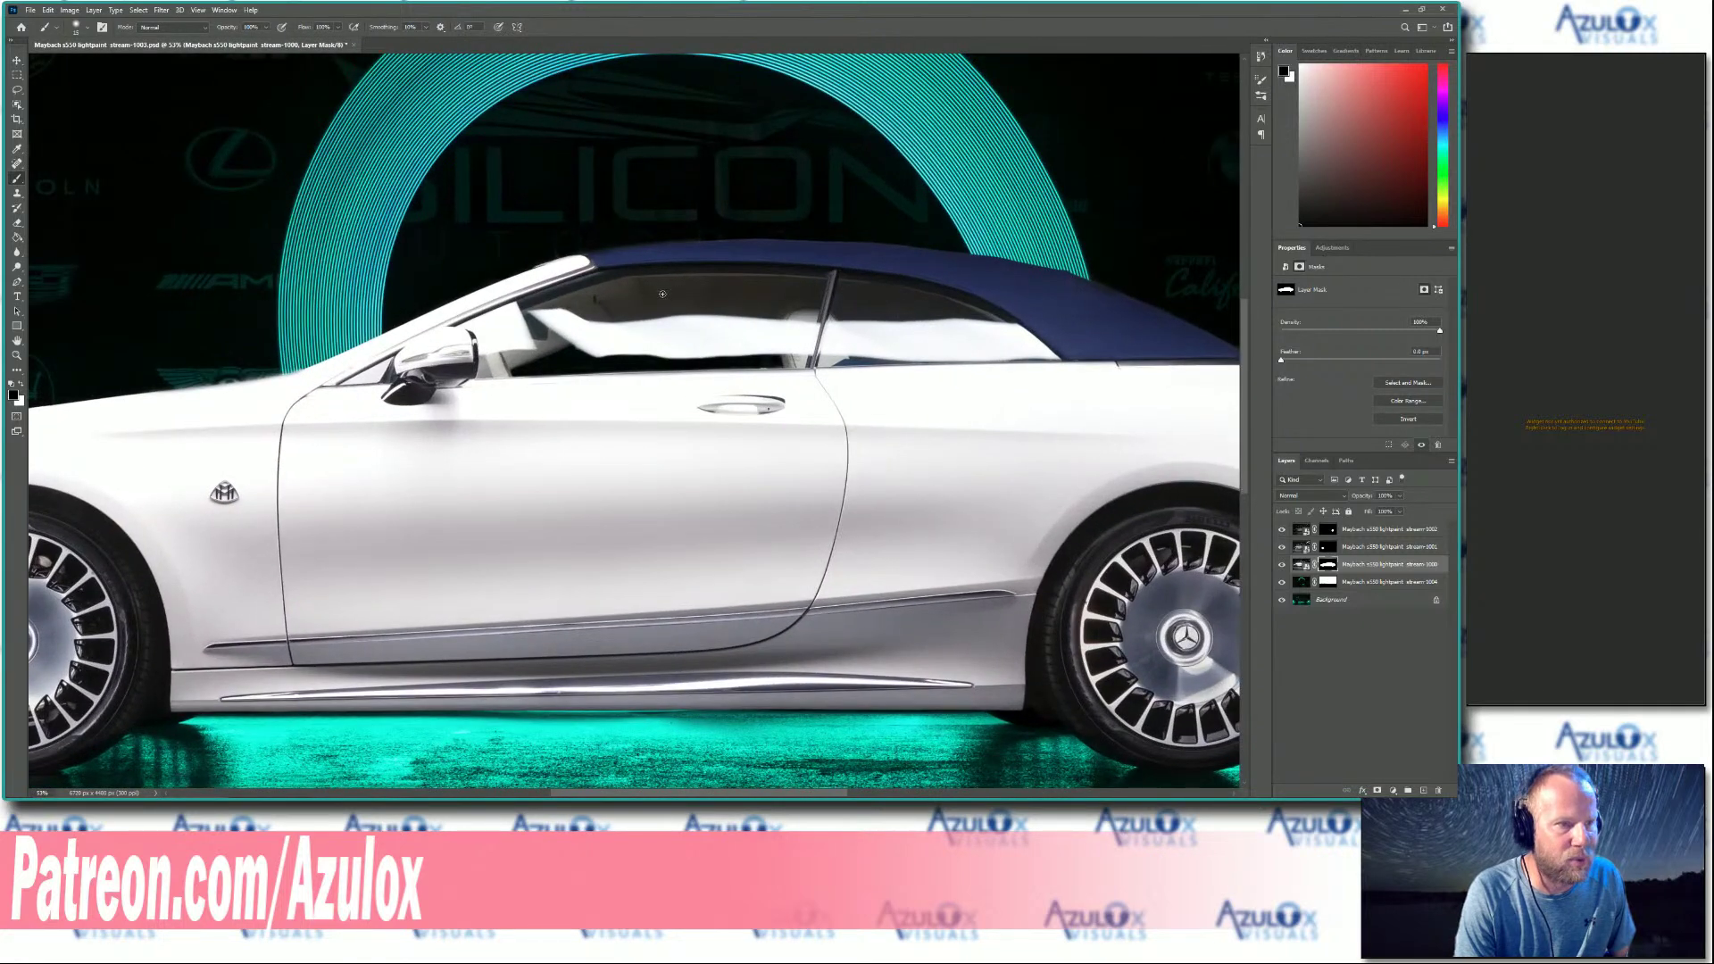